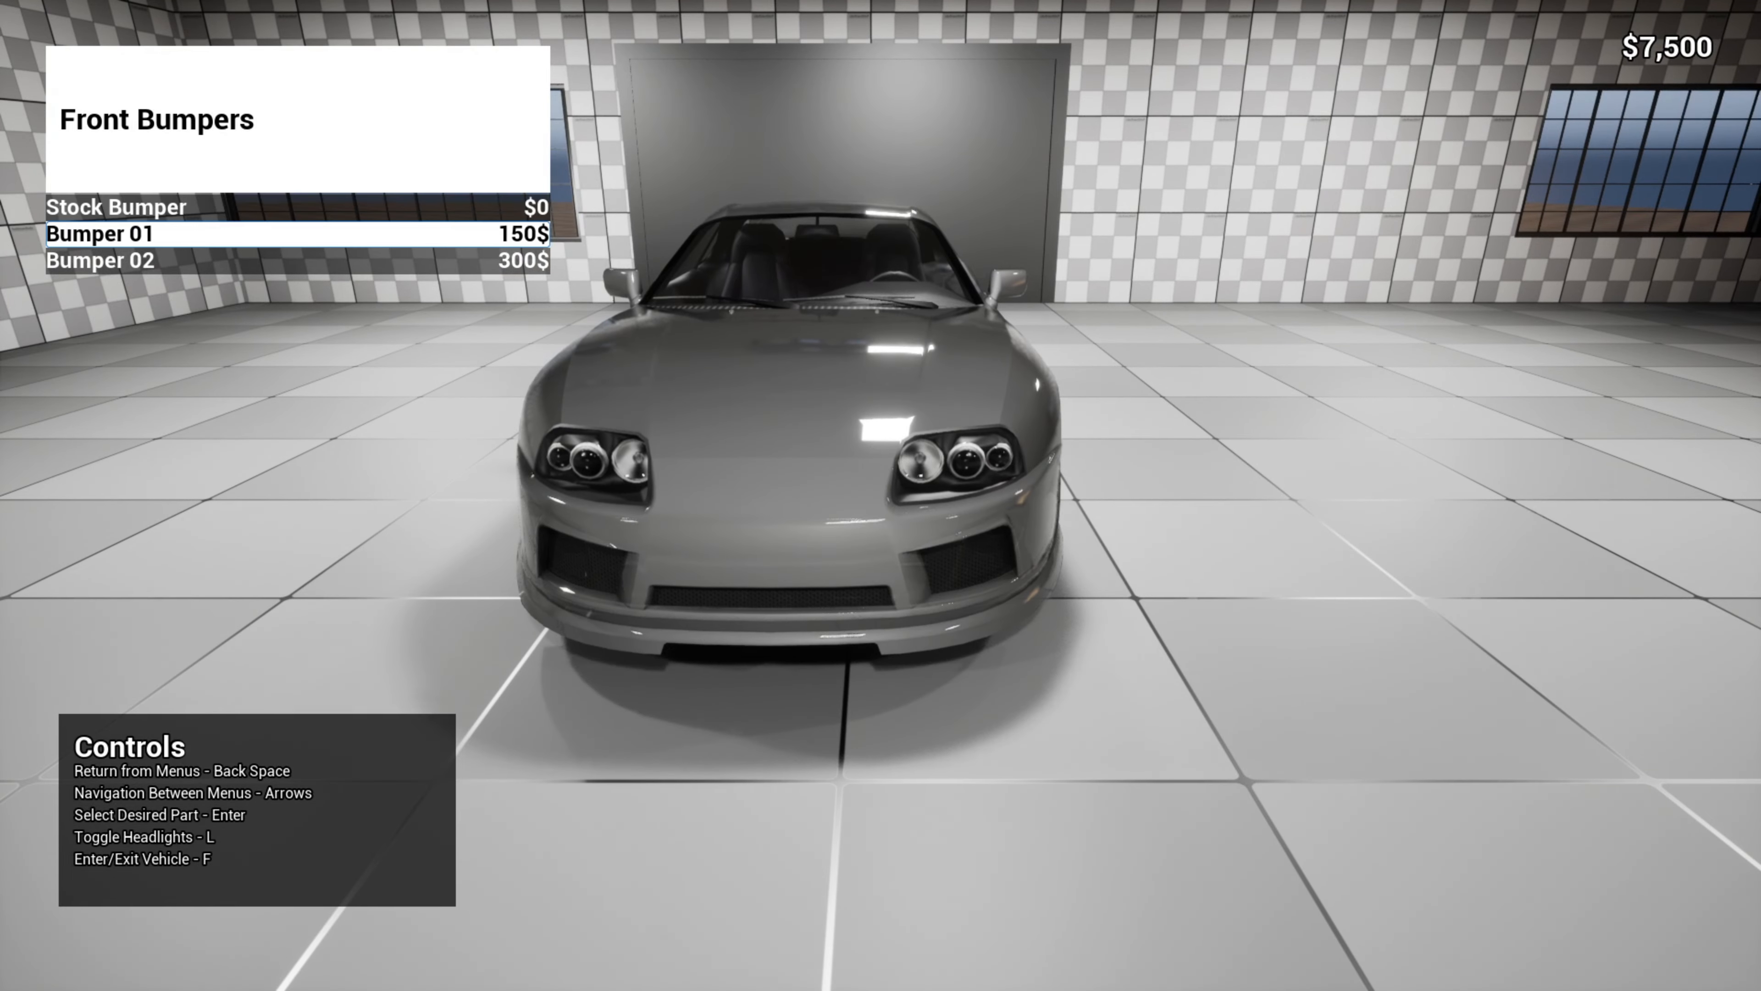
Compare the available front bumpers on the car and fit Bumper 01
key(Down)
key(Up)
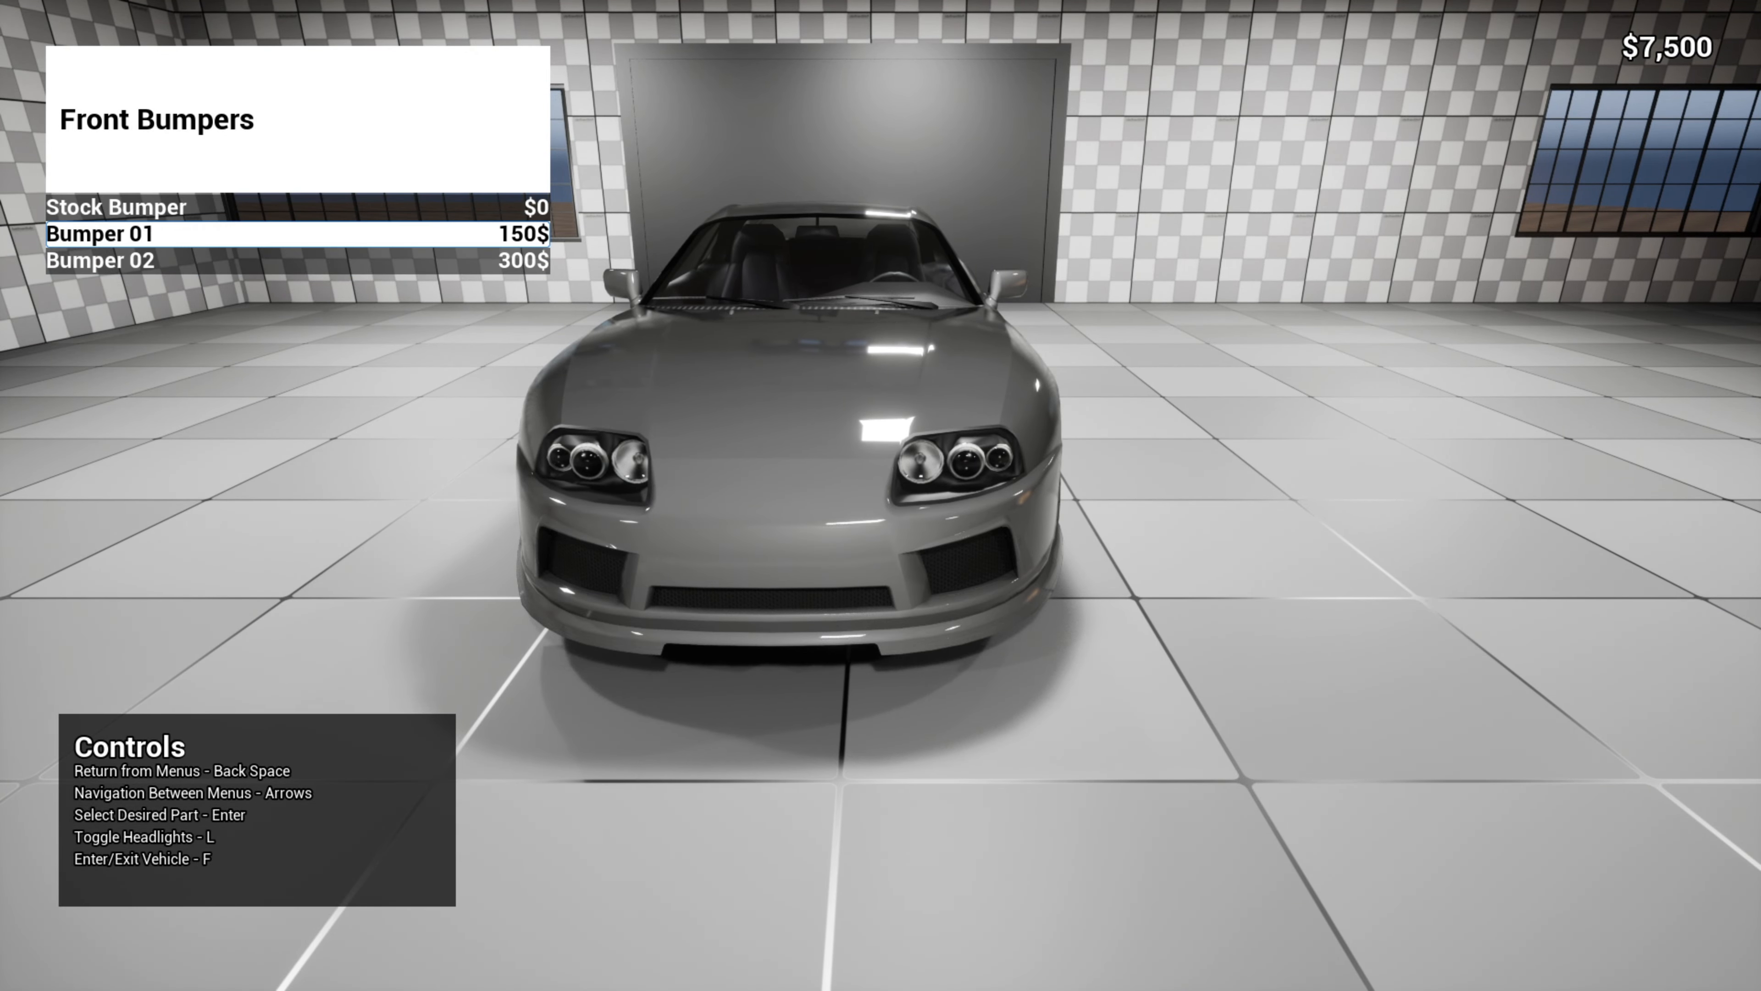
key(Return)
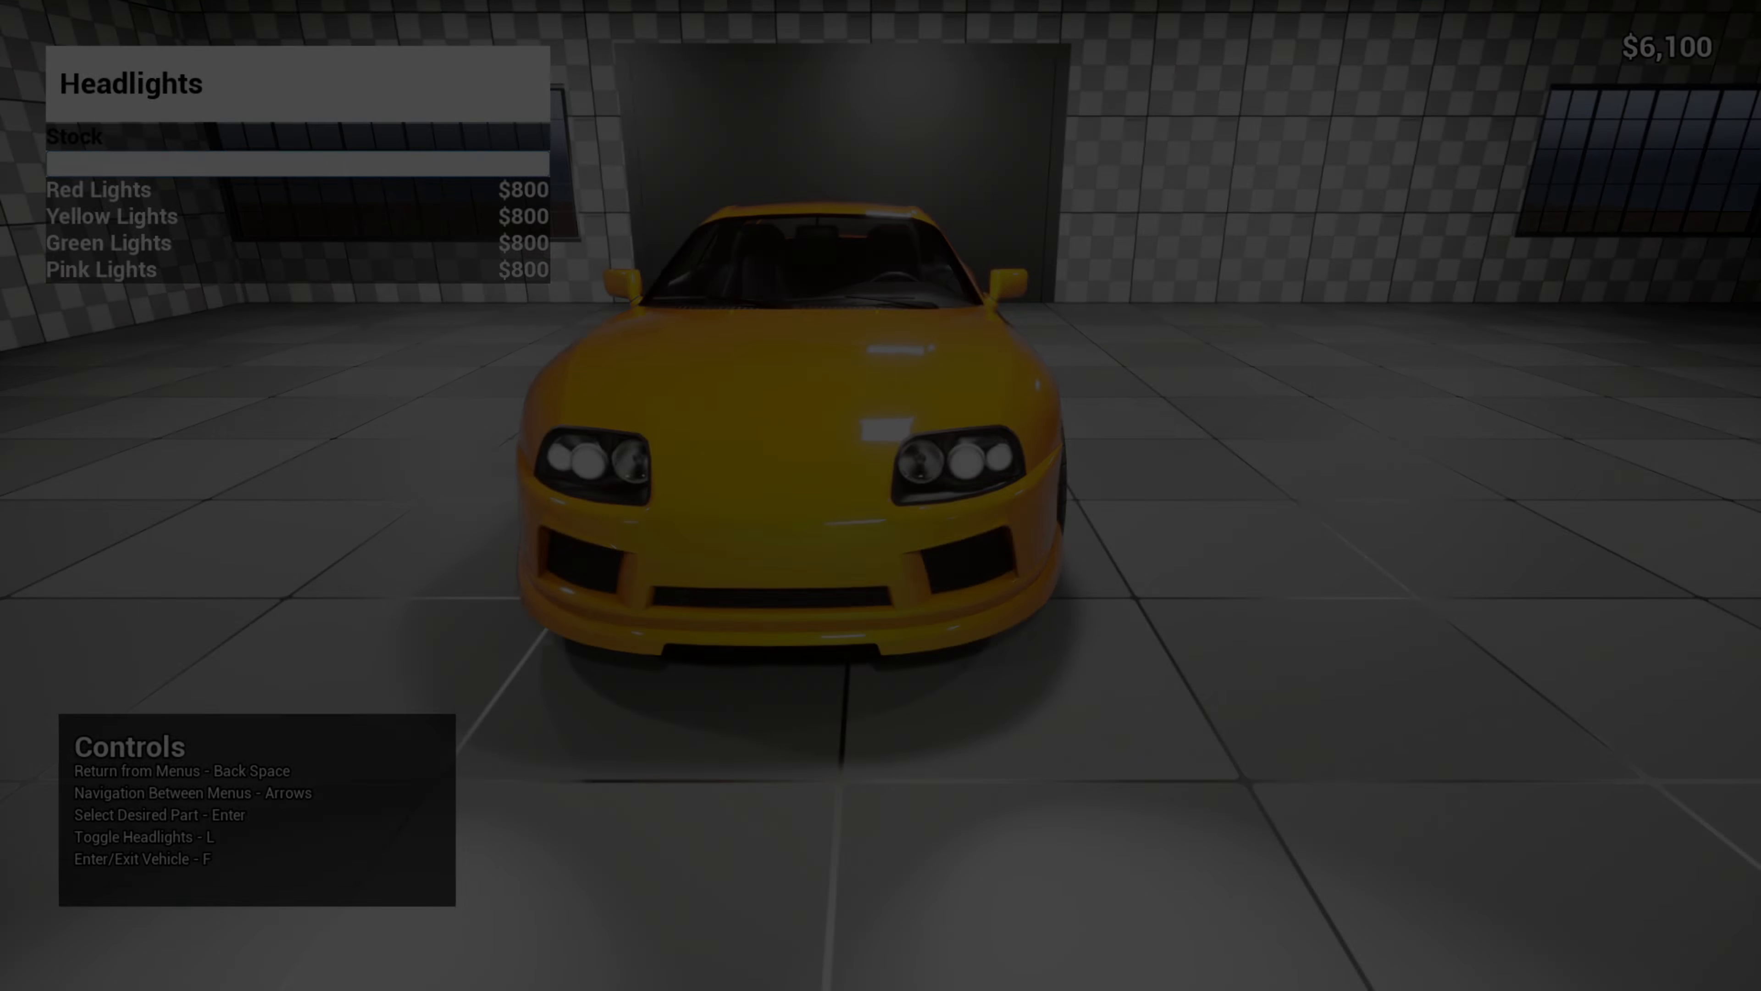
Preview the coloured headlight options, go back to Xenon, and leave the headlight selection
key(Down)
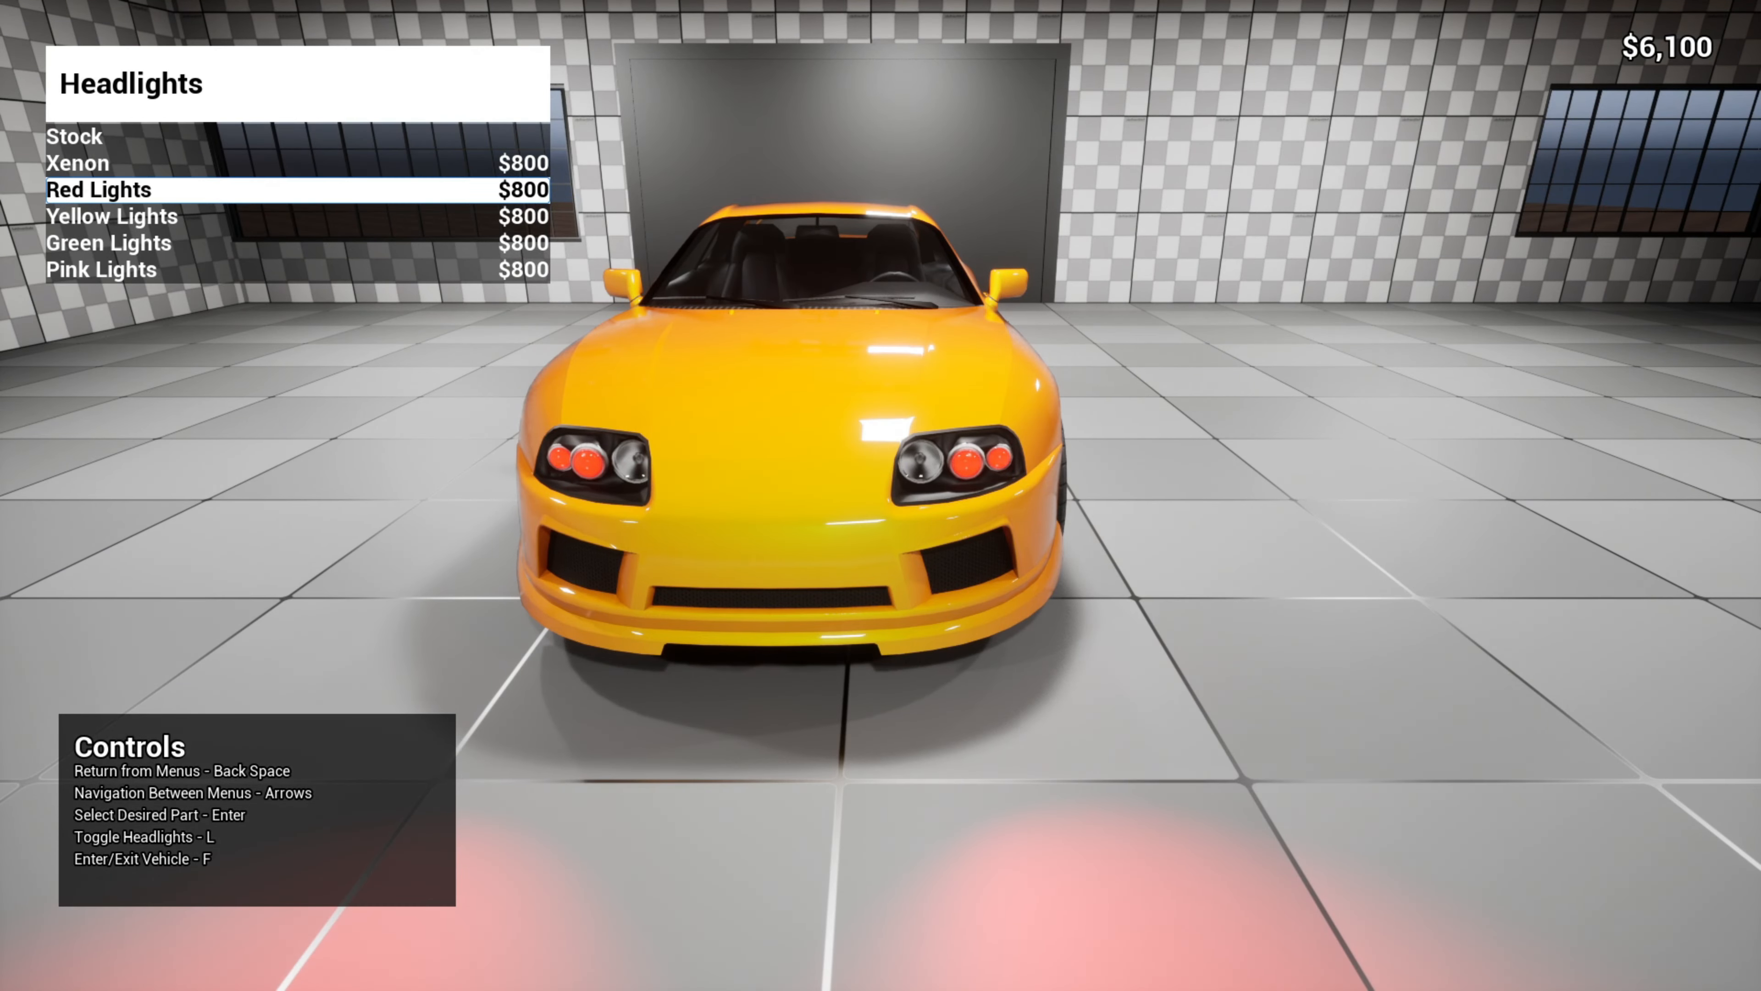
key(Down)
key(Down)
key(Up)
key(Up)
key(Up)
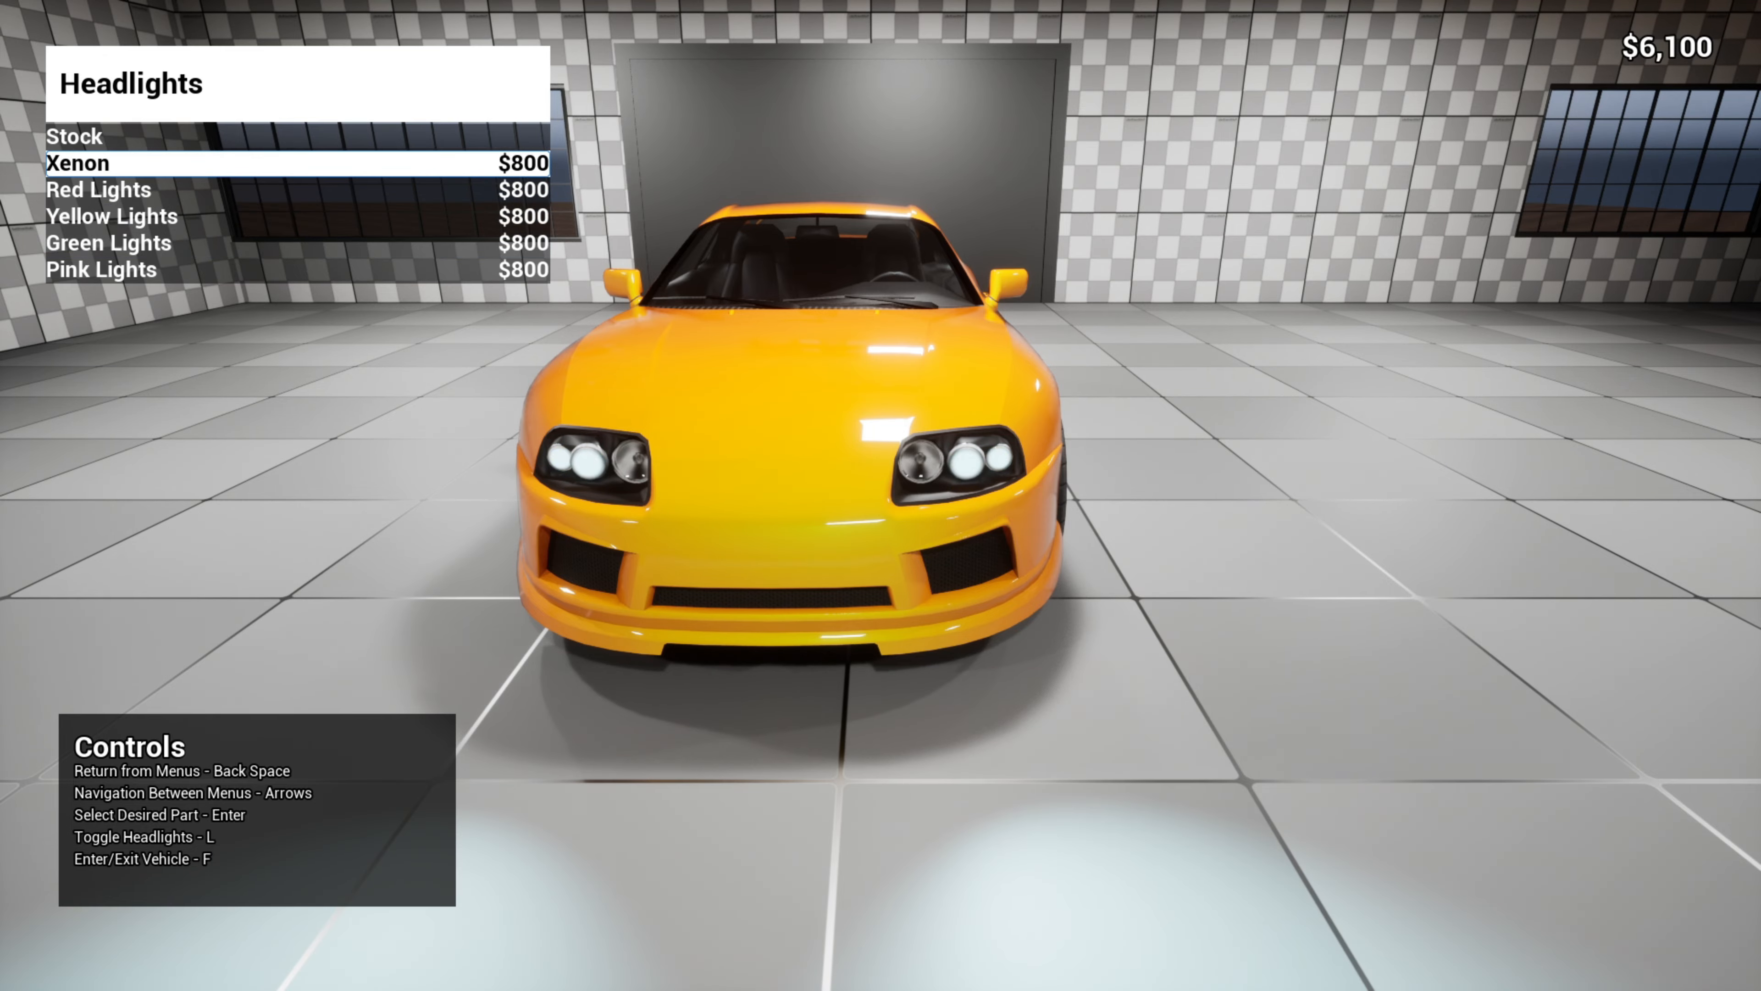
key(BackSpace)
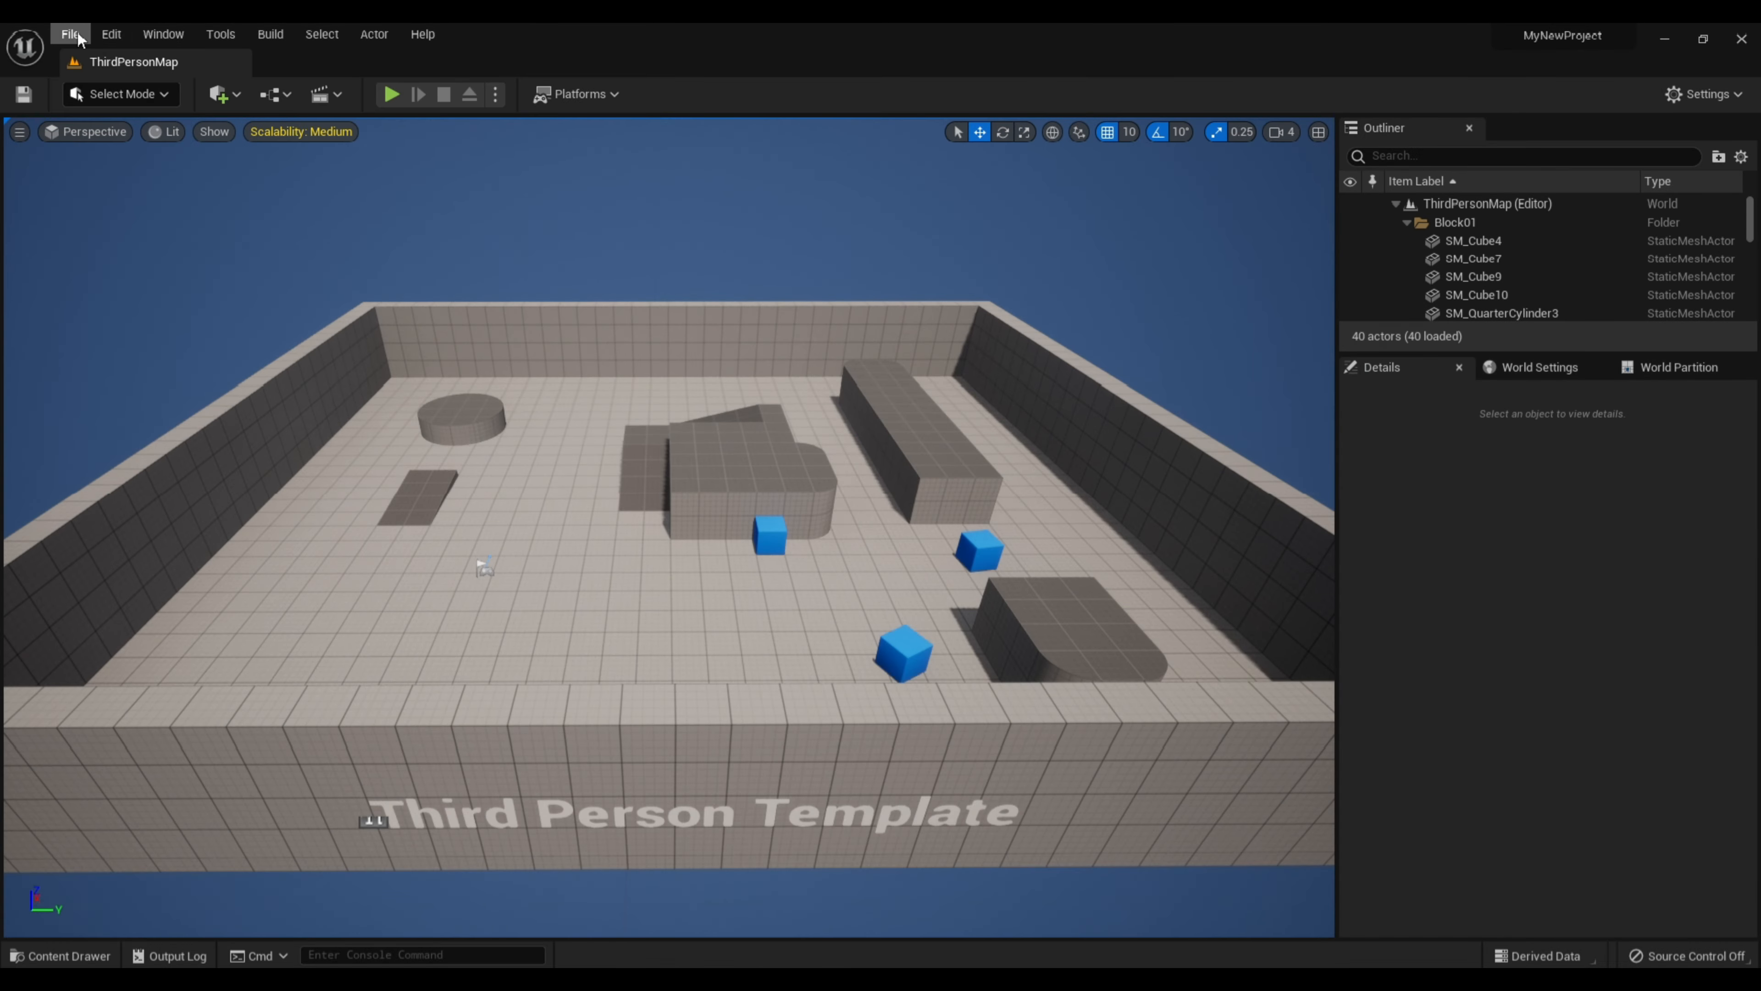
Enable the ChaosVehiclesPlugin among the chaos plugins, accept the beta warning, and restart the editor
click(75, 36)
click(174, 34)
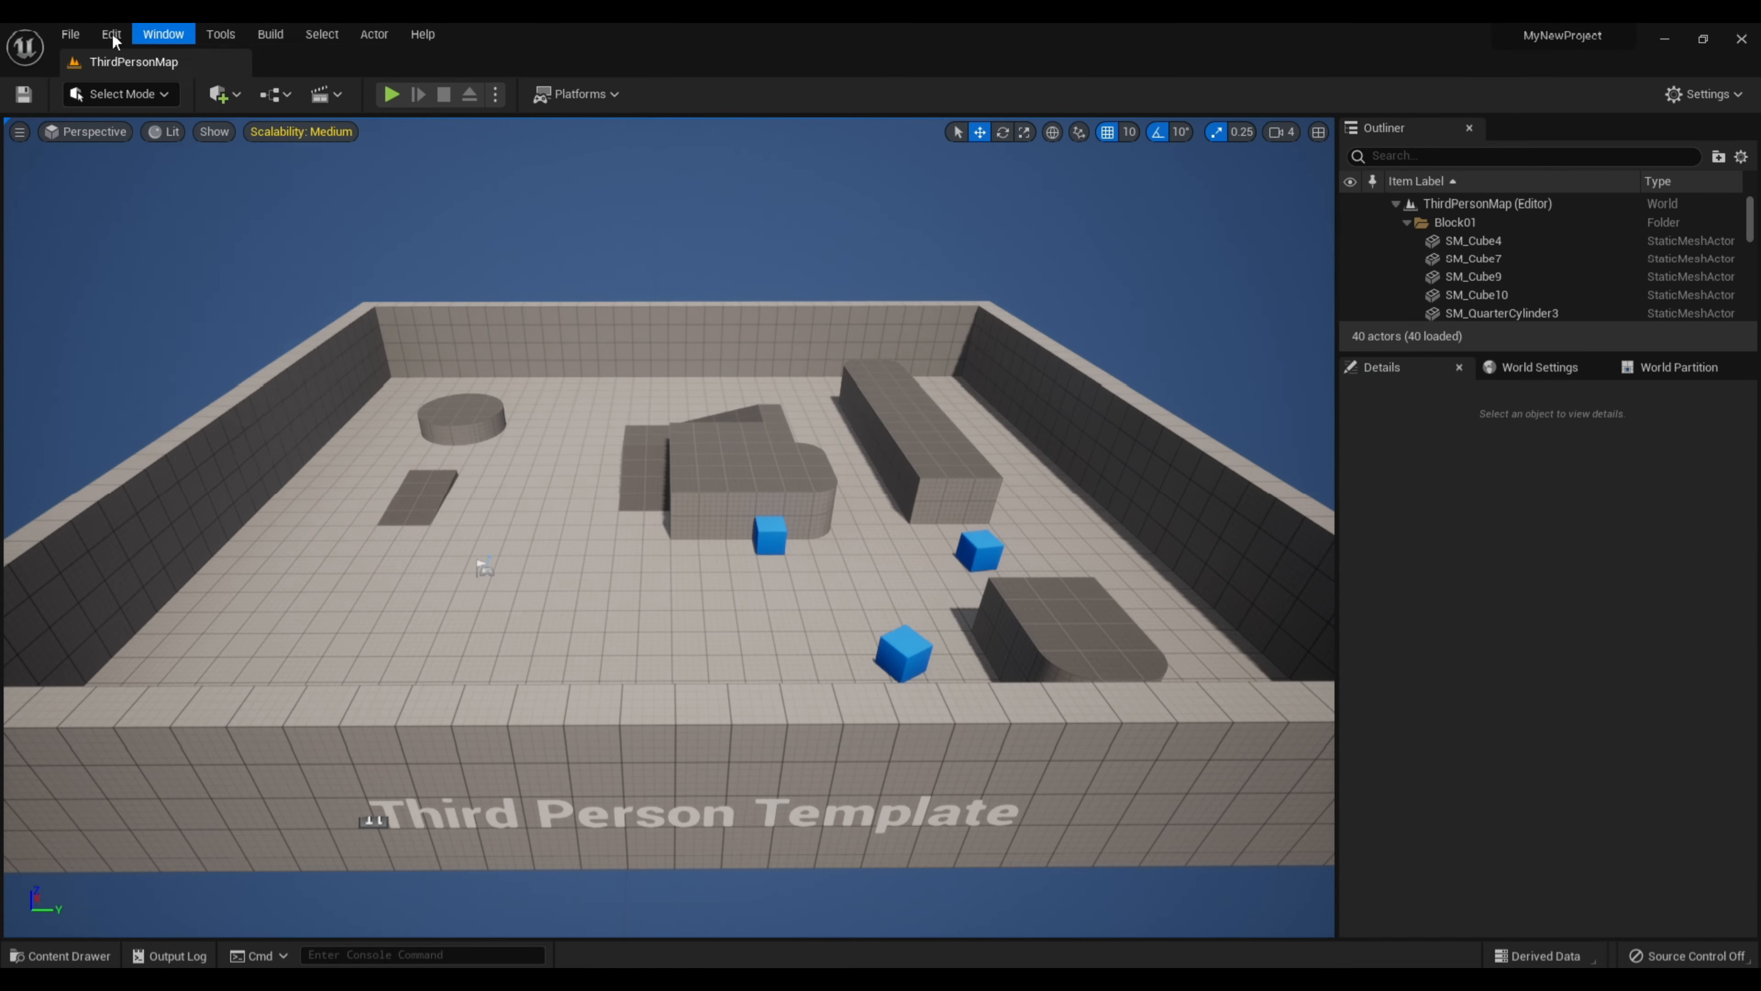
click(70, 34)
mouse_move(127, 35)
click(168, 325)
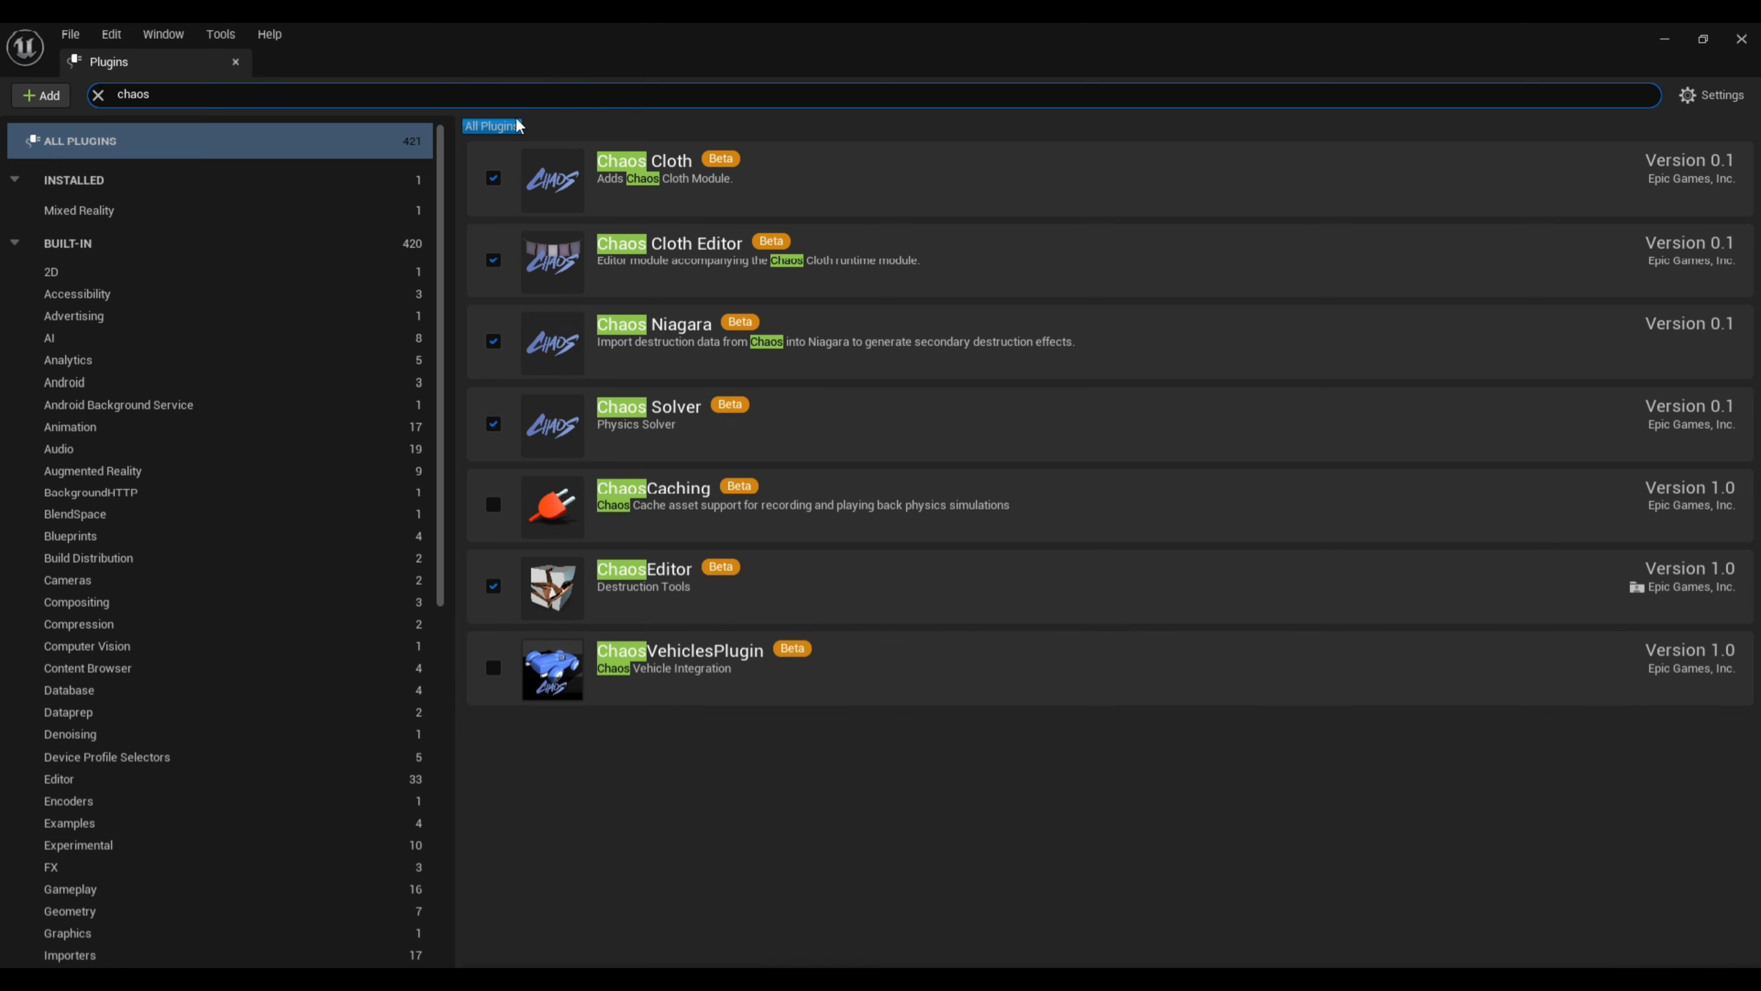
click(493, 667)
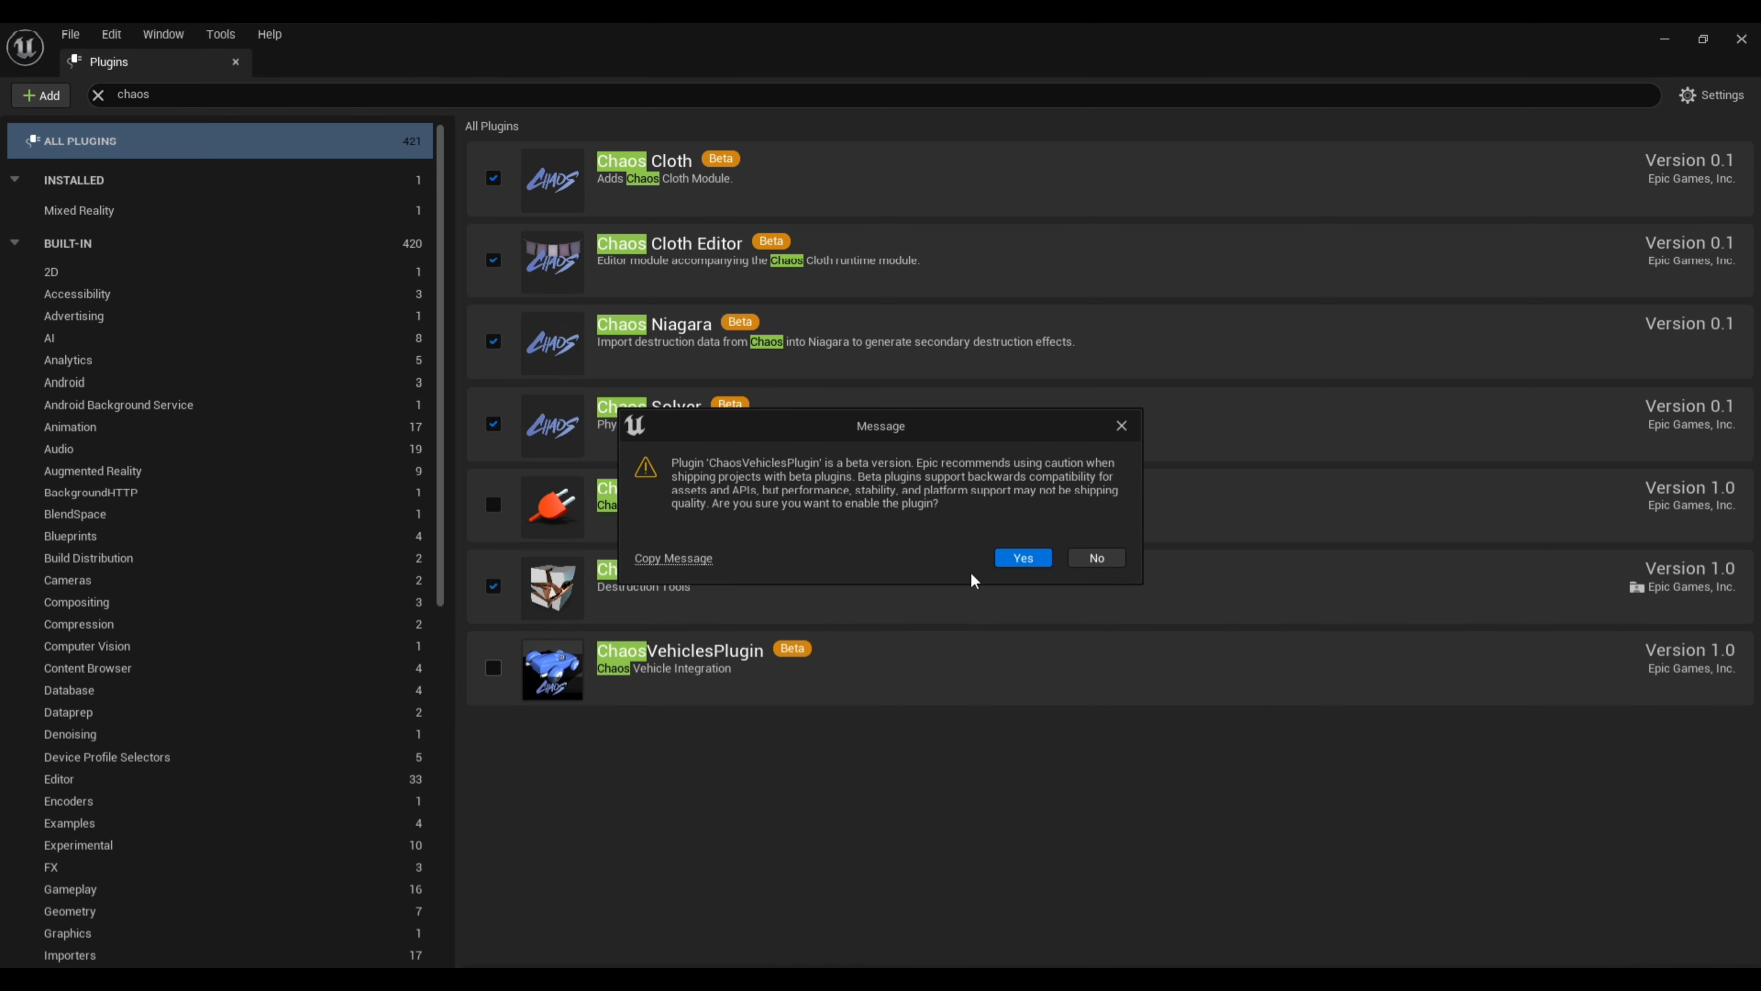
click(1021, 562)
click(1690, 930)
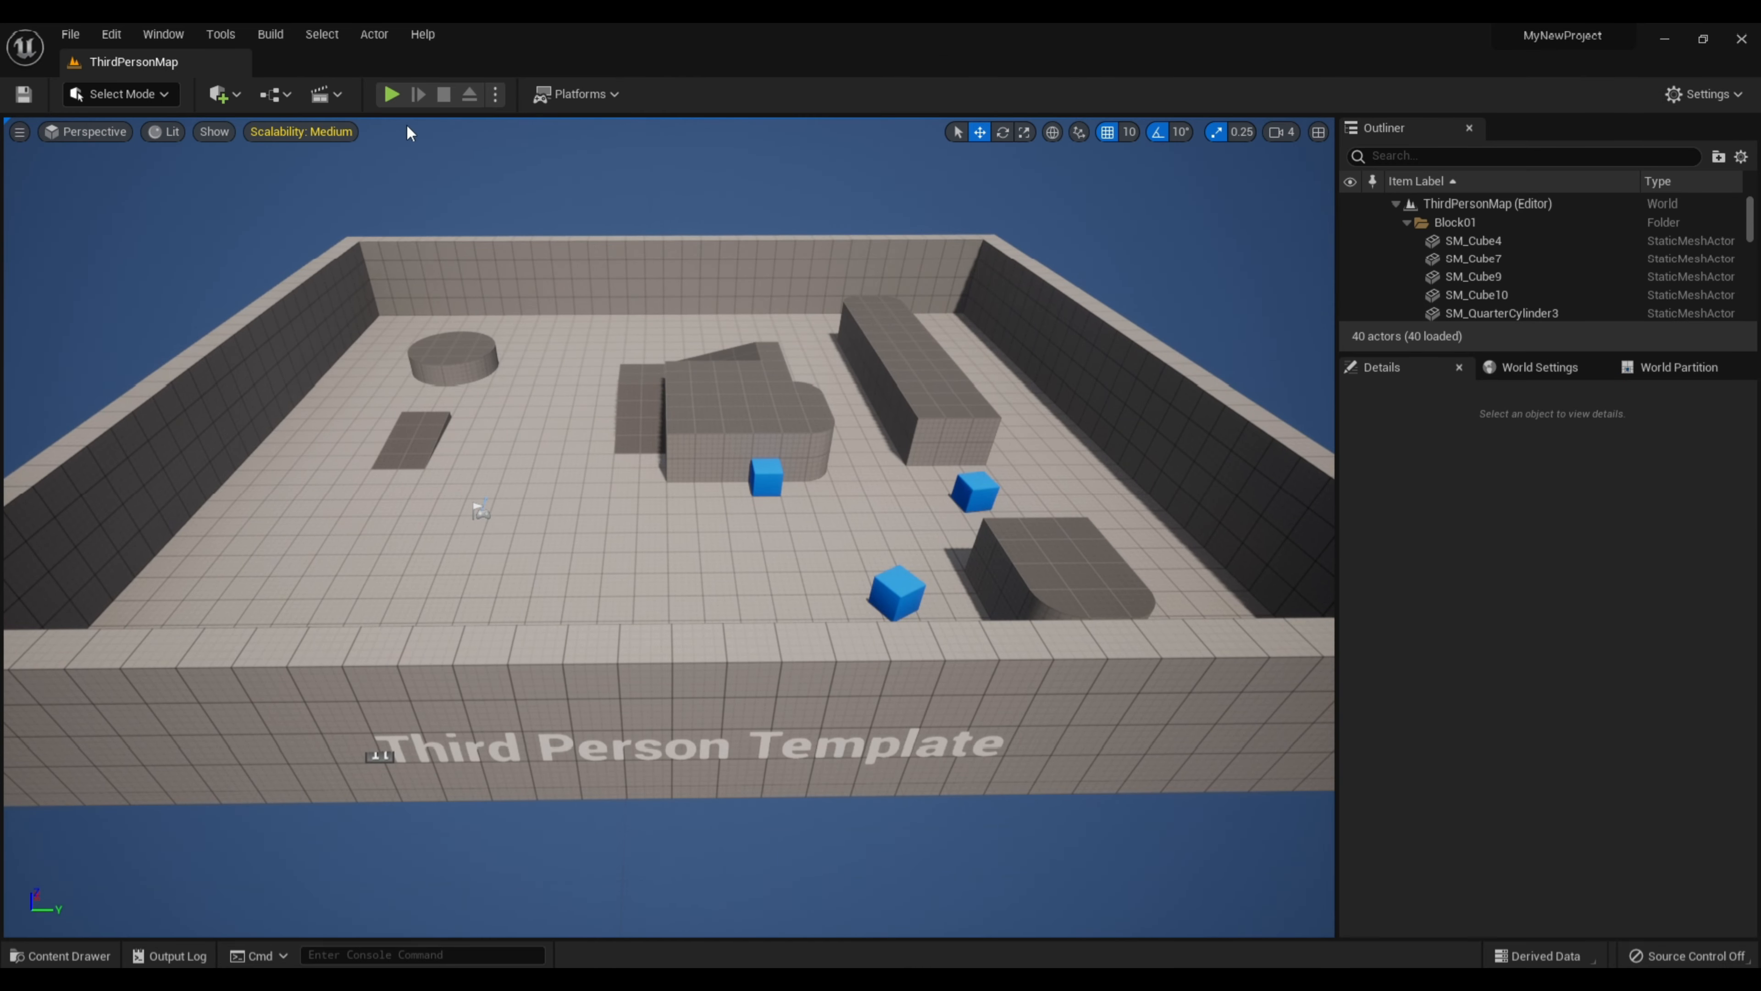
Open the Showcase level from the Maps folder of TuningGarageSystem and bring its garage buildings into view
click(87, 958)
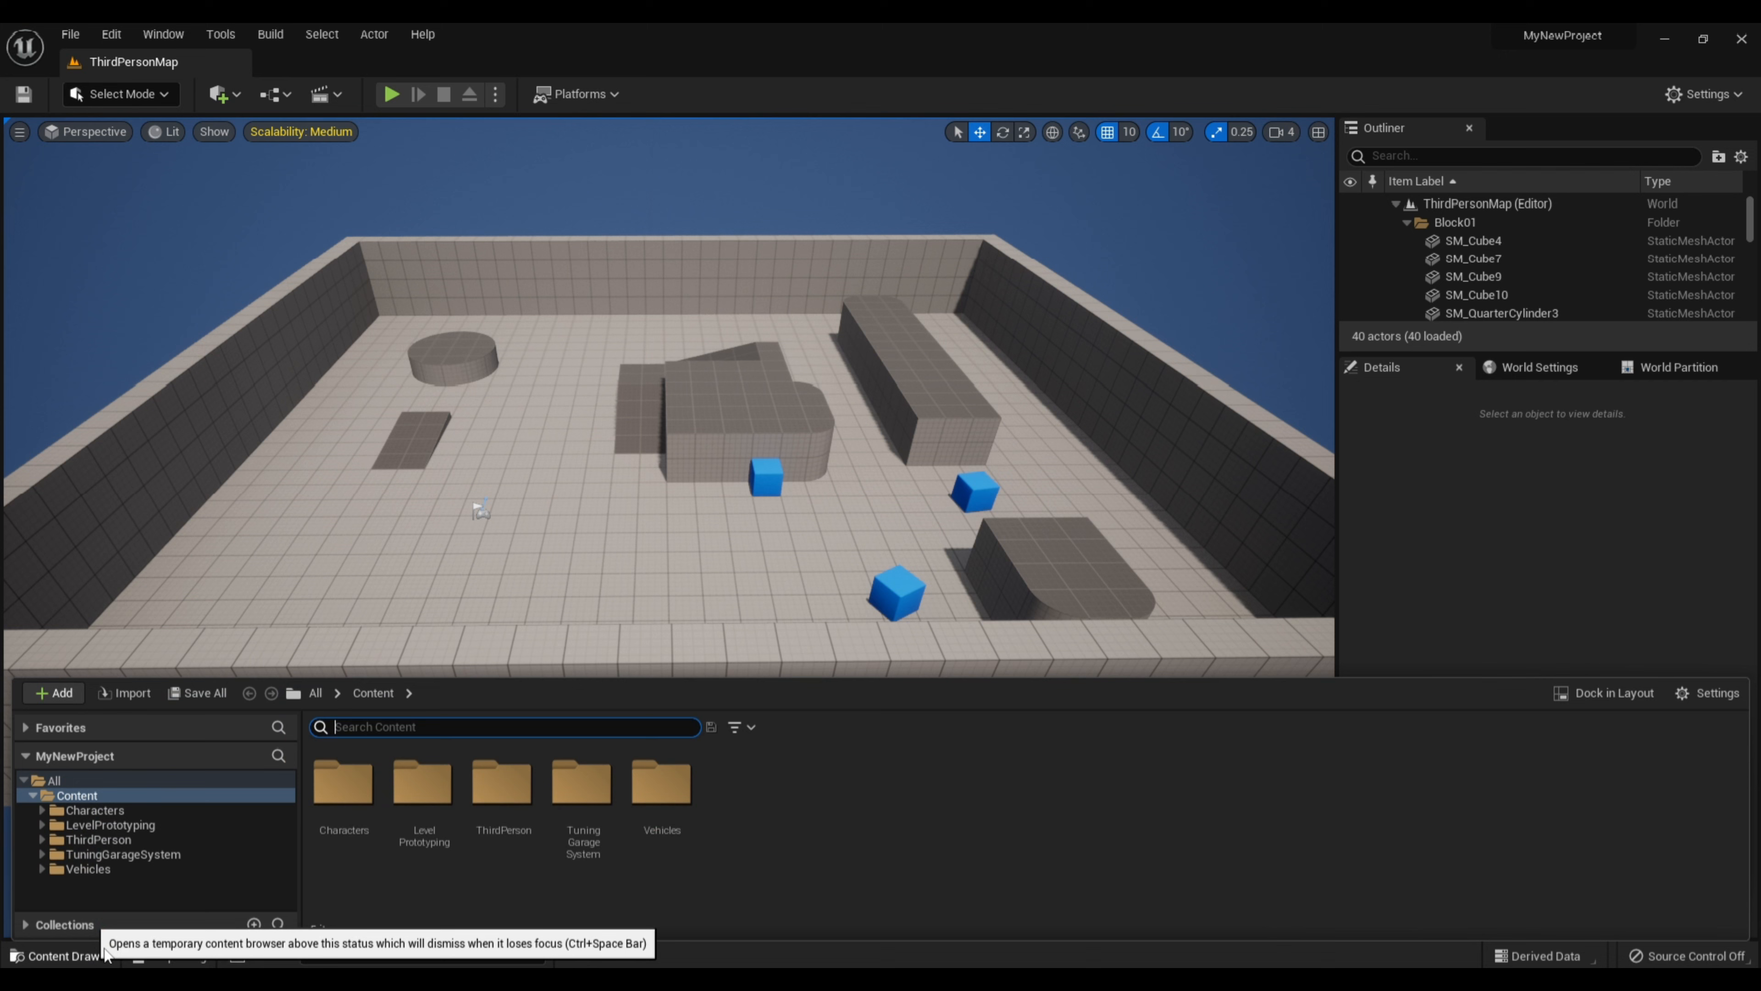
double_click(603, 843)
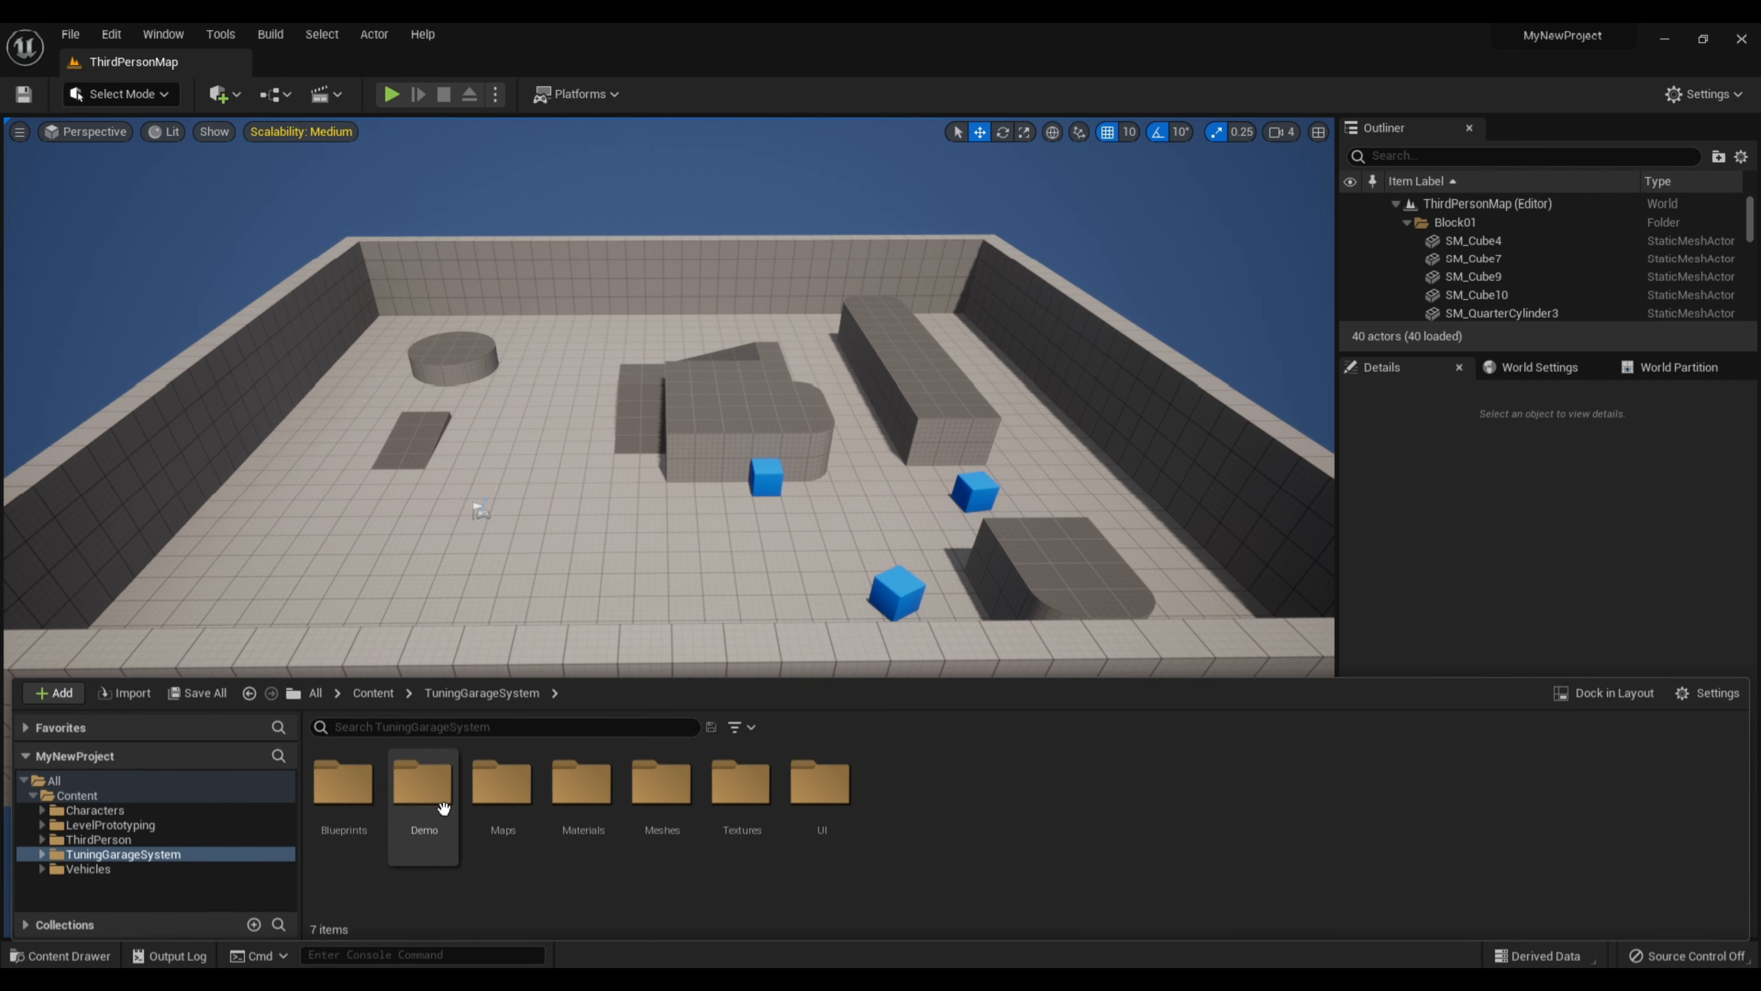
double_click(505, 819)
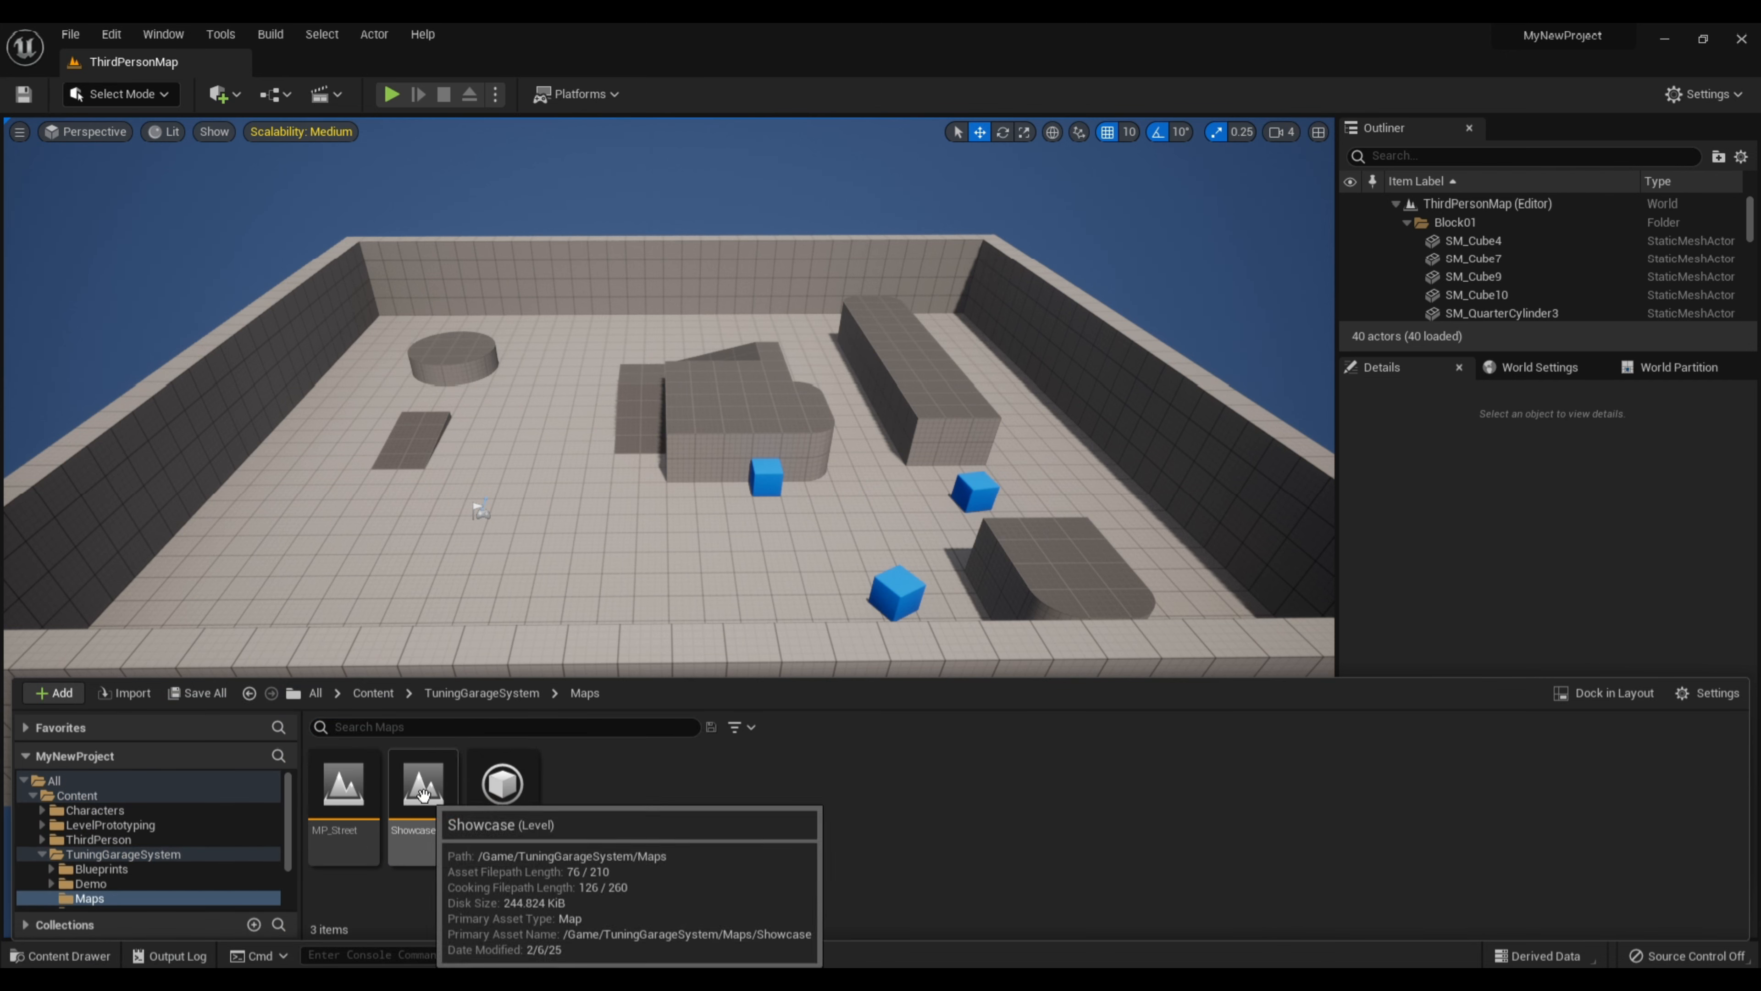
double_click(447, 788)
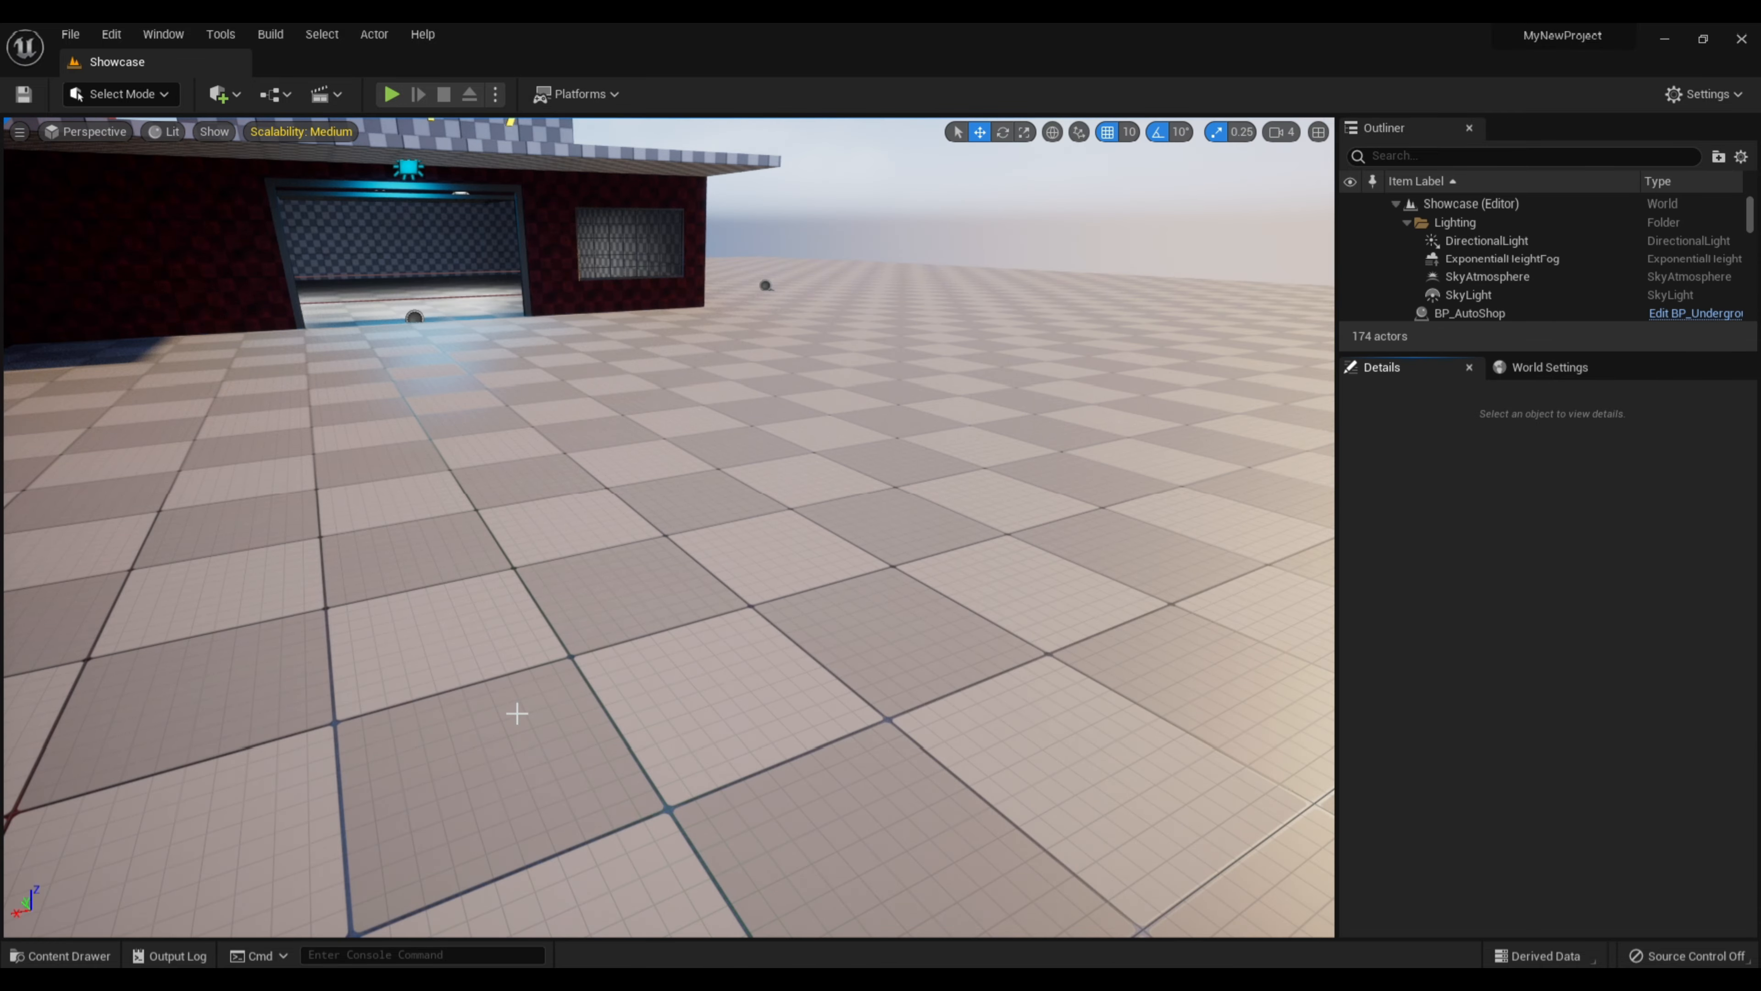
right_drag(518, 713, 388, 676)
key(s)
mouse_move(681, 575)
right_down()
mouse_move(634, 568)
mouse_move(681, 575)
right_up()
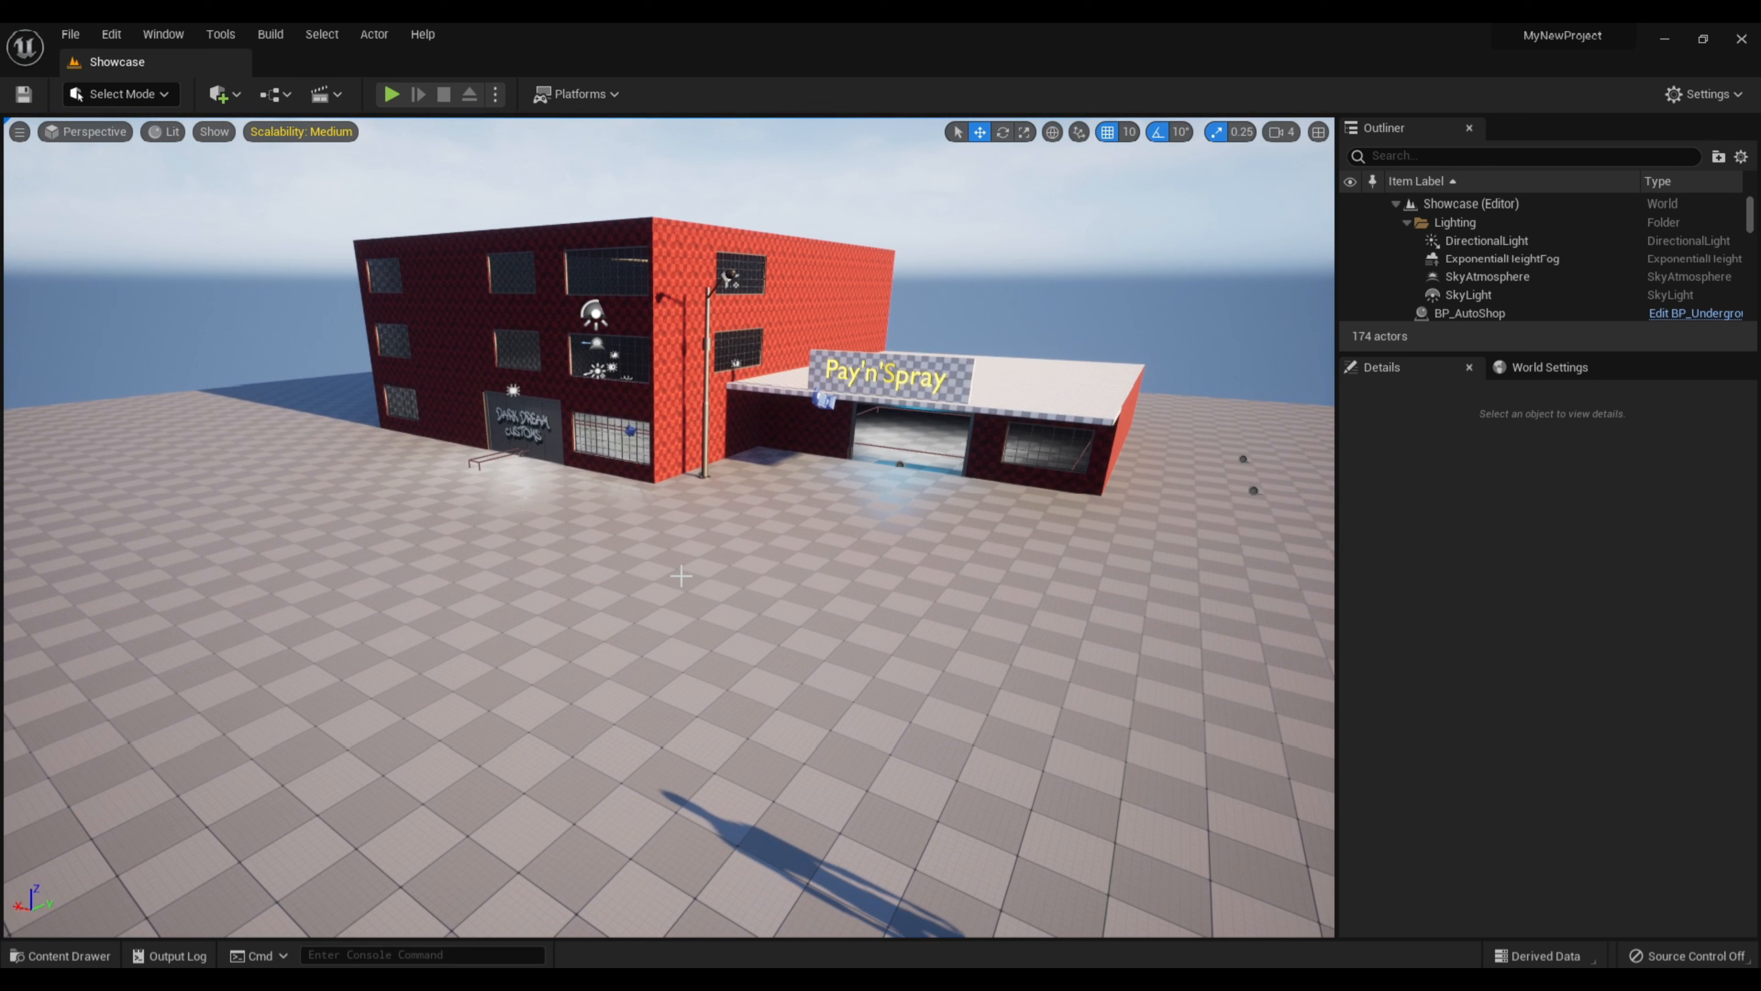
Set the project's Game Instance Class to BP_GameInstance in the Maps & Modes settings and close the project settings
click(159, 36)
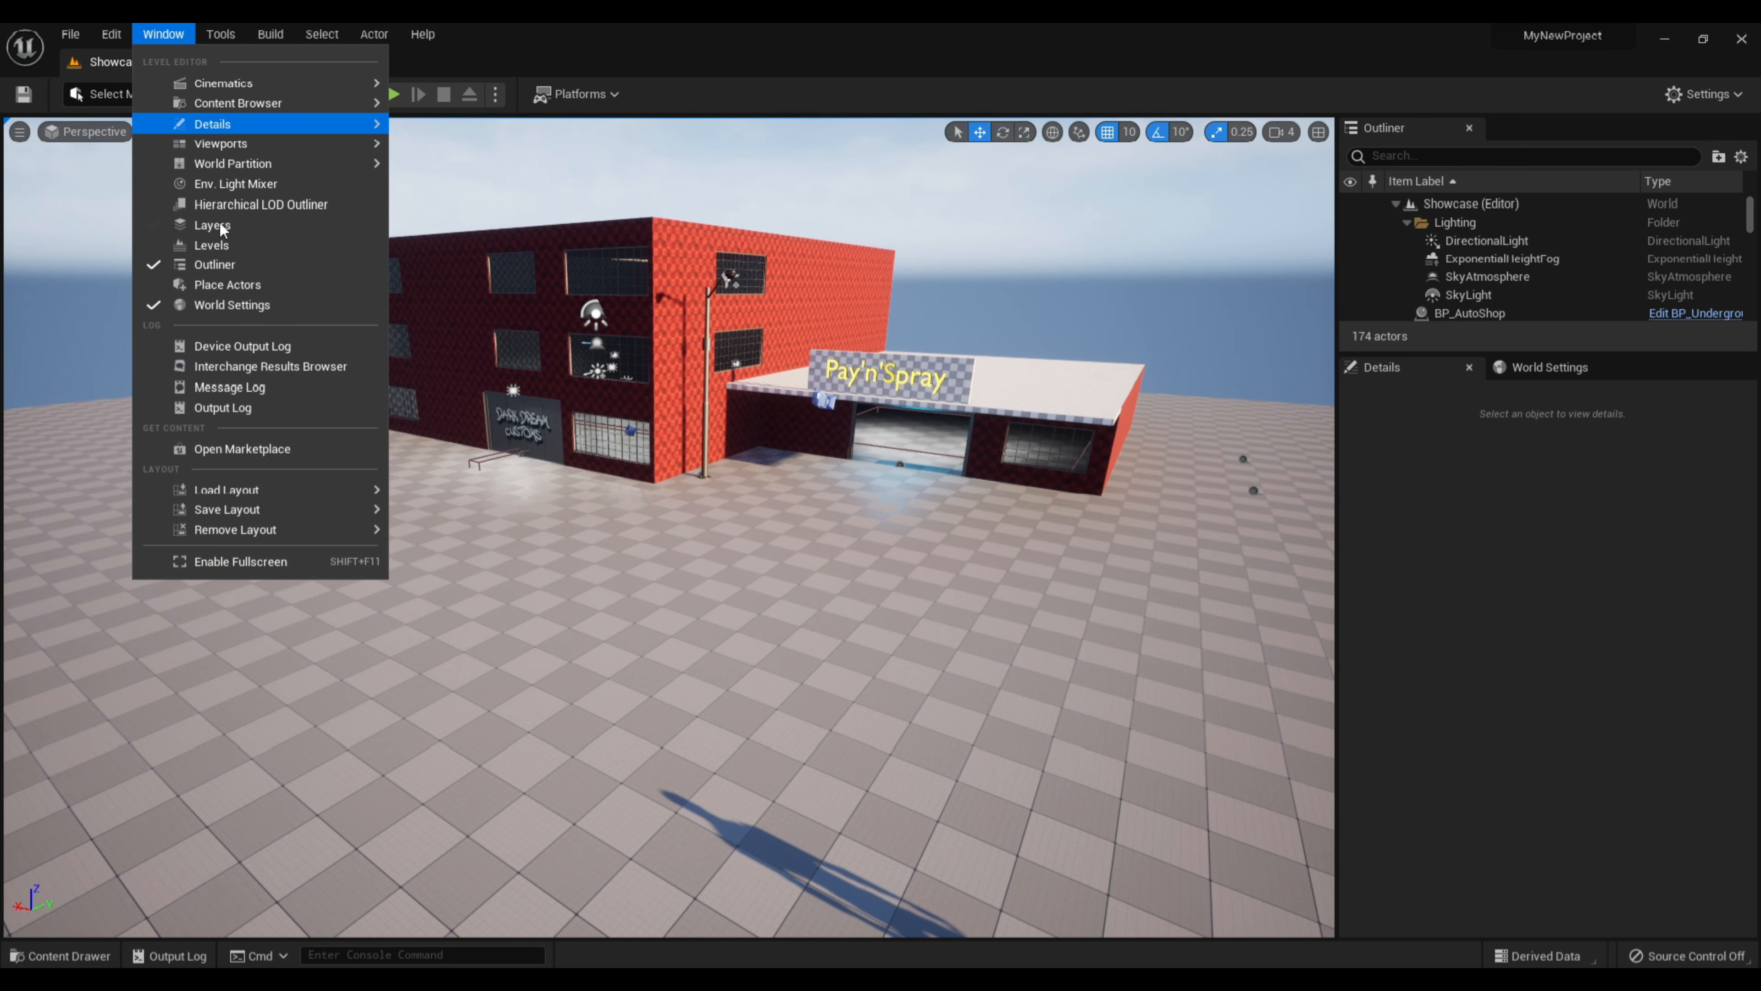
mouse_move(113, 36)
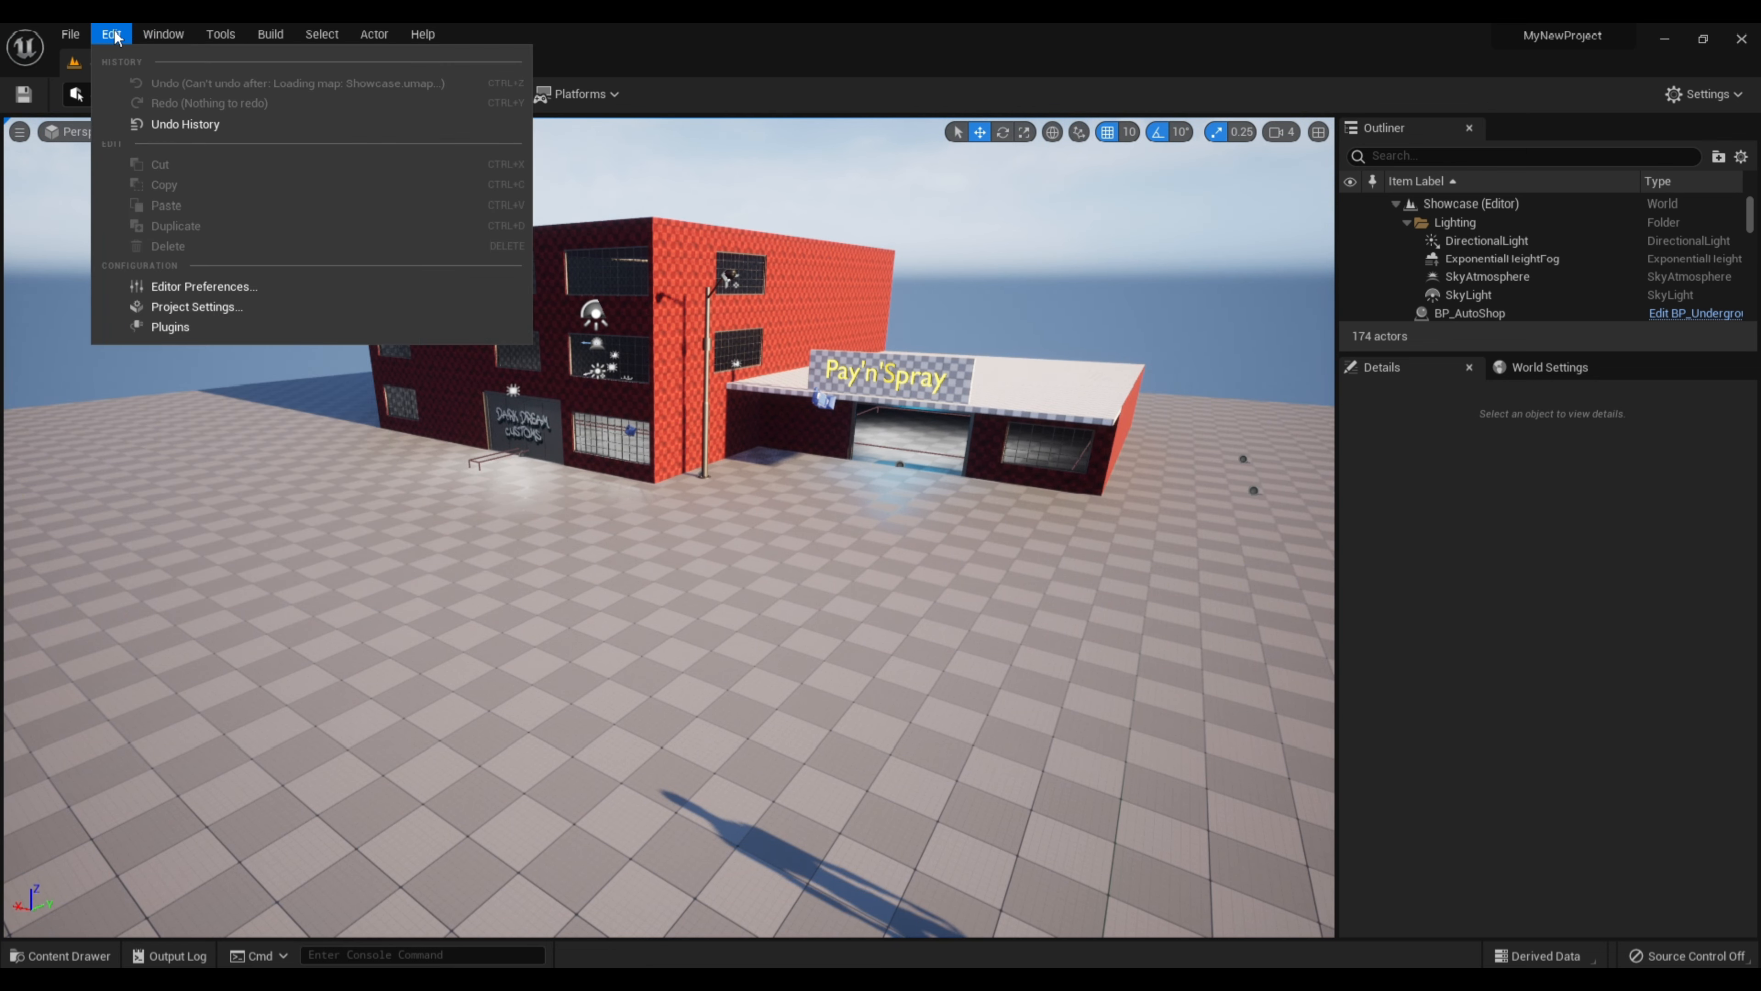
click(200, 306)
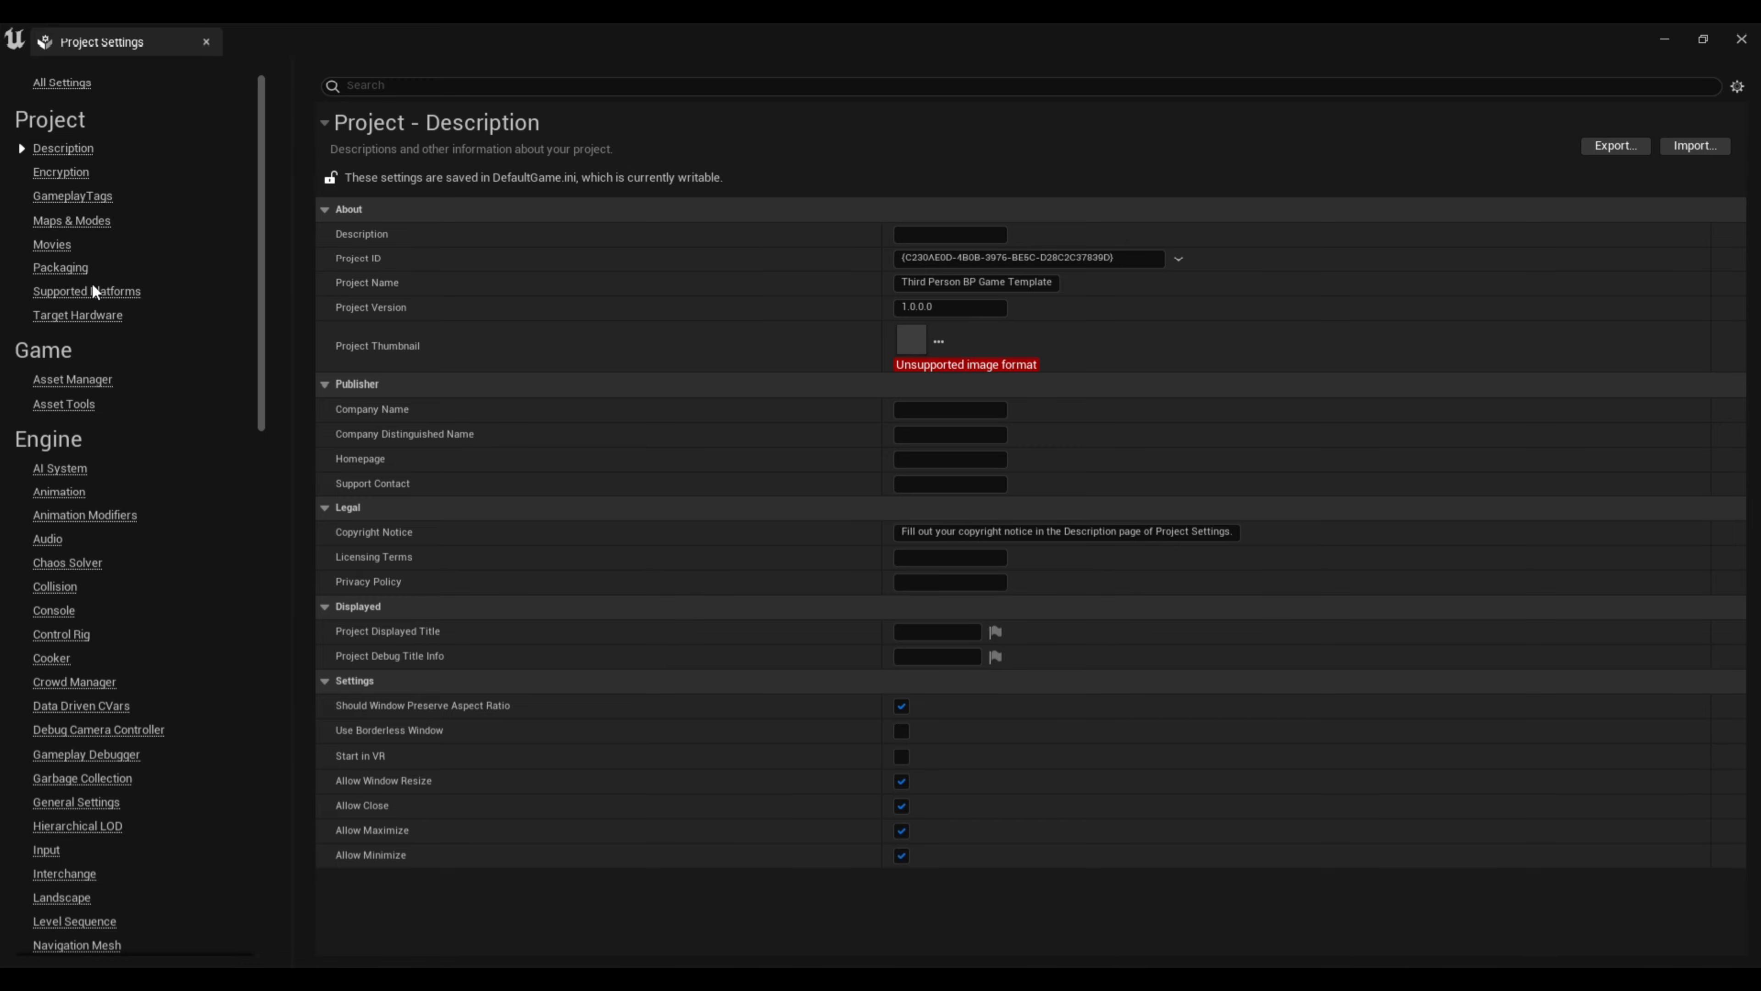
click(70, 220)
click(979, 663)
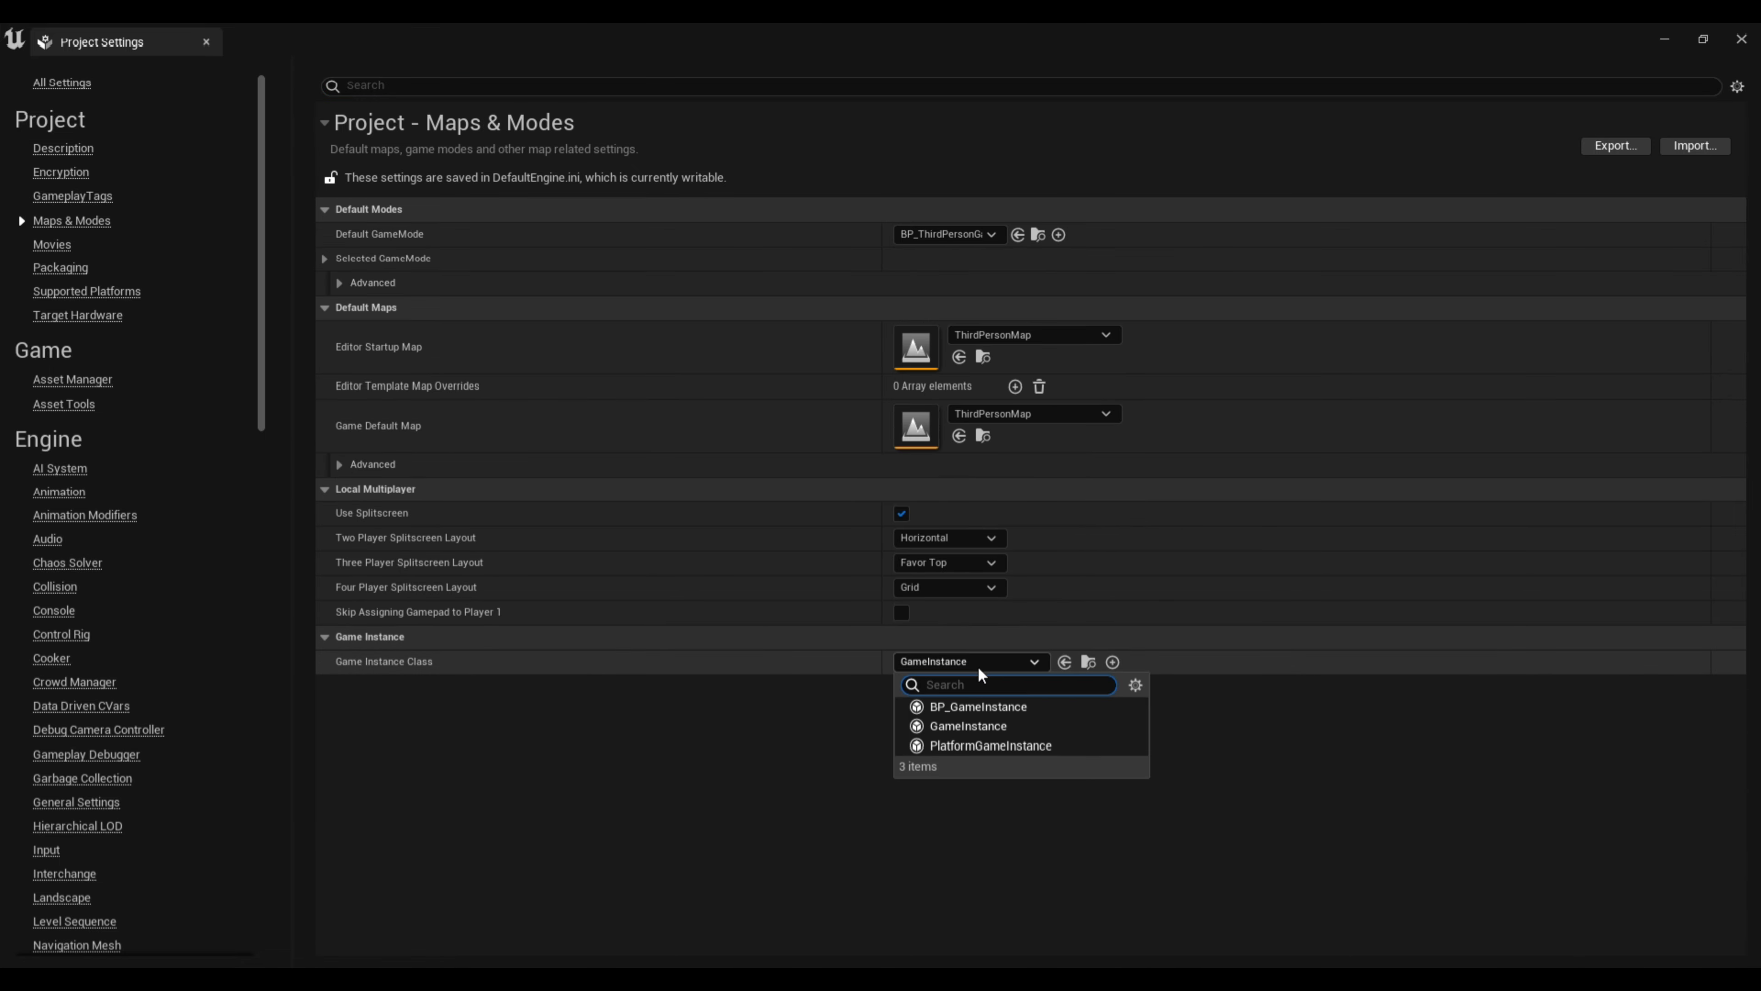
click(977, 706)
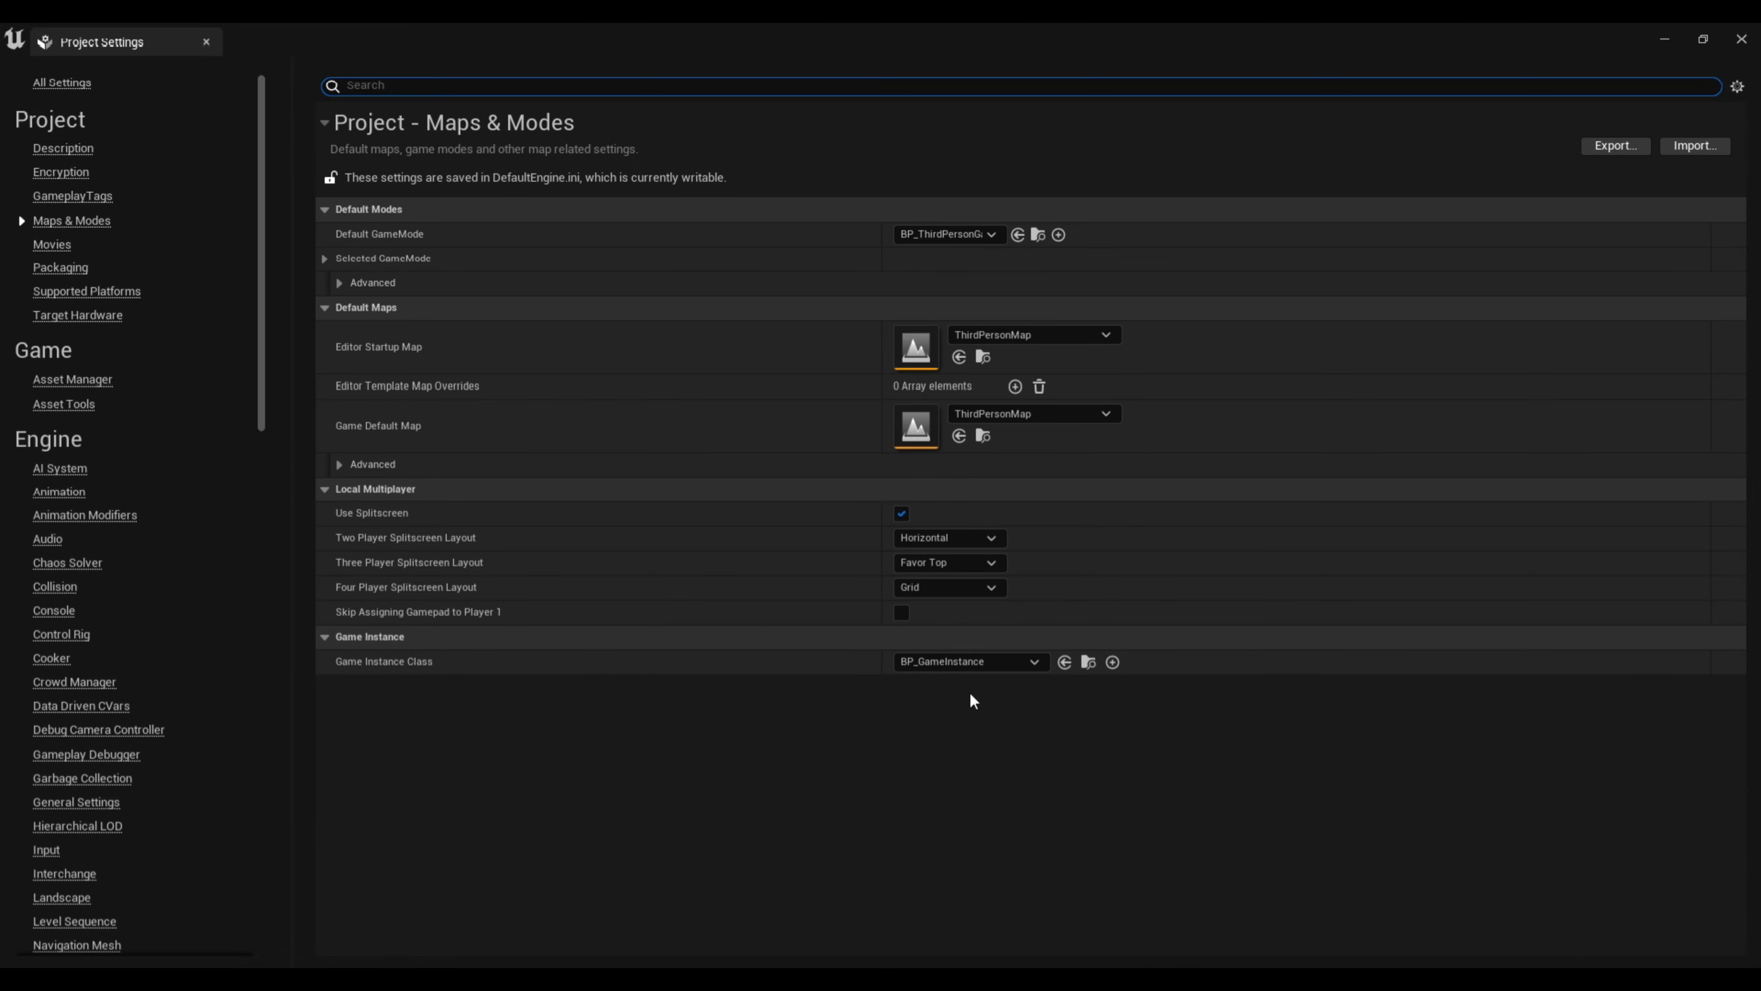
click(206, 42)
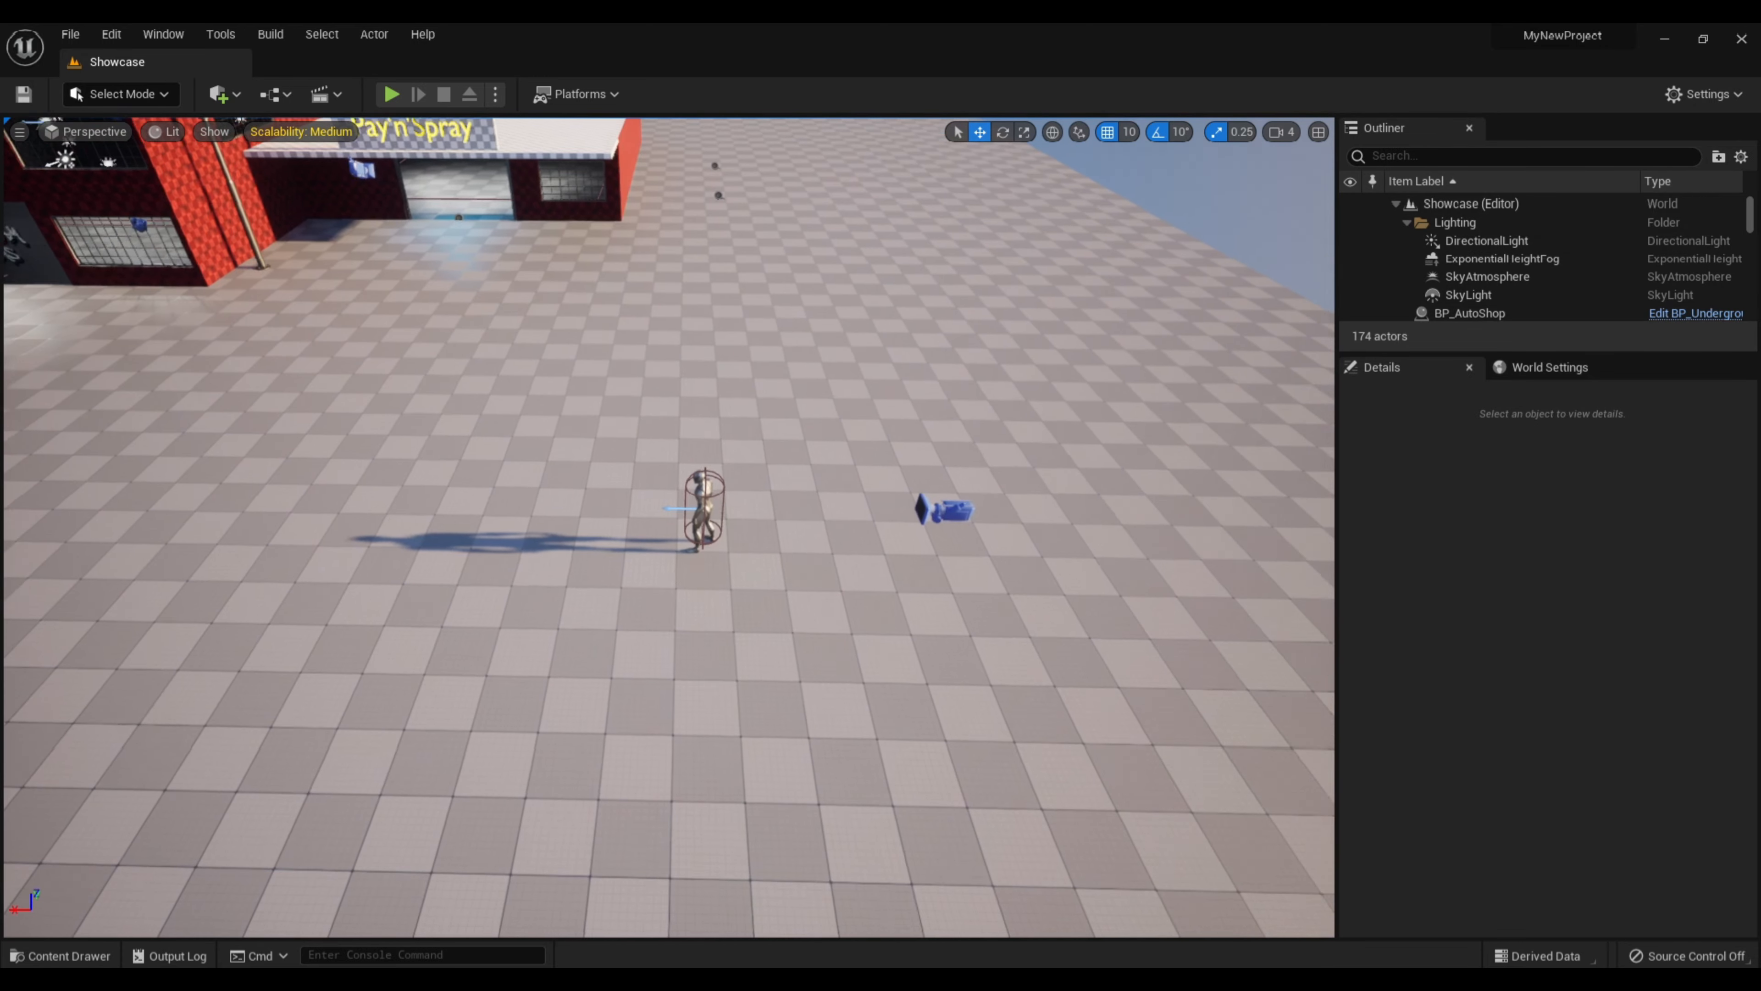
Delete the BP_ThirdPersonCharacter2 actor placed in the Showcase level
right_drag(681, 472, 684, 475)
click(693, 476)
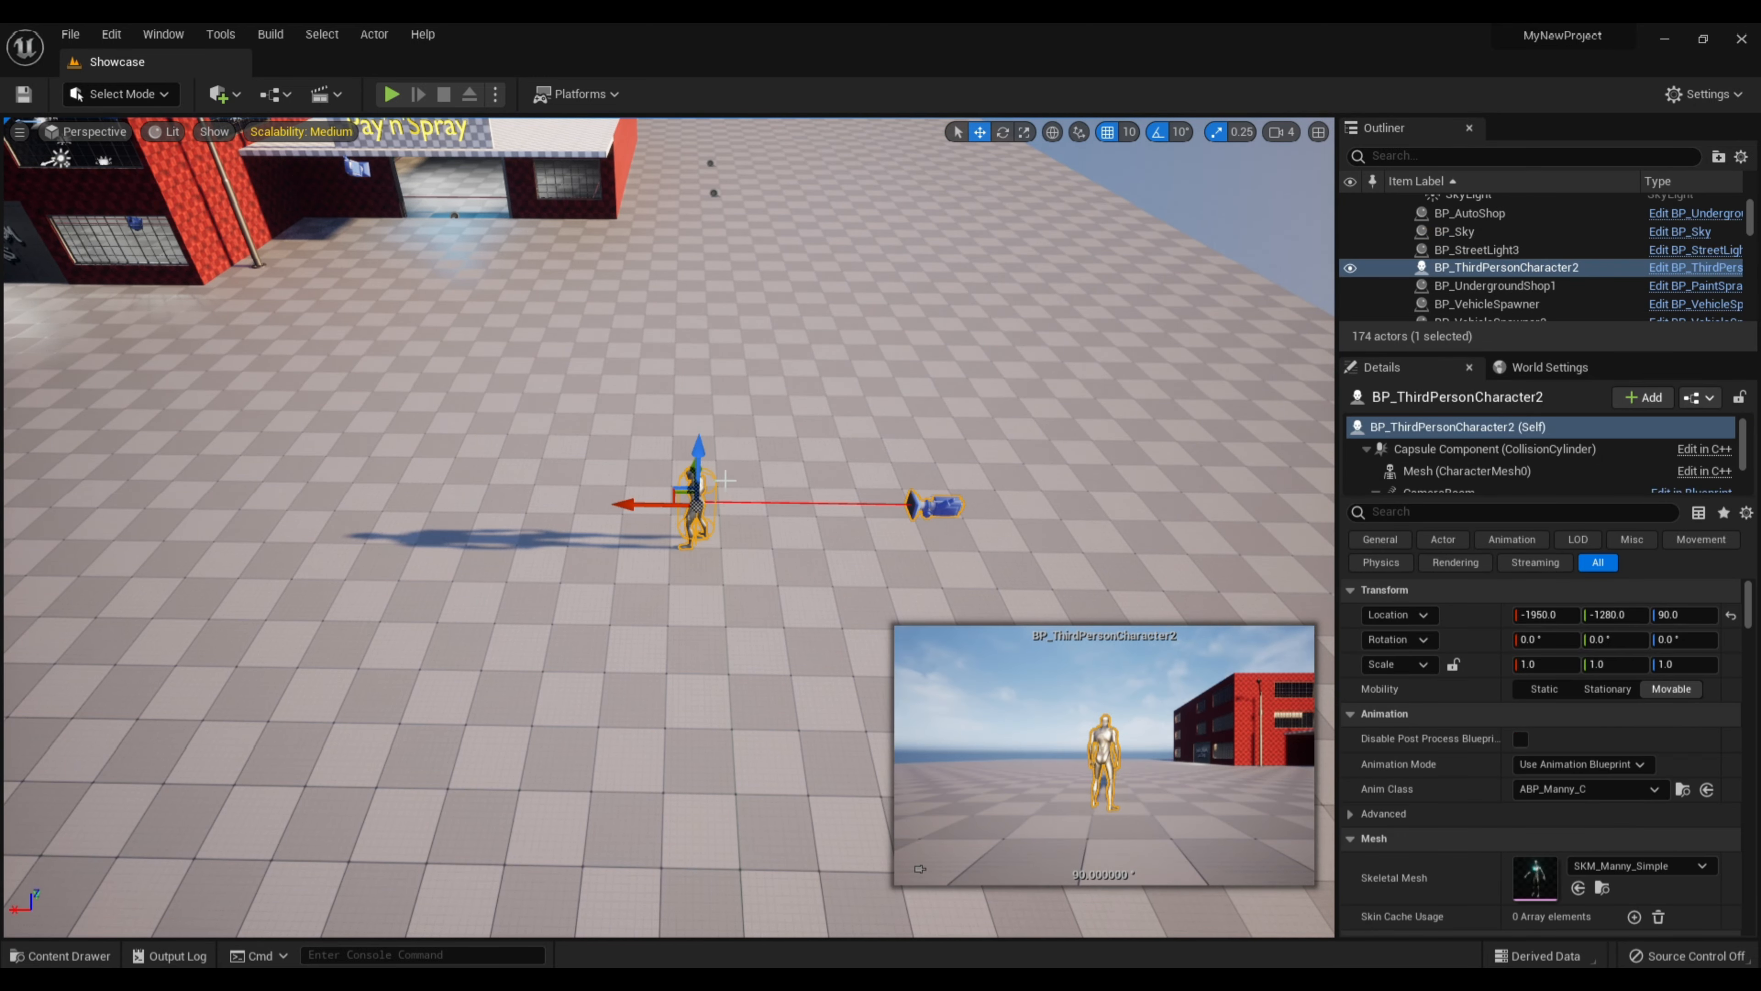
key(Delete)
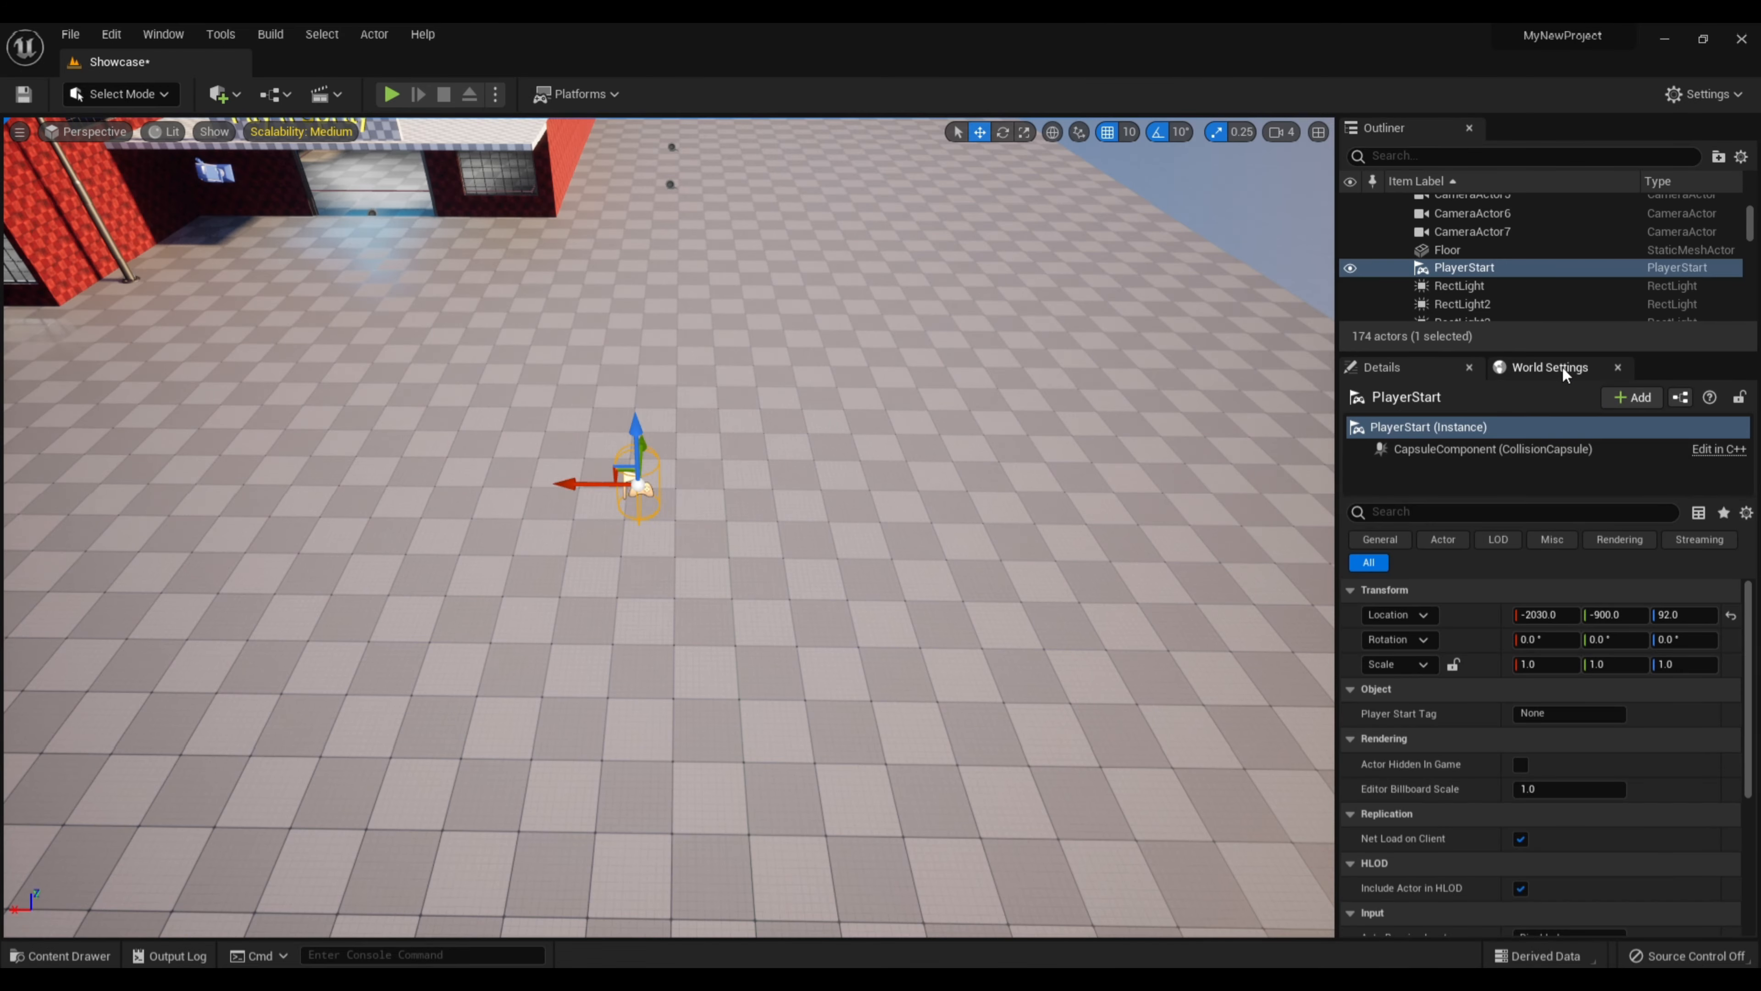
Open the level's BP_GameMode override from the world settings and set its Default Pawn Class to BP_ThirdPerson
click(1550, 367)
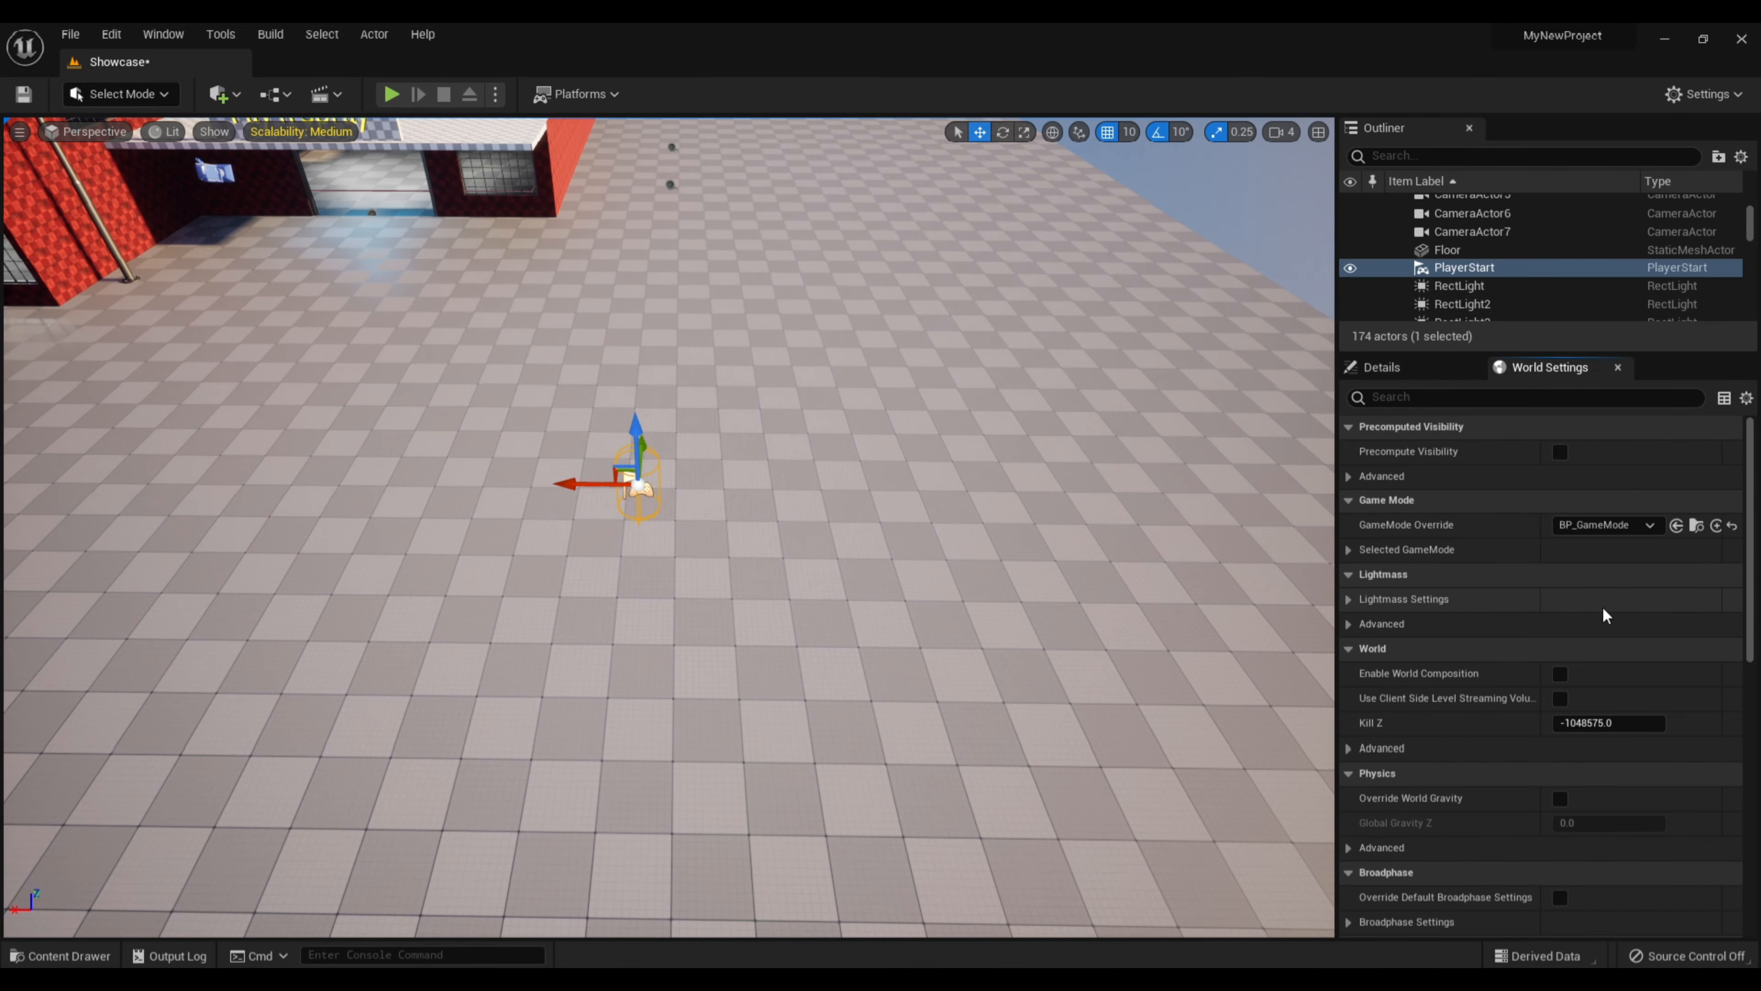
click(1697, 525)
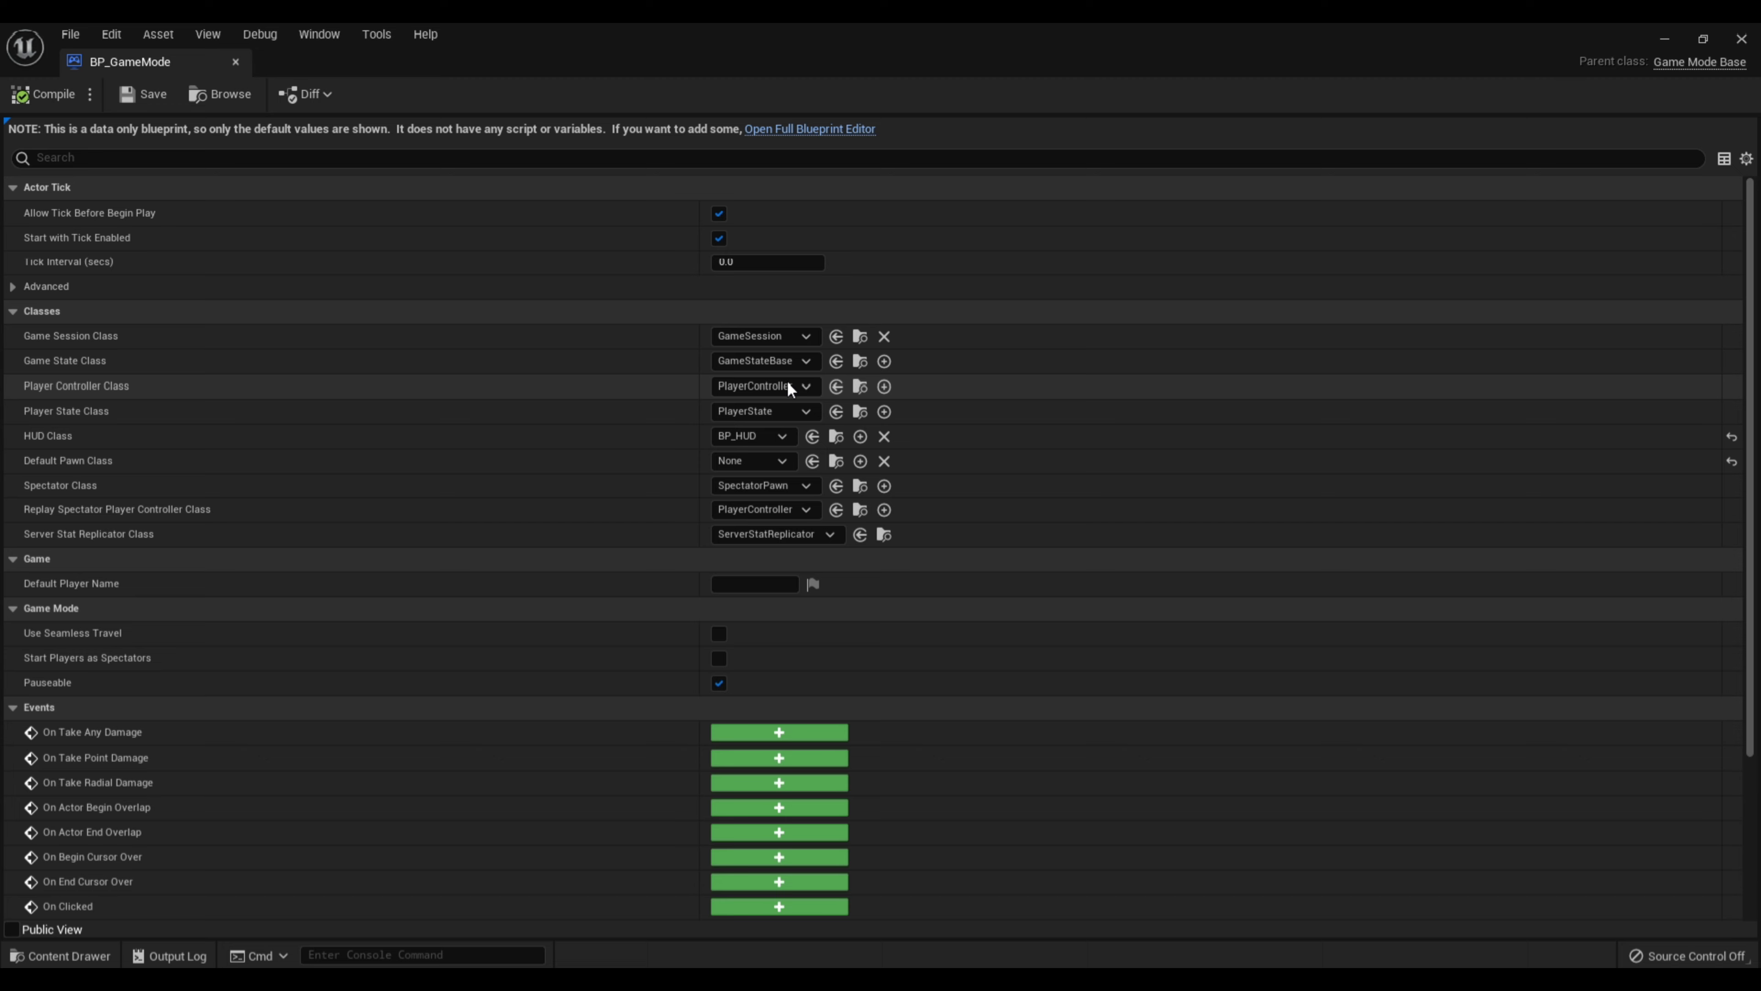
click(767, 468)
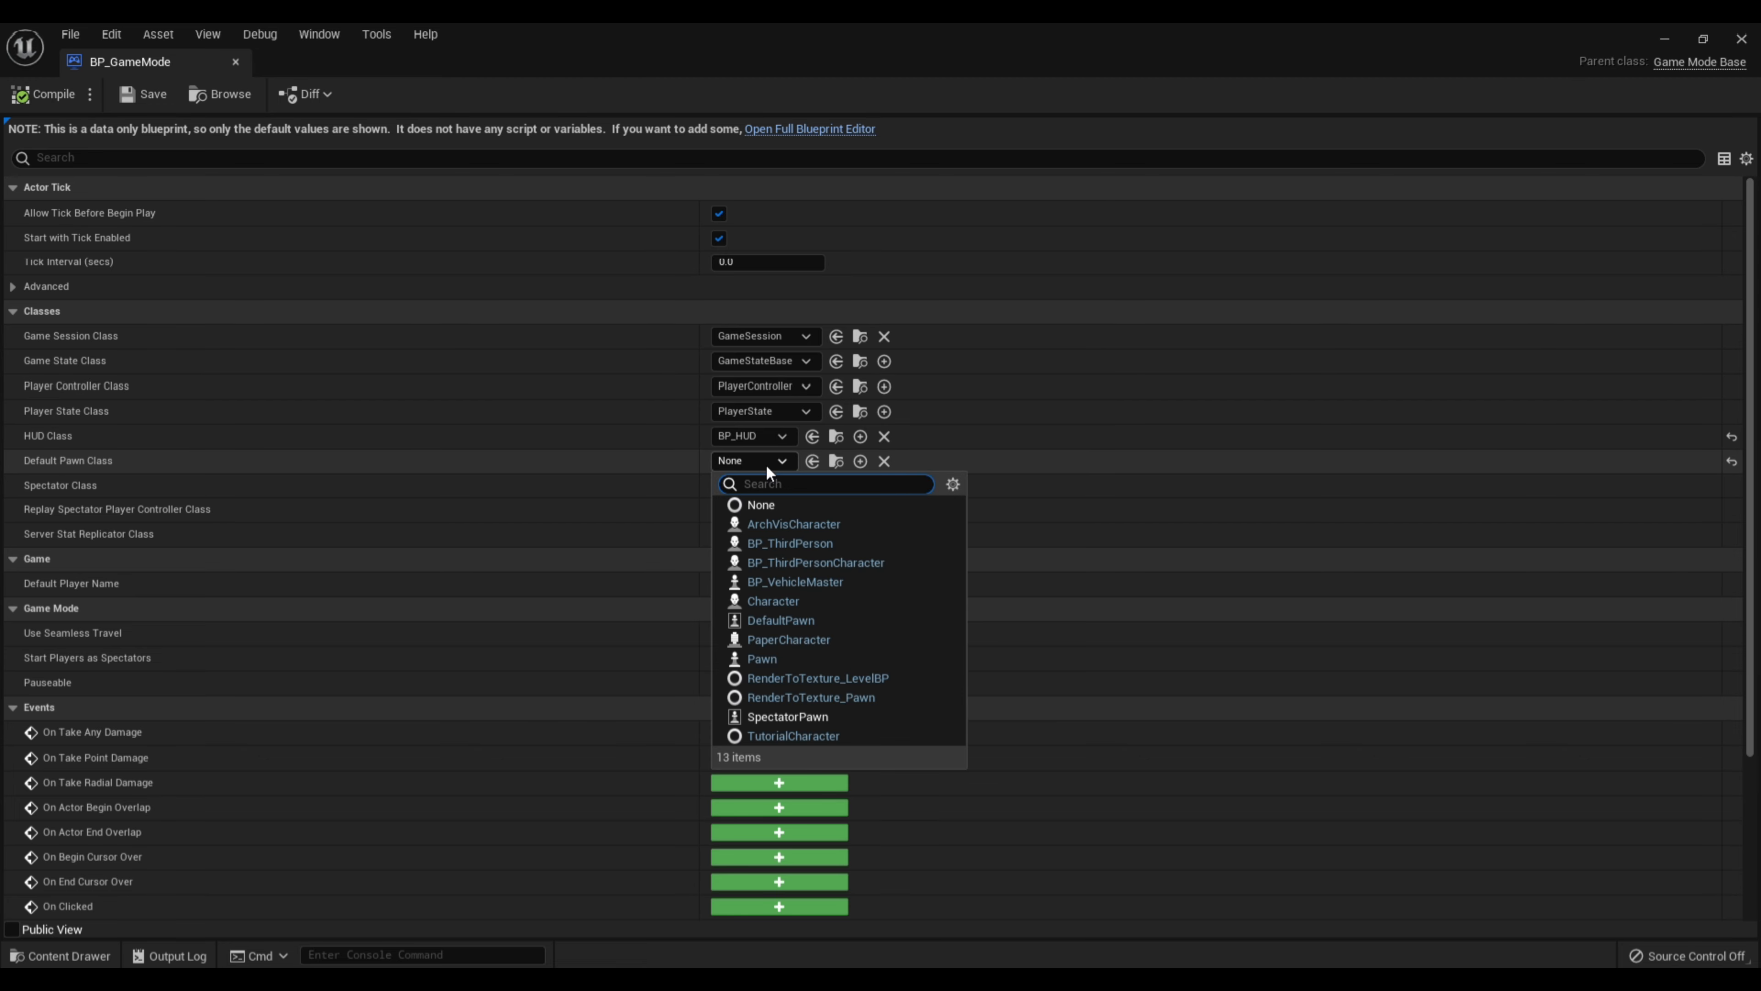
click(833, 546)
Rename the character blueprint in the ThirdPerson Blueprints folder to MyNewCharacter
click(856, 461)
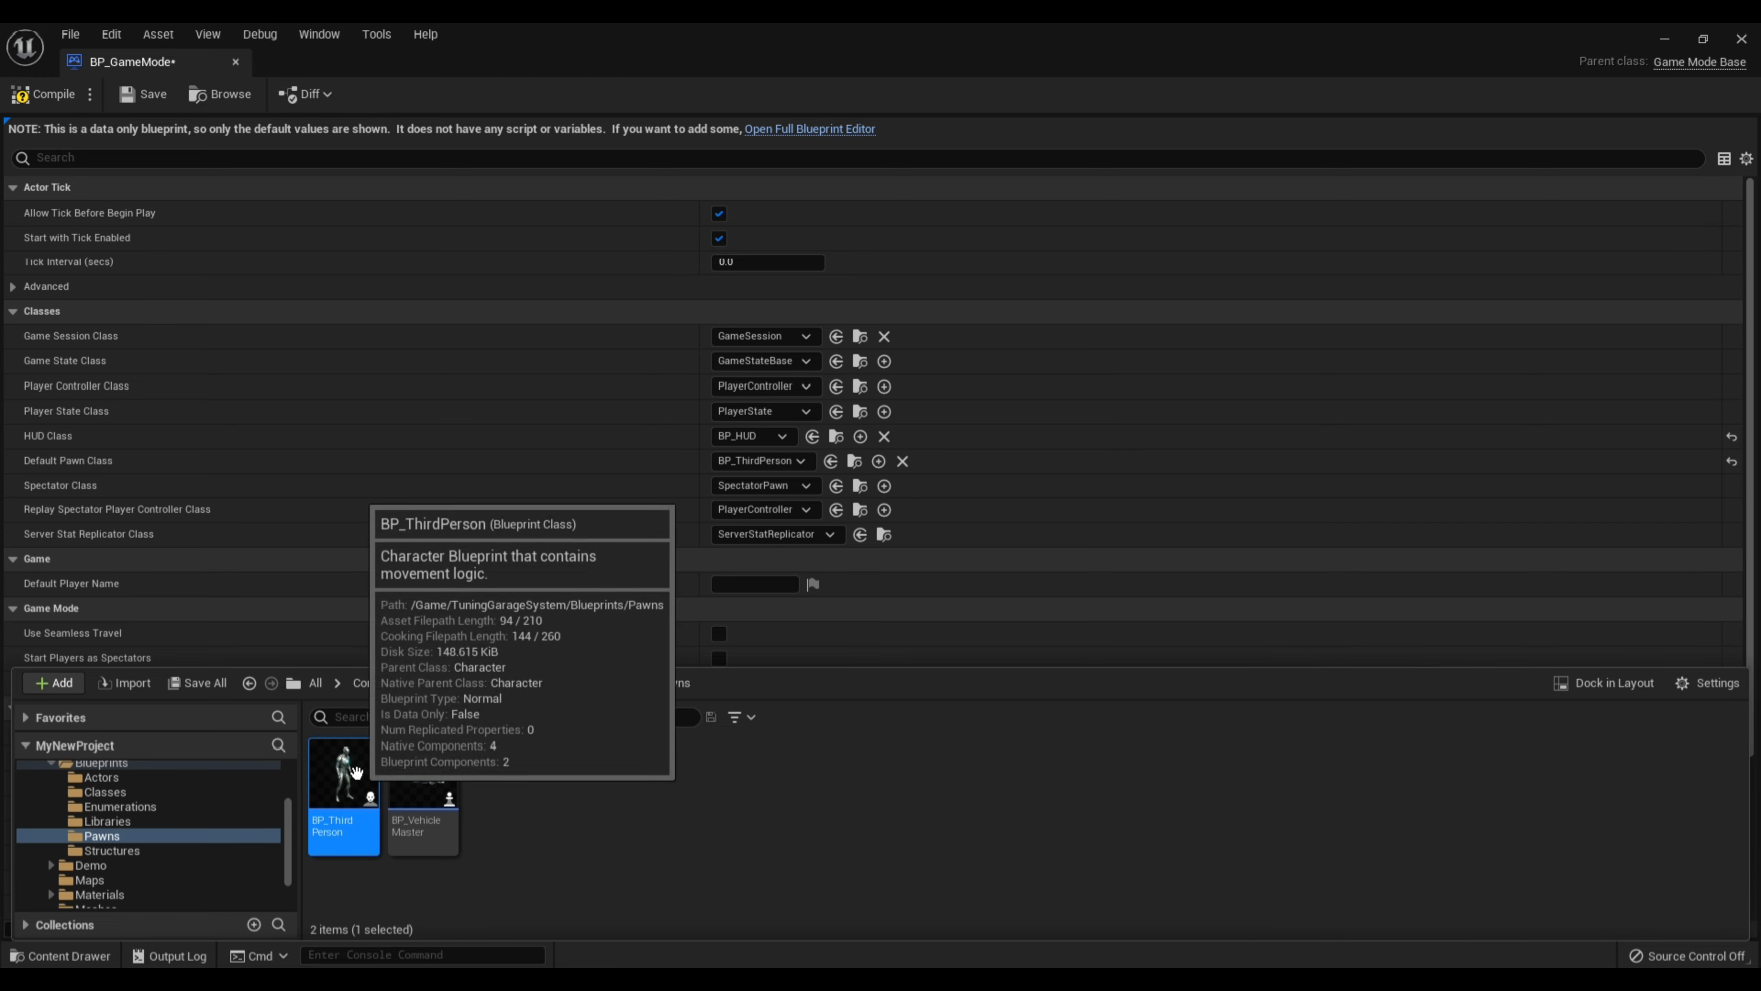
click(372, 682)
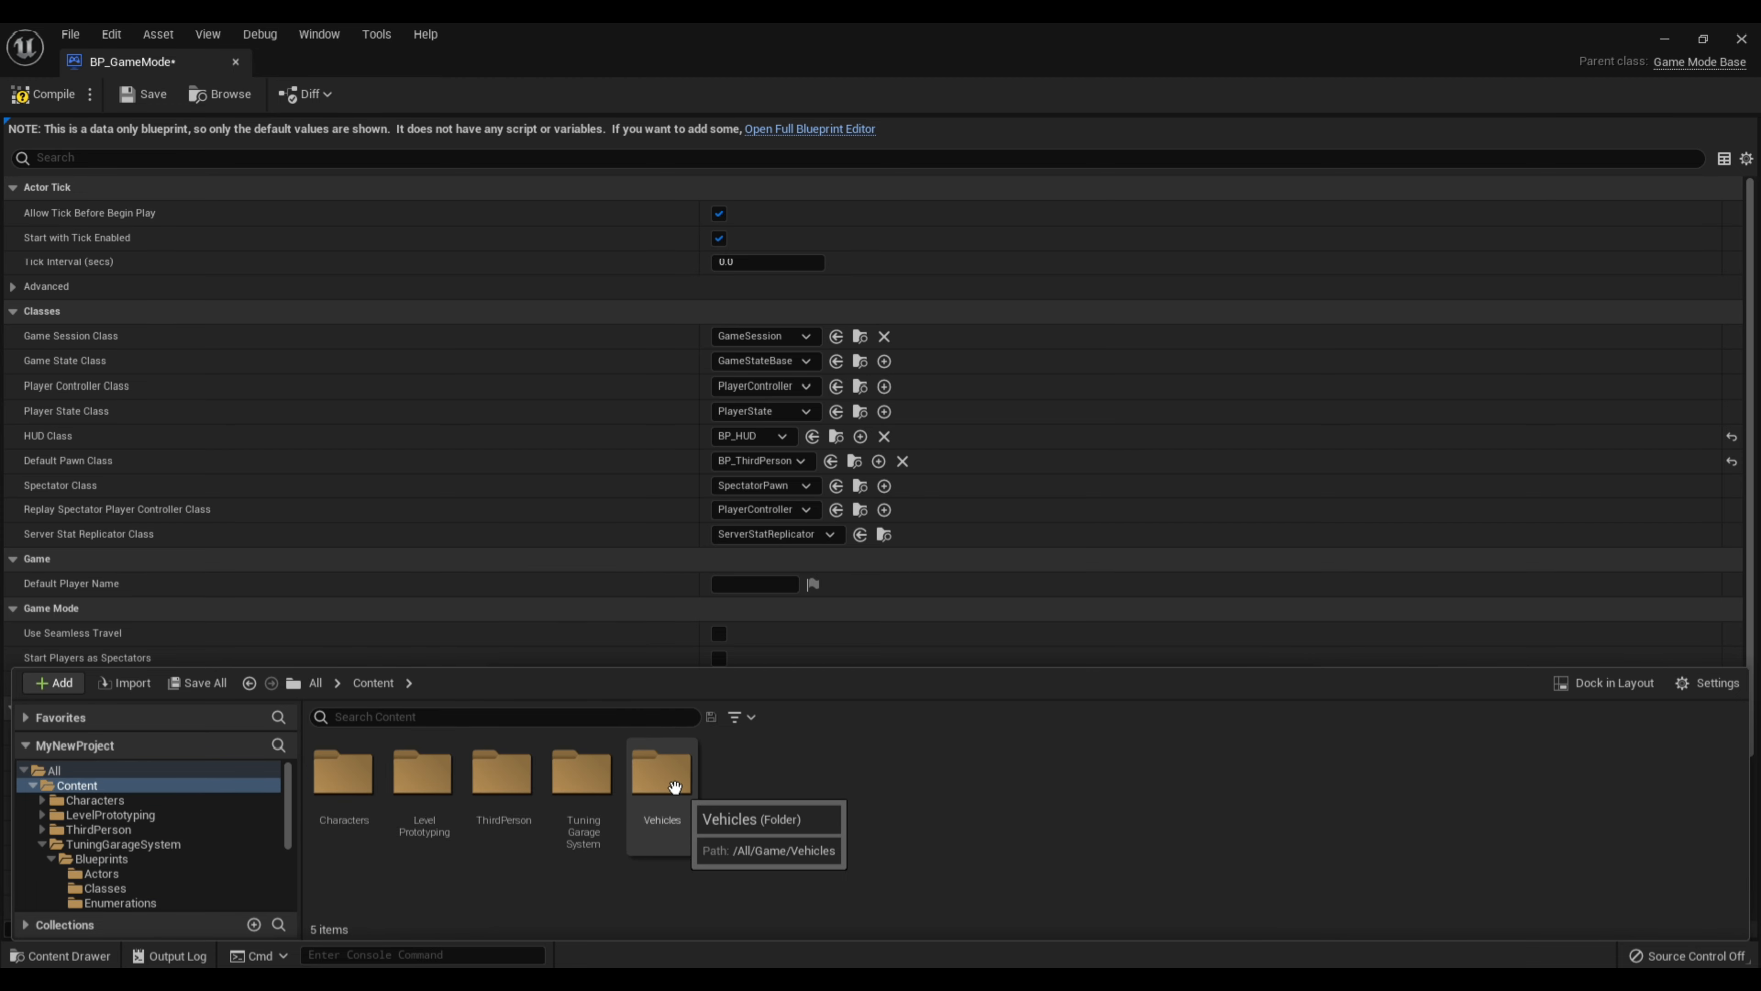
double_click(500, 782)
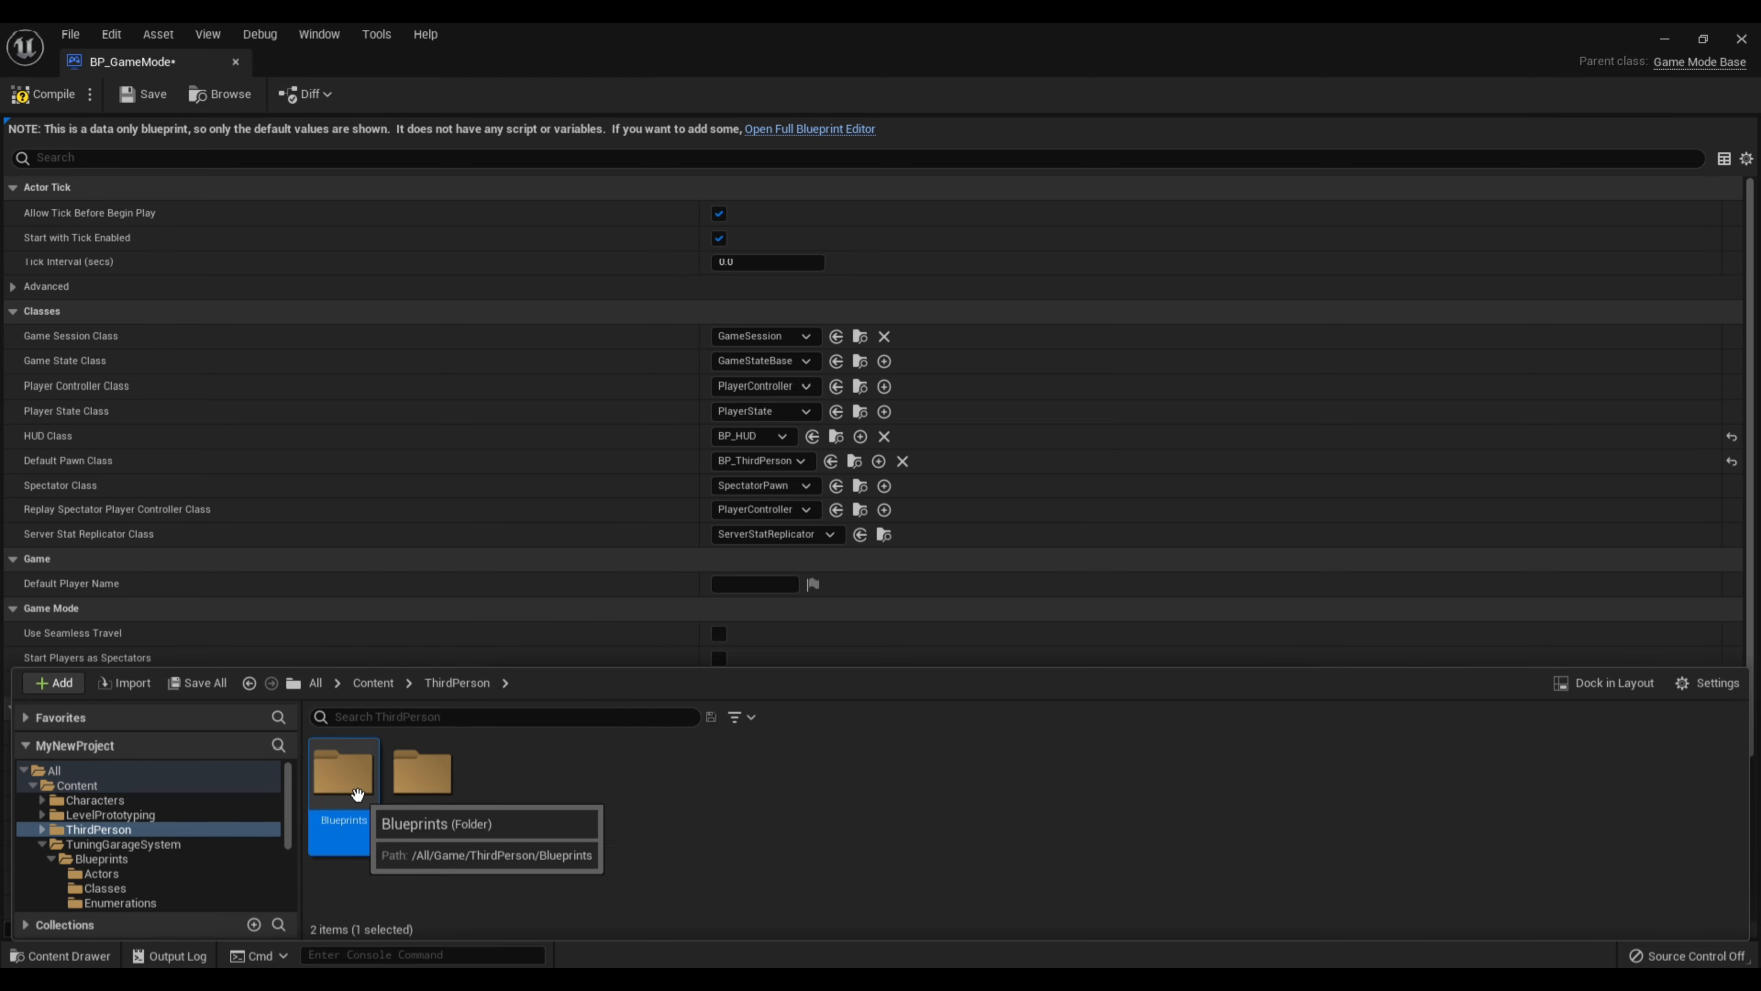
double_click(343, 774)
right_click(345, 780)
click(430, 417)
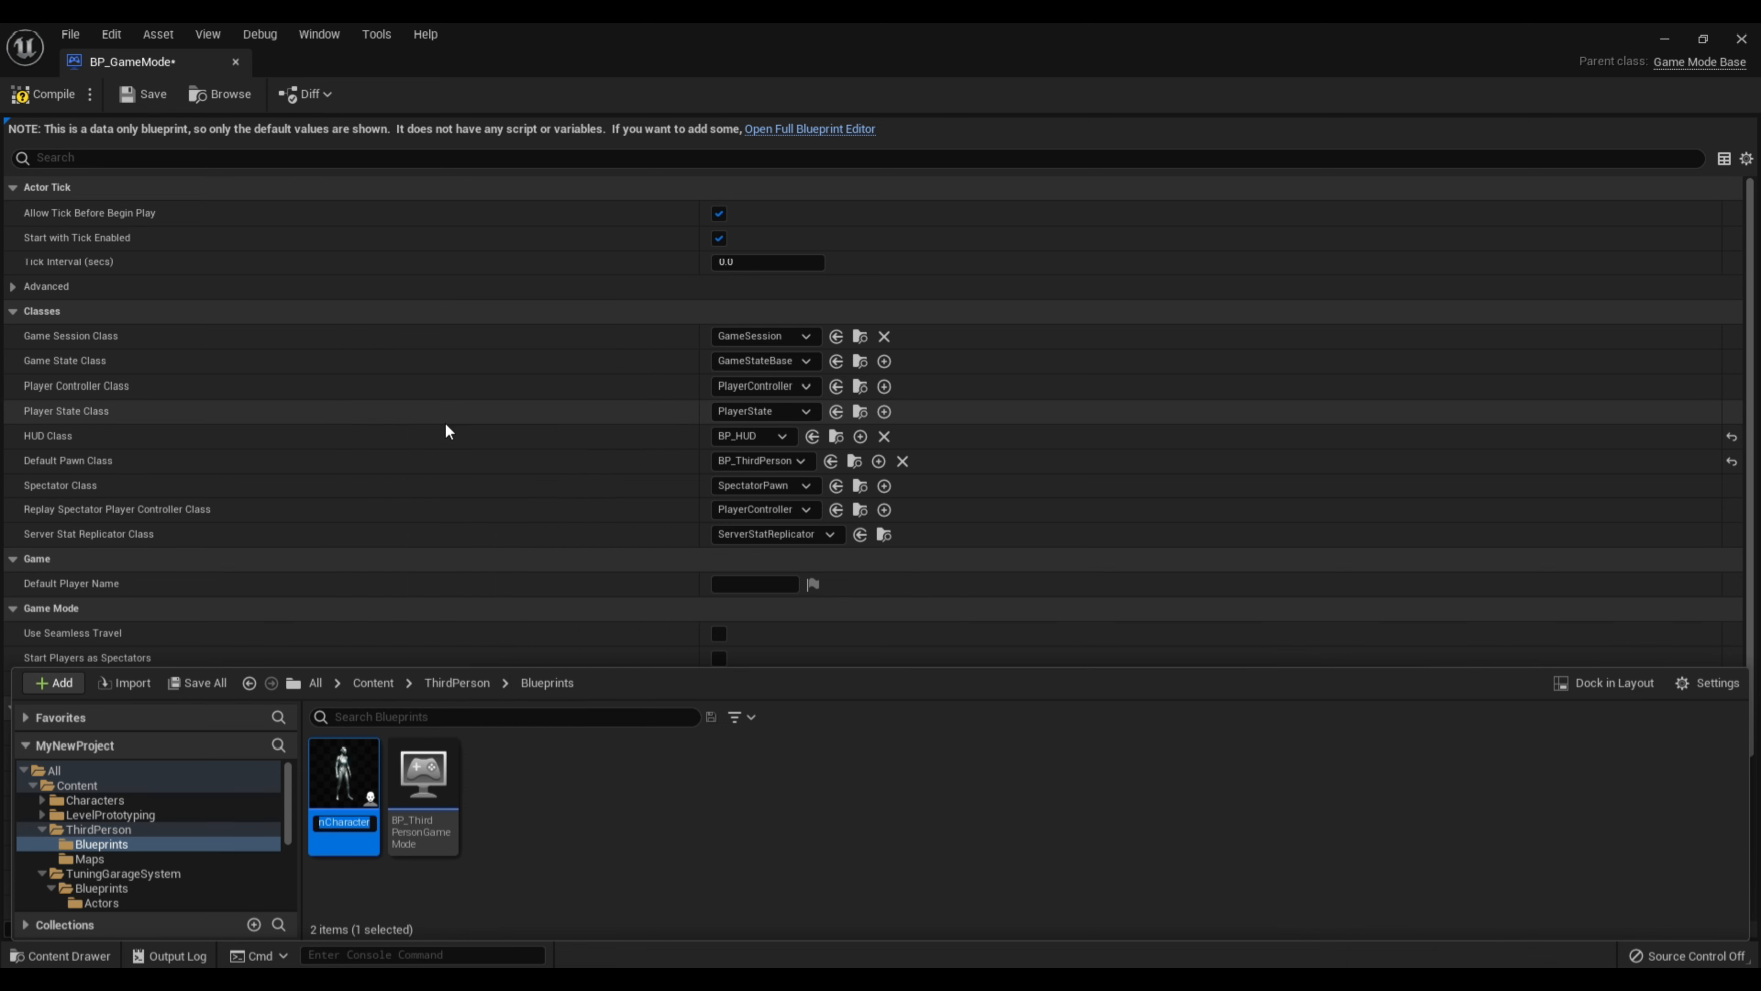
text(MyNe)
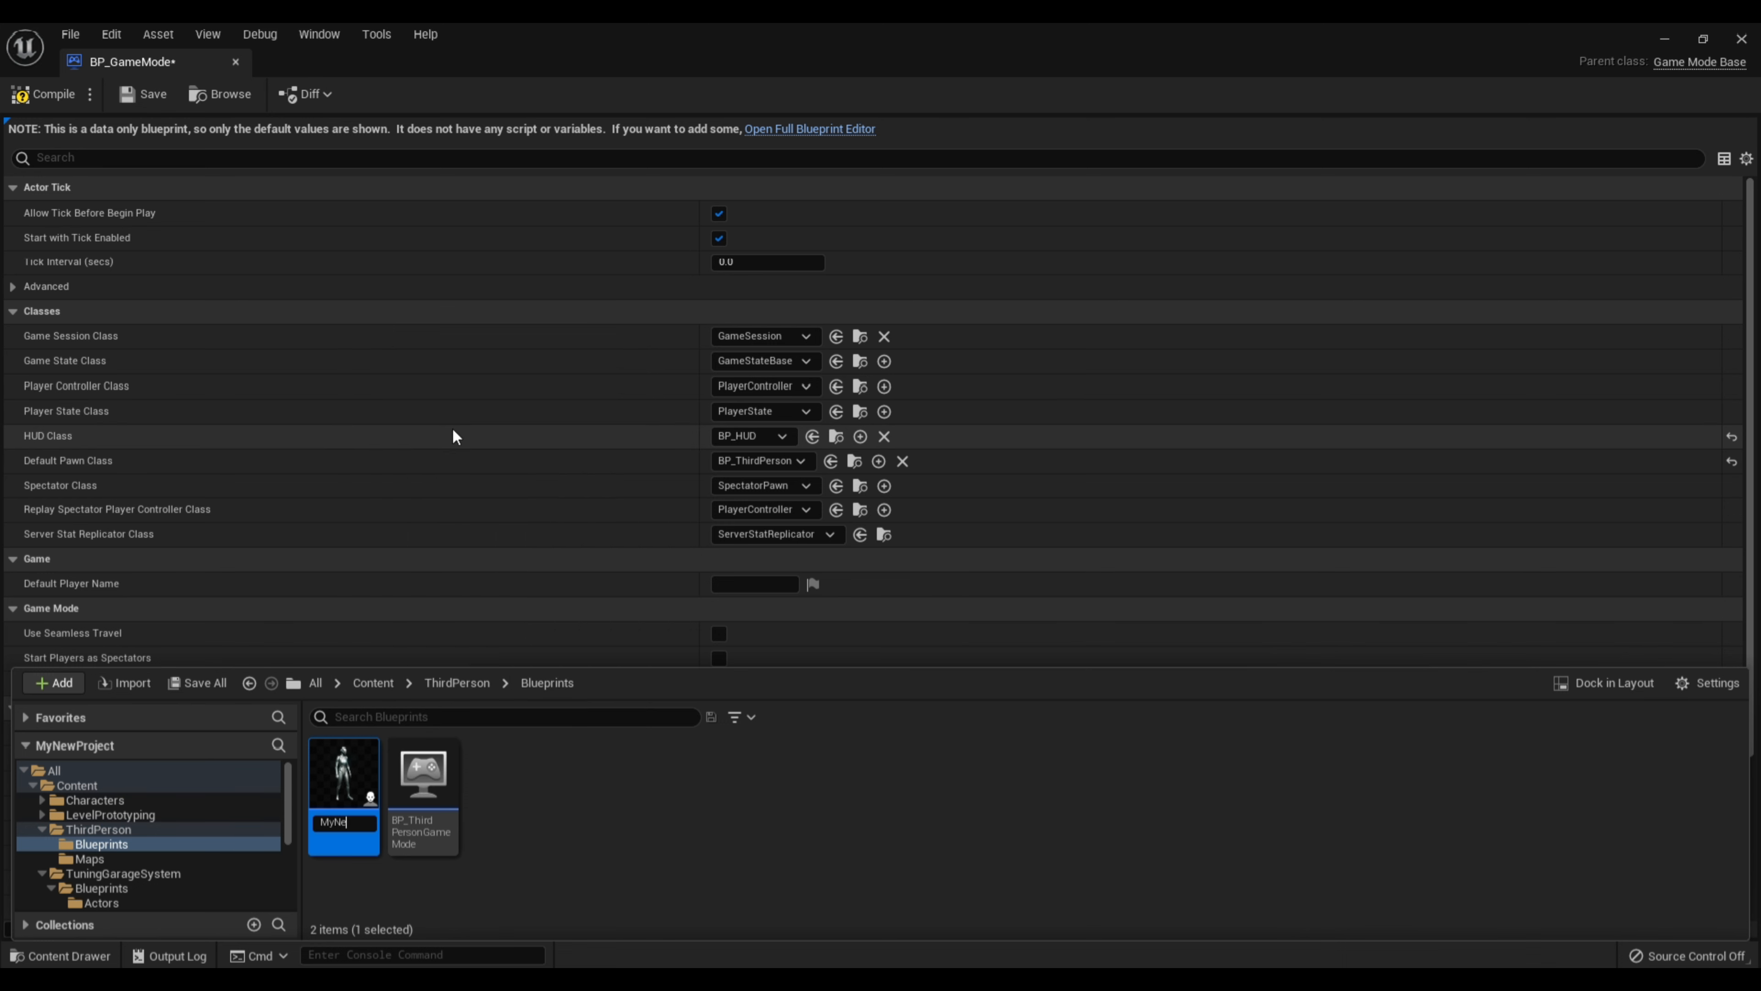
text(wCharacter)
key(Return)
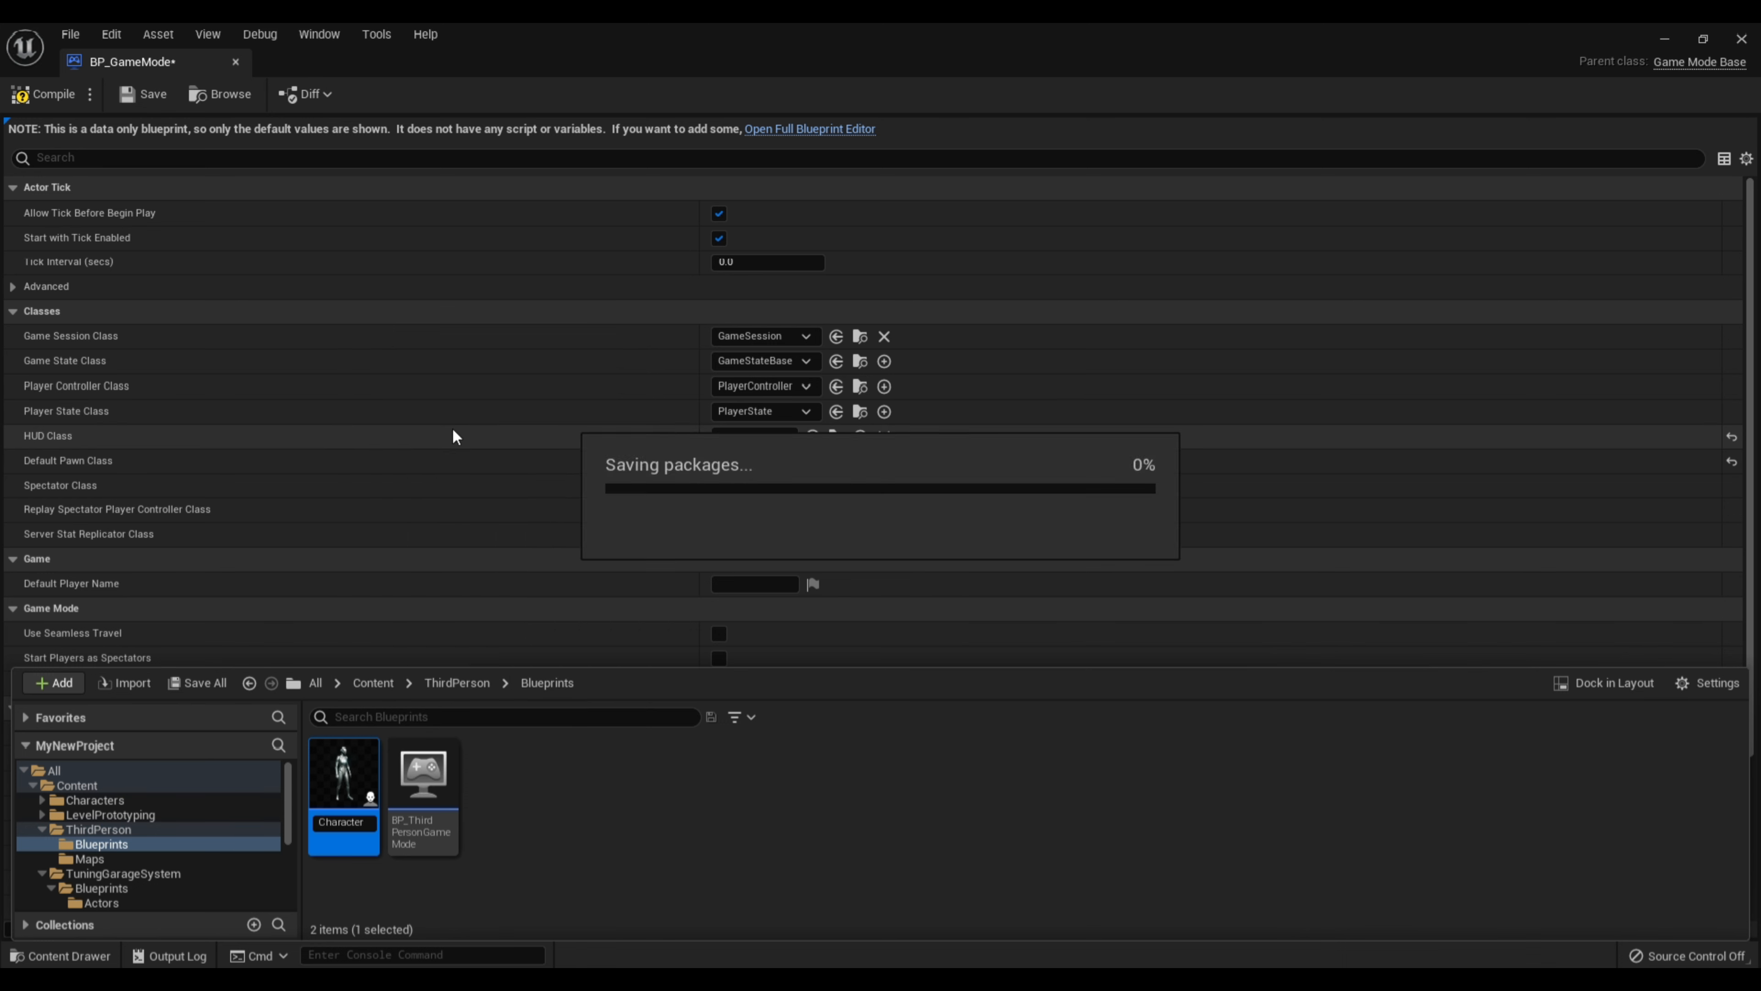
Open the MyNewCharacter blueprint and open the MI_Quinn_02 material used by Element 1 of its mesh
double_click(423, 791)
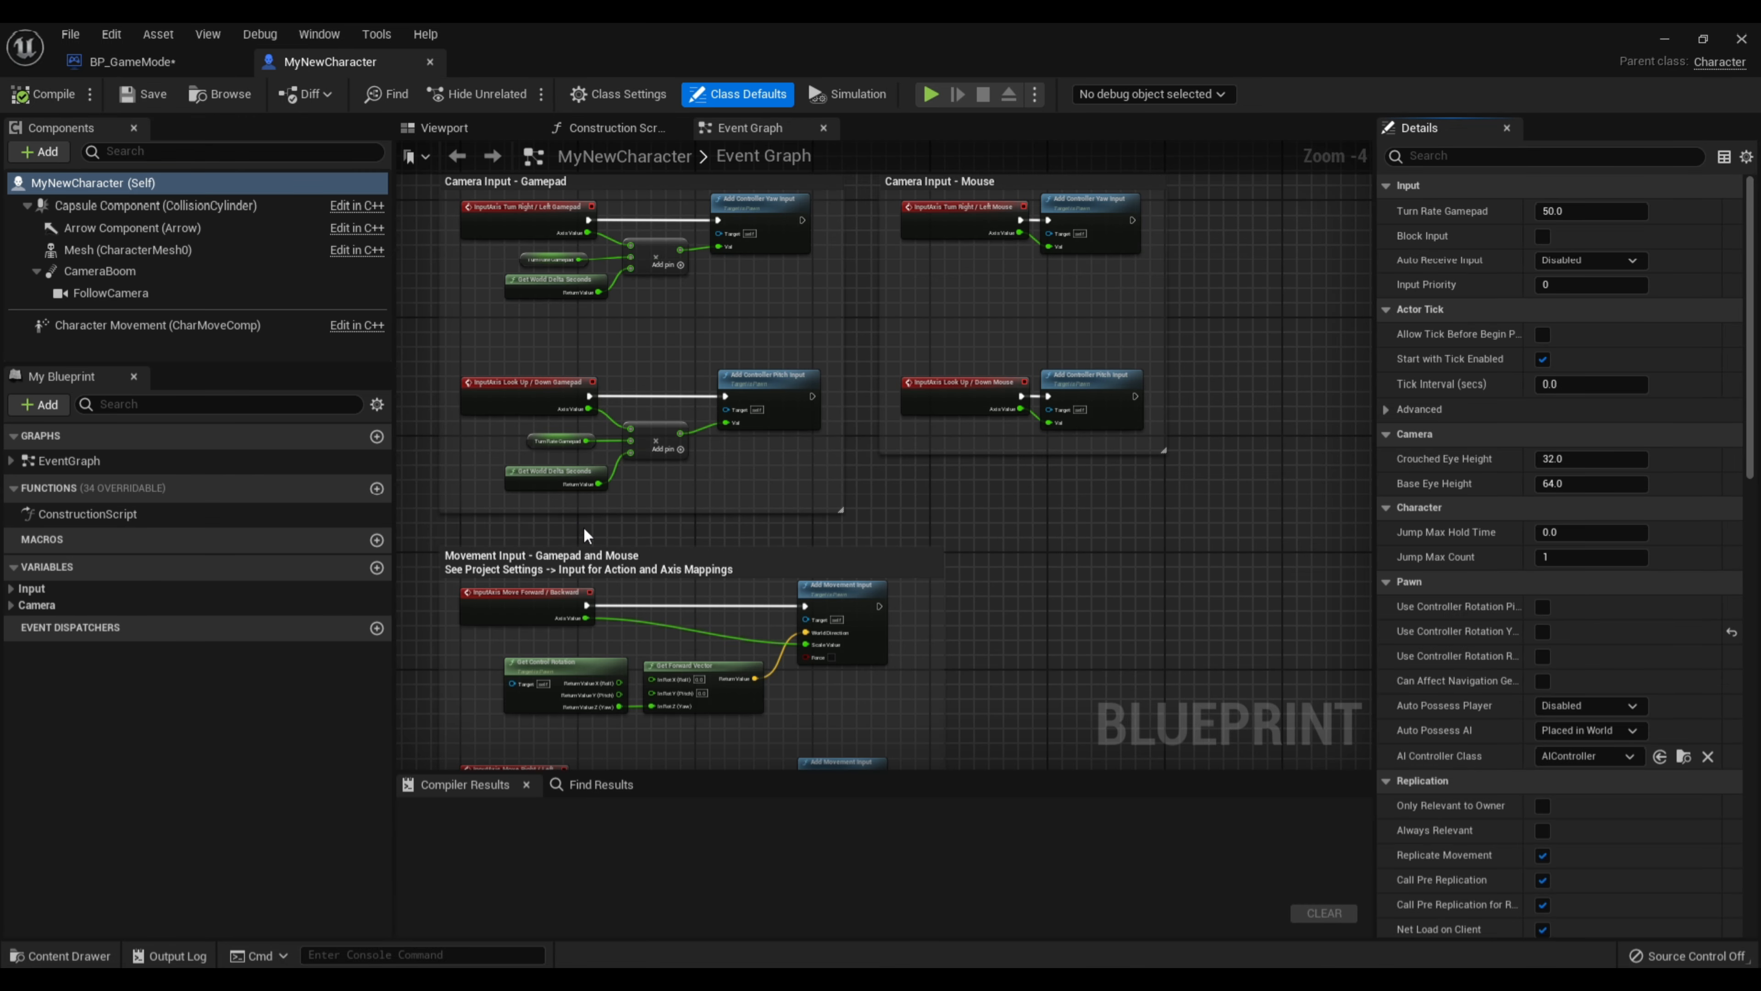
click(898, 390)
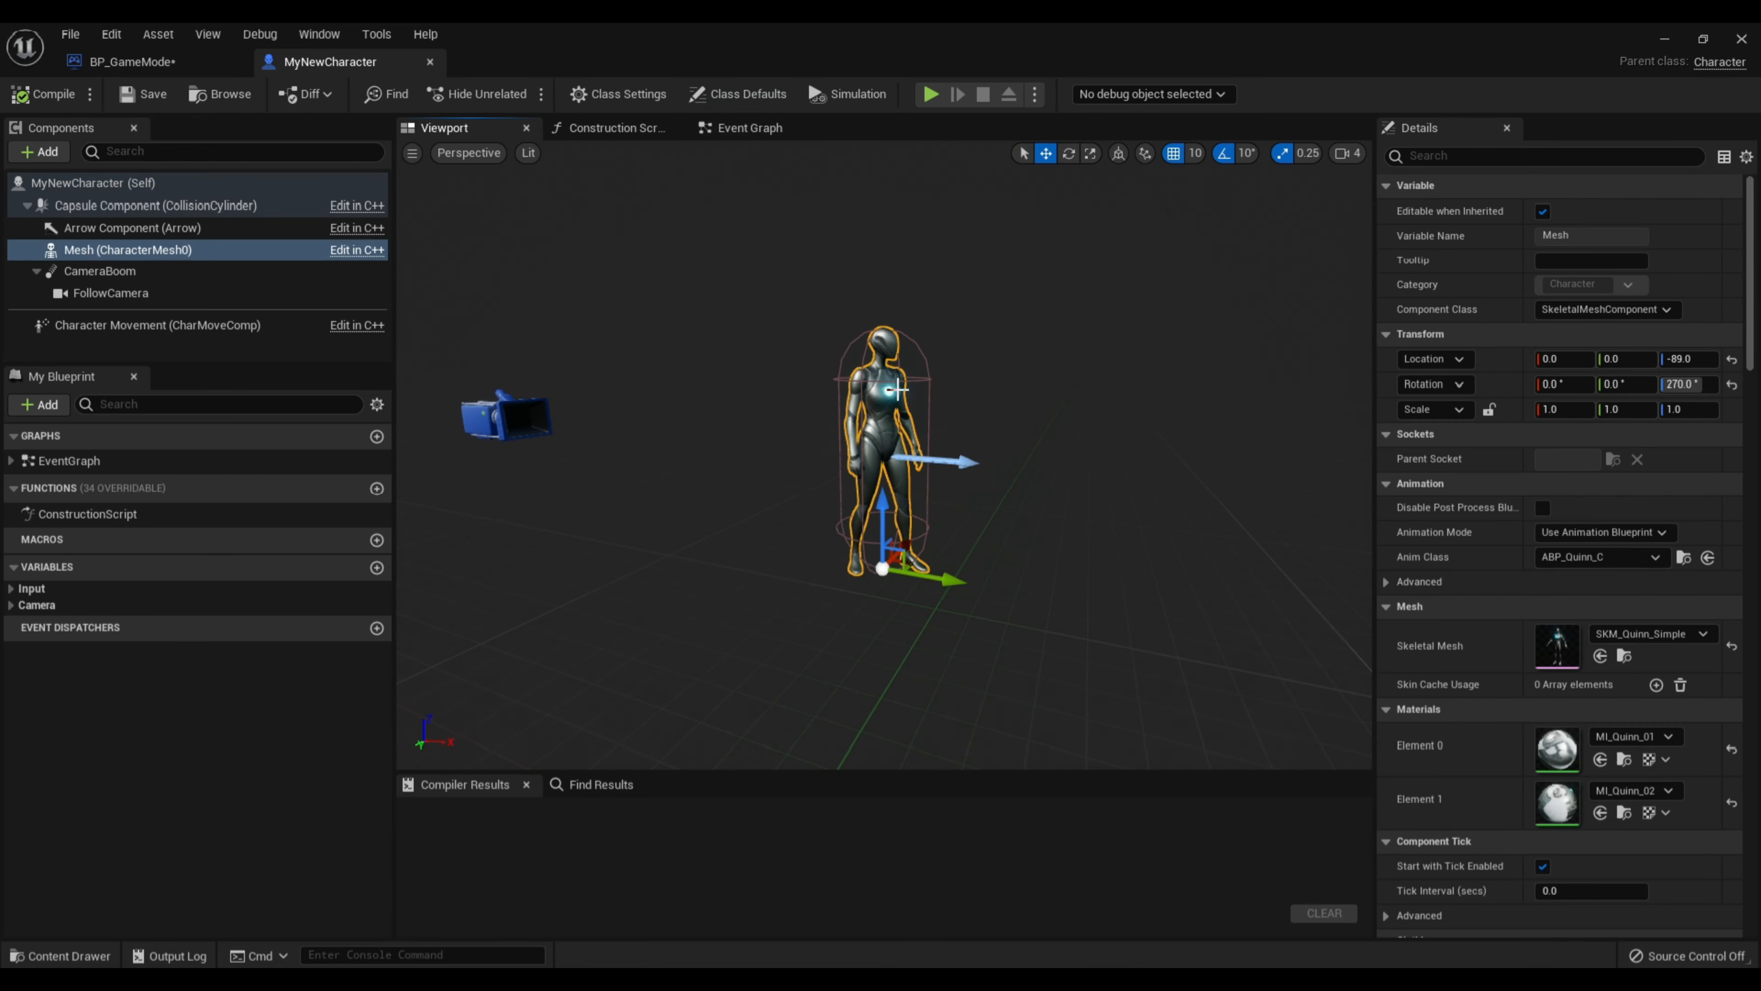
click(1624, 812)
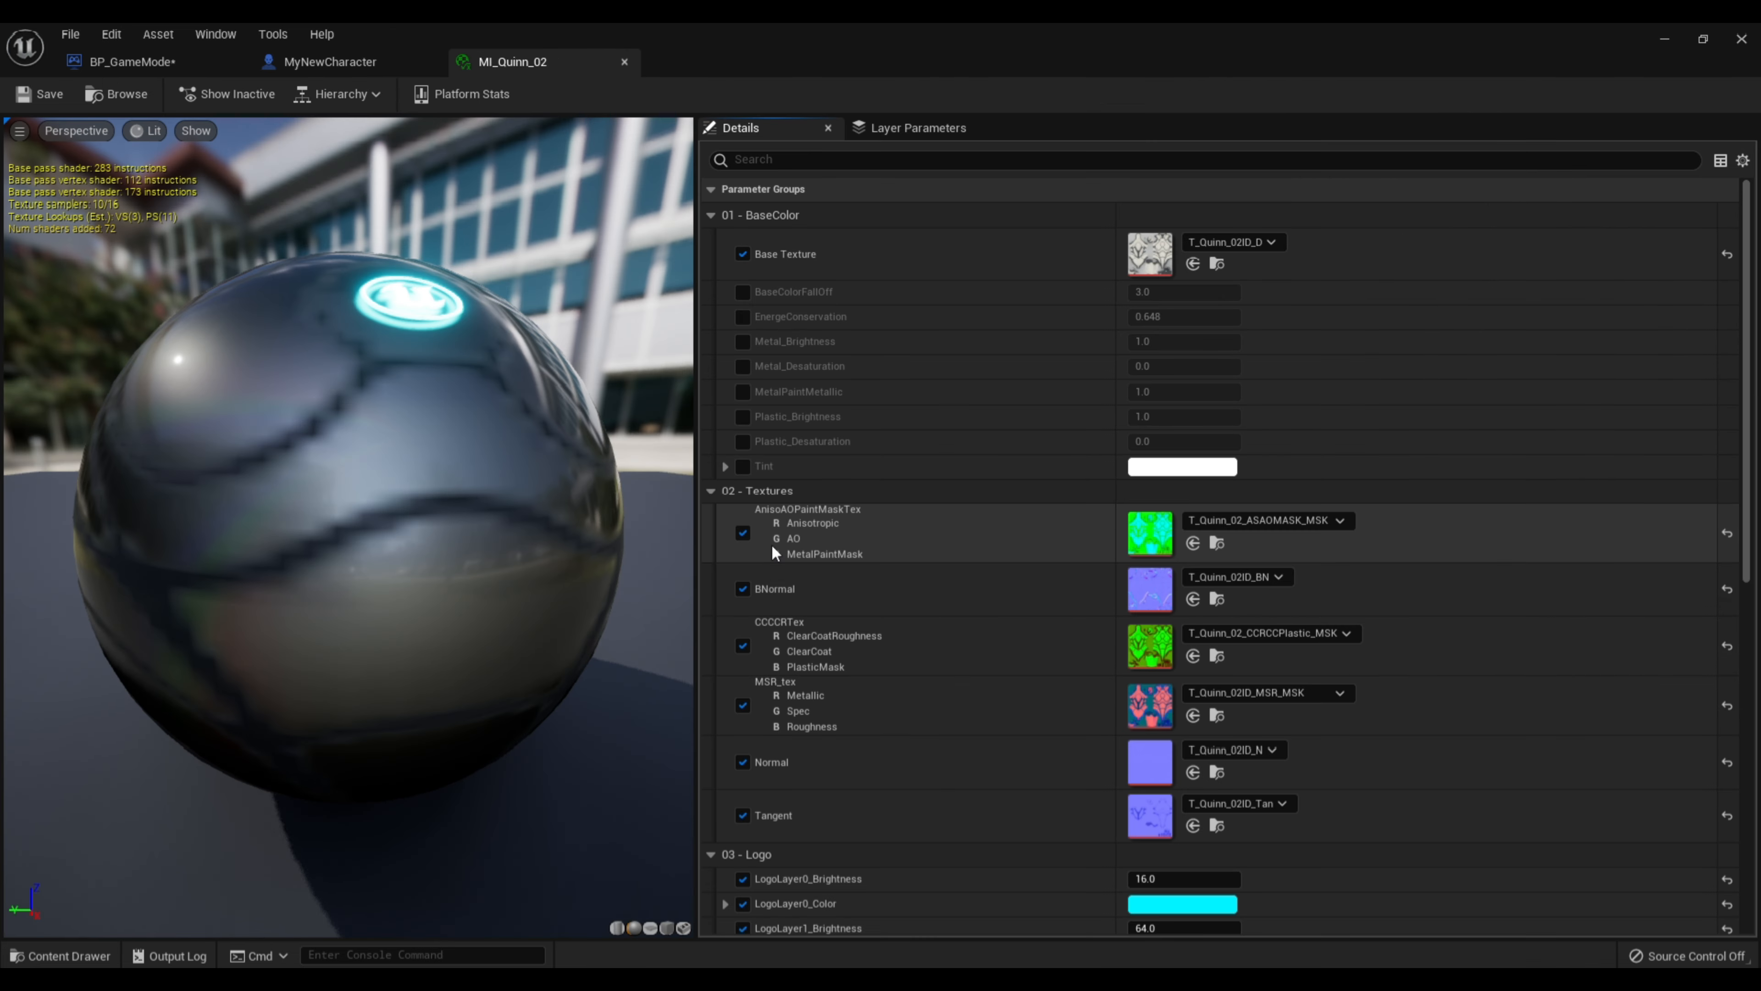
Enable the Tint parameter of MI_Quinn_02 and set its color to pink, hex sRGB FF007FFF
click(743, 466)
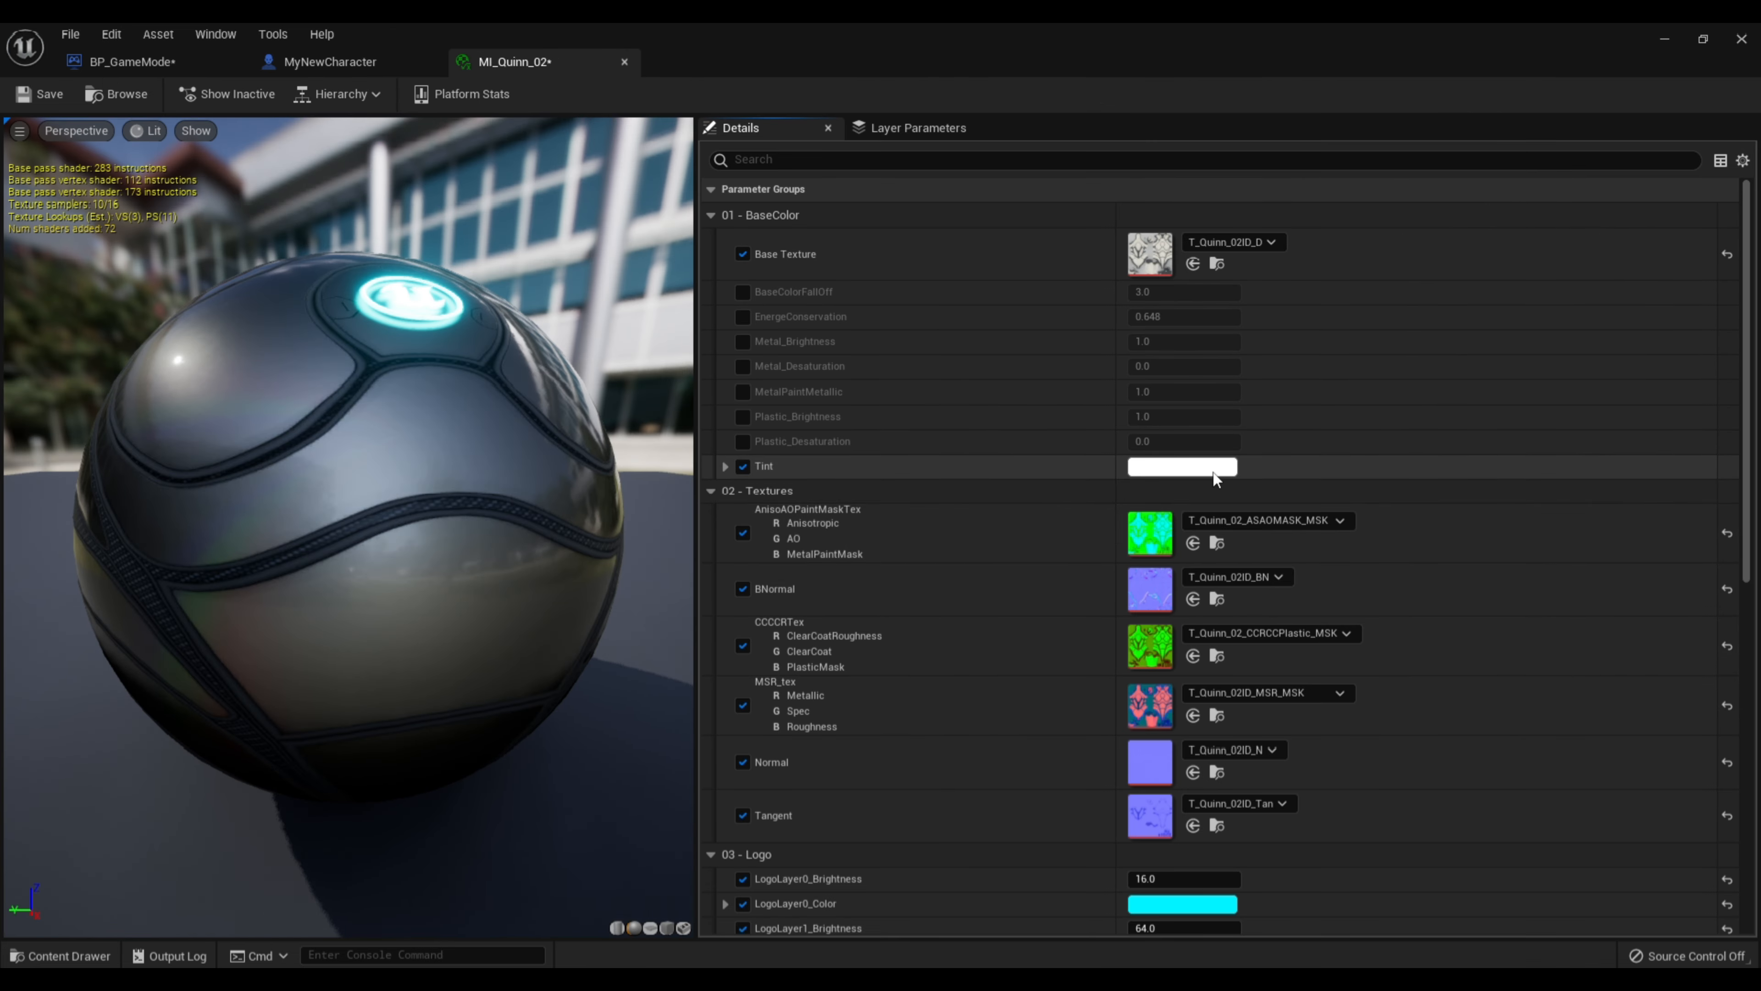
click(1183, 466)
drag(1360, 603, 1428, 610)
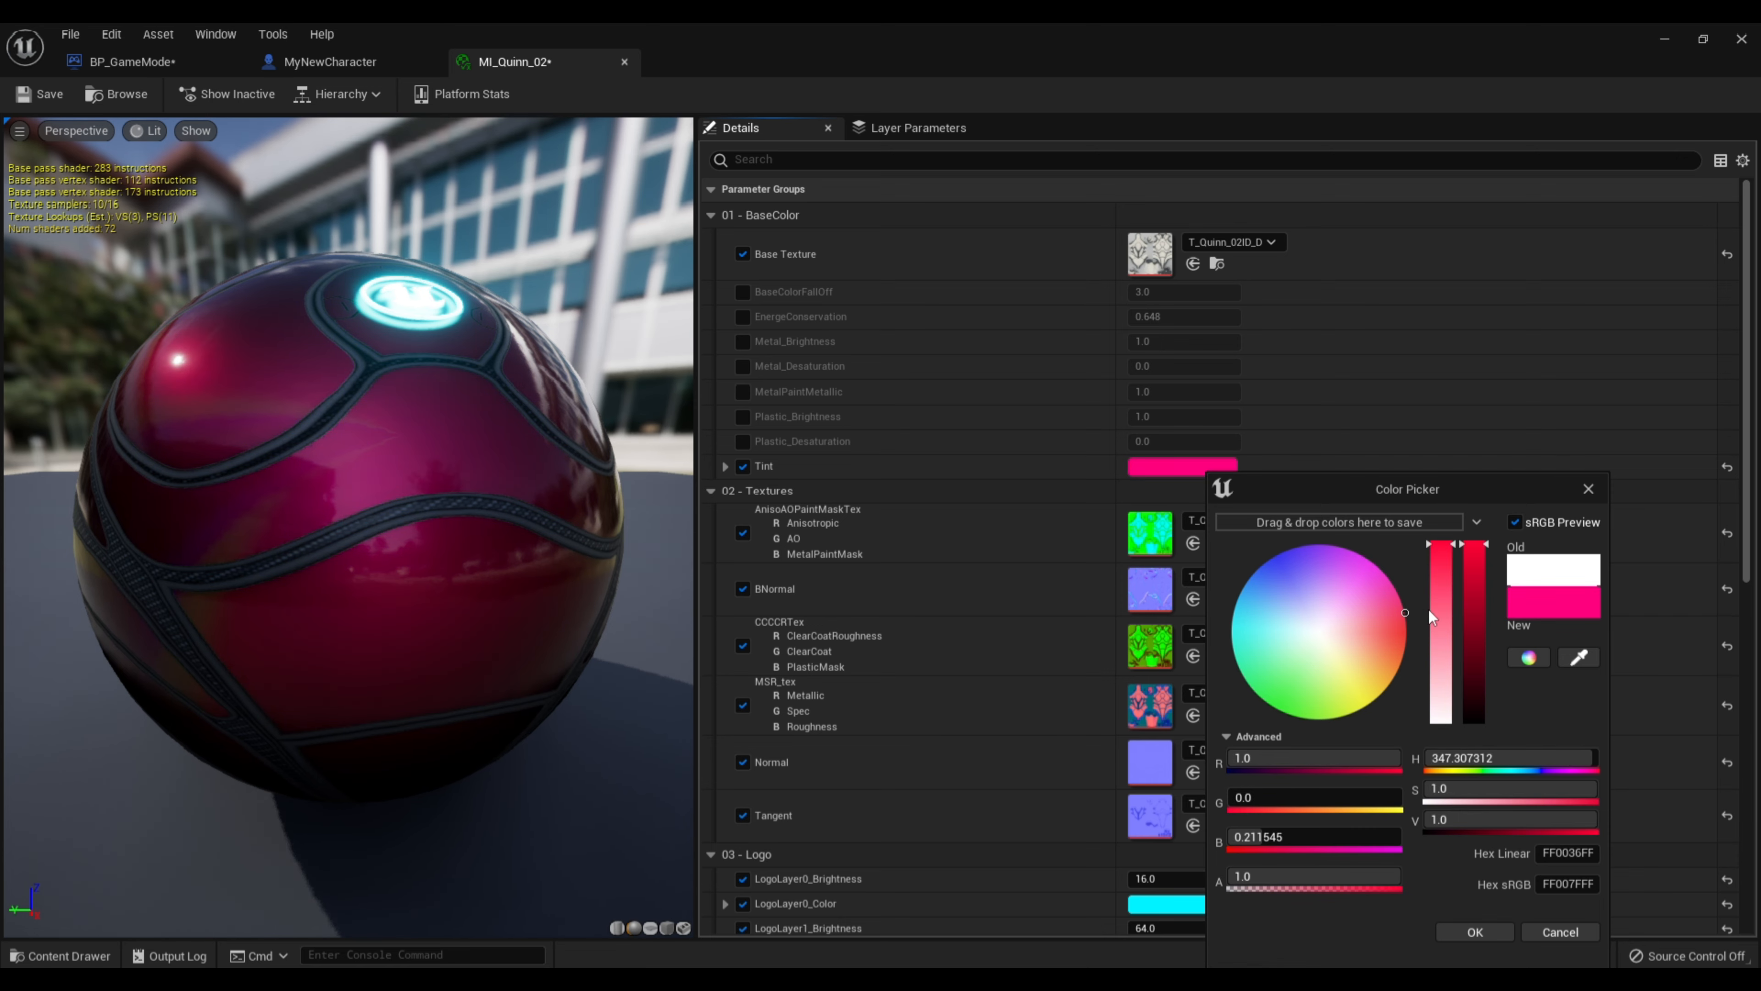
click(1475, 931)
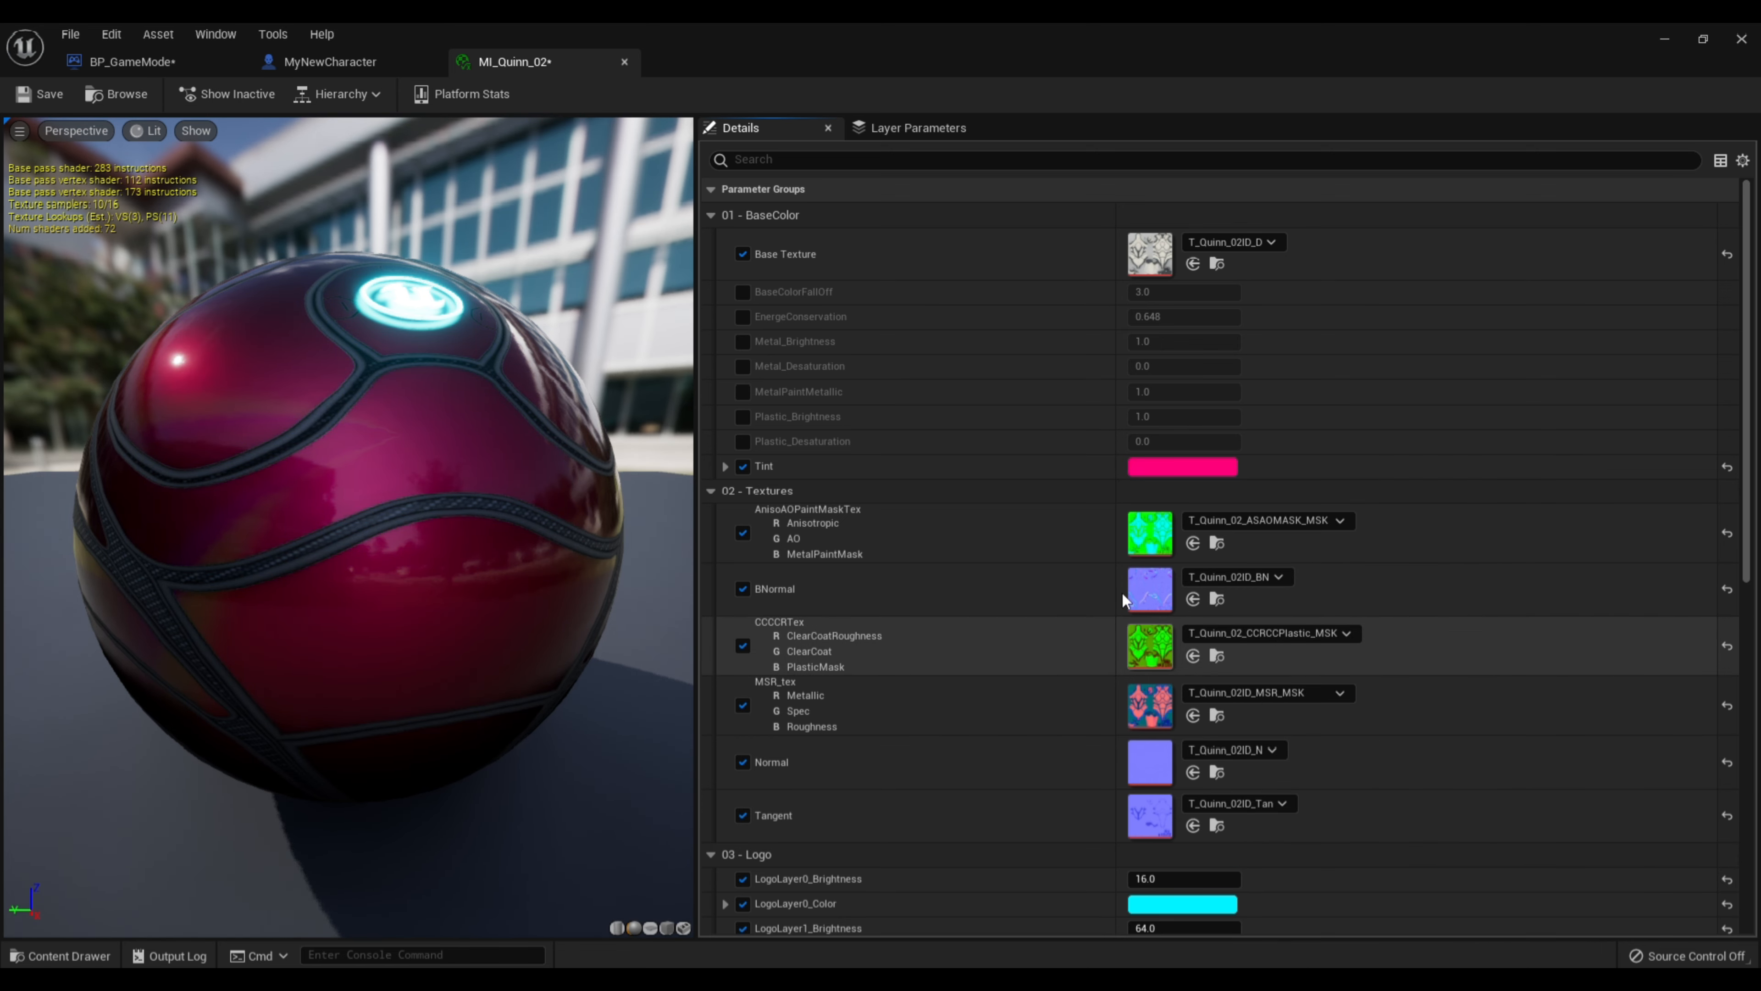
Set the MI_Quinn_02 Tint color to blue, hex sRGB 0071FFFF, and save and close the material
click(1164, 467)
drag(1208, 658, 1216, 560)
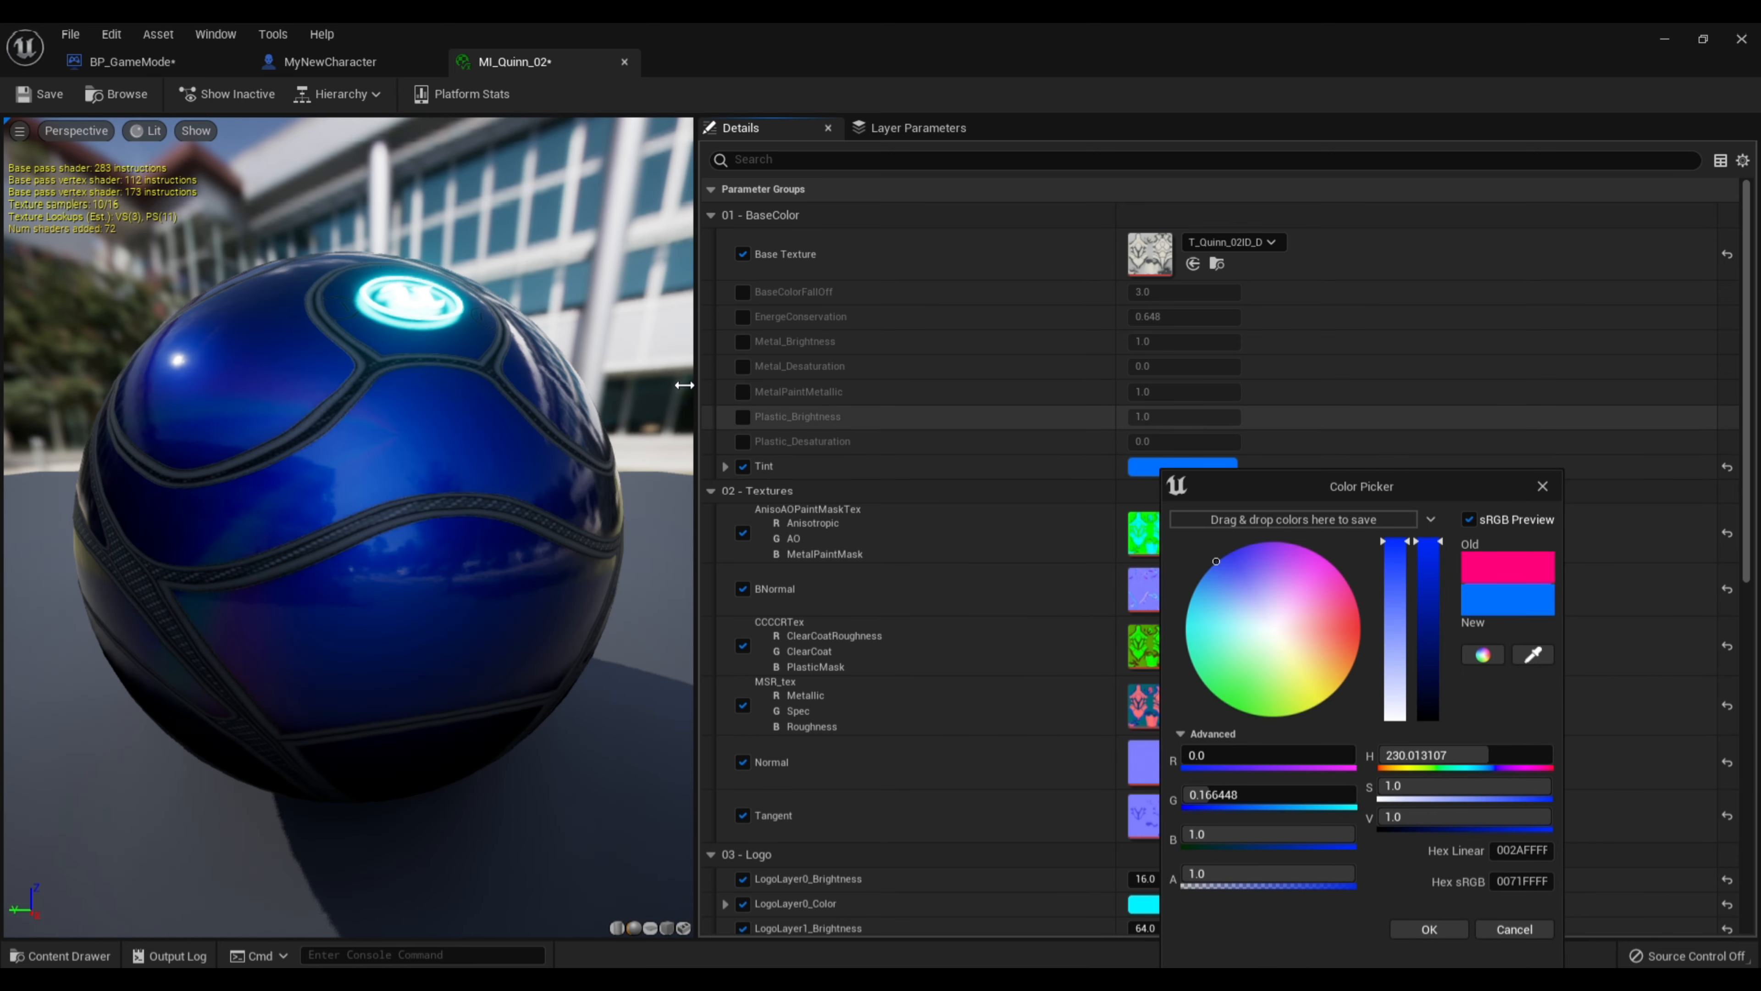
click(40, 93)
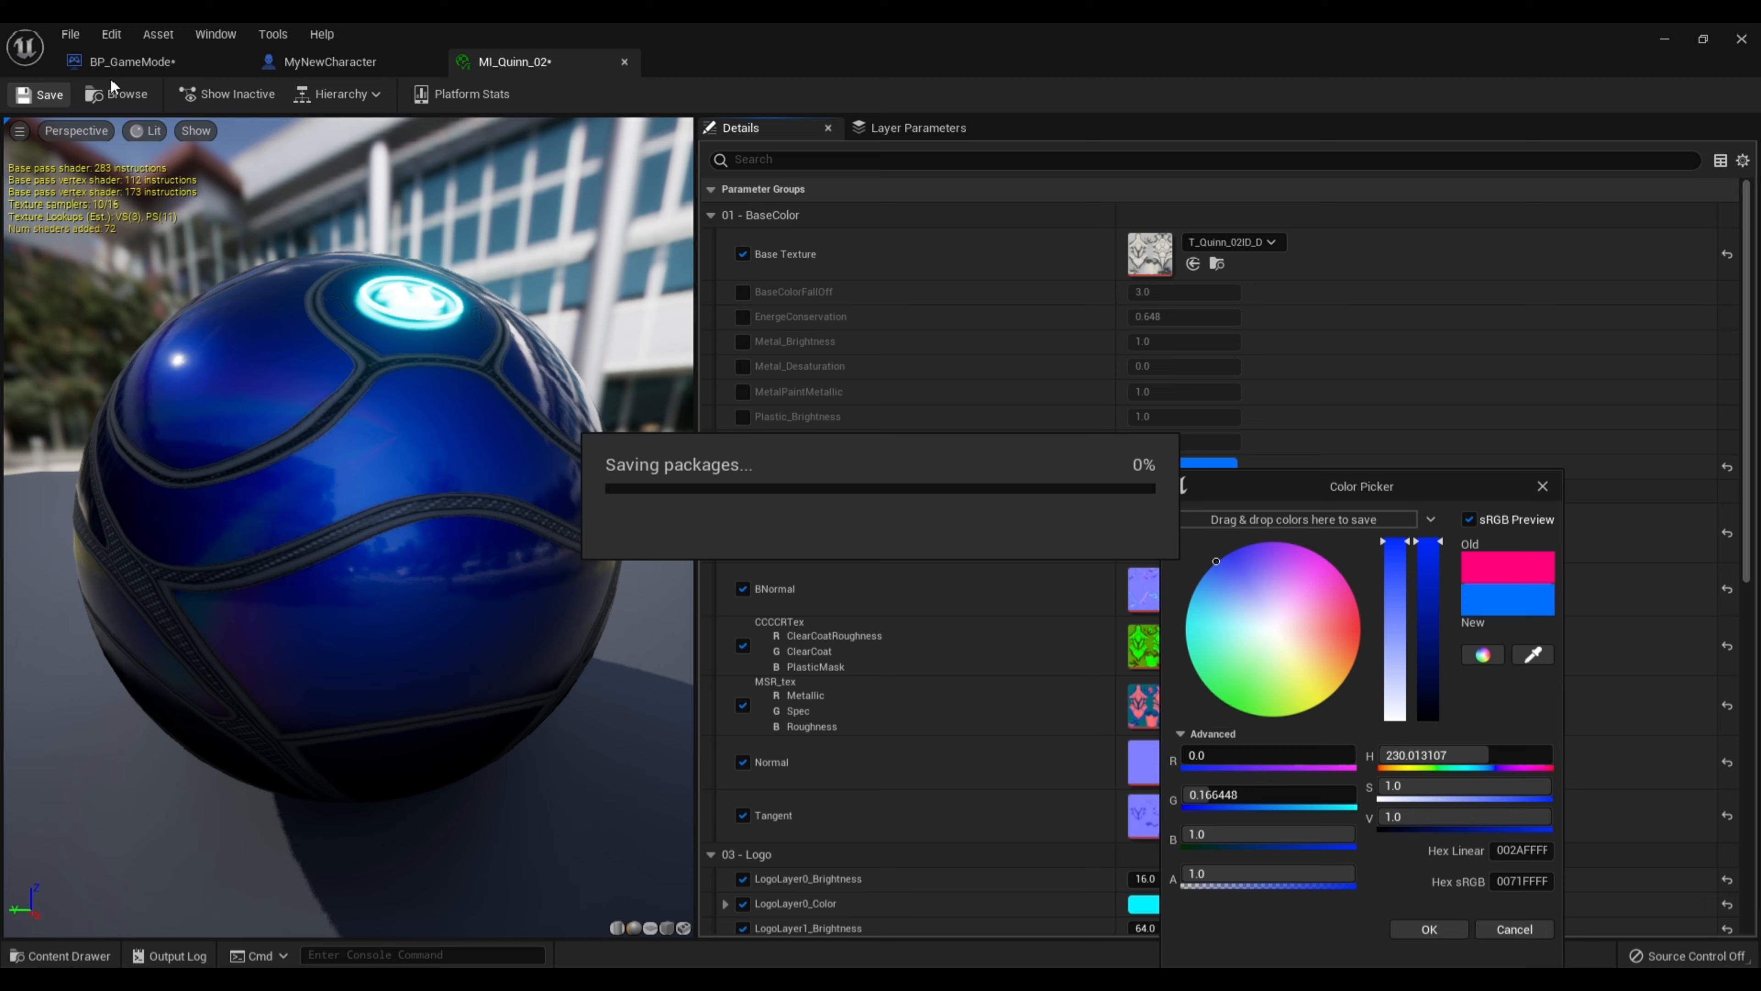
click(624, 61)
Save BP_GameMode, set its Default Pawn Class to MyNewCharacter, and compile it
click(166, 62)
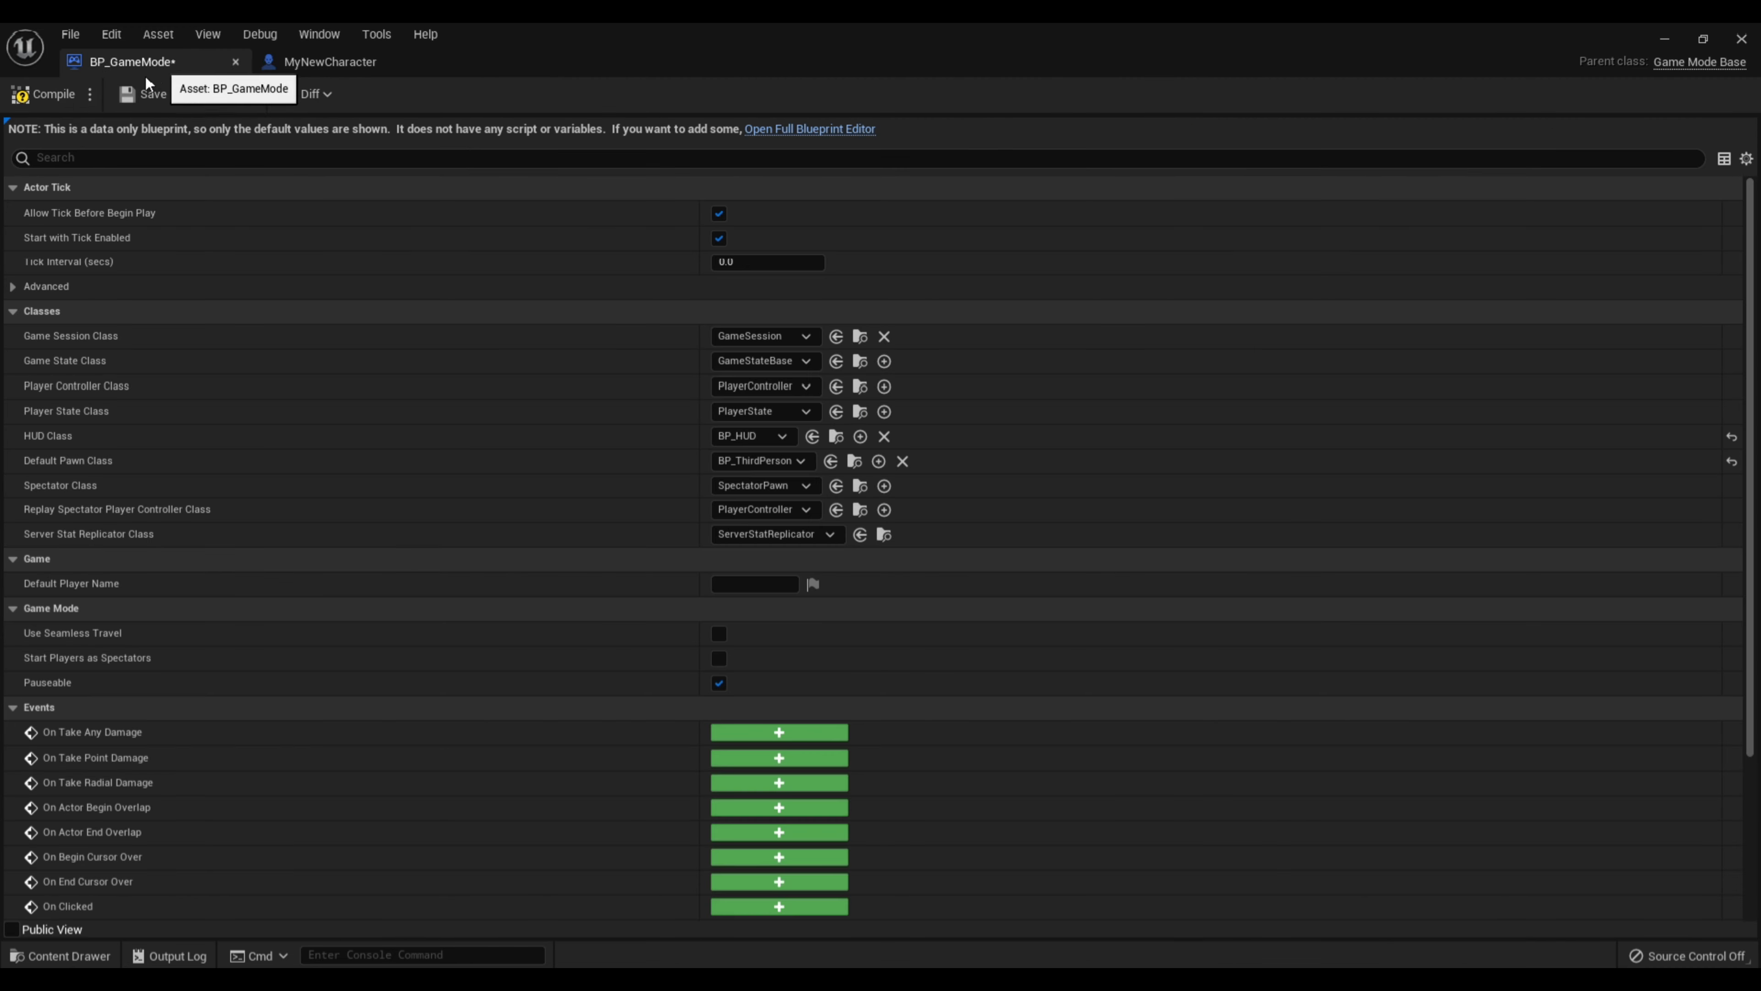
click(135, 92)
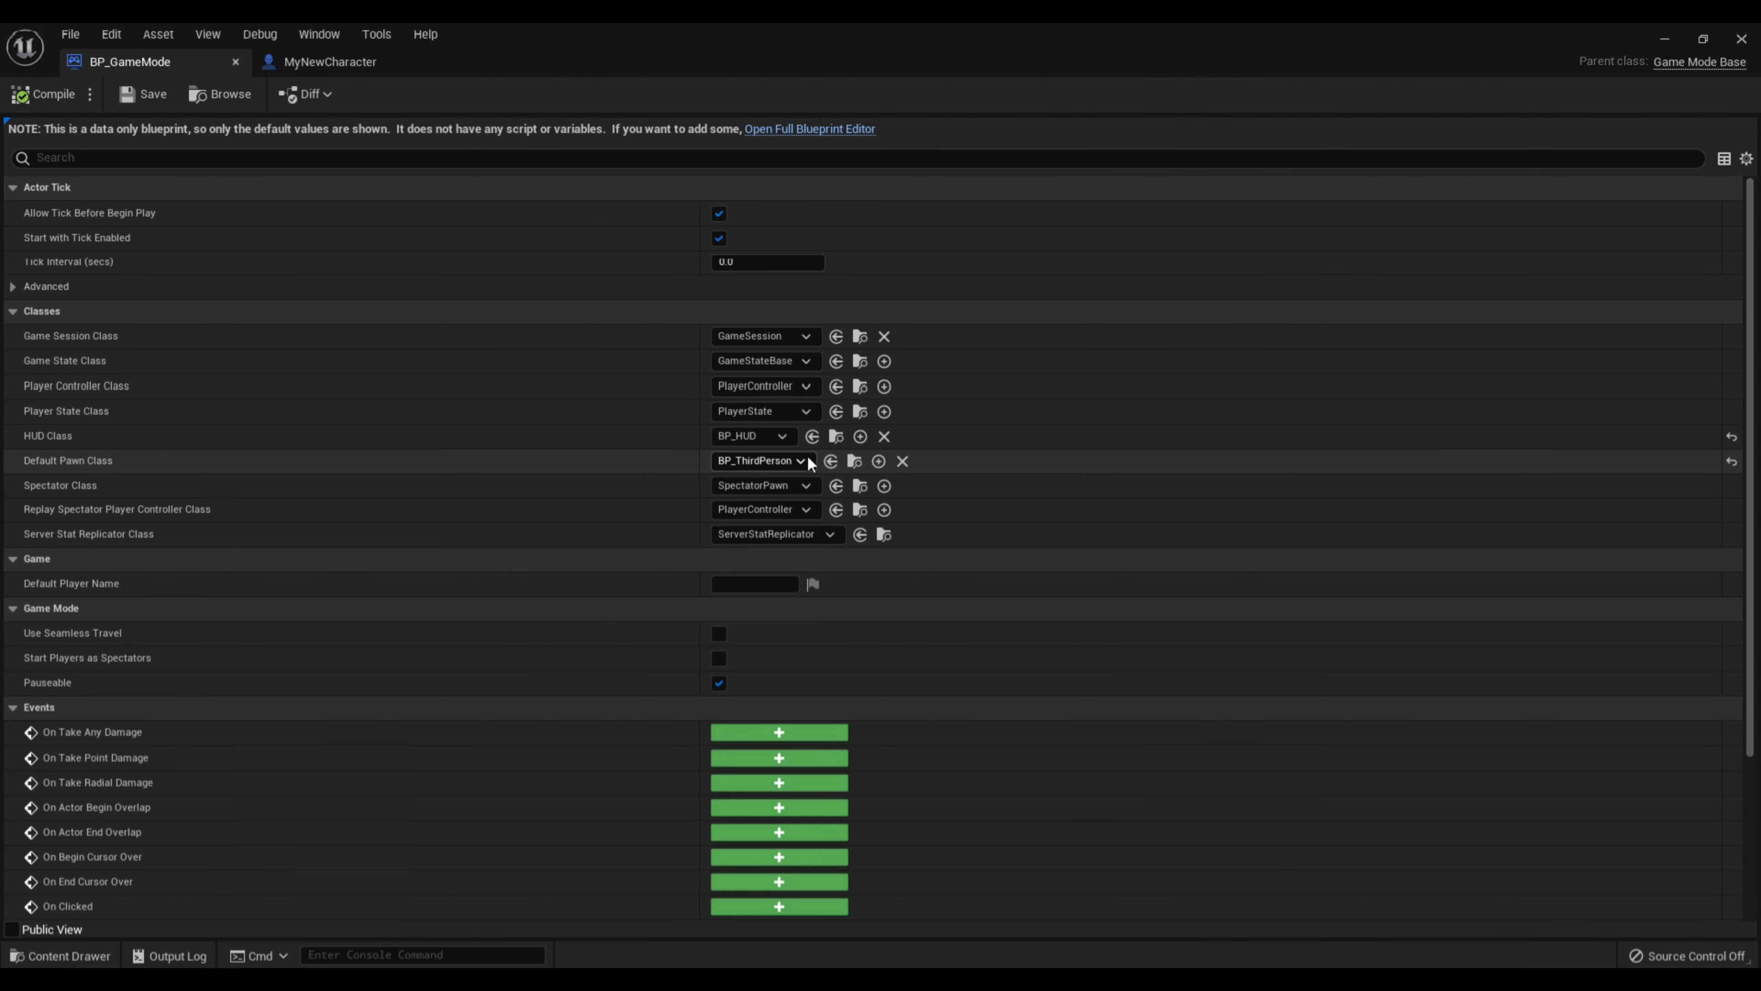
click(855, 461)
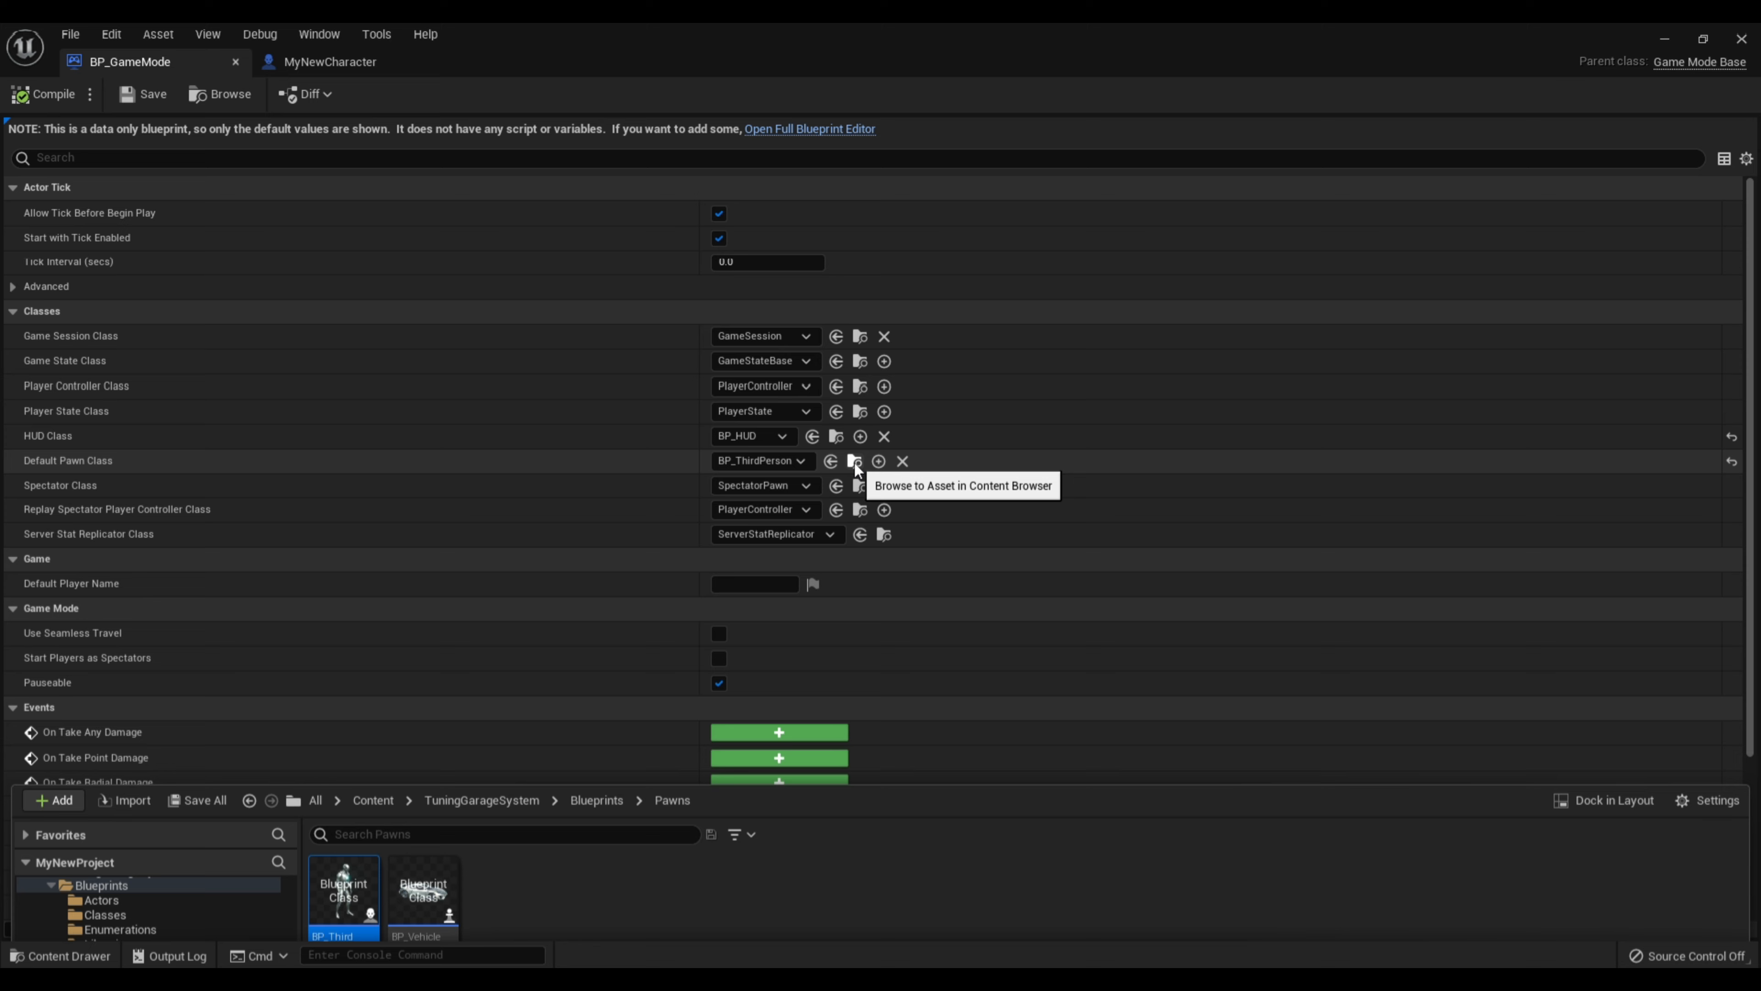
click(782, 463)
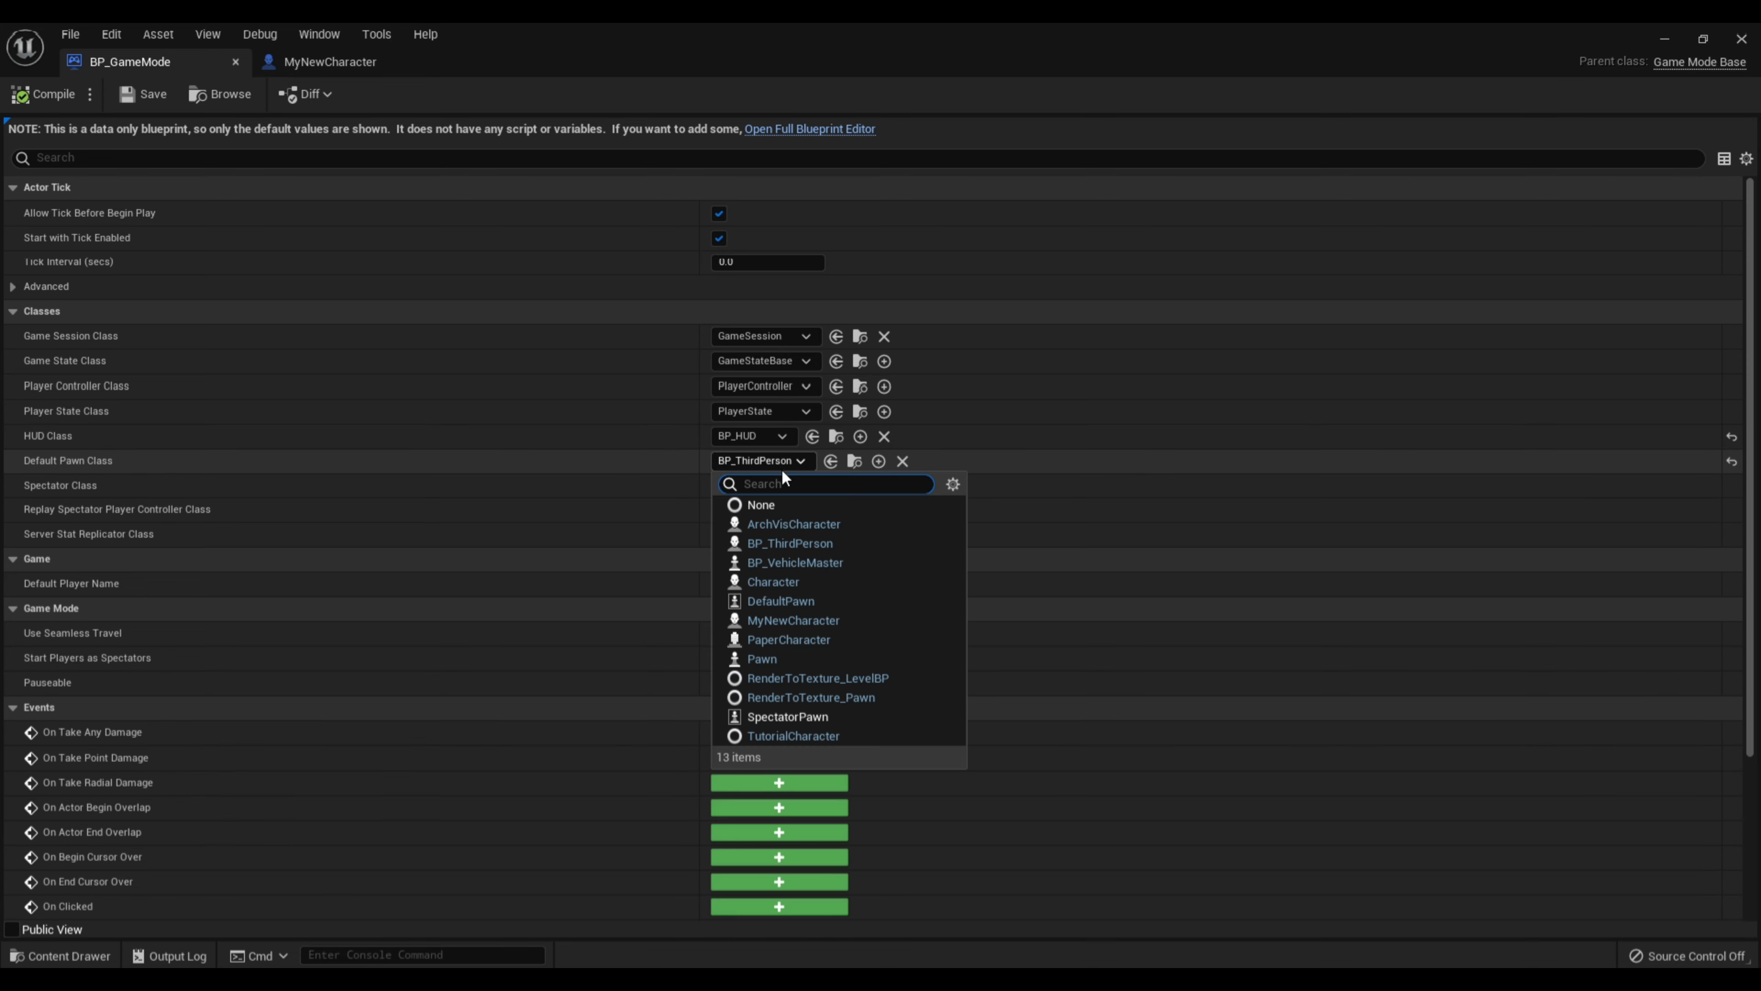
click(790, 620)
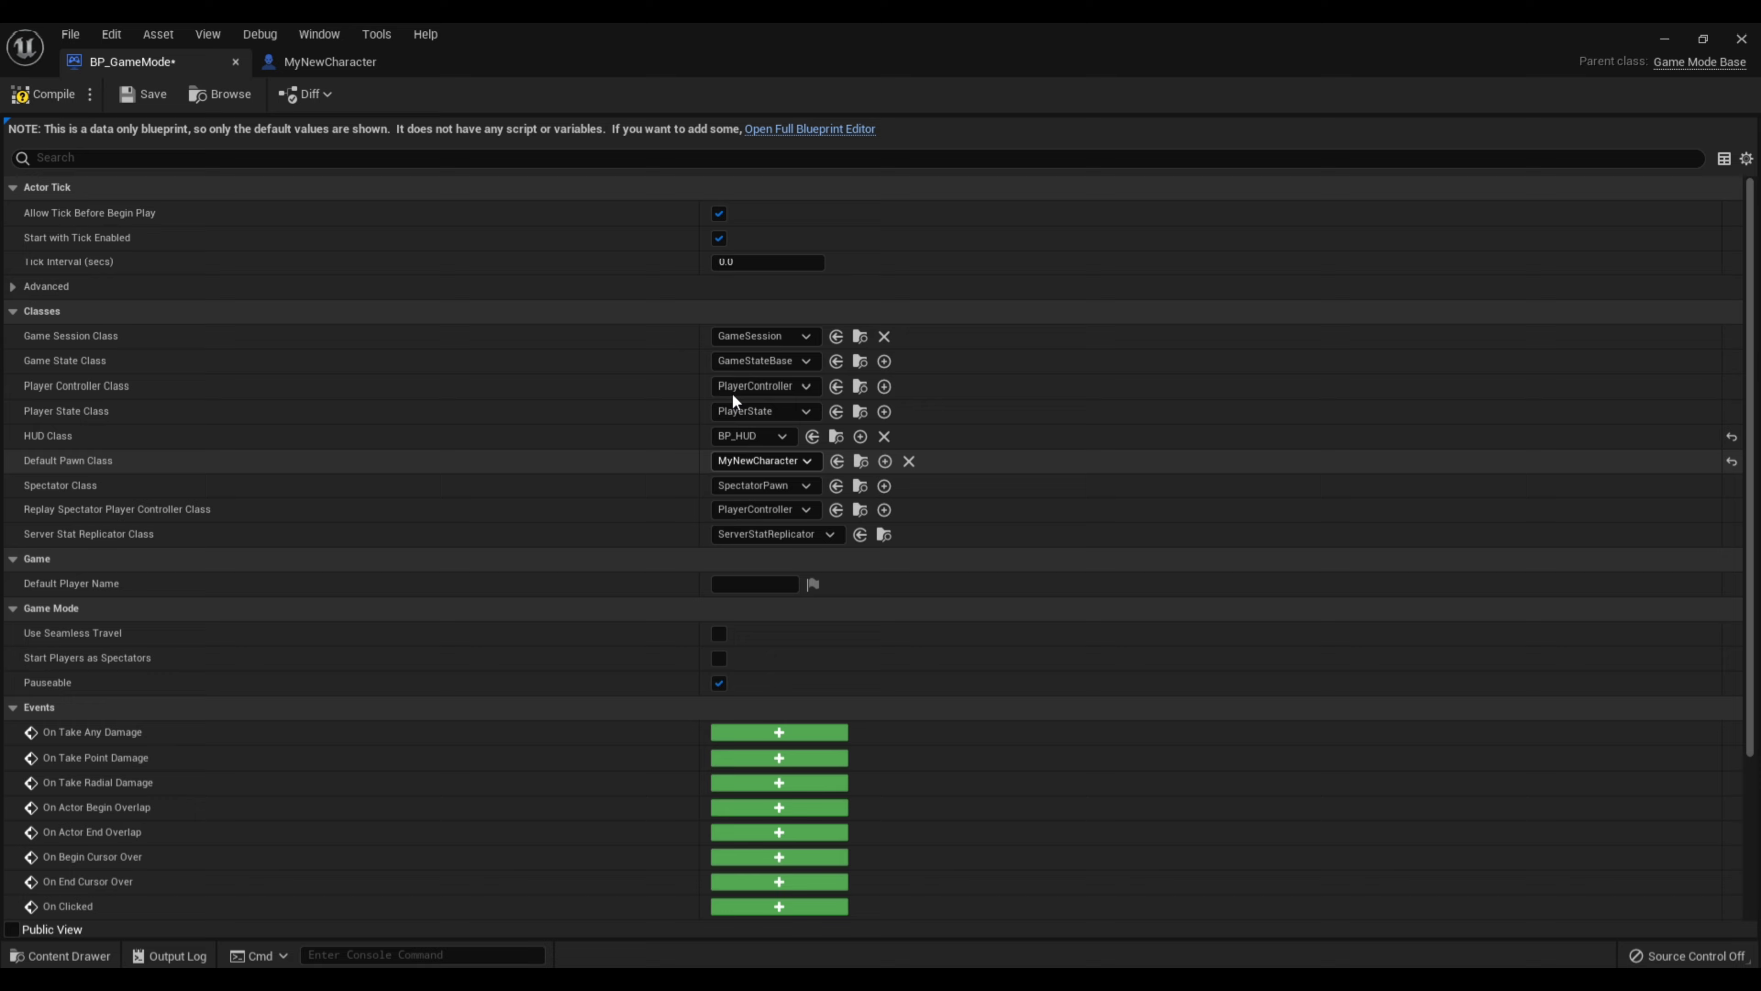
click(46, 95)
Open BP_ThirdPerson from the Pawns folder and copy the F key node chain that casts to BP_VehicleMaster in its Event Graph
click(333, 62)
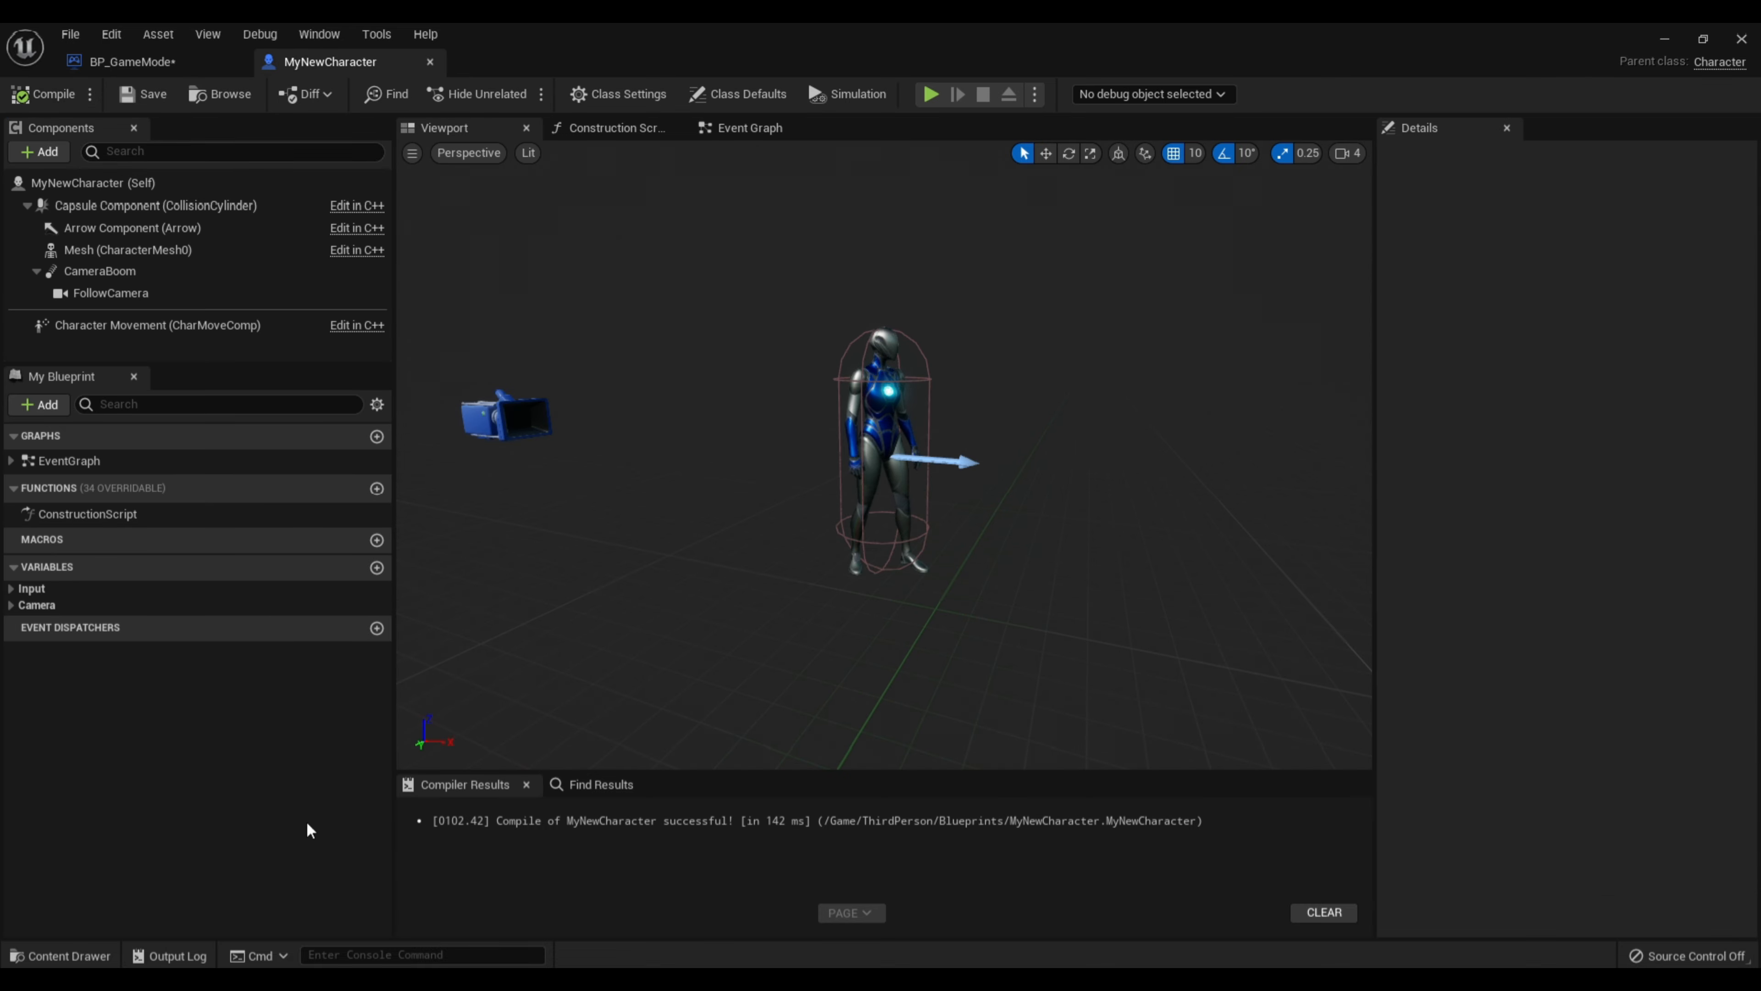
click(64, 955)
click(343, 770)
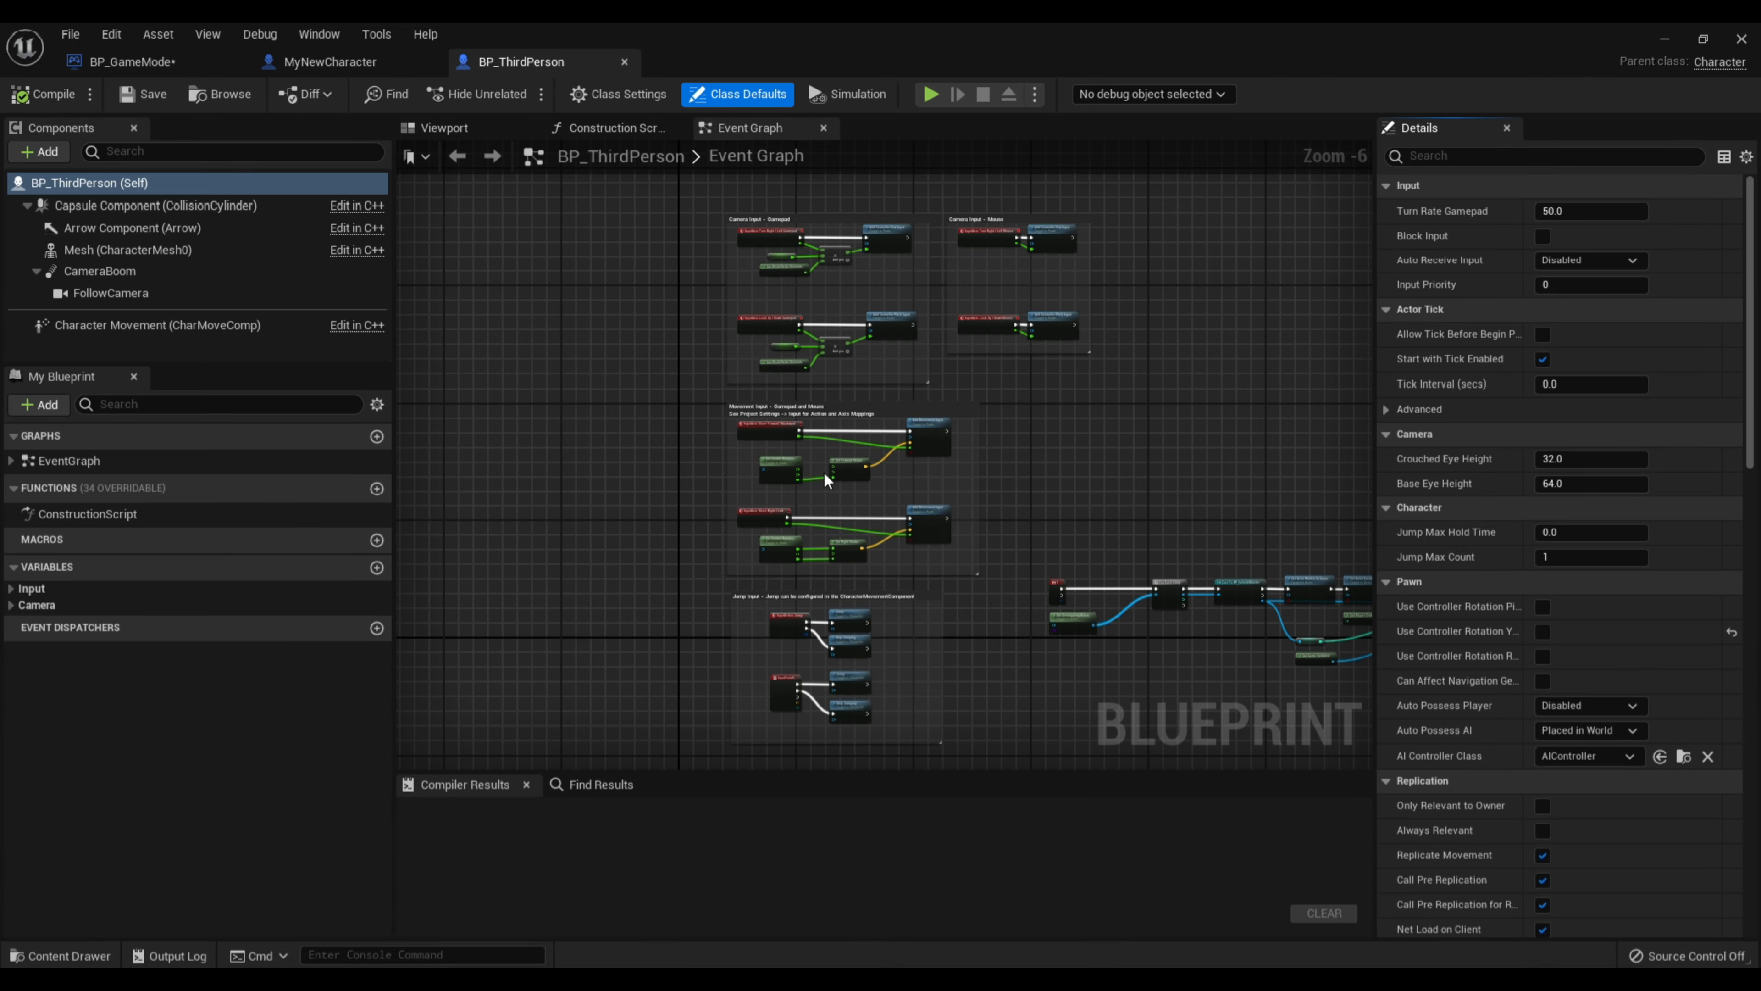
right_drag(1097, 472, 680, 244)
scroll(683, 333, up, 6)
scroll(686, 365, down, 2)
right_drag(660, 356, 616, 209)
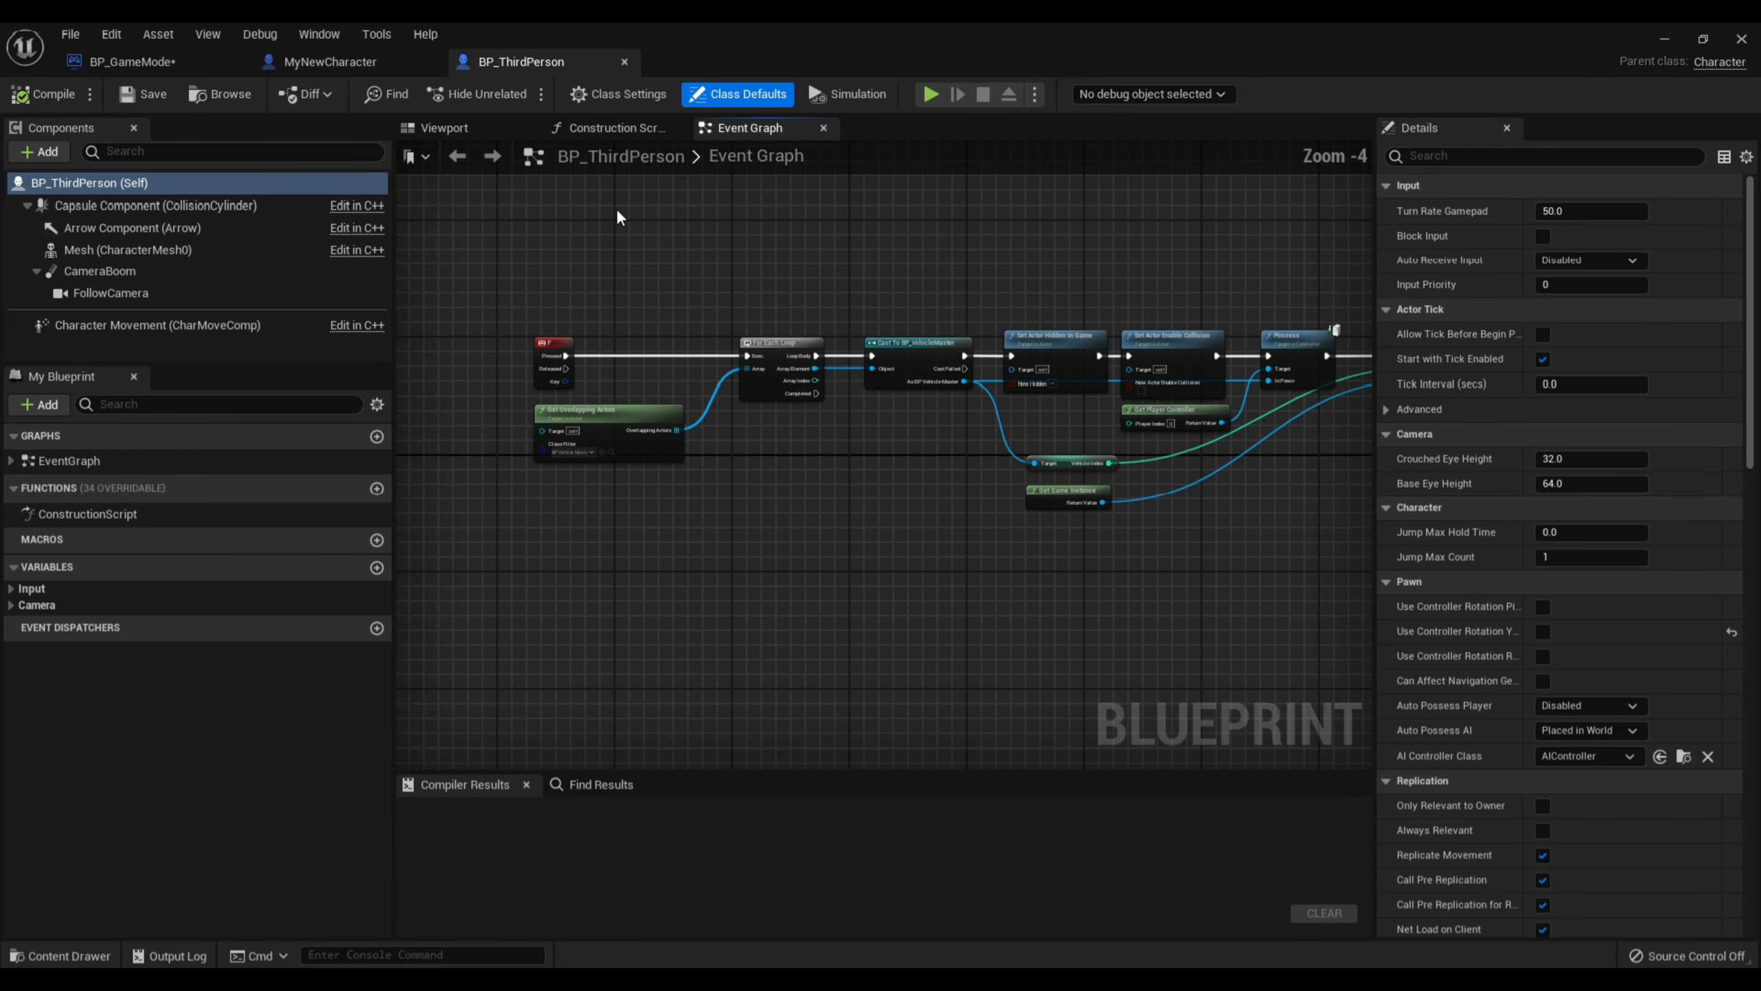
drag(488, 250, 1261, 570)
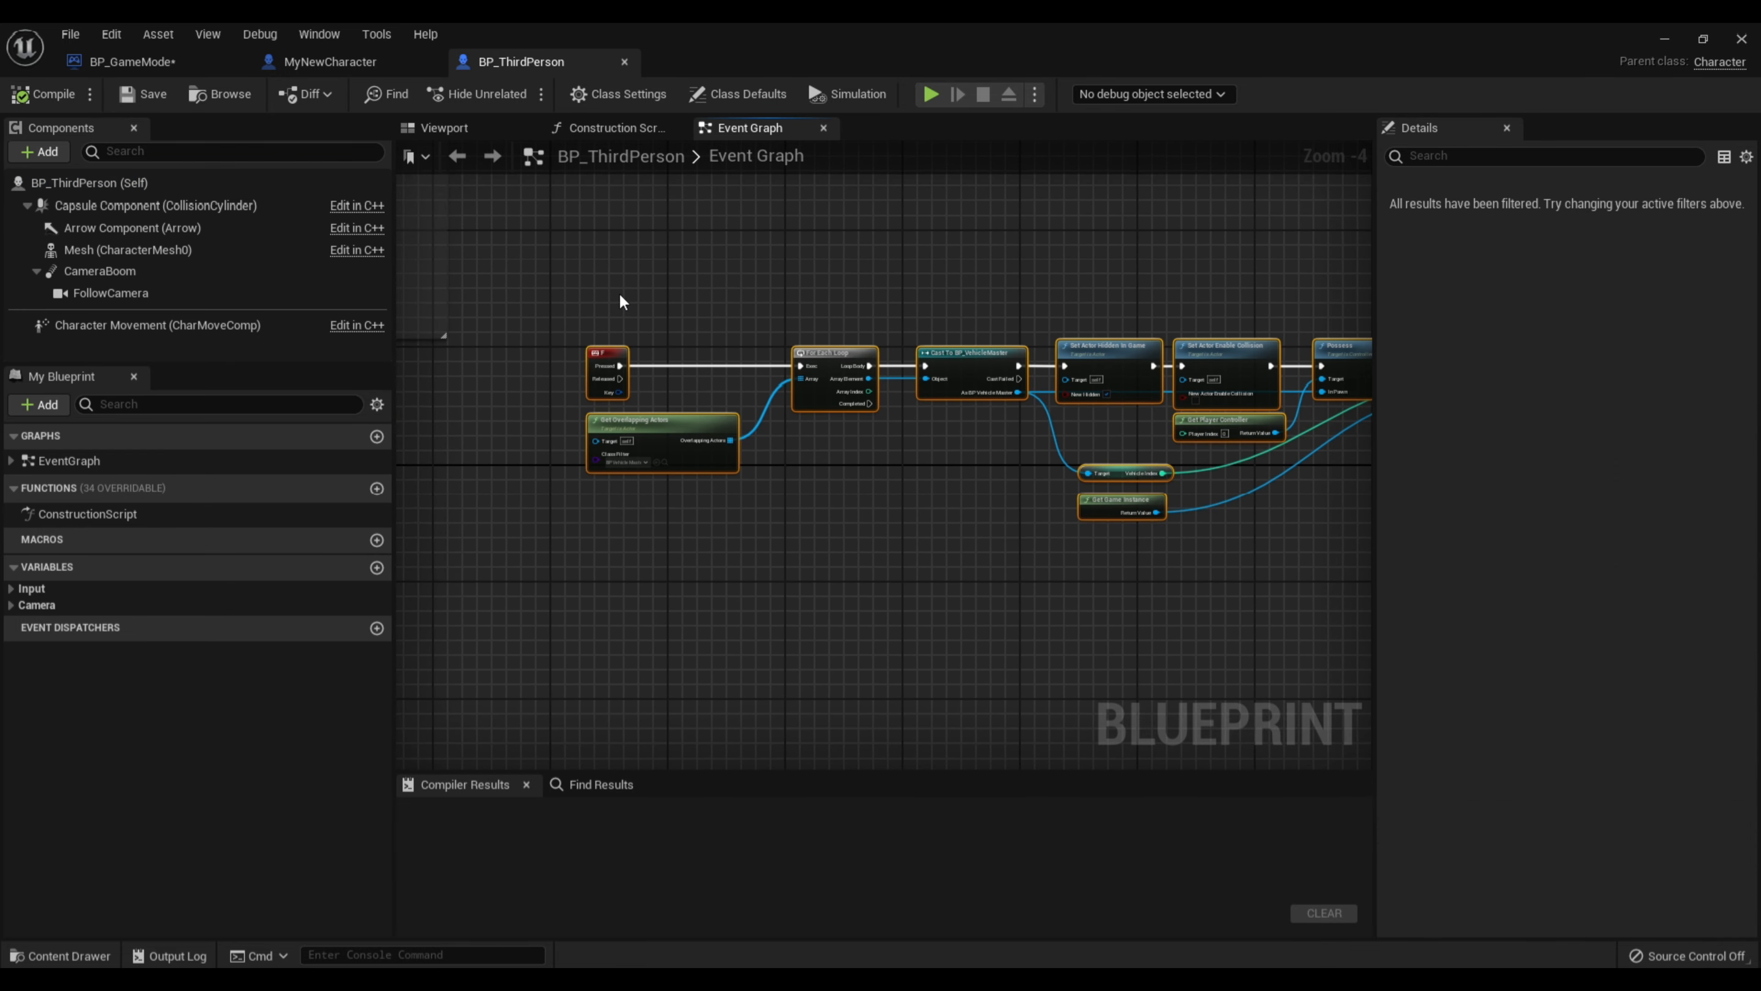
Paste the copied F key nodes into MyNewCharacter's Event Graph and position them in empty space beside the movement nodes
click(365, 69)
click(741, 129)
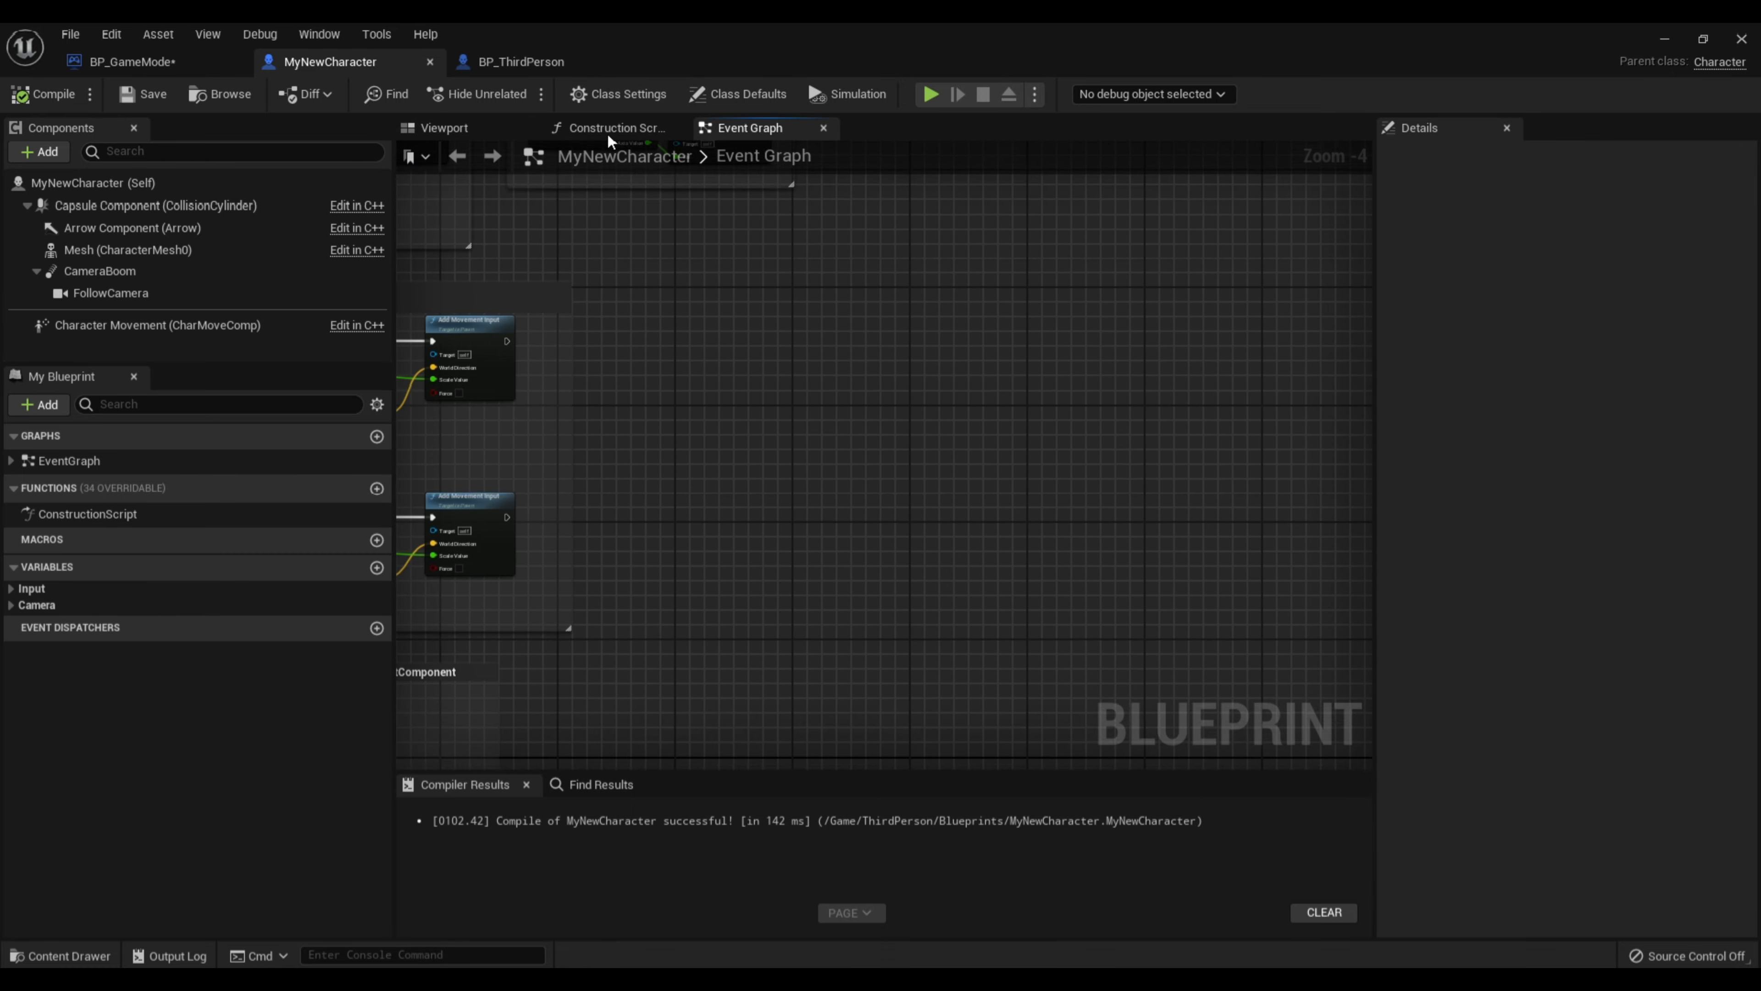
key(ctrl+v)
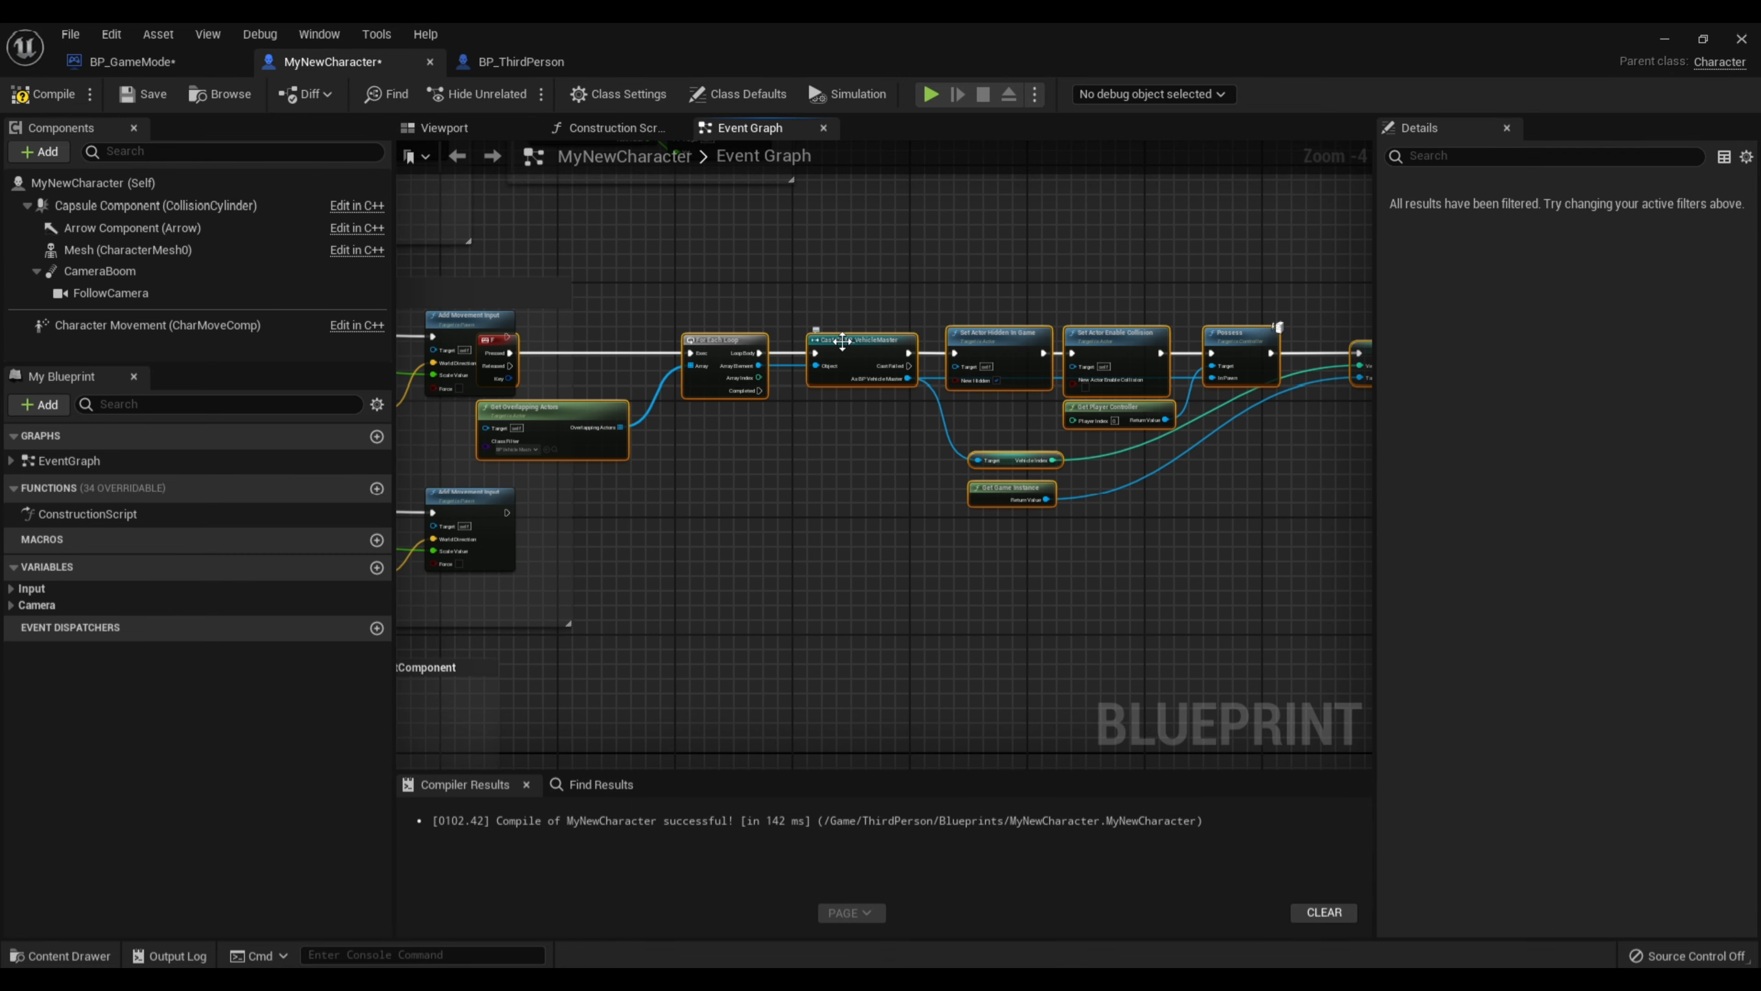
drag(841, 340, 868, 395)
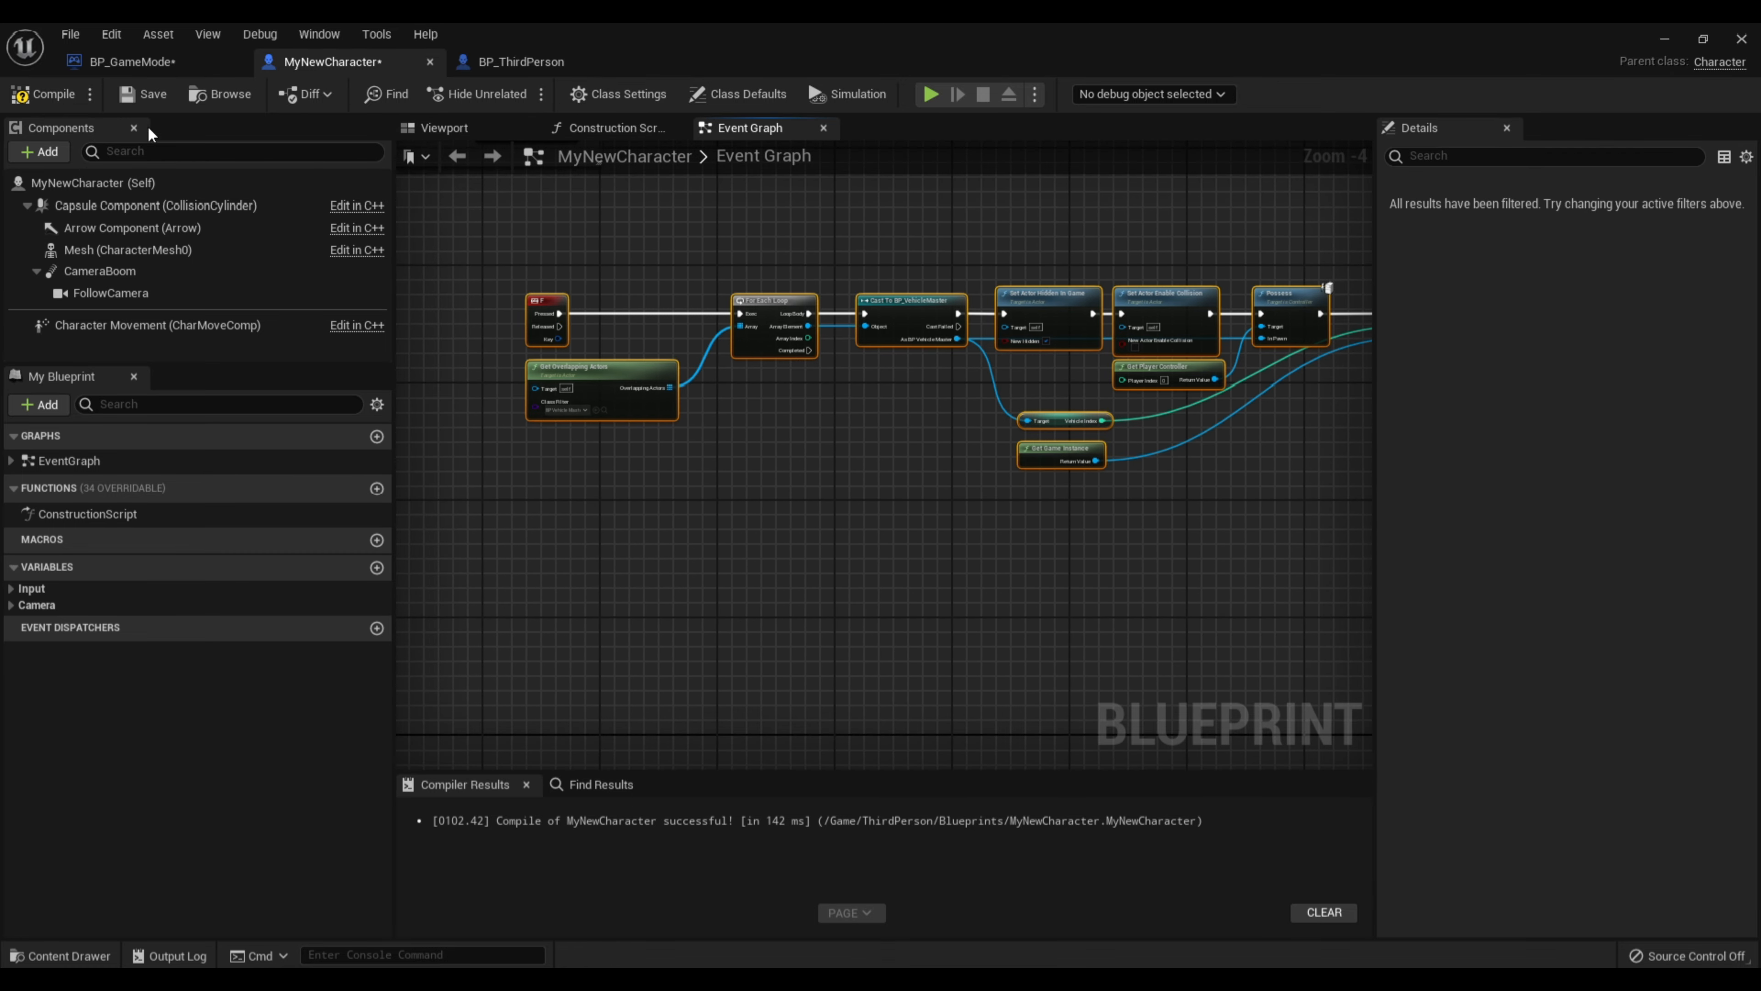
Compile and save MyNewCharacter and close the open blueprints to return to the Showcase level
click(43, 93)
click(143, 95)
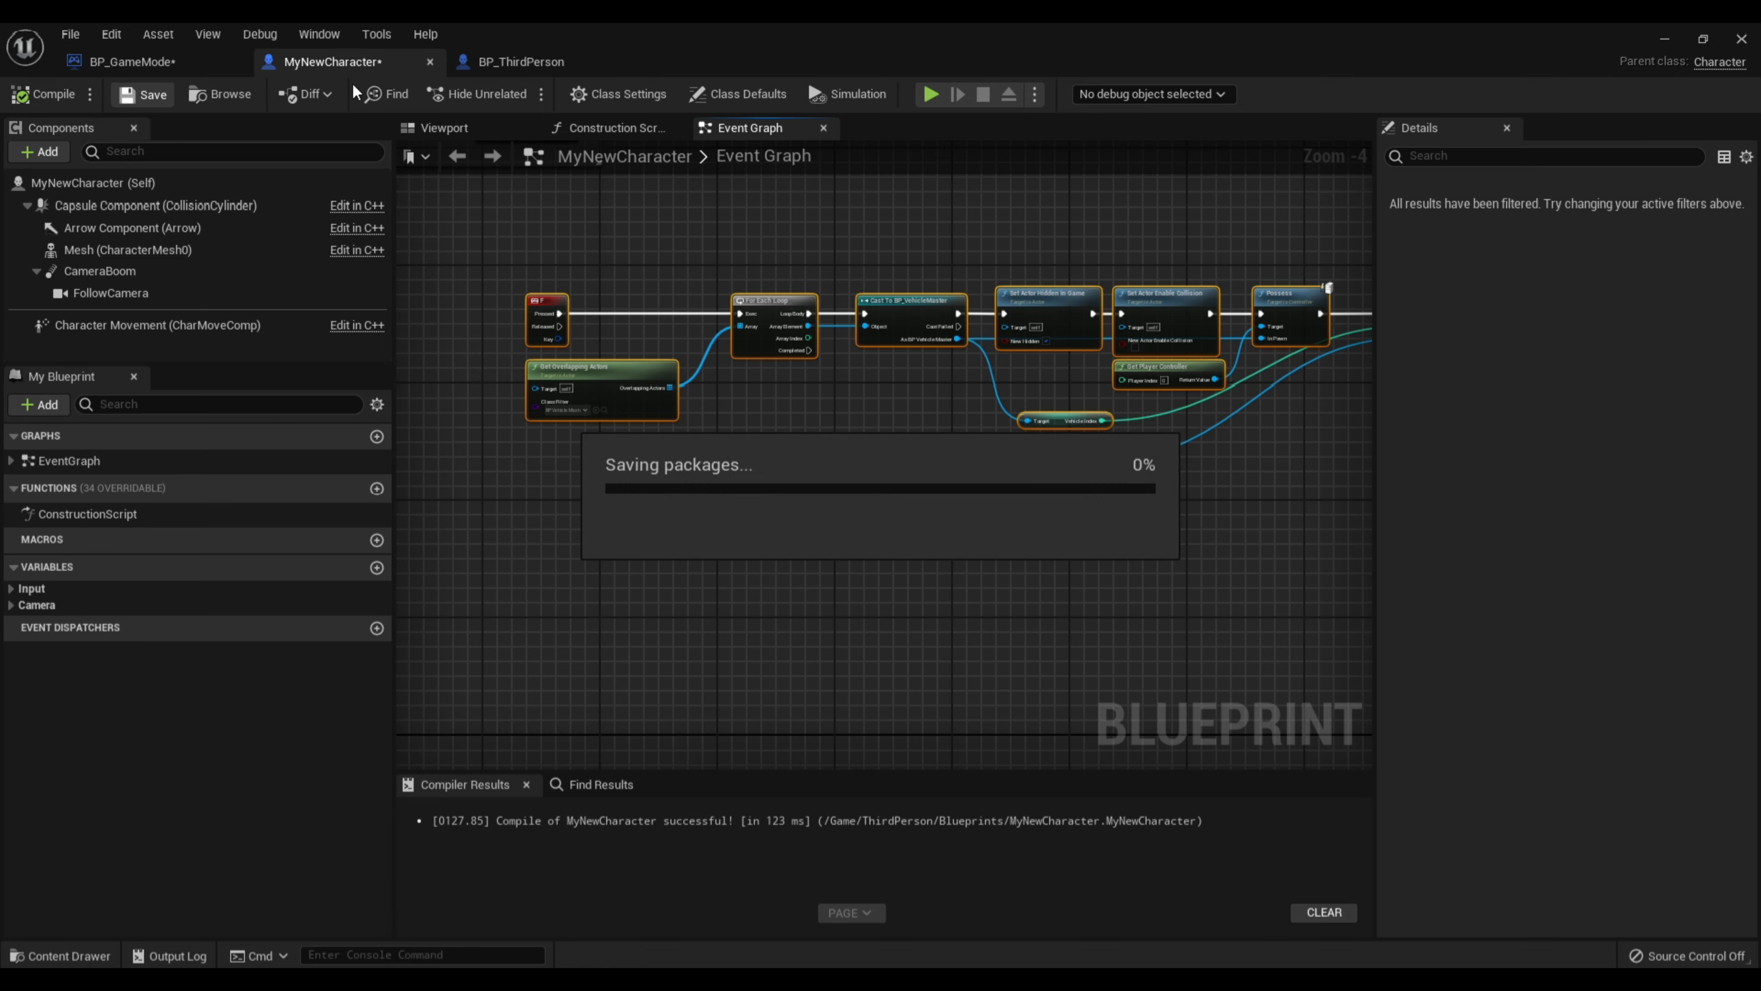
click(430, 62)
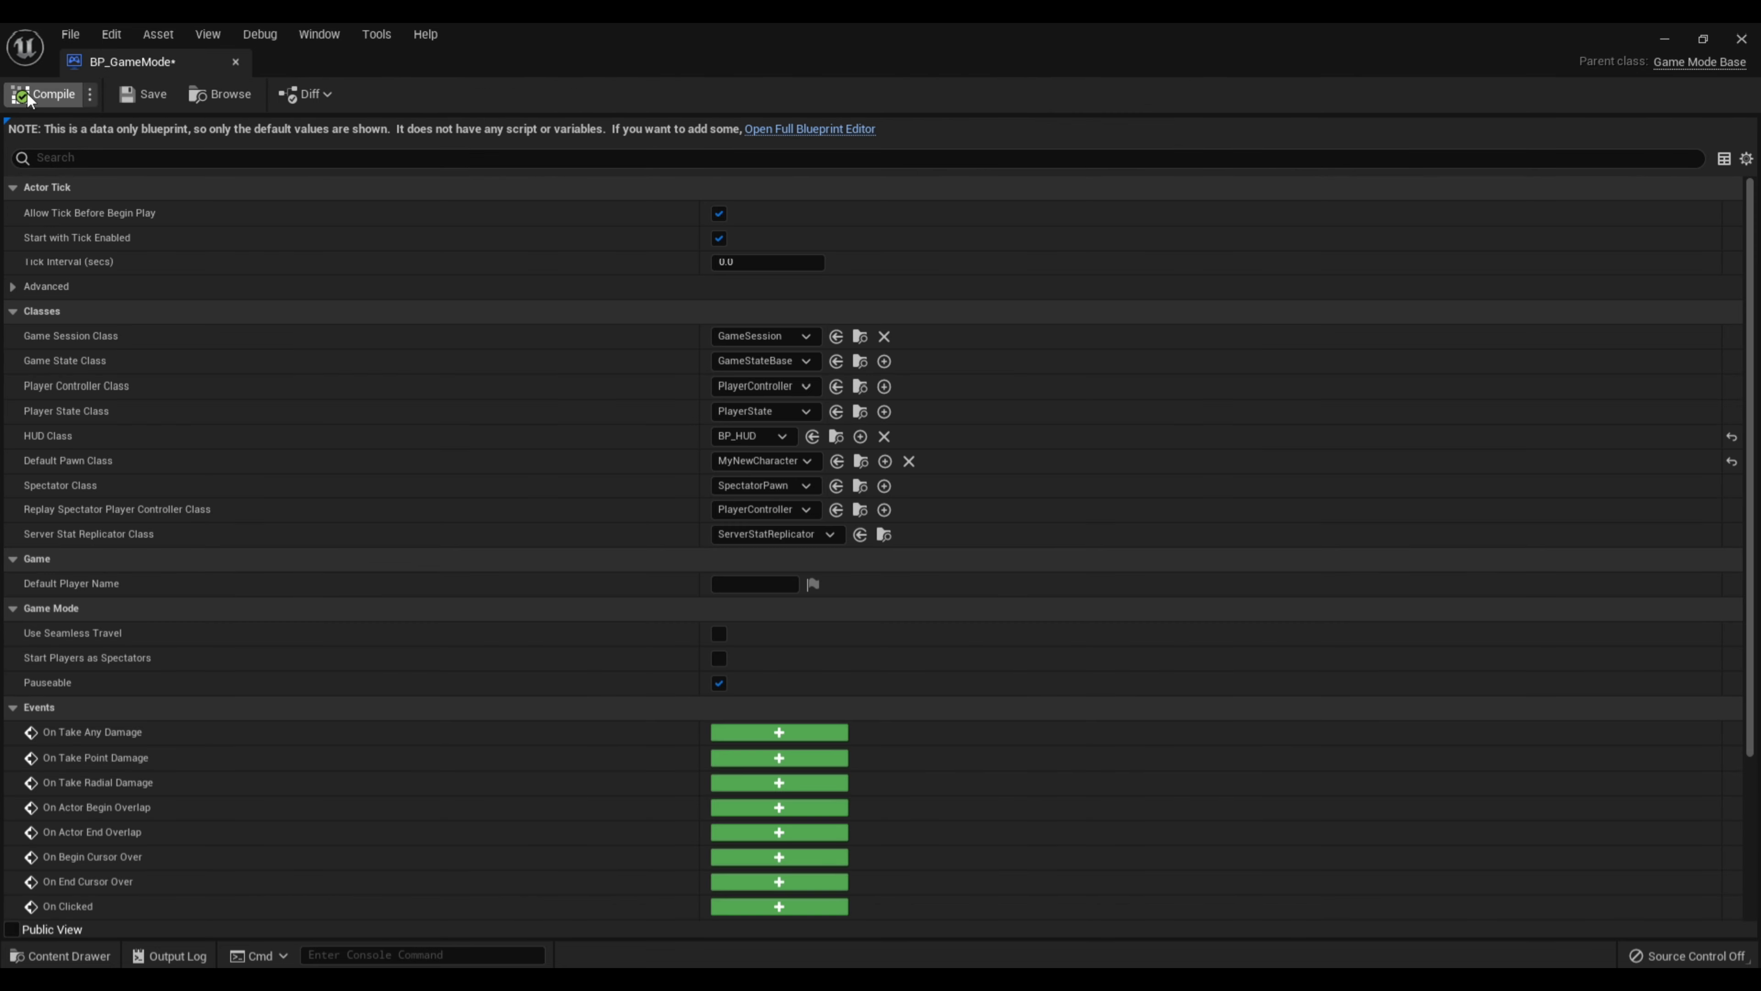
click(235, 62)
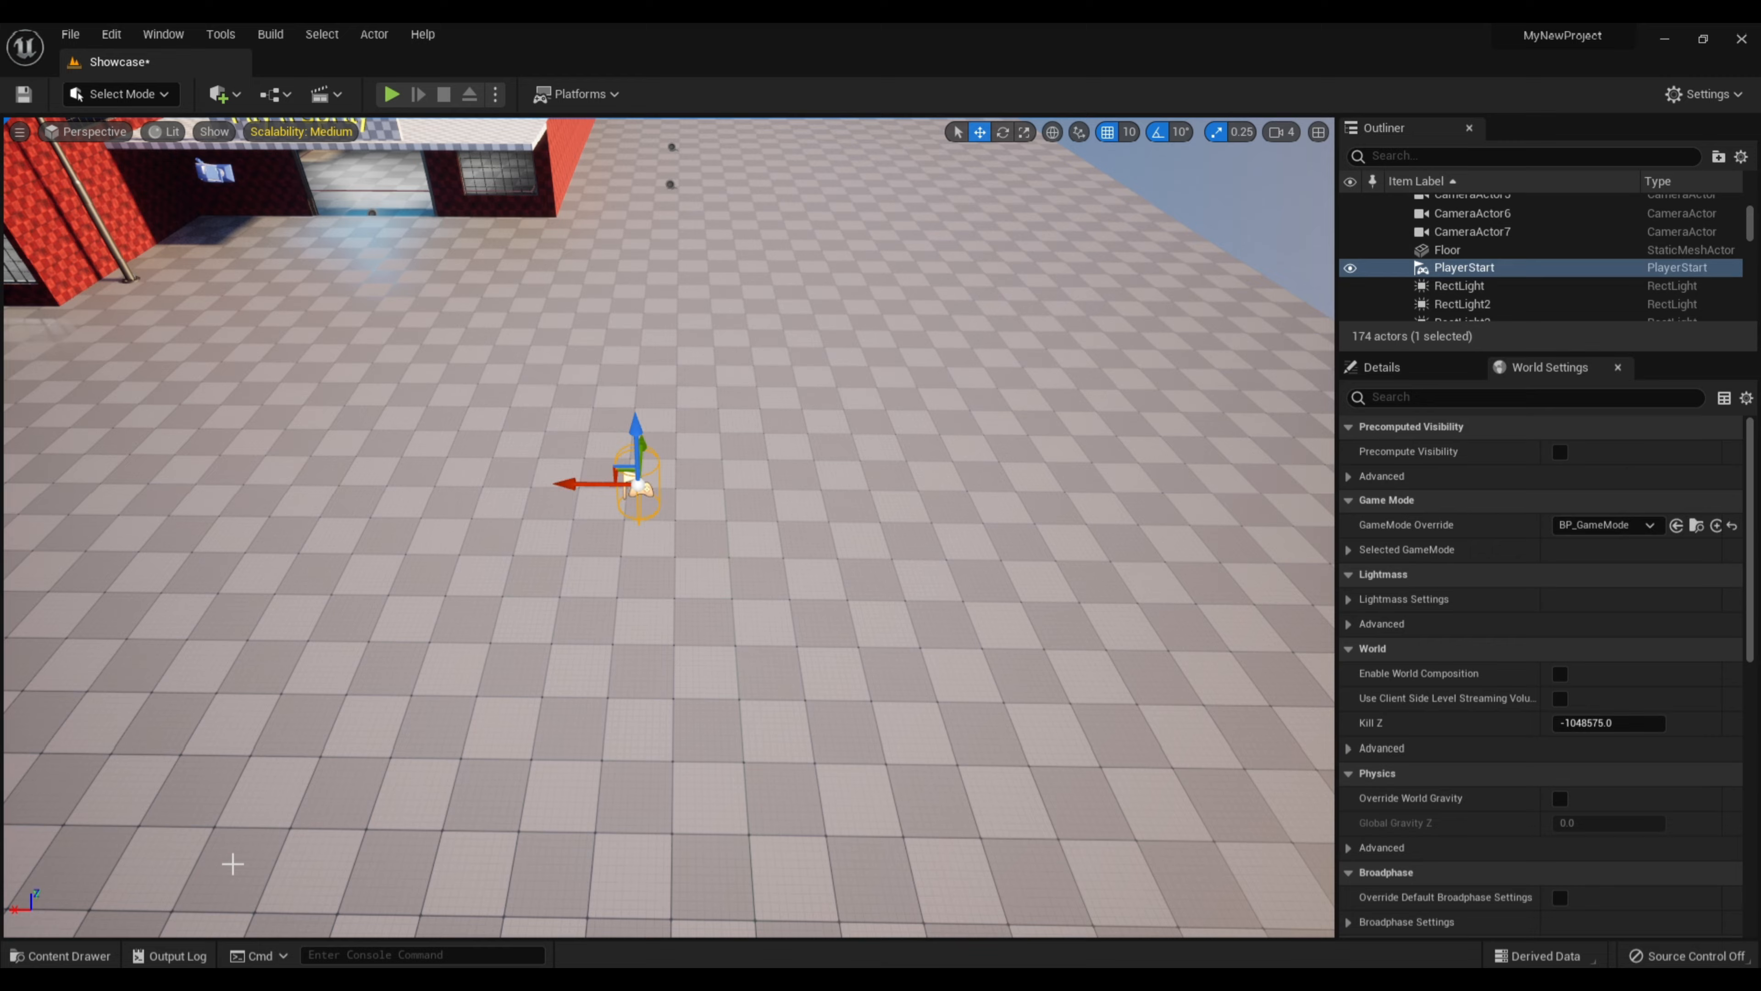
Open the BP_VehicleMaster blueprint from the Pawns folder and examine the whole car in its viewport
click(96, 956)
double_click(433, 777)
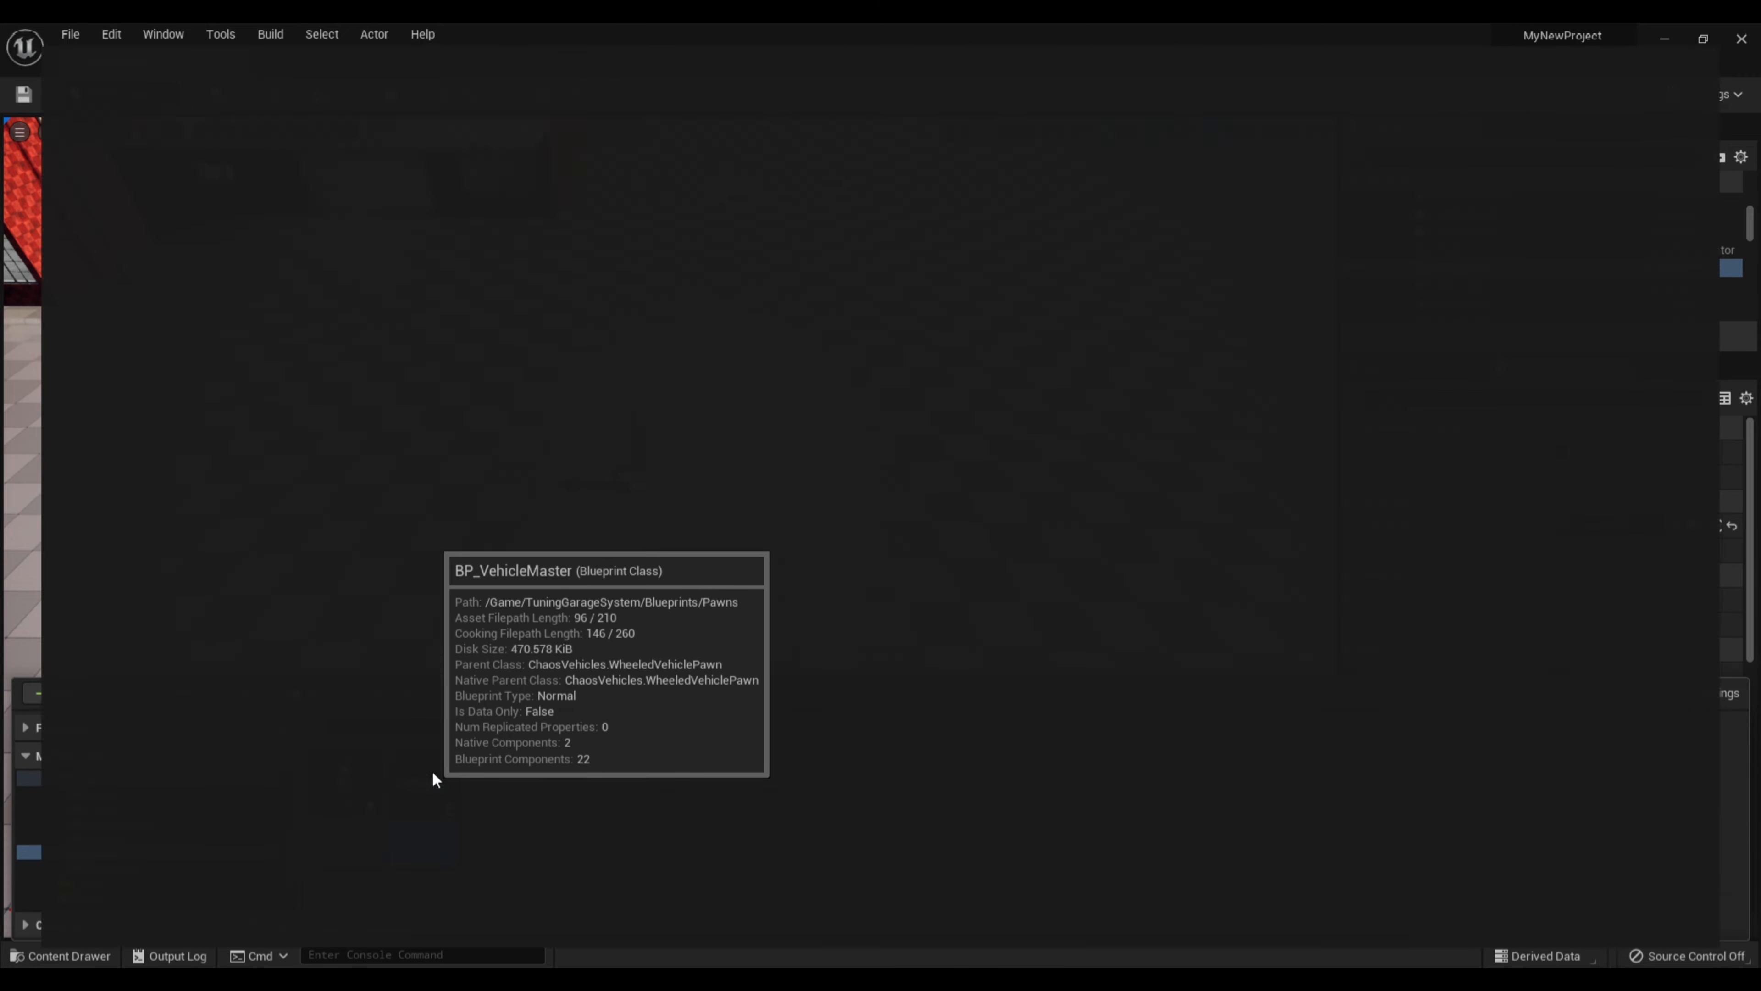
click(447, 128)
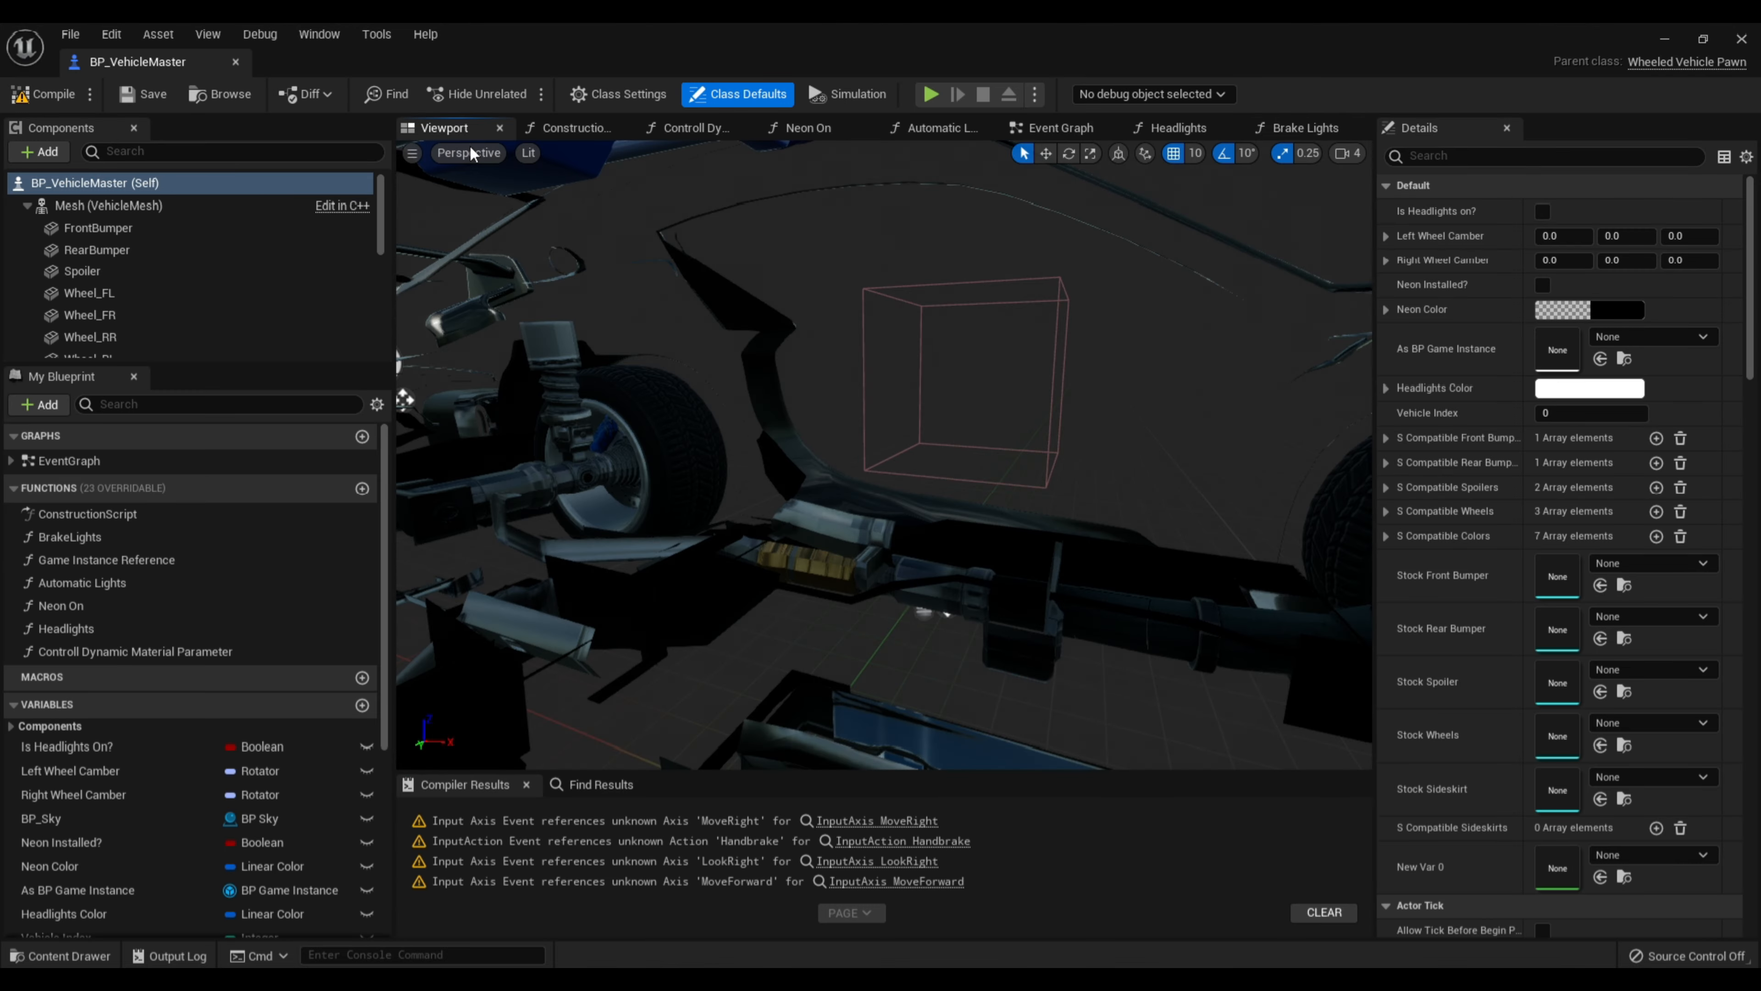
alt+drag(701, 416, 978, 414)
scroll(714, 416, down, 8)
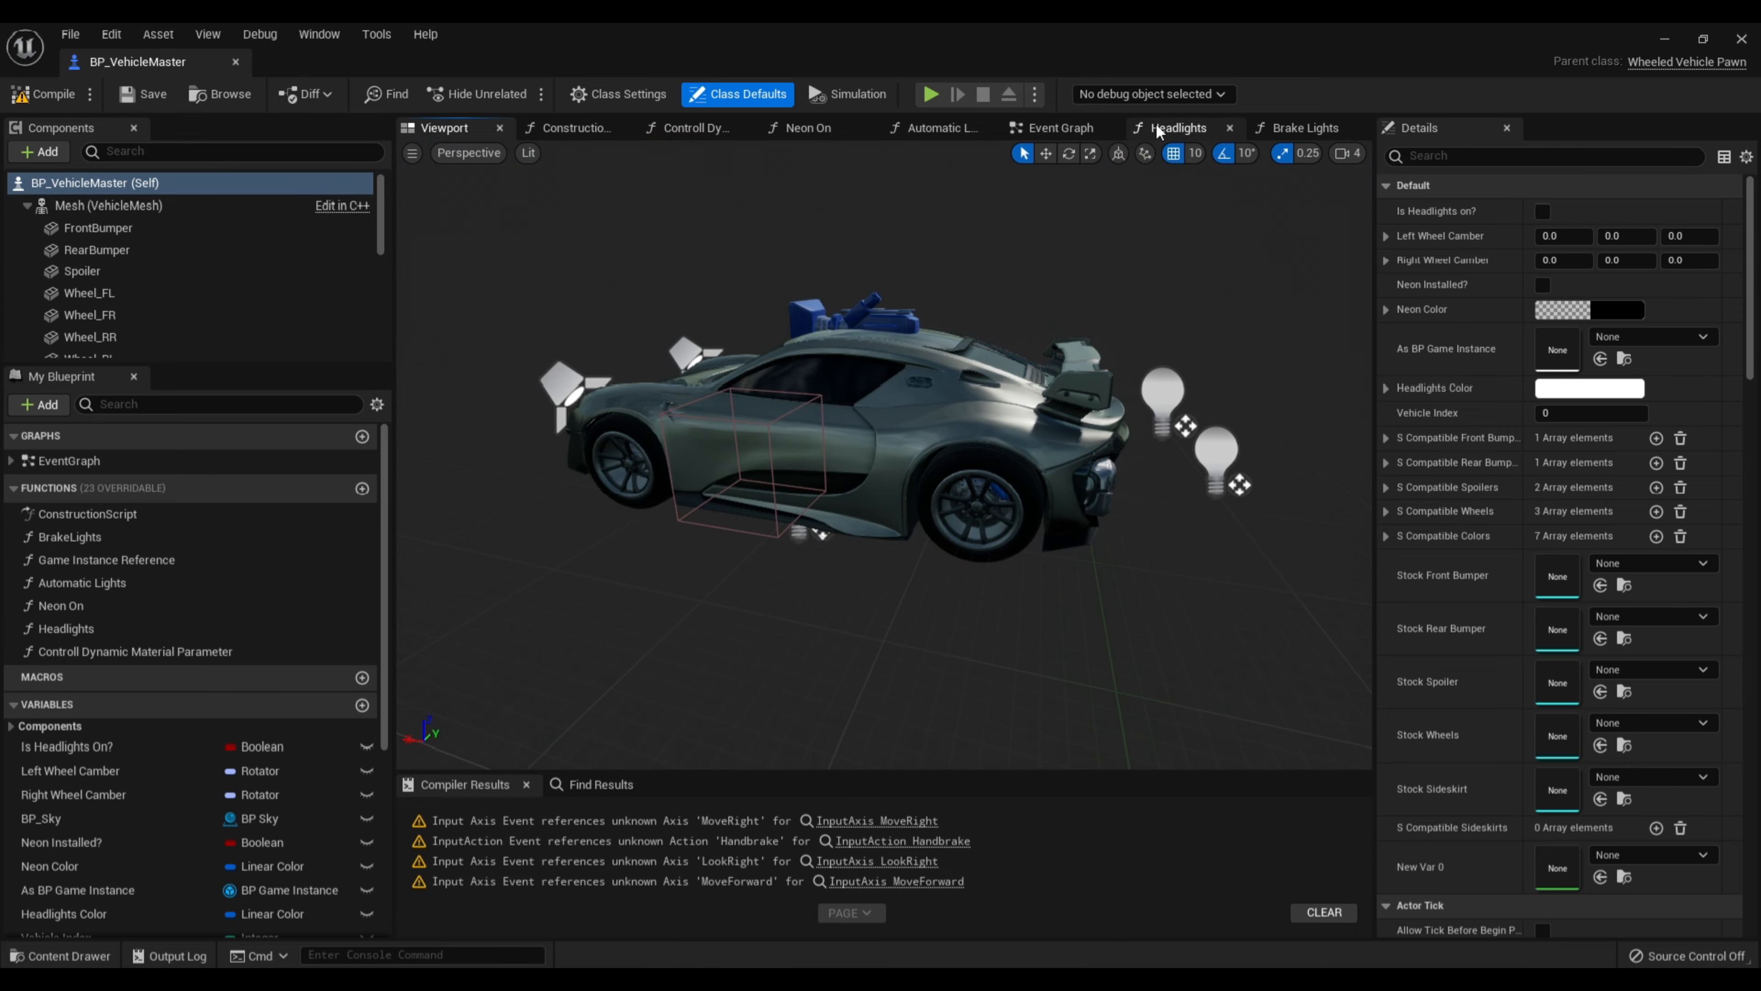
Set the Get Actor Of Class node following the F key event to MyNewCharacter in BP_VehicleMaster's Event Graph, and save the blueprint
click(1051, 128)
right_drag(904, 442, 558, 326)
scroll(673, 368, down, 3)
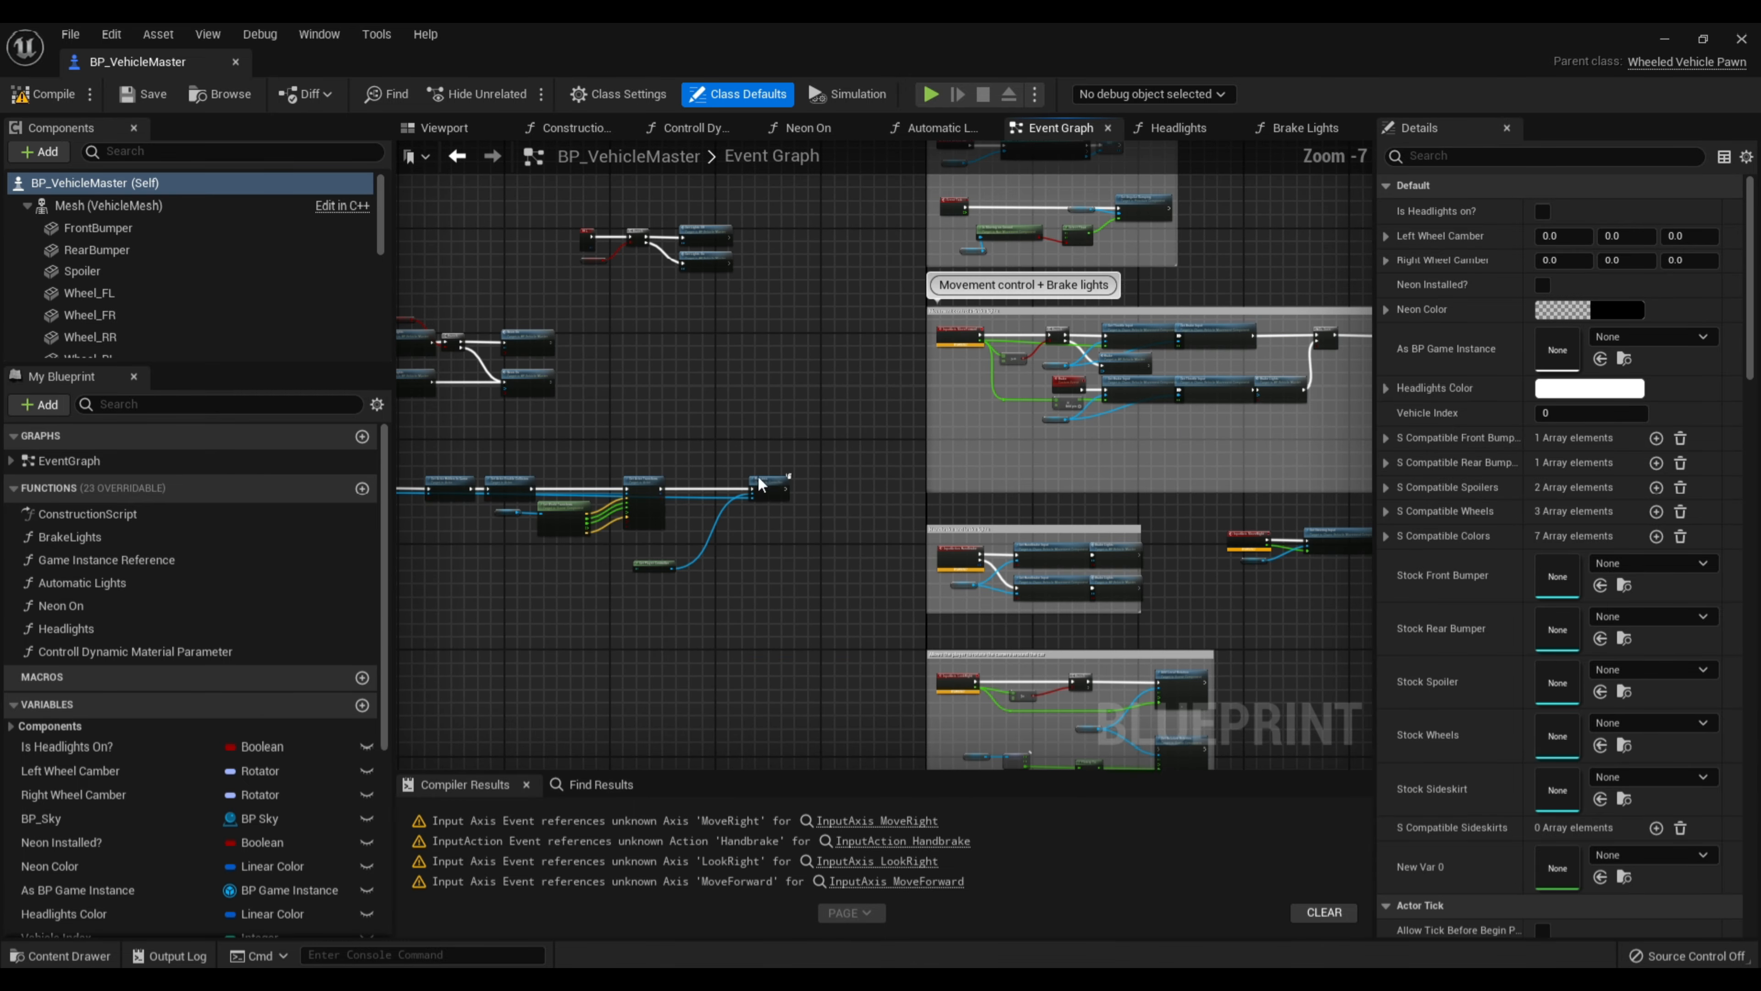
right_drag(416, 486, 872, 508)
scroll(916, 480, up, 6)
click(790, 516)
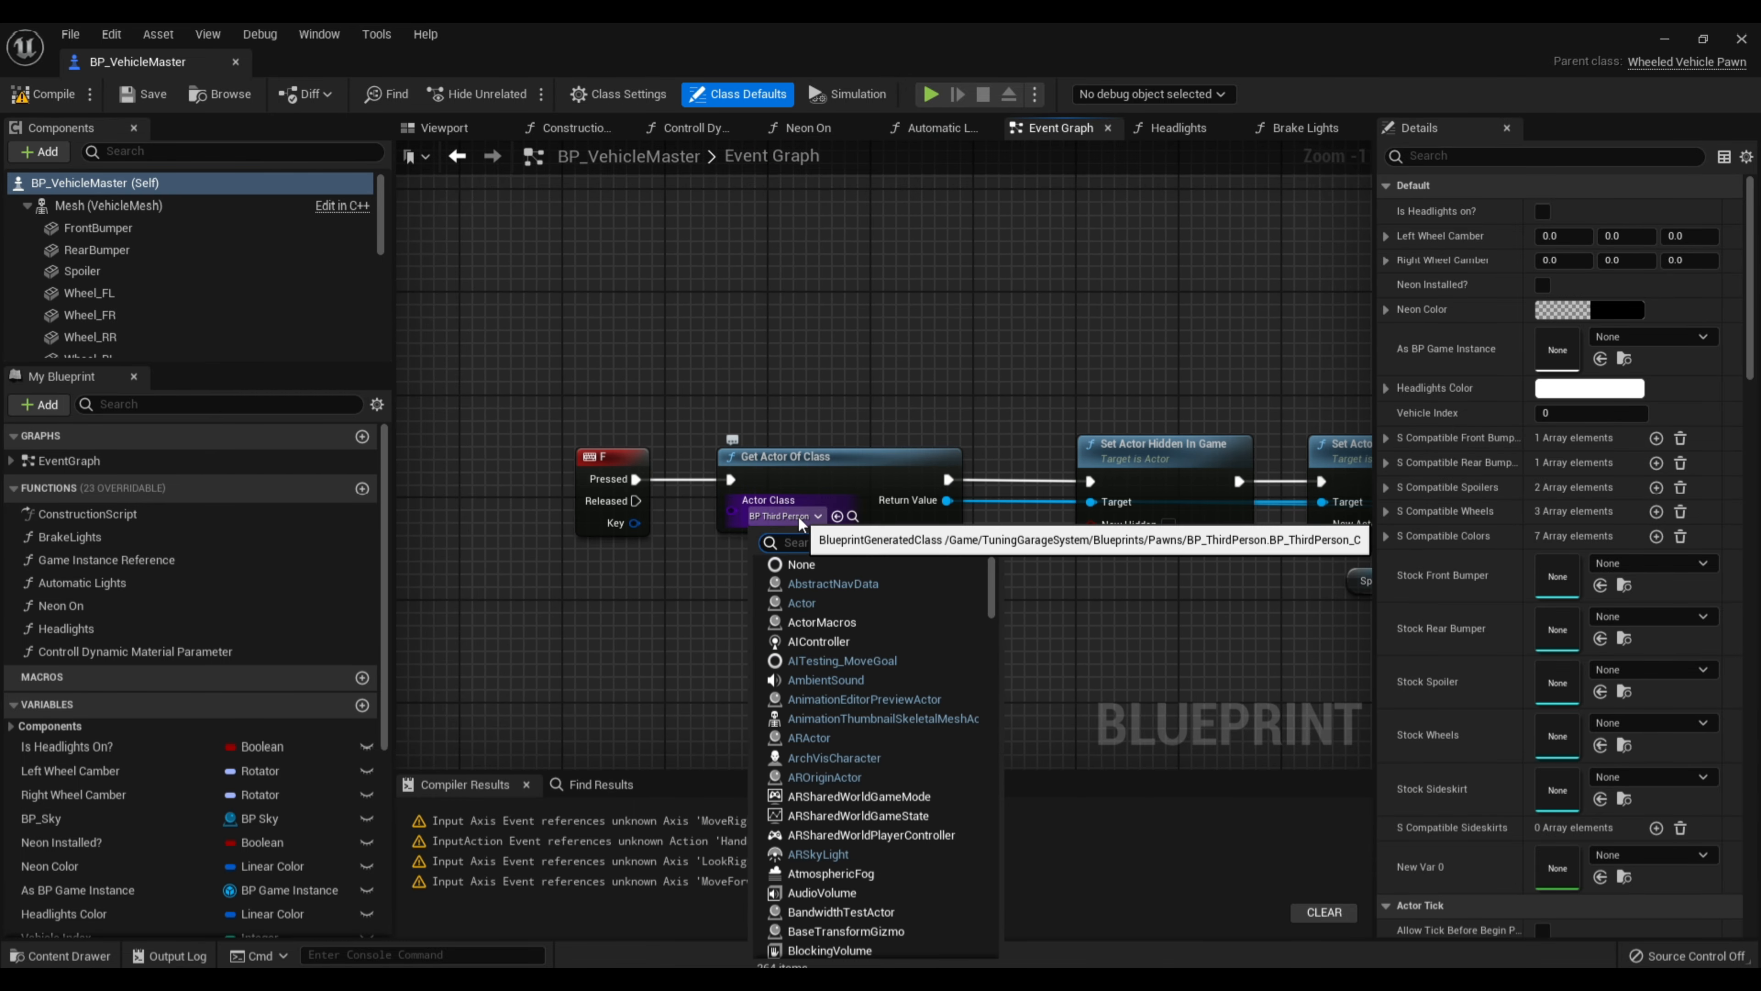
text(my new)
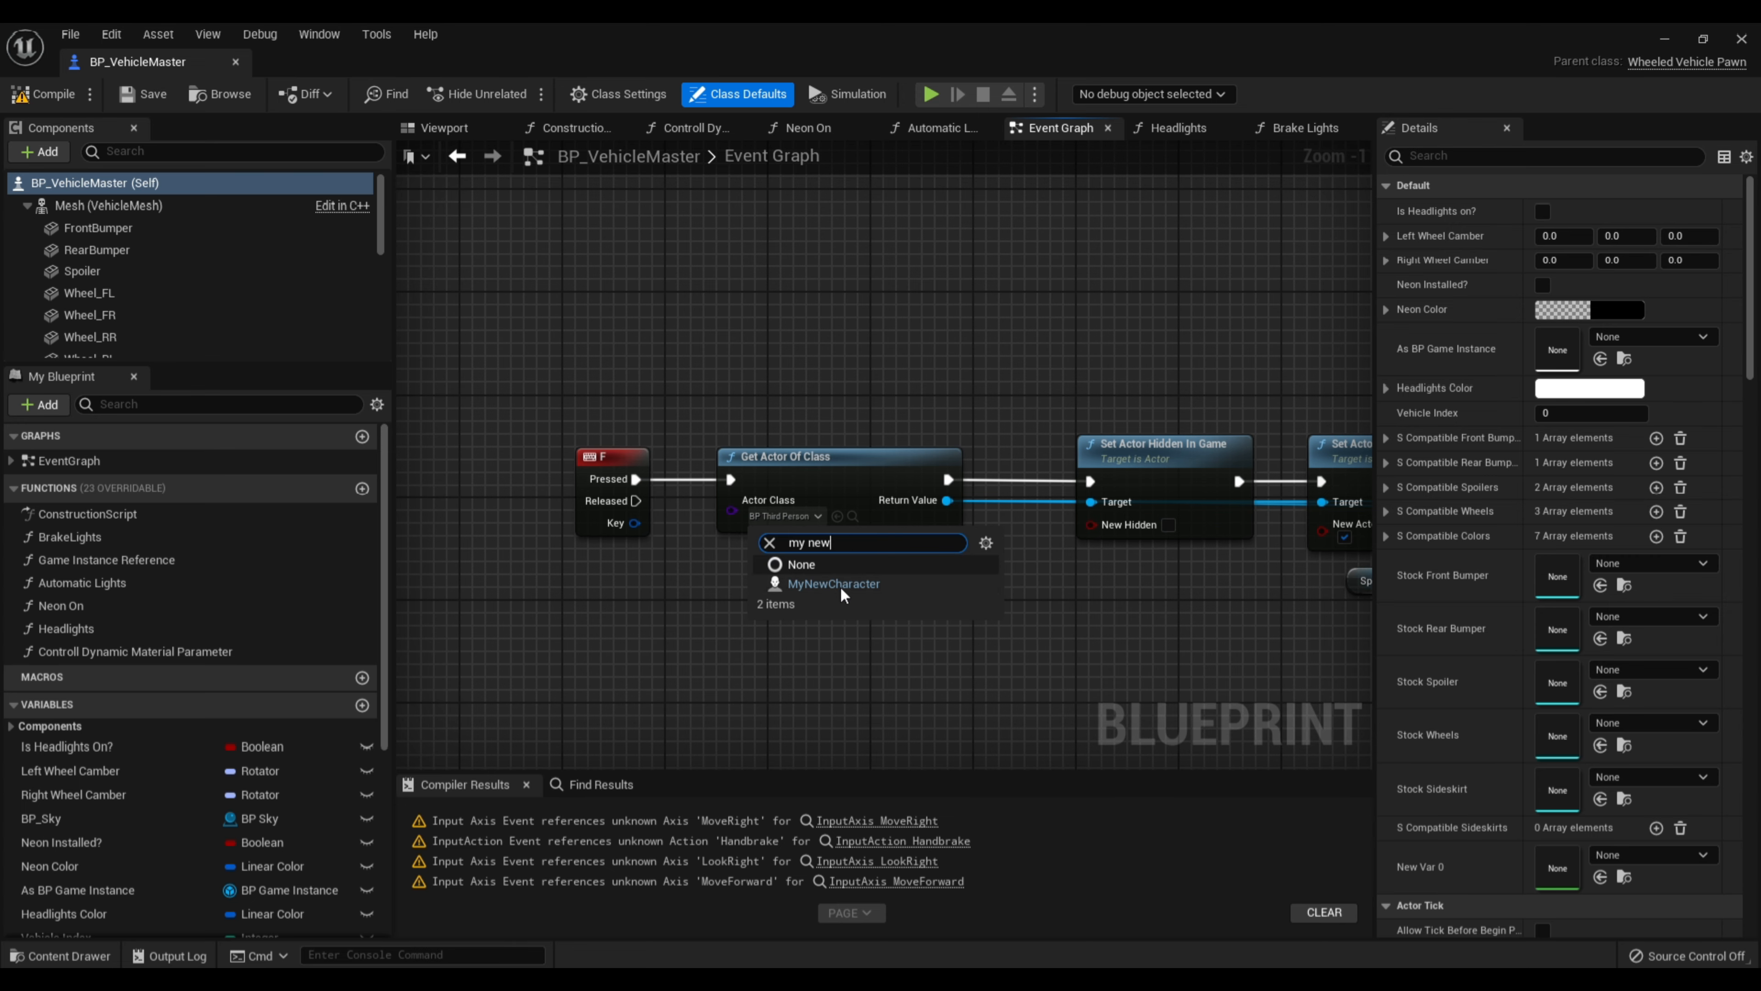
click(833, 583)
right_drag(835, 586, 600, 523)
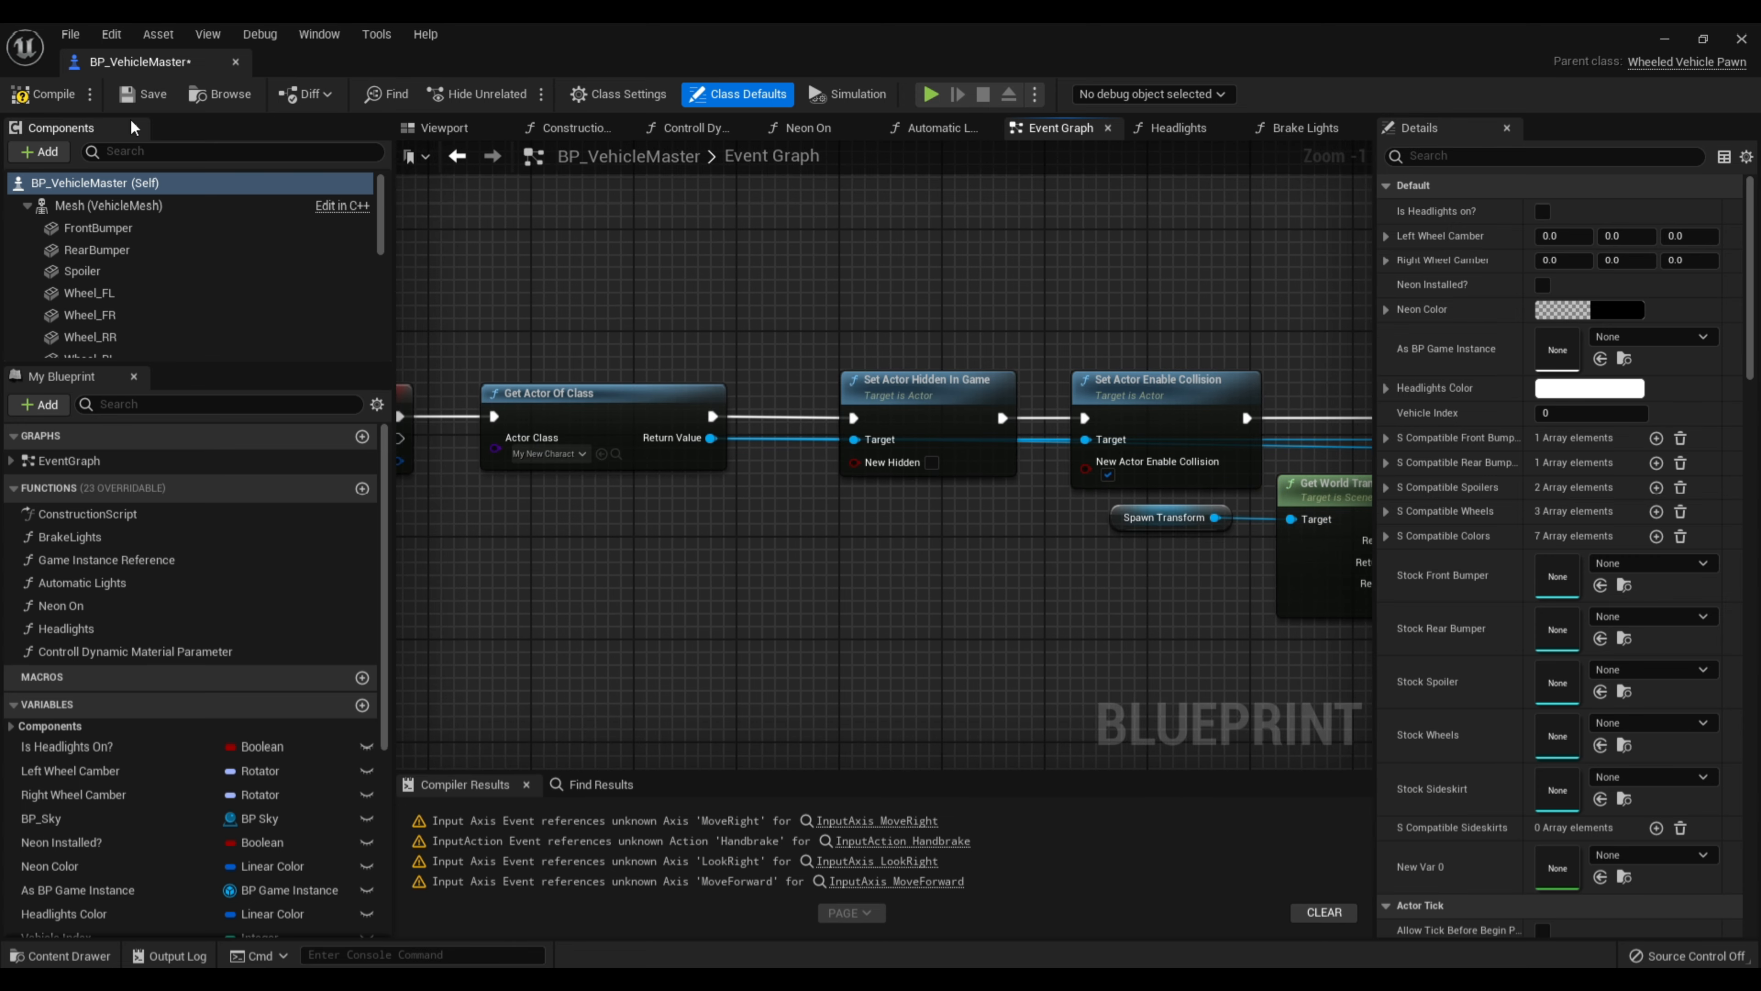
click(165, 103)
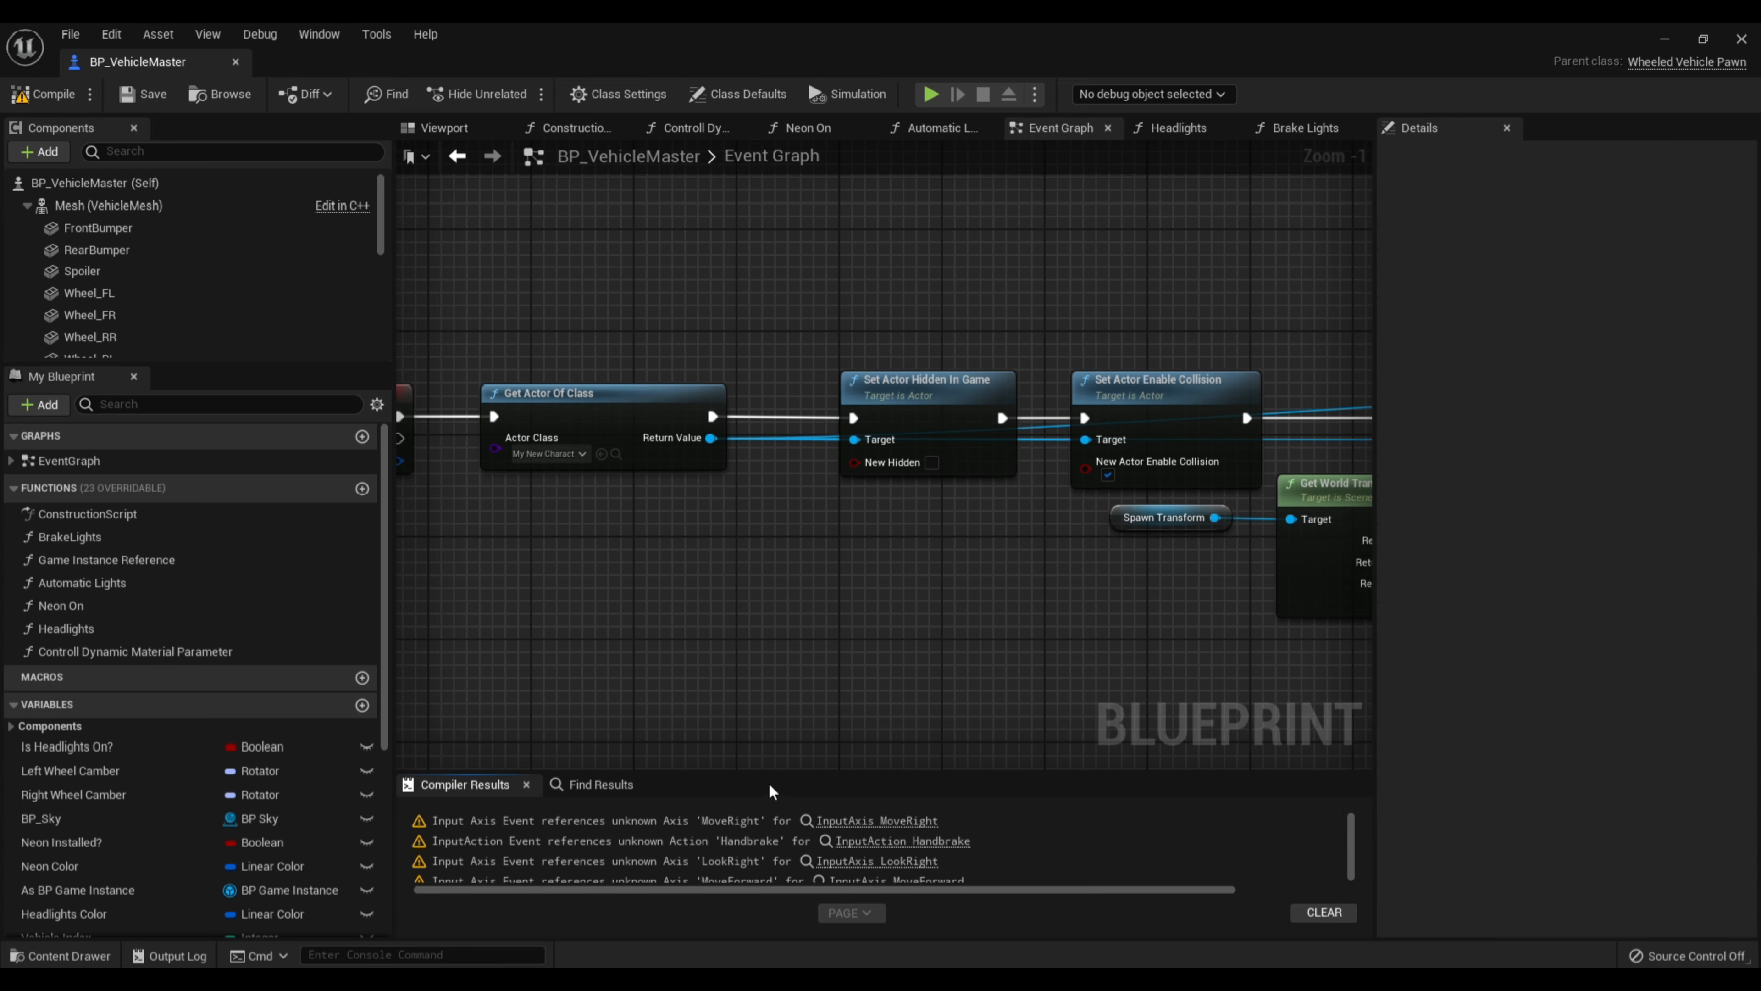
Inspect the InputAxis MoveRight node referenced in BP_VehicleMaster's compiler results and close the blueprint
click(877, 820)
right_drag(928, 393, 583, 330)
scroll(583, 330, down, 2)
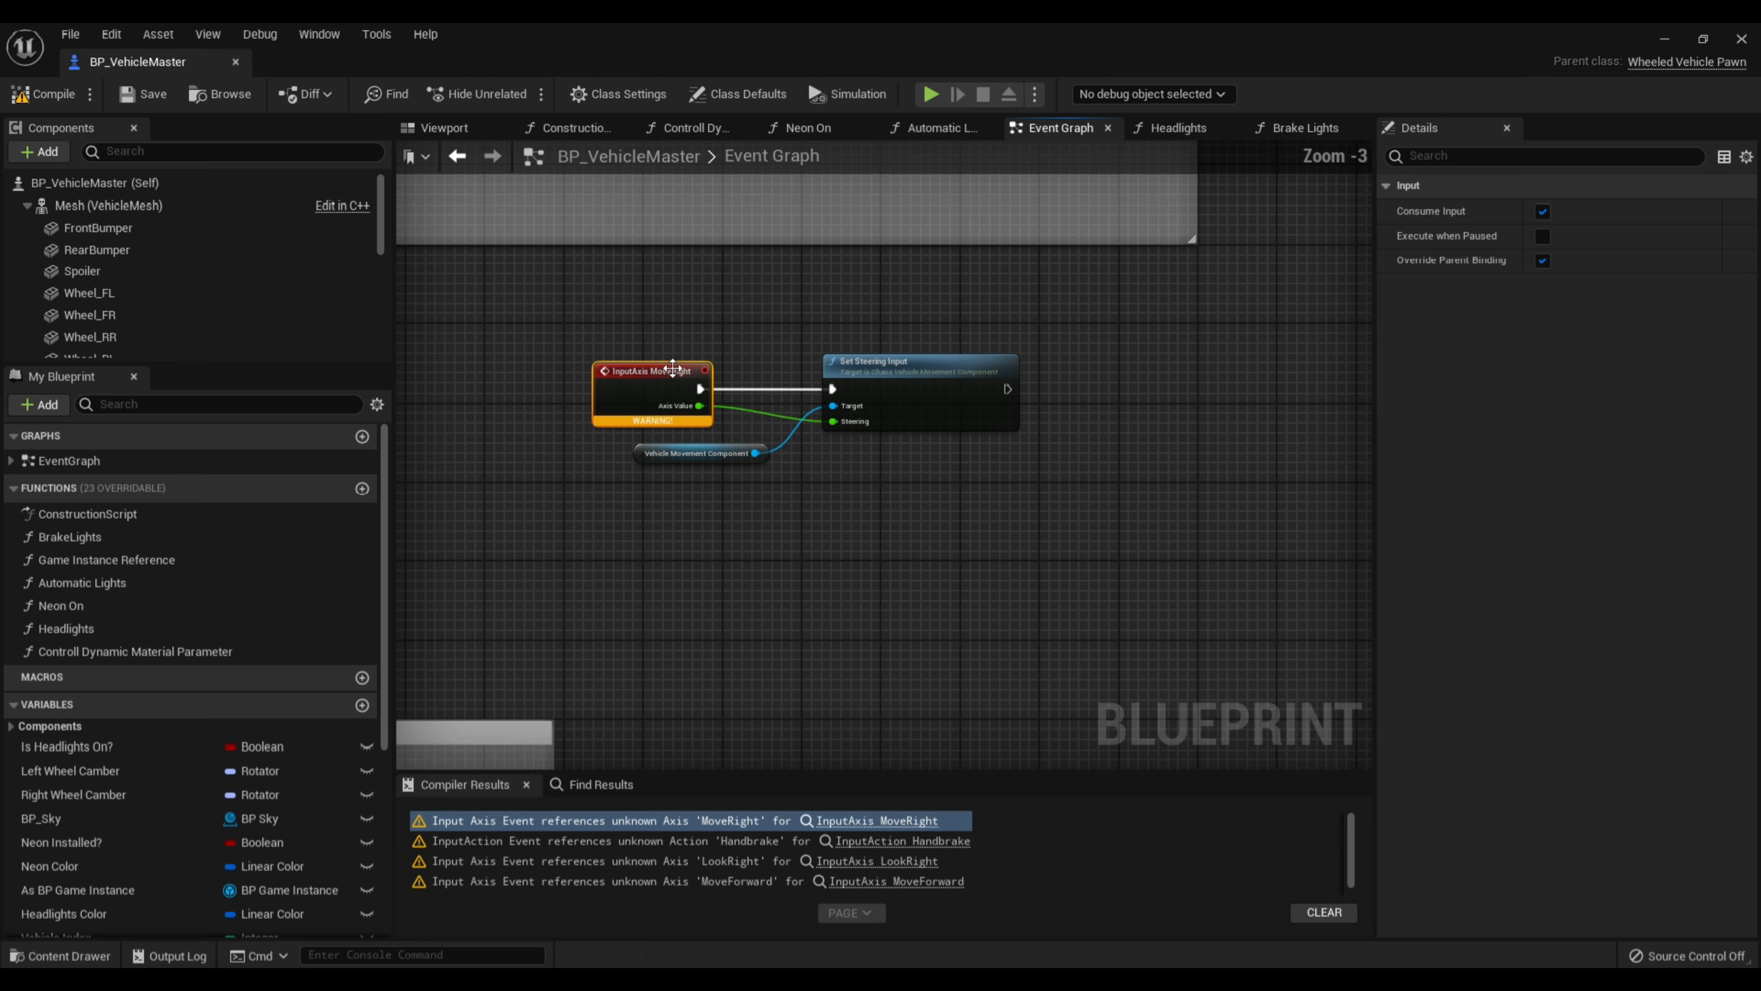
click(236, 62)
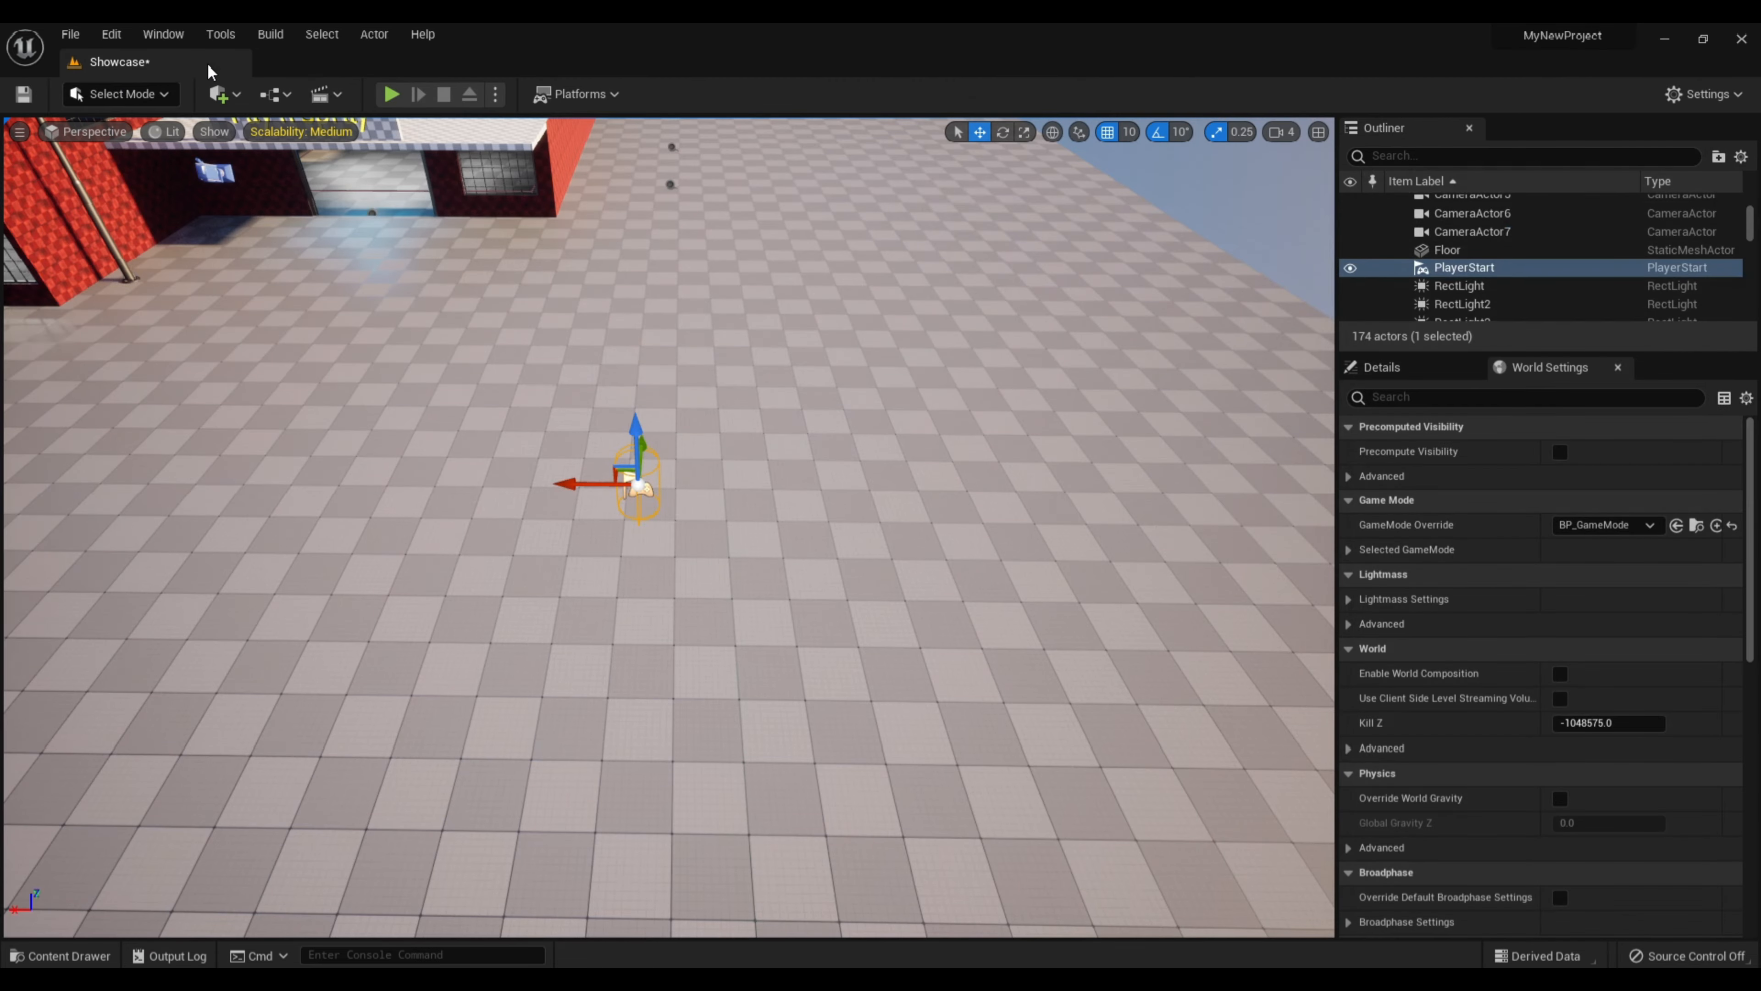
Switch from Unreal Editor to the desktop and open the TuningGarageSystem project folder in File Explorer
click(69, 955)
click(127, 694)
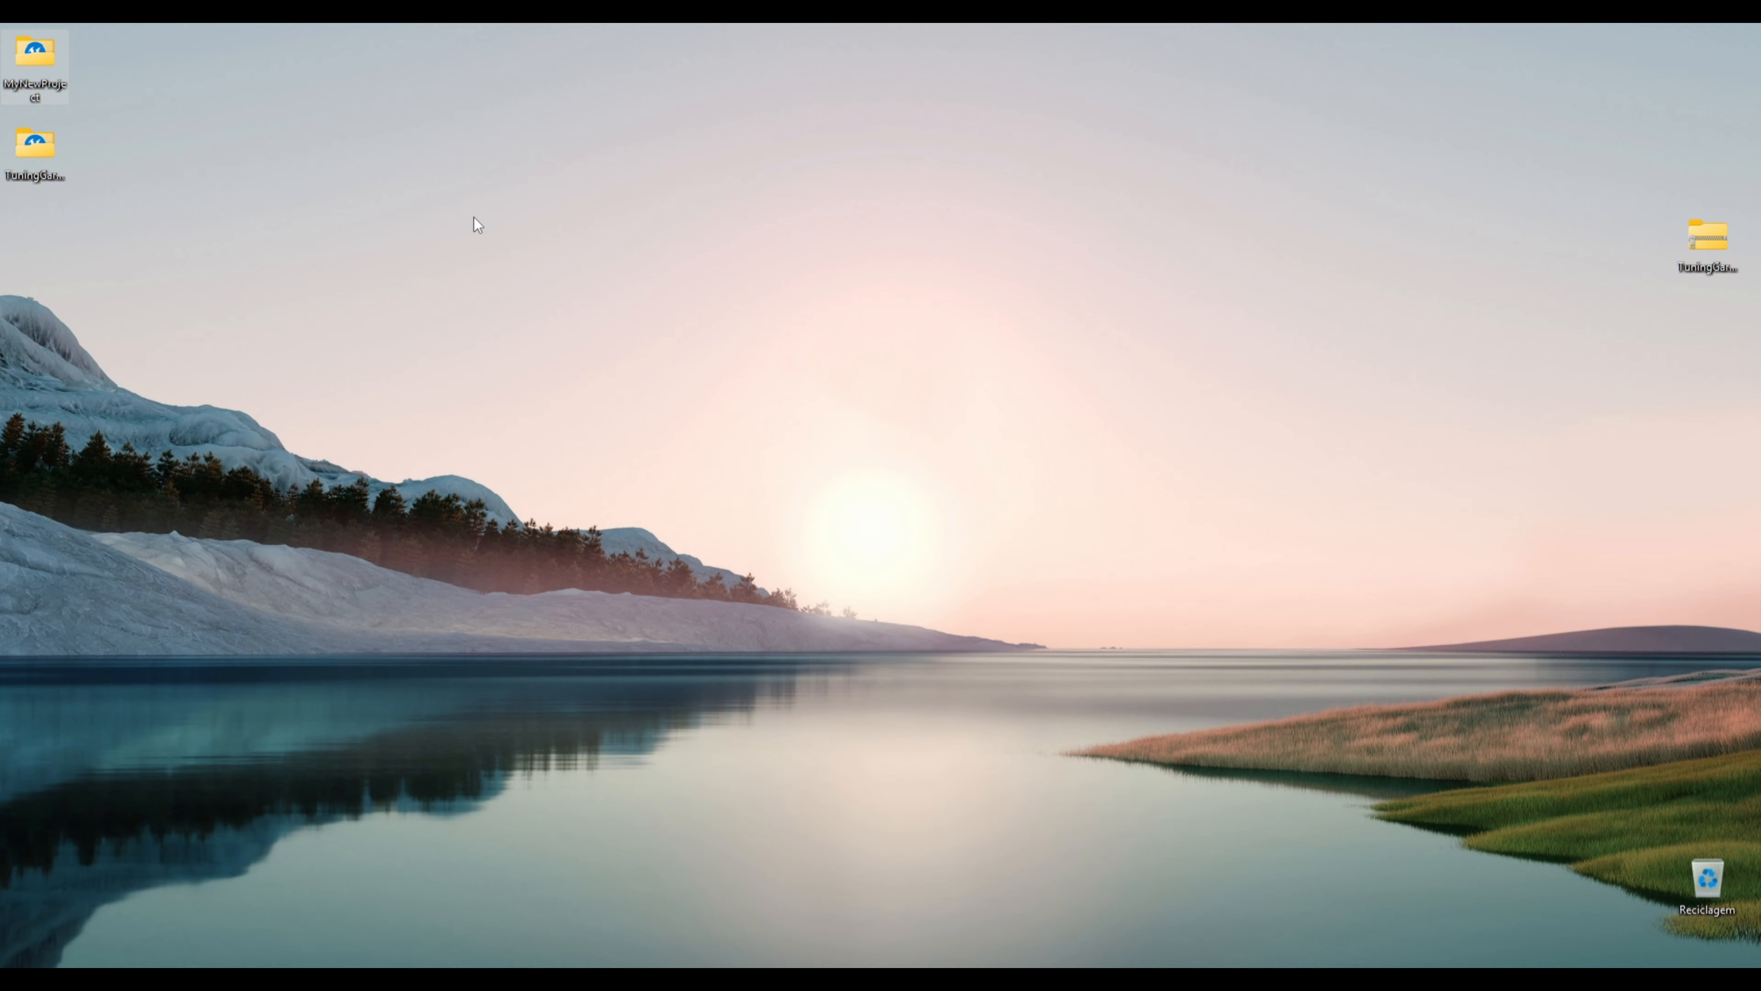
double_click(18, 152)
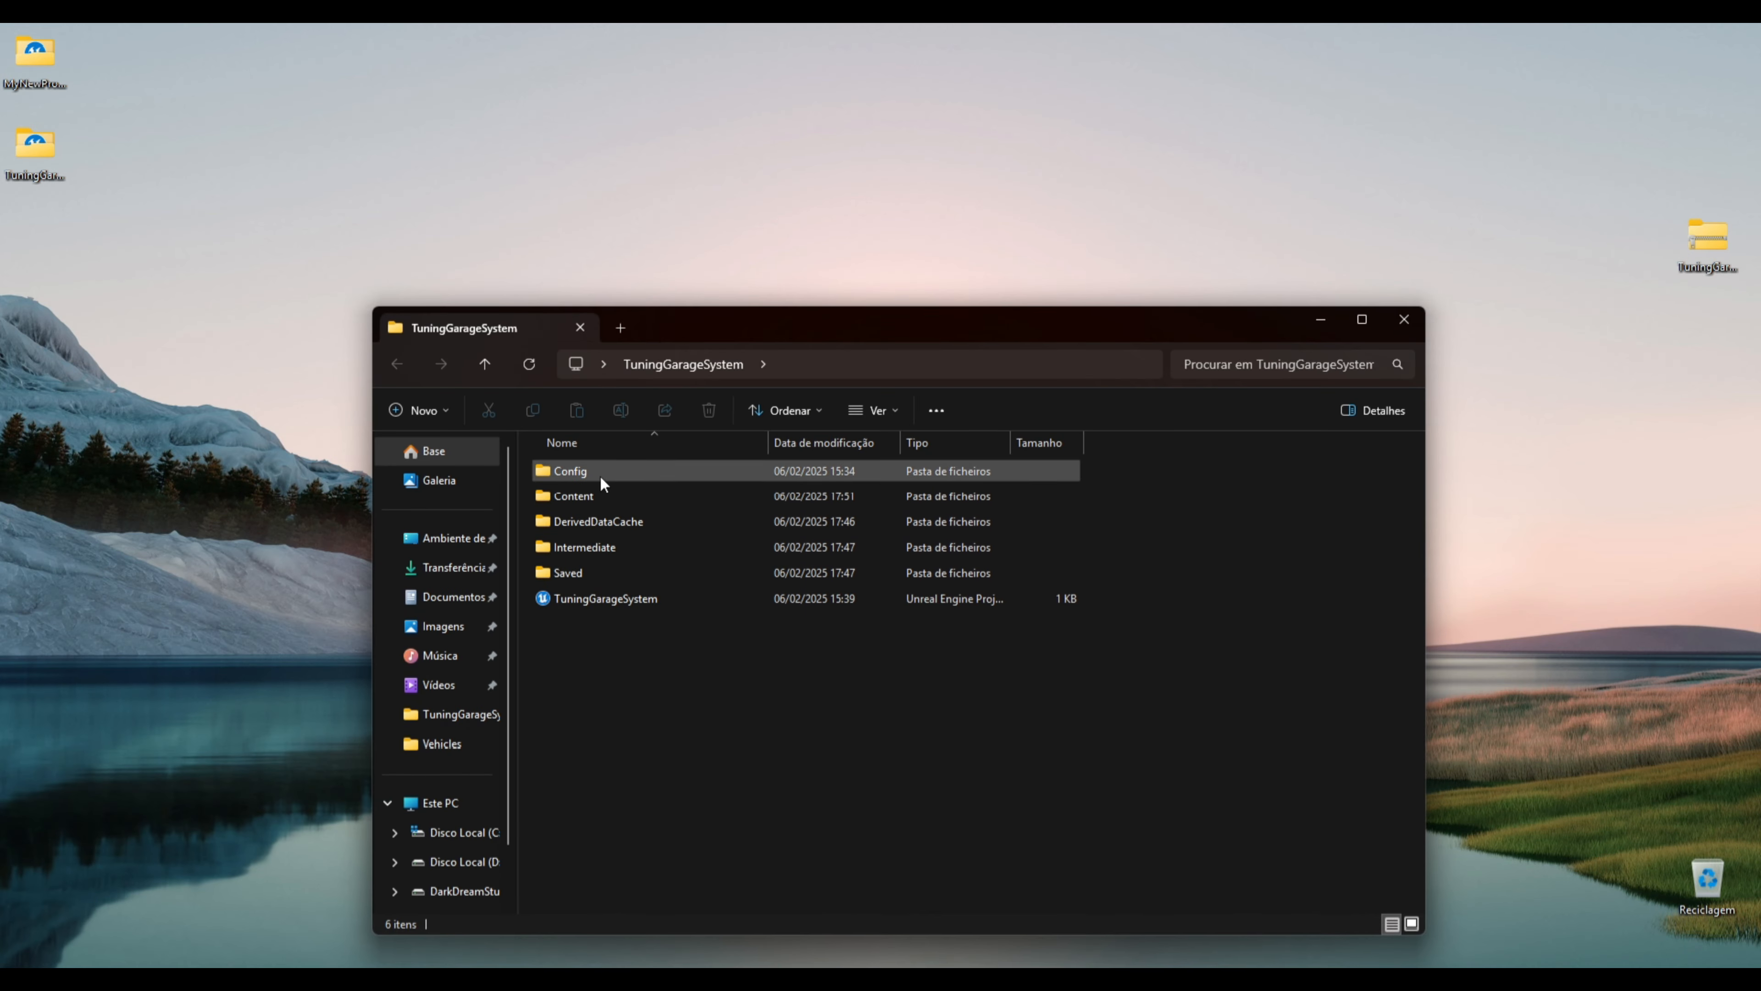
Open DefaultInput.ini from the TuningGarageSystem project's Config folder and go through its contents down to the last line
double_click(593, 471)
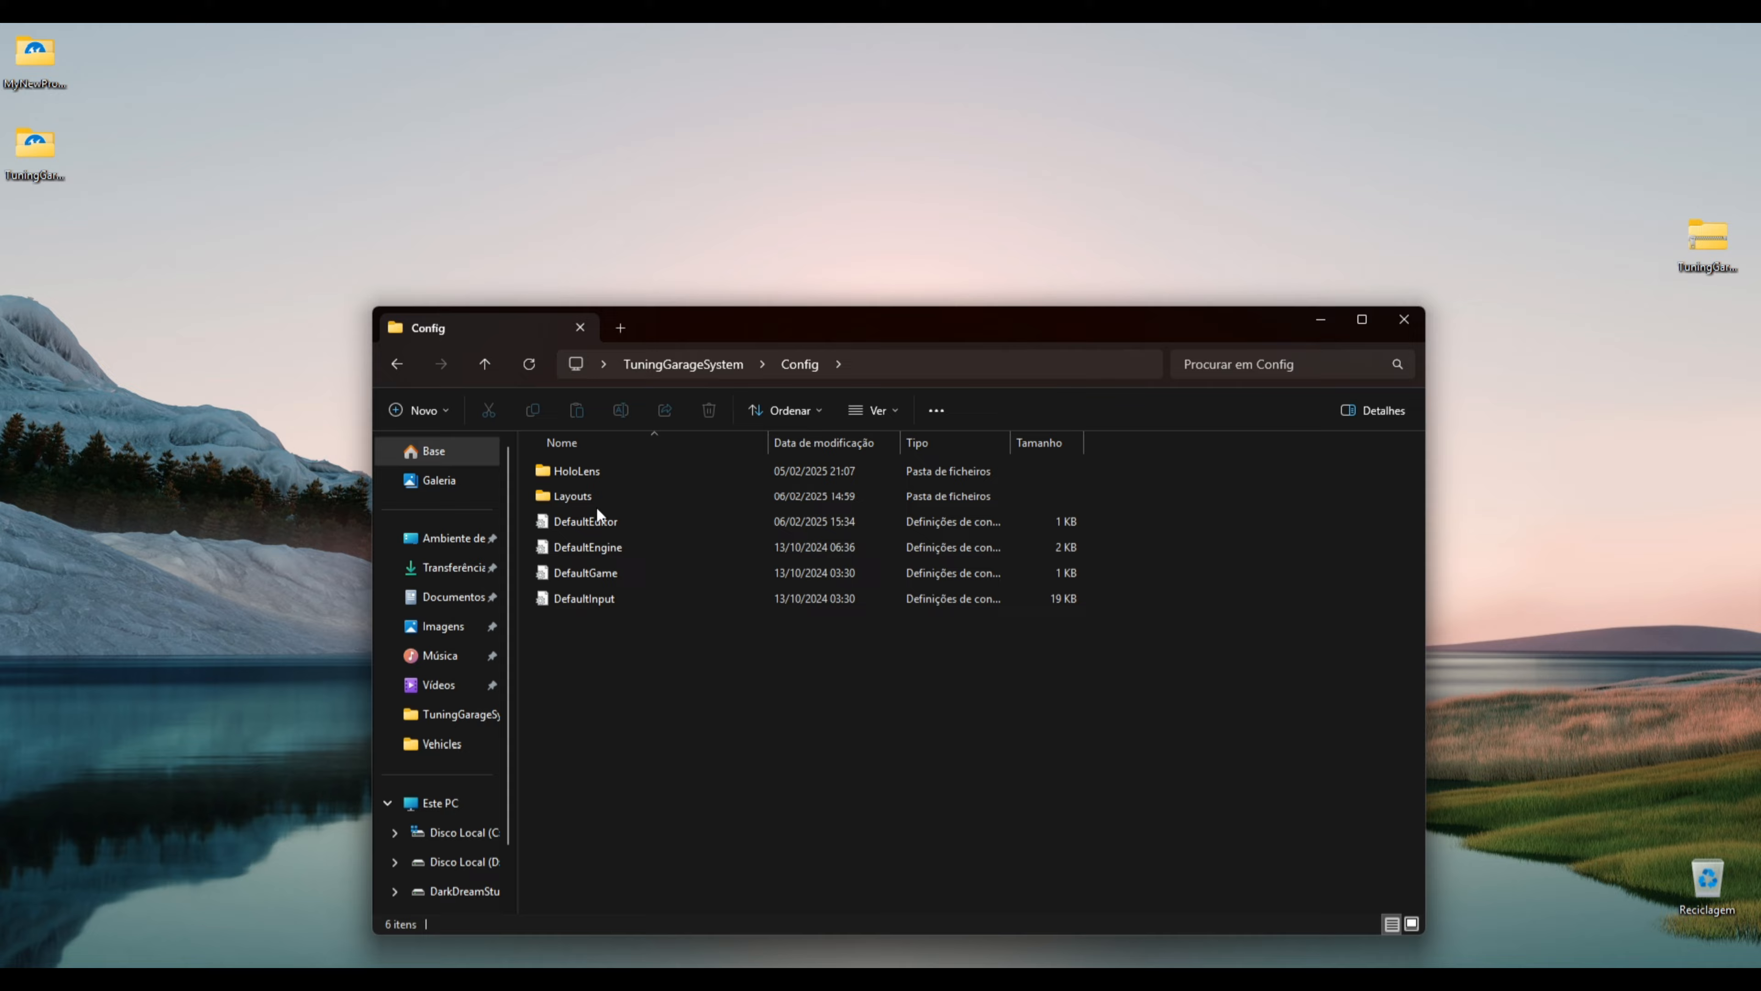
double_click(597, 598)
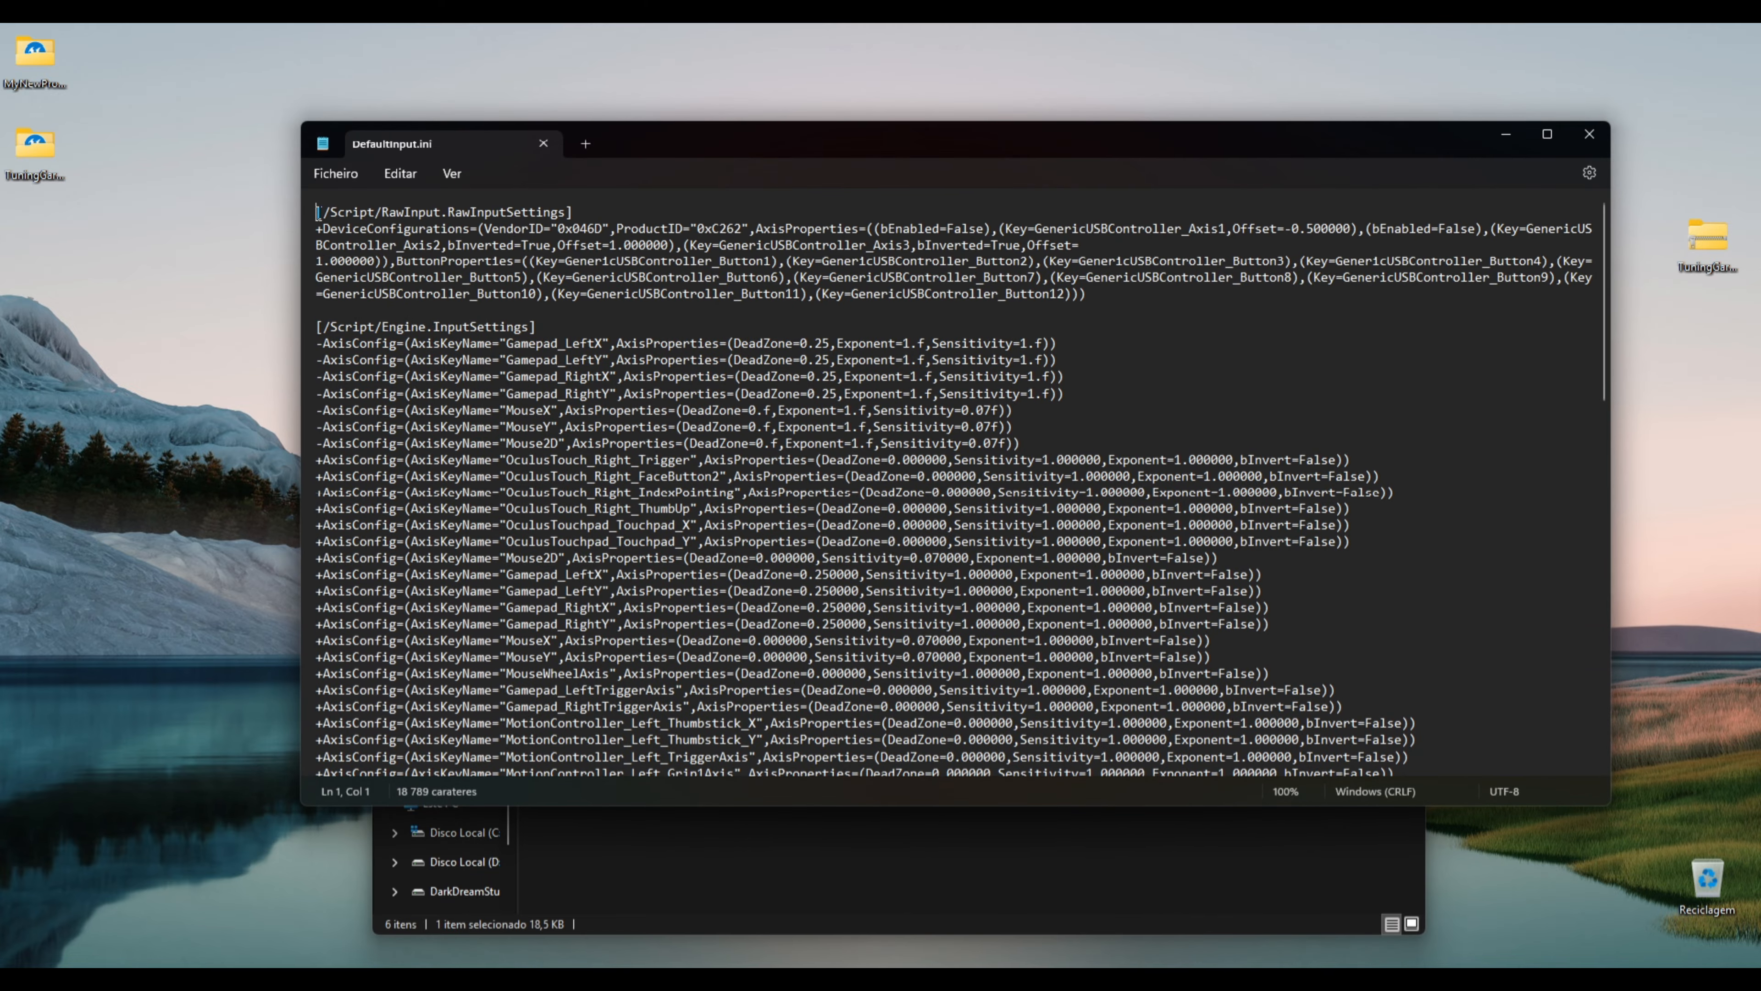
drag(319, 213, 517, 735)
scroll(737, 489, down, 20)
scroll(738, 482, down, 20)
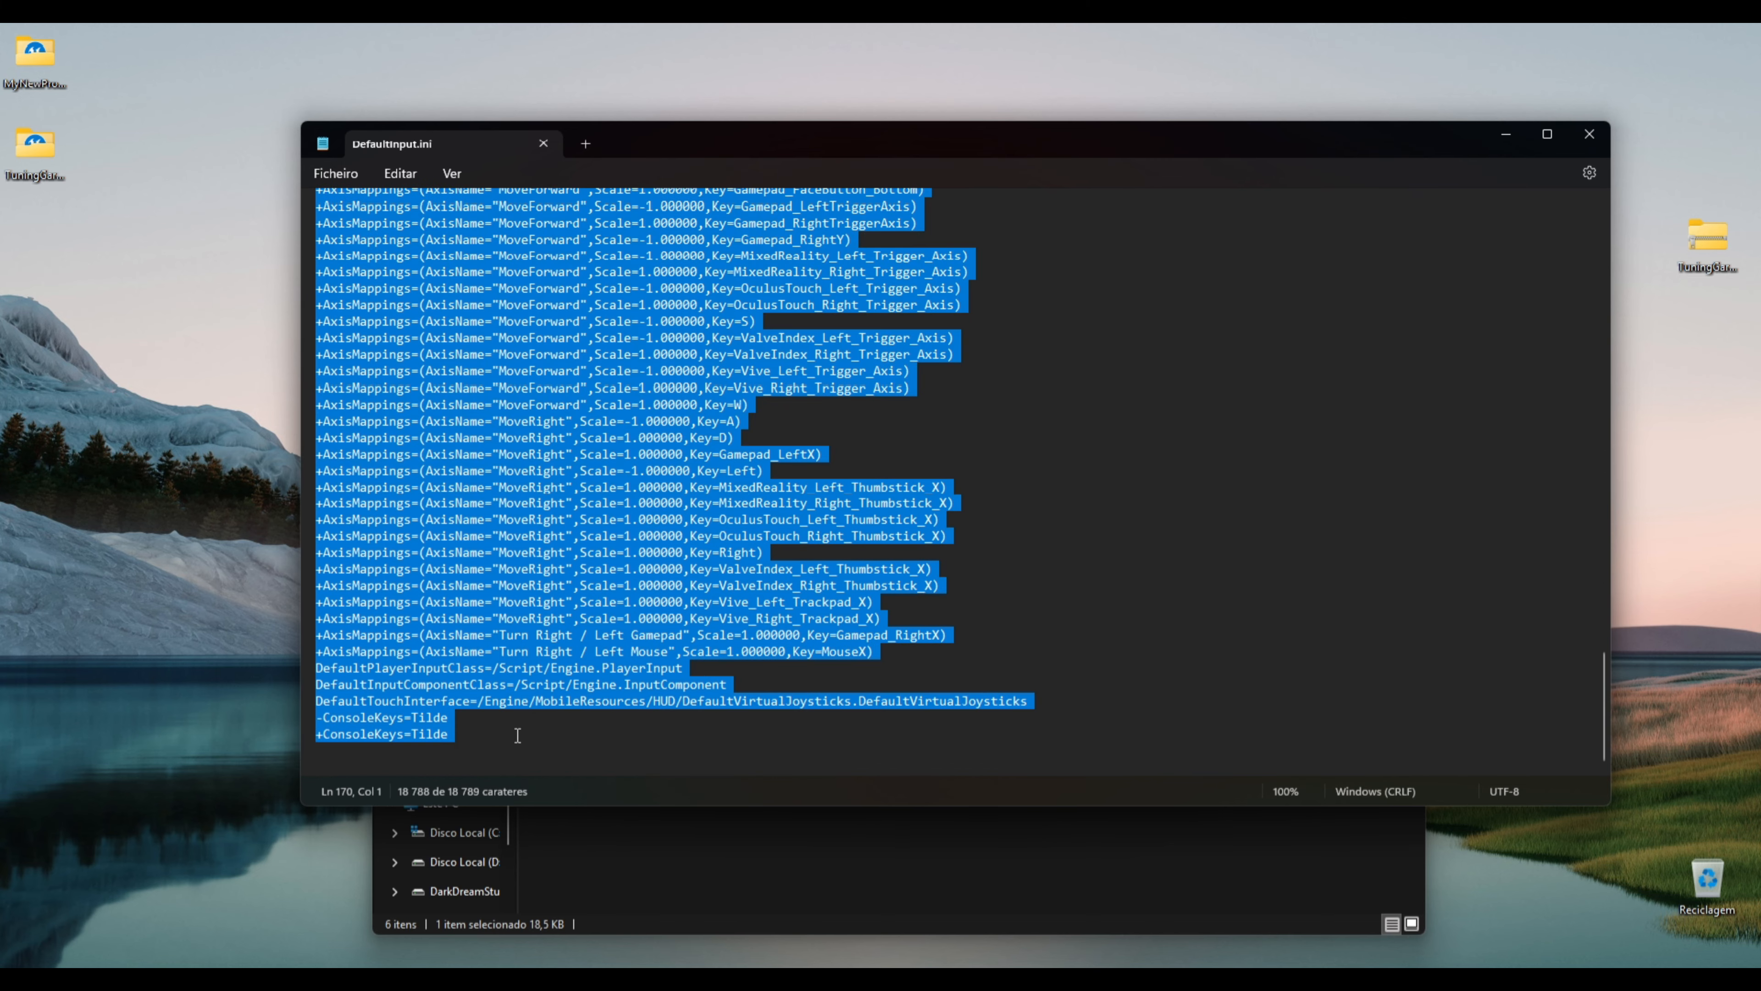
Copy all ActionMappings and AxisMappings lines, from the first Handbrake entry through Turn Right / Left Mouse, and close the file and folder
click(361, 652)
drag(877, 652, 484, 271)
scroll(478, 285, up, 6)
scroll(478, 285, up, 9)
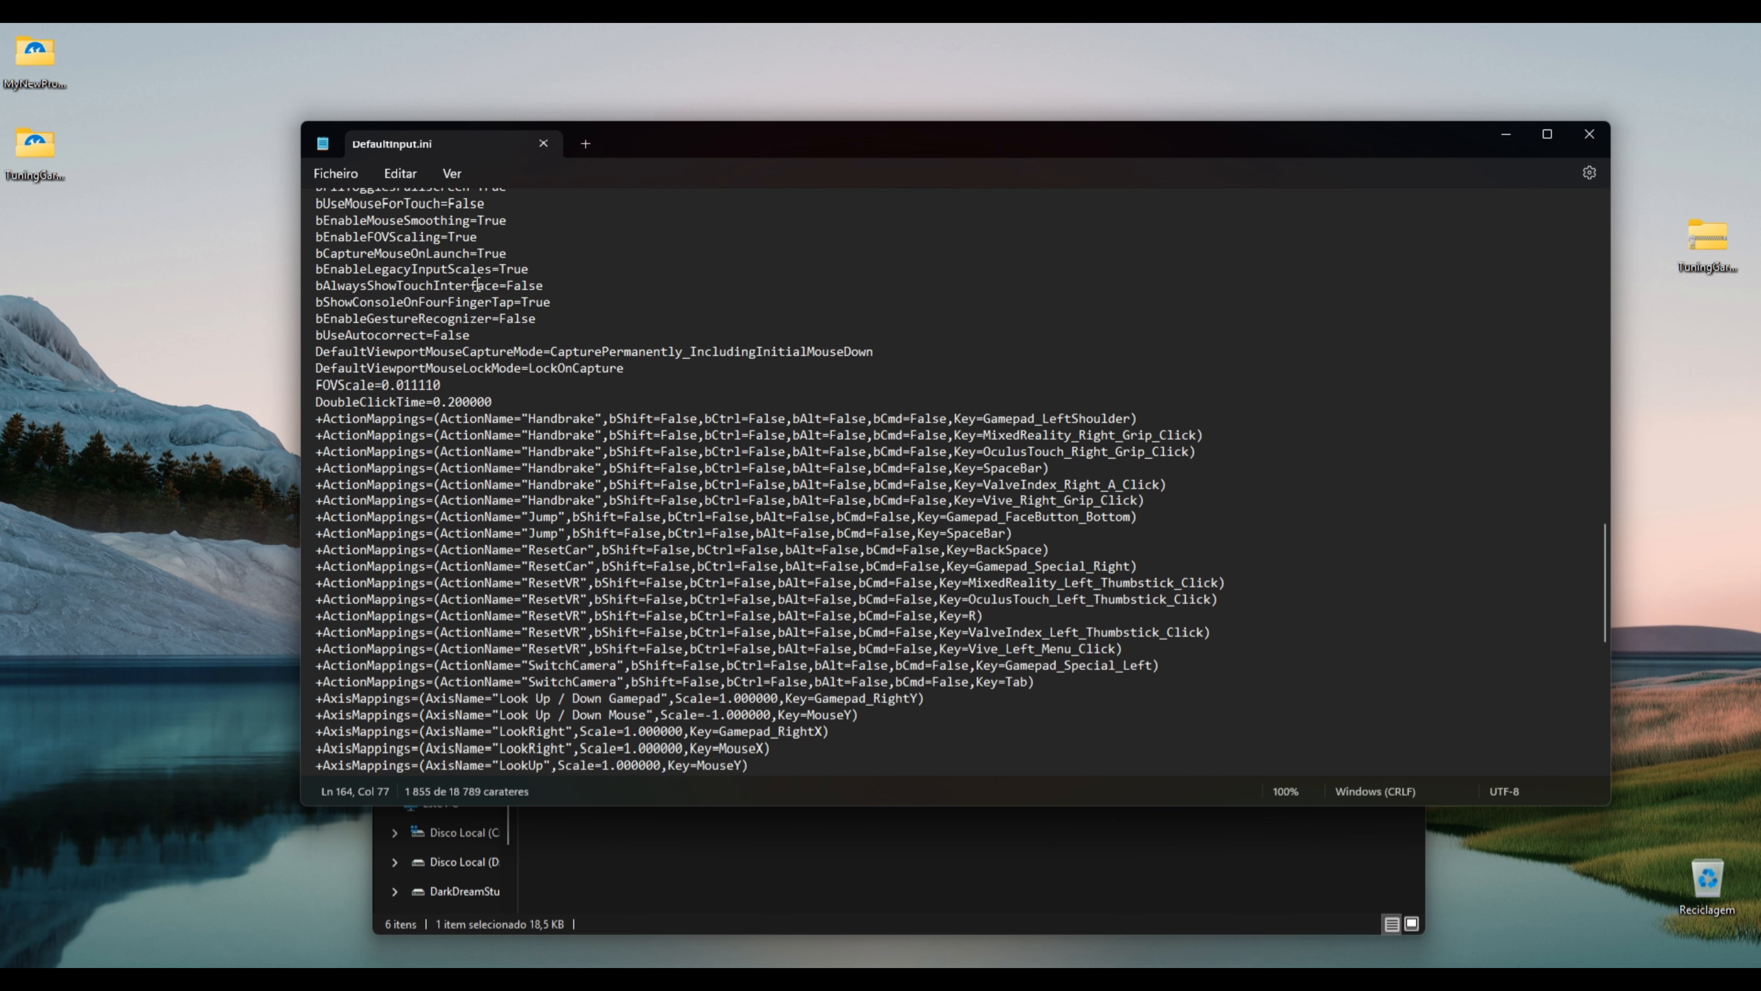
shift+drag(472, 388, 448, 439)
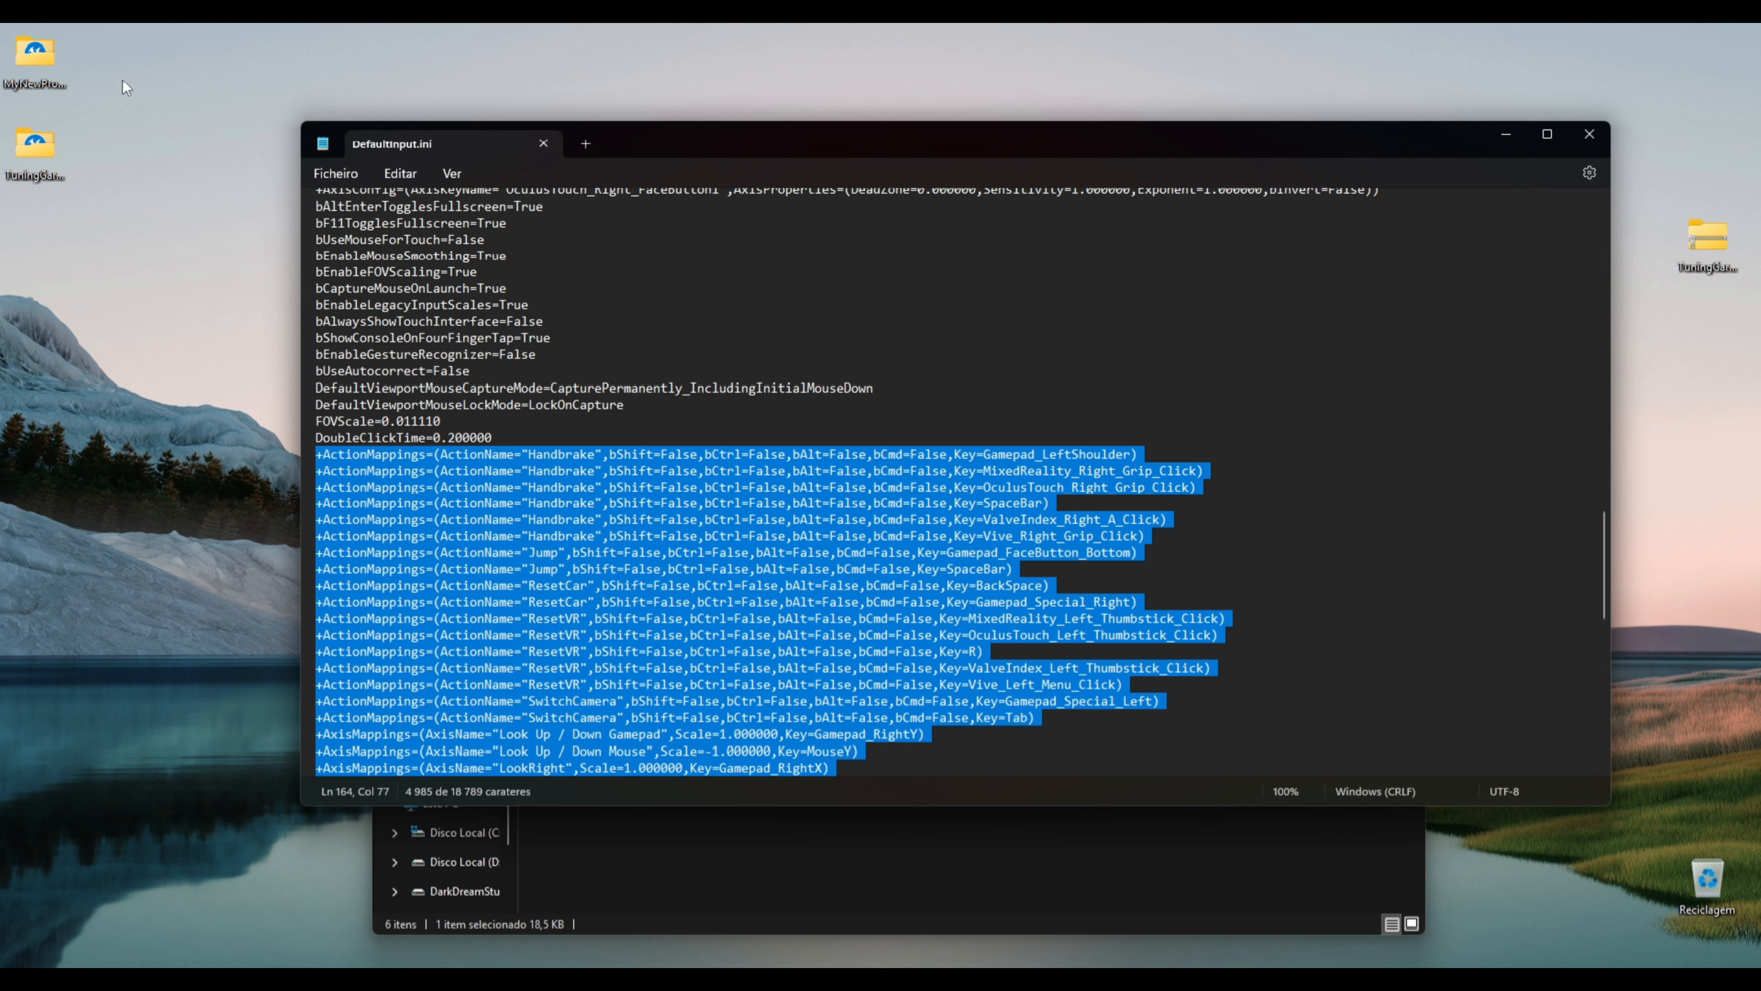
click(540, 145)
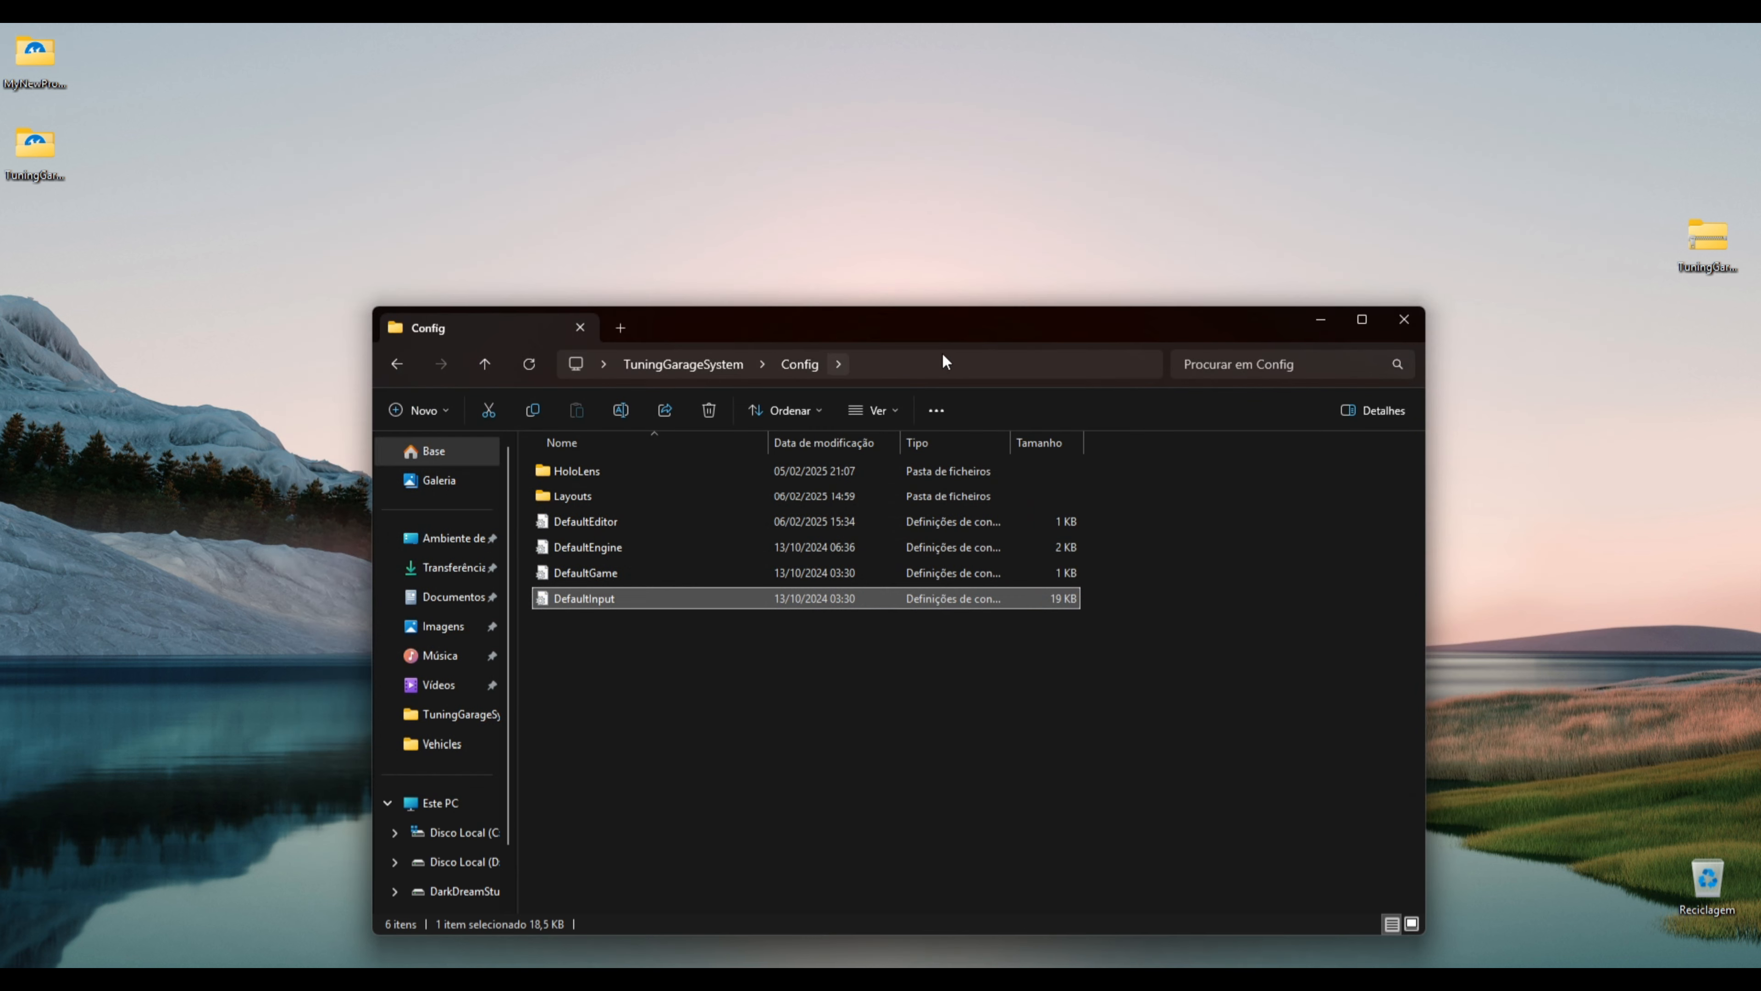
click(1403, 322)
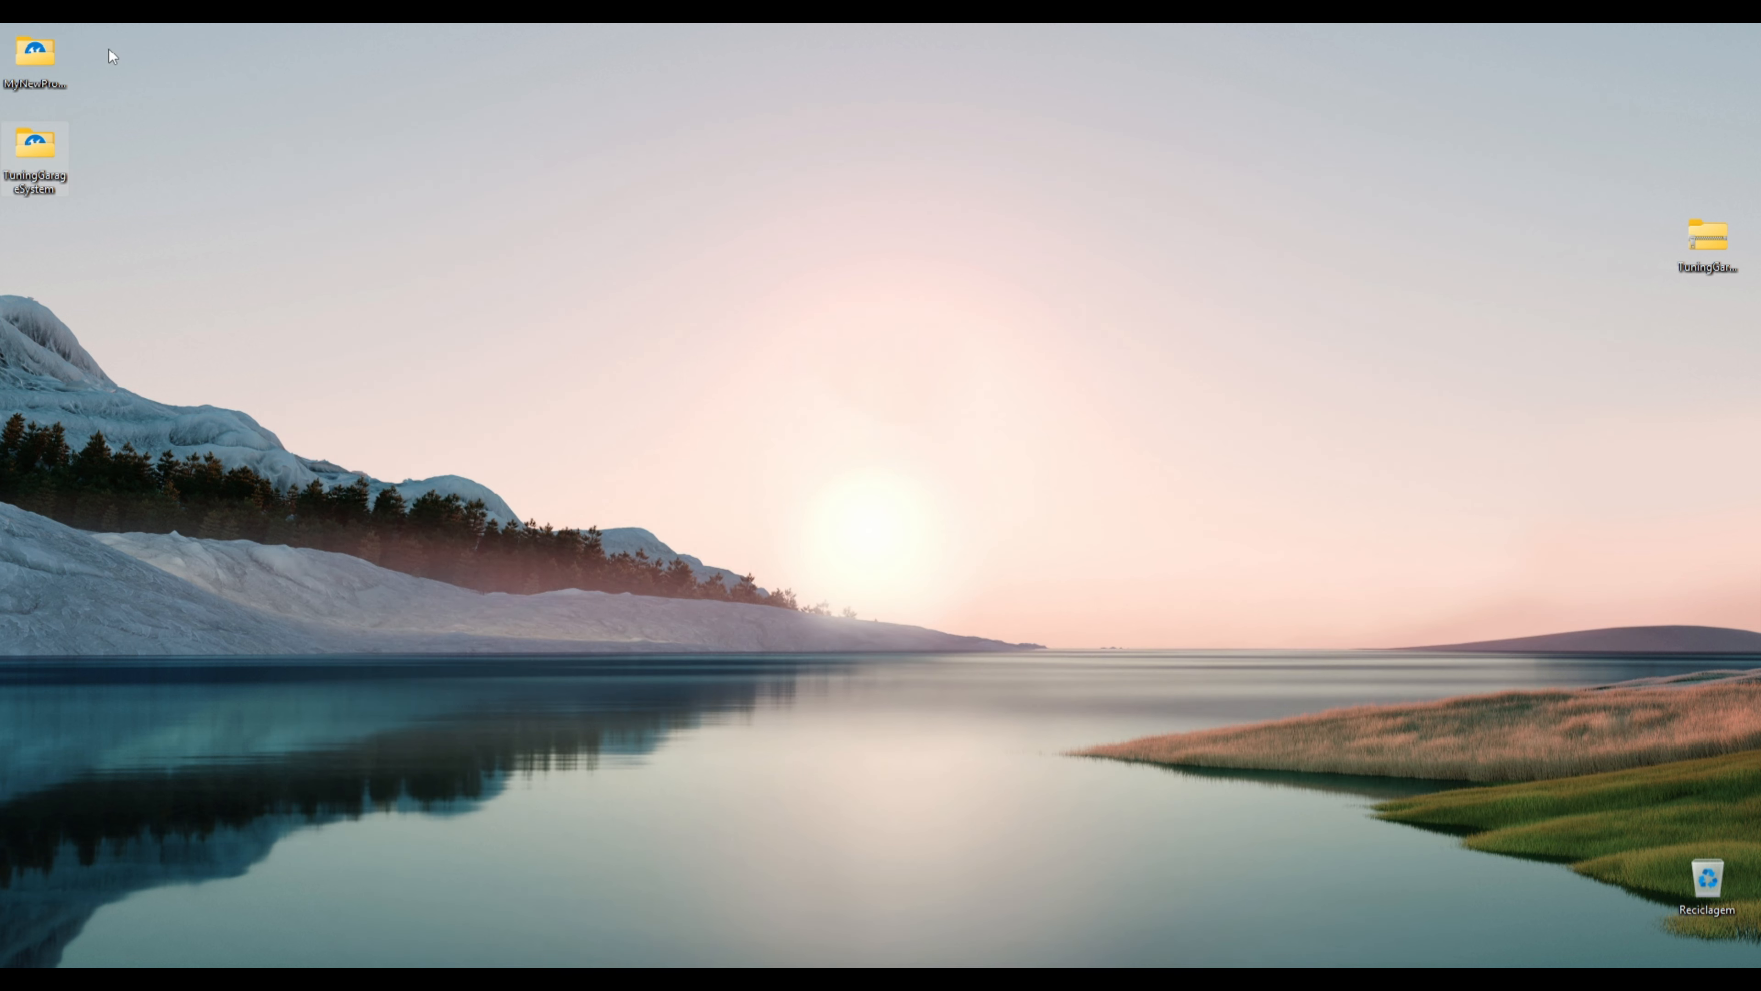
Open DefaultInput.ini from the MyNewProject Config folder and examine its input settings down to the ActionMappings and AxisMappings block
double_click(51, 59)
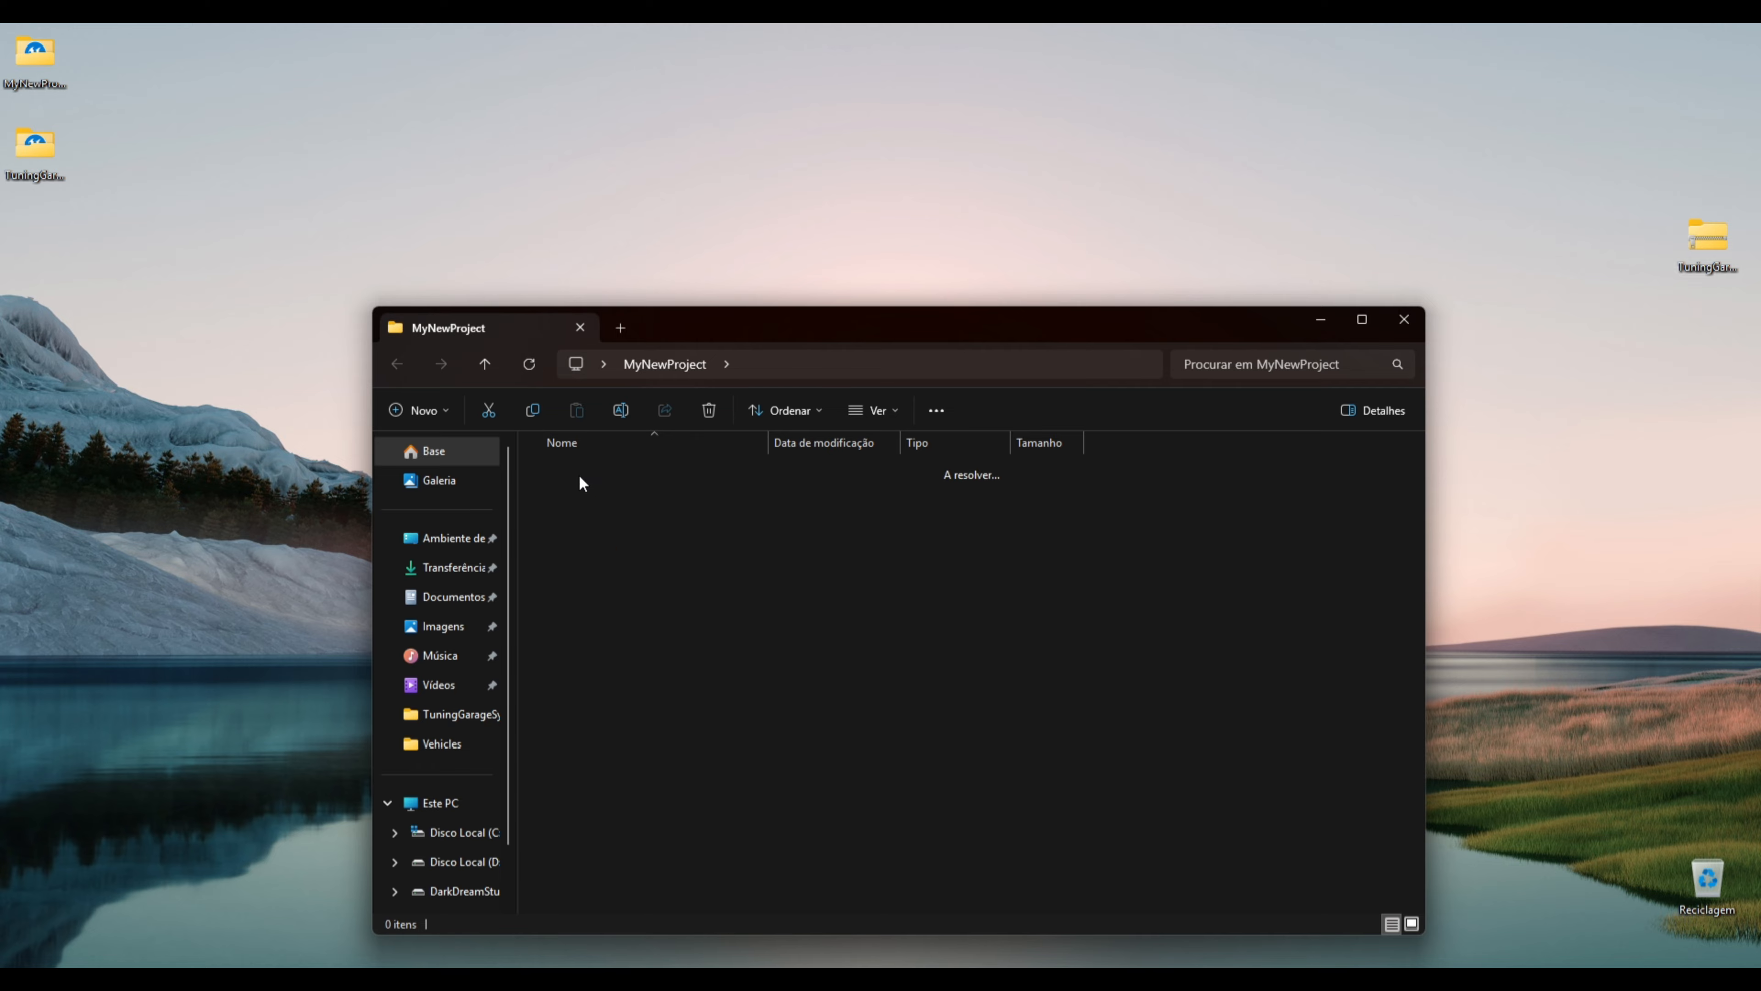
double_click(580, 475)
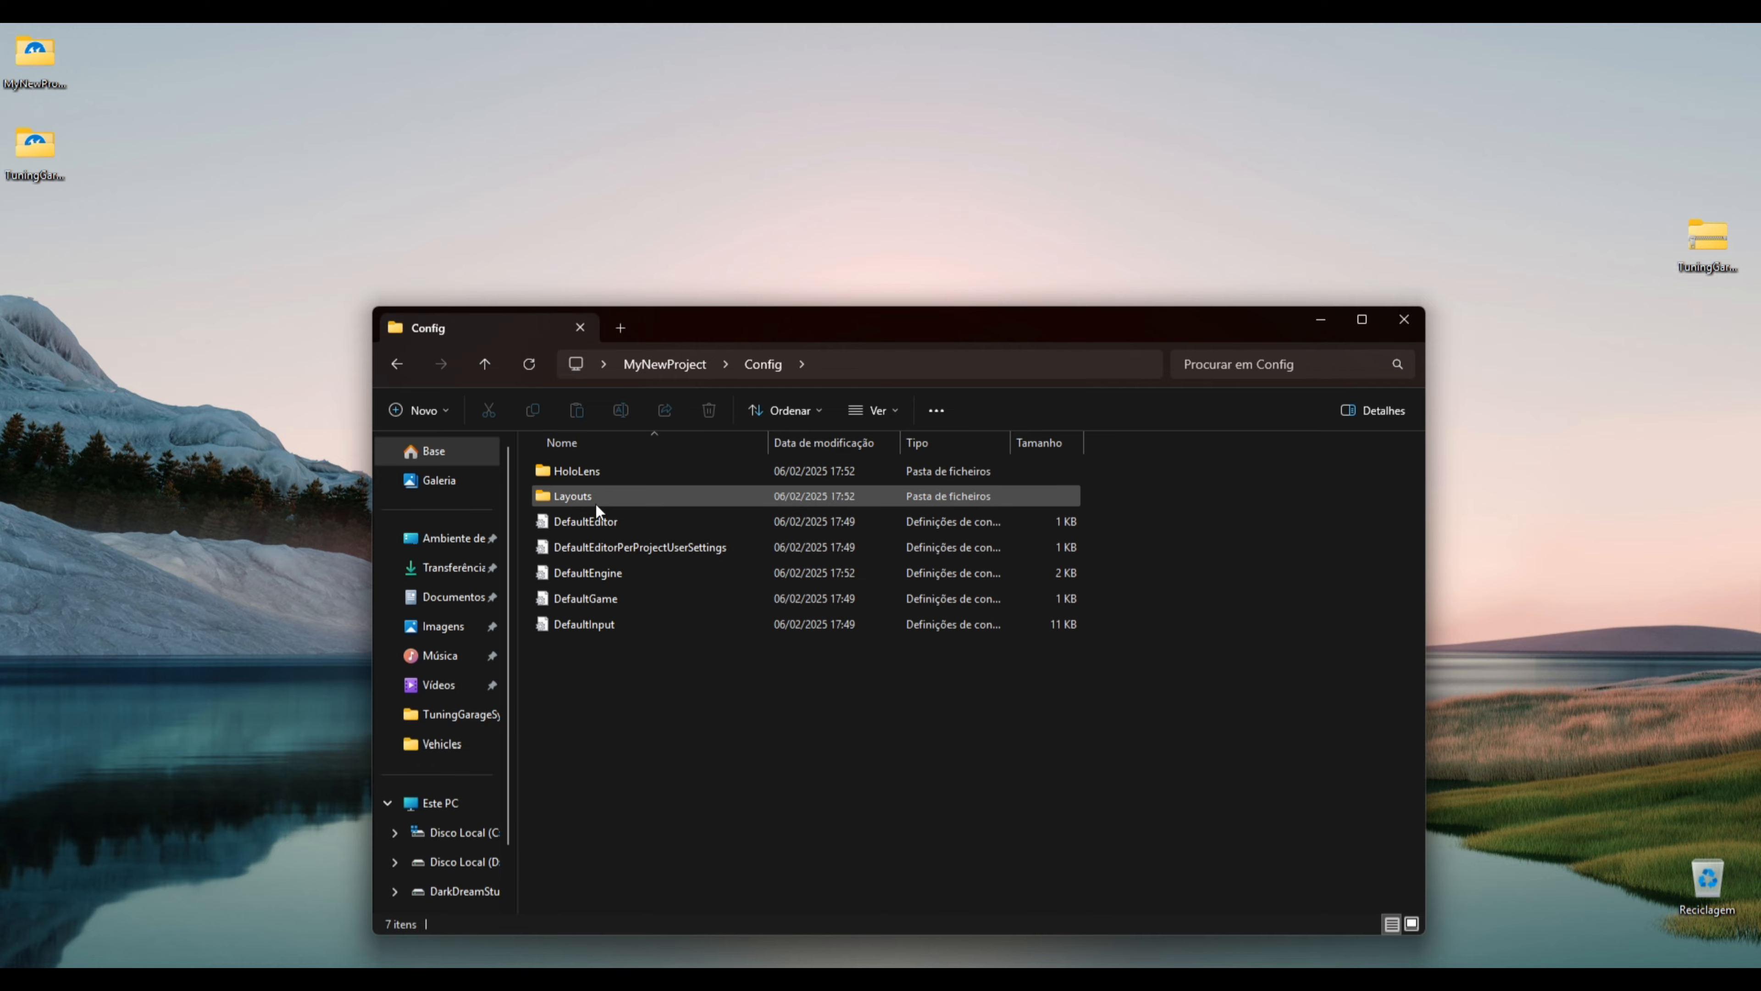
double_click(607, 625)
scroll(534, 449, down, 20)
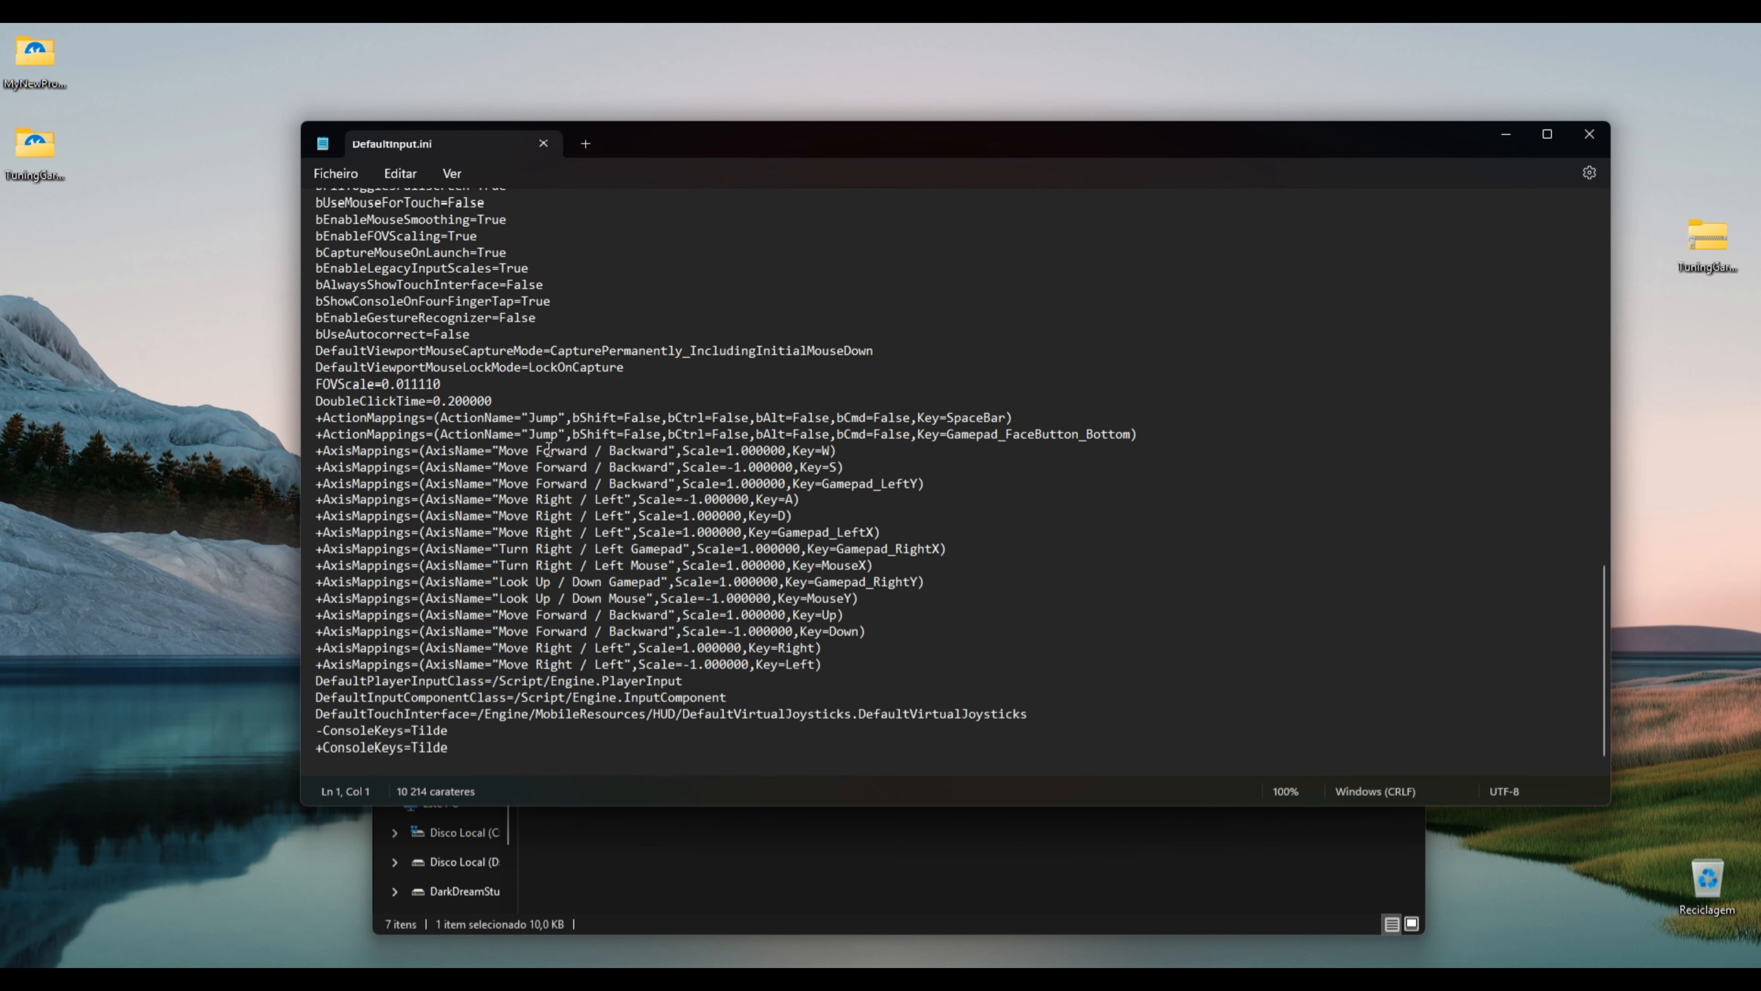
scroll(548, 449, up, 4)
scroll(550, 450, up, 15)
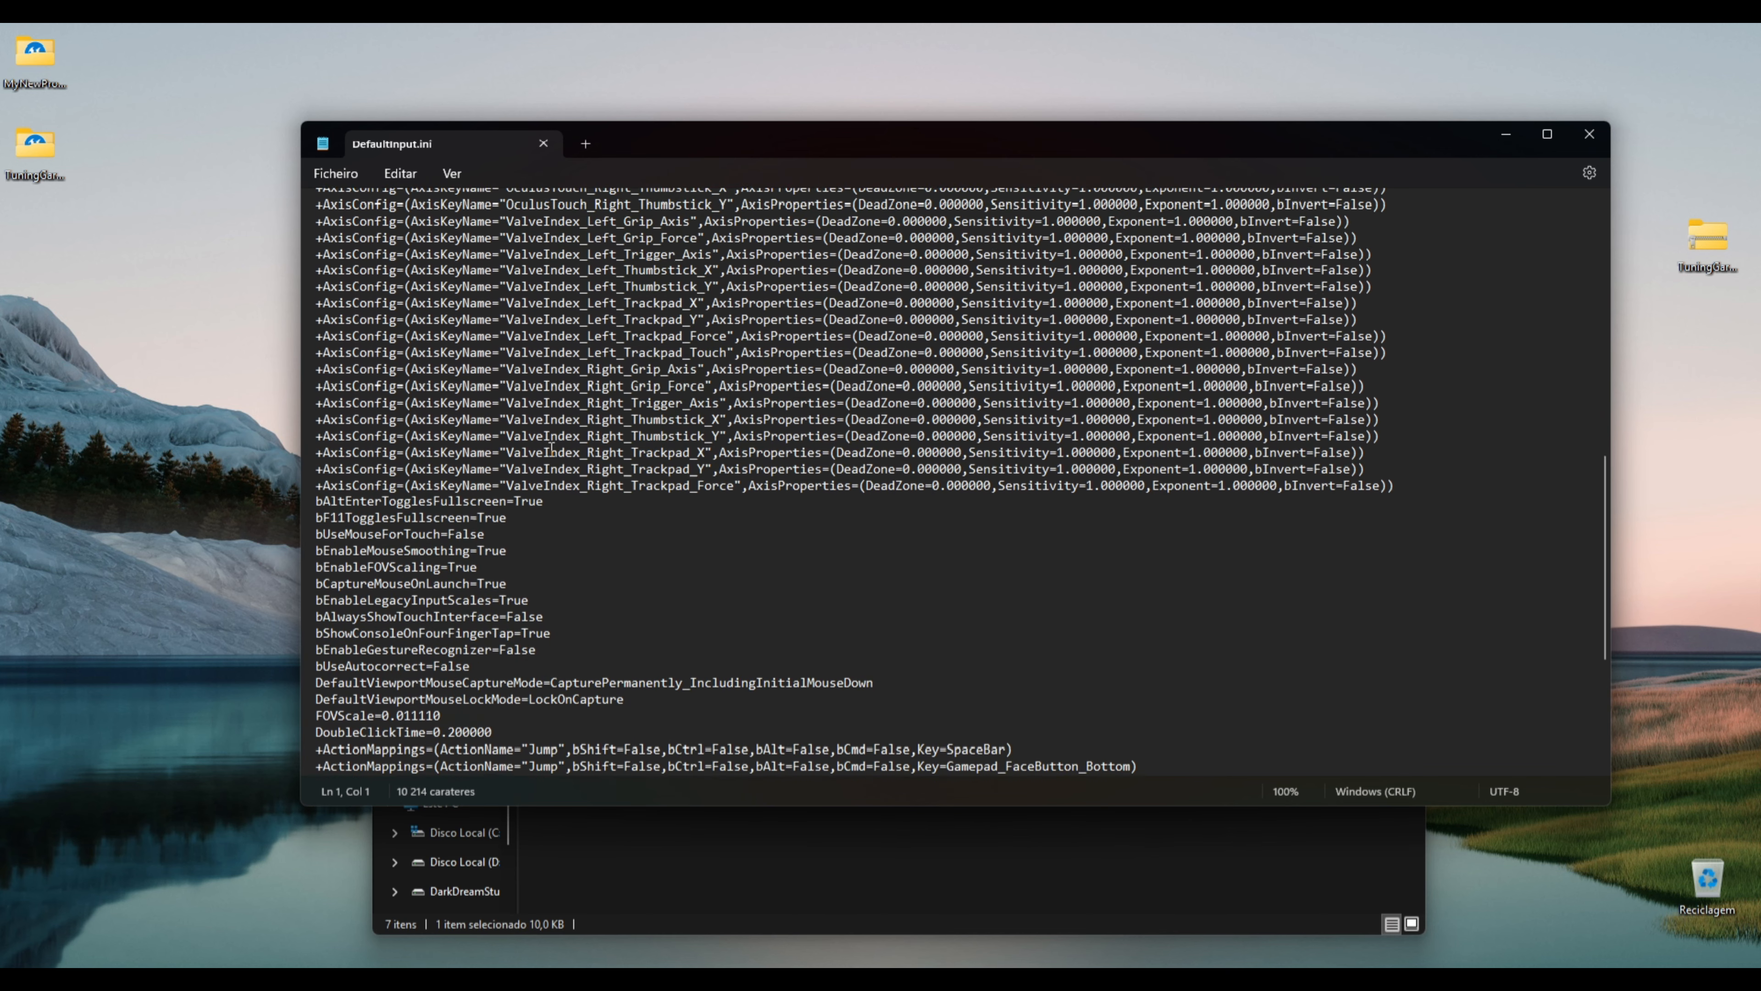
scroll(550, 450, up, 2)
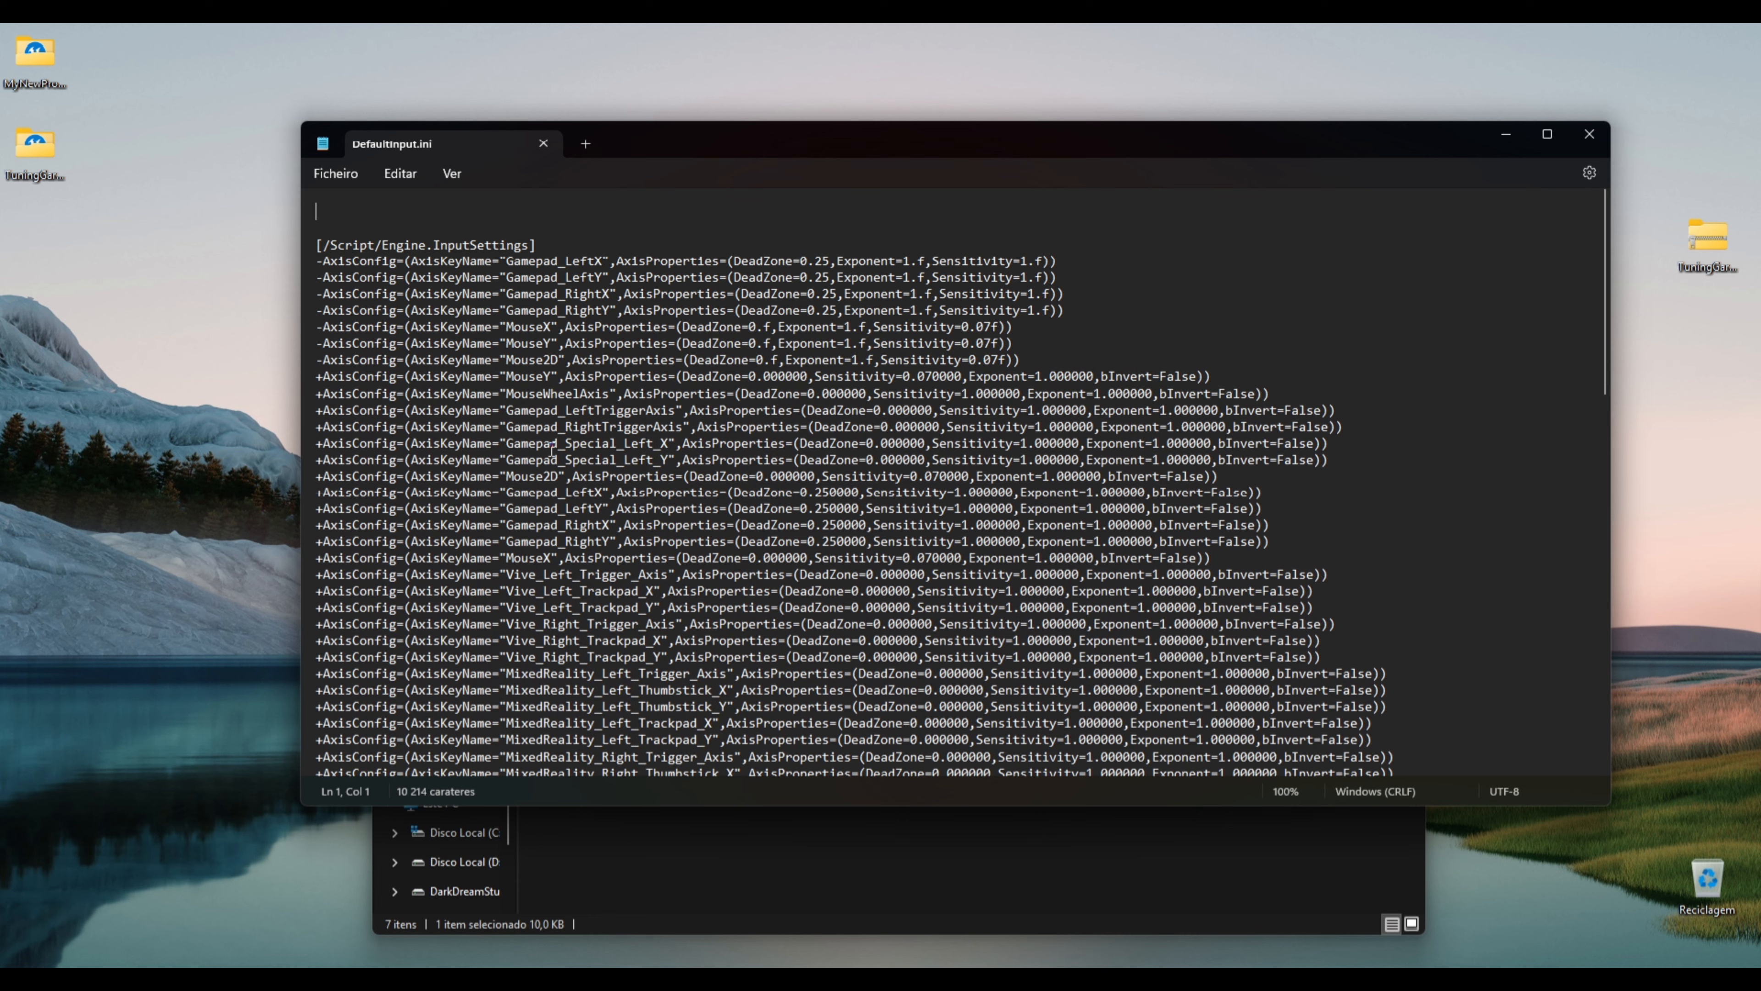
scroll(551, 450, down, 8)
scroll(554, 446, up, 8)
scroll(555, 446, down, 15)
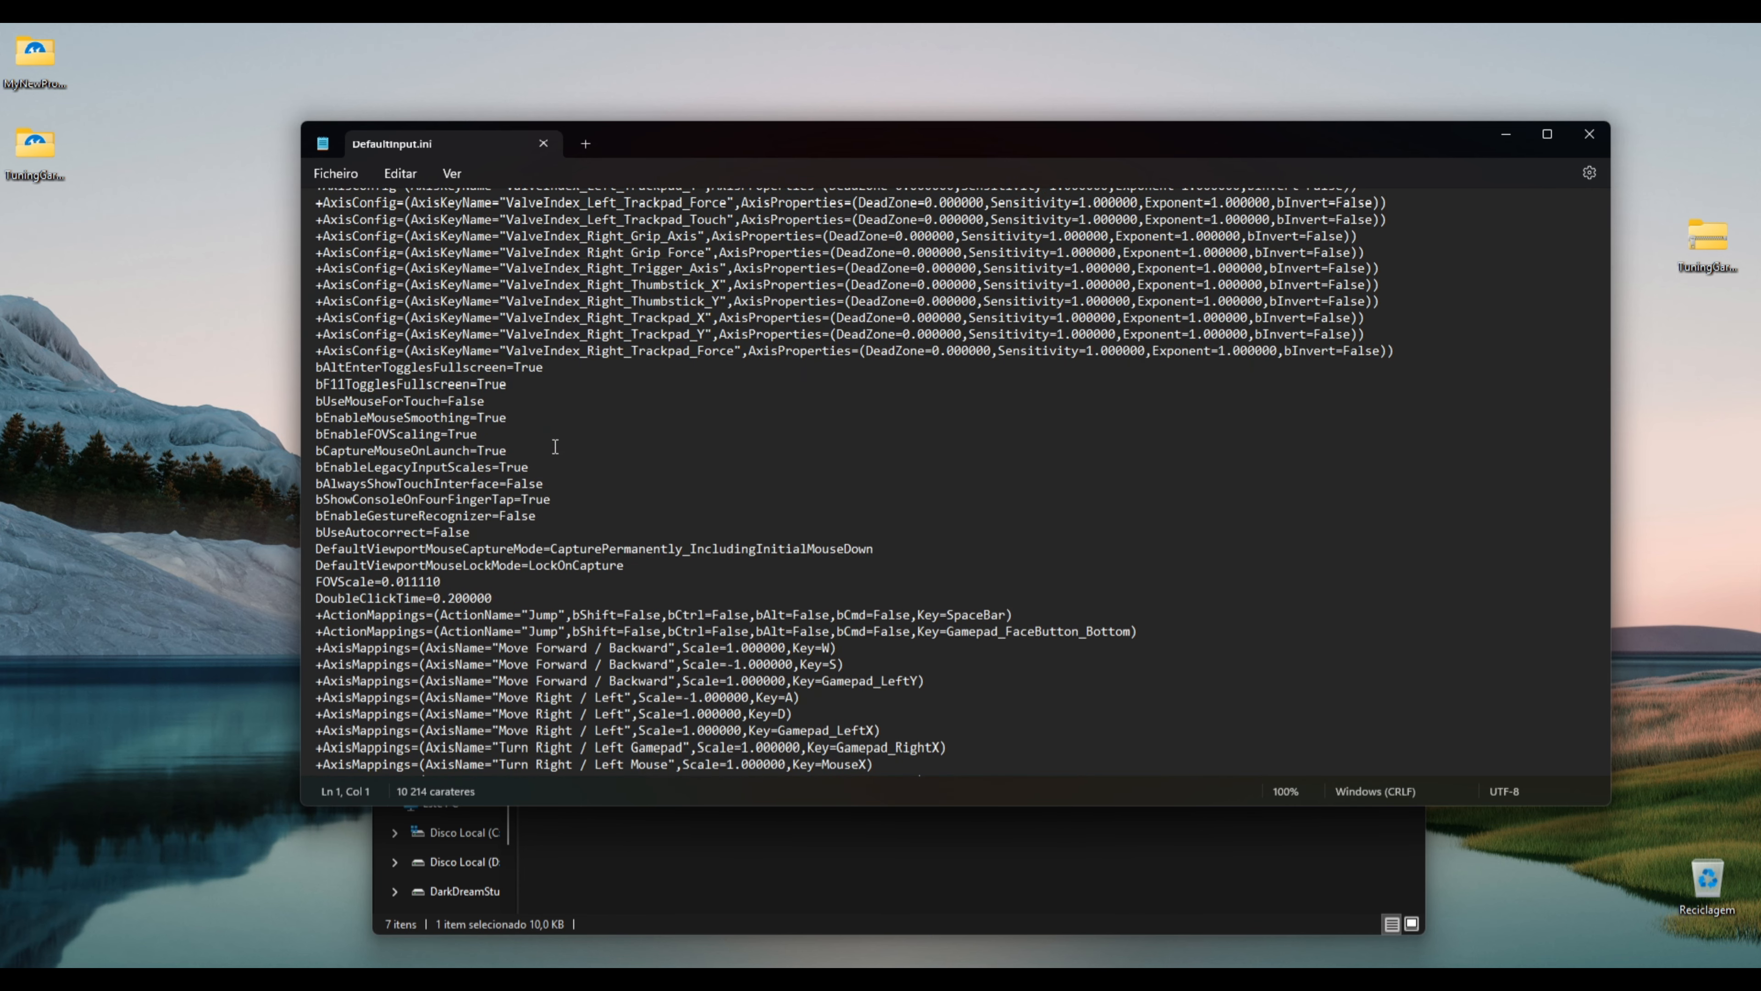
scroll(555, 446, down, 4)
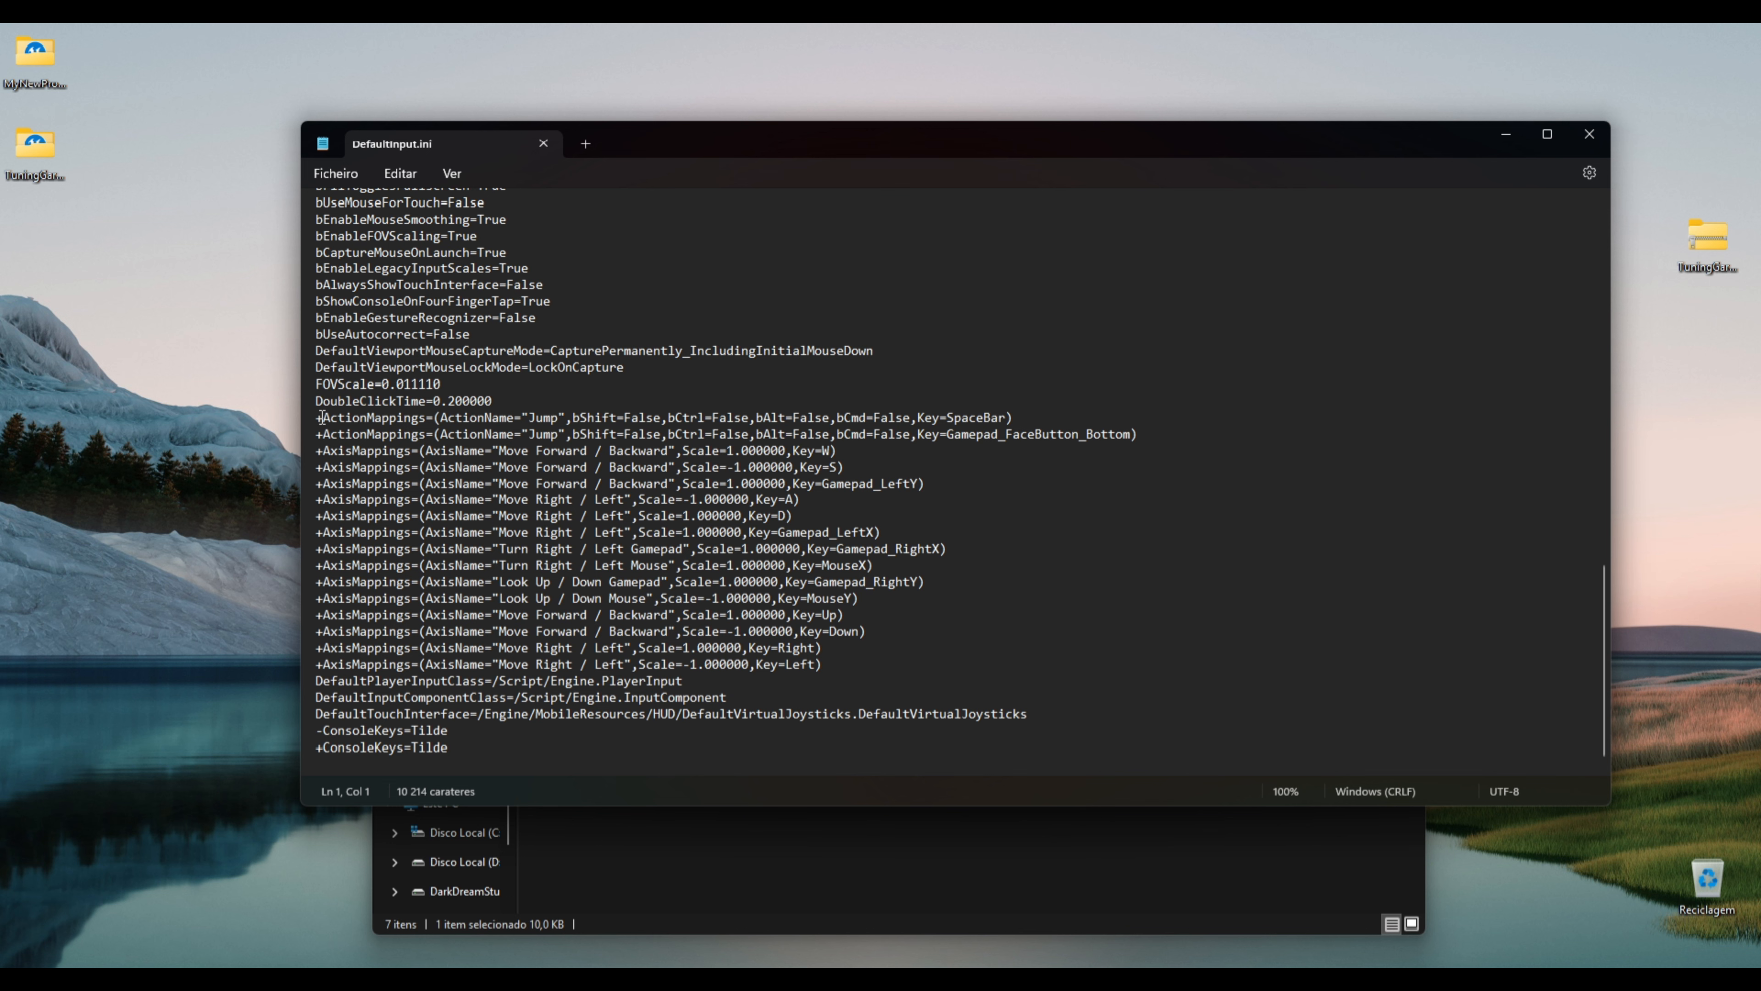
Replace all ActionMappings and AxisMappings lines in MyNewProject's DefaultInput.ini with the copied mappings, save the file and close it
drag(317, 417, 472, 697)
drag(756, 683, 759, 667)
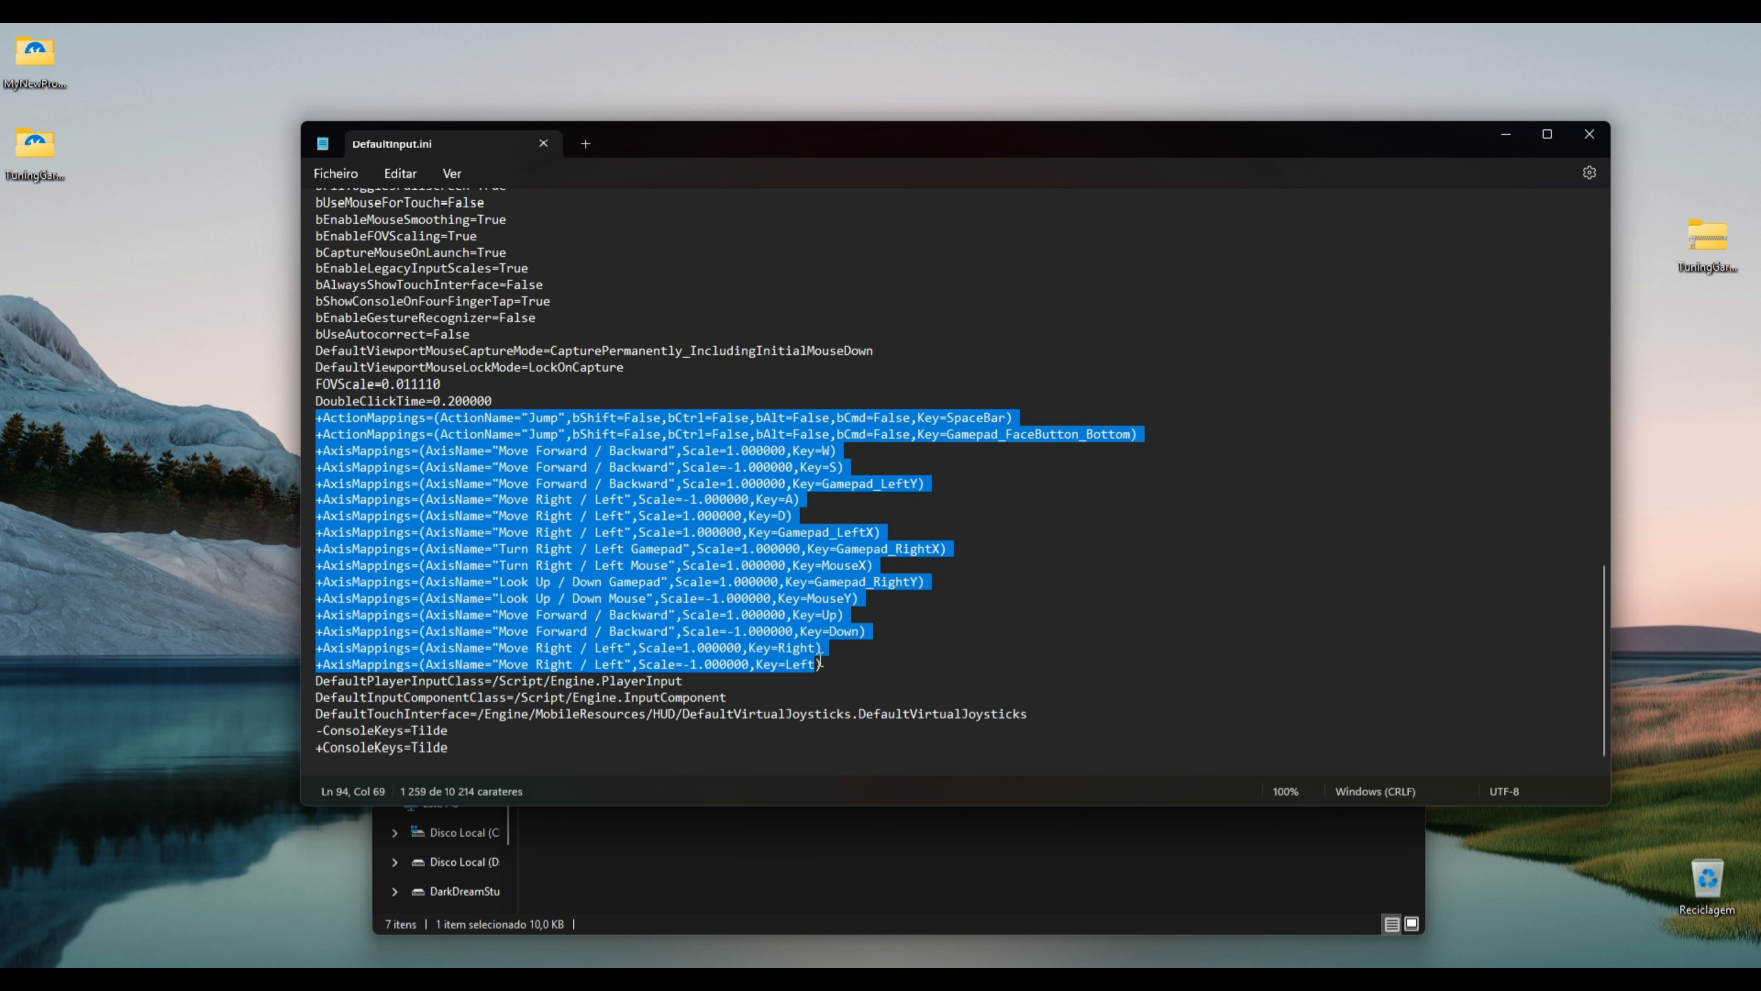
key(ctrl+v)
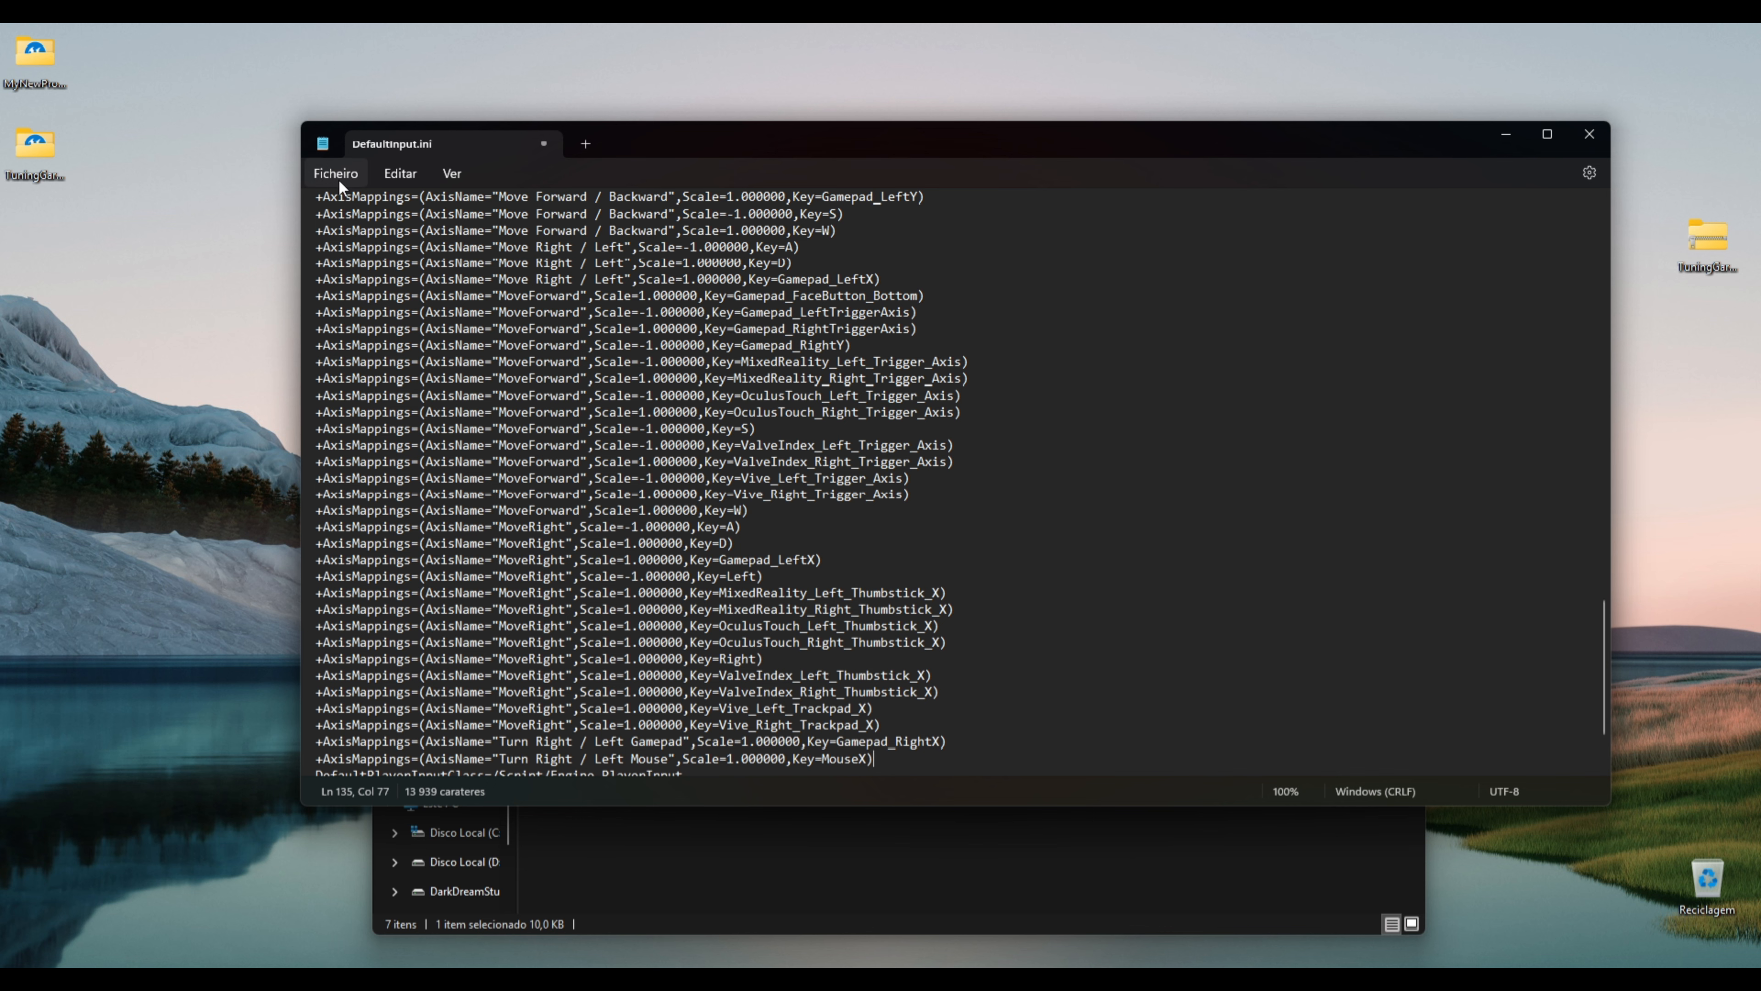
click(337, 174)
click(354, 301)
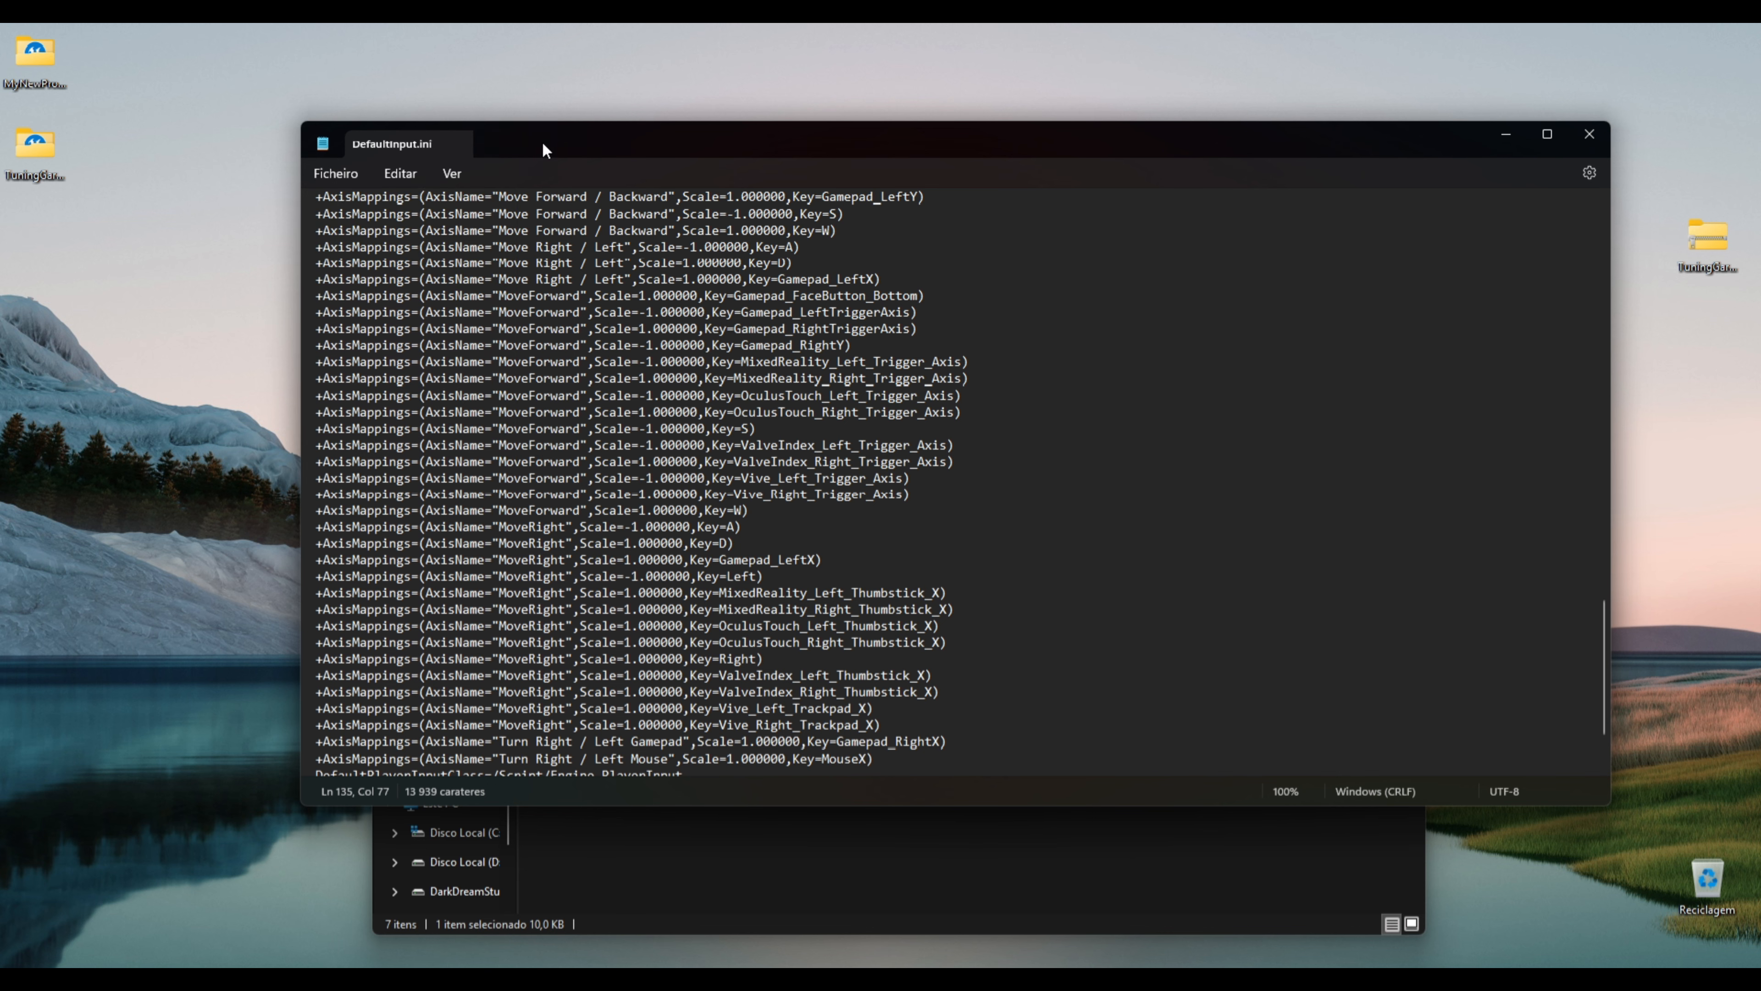
key(alt+F4)
Launch the MyNewProject Unreal project from its root folder and close the folder window
click(397, 363)
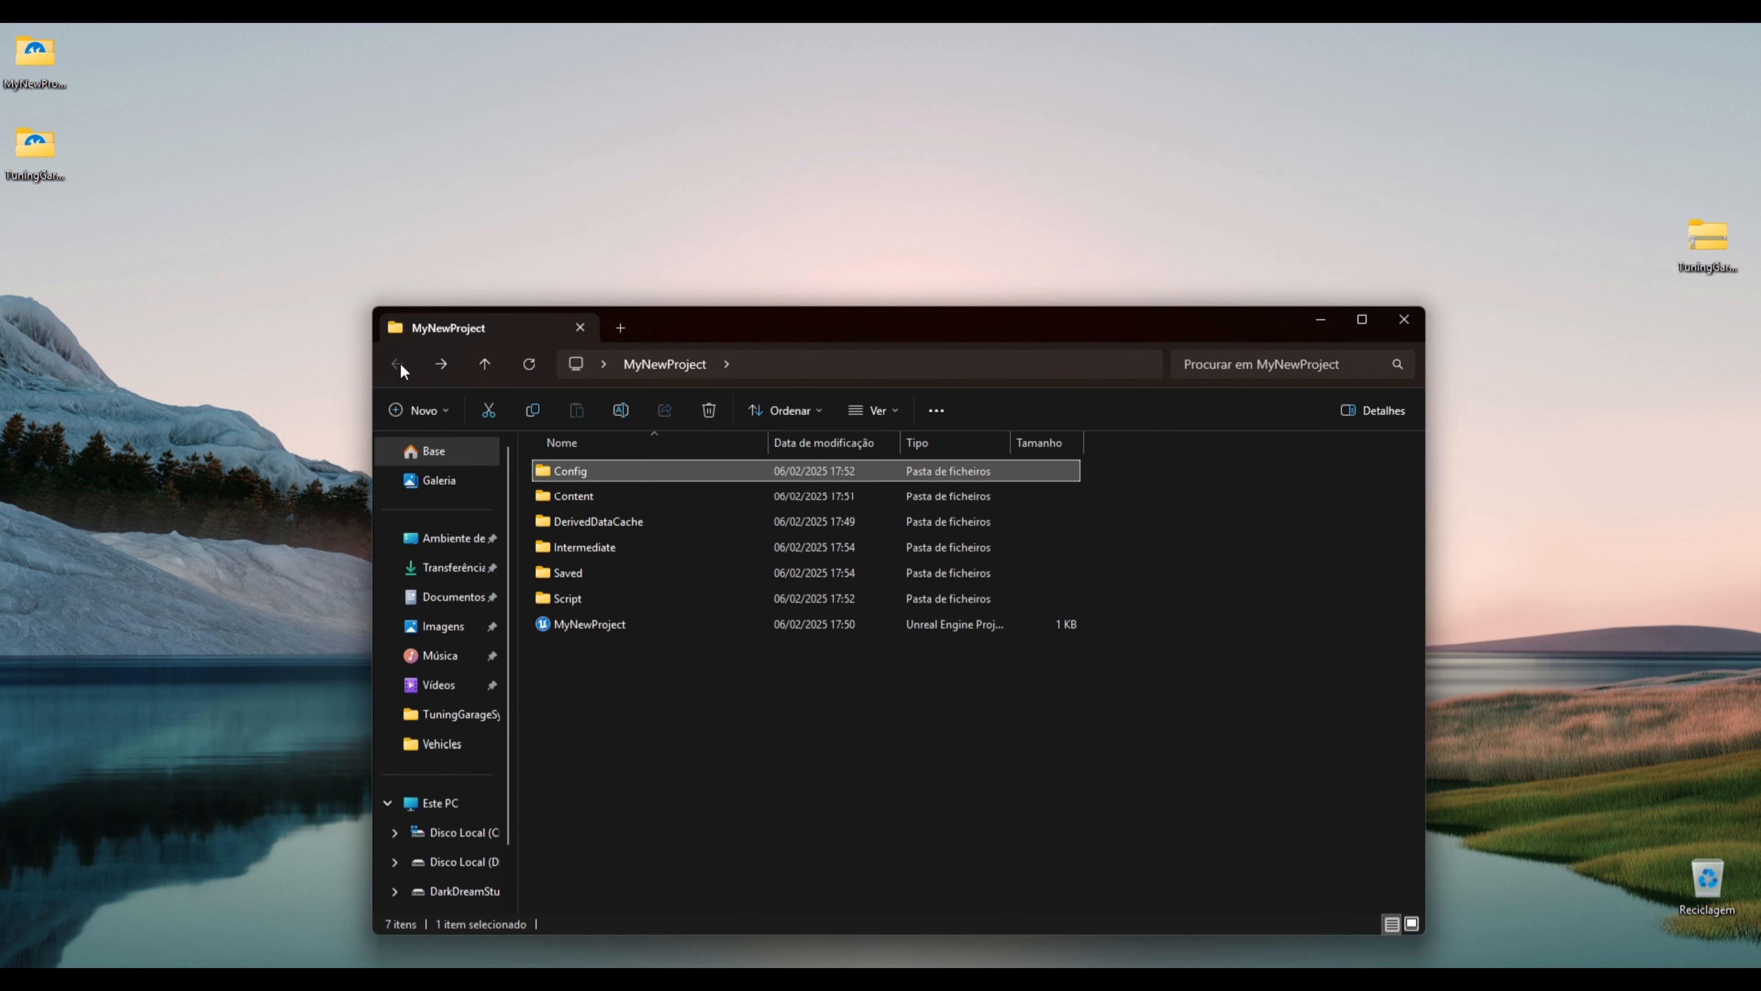
double_click(619, 632)
click(1403, 320)
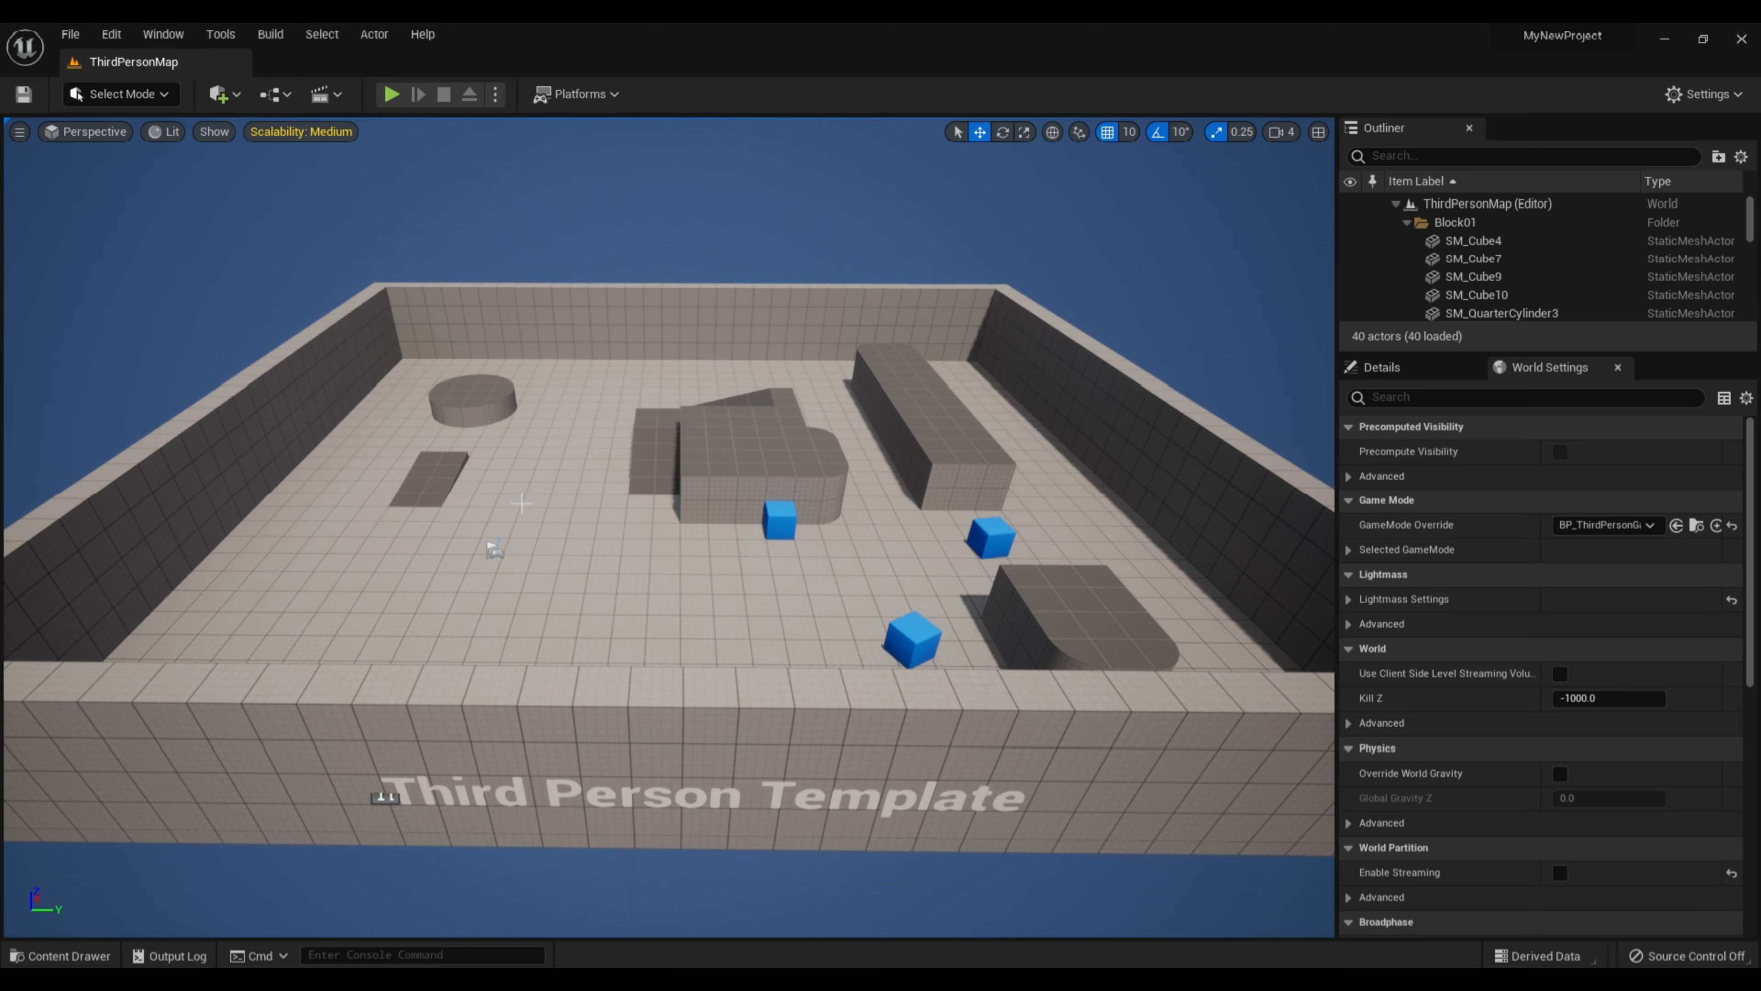
Check the InputAxis MoveRight node in BP_VehicleMaster's Event Graph for errors and close the blueprint
click(69, 956)
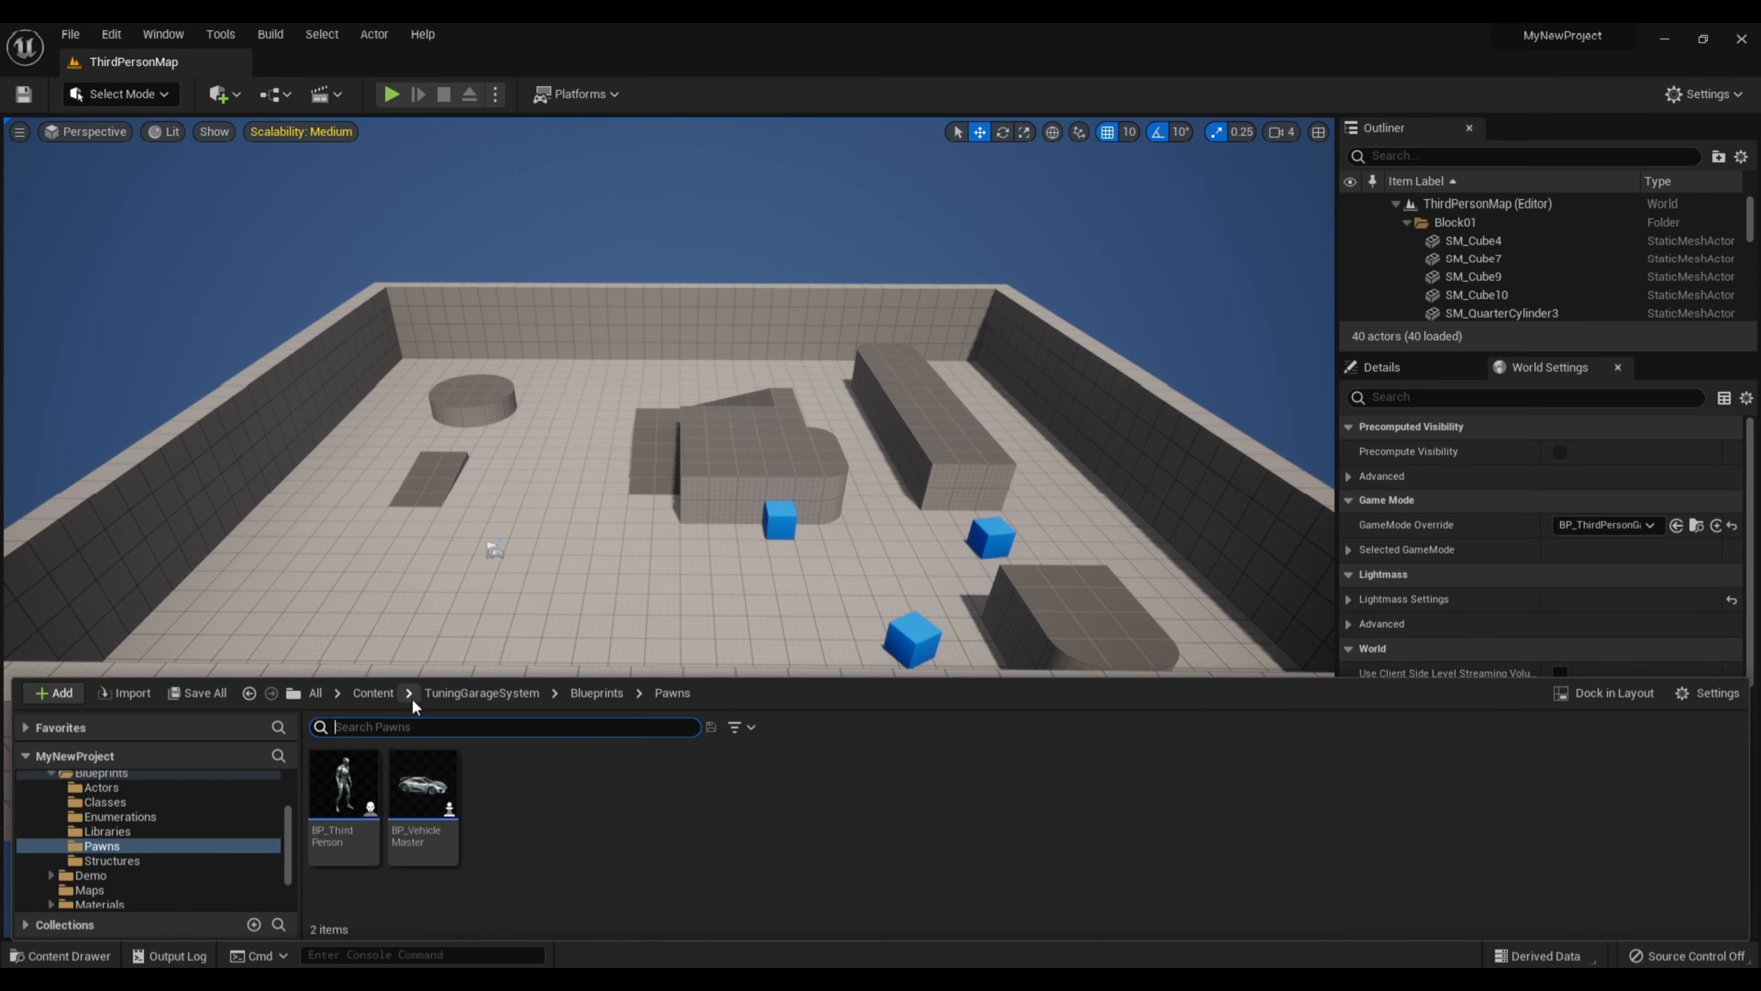
double_click(423, 787)
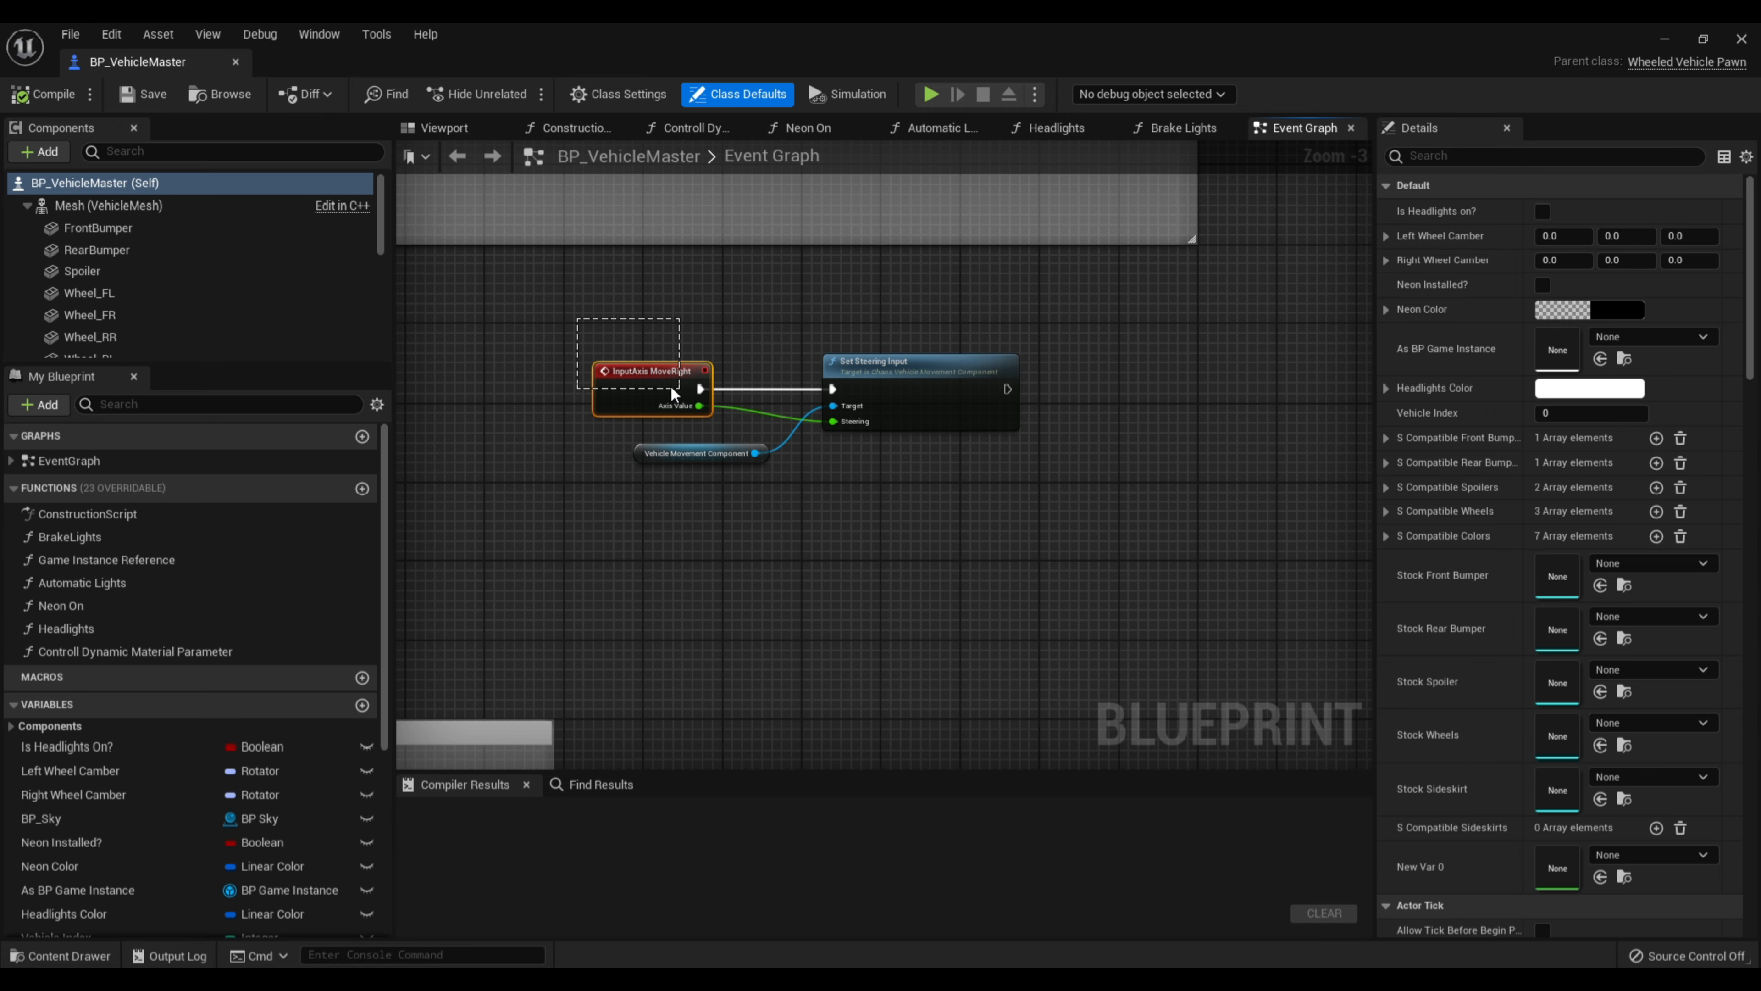
drag(669, 385, 602, 290)
right_drag(602, 291, 914, 448)
scroll(914, 448, down, 3)
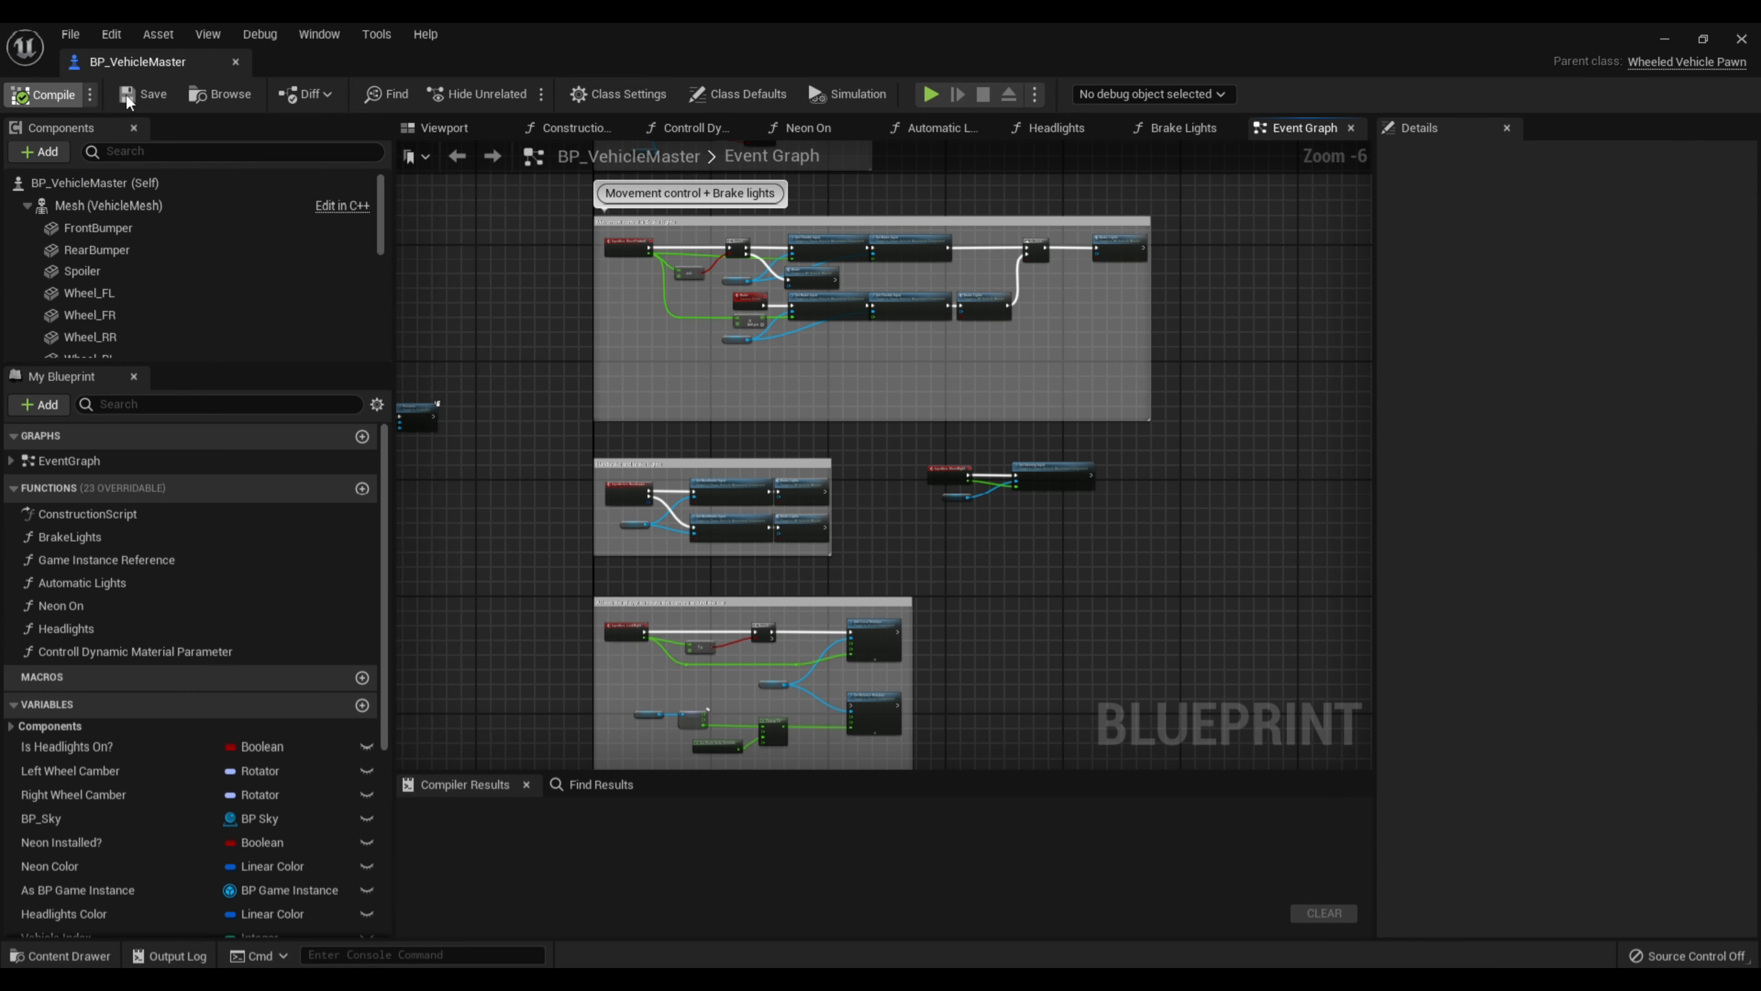
click(235, 62)
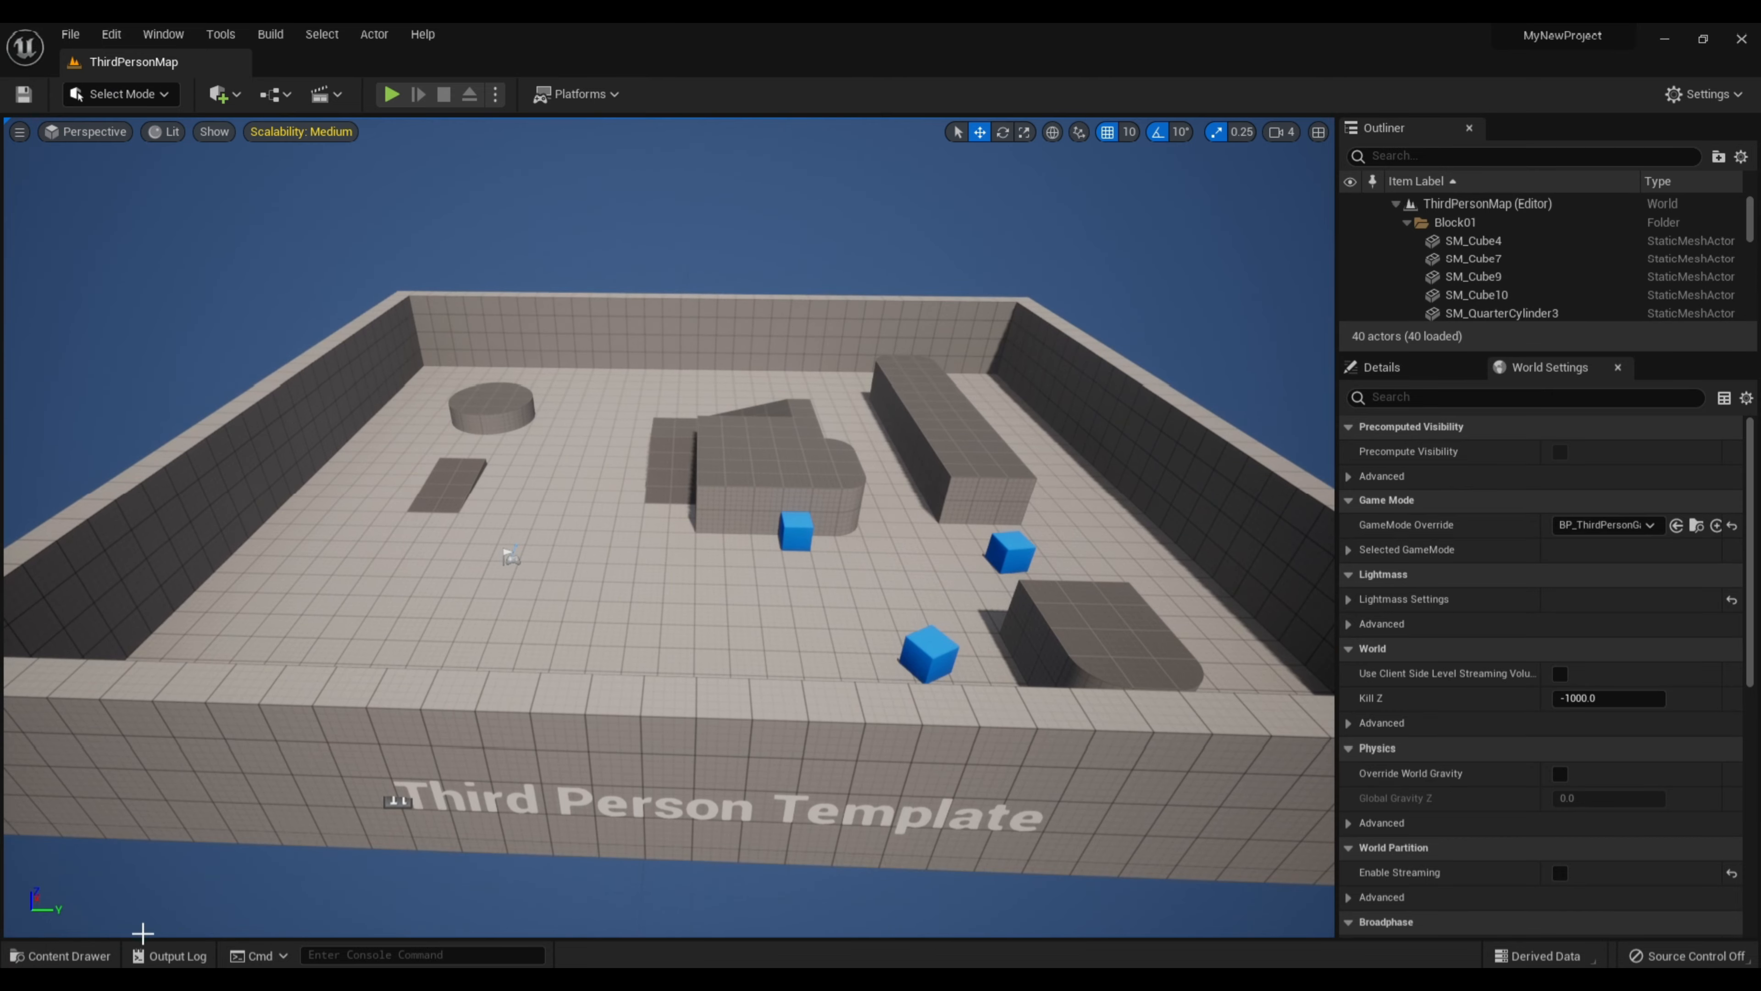
Open the Showcase level from the TuningGarageSystem Maps folder
click(62, 956)
click(374, 694)
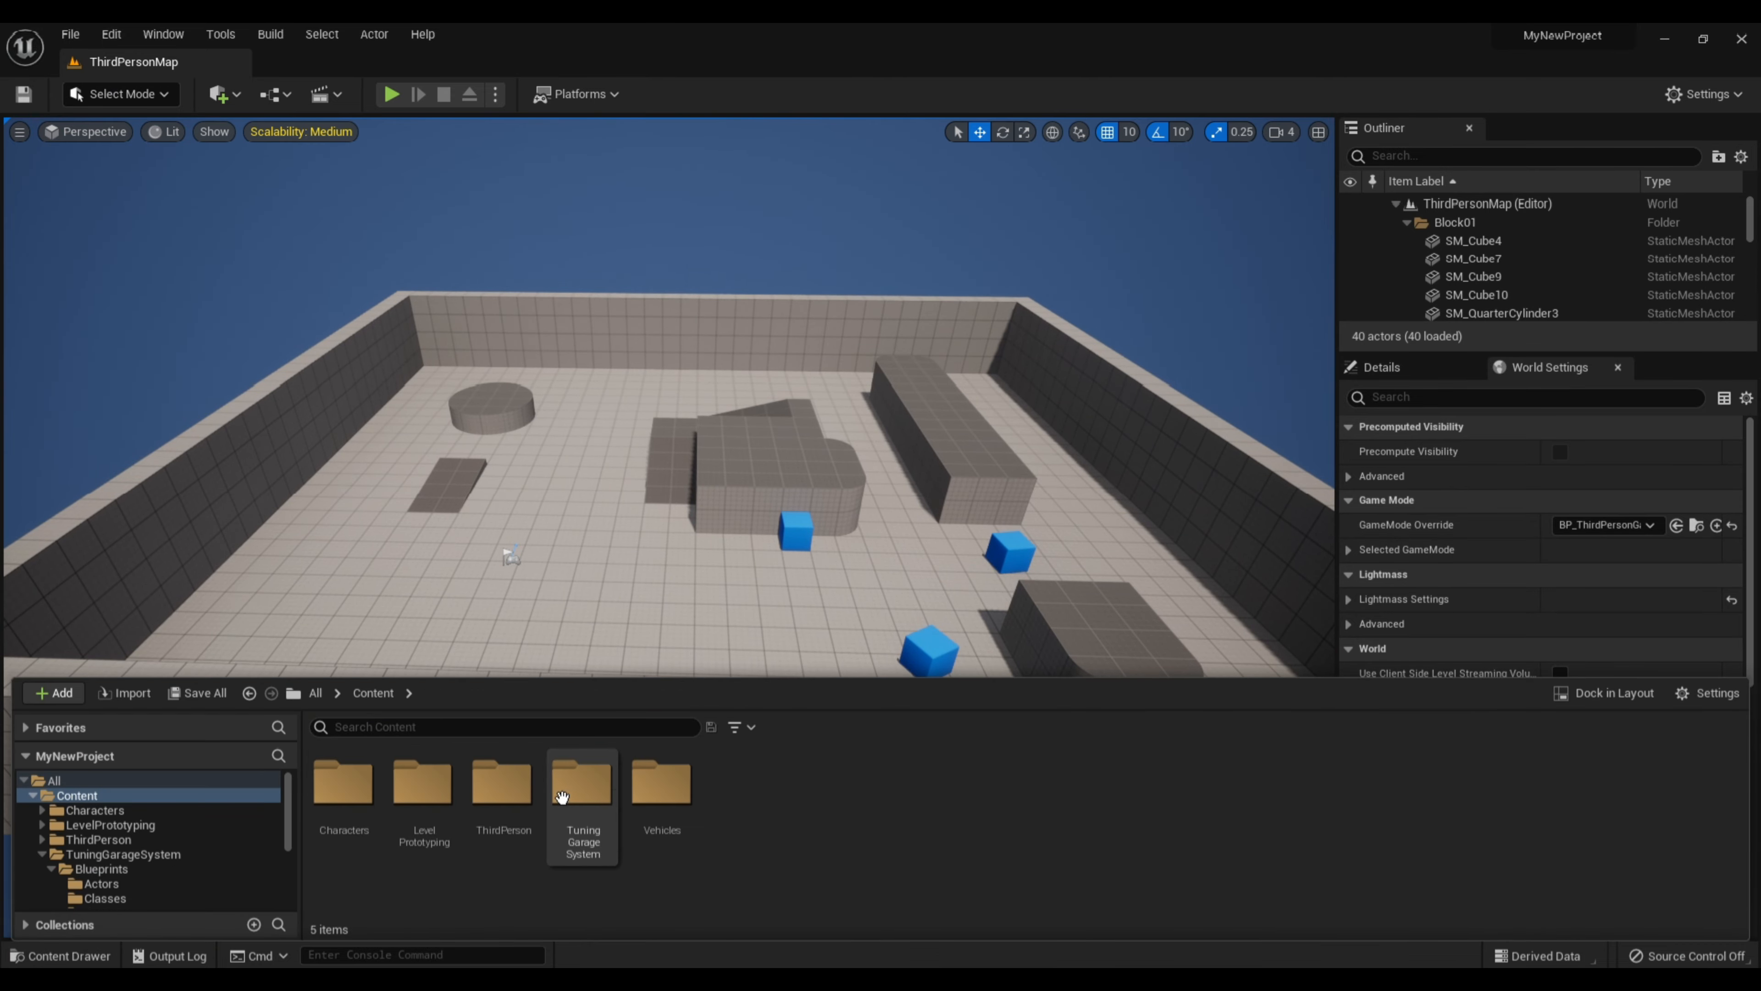
click(582, 785)
double_click(581, 785)
click(509, 787)
double_click(508, 788)
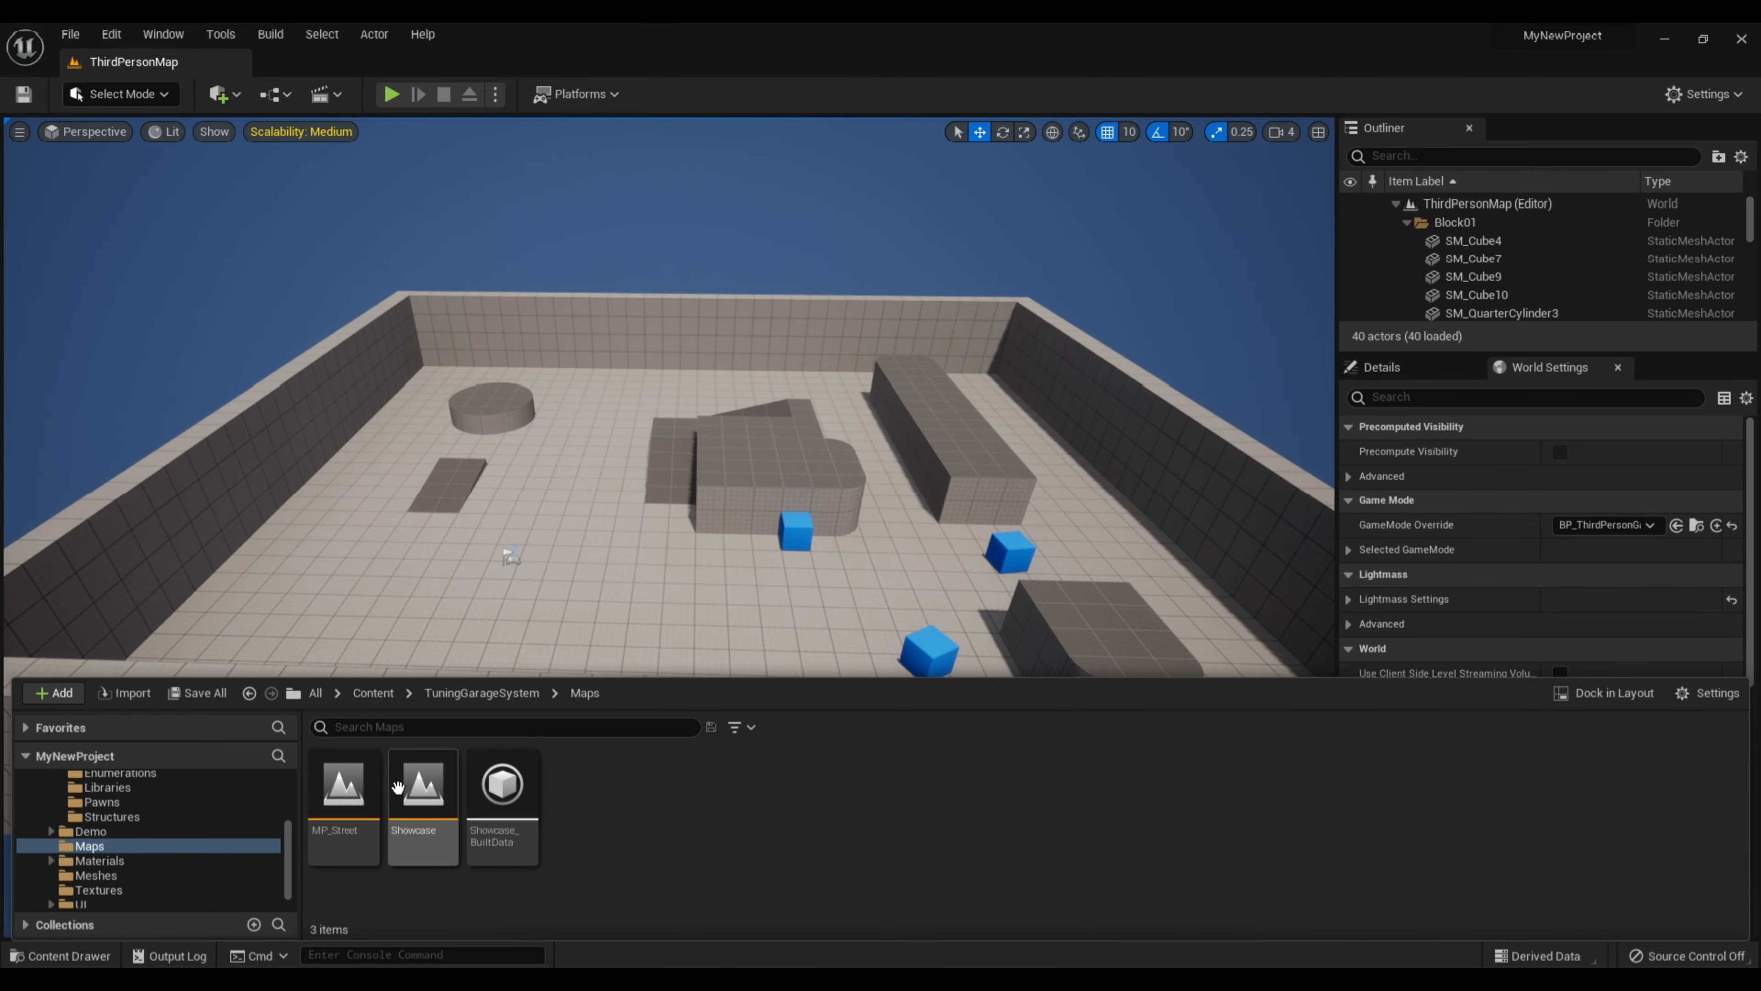
double_click(423, 791)
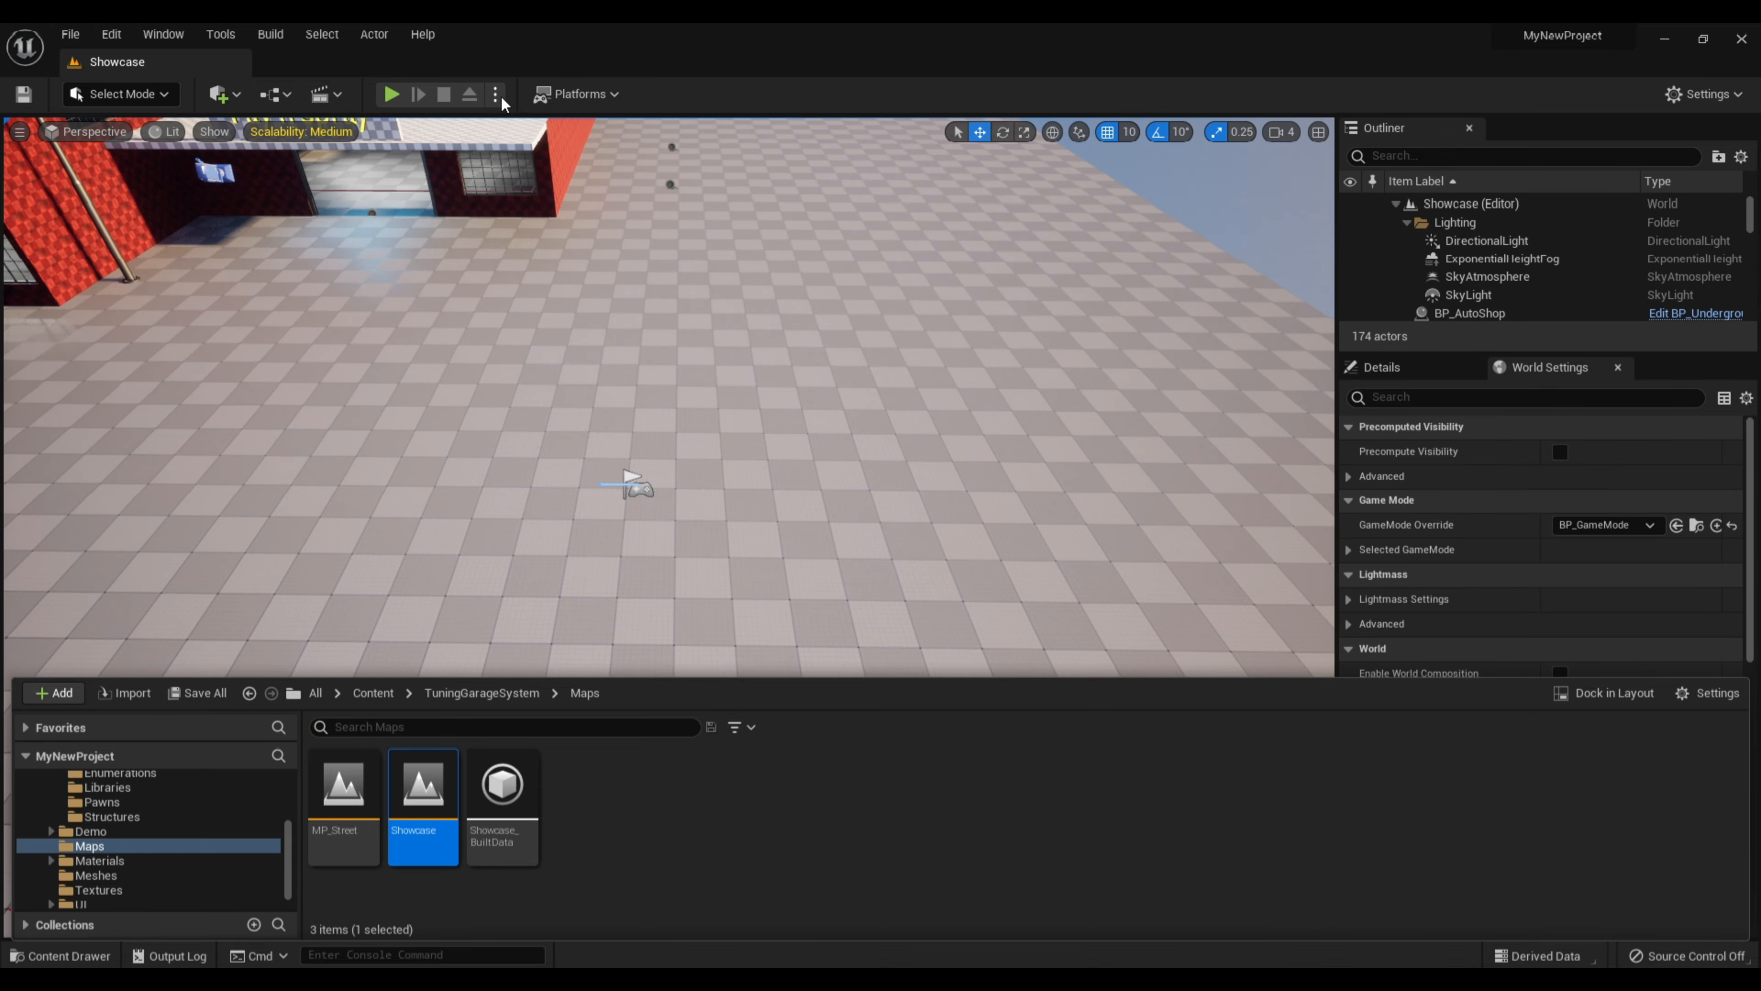
Play the Showcase level in a New Editor Window (PIE), walk the character to the parked car, and end the session
click(495, 93)
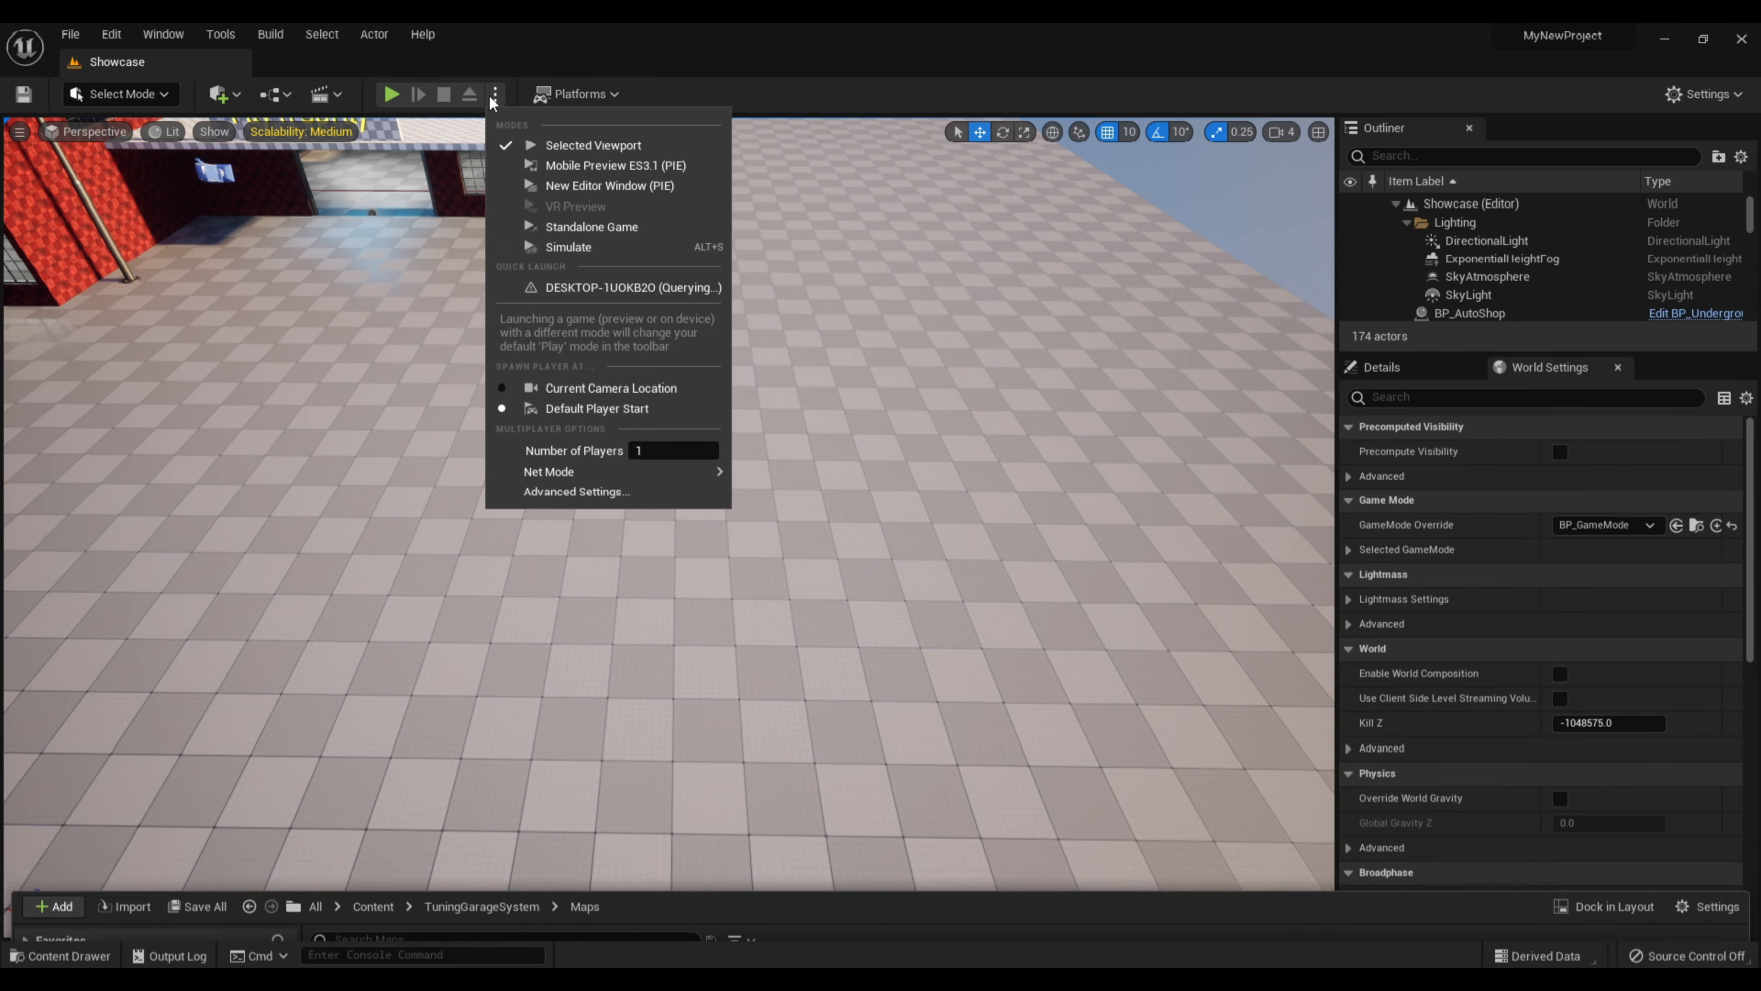
click(593, 184)
click(1413, 186)
click(1297, 243)
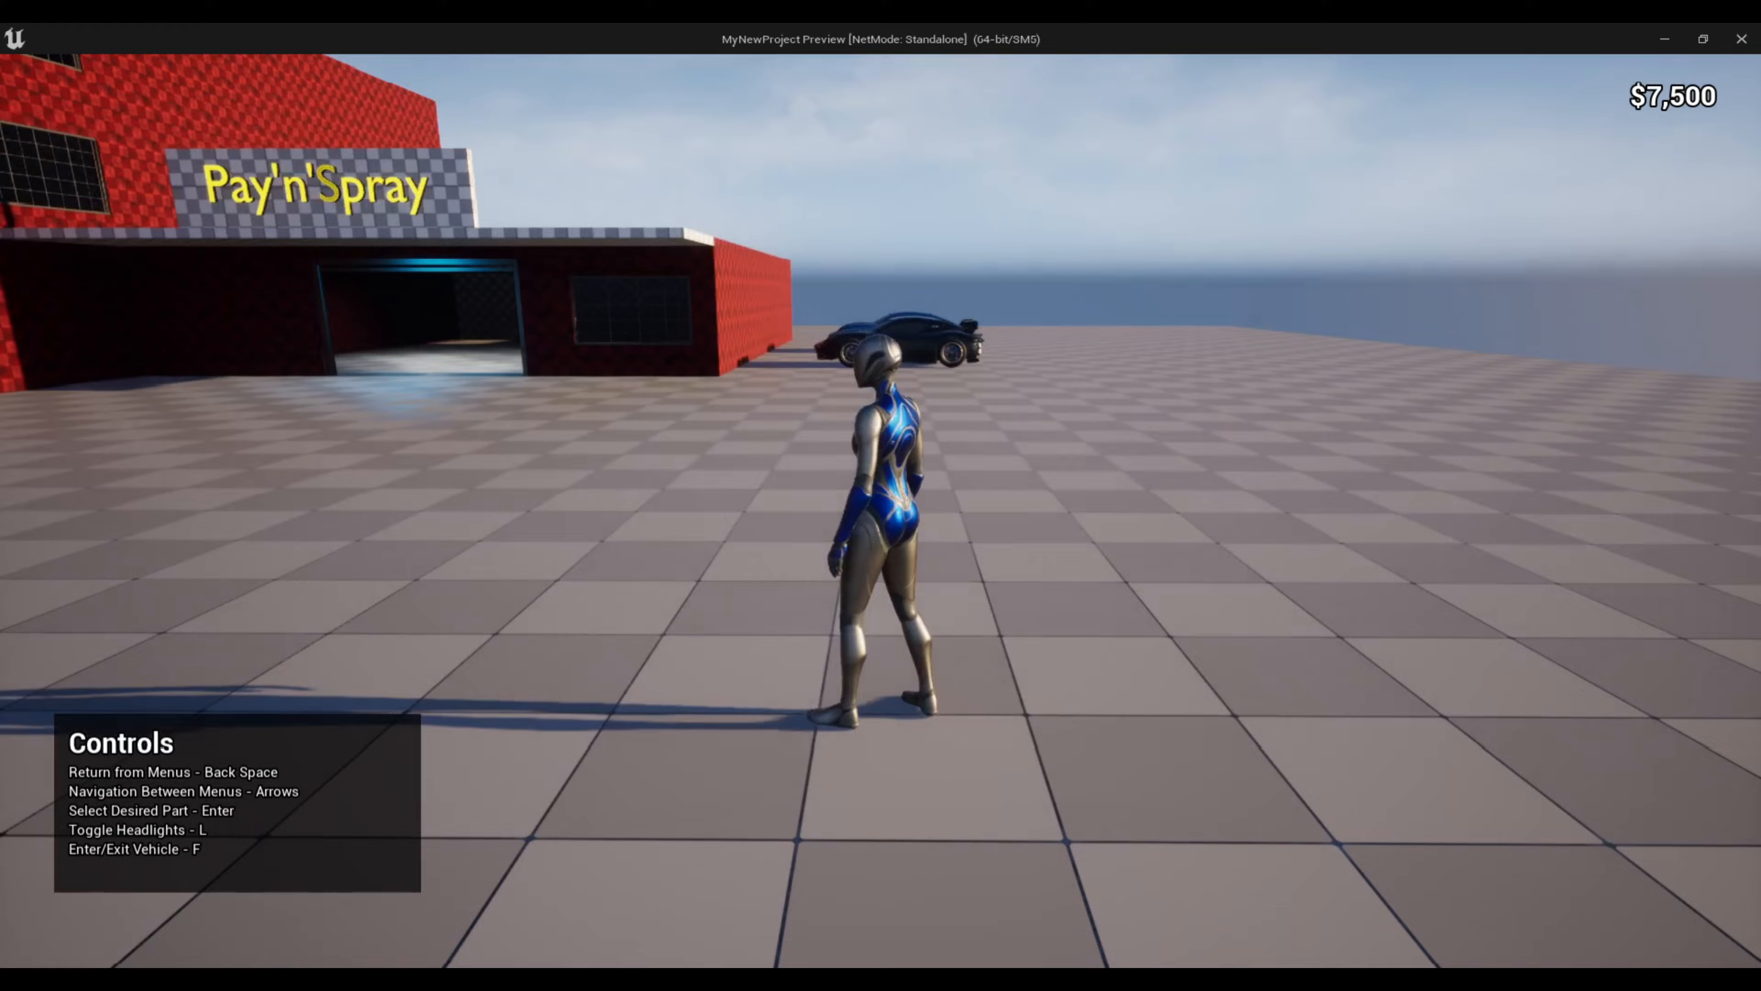
key(w)
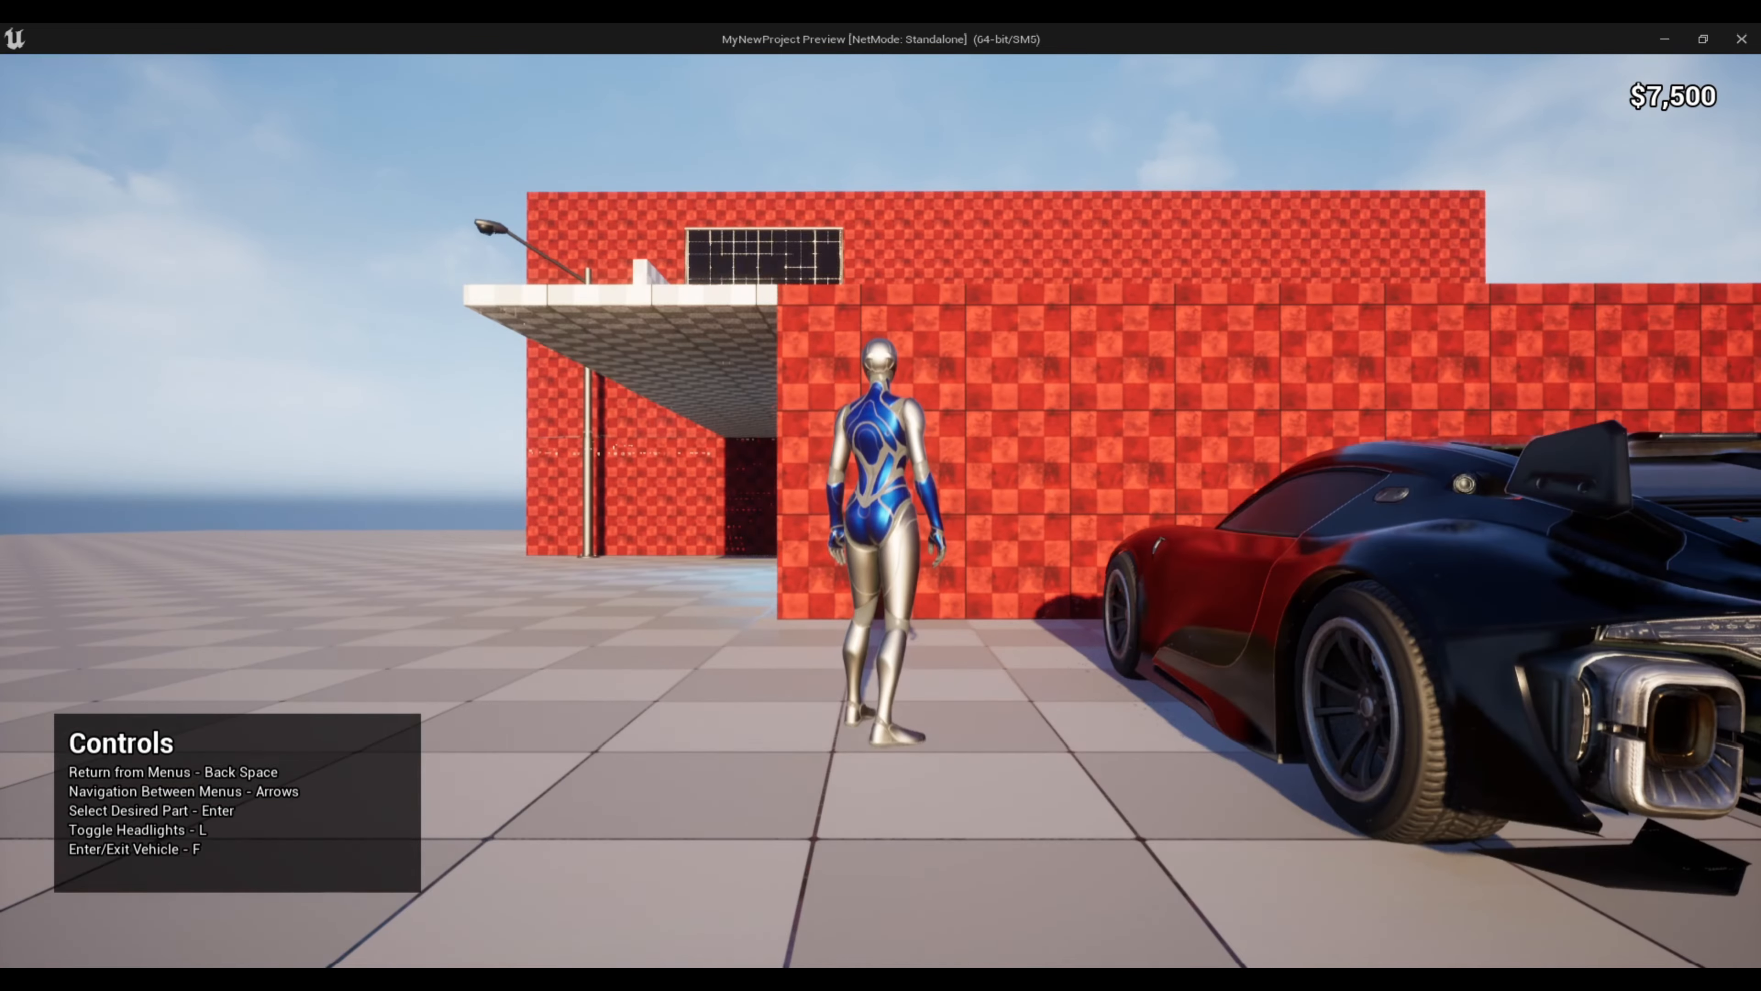
key(Escape)
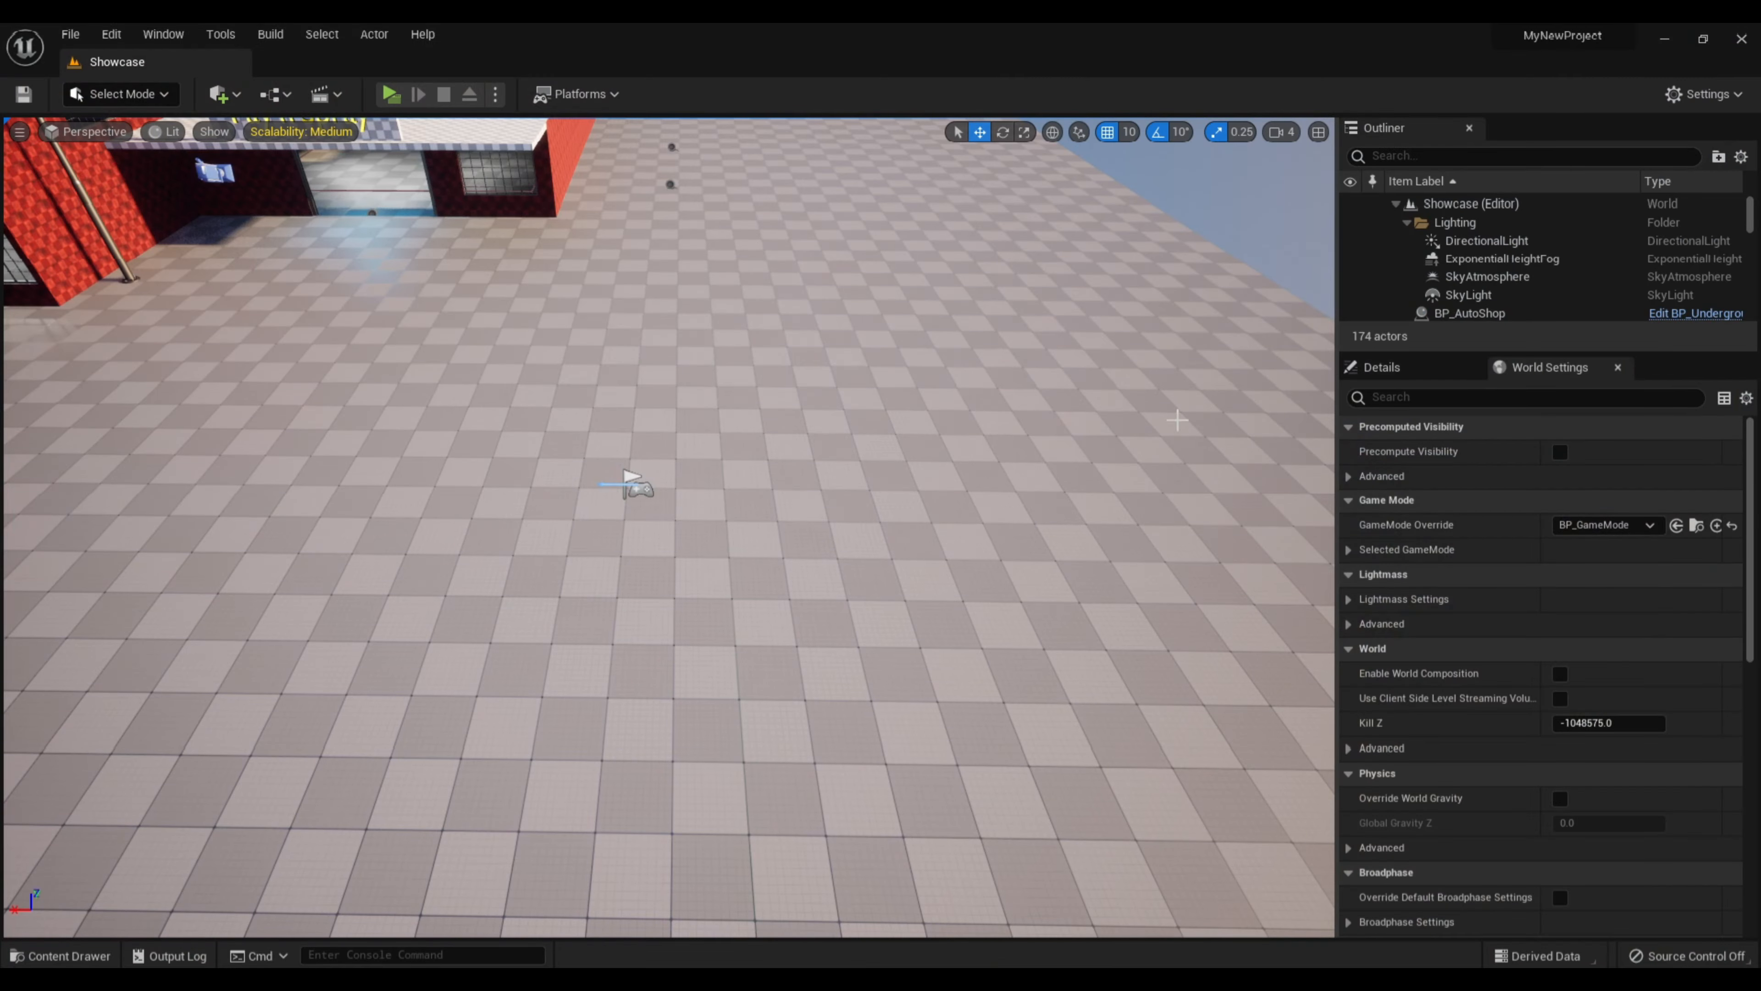
Open the BP_VehicleMaster blueprint from the TuningGarageSystem Blueprints Pawns folder and show its 3D viewport
mouse_move(1010, 427)
right_down()
mouse_move(895, 347)
mouse_move(1082, 378)
right_up()
key(w)
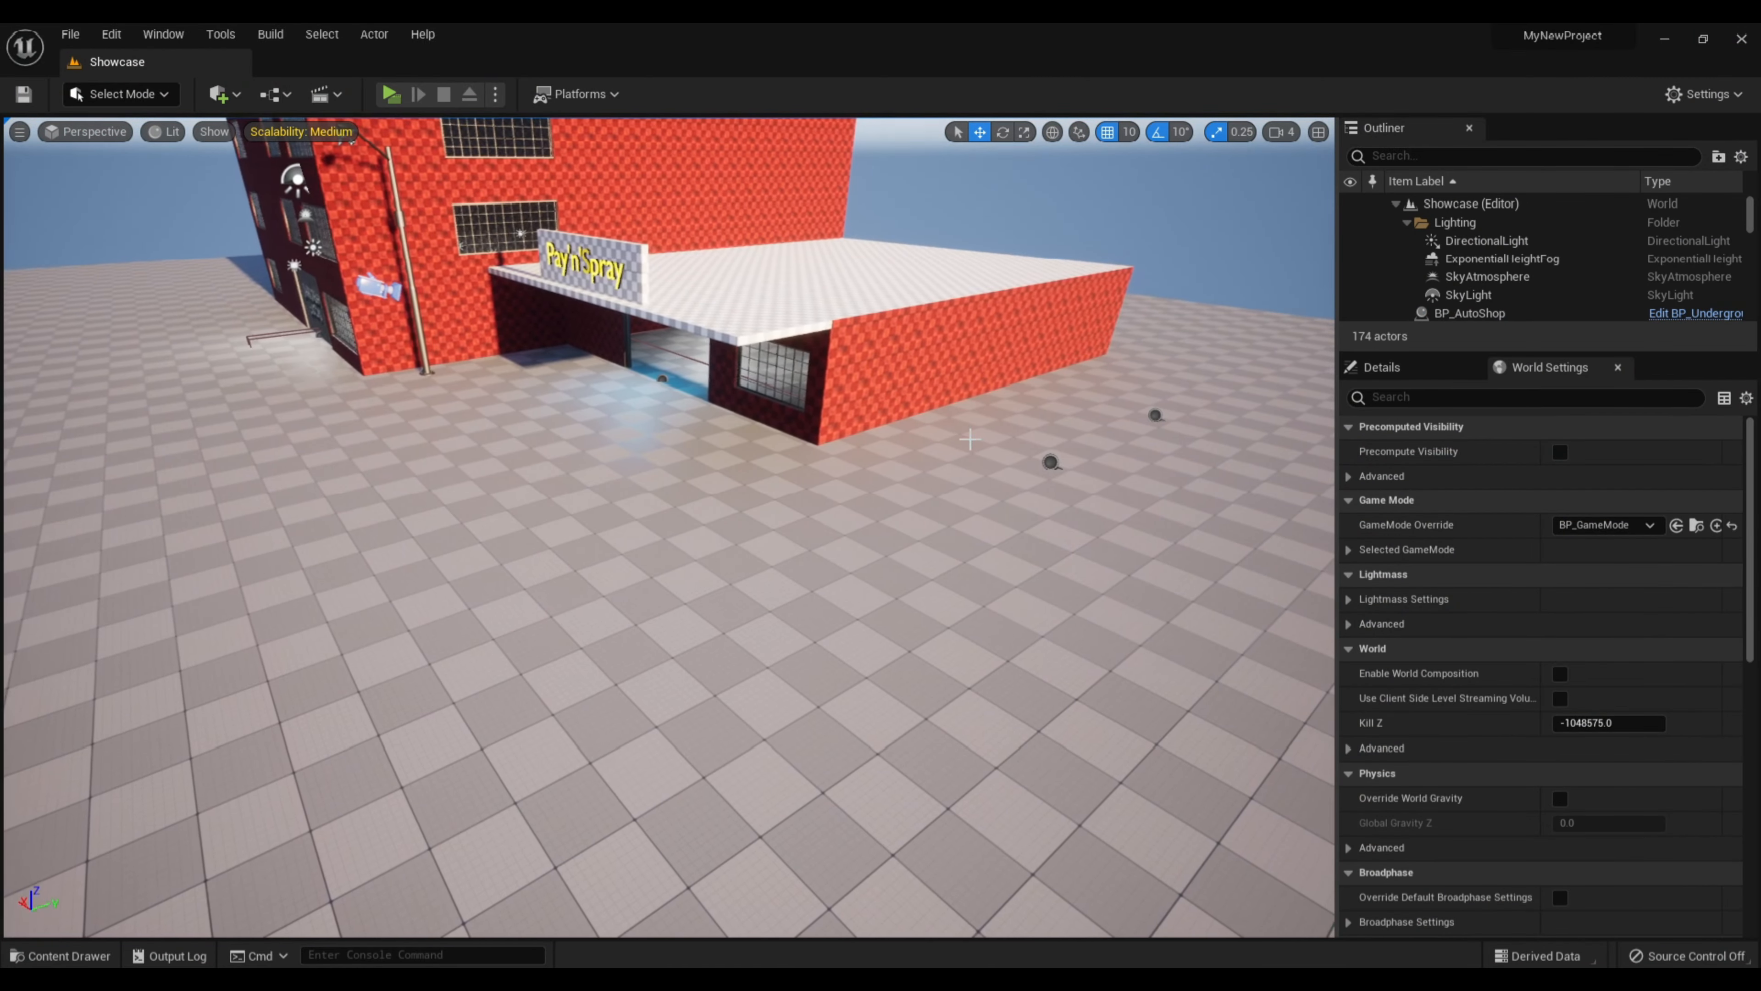
click(86, 954)
click(372, 692)
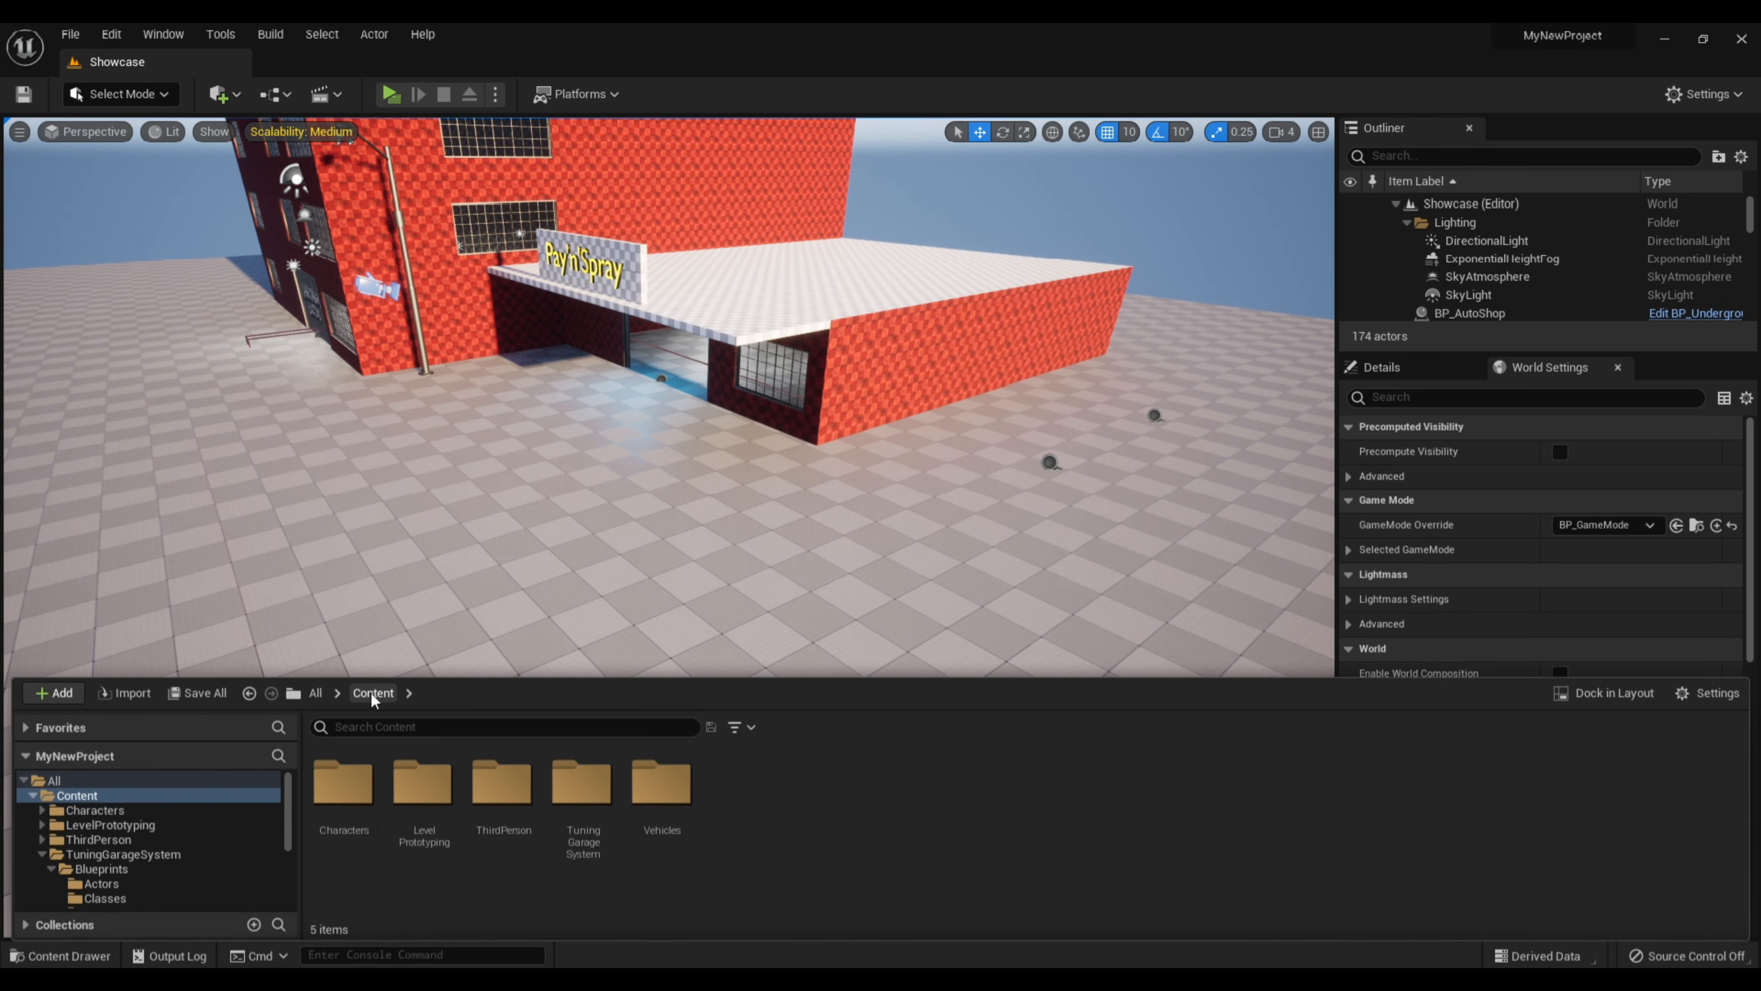
double_click(582, 787)
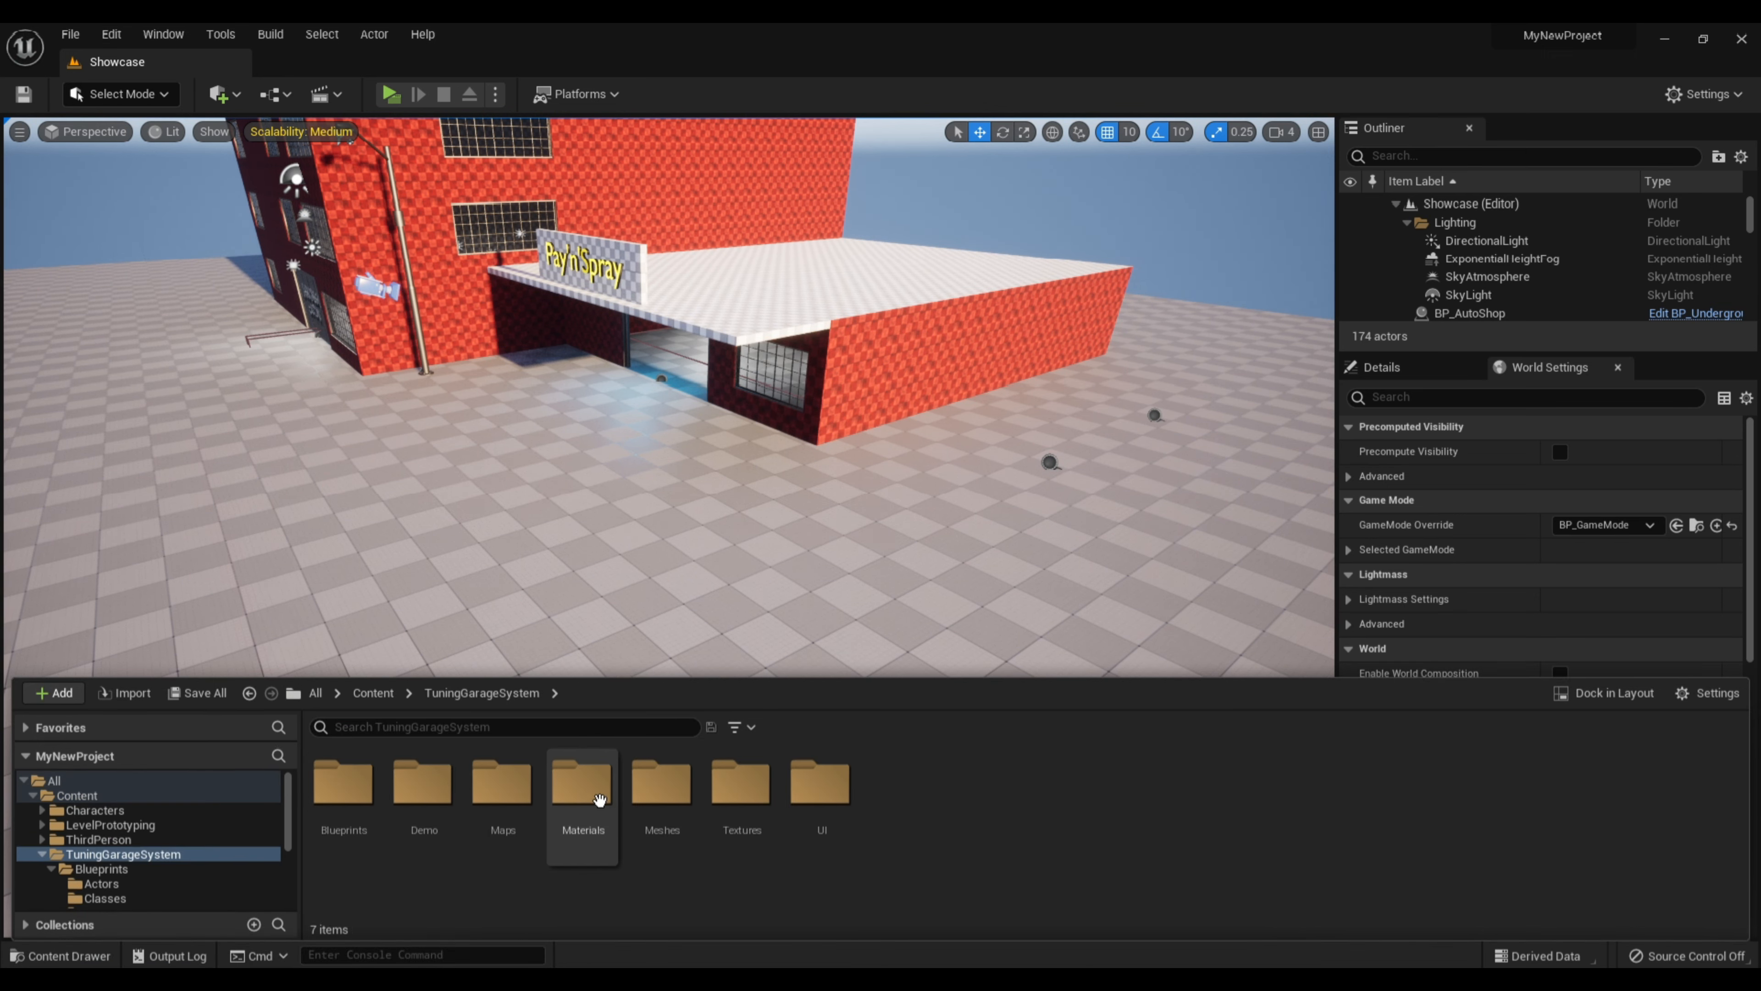
double_click(341, 795)
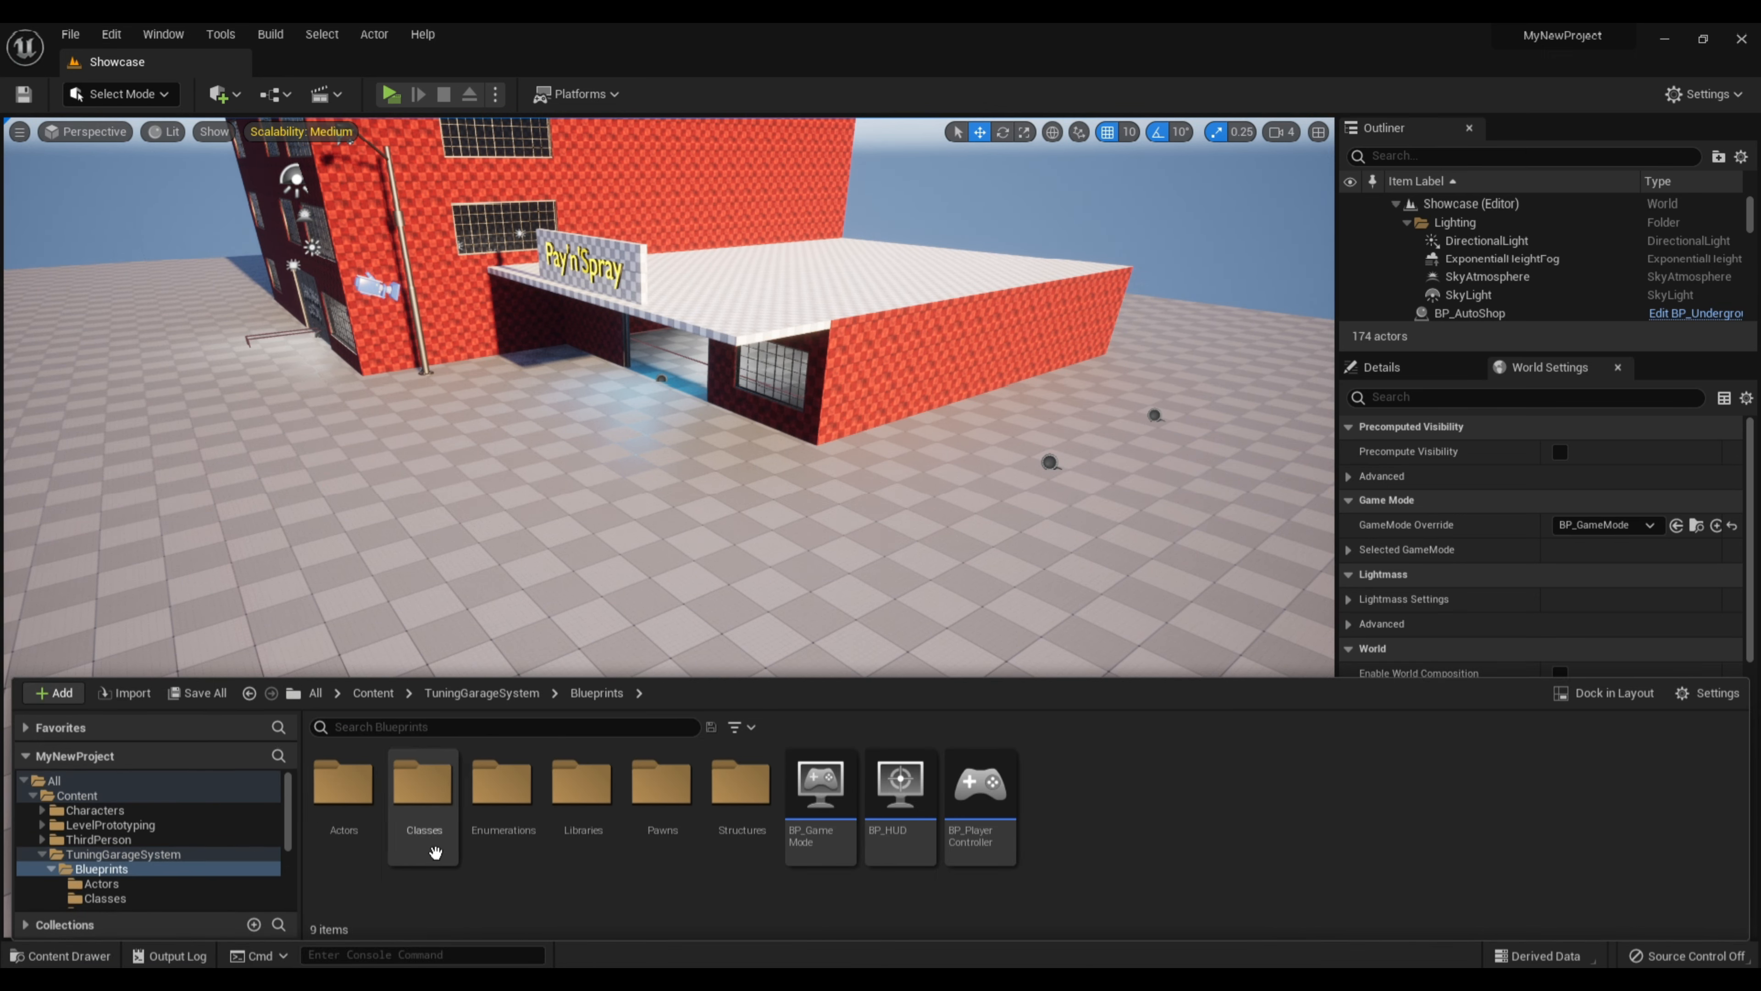
double_click(662, 784)
click(424, 783)
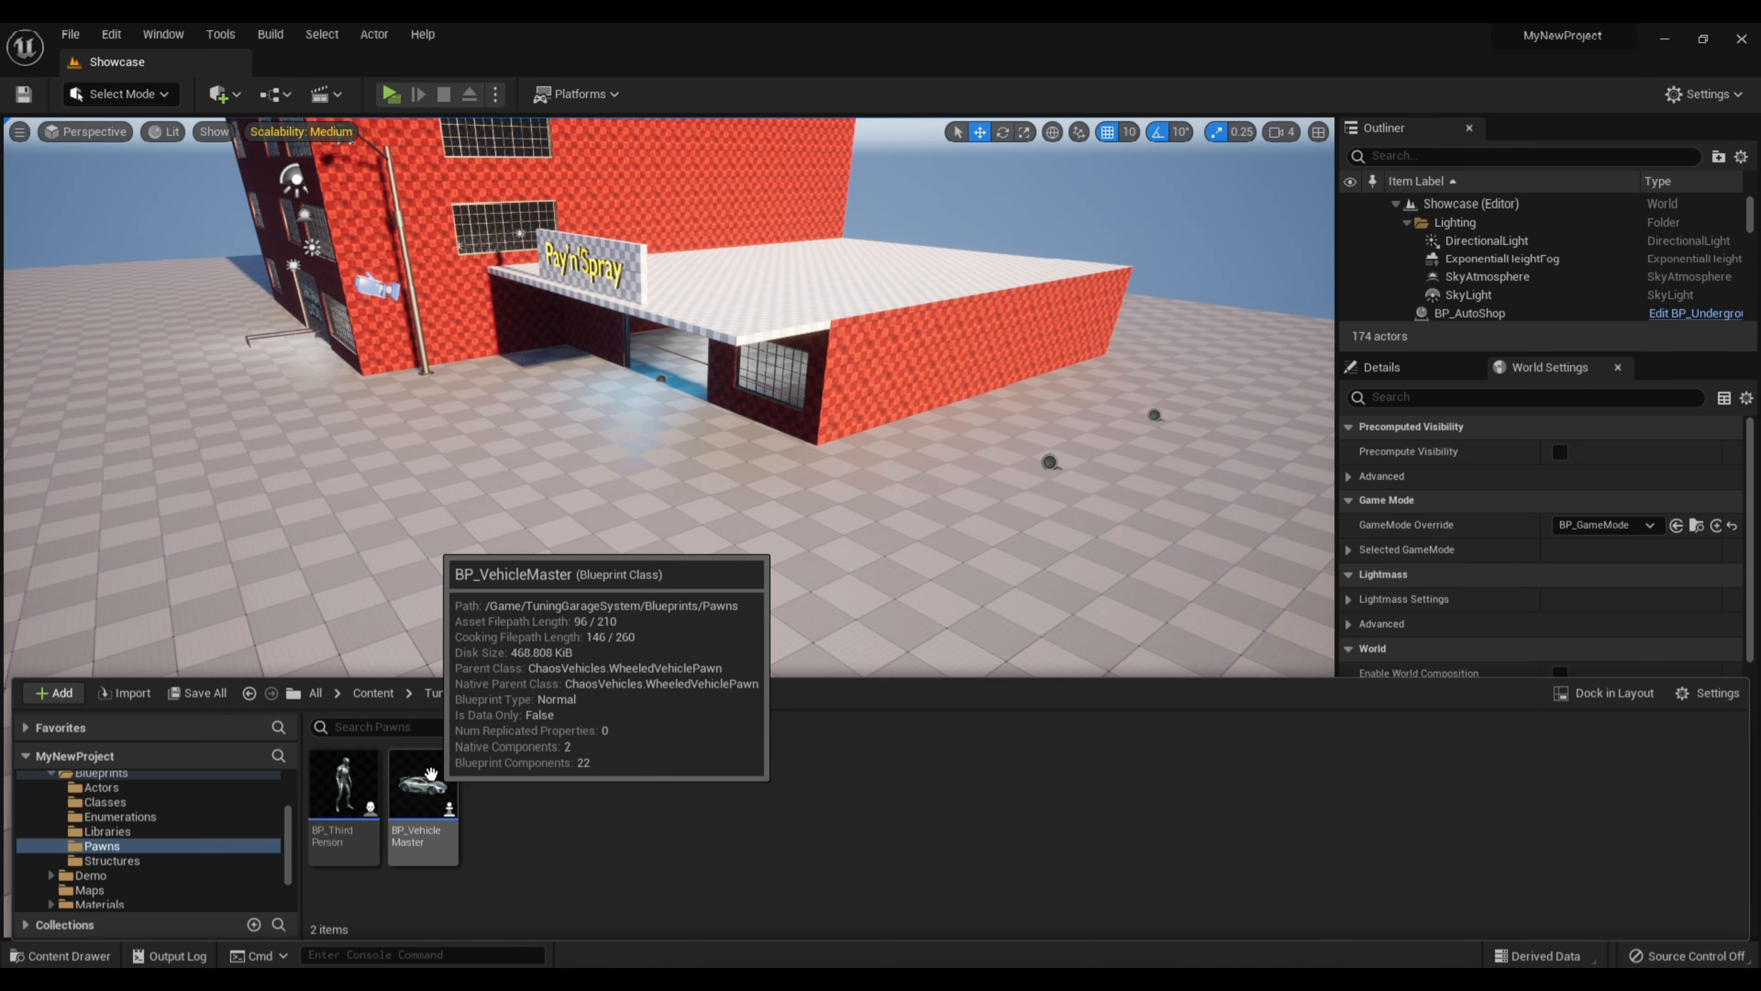
double_click(431, 784)
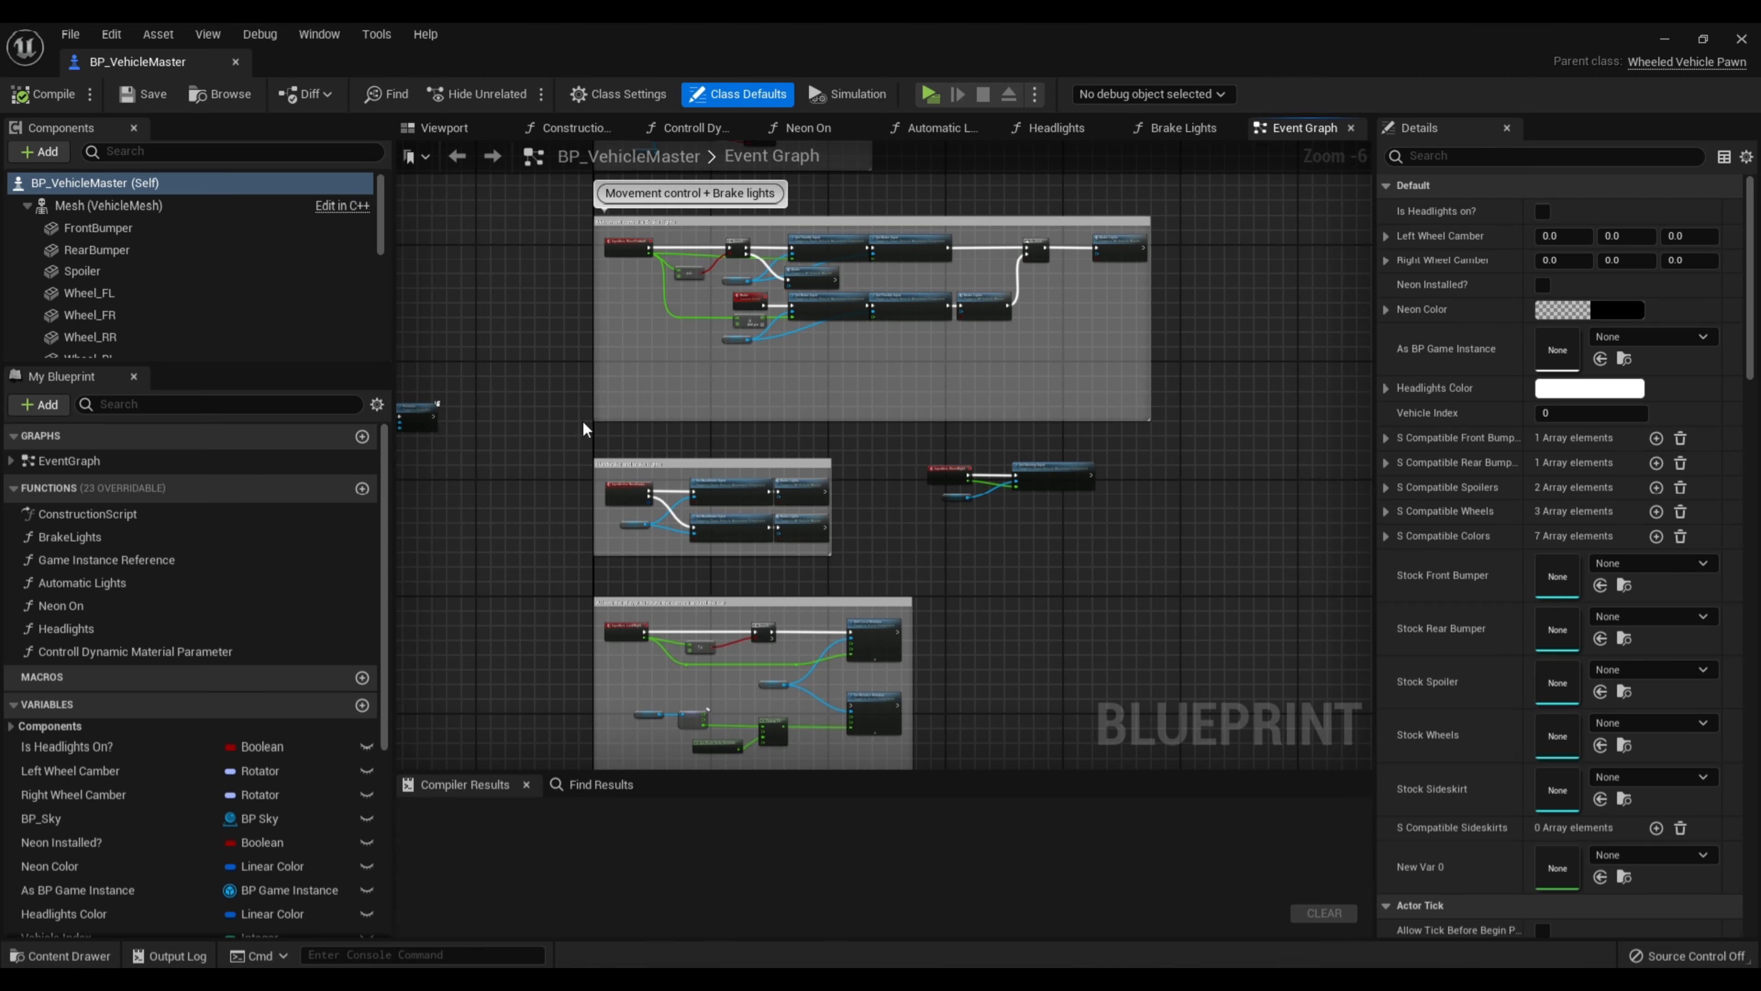
click(435, 128)
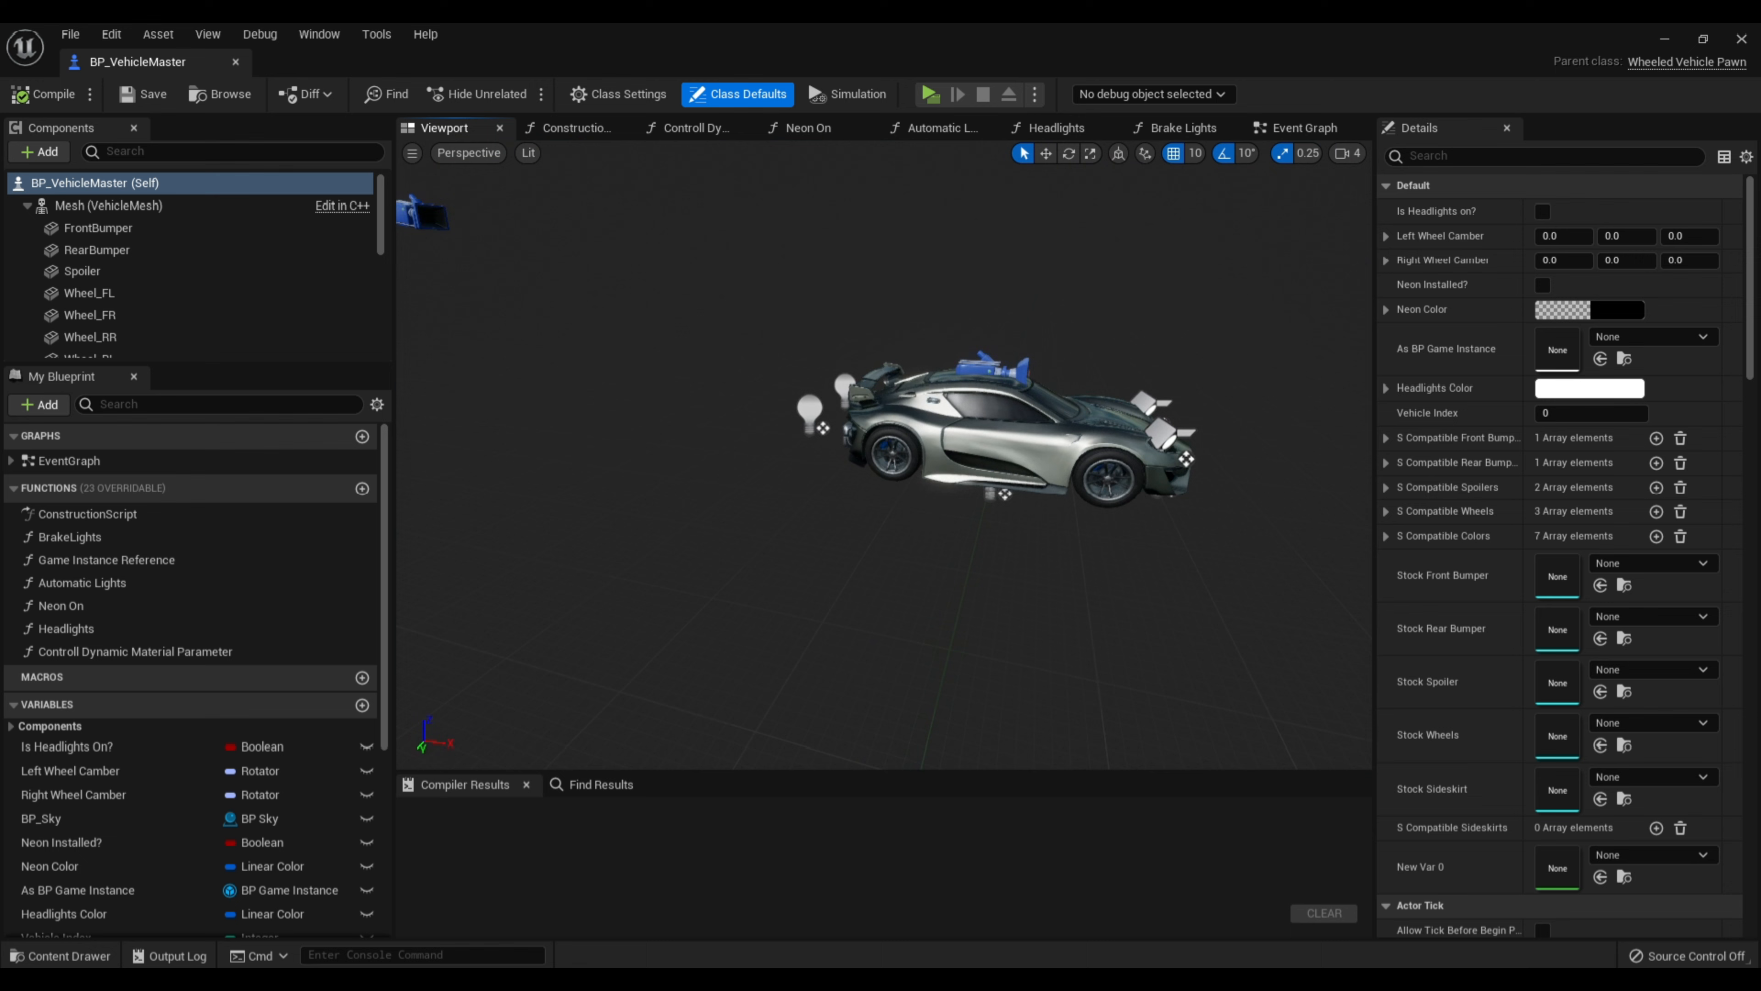
Replace the skeletal mesh of the vehicle's Mesh component with SKM_Body from the Vehicles Car_02 Body folder
right_drag(679, 374, 721, 374)
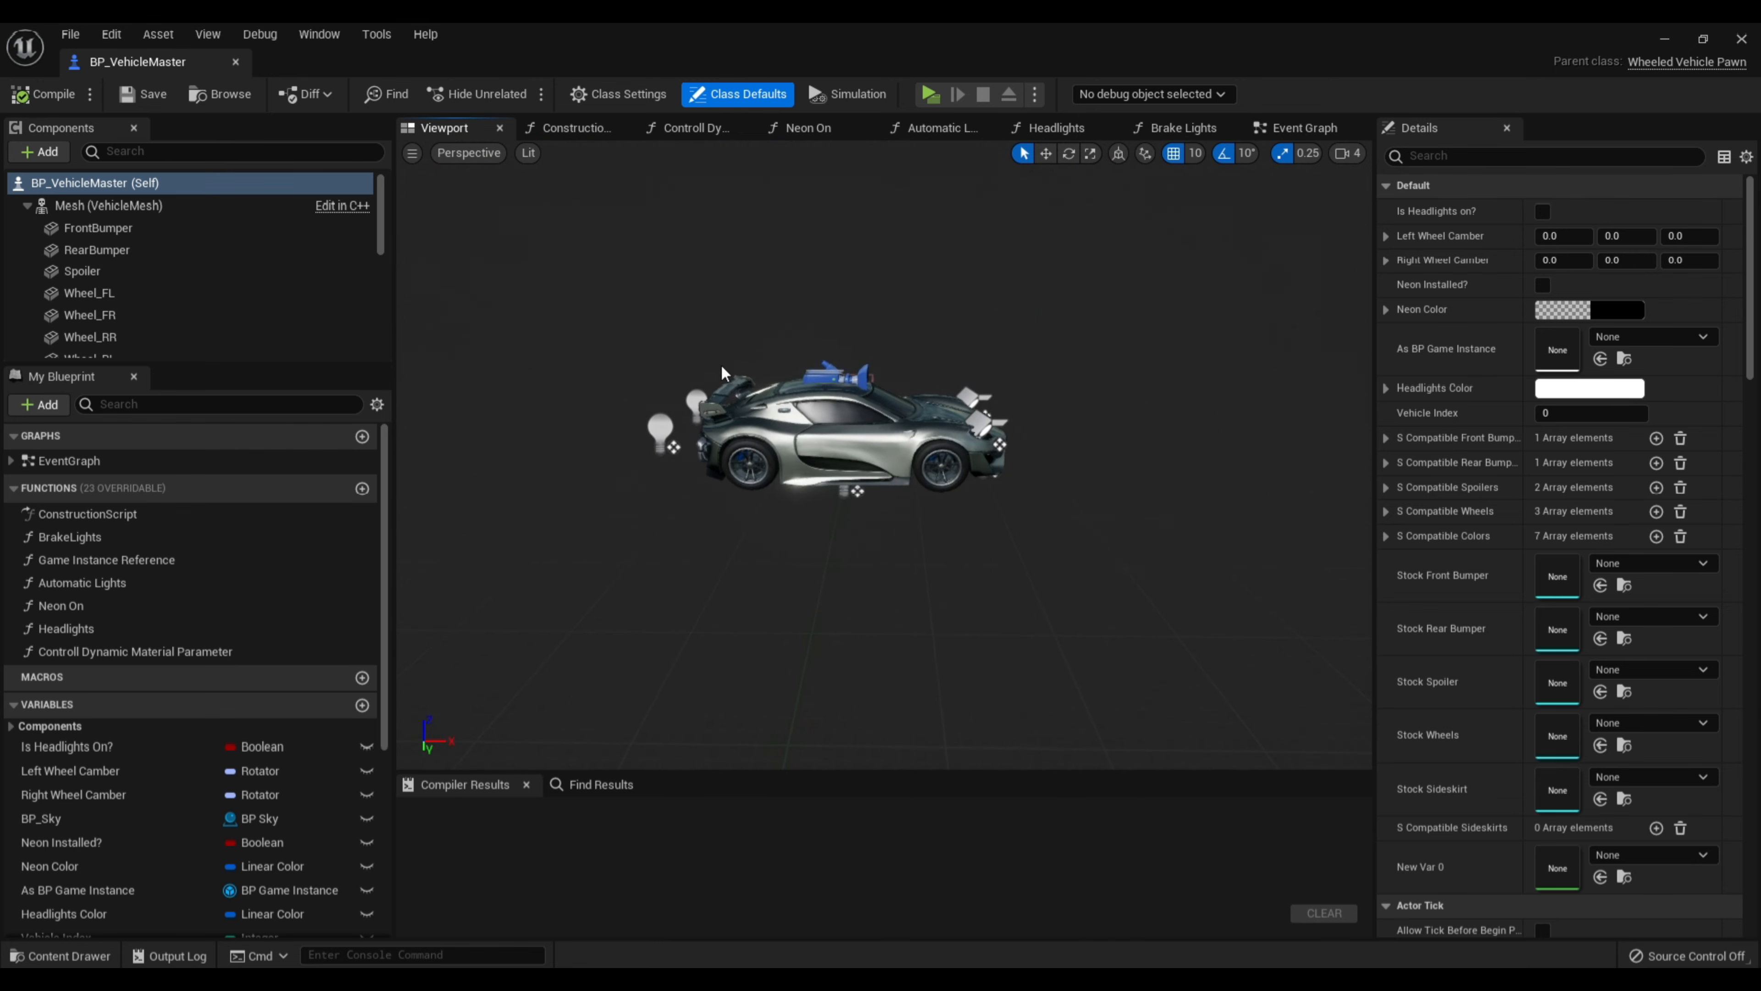
click(786, 417)
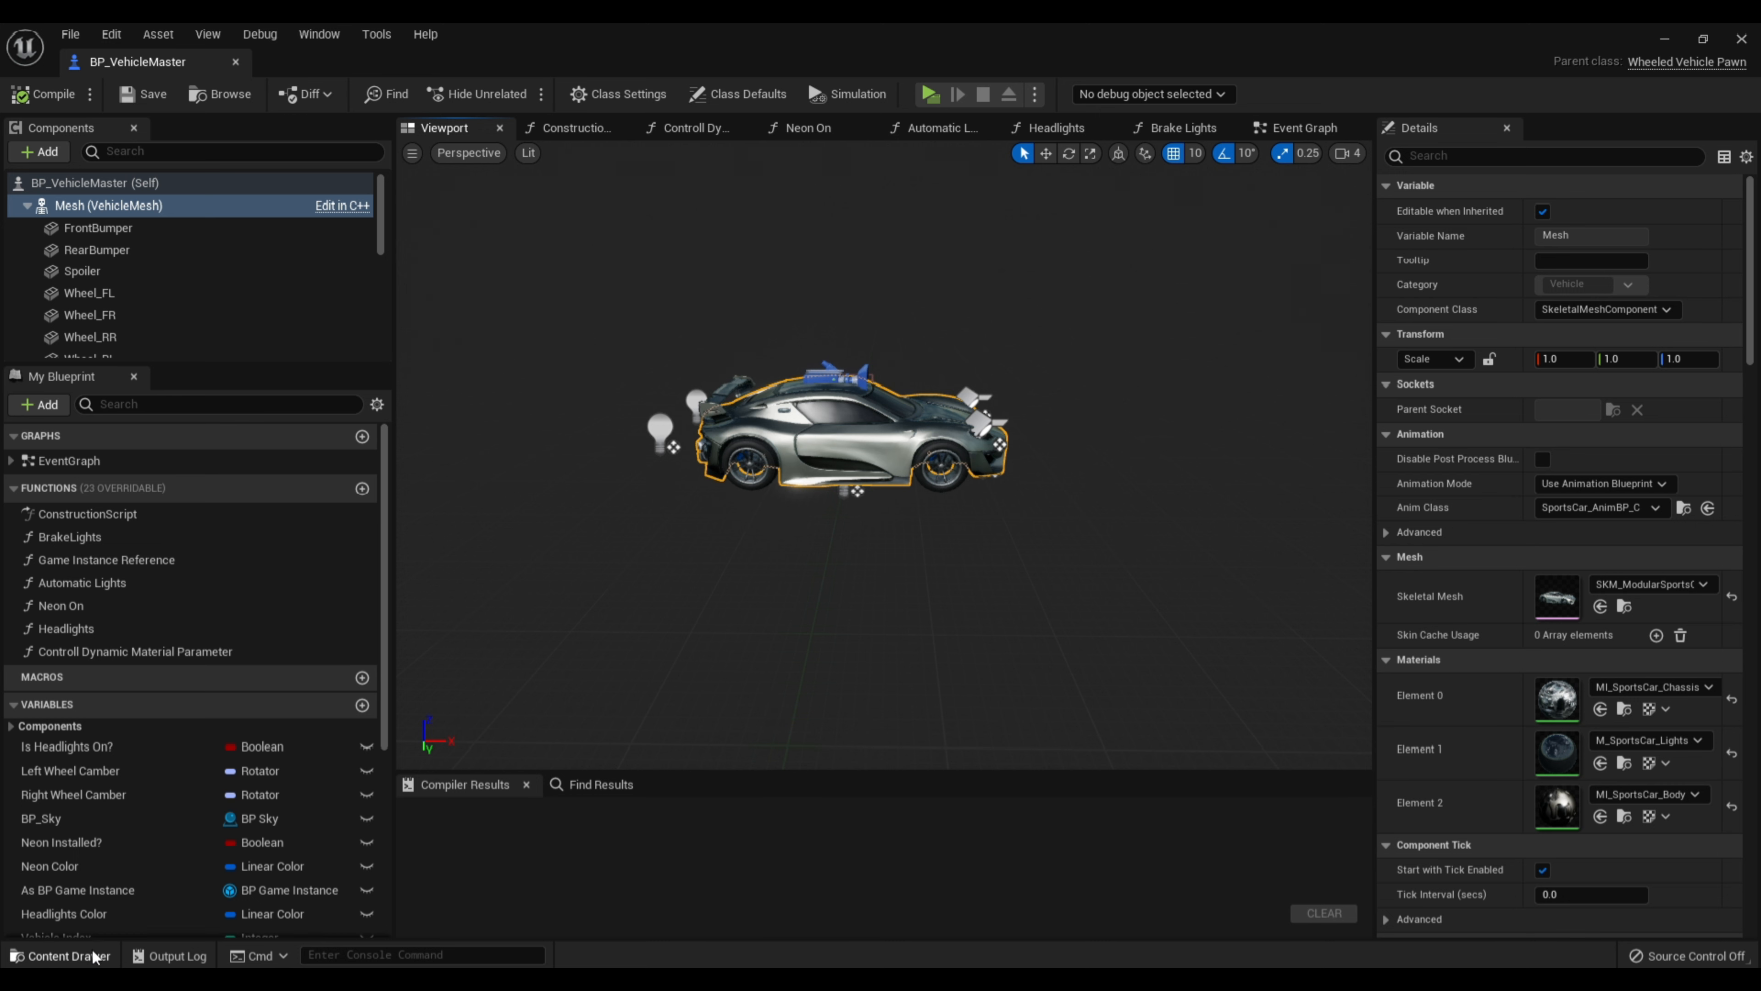
click(68, 956)
click(511, 682)
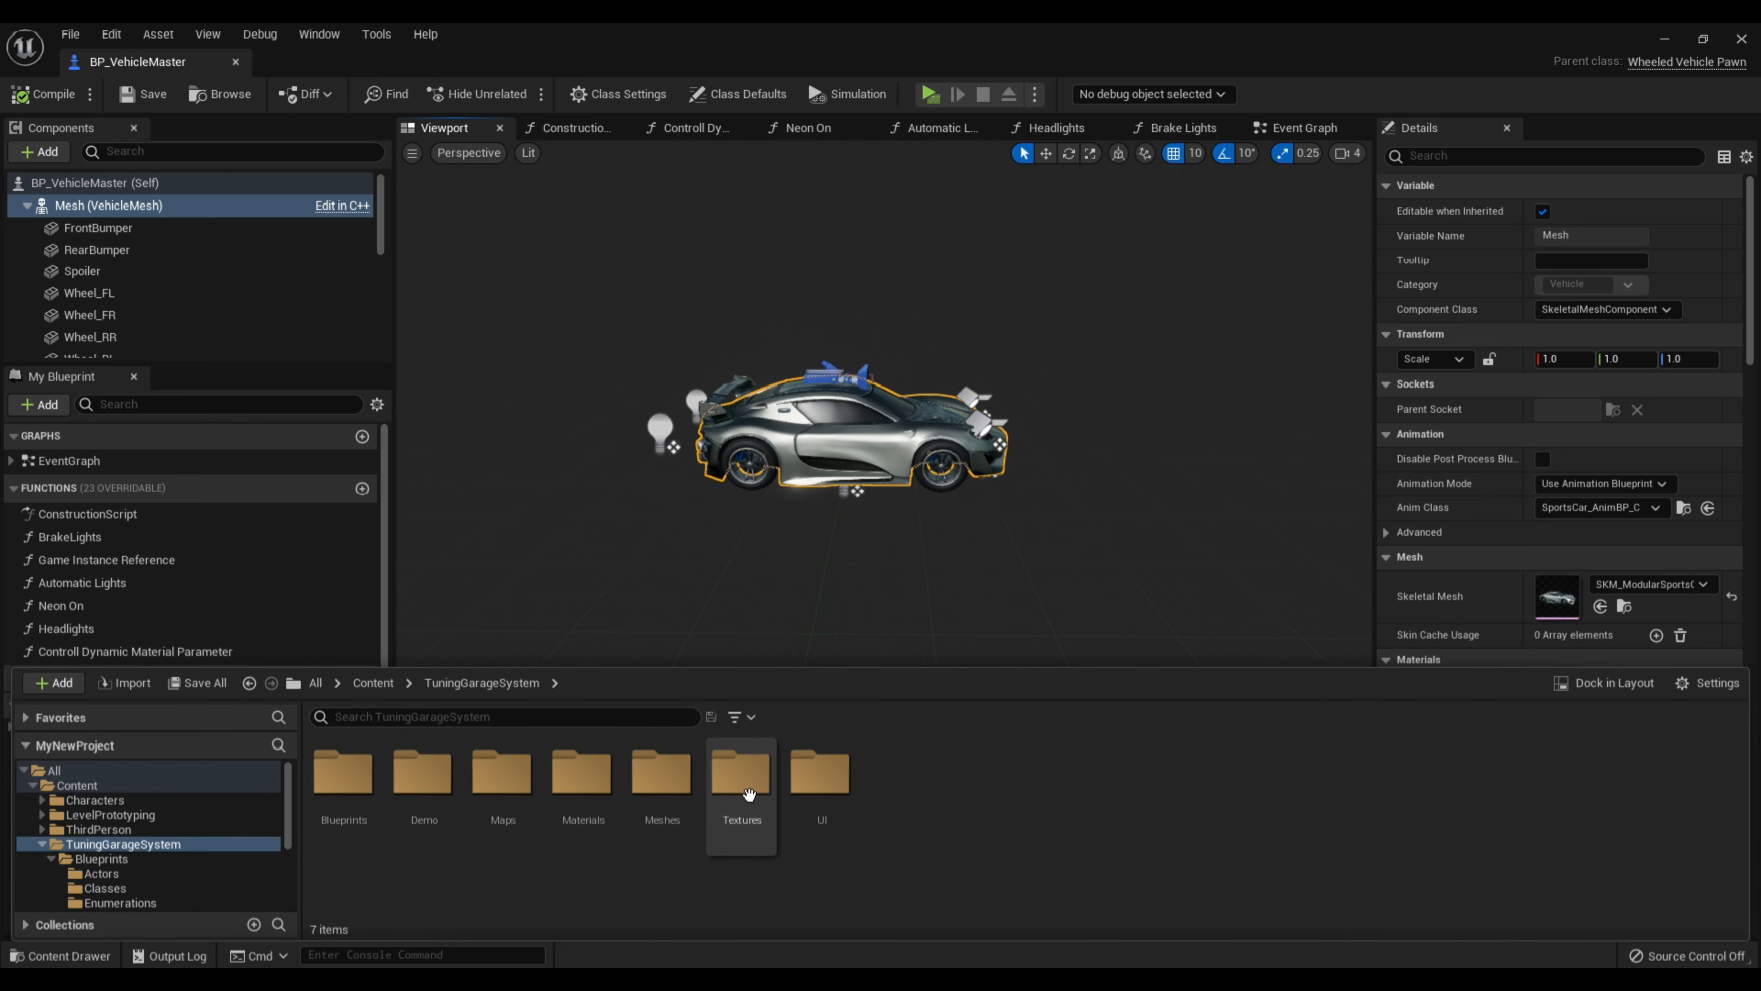
click(373, 682)
double_click(661, 772)
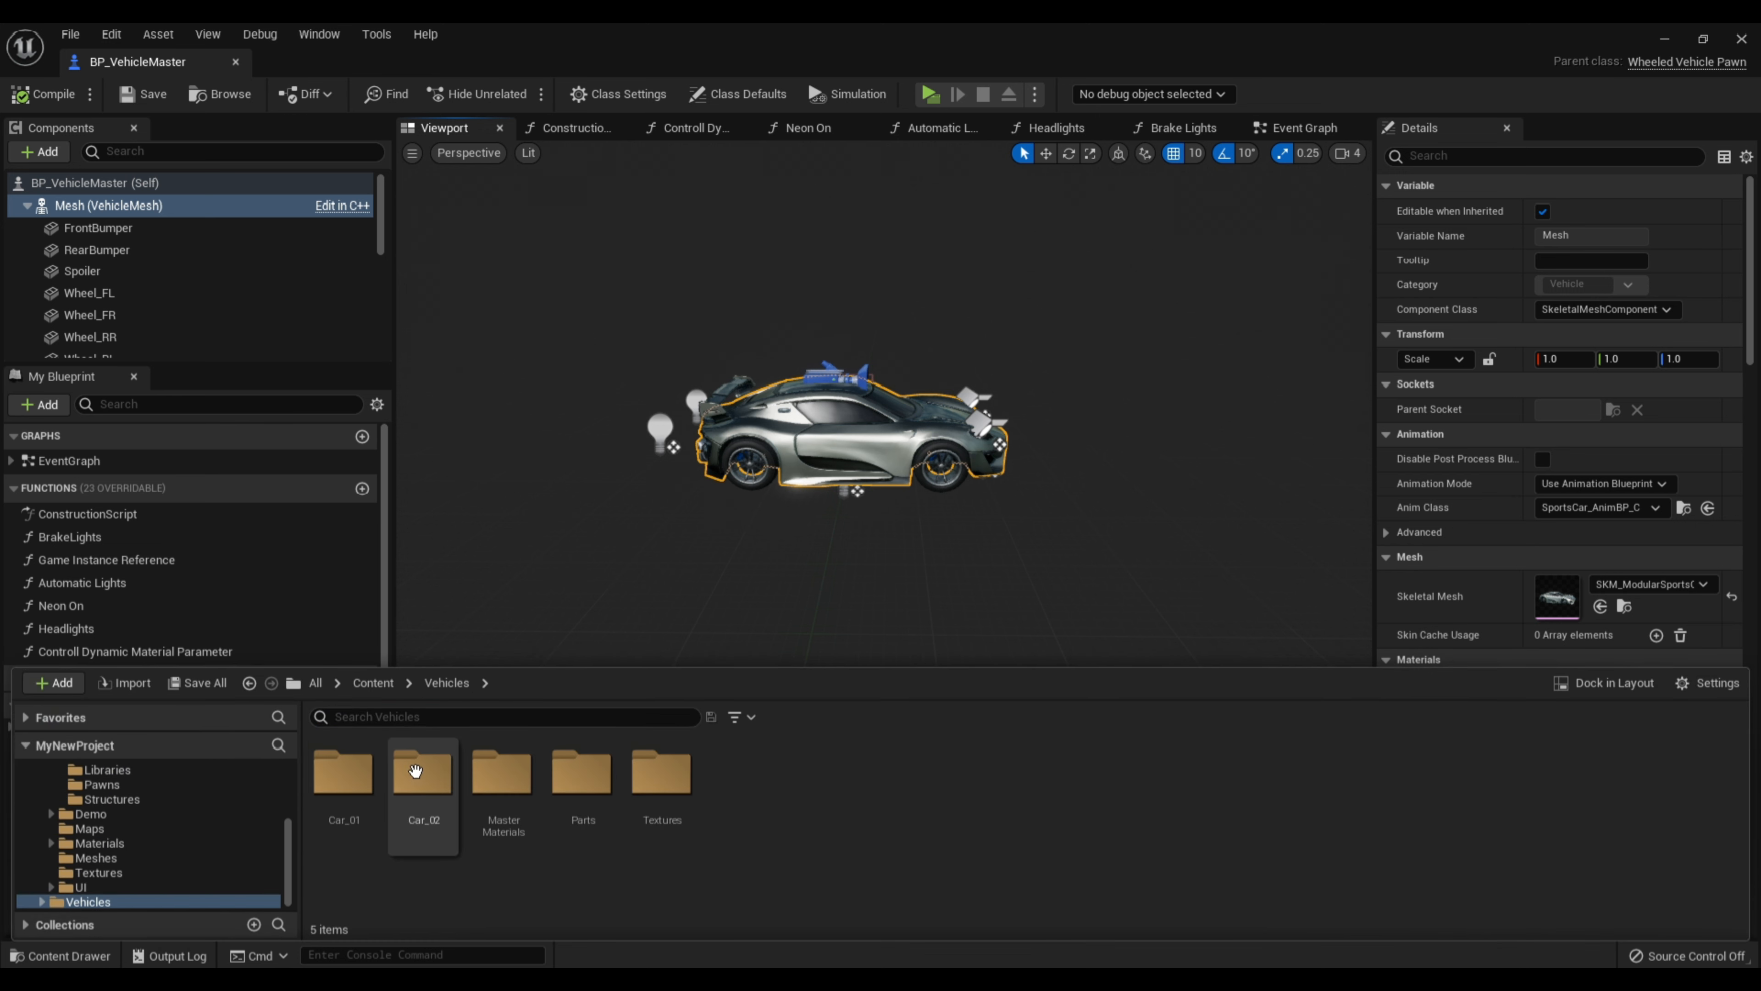
double_click(411, 780)
double_click(344, 772)
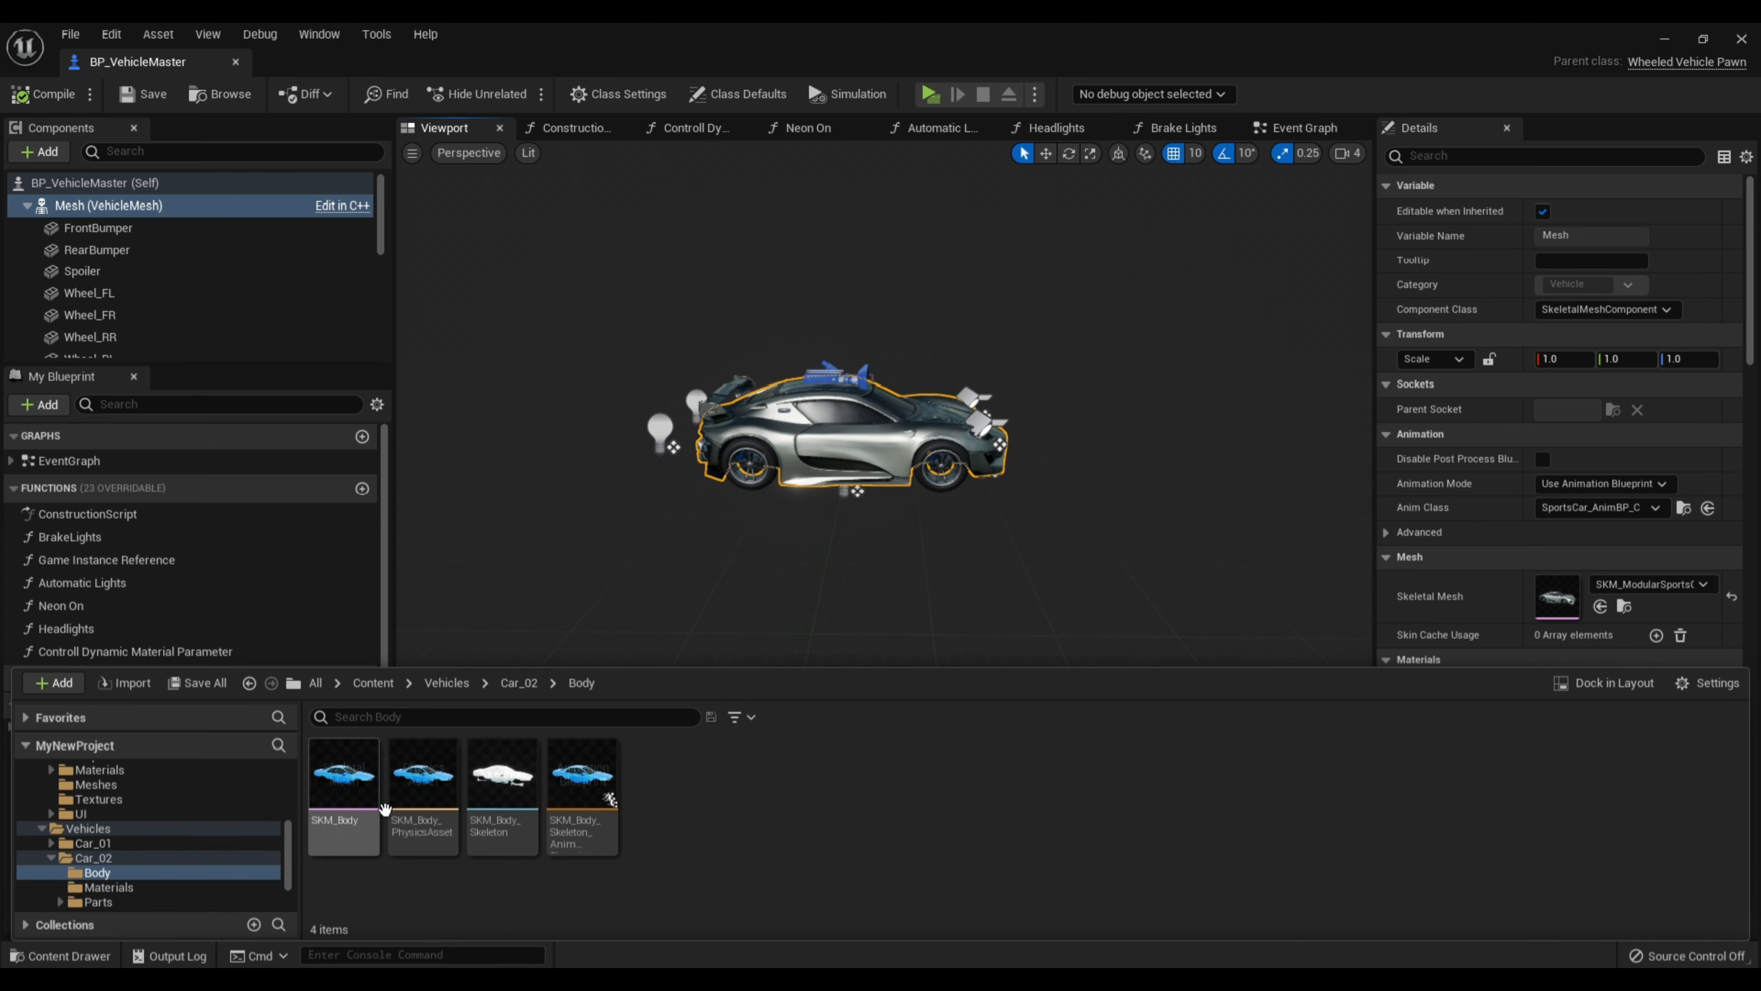
click(344, 783)
drag(344, 770, 1560, 596)
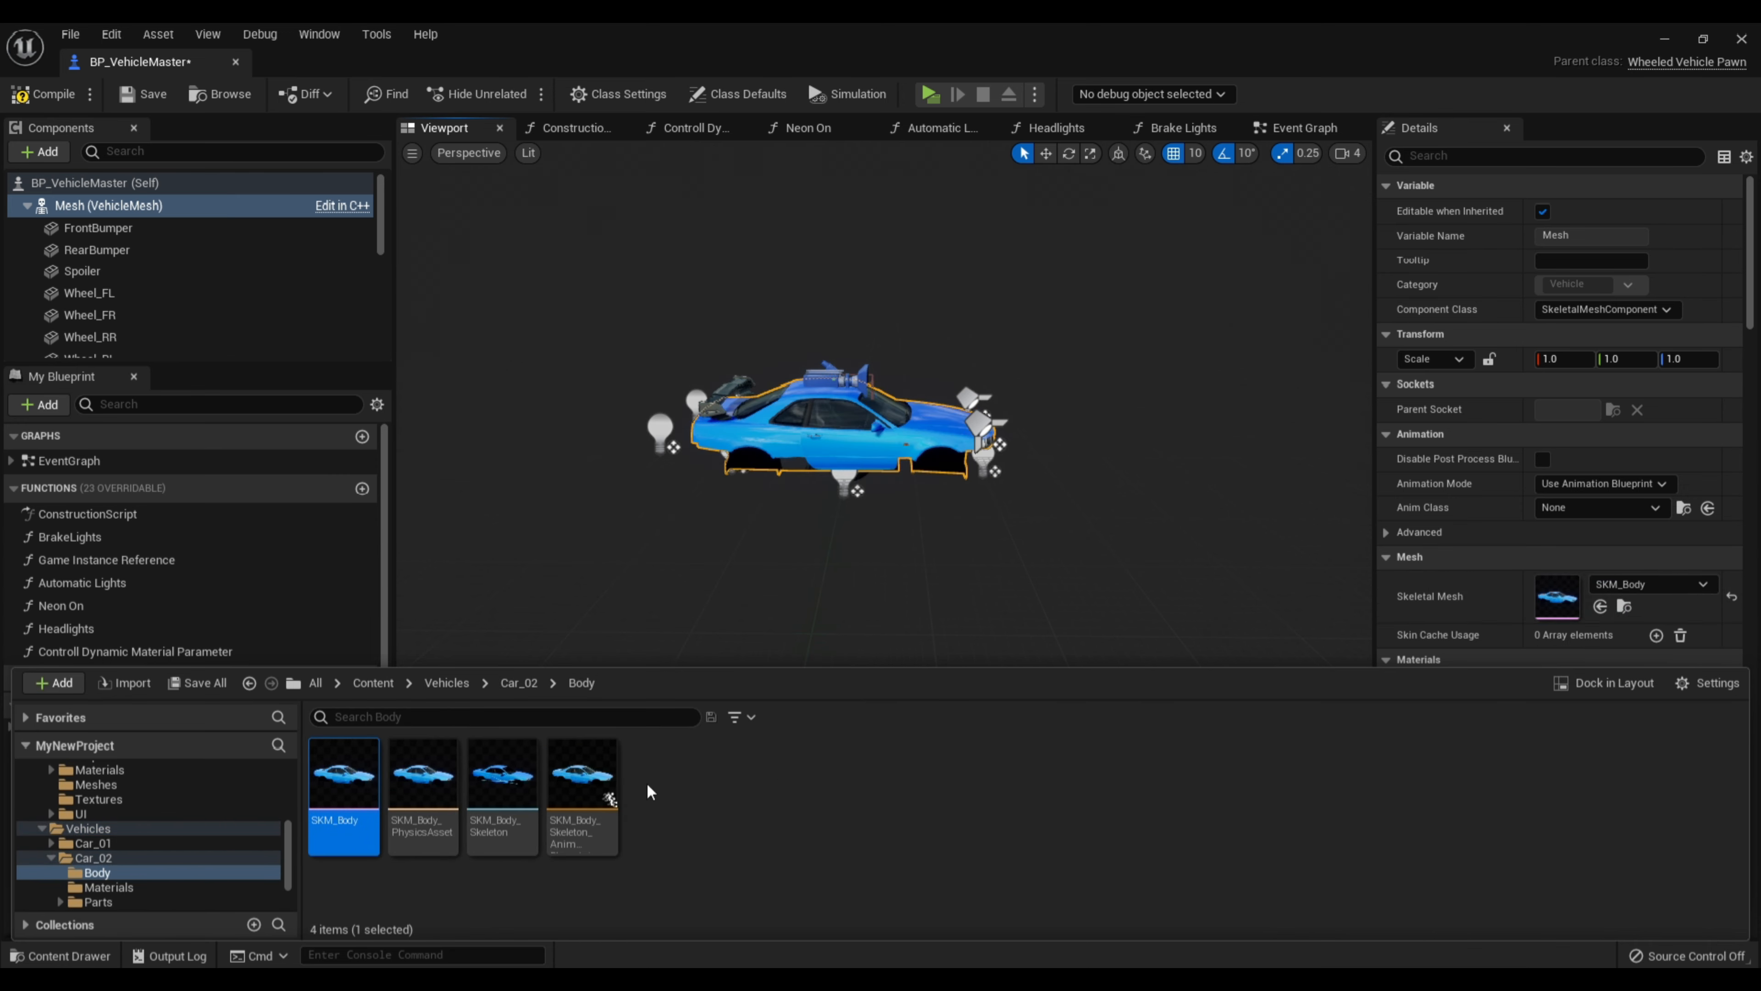
Rename the SKM_Body skeleton's animation blueprint in the Car_02 Body folder as ABP_R34
drag(583, 776, 1596, 517)
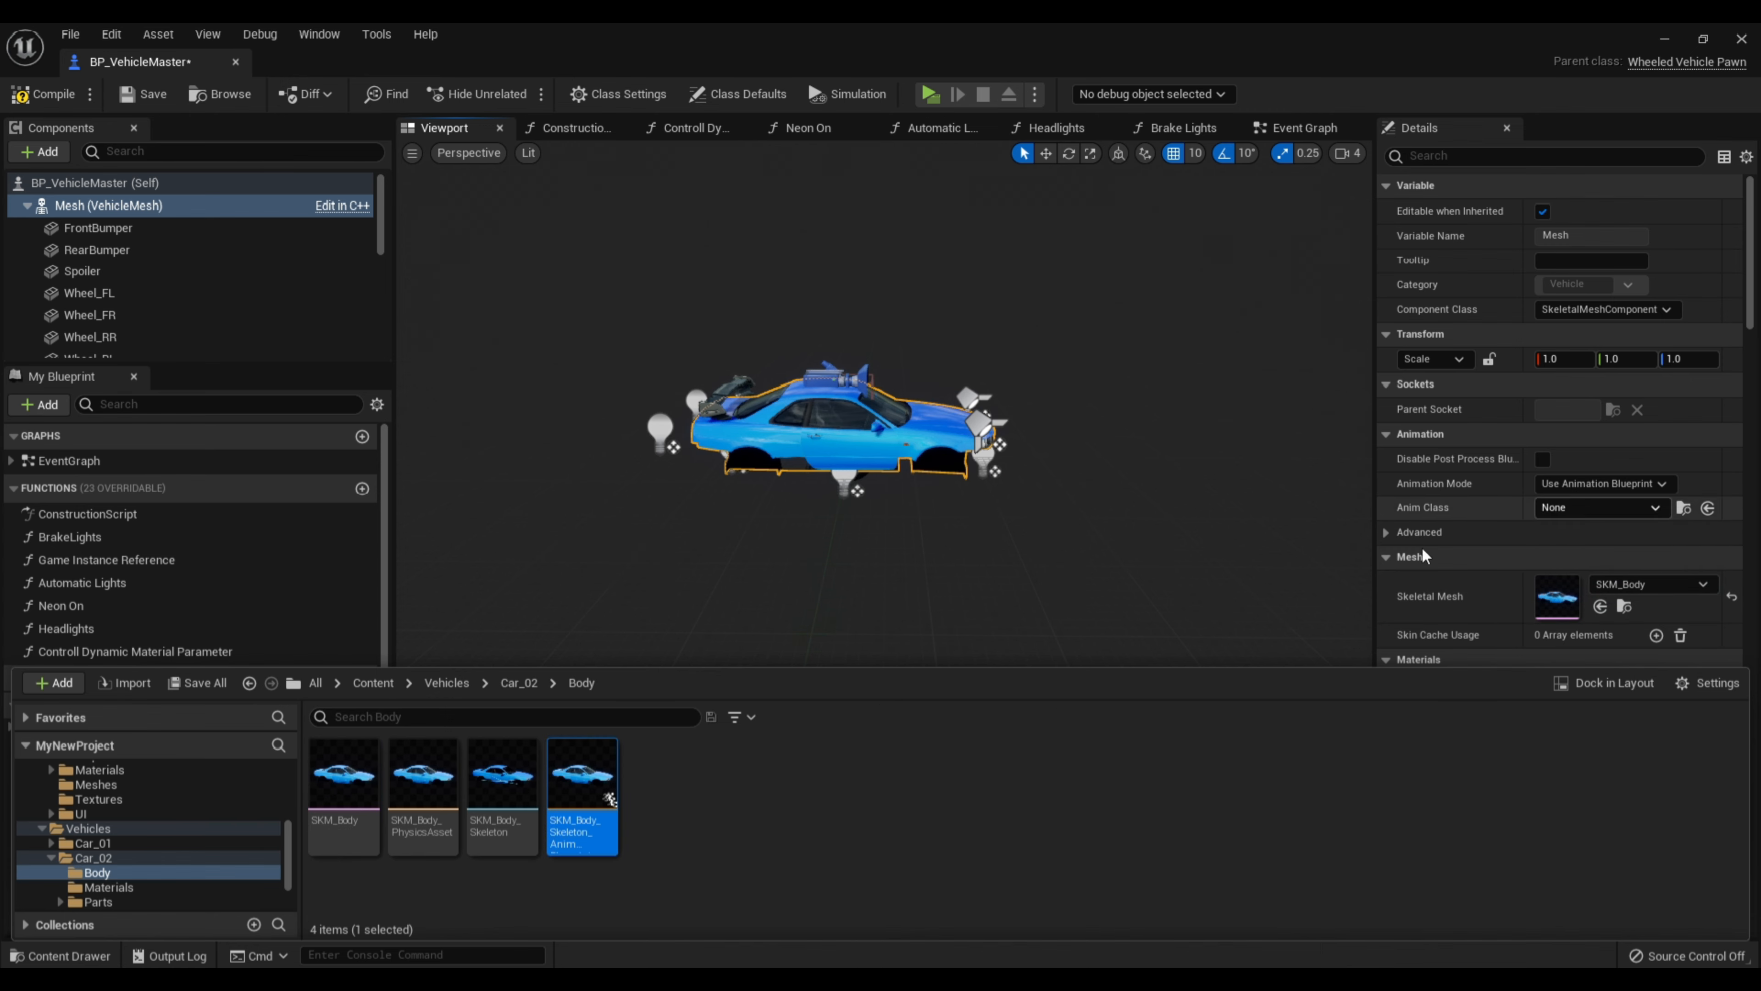
right_click(589, 790)
click(687, 417)
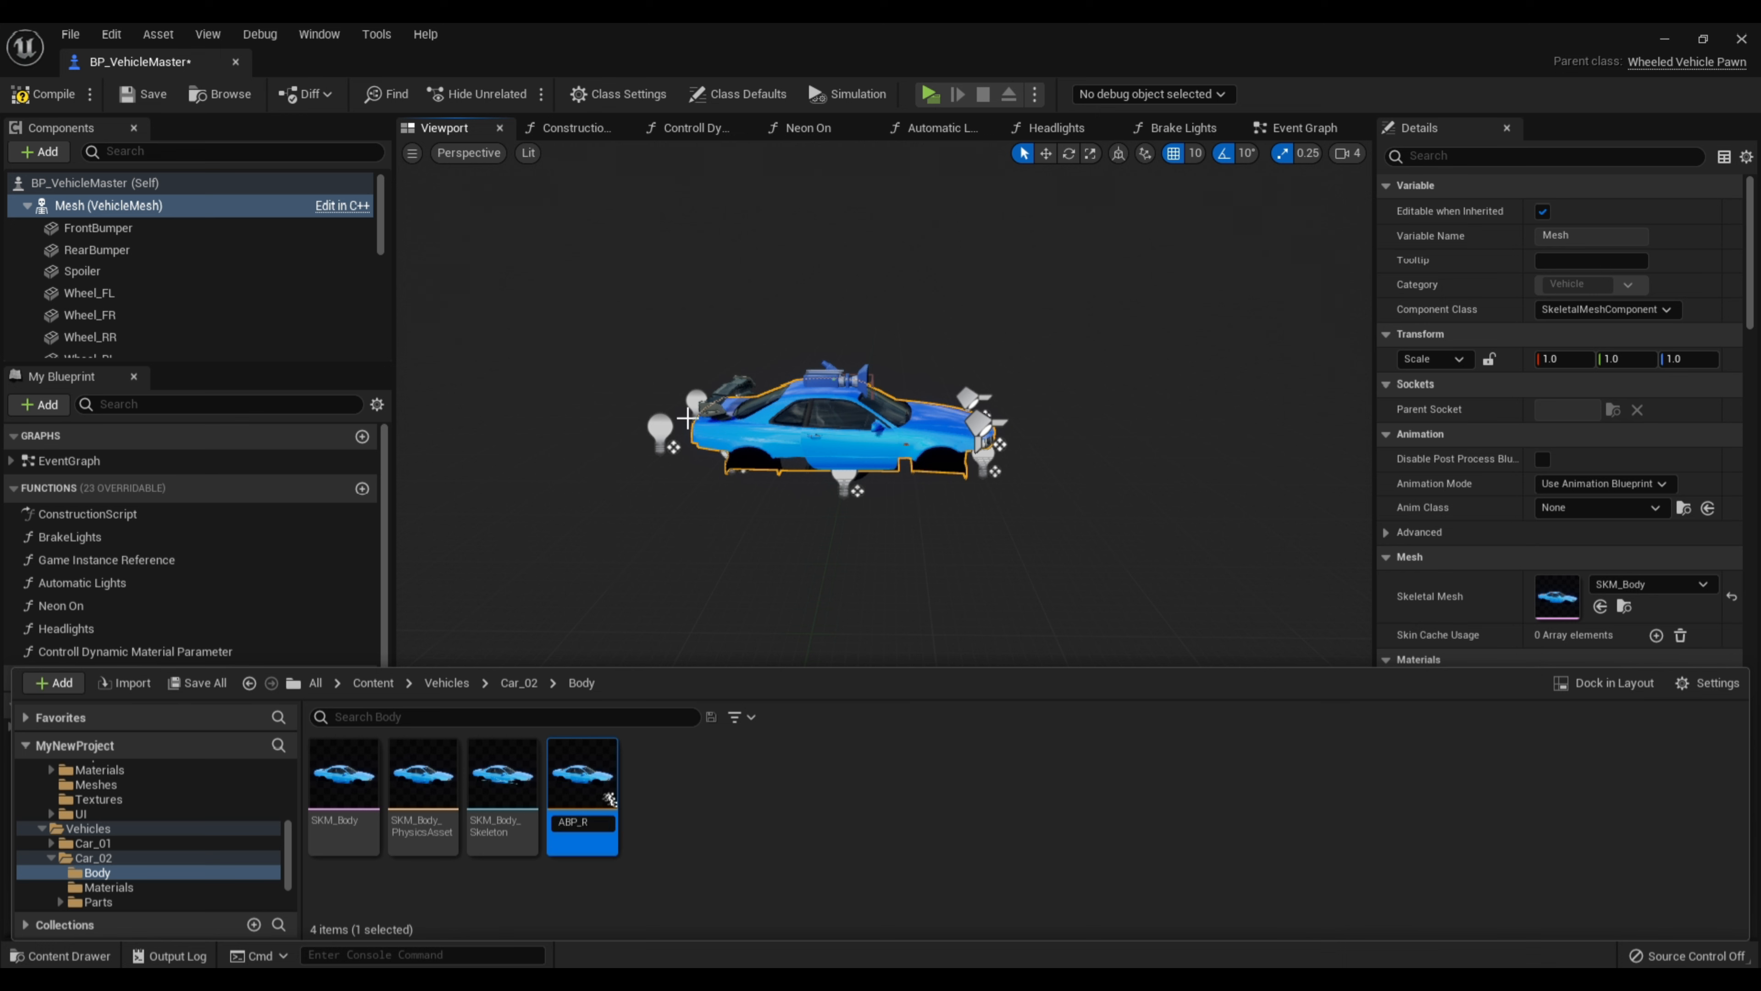
key(Return)
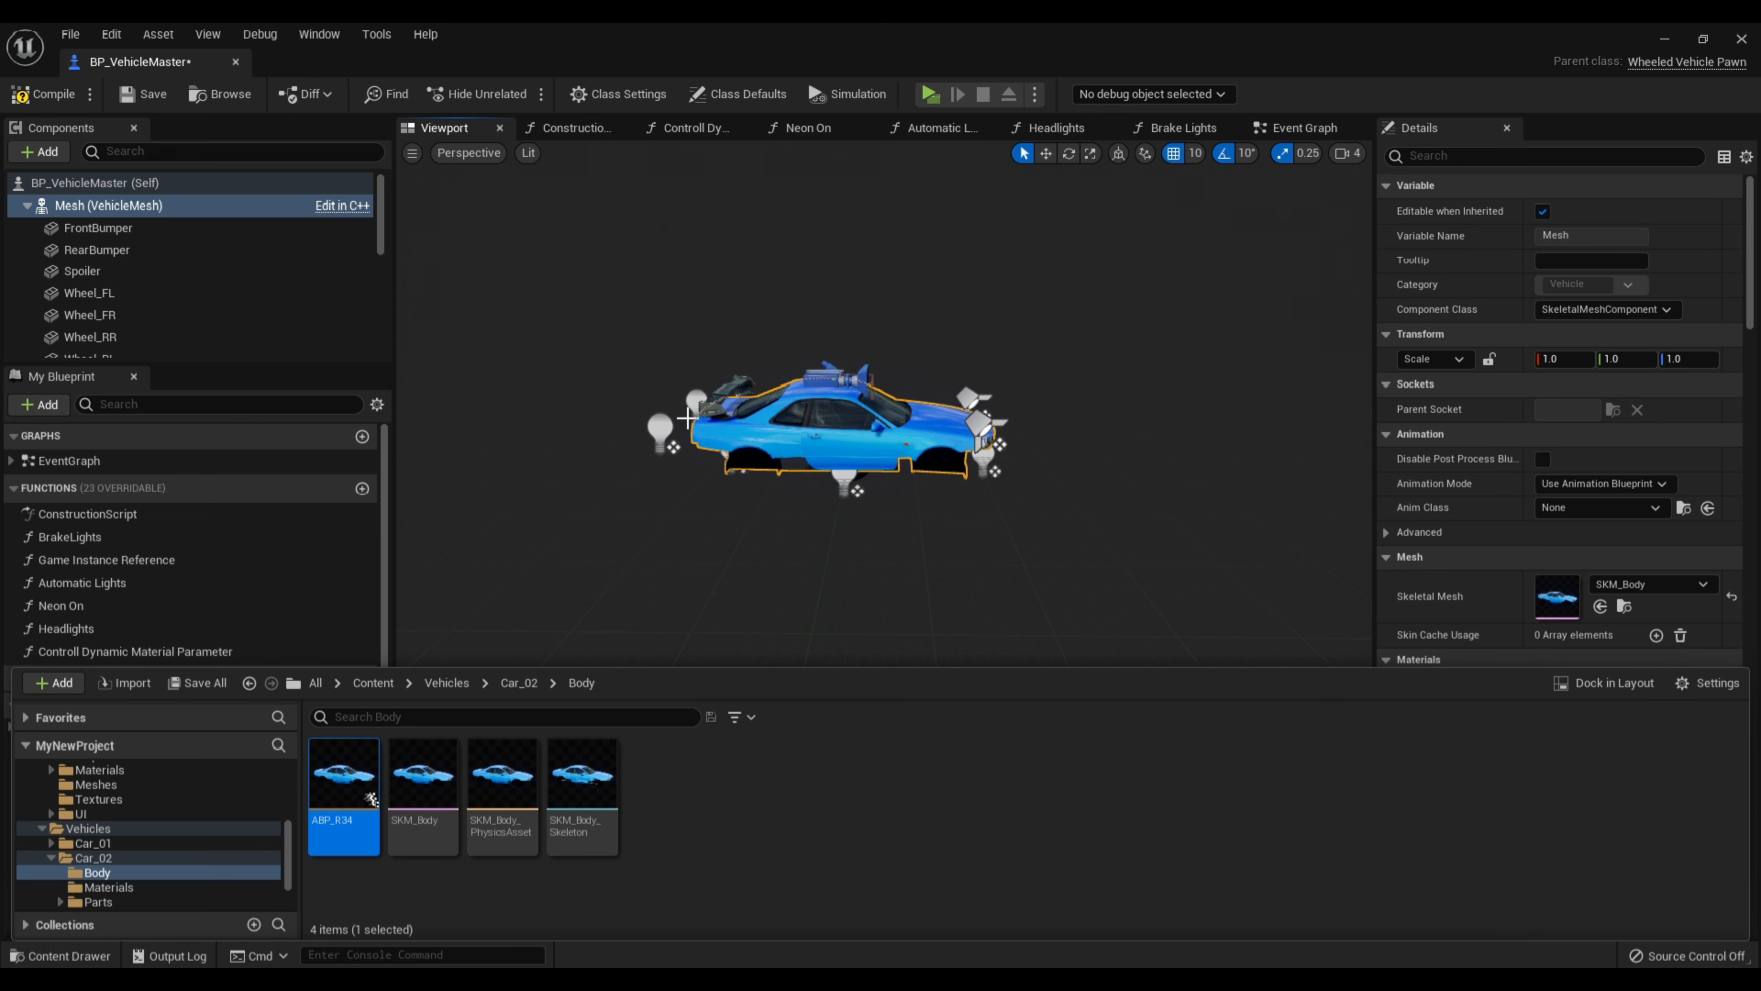
Set the Mesh component's Anim Class to ABP_R34, then compile and save the blueprint
click(1595, 509)
text(abp)
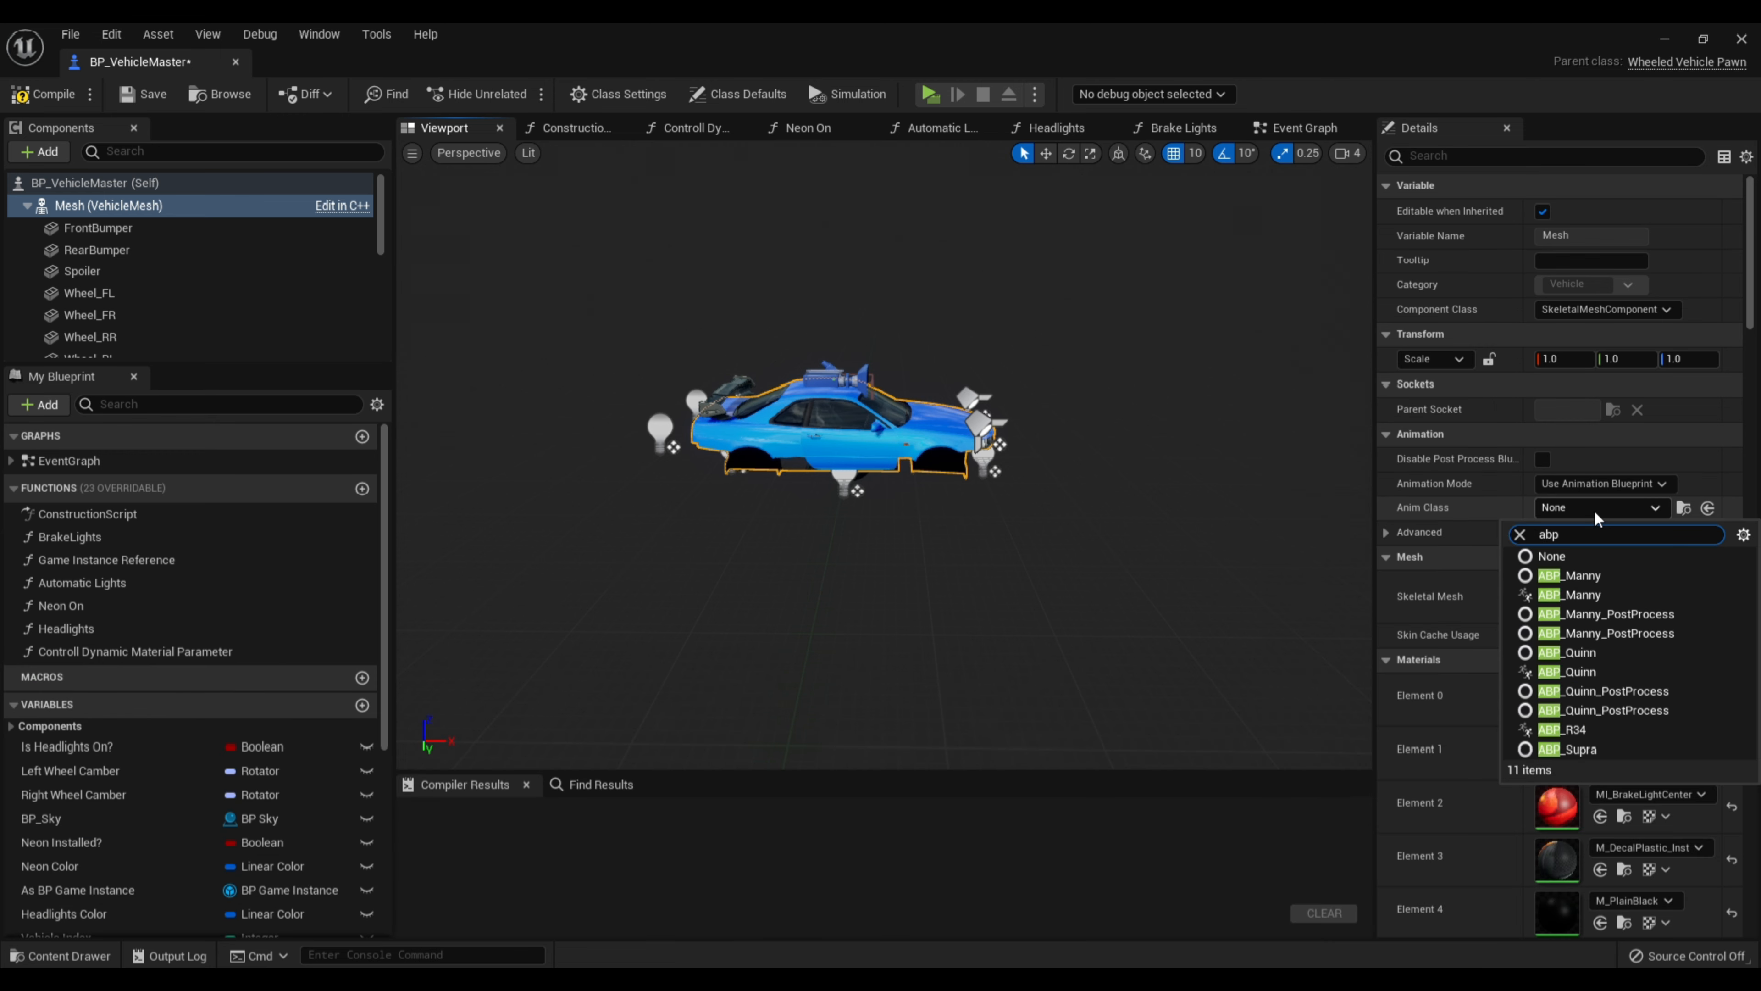
click(1575, 729)
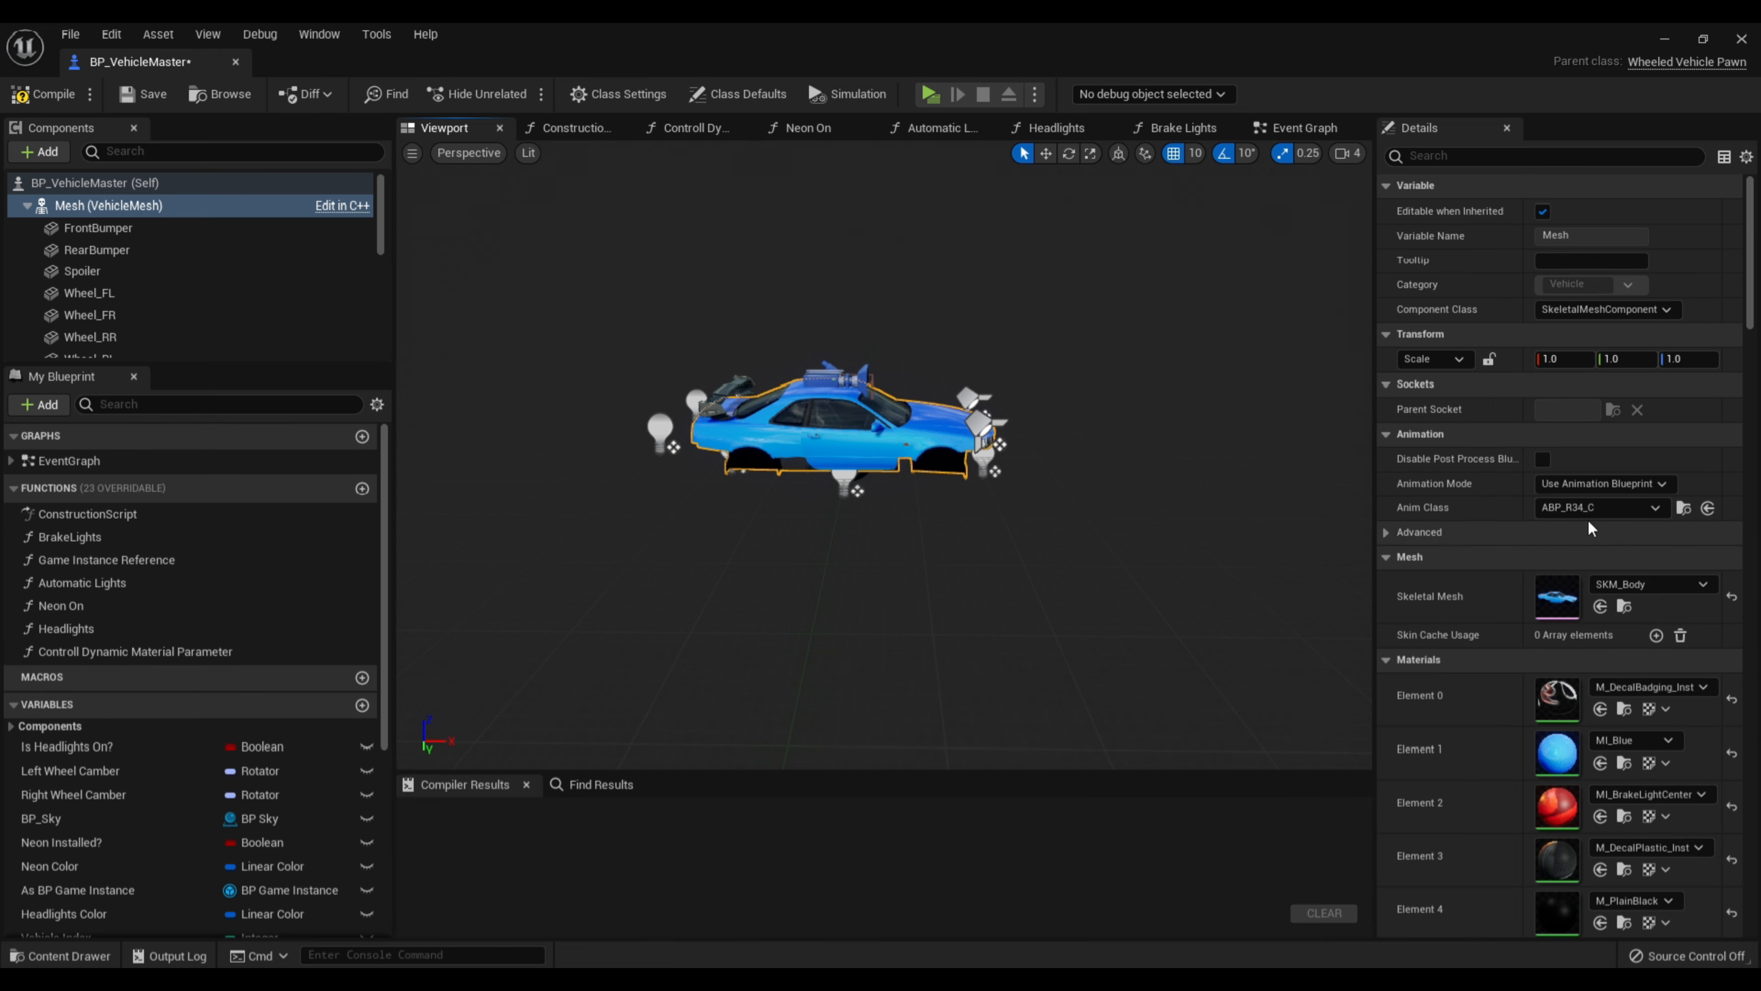
click(38, 94)
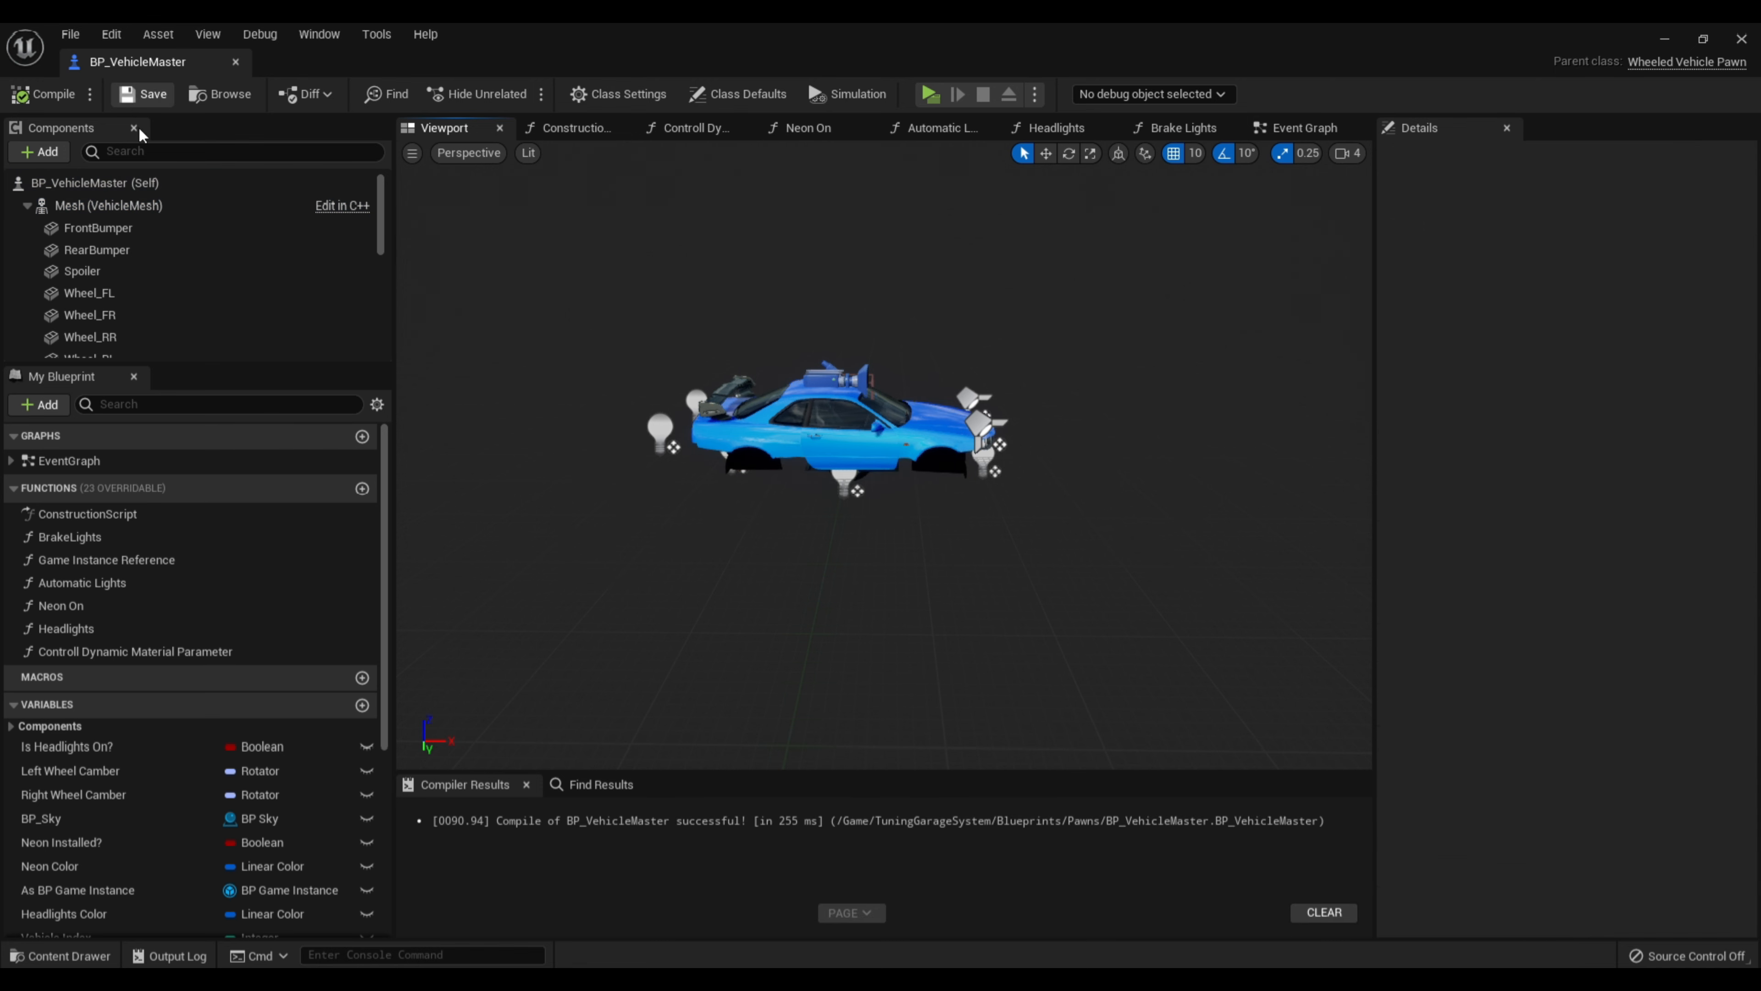
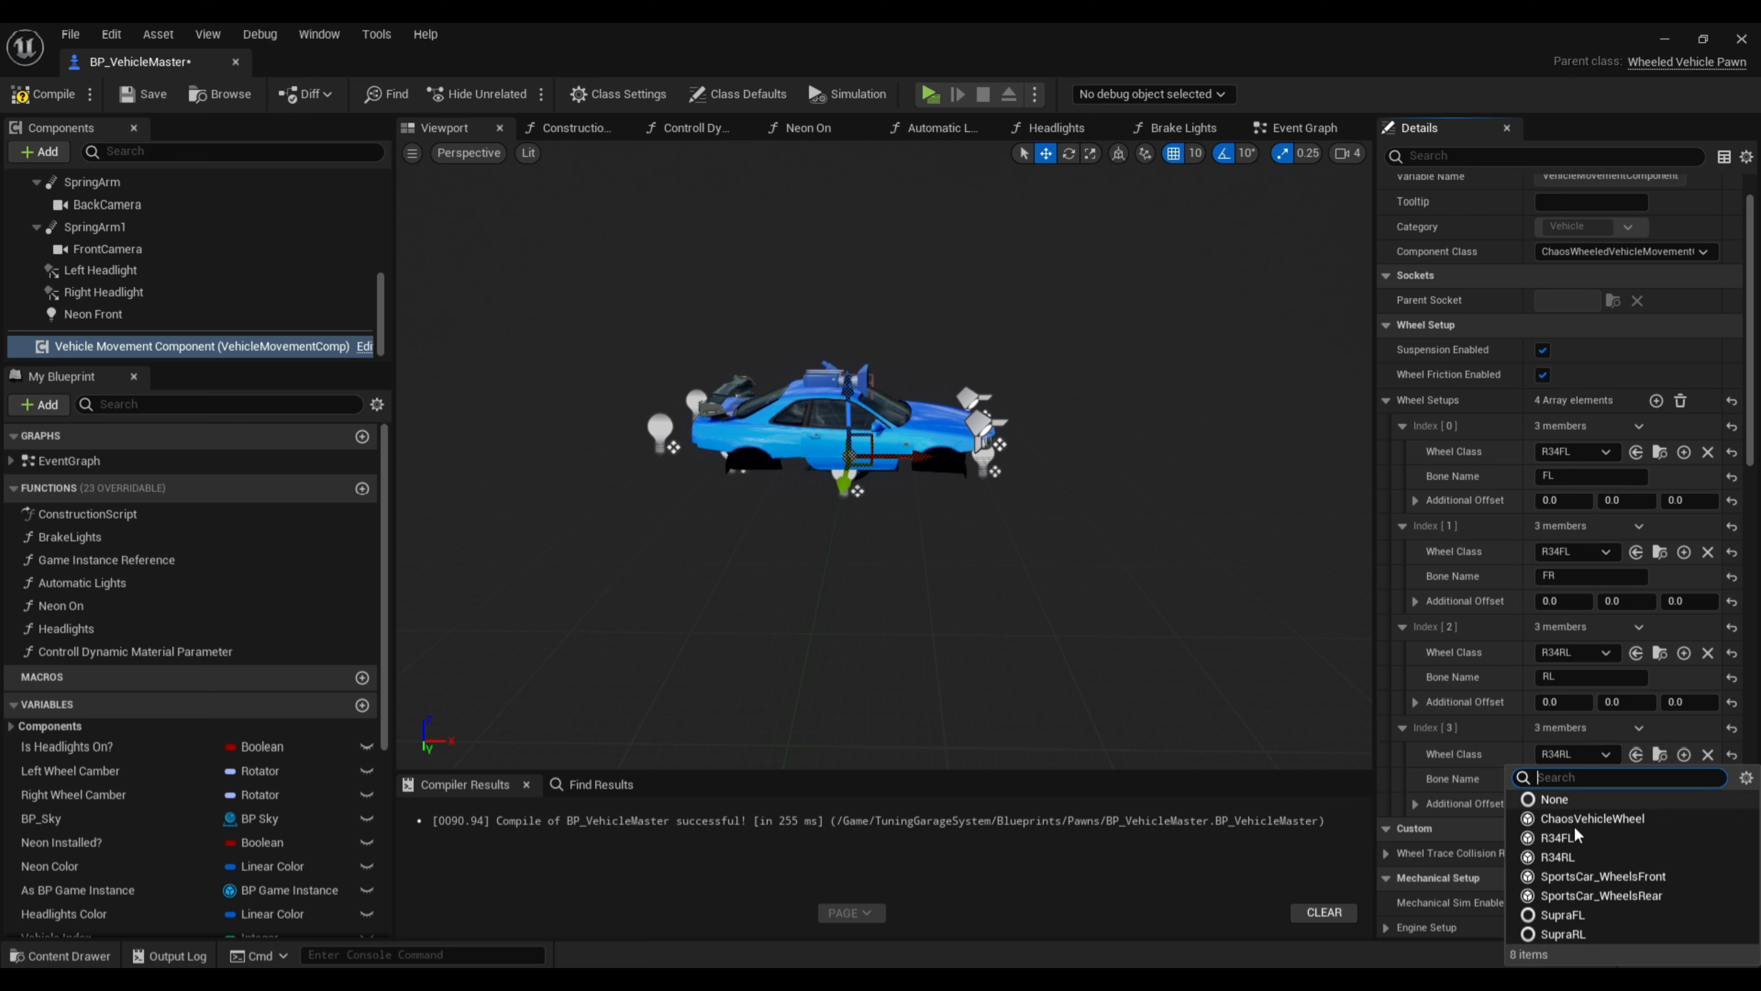
Set the Wheel Class of wheel setup Index 3 to R34RL and compile the blueprint
click(1580, 857)
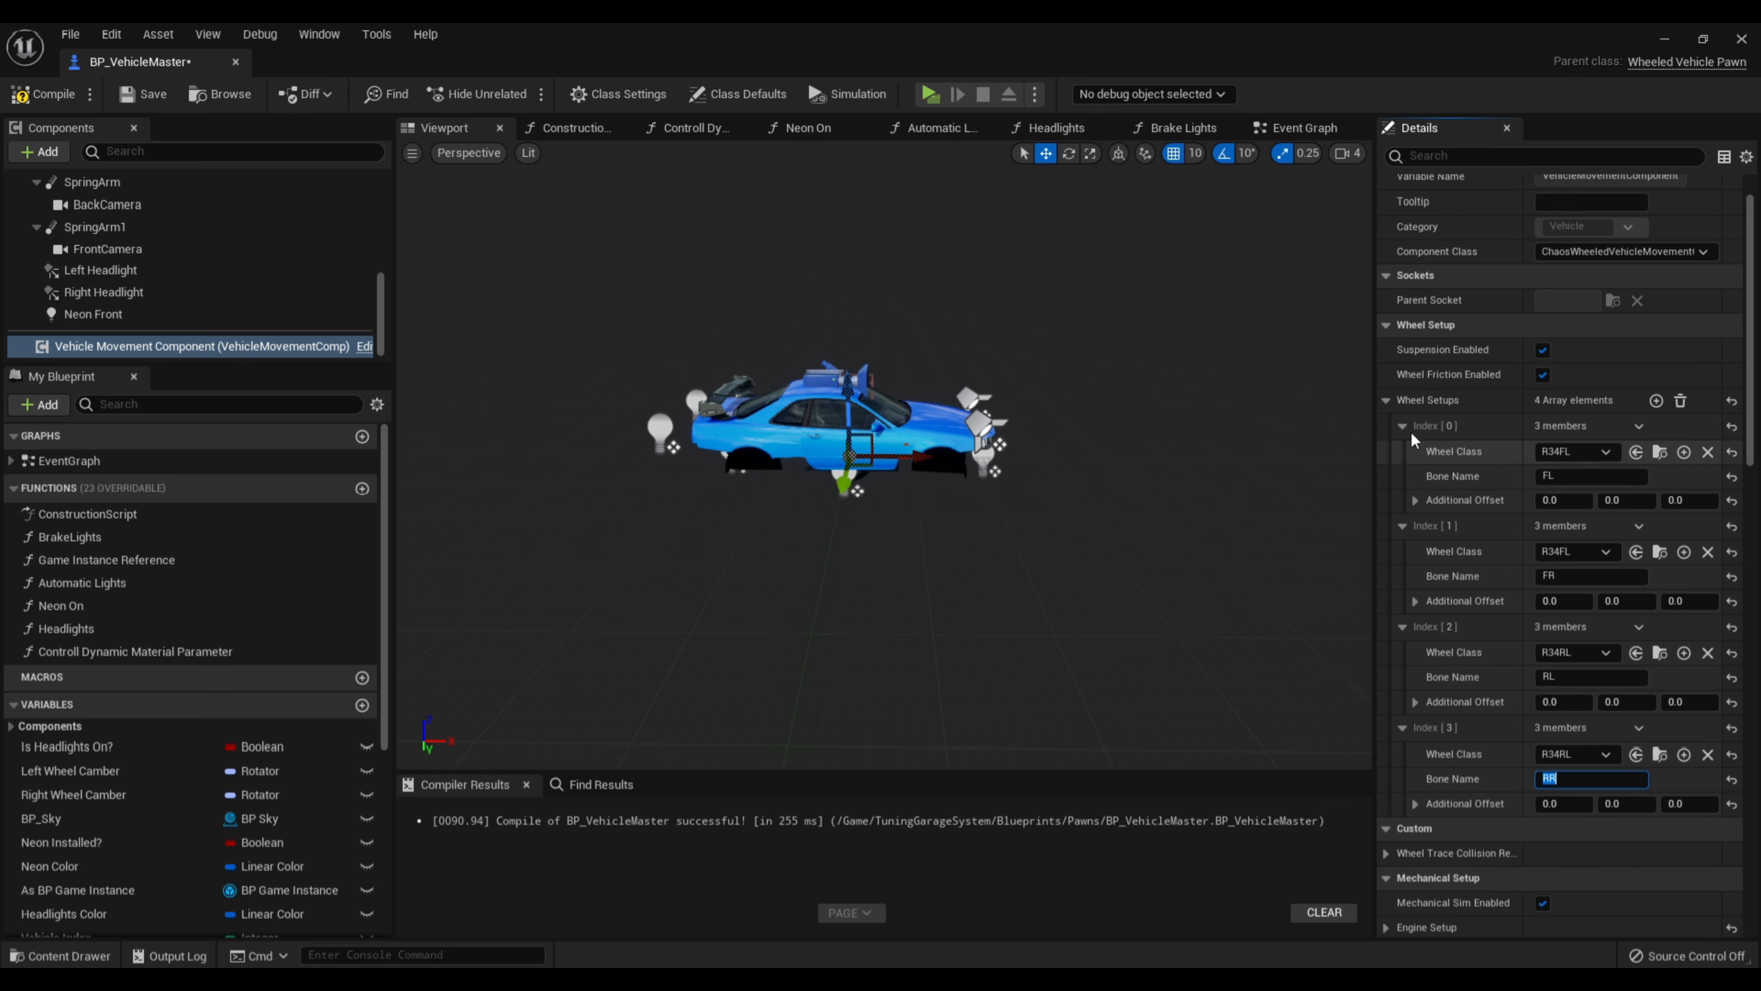
click(56, 95)
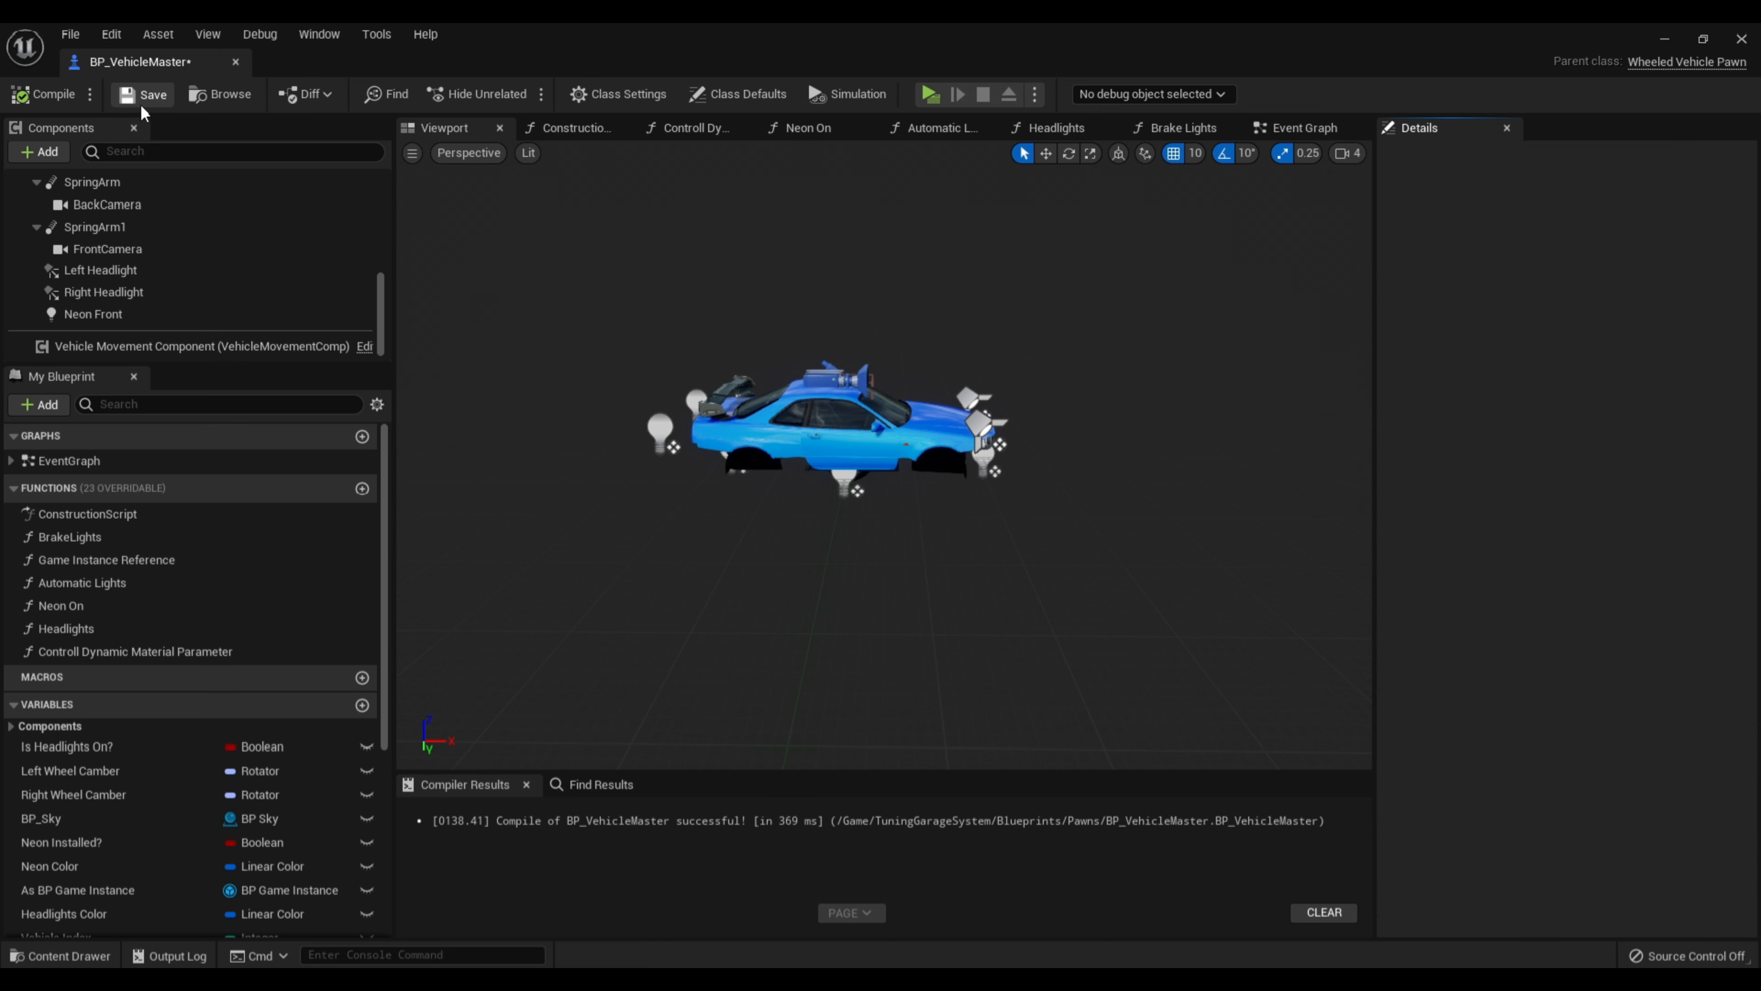
Assign Parts_02_KIT00_FRONT_BUMPER_A from the Car_02 Parts Stock folder as the FrontBumper component's static mesh
mouse_move(578, 283)
right_down()
mouse_move(846, 333)
mouse_move(624, 312)
mouse_move(581, 283)
right_up()
scroll(156, 271, up, 5)
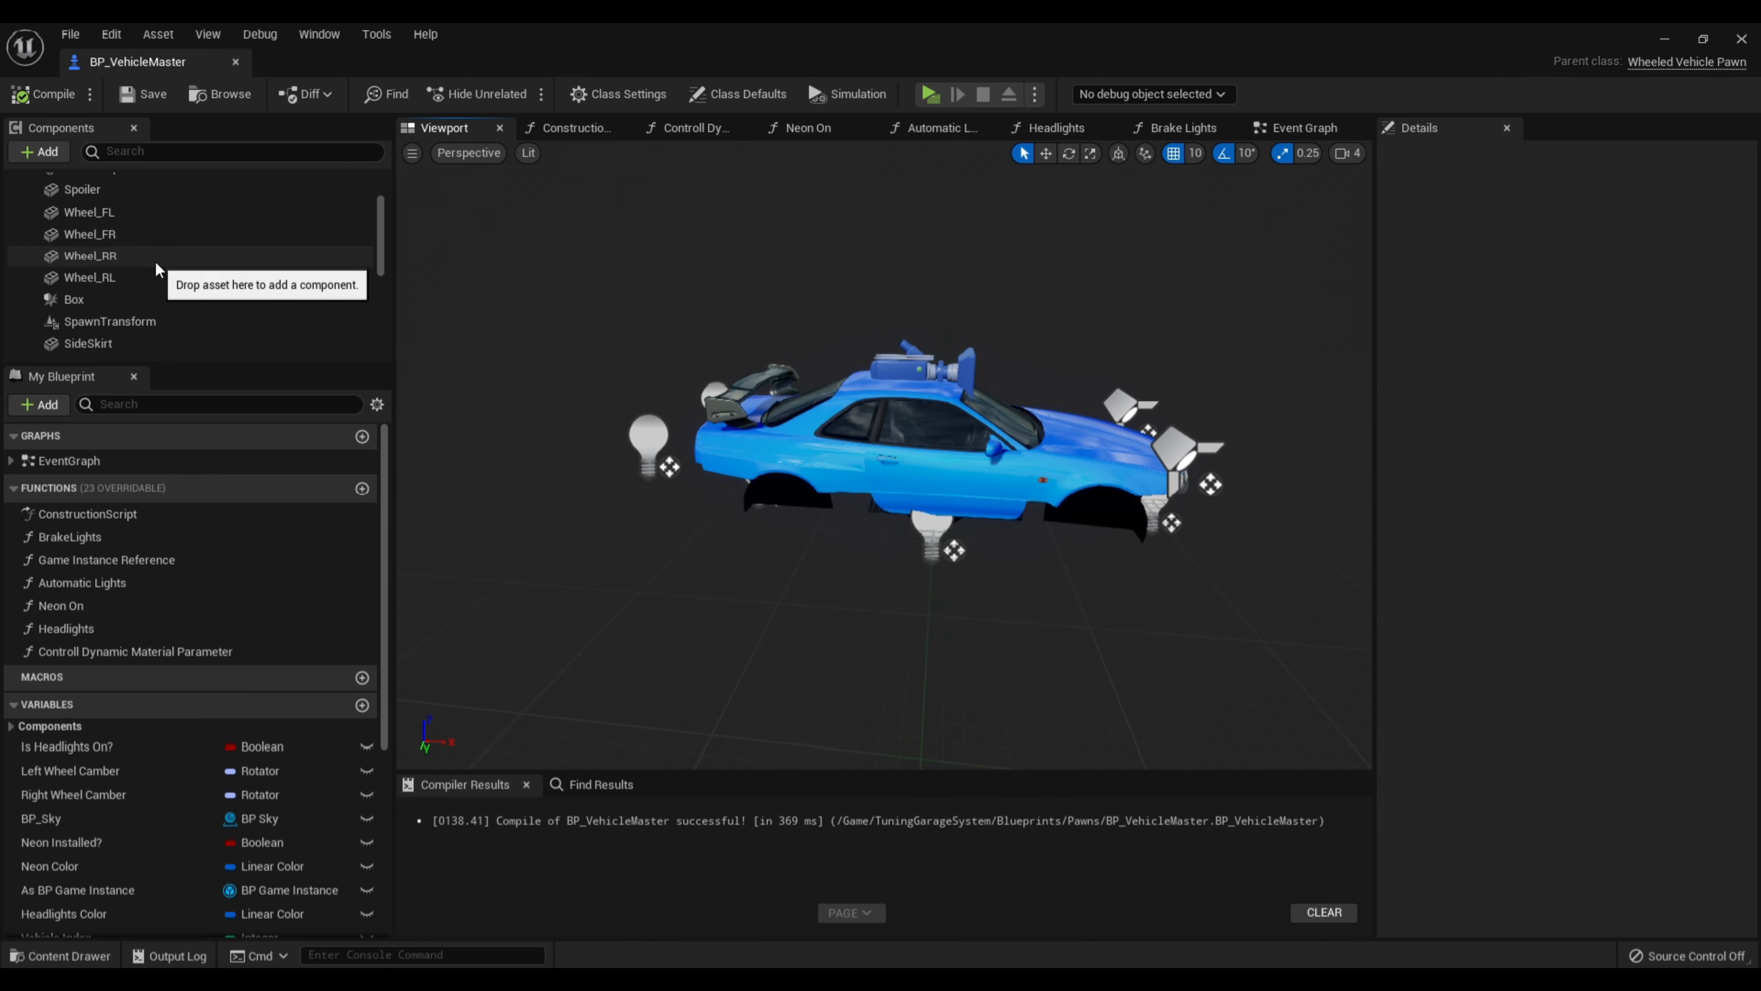
click(106, 226)
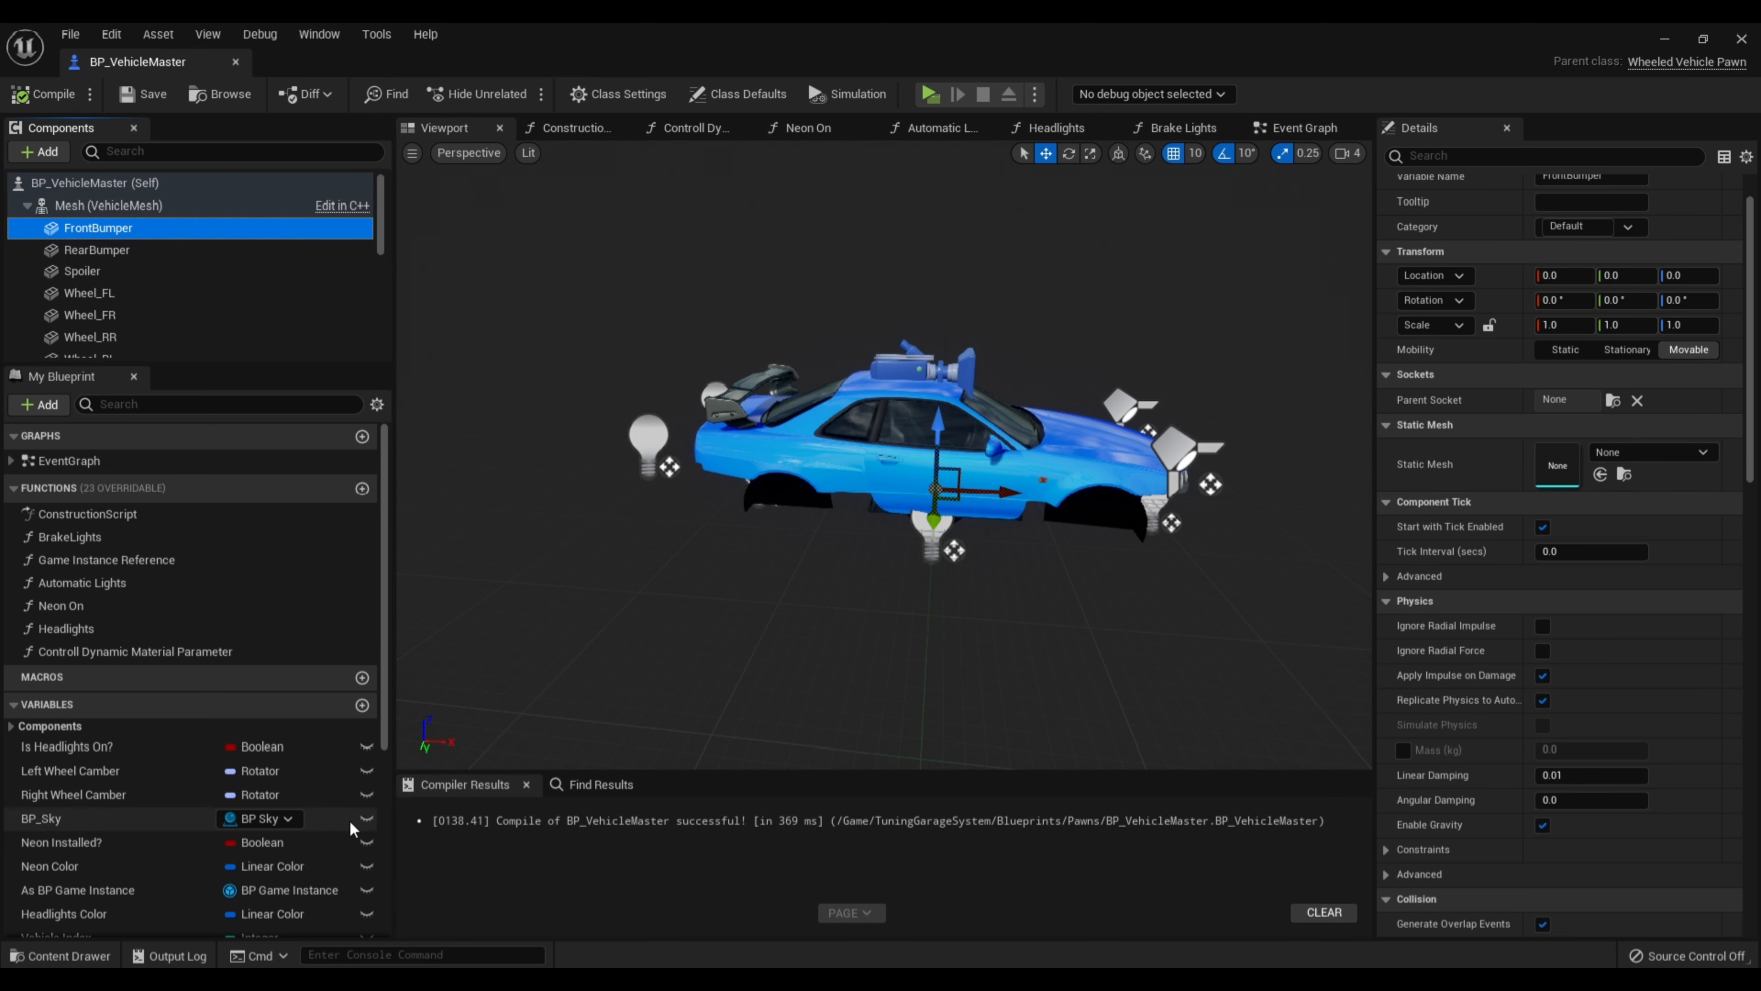
click(63, 955)
click(513, 683)
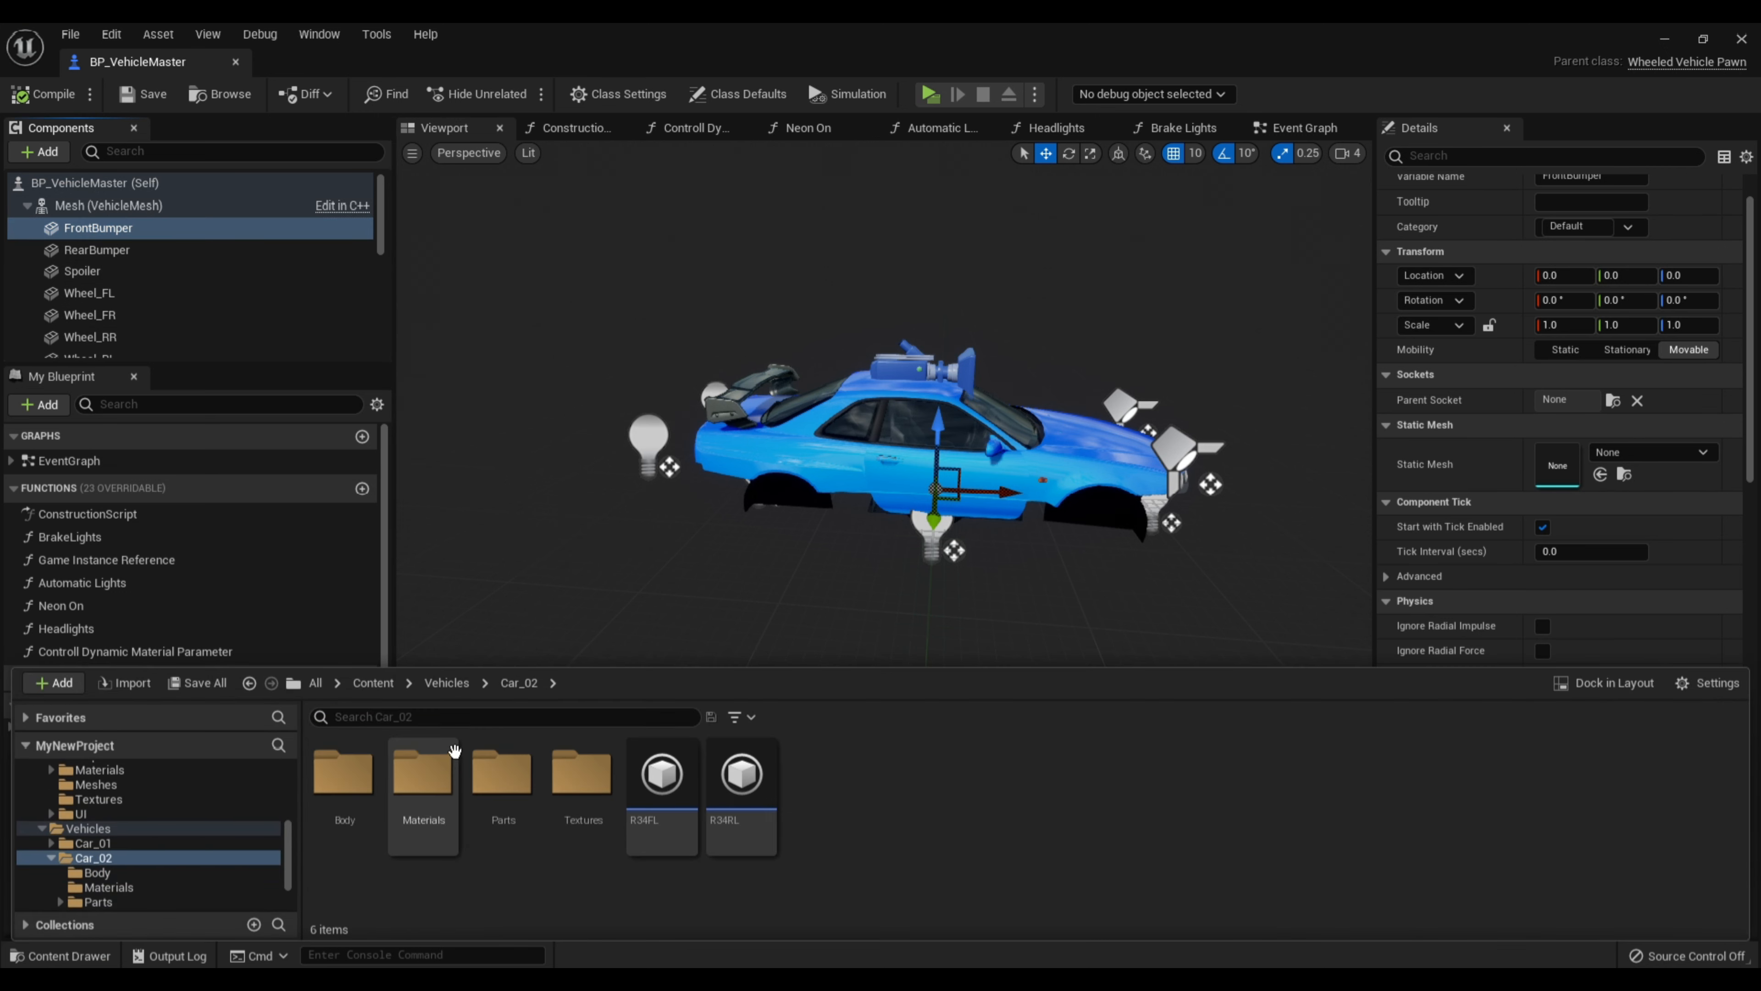
double_click(523, 793)
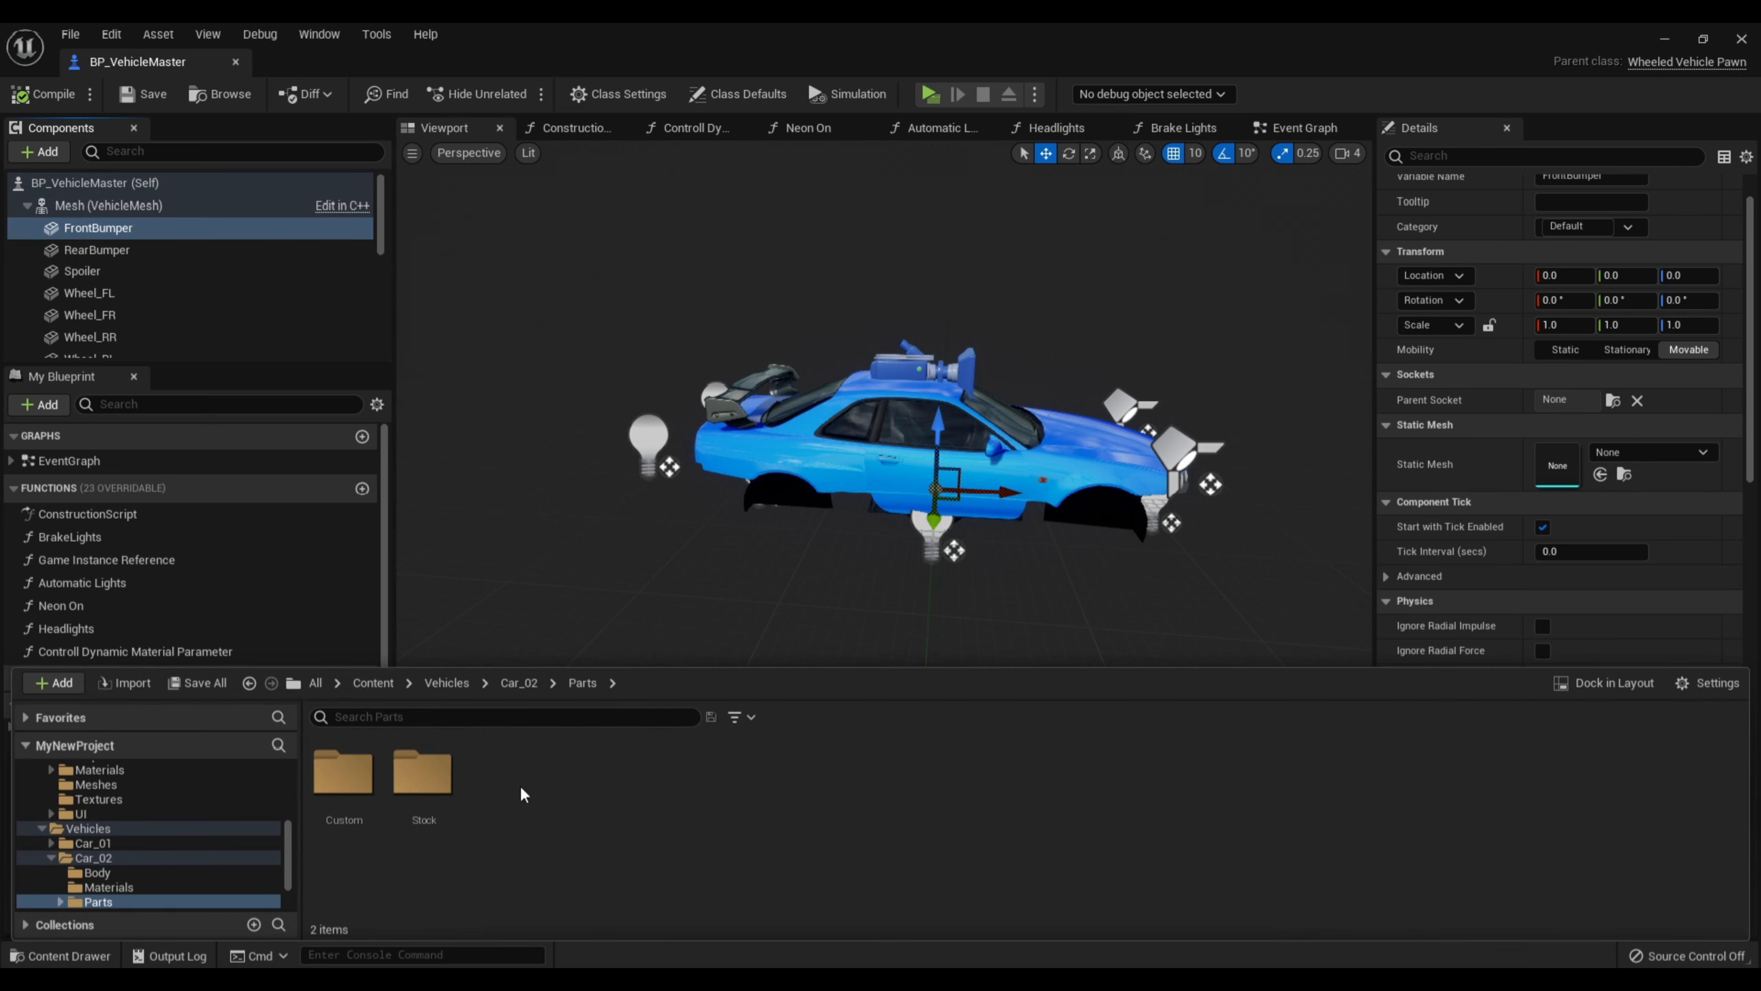
double_click(417, 790)
click(422, 777)
drag(422, 777, 1573, 479)
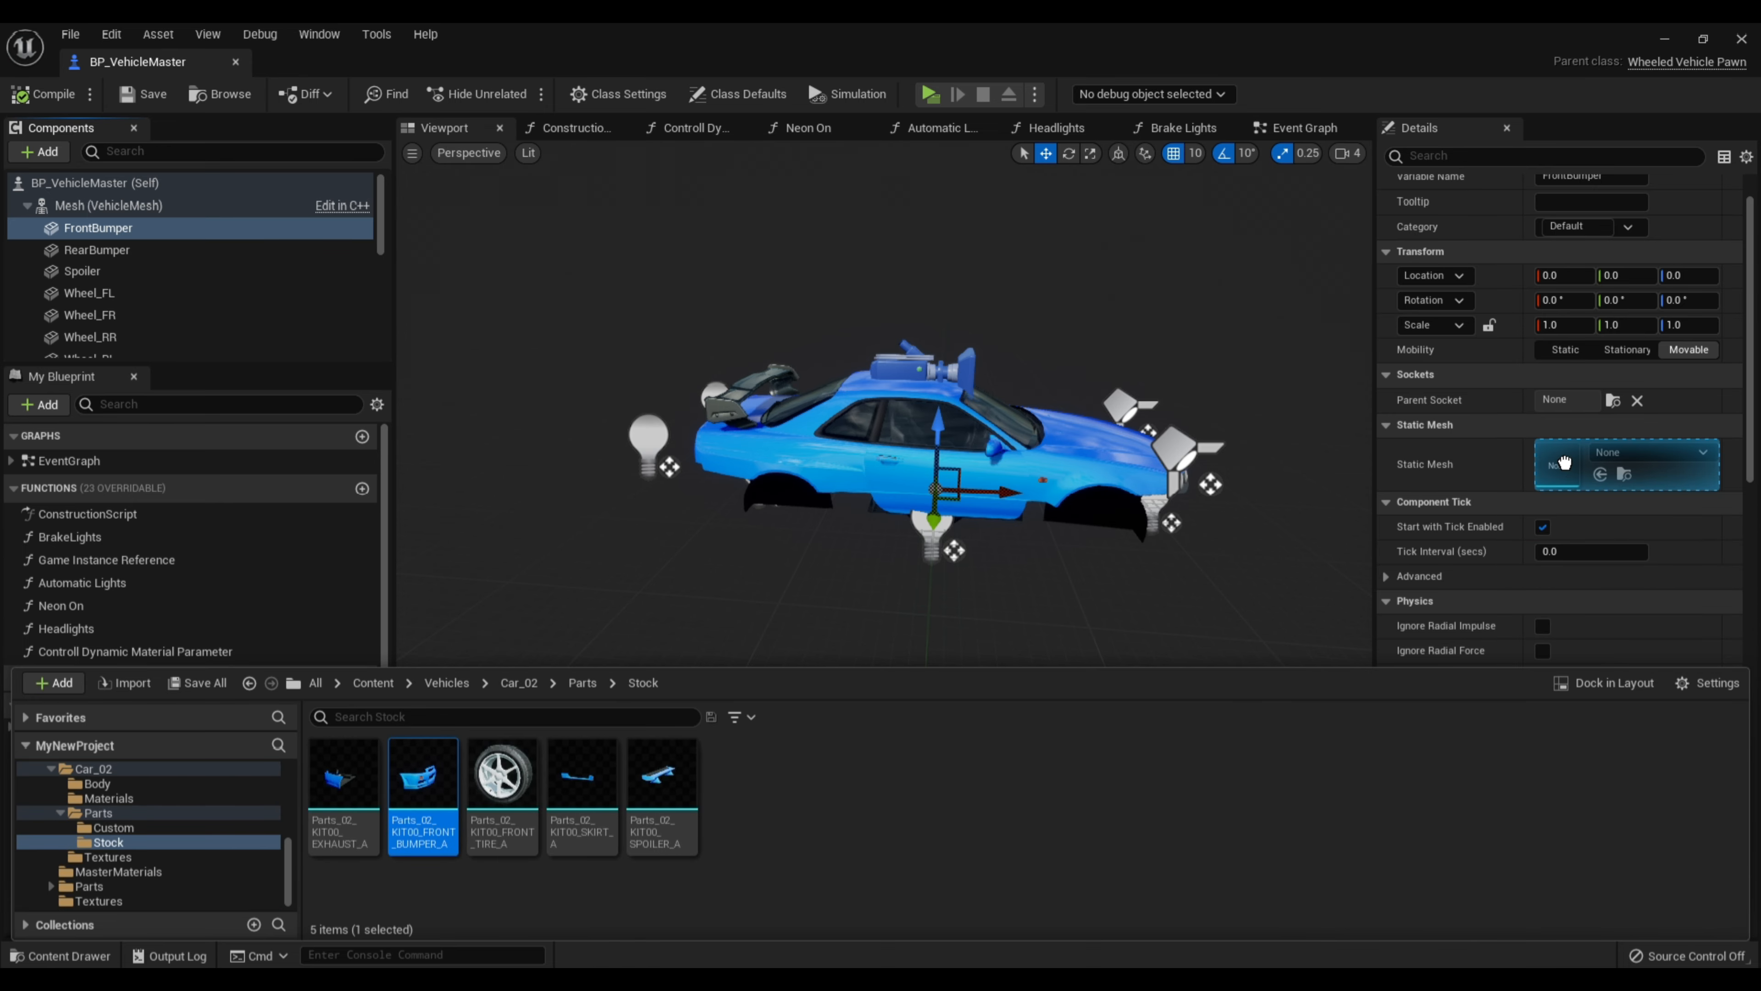
Assign Parts_02_KIT00_EXHAUST_A from the Stock folder as the RearBumper component's static mesh
click(165, 250)
click(63, 955)
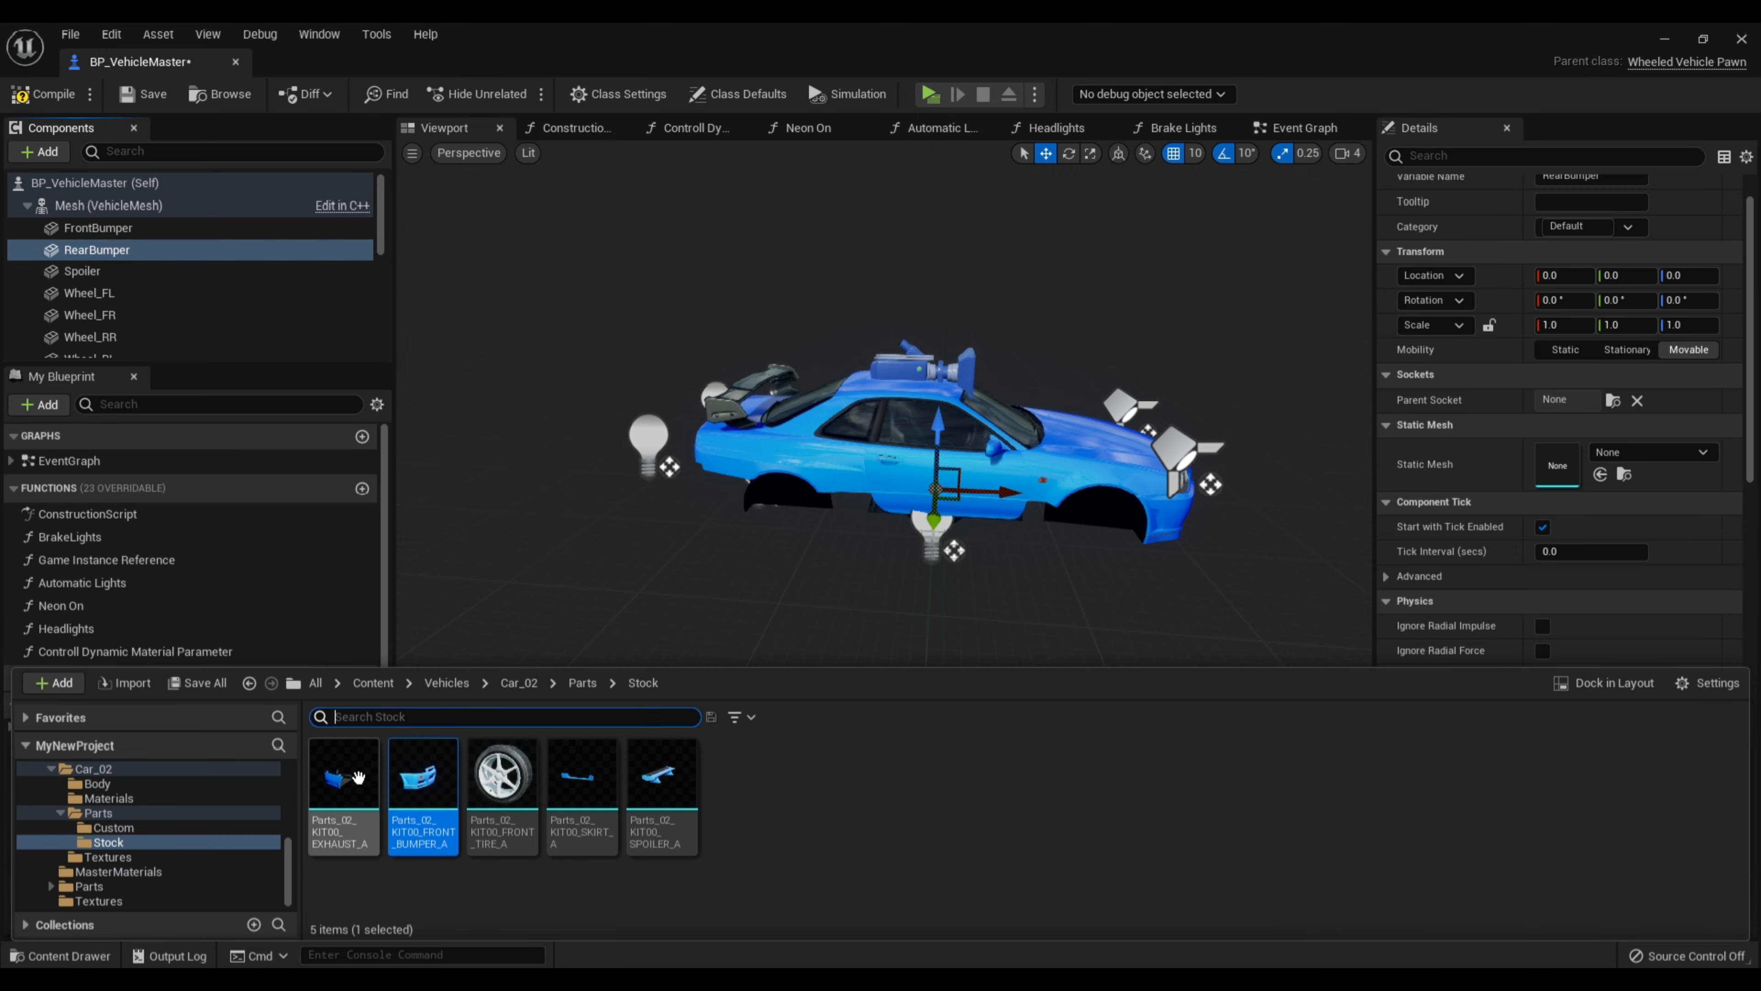
drag(359, 777, 1650, 464)
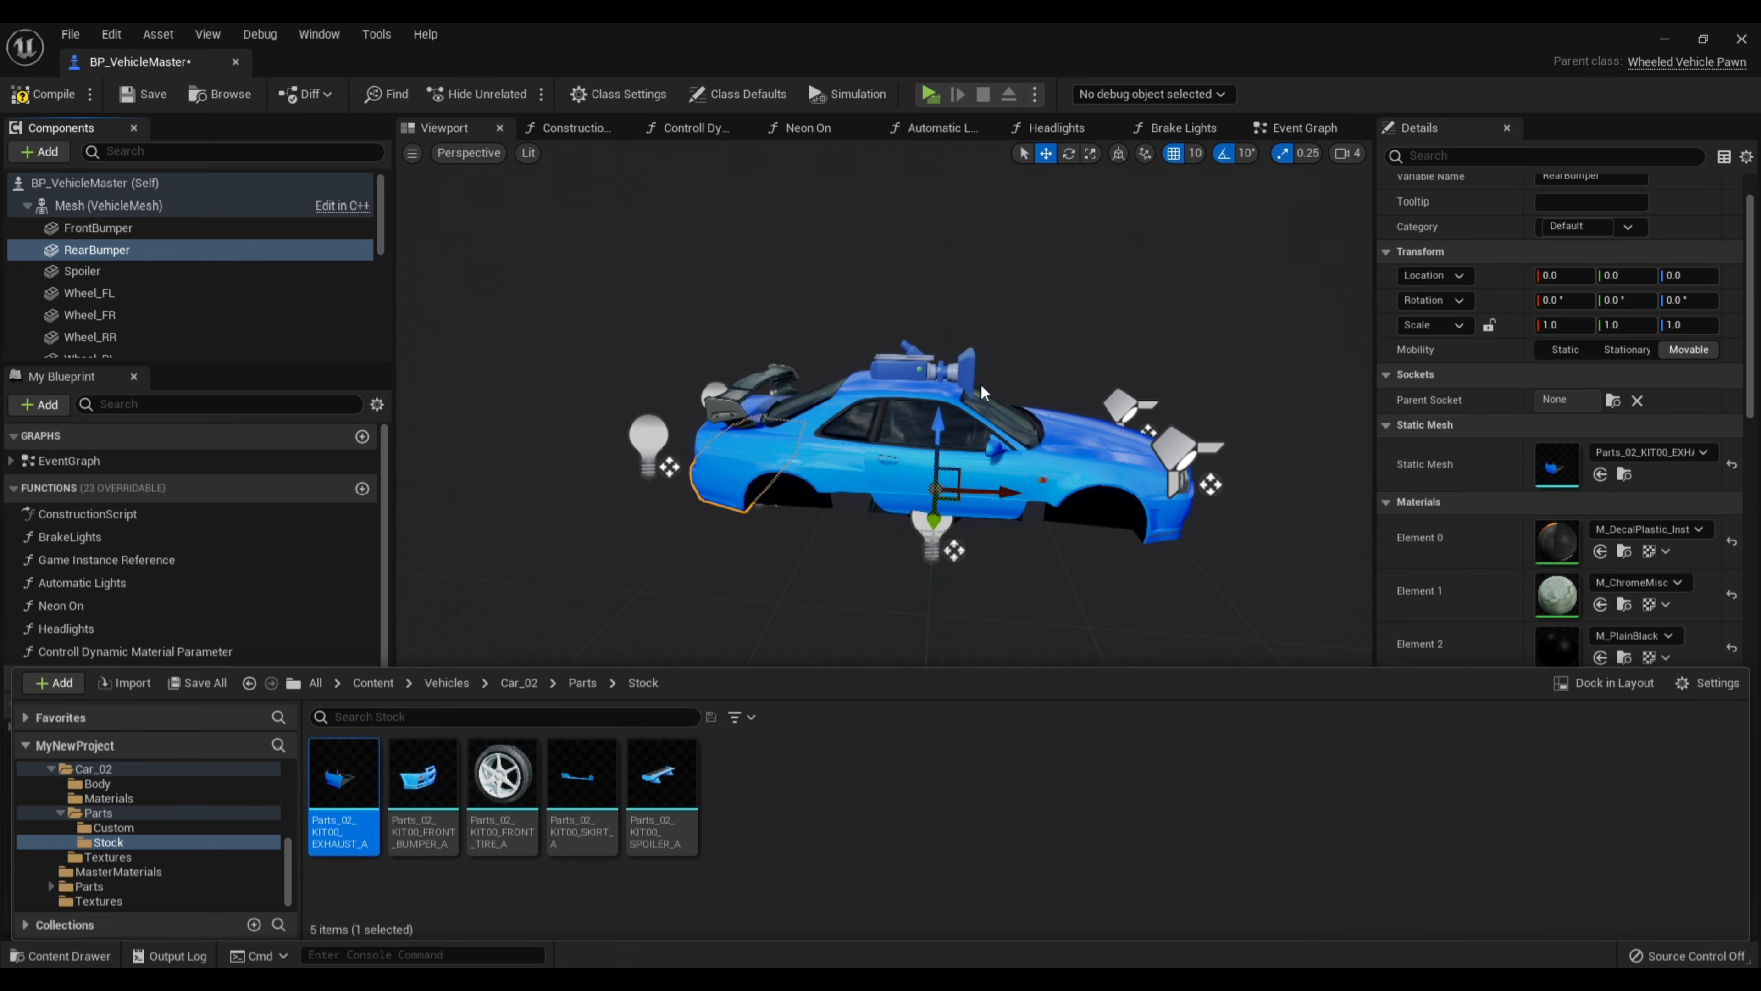
Replace the Spoiler component's static mesh with Parts_02_KIT00_SPOILER_A from the Stock folder
click(173, 271)
click(51, 955)
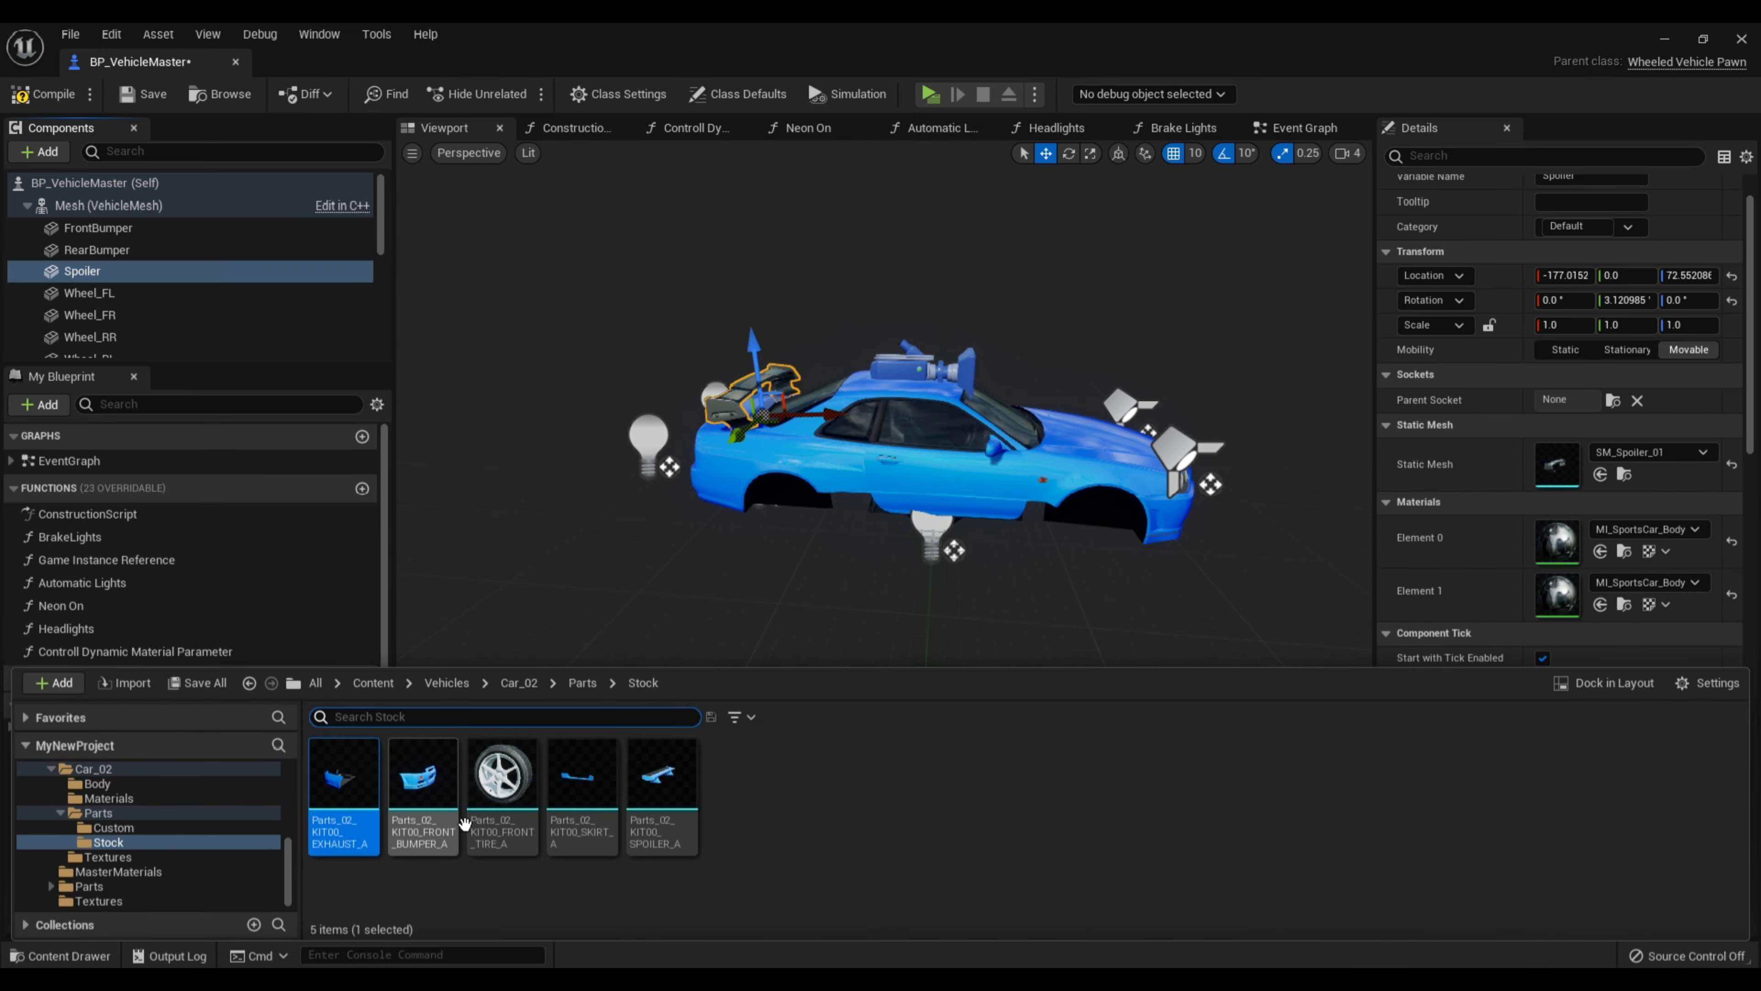
drag(662, 774, 1612, 463)
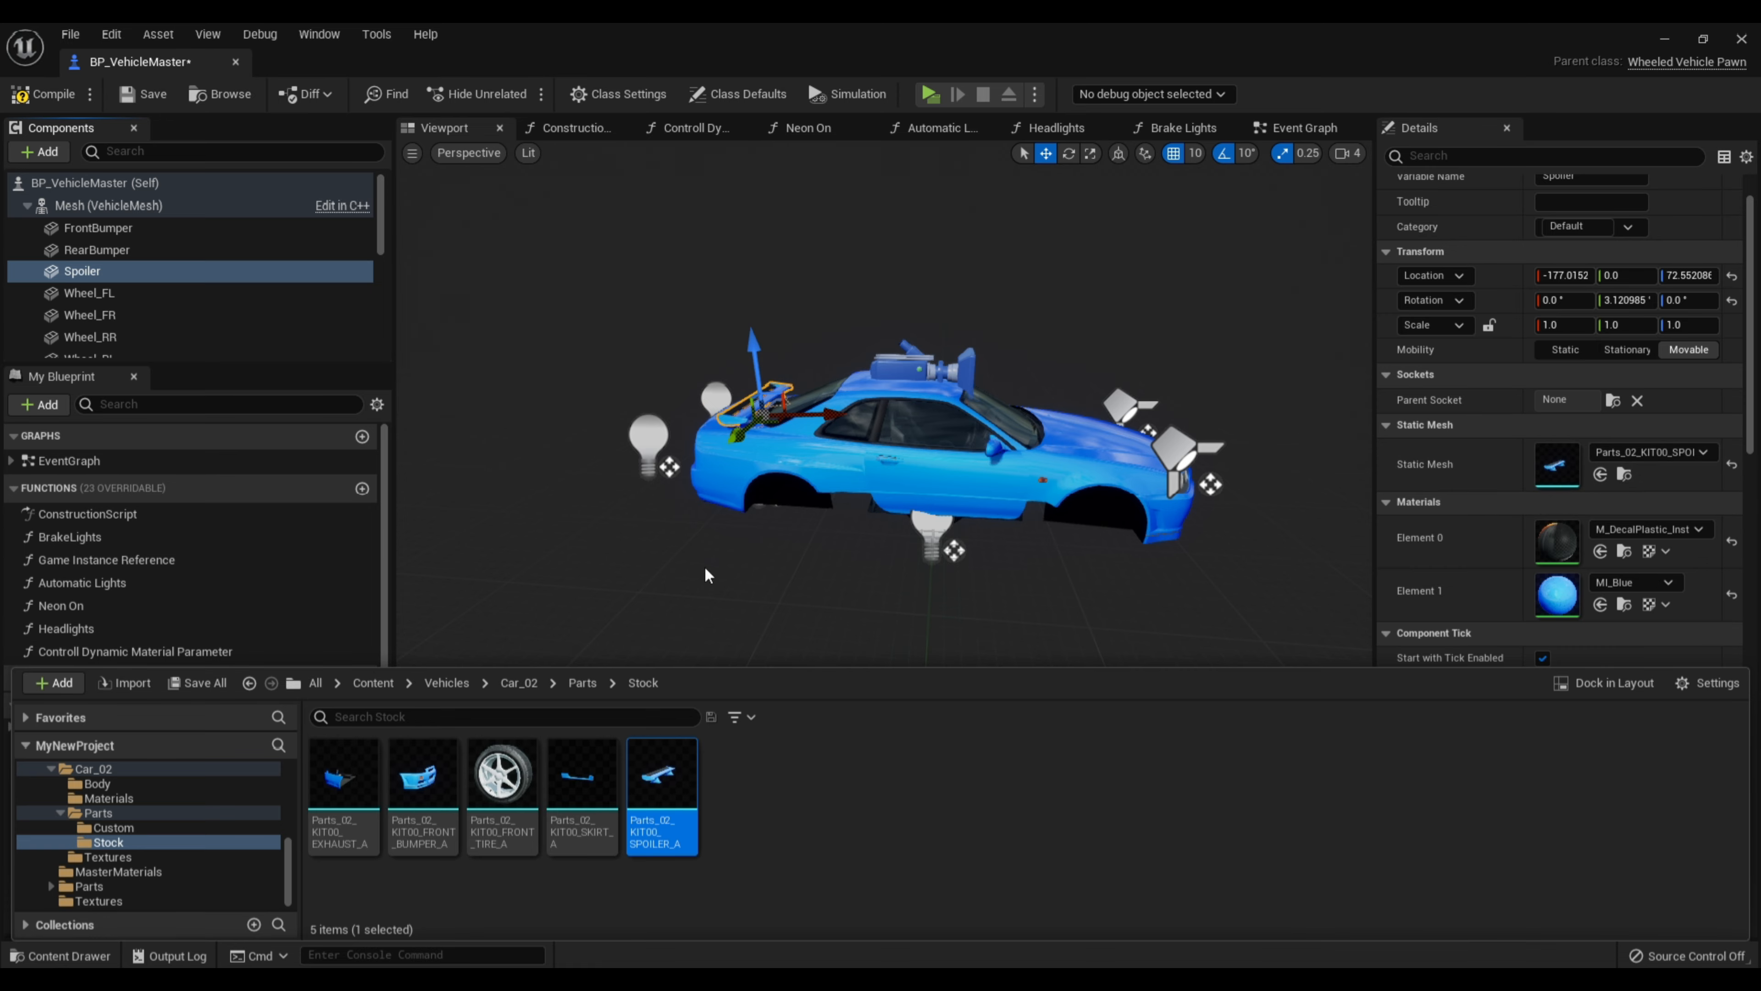
Turn off grid and rotation snapping and move the spoiler back onto the trunk lid, to about X -198 and Z 78
right_drag(666, 603, 1030, 214)
key(w)
click(1176, 153)
click(1221, 152)
right_drag(1033, 284, 924, 367)
key(s)
key(w)
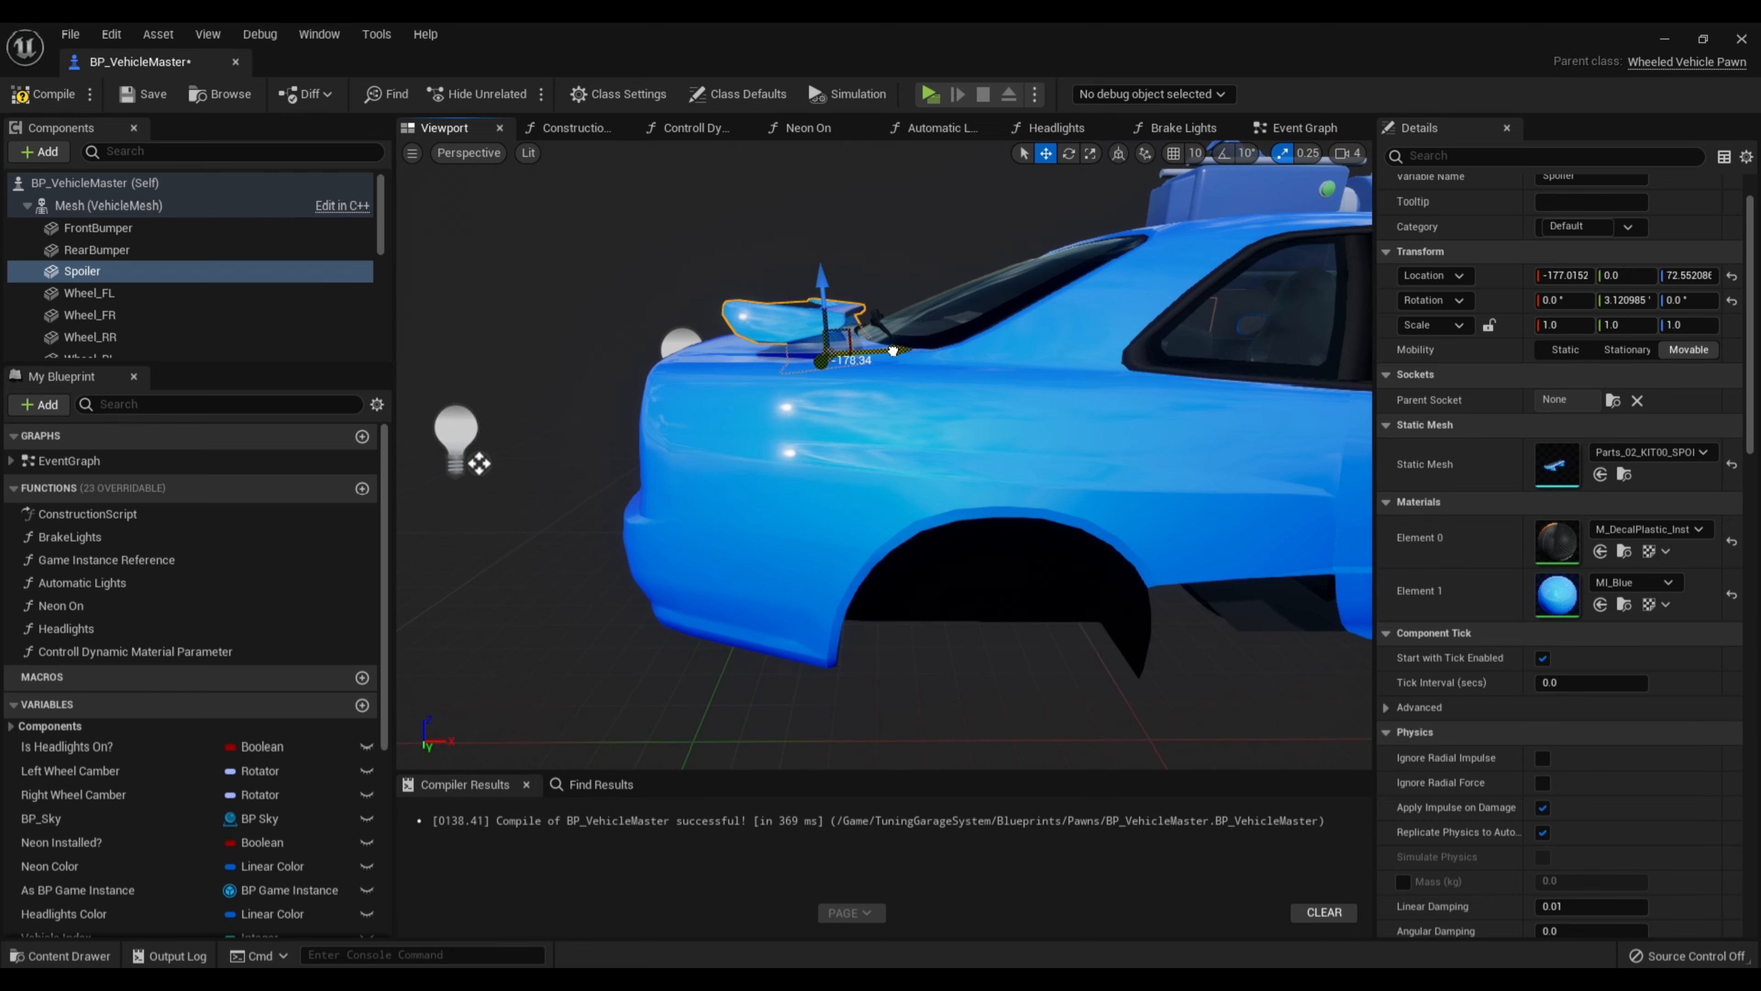
drag(892, 350, 853, 349)
drag(782, 281, 780, 264)
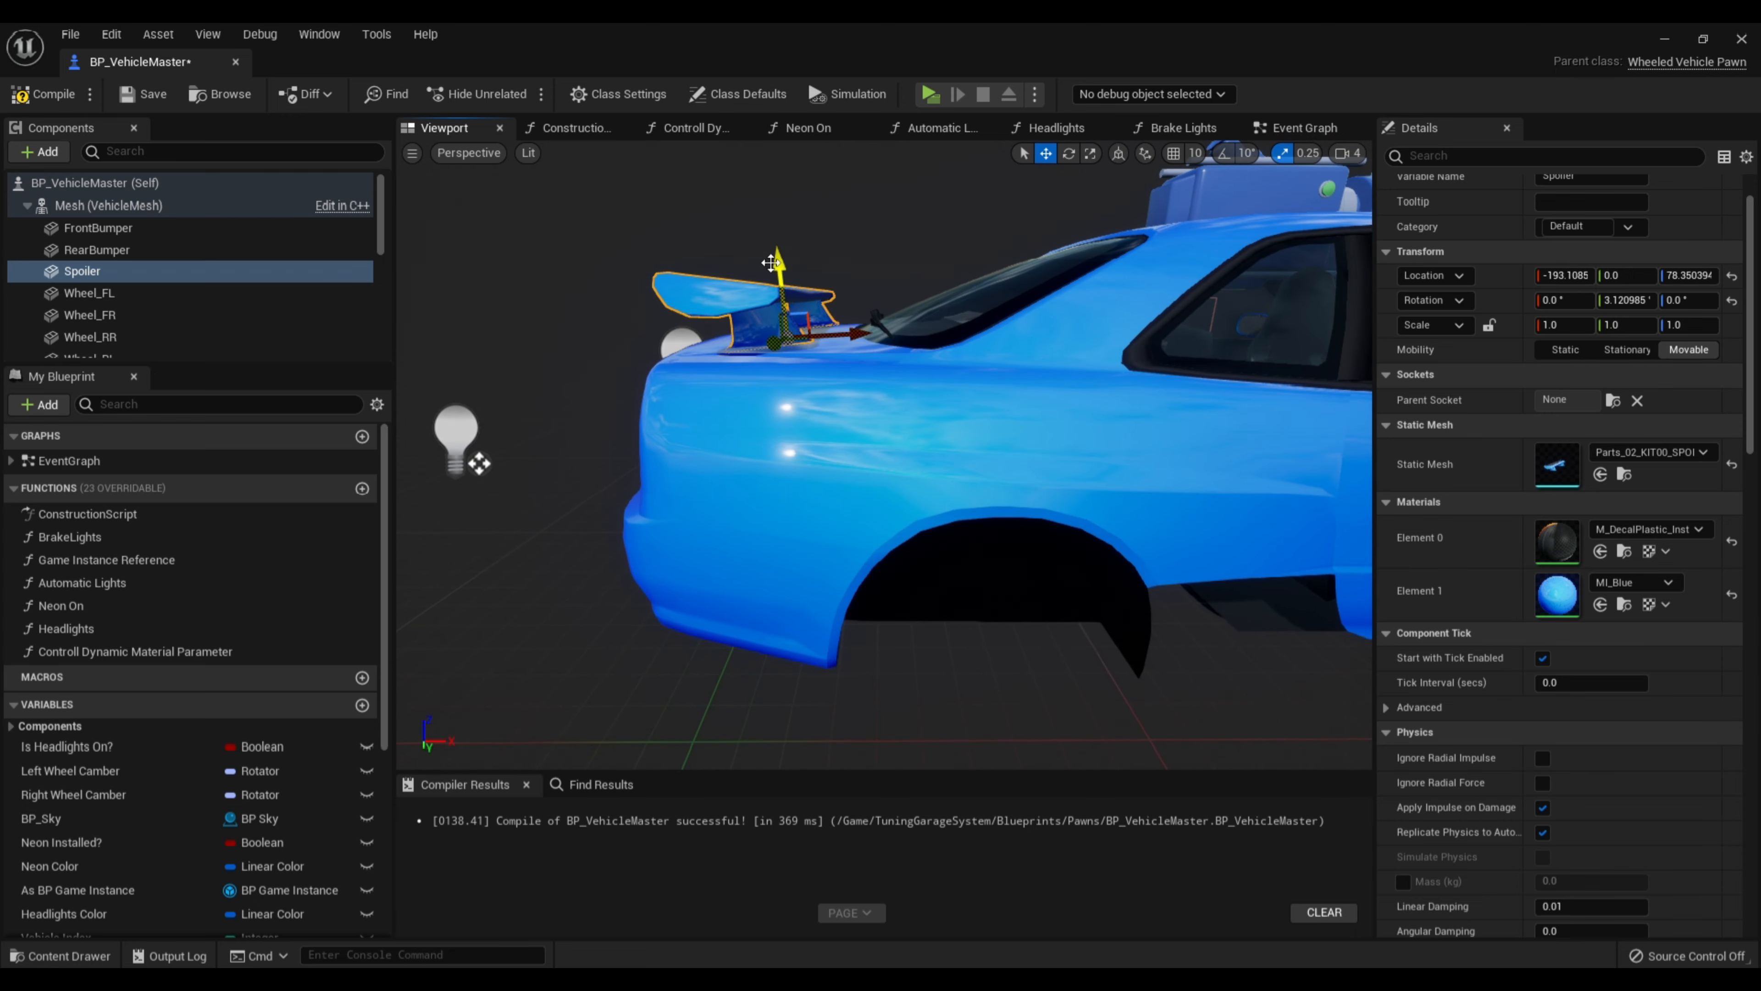
key(a)
right_drag(780, 264, 845, 258)
right_drag(900, 349, 923, 352)
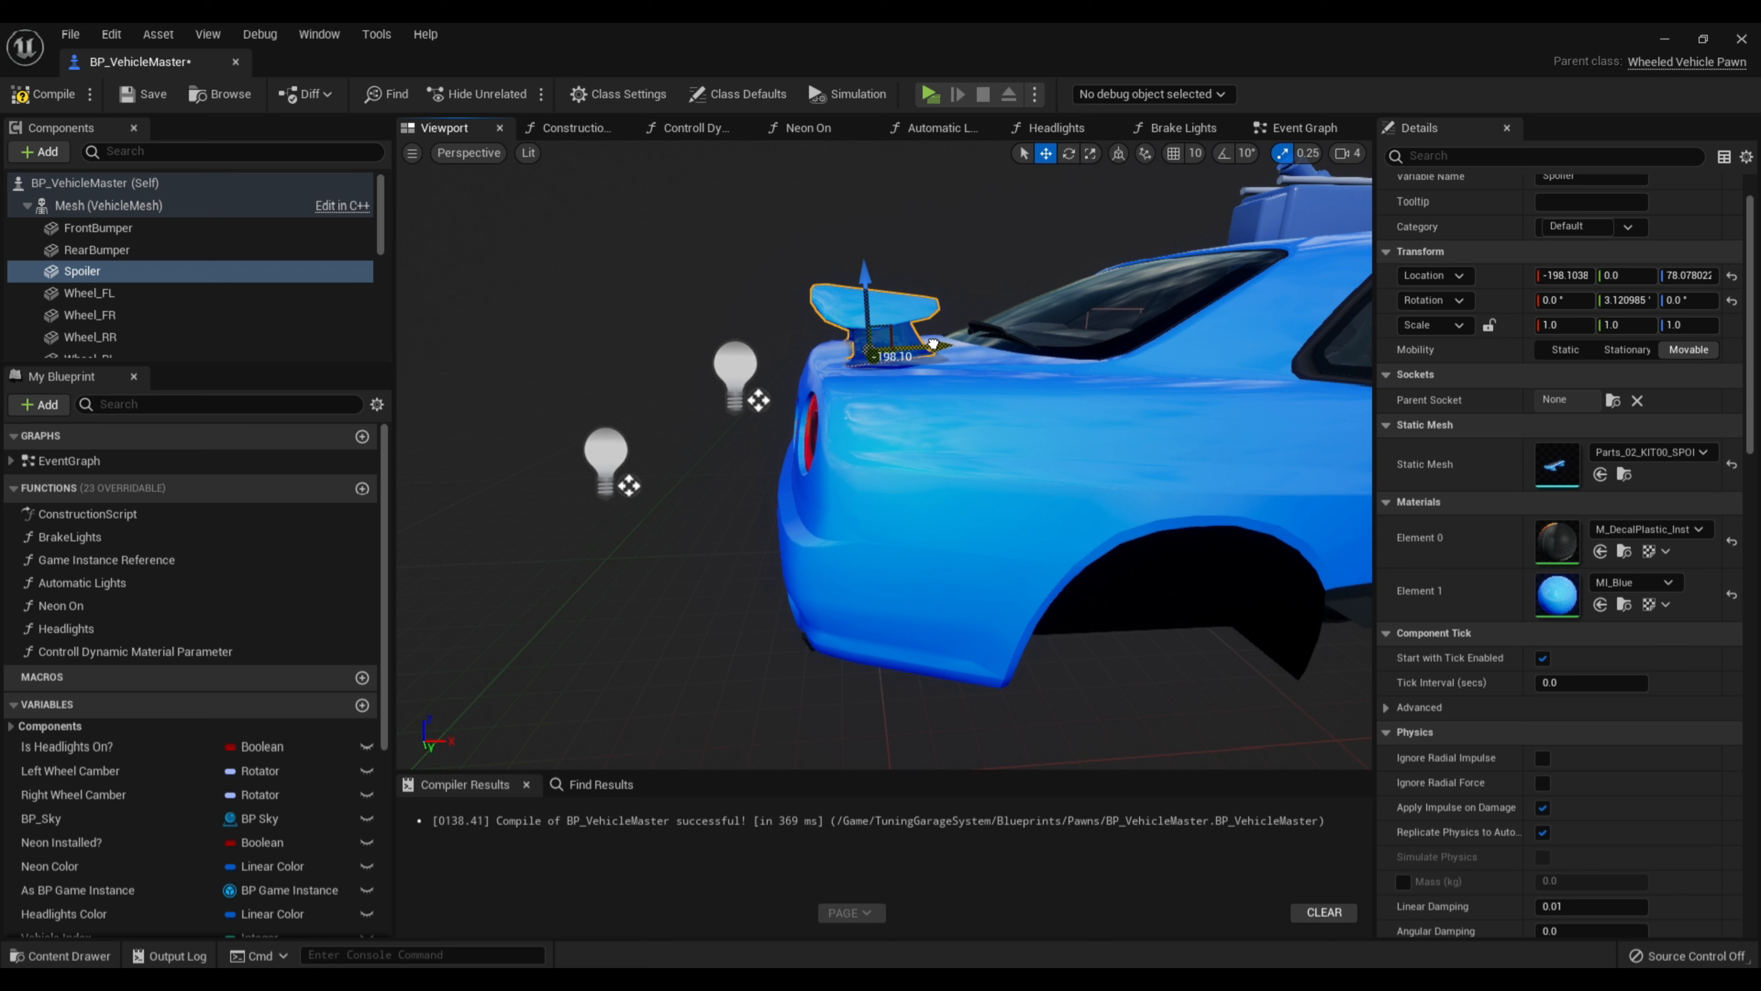
Tilt the spoiler to a rotation of about -4.1° and nudge it to about X -197.8, Z 79.3
click(1067, 154)
drag(801, 264, 808, 289)
click(1042, 154)
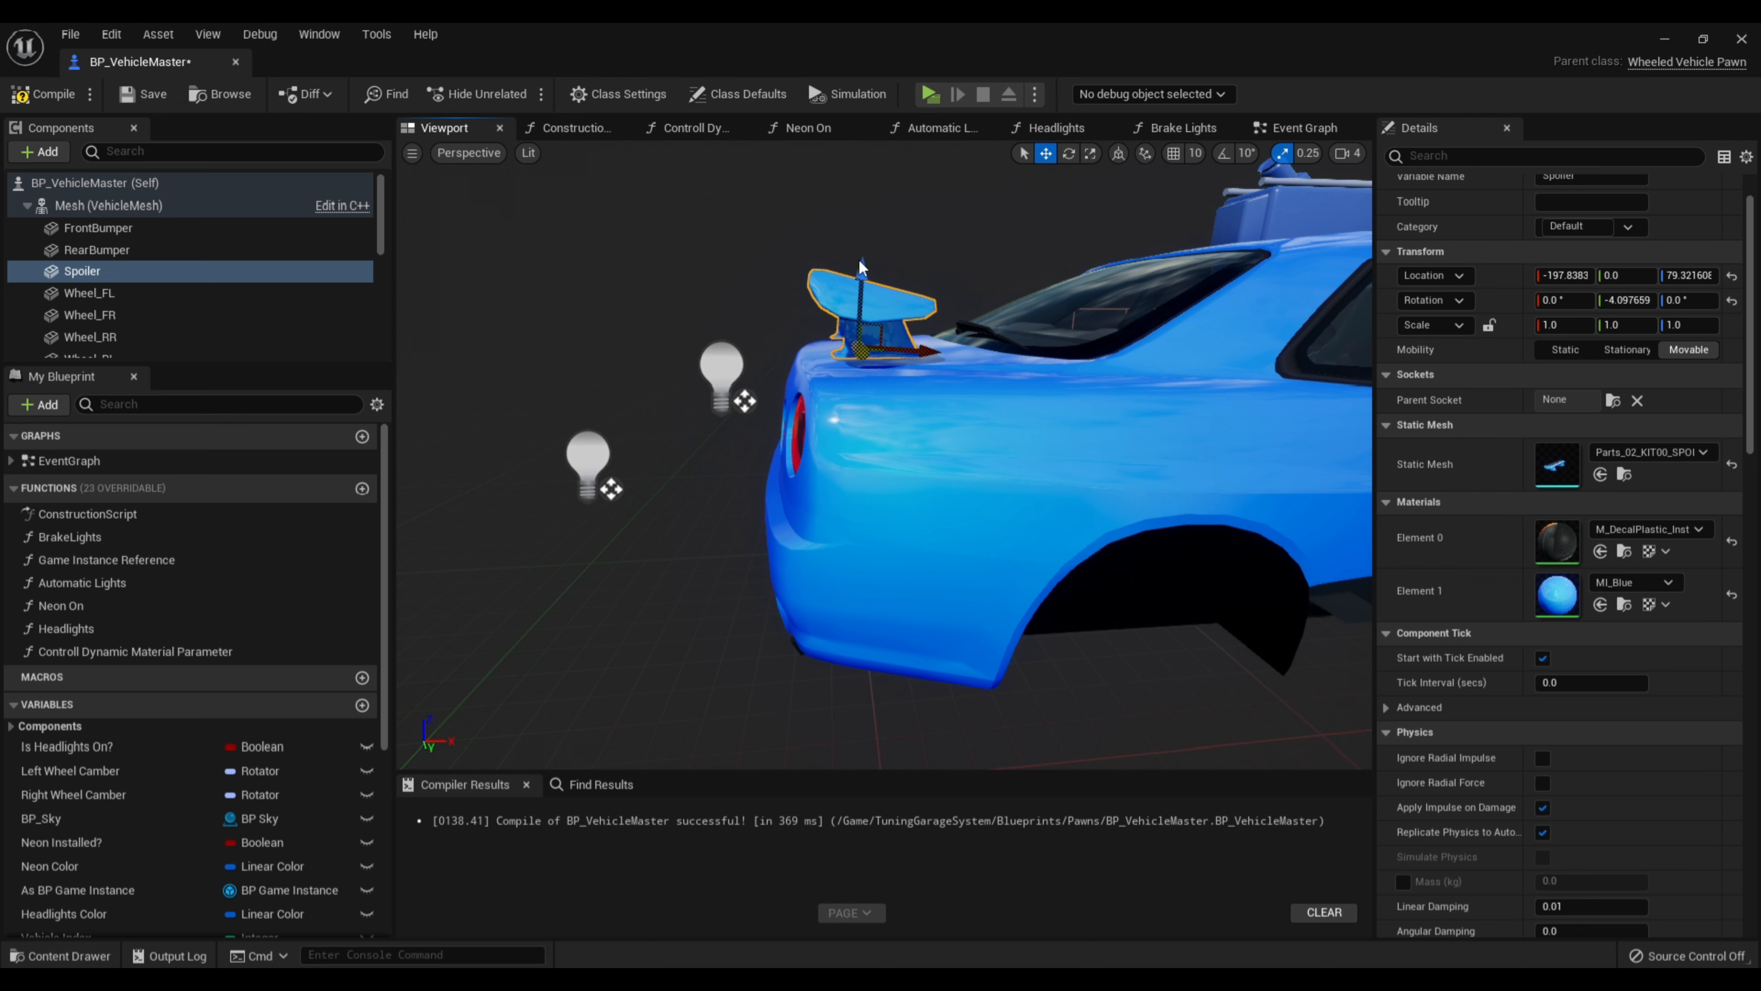
Refine the spoiler's fit on the trunk lid to about X -197.9, Z 78.7 with a tilt of about -0.8°
right_drag(859, 260, 853, 257)
key(f)
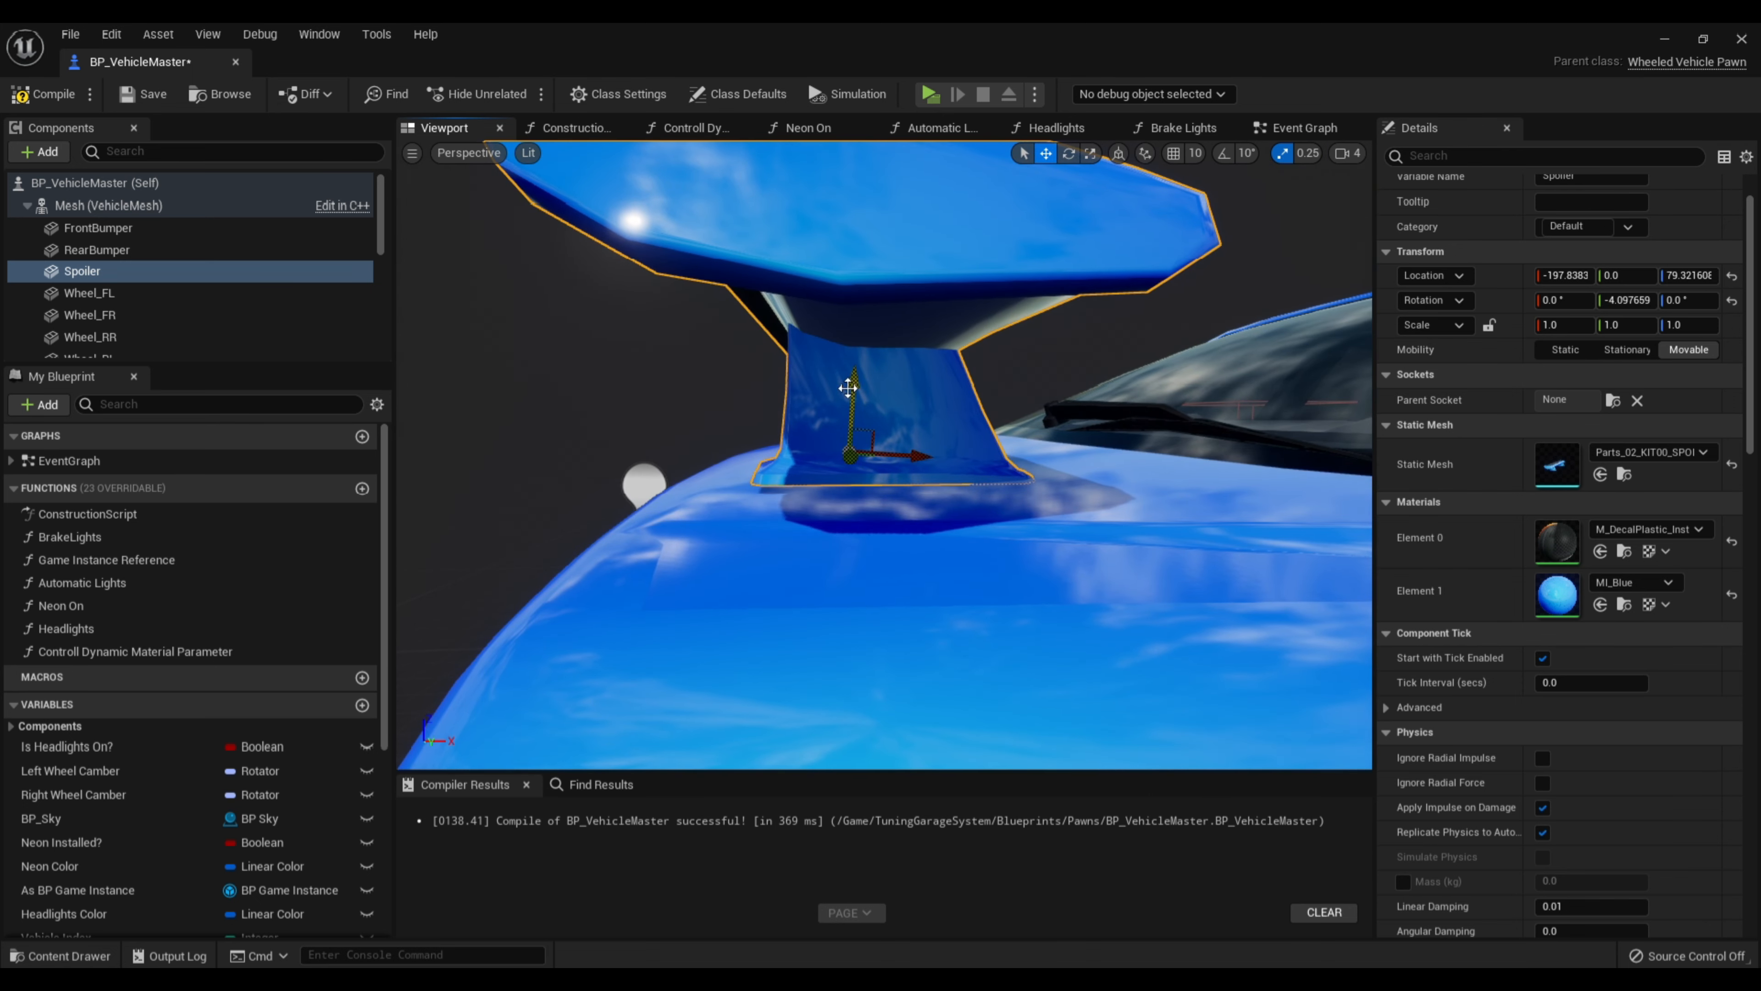
drag(852, 382, 857, 383)
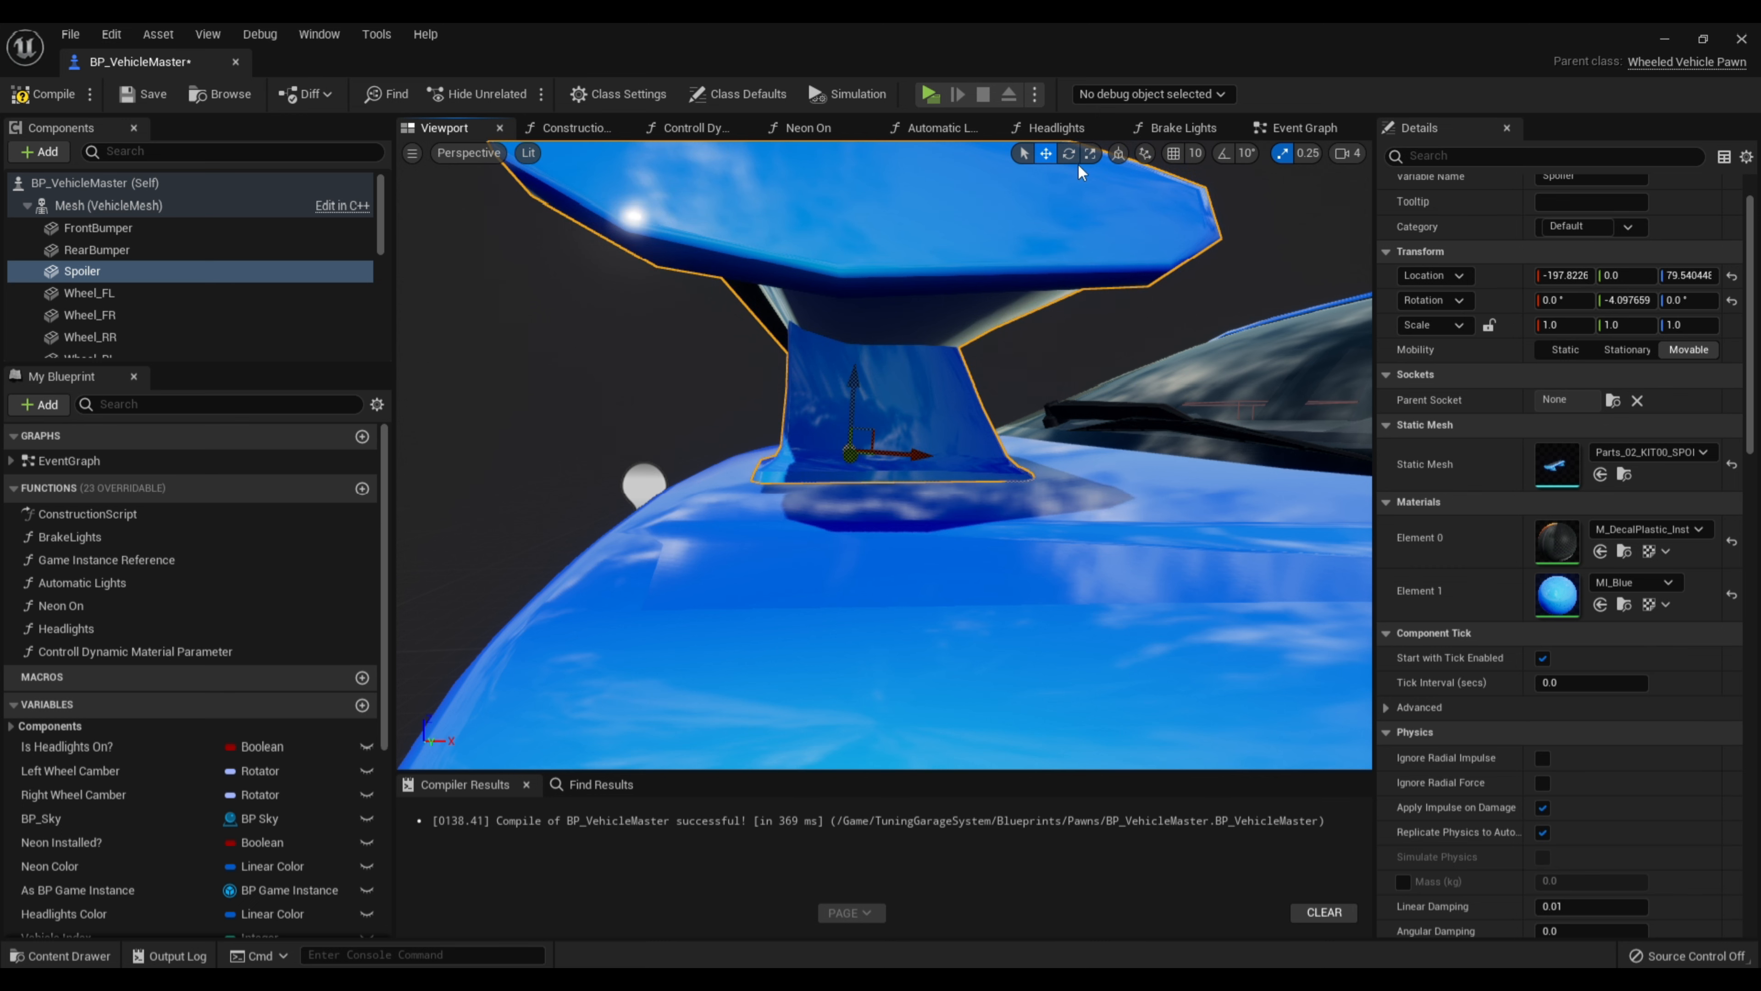
click(1069, 154)
drag(798, 486, 870, 383)
click(1046, 153)
key(ctrl+z)
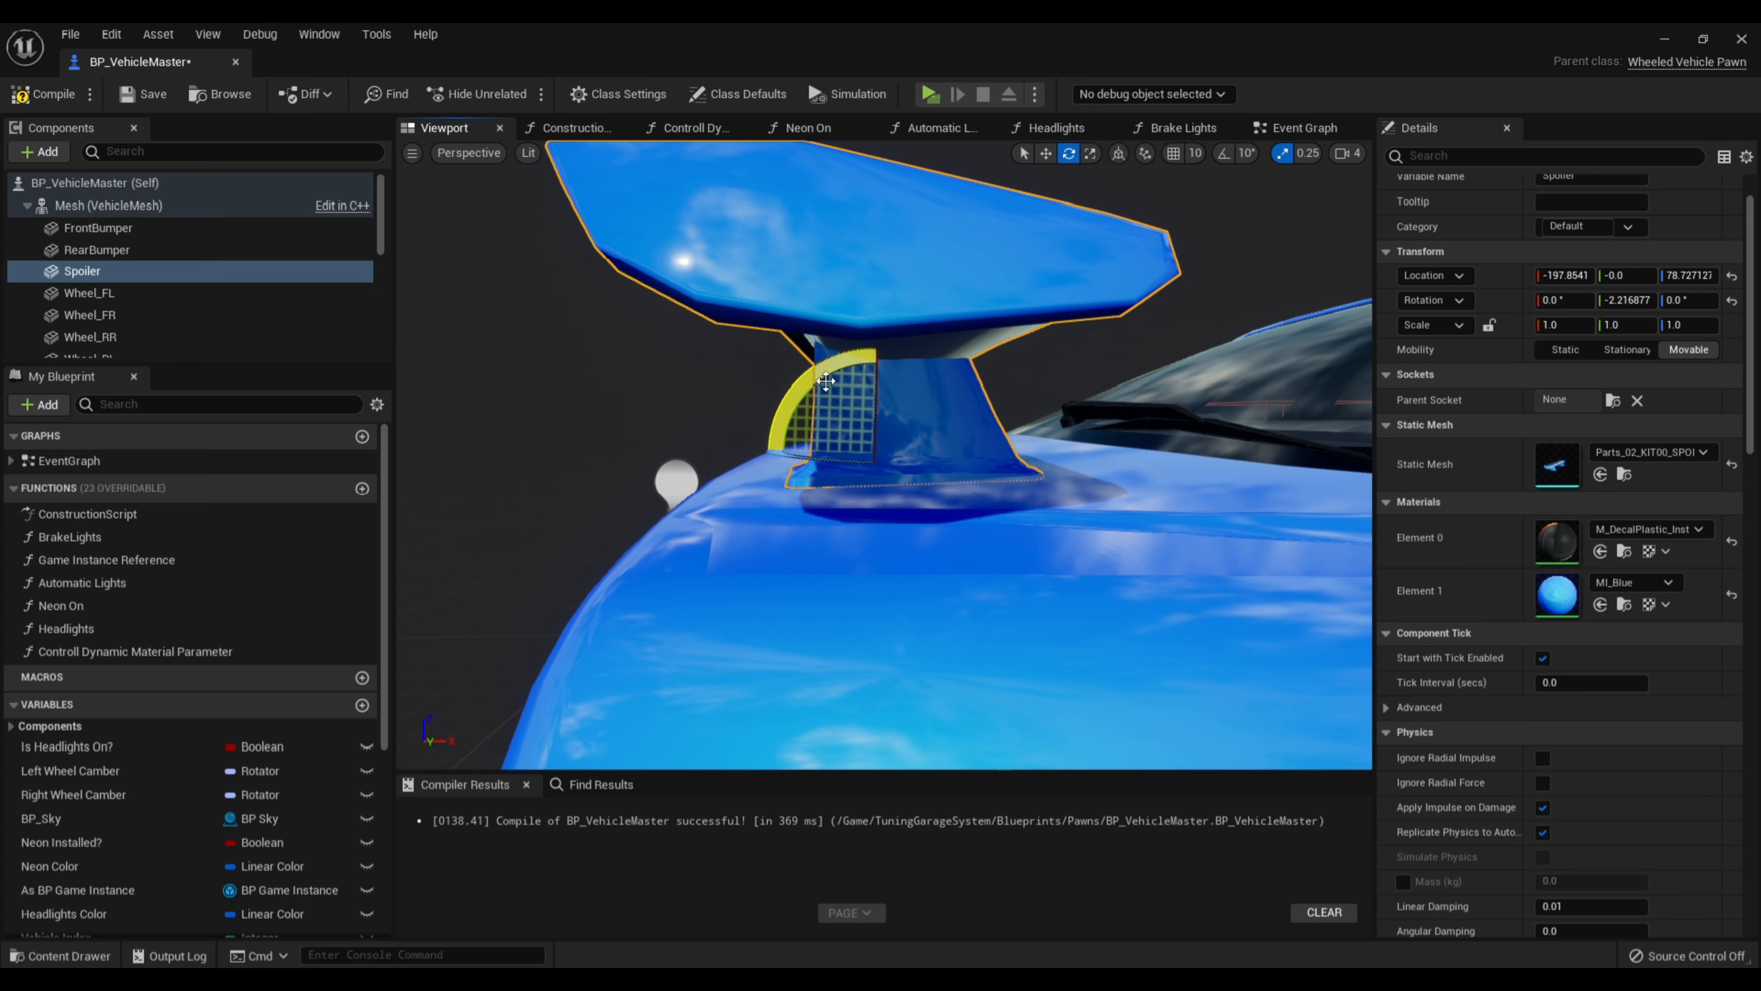
mouse_move(822, 390)
mouse_down()
mouse_move(820, 405)
mouse_move(835, 366)
mouse_up()
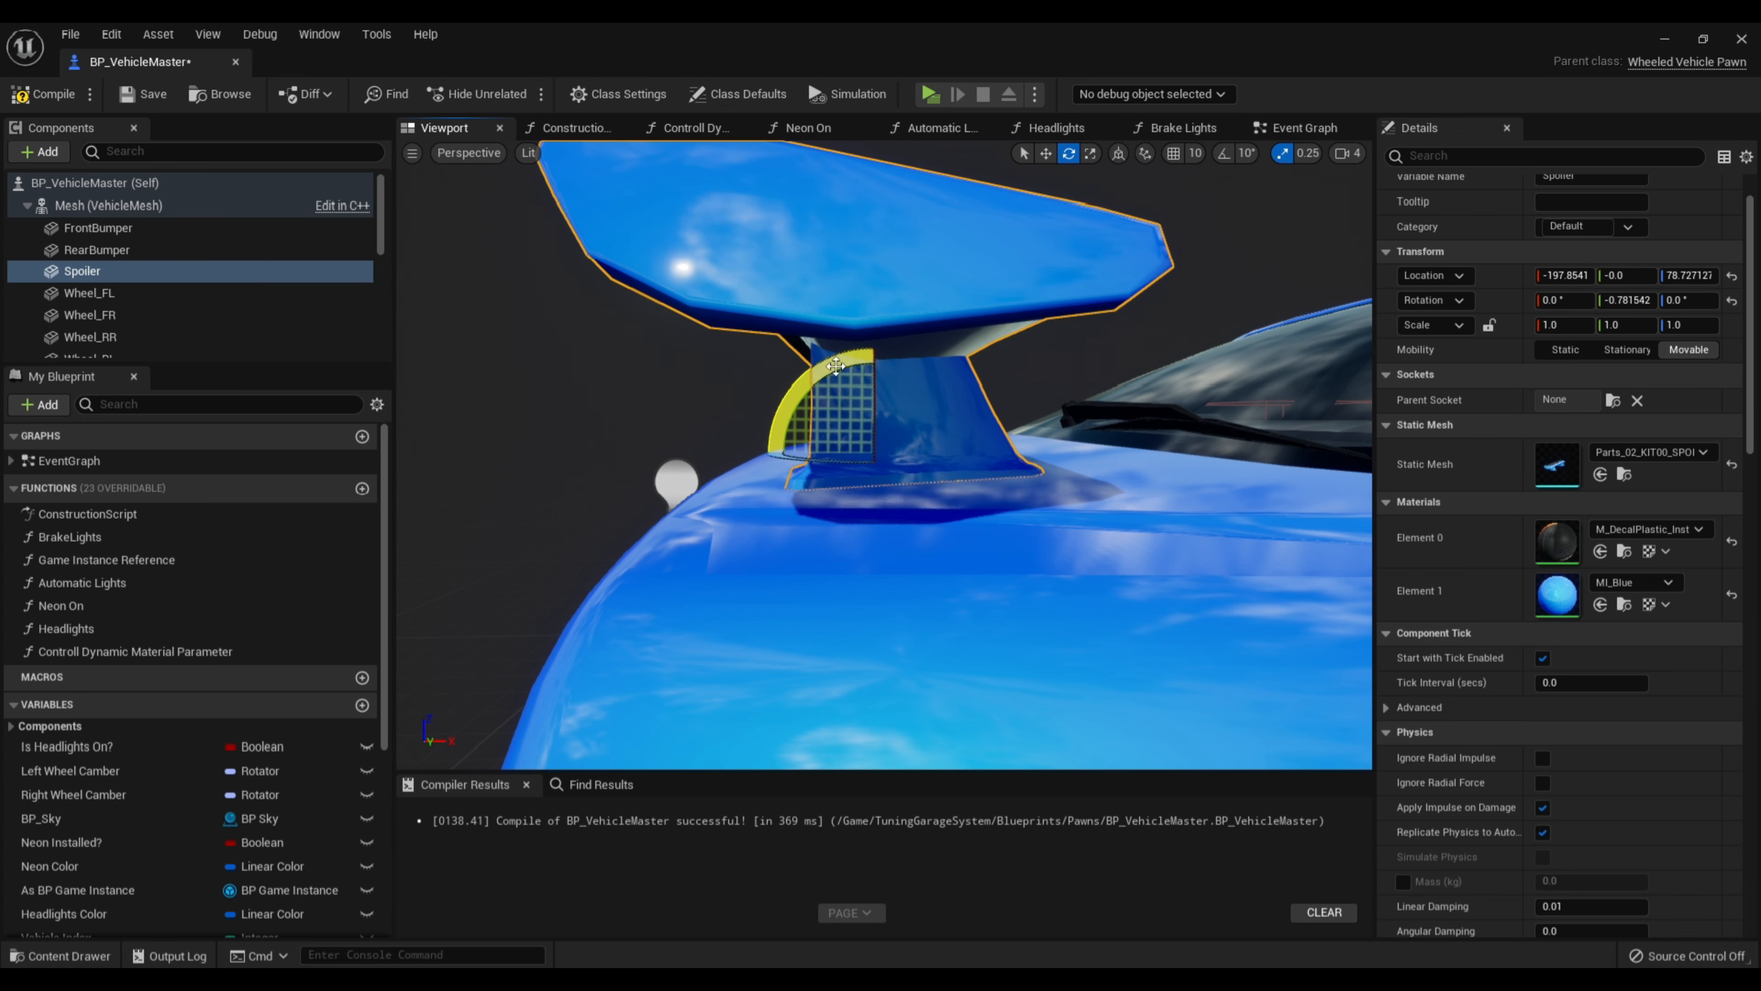
click(1048, 160)
right_drag(999, 291, 904, 333)
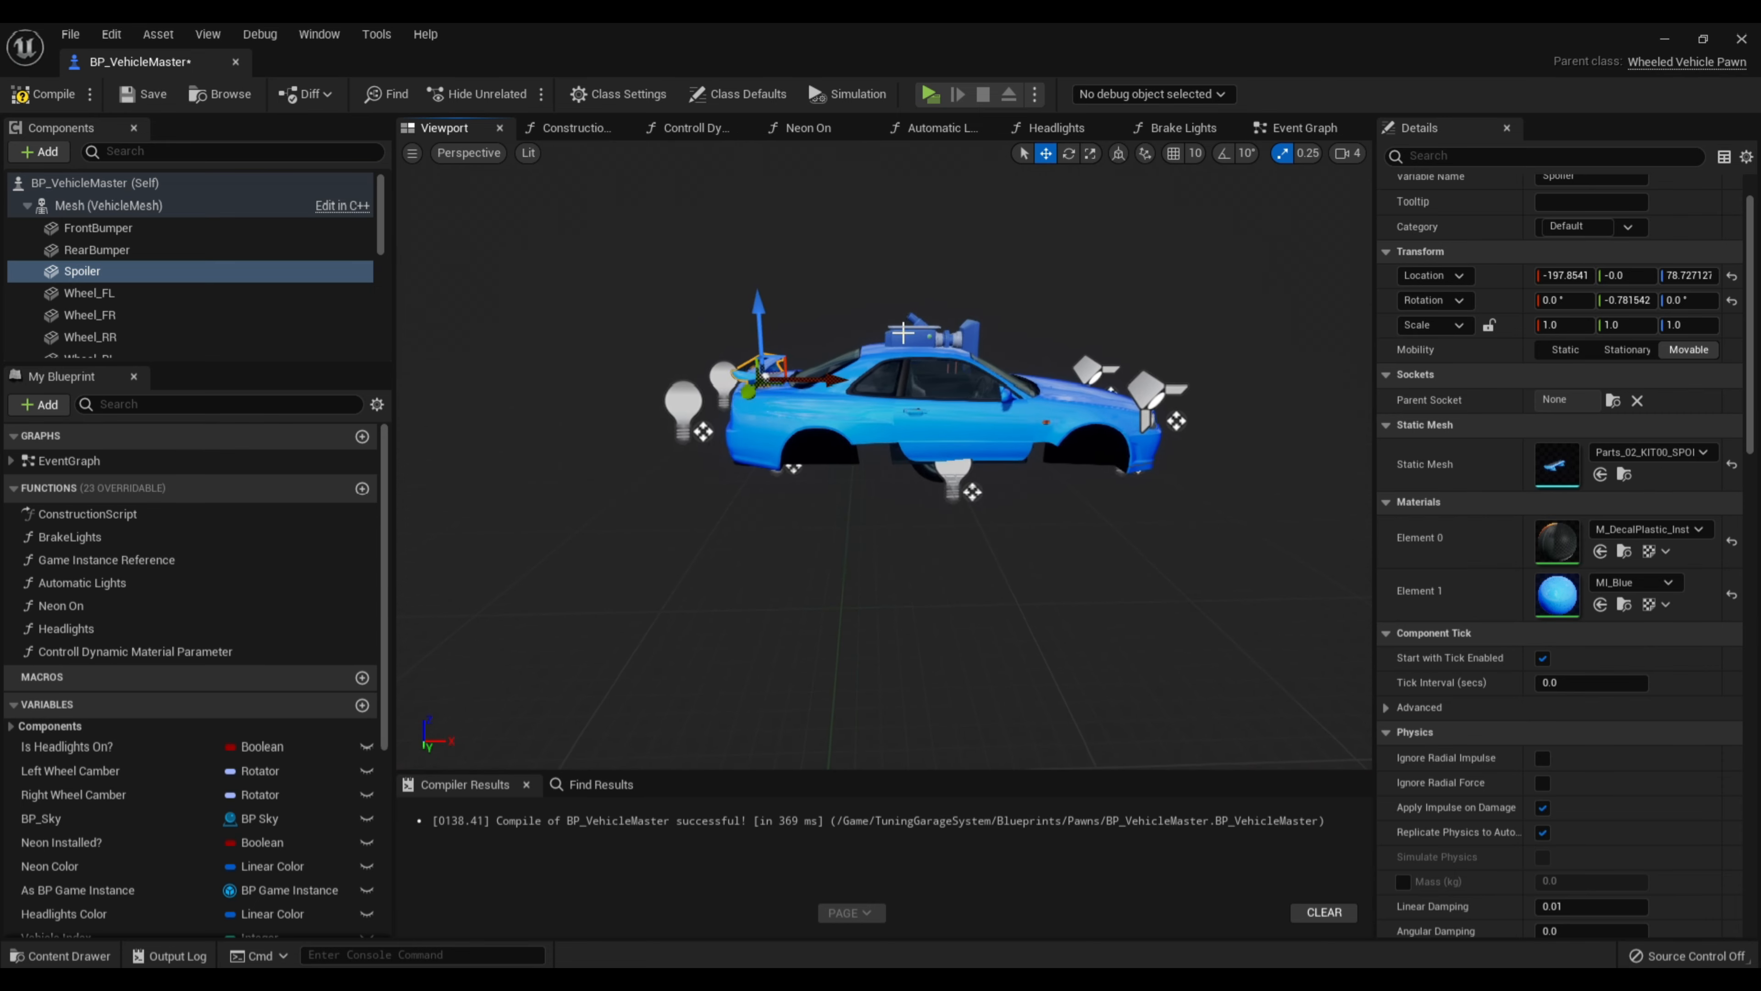
Assign Parts_02_KIT00_FRONT_TIRE_A from the Stock folder as the static mesh of all four wheel components, Wheel_FL through Wheel_RL
click(119, 291)
scroll(119, 289, down, 2)
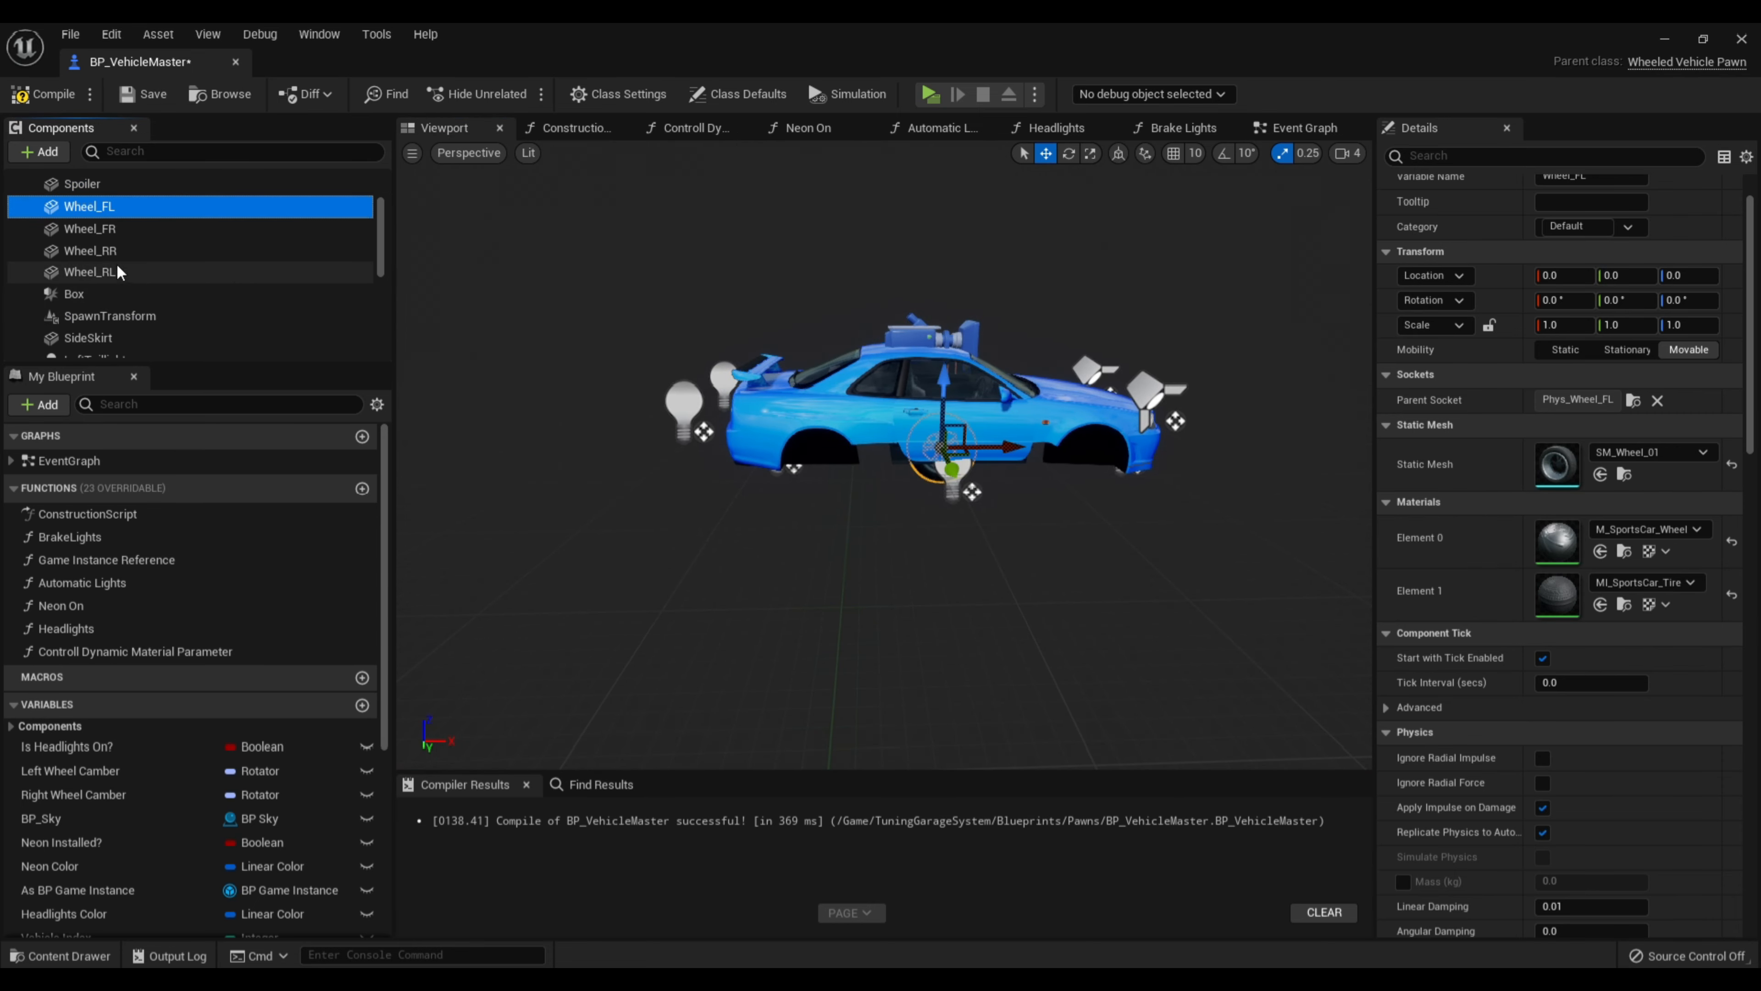
shift+click(119, 271)
click(61, 955)
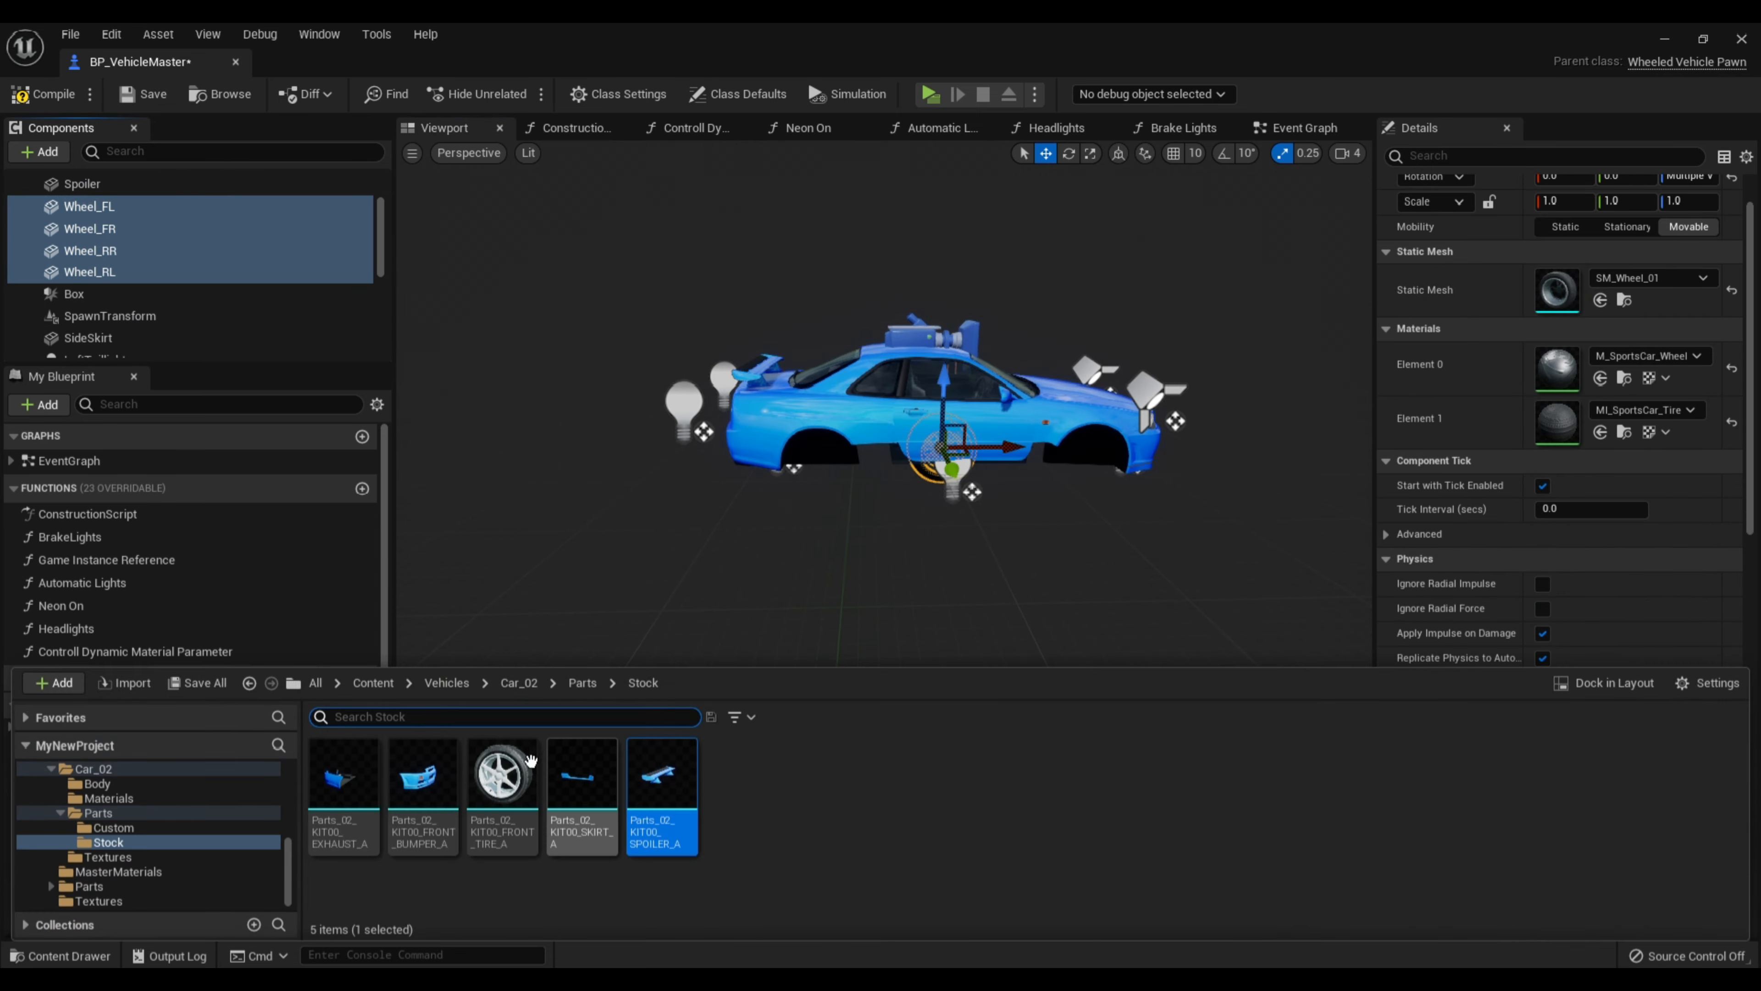
drag(502, 774, 1557, 292)
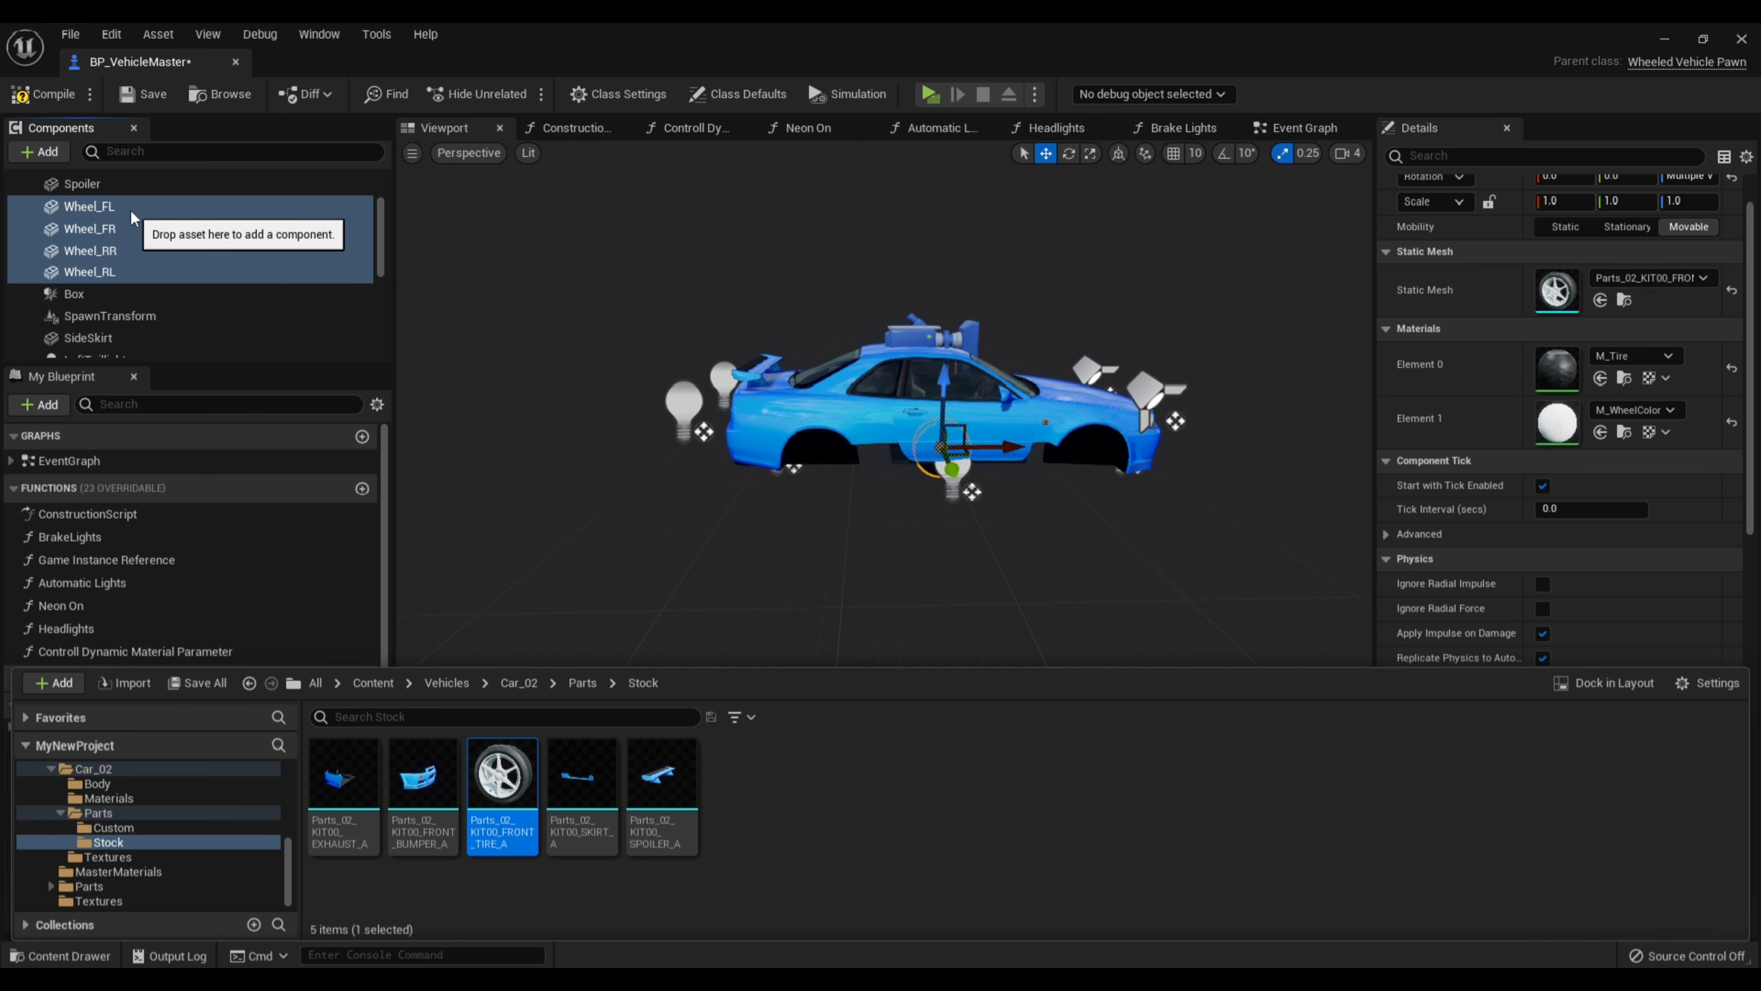
Set the parent socket of Wheel_FL to FL and of Wheel_FR to FR
click(104, 205)
click(1634, 400)
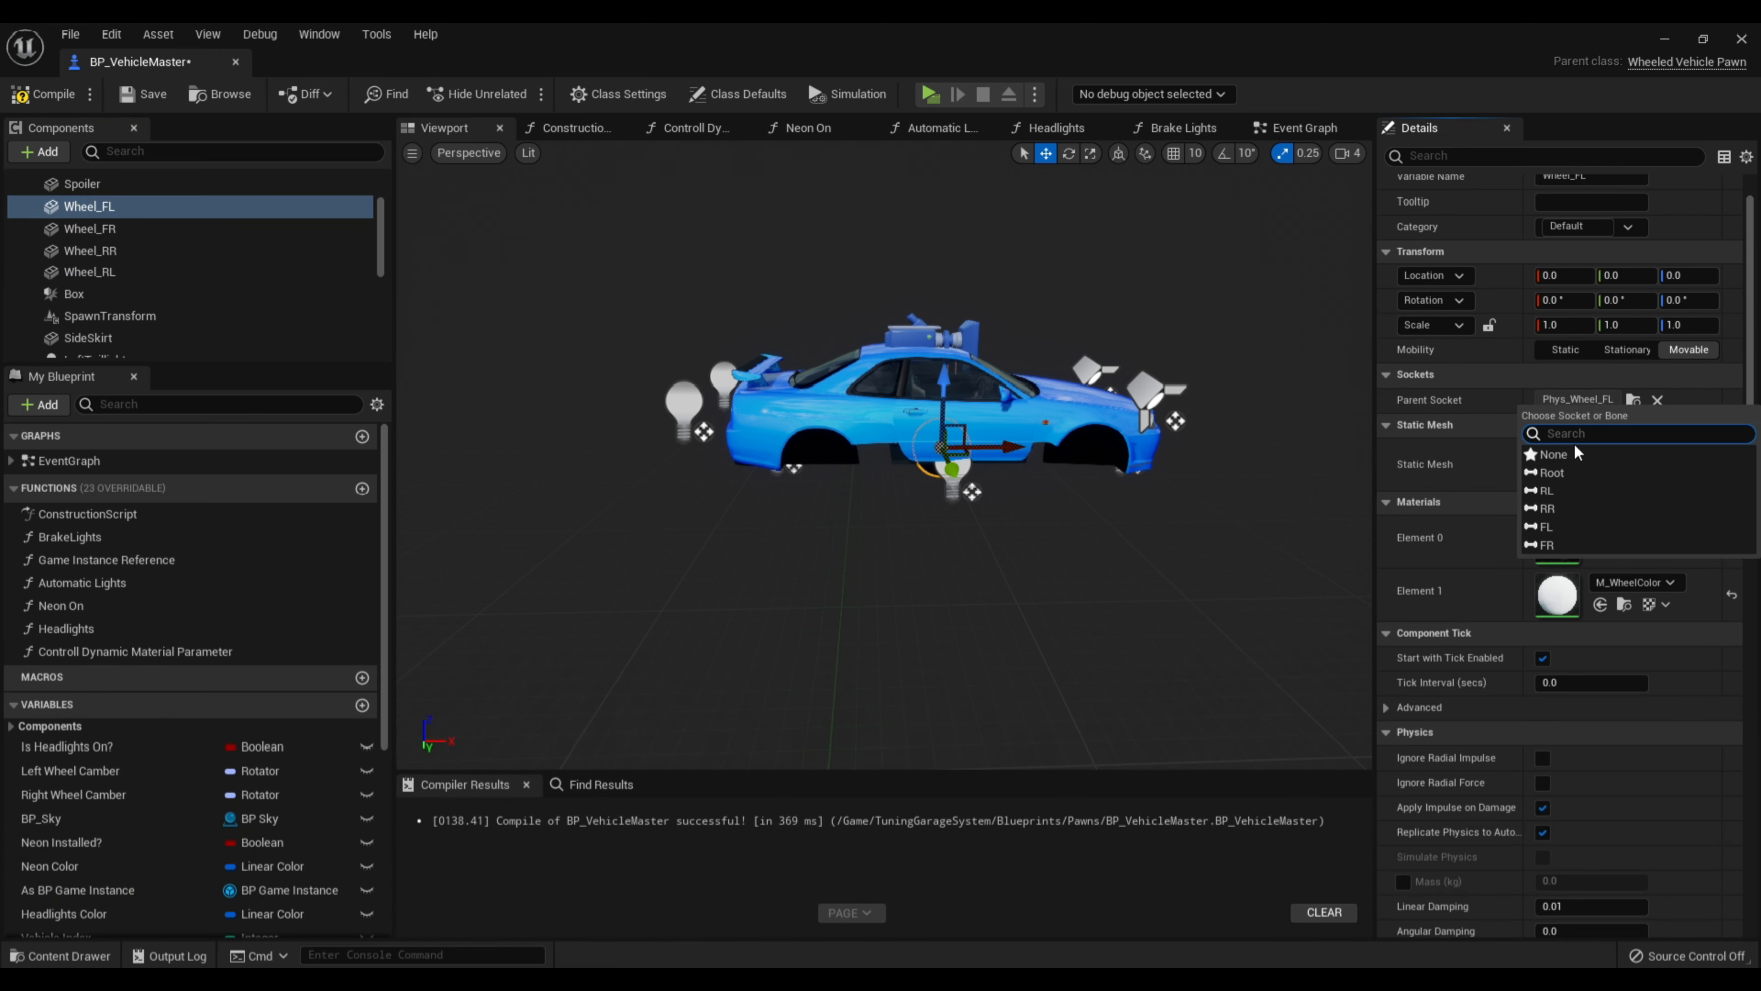
click(1548, 527)
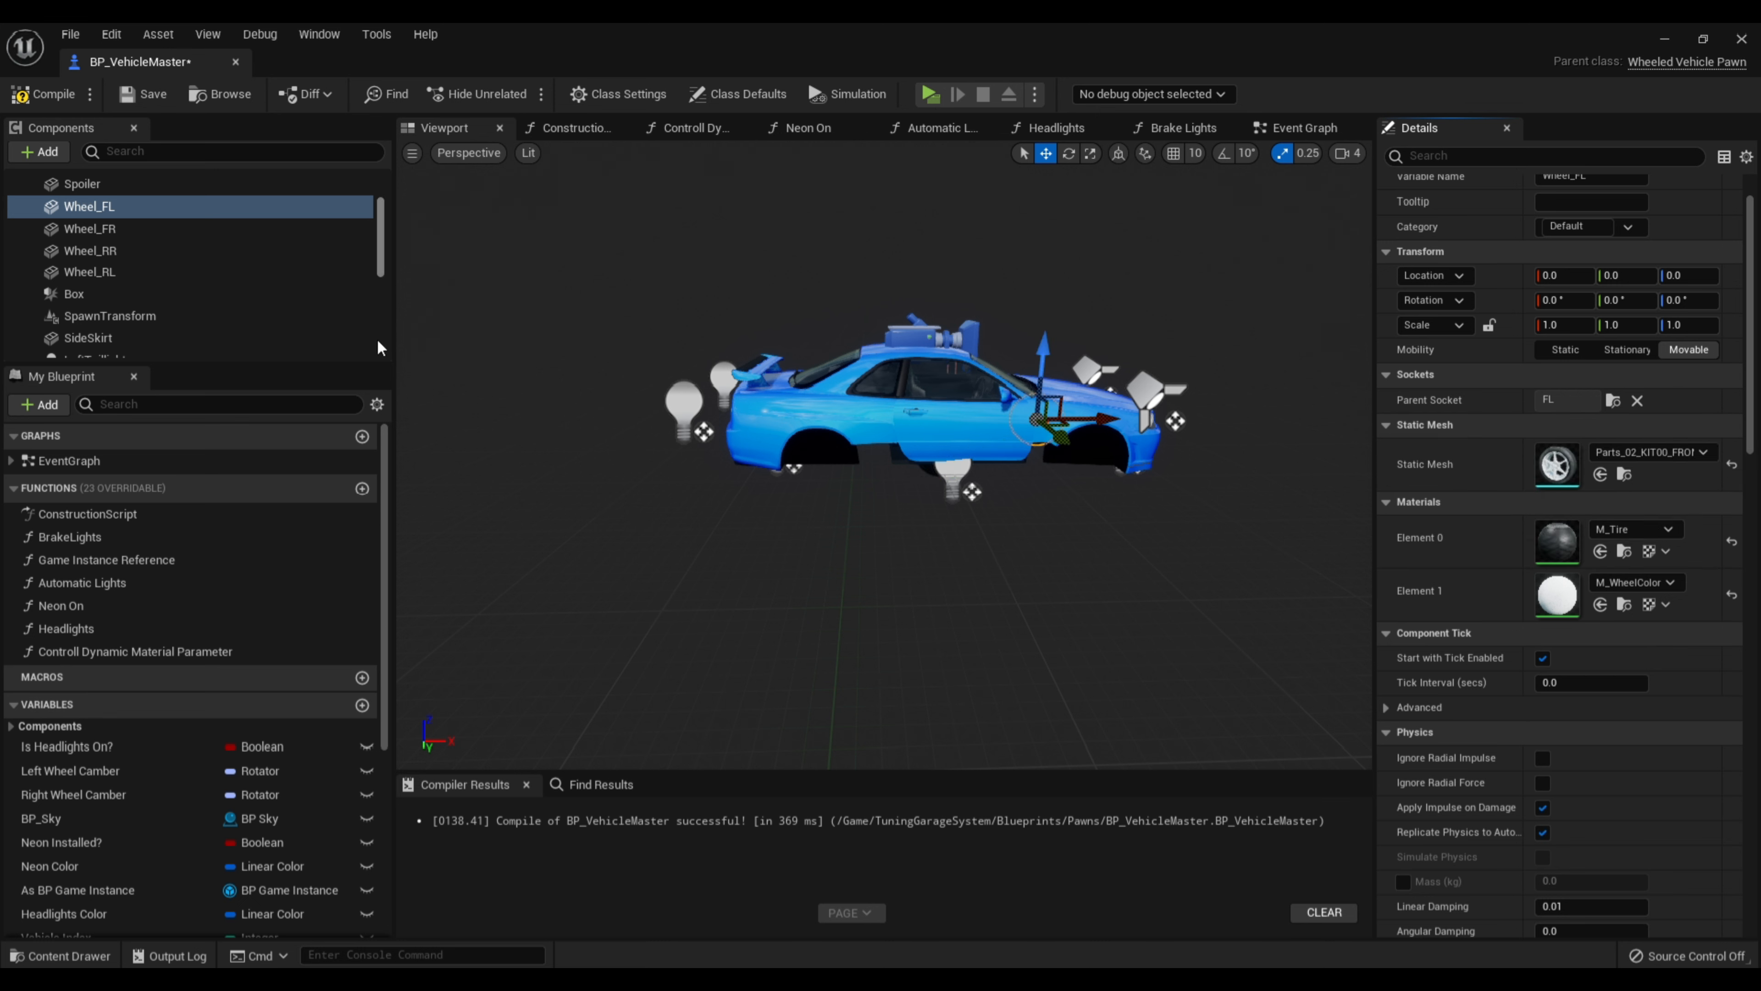
click(137, 228)
click(1634, 400)
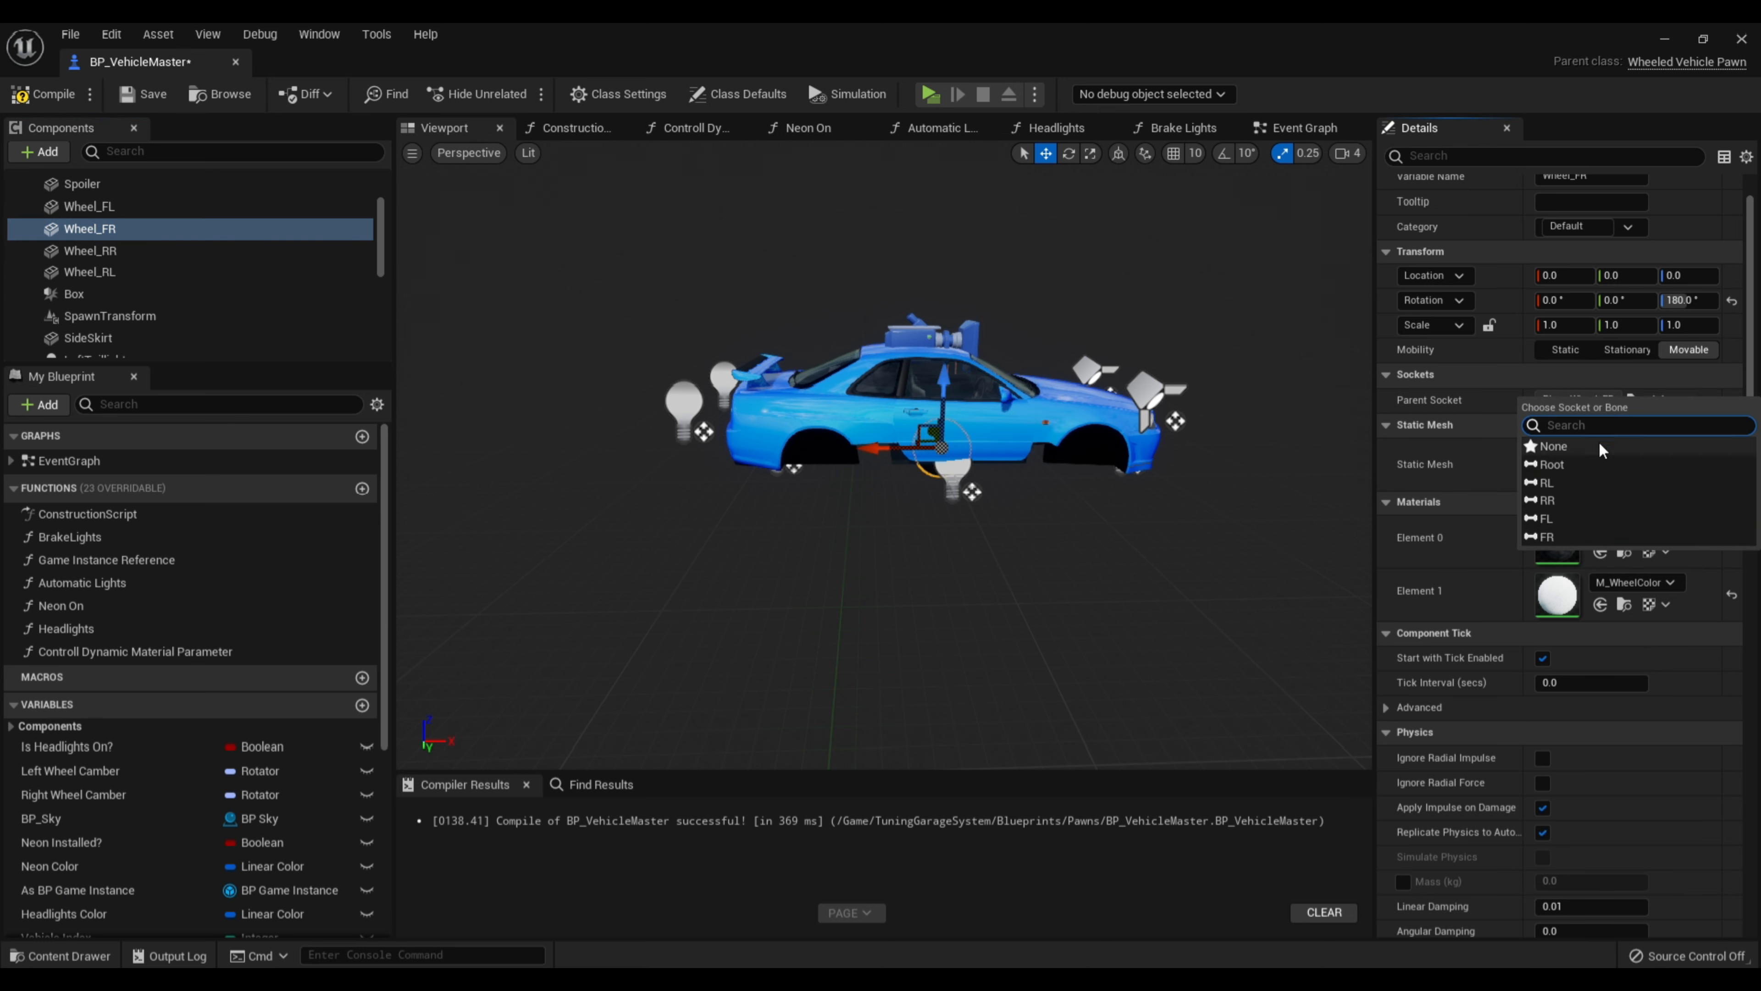
click(1550, 536)
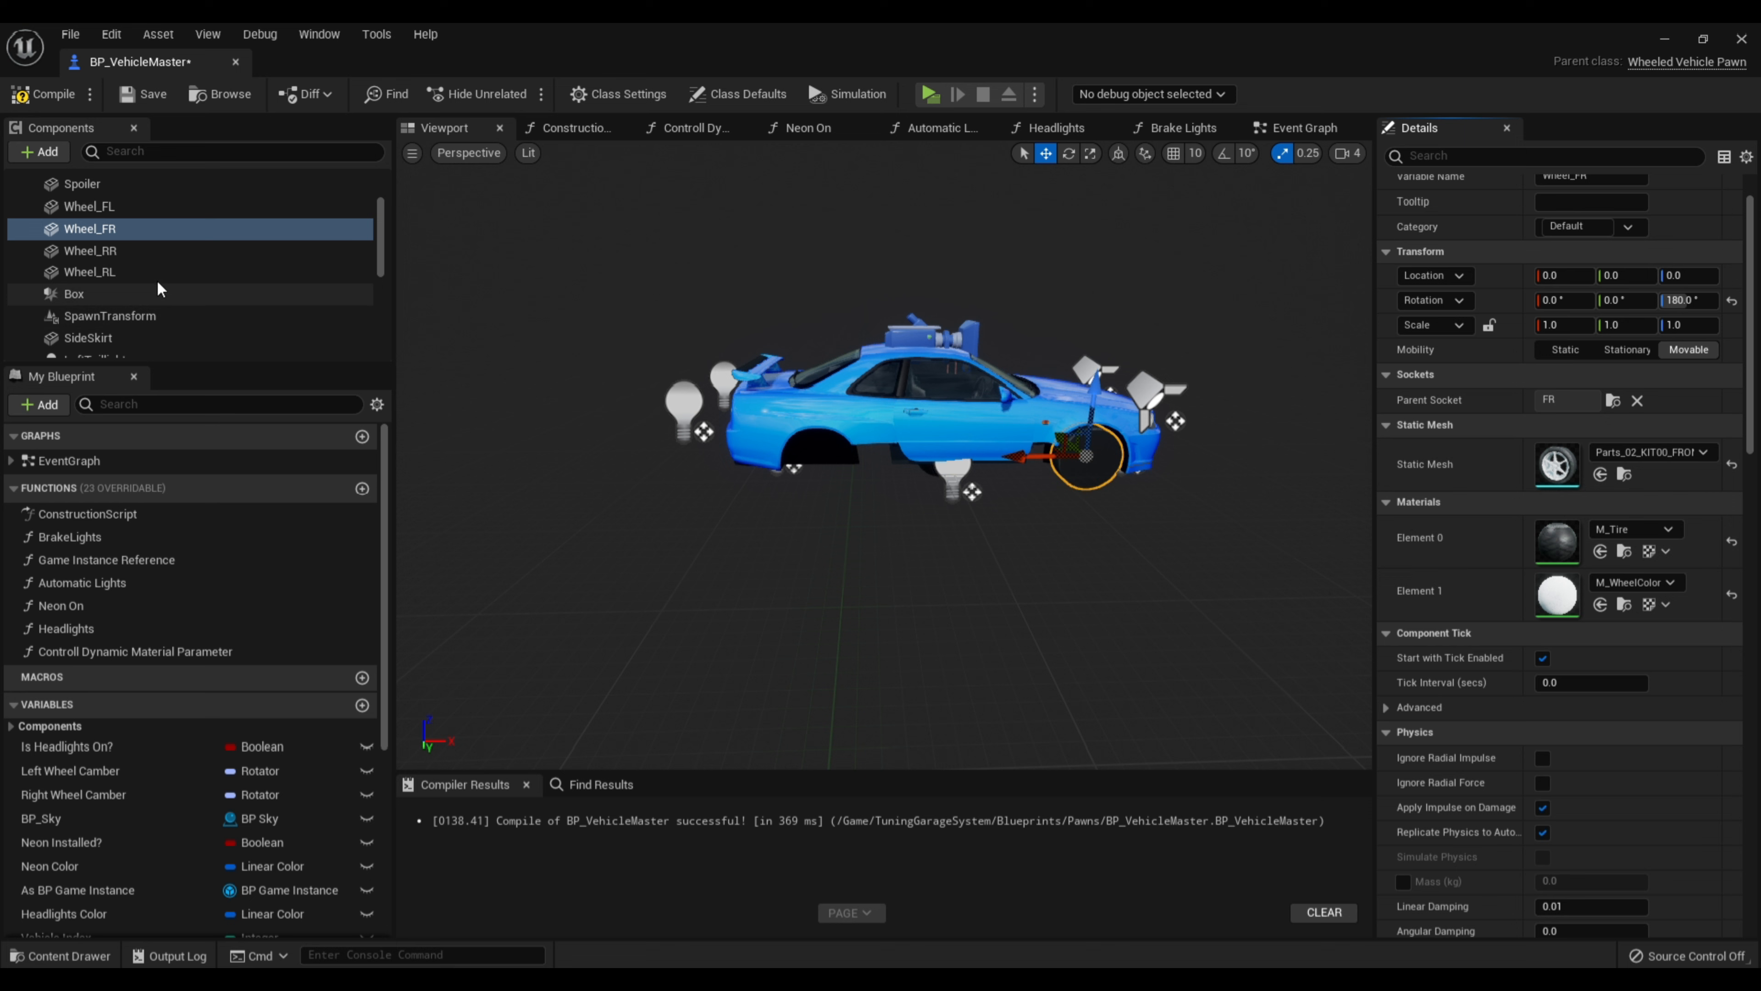
Set the parent socket of Wheel_RL to RL and of Wheel_RR to RR
click(124, 250)
click(1634, 401)
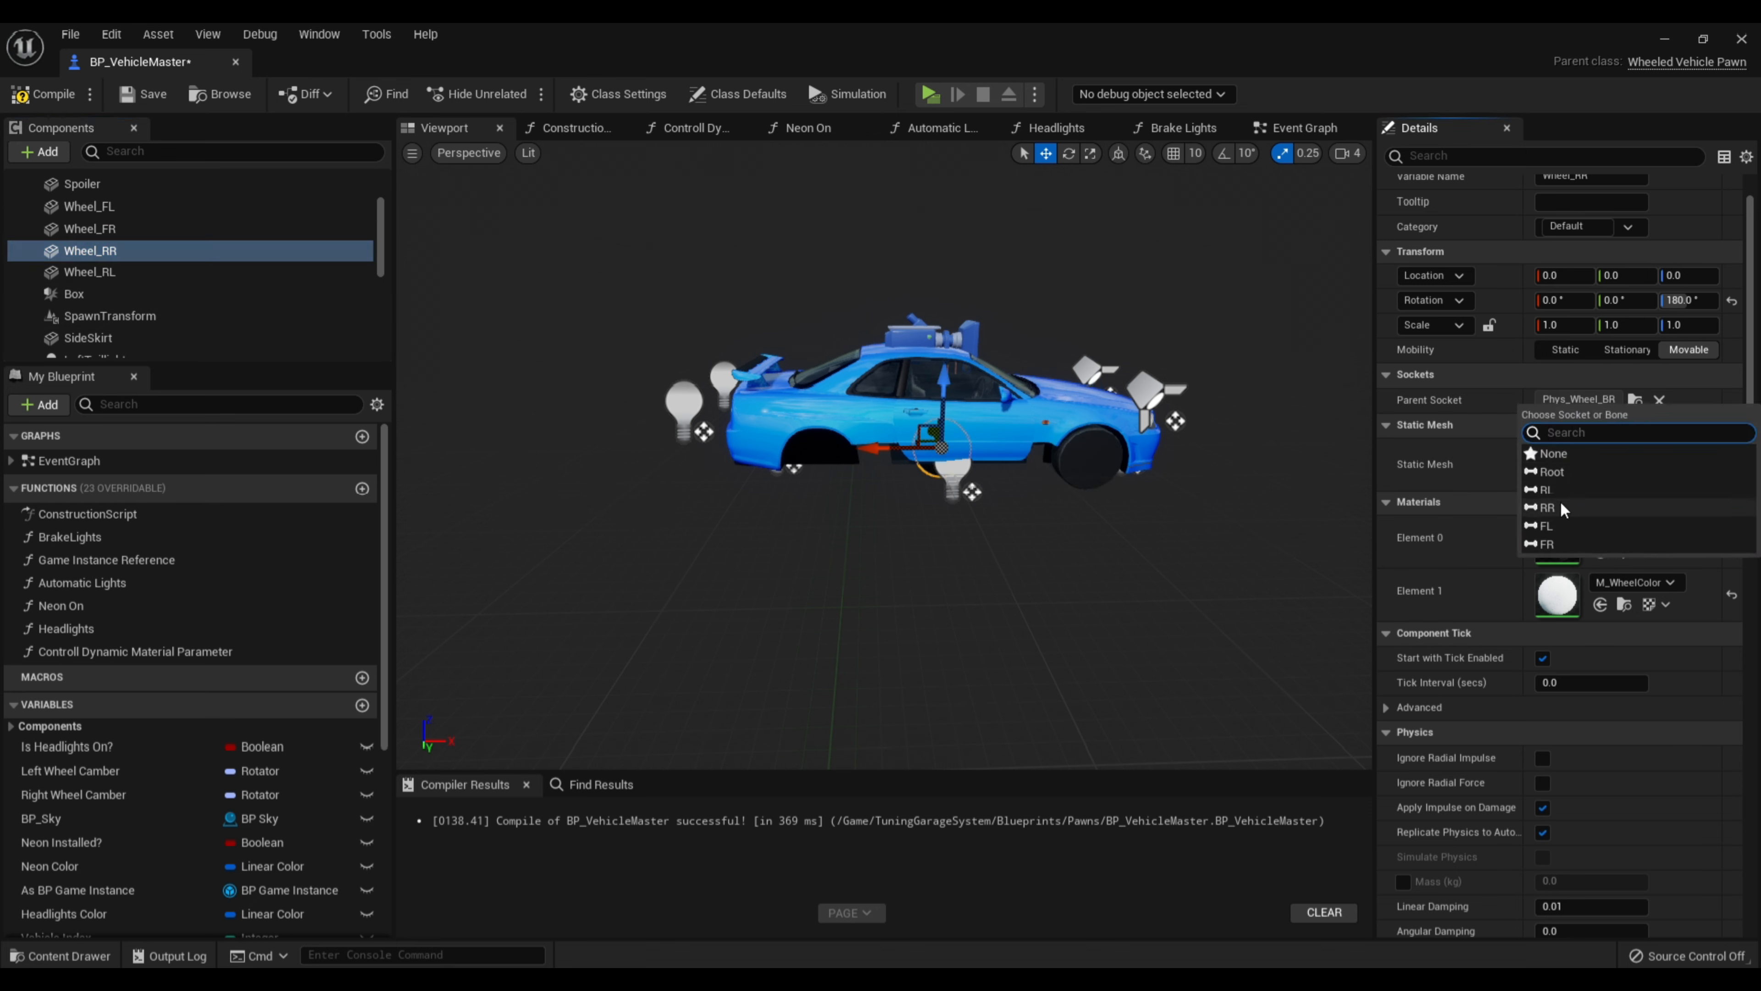
click(1545, 489)
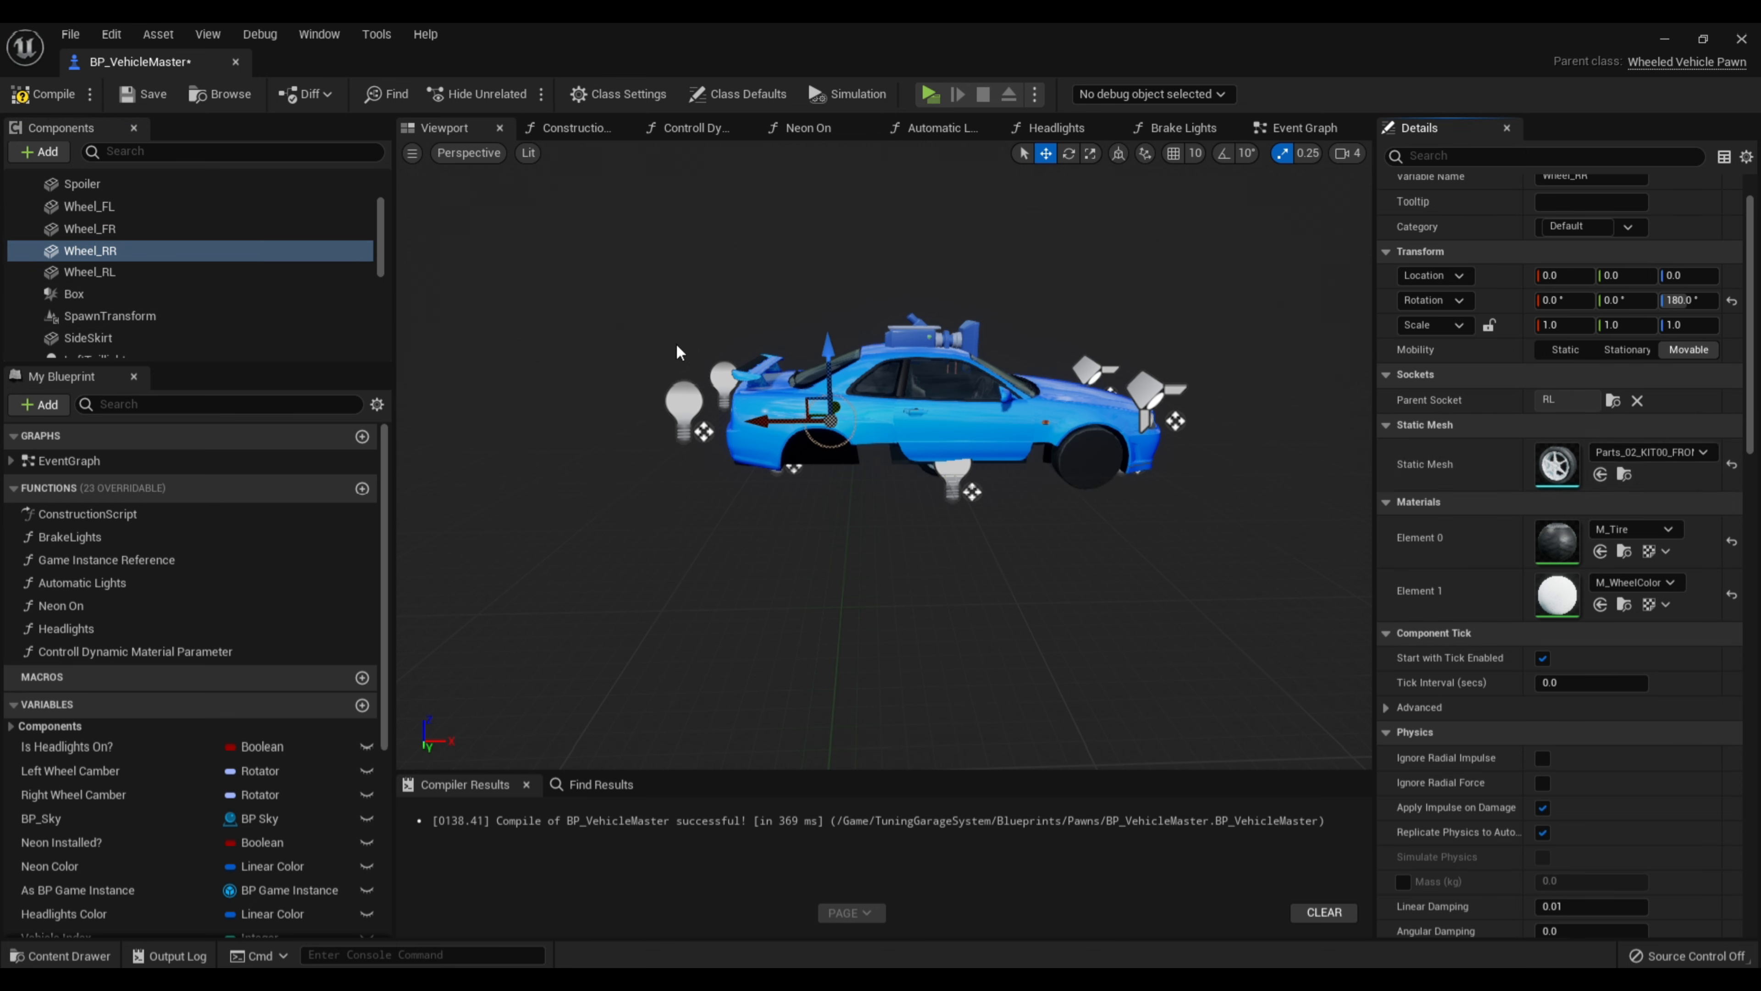
click(109, 273)
click(1634, 402)
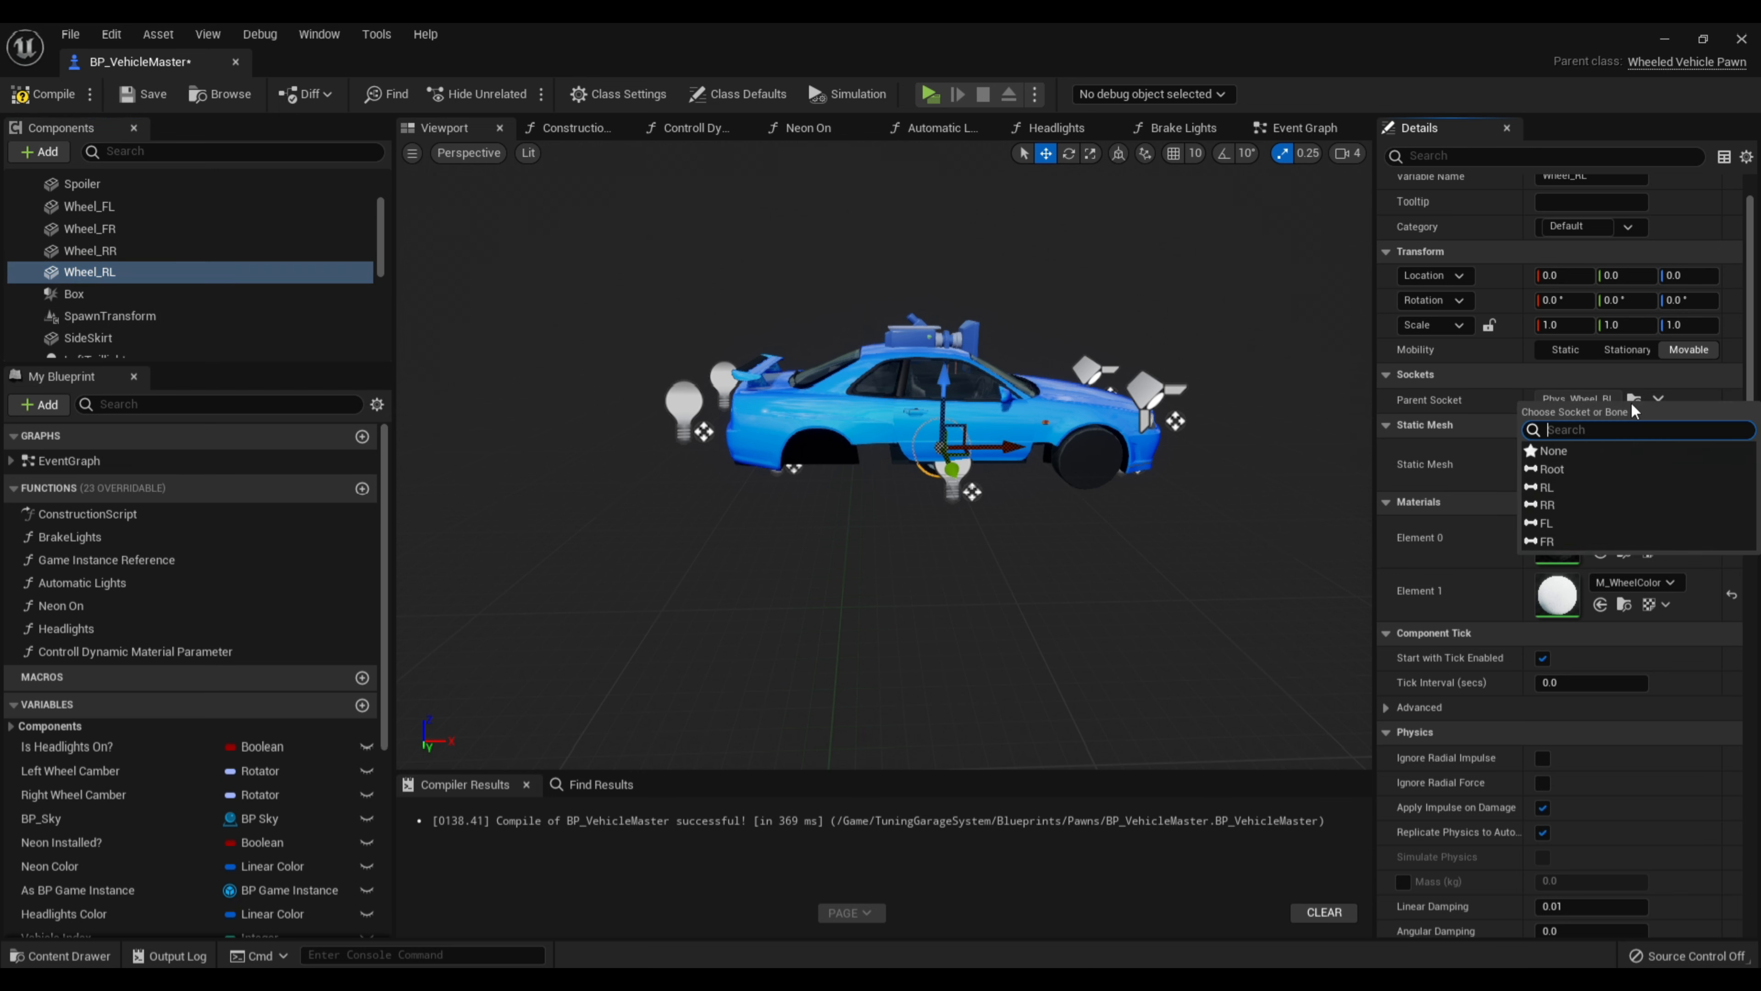
click(1553, 489)
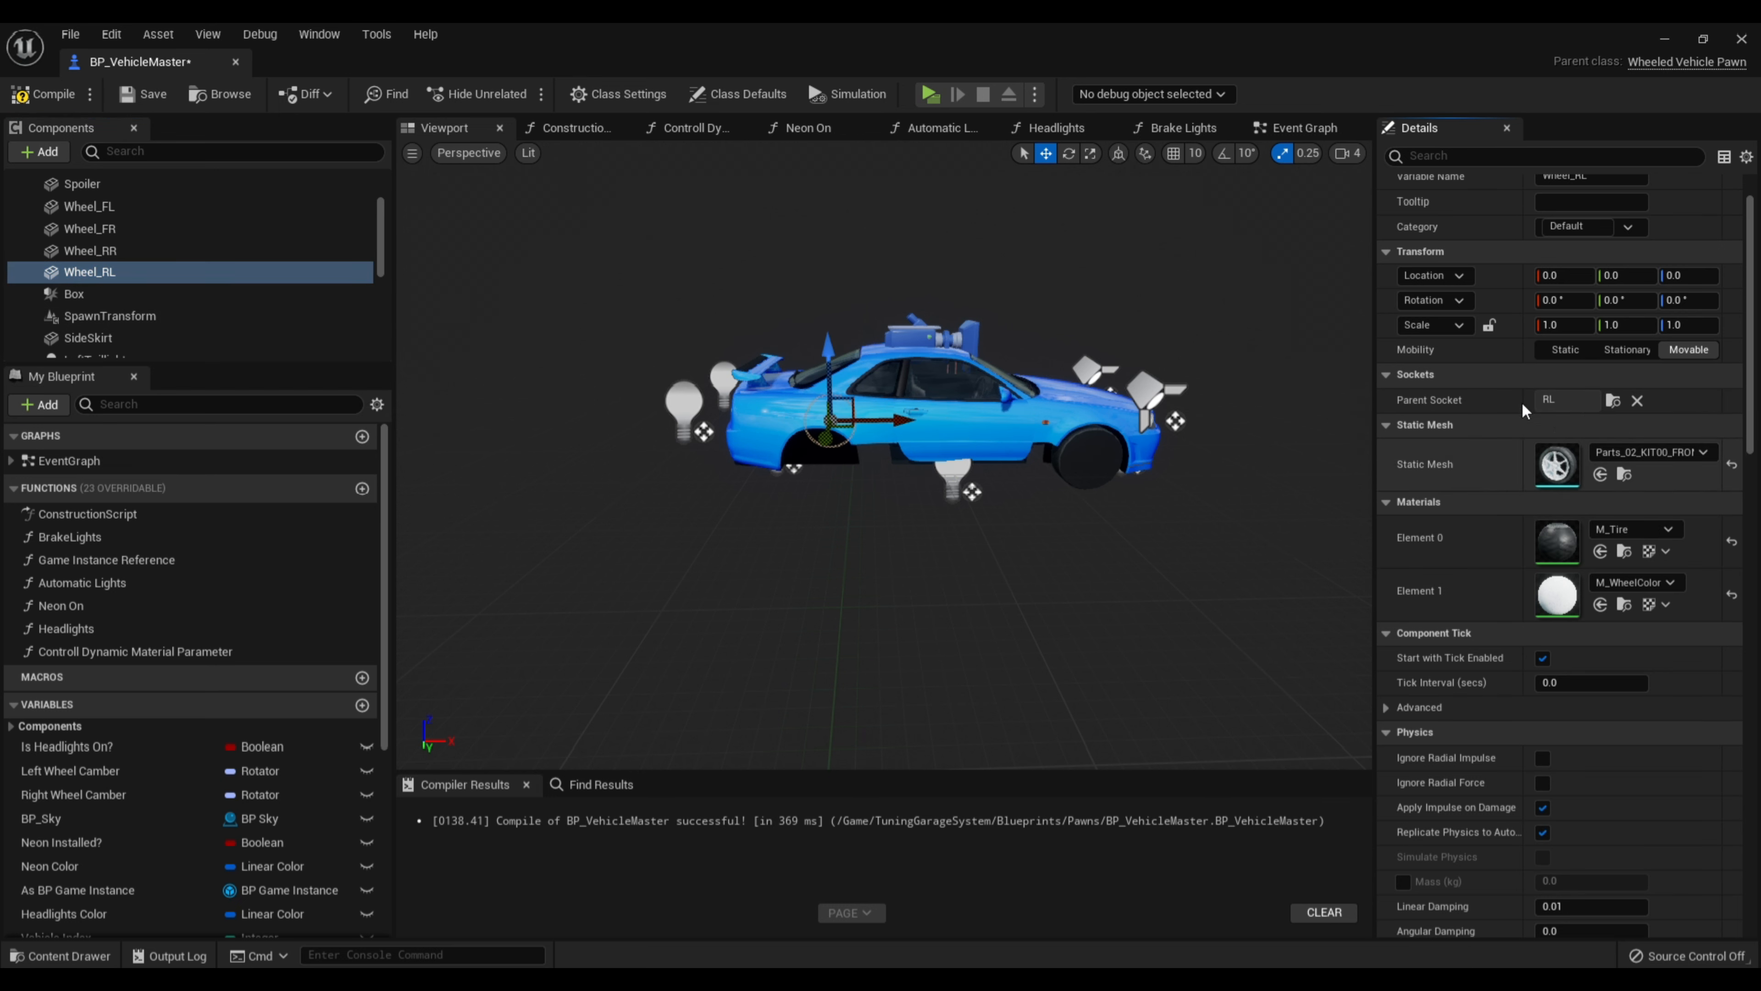
click(90, 251)
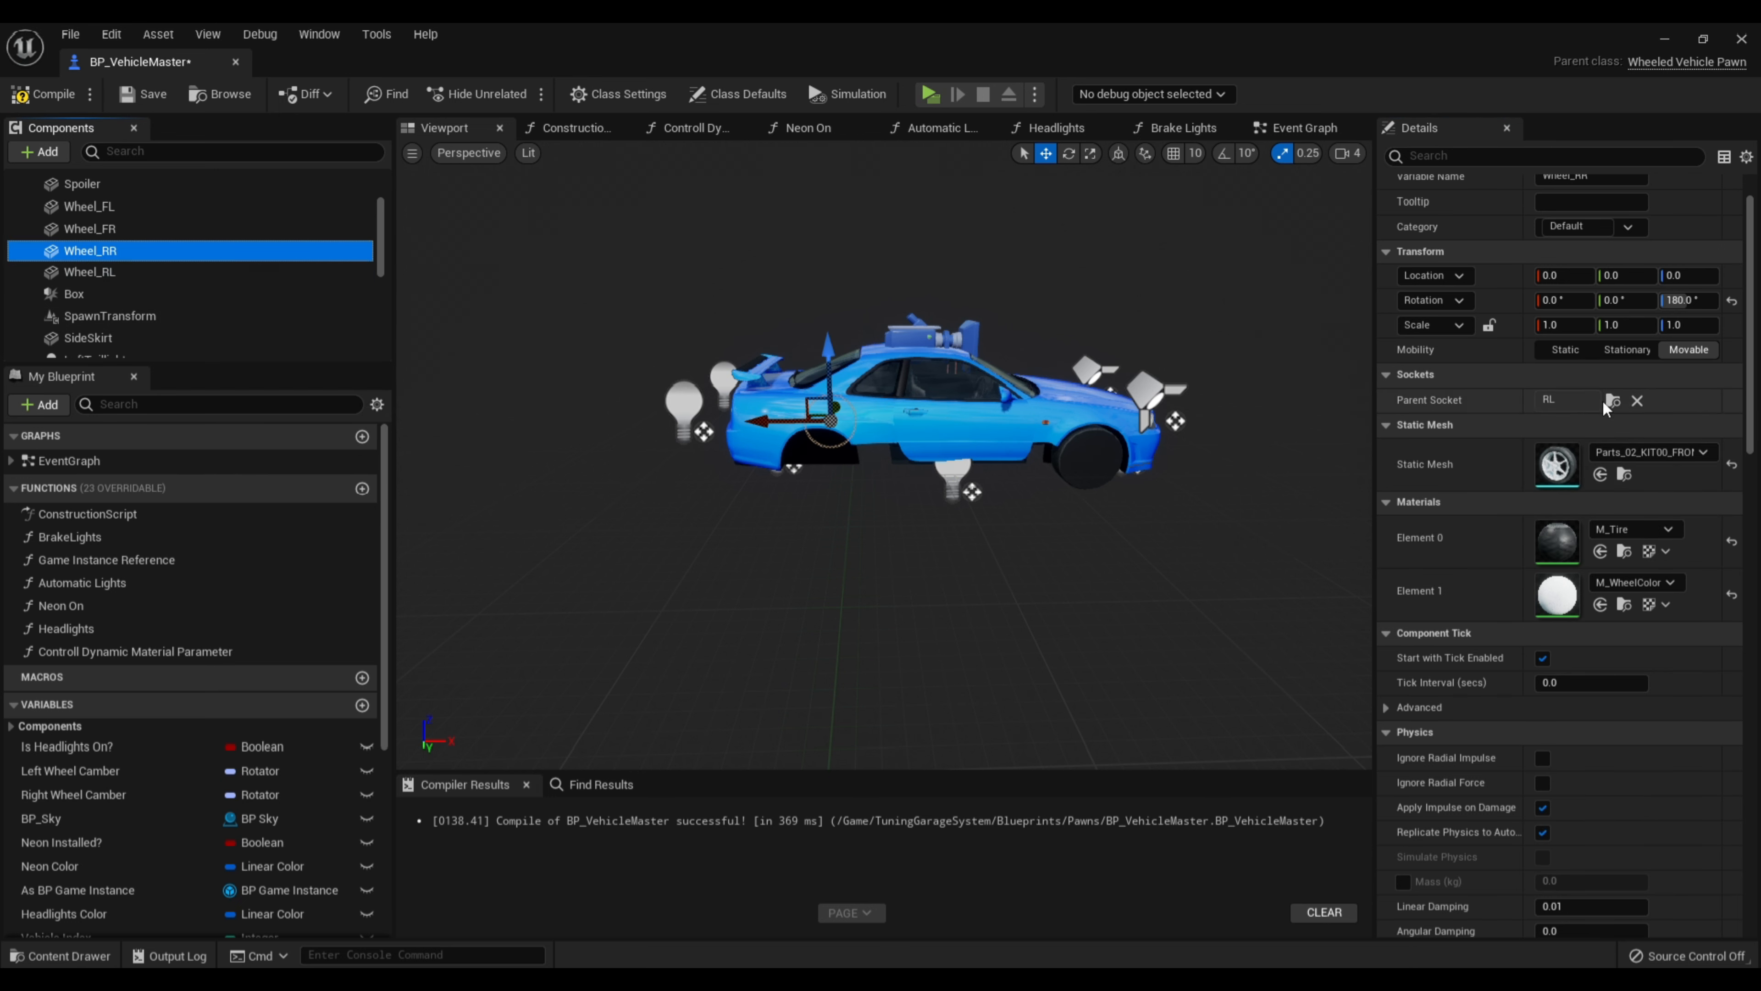
click(1608, 404)
click(1554, 508)
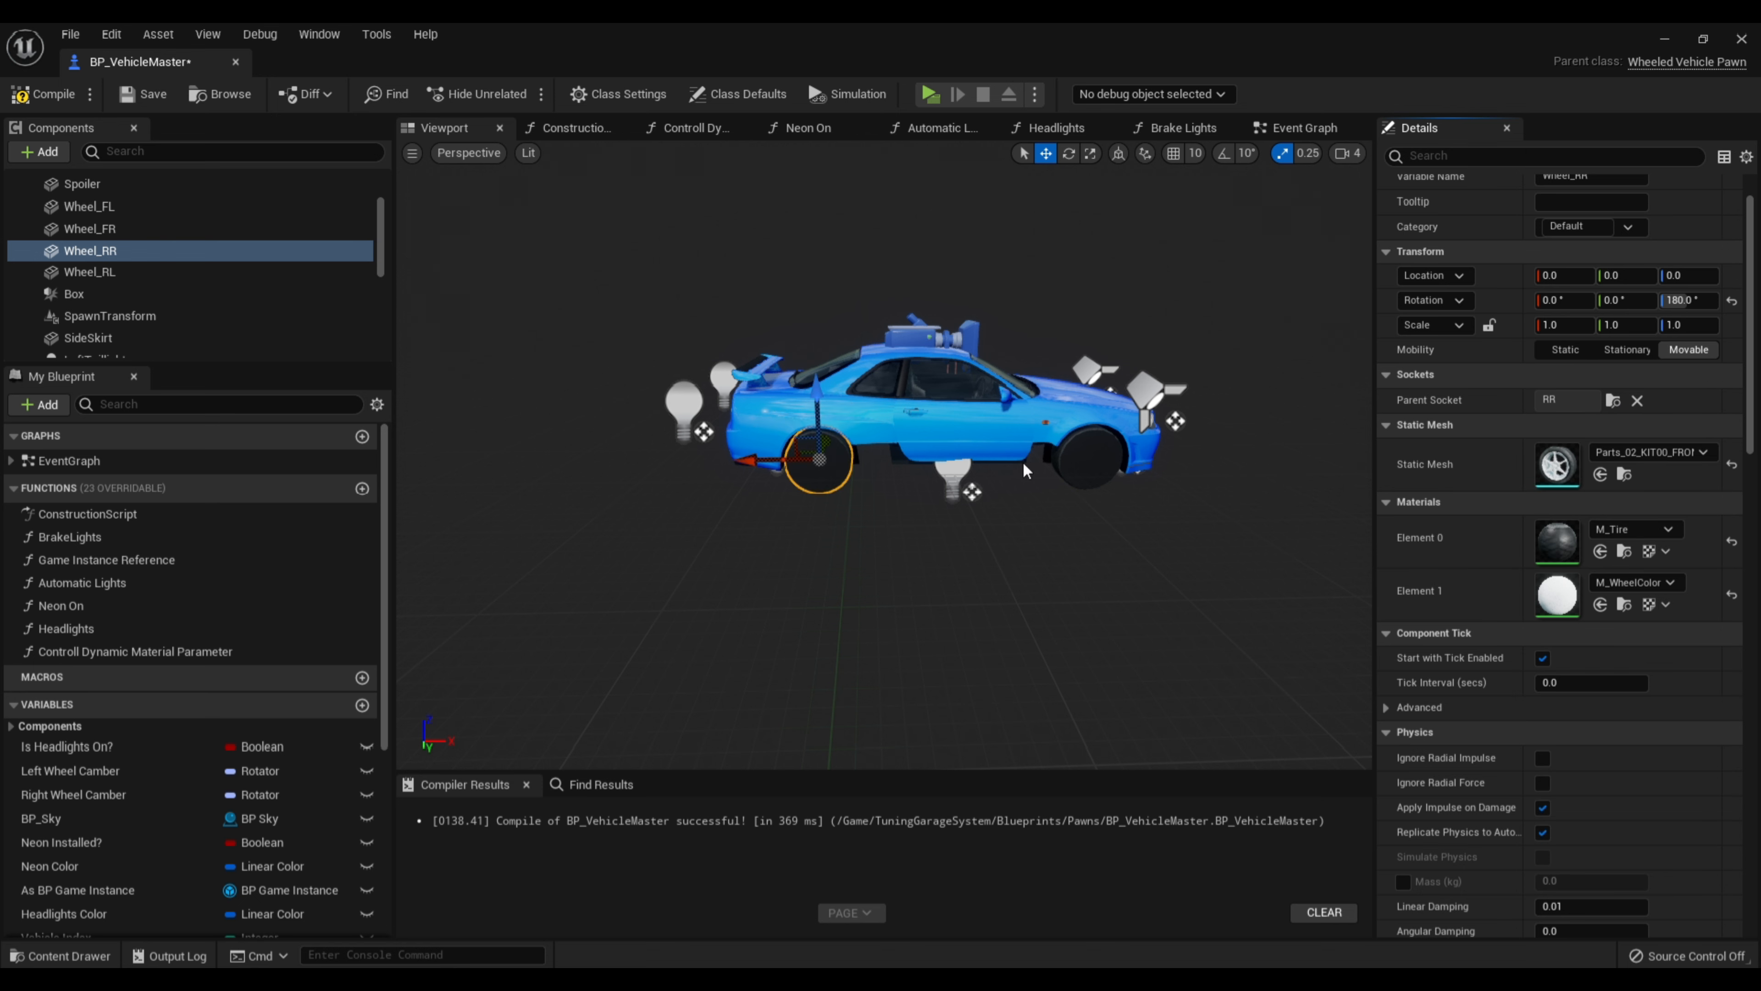
Reset the rotation of Wheel_FR and Wheel_RR together to the default of 0°
ctrl+click(1084, 466)
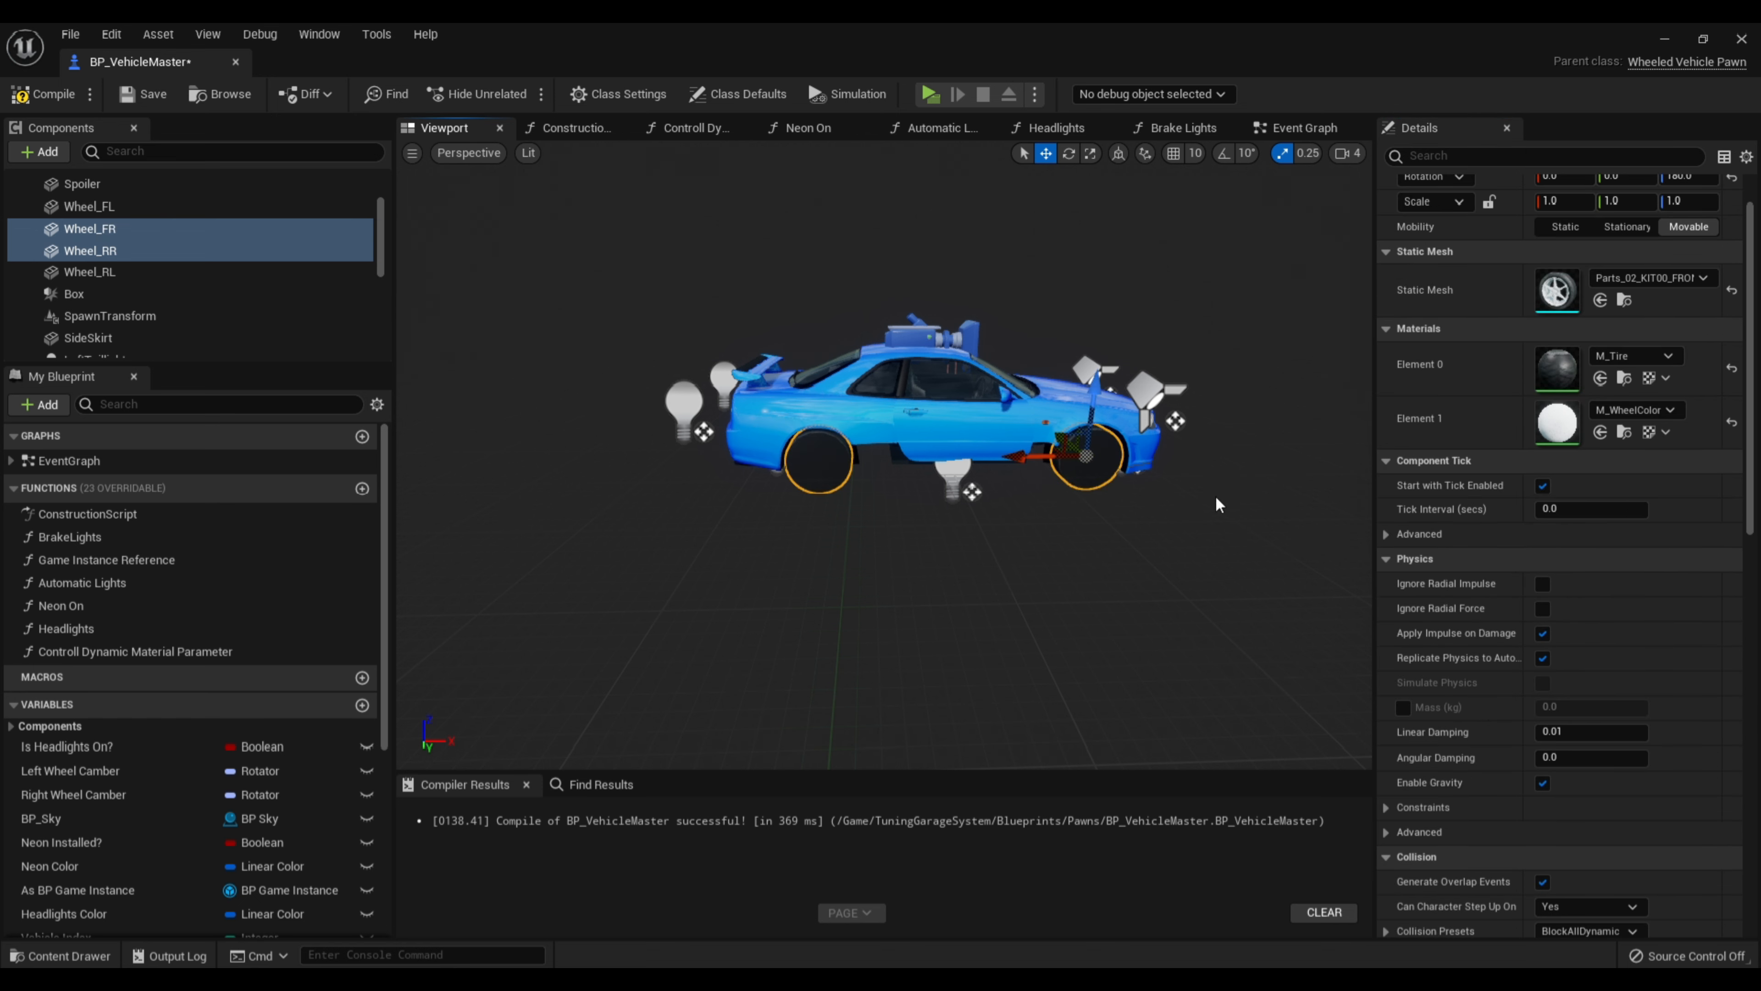
scroll(1689, 223, up, 2)
click(1732, 237)
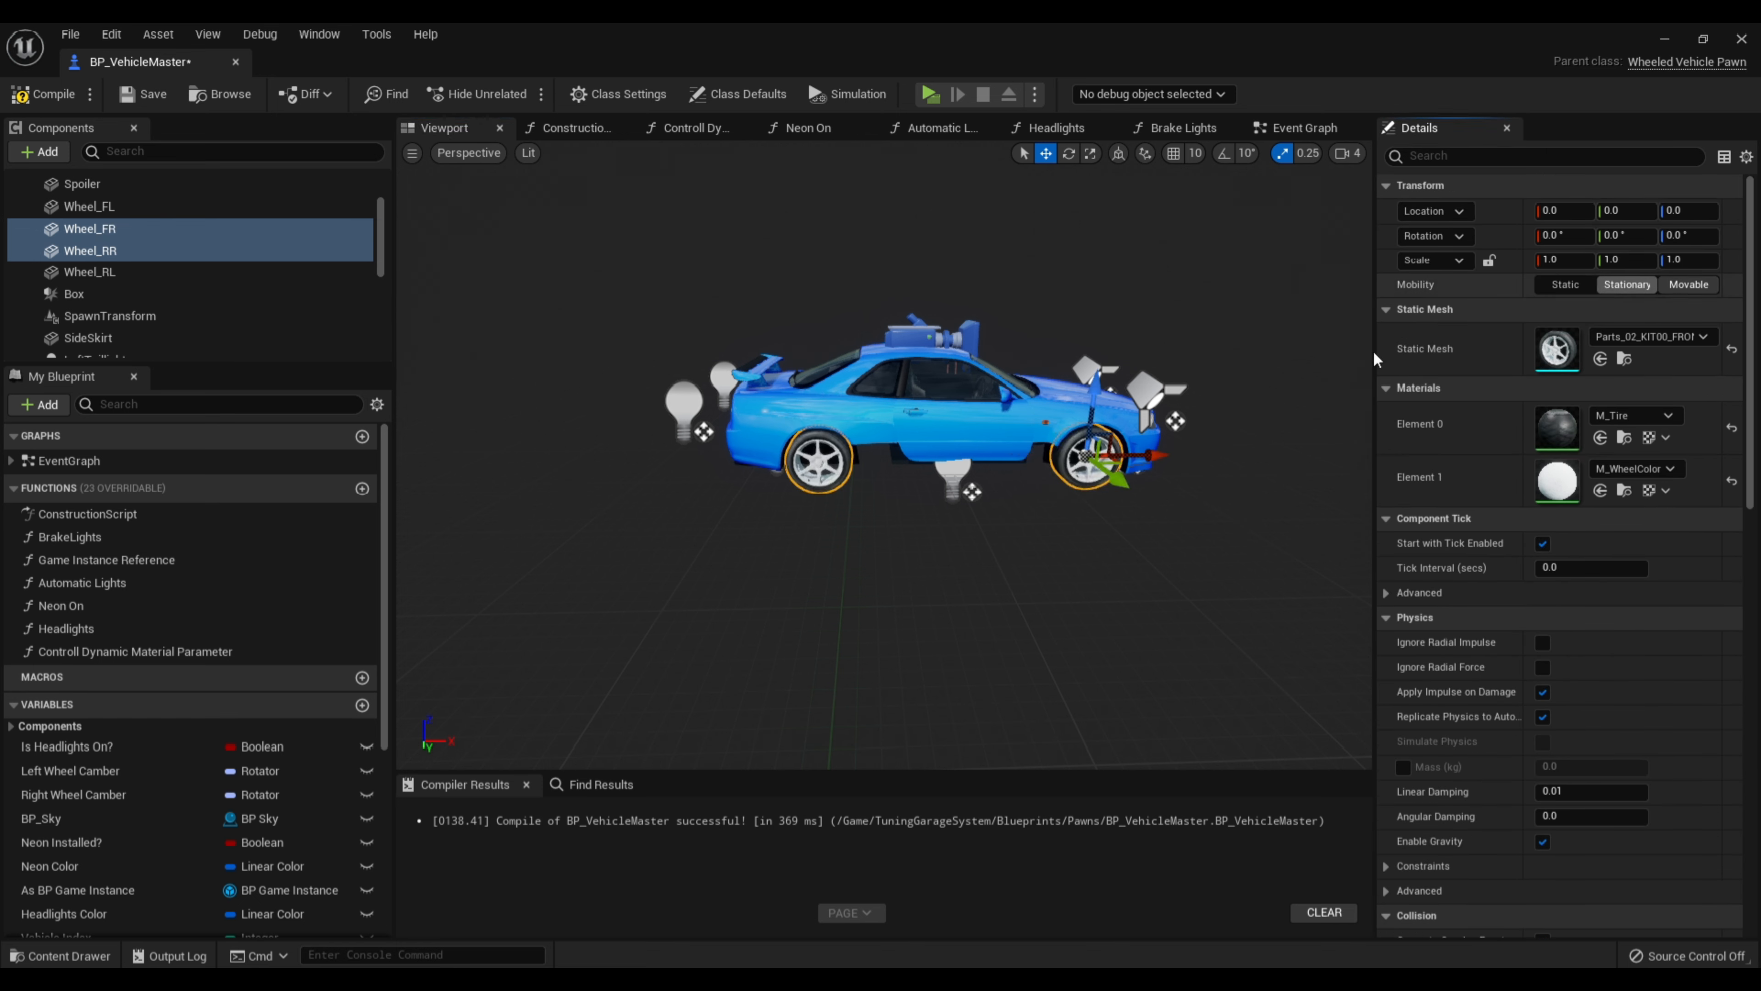
Set the Z rotation of Wheel_FL and Wheel_RL together to 180°
right_drag(1206, 423, 1358, 447)
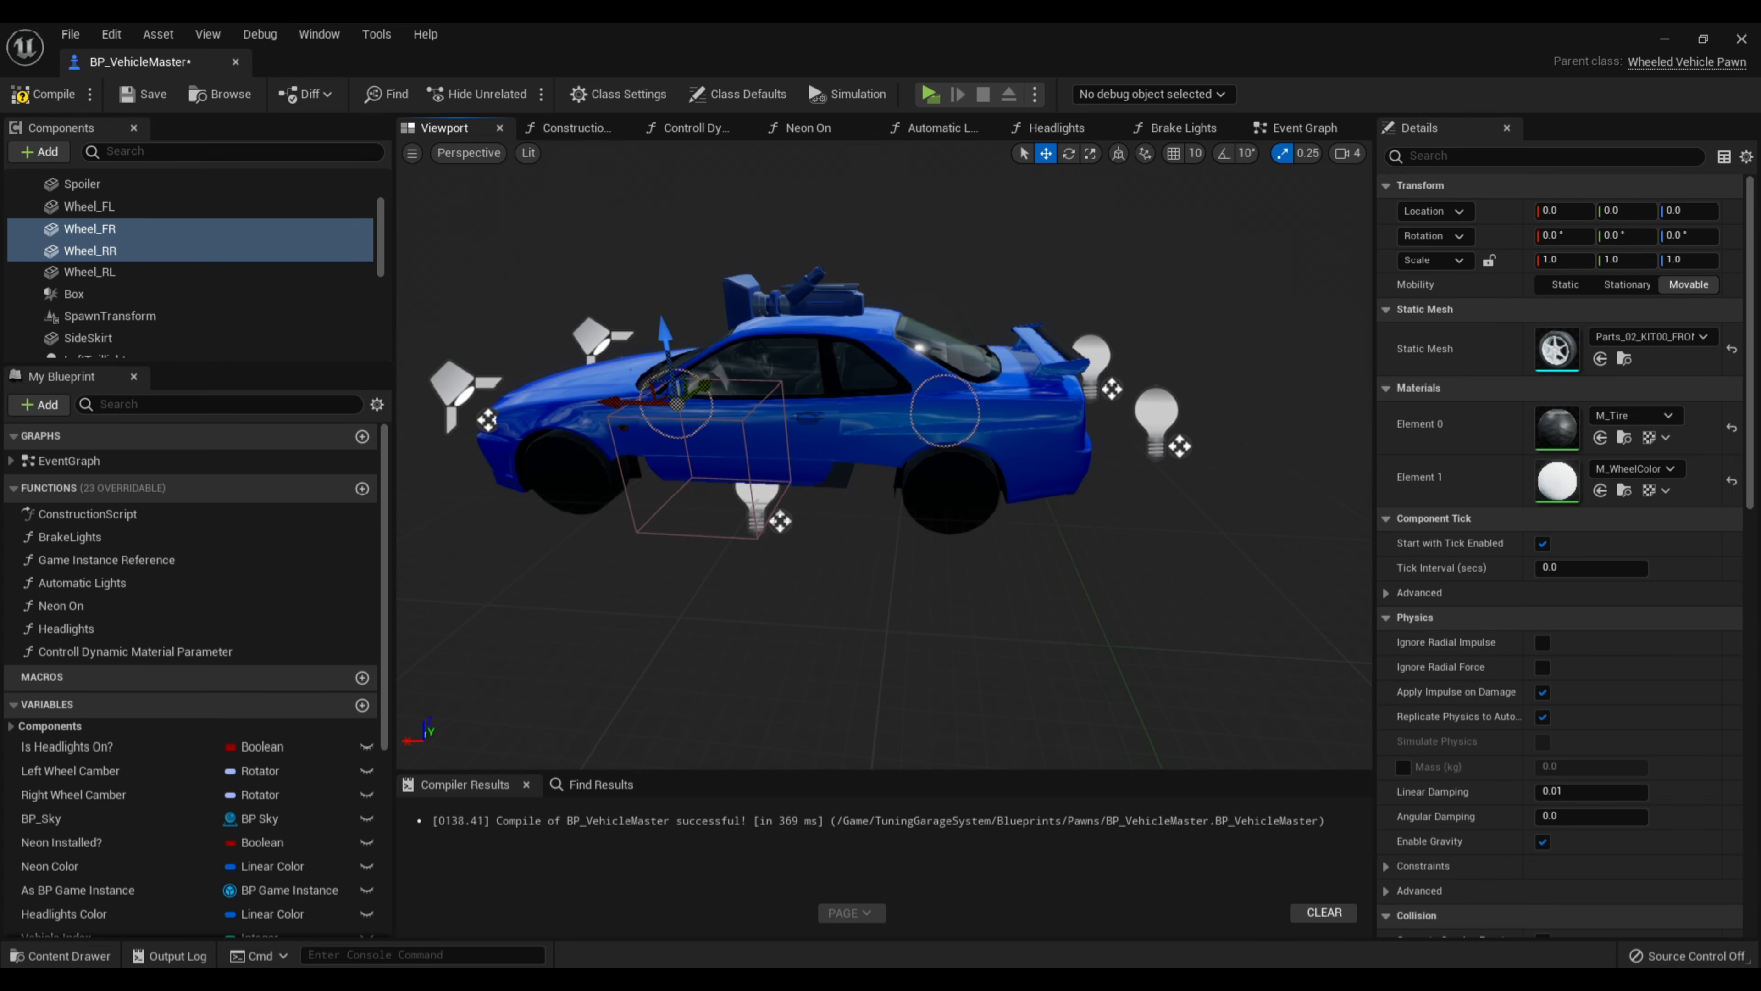
click(584, 481)
ctrl+click(919, 504)
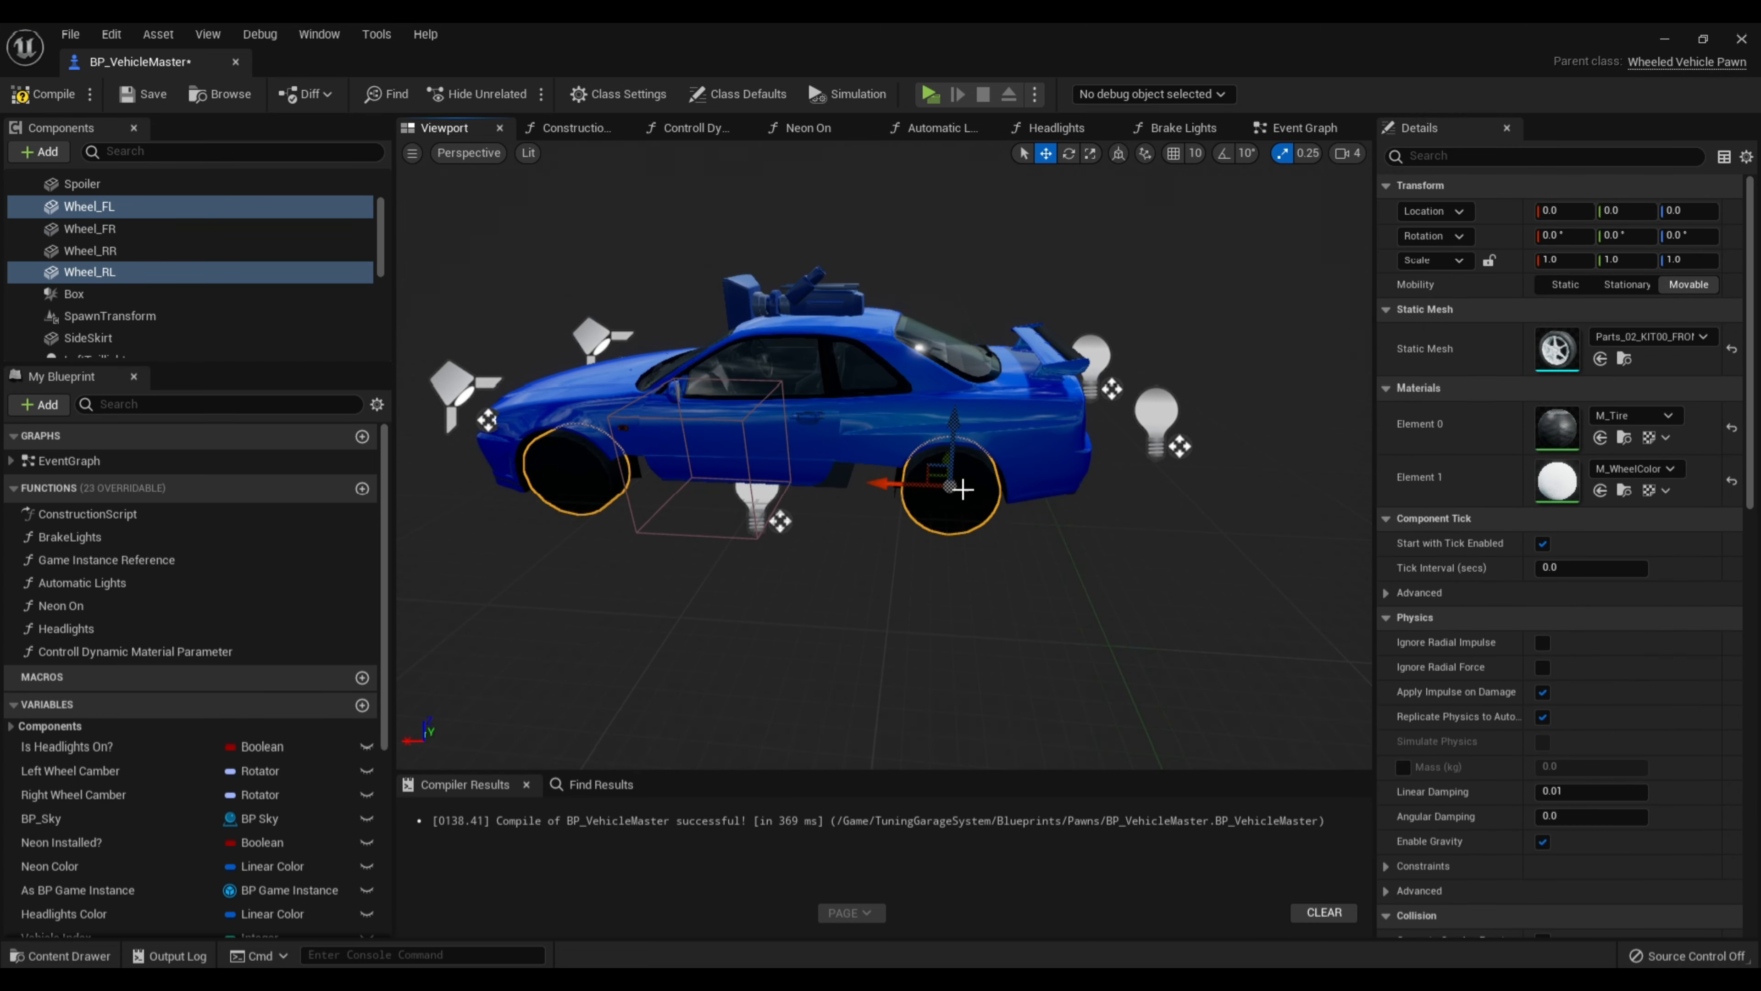
click(1687, 237)
text(180)
key(Return)
right_drag(919, 331, 905, 328)
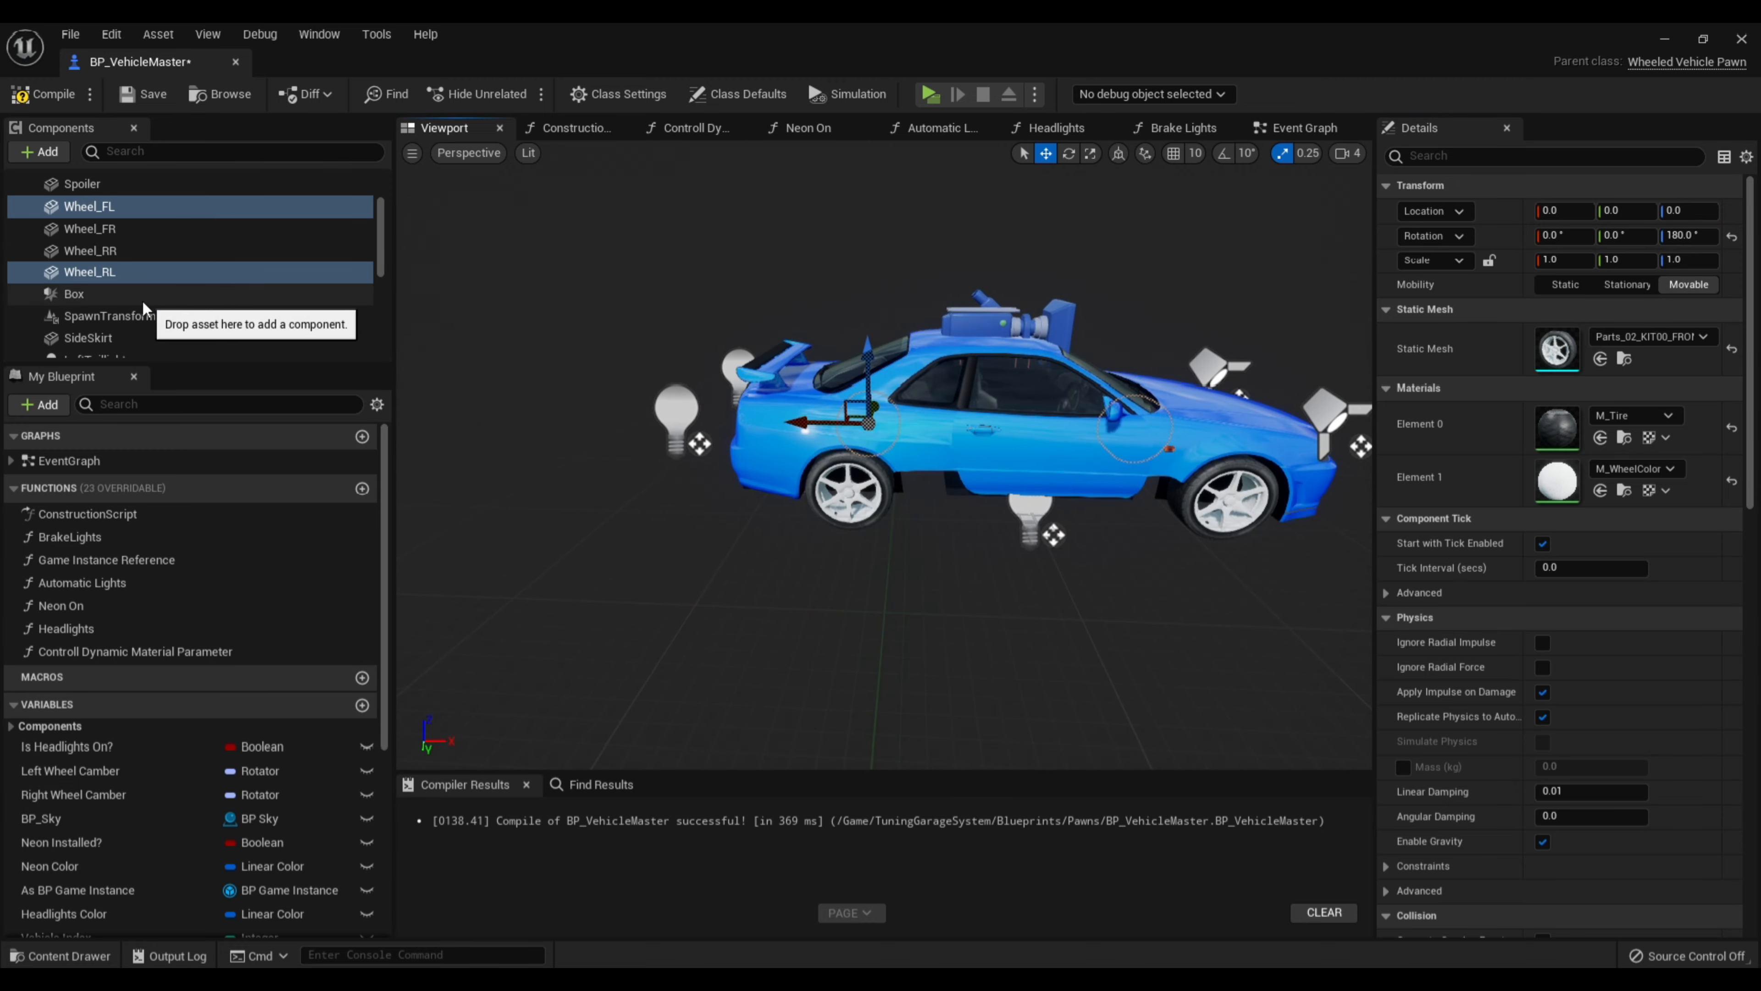
Assign Parts_02_KIT00_SKIRT_A from the Stock folder as the SideSkirt component's static mesh
scroll(142, 295, down, 2)
click(134, 249)
click(66, 955)
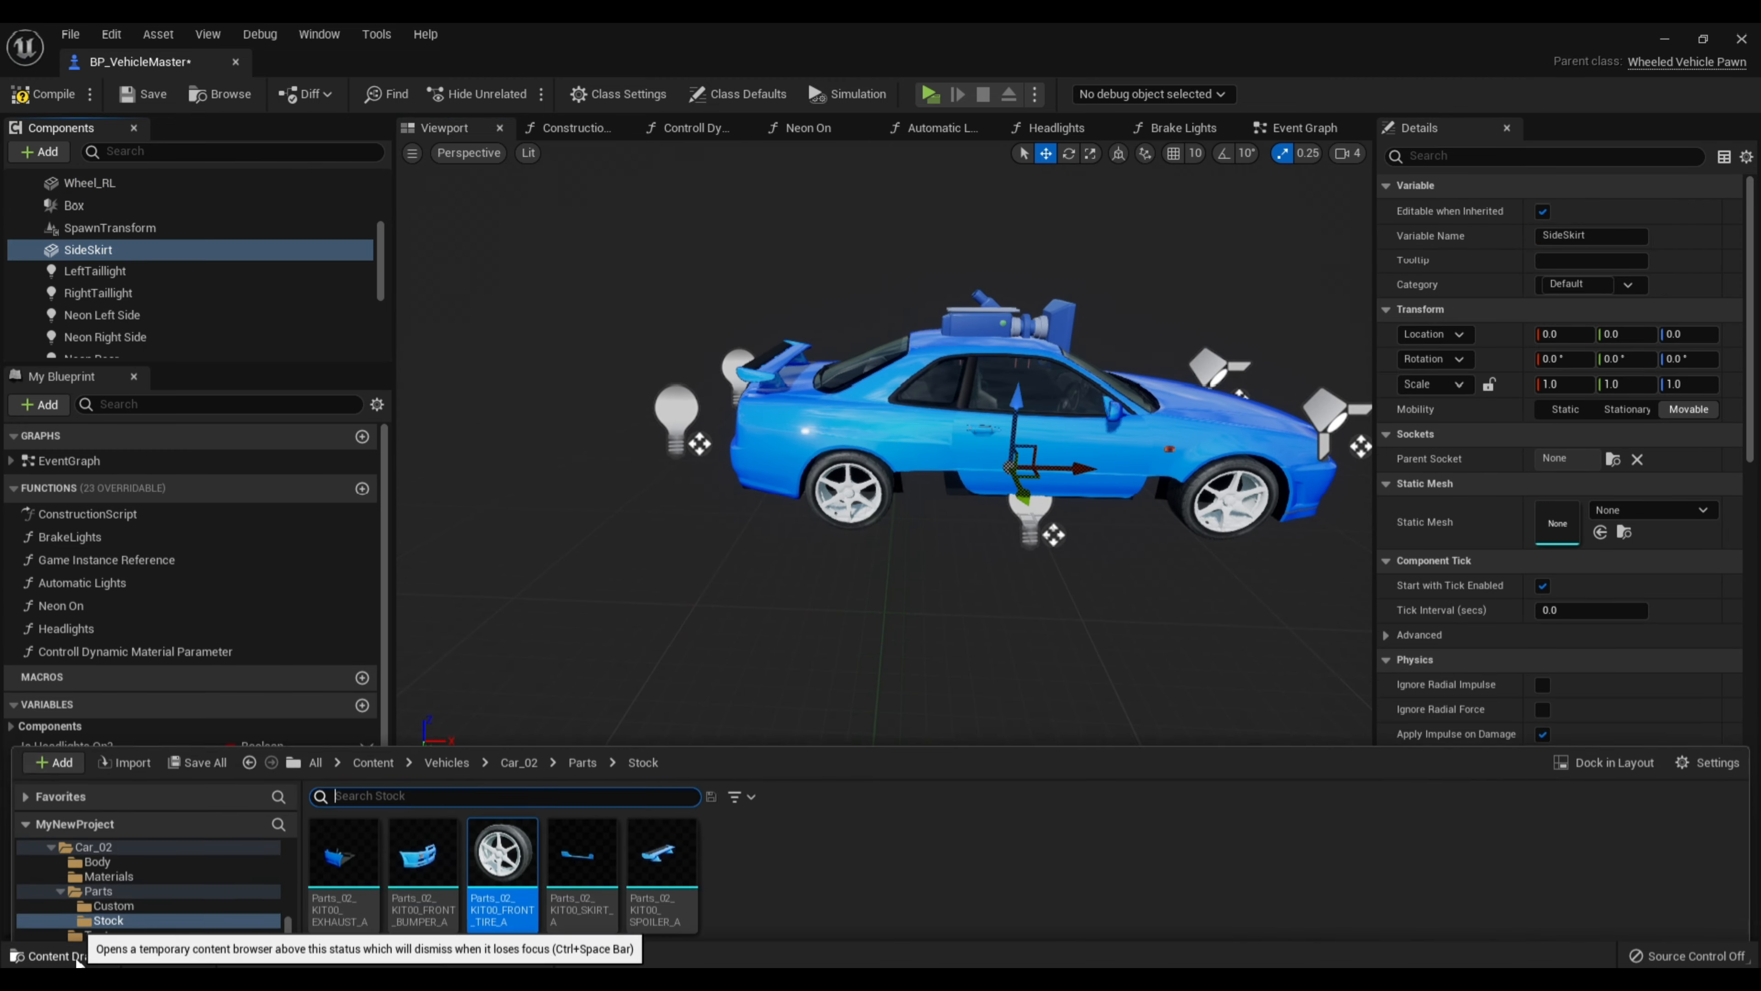
drag(581, 774, 1568, 525)
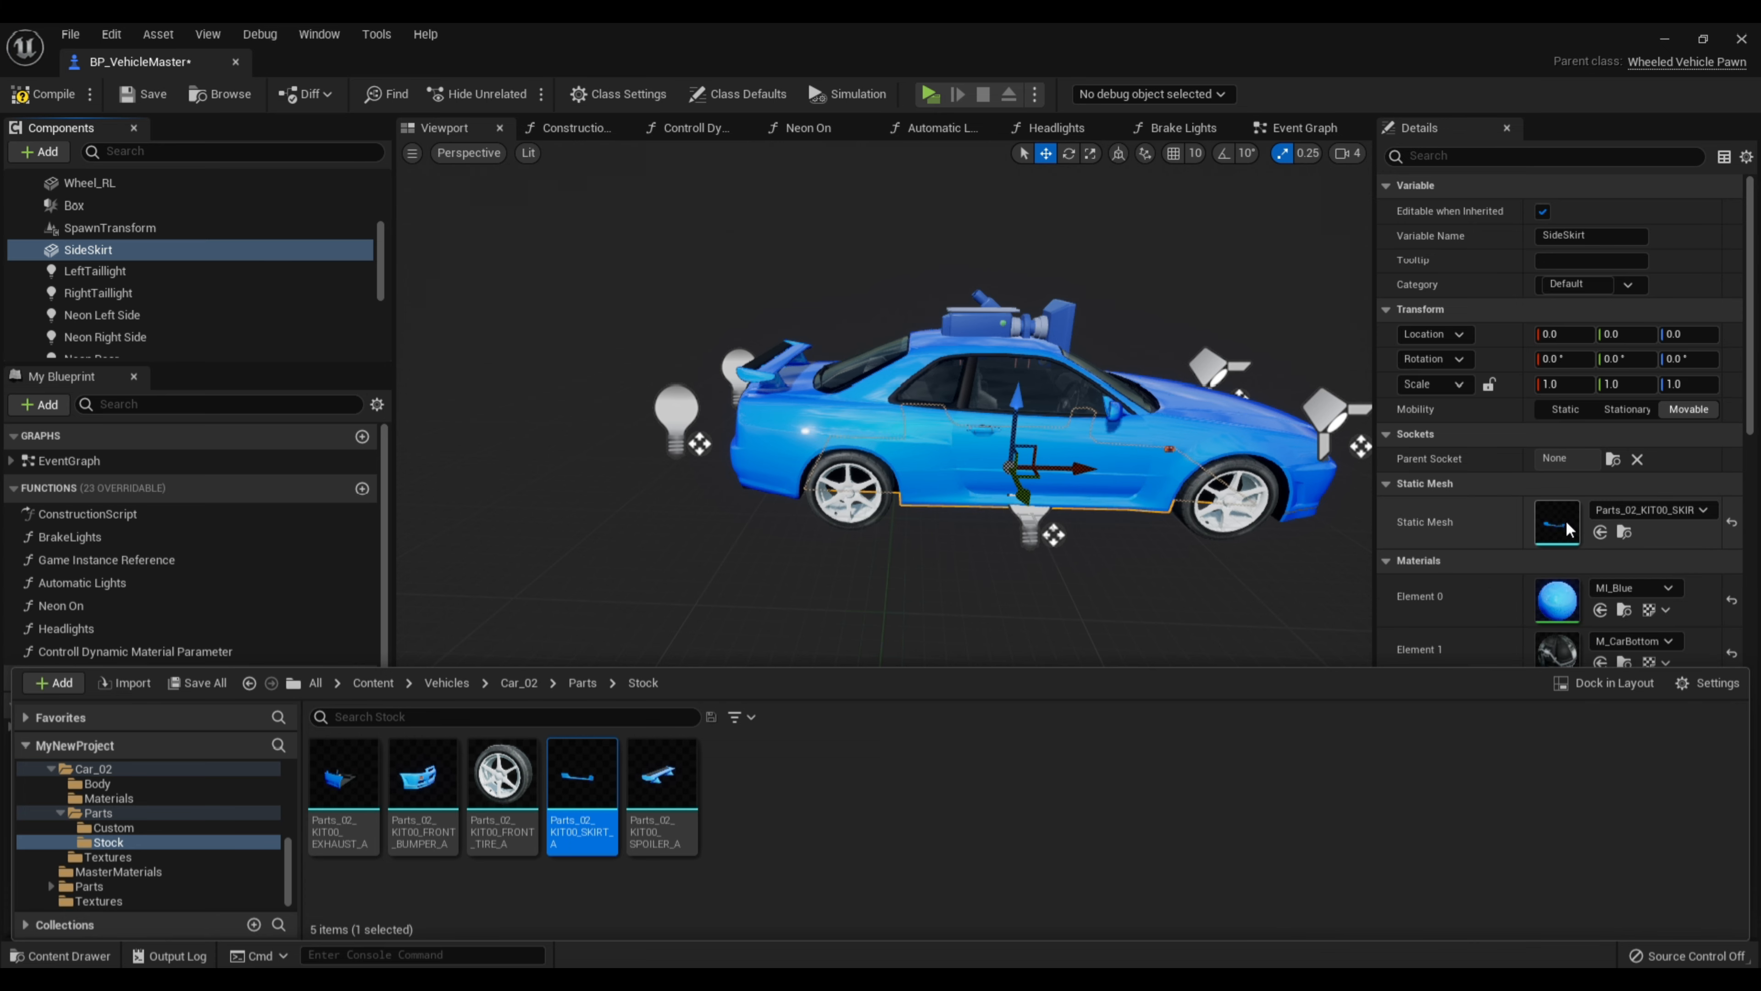
right_drag(1172, 513, 1137, 521)
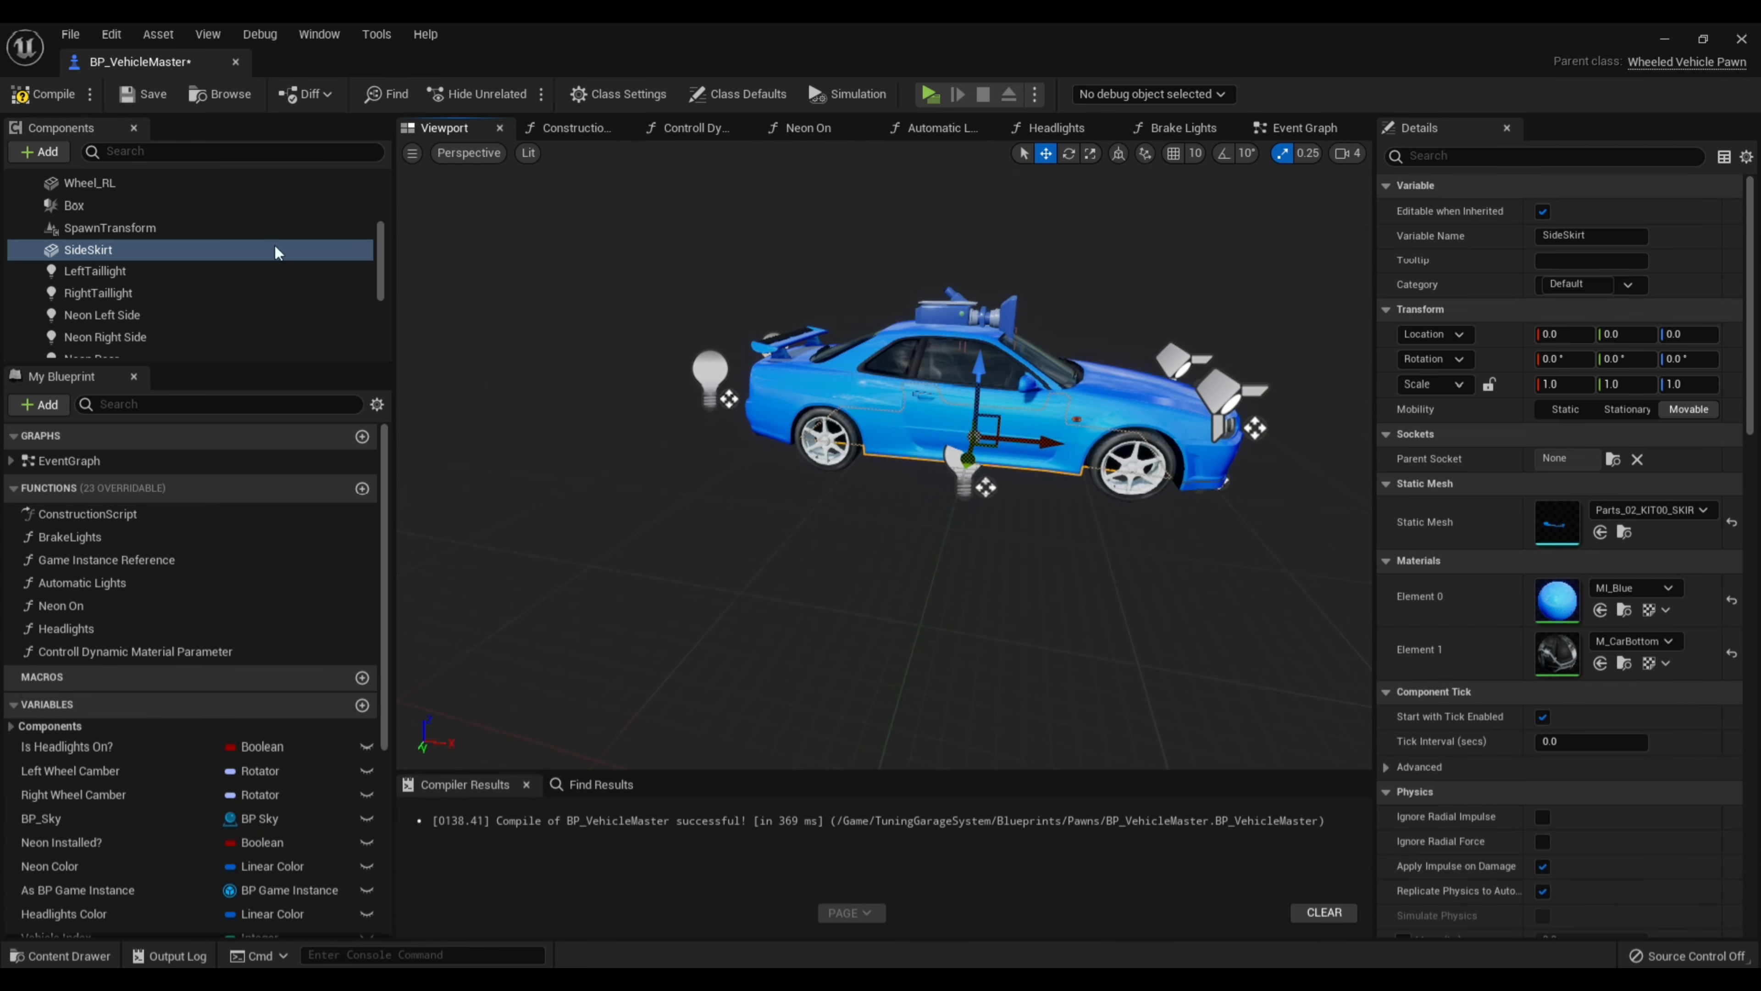
Review the remaining vehicle components, then compile and save the BP_VehicleMaster blueprint
scroll(131, 274, down, 5)
scroll(124, 286, down, 4)
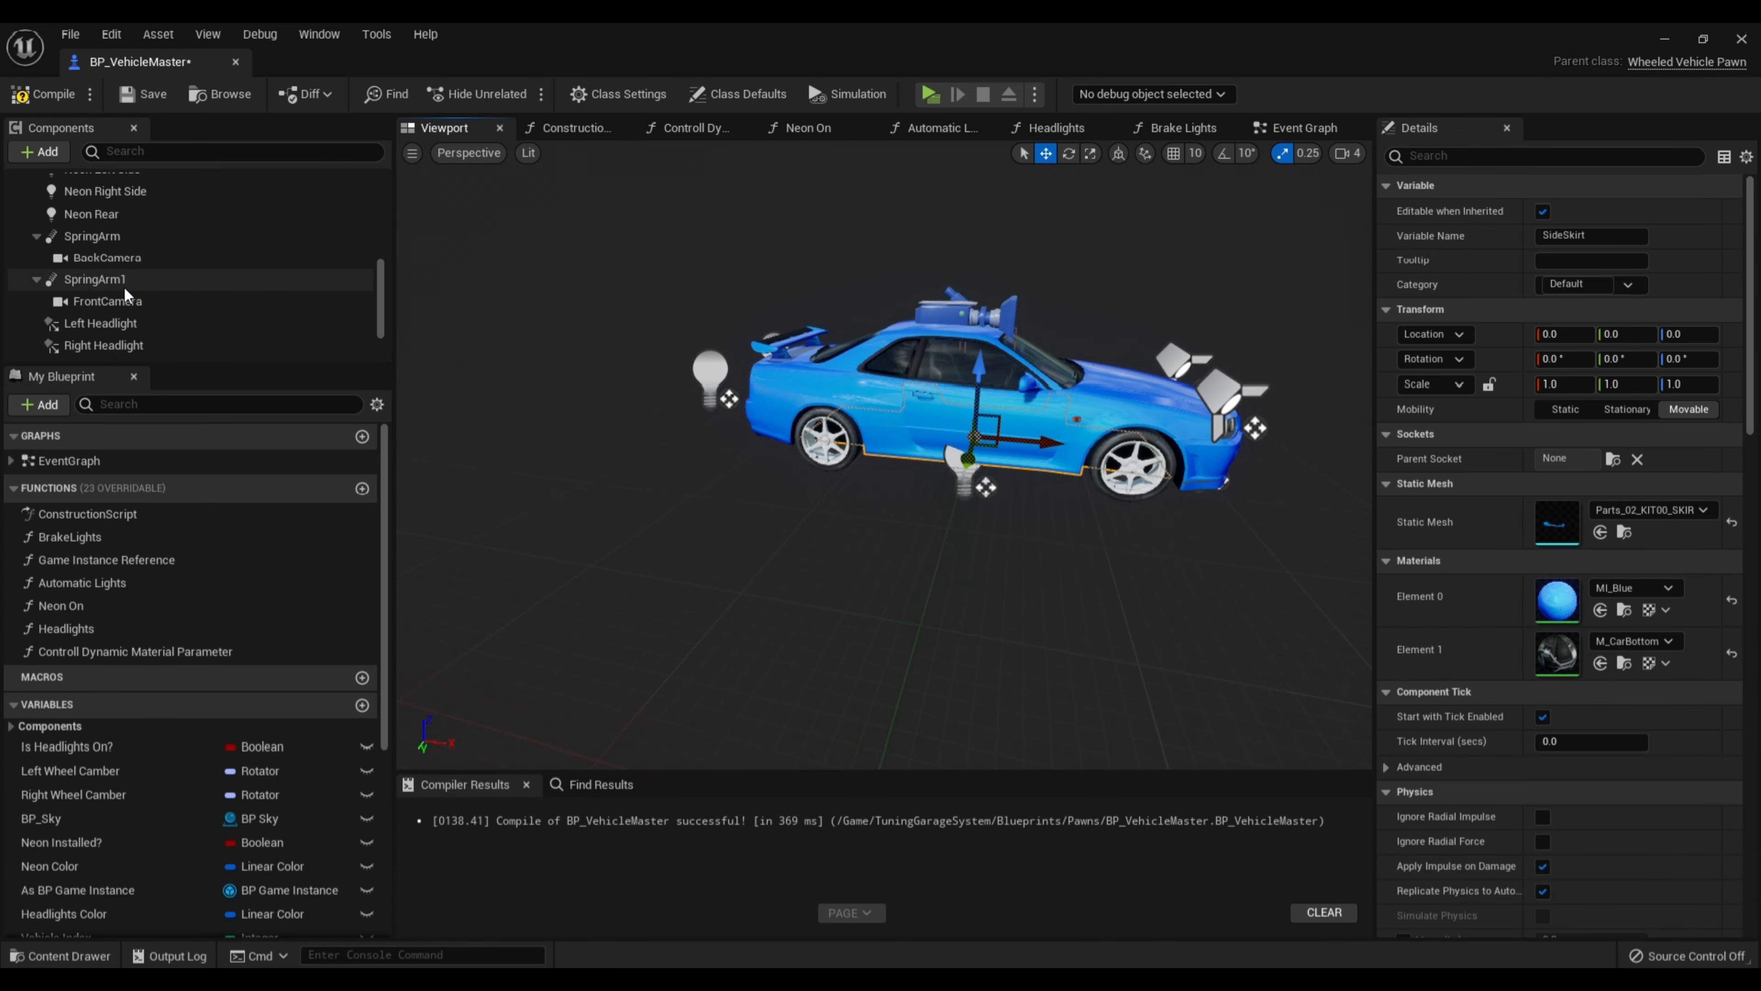
click(42, 97)
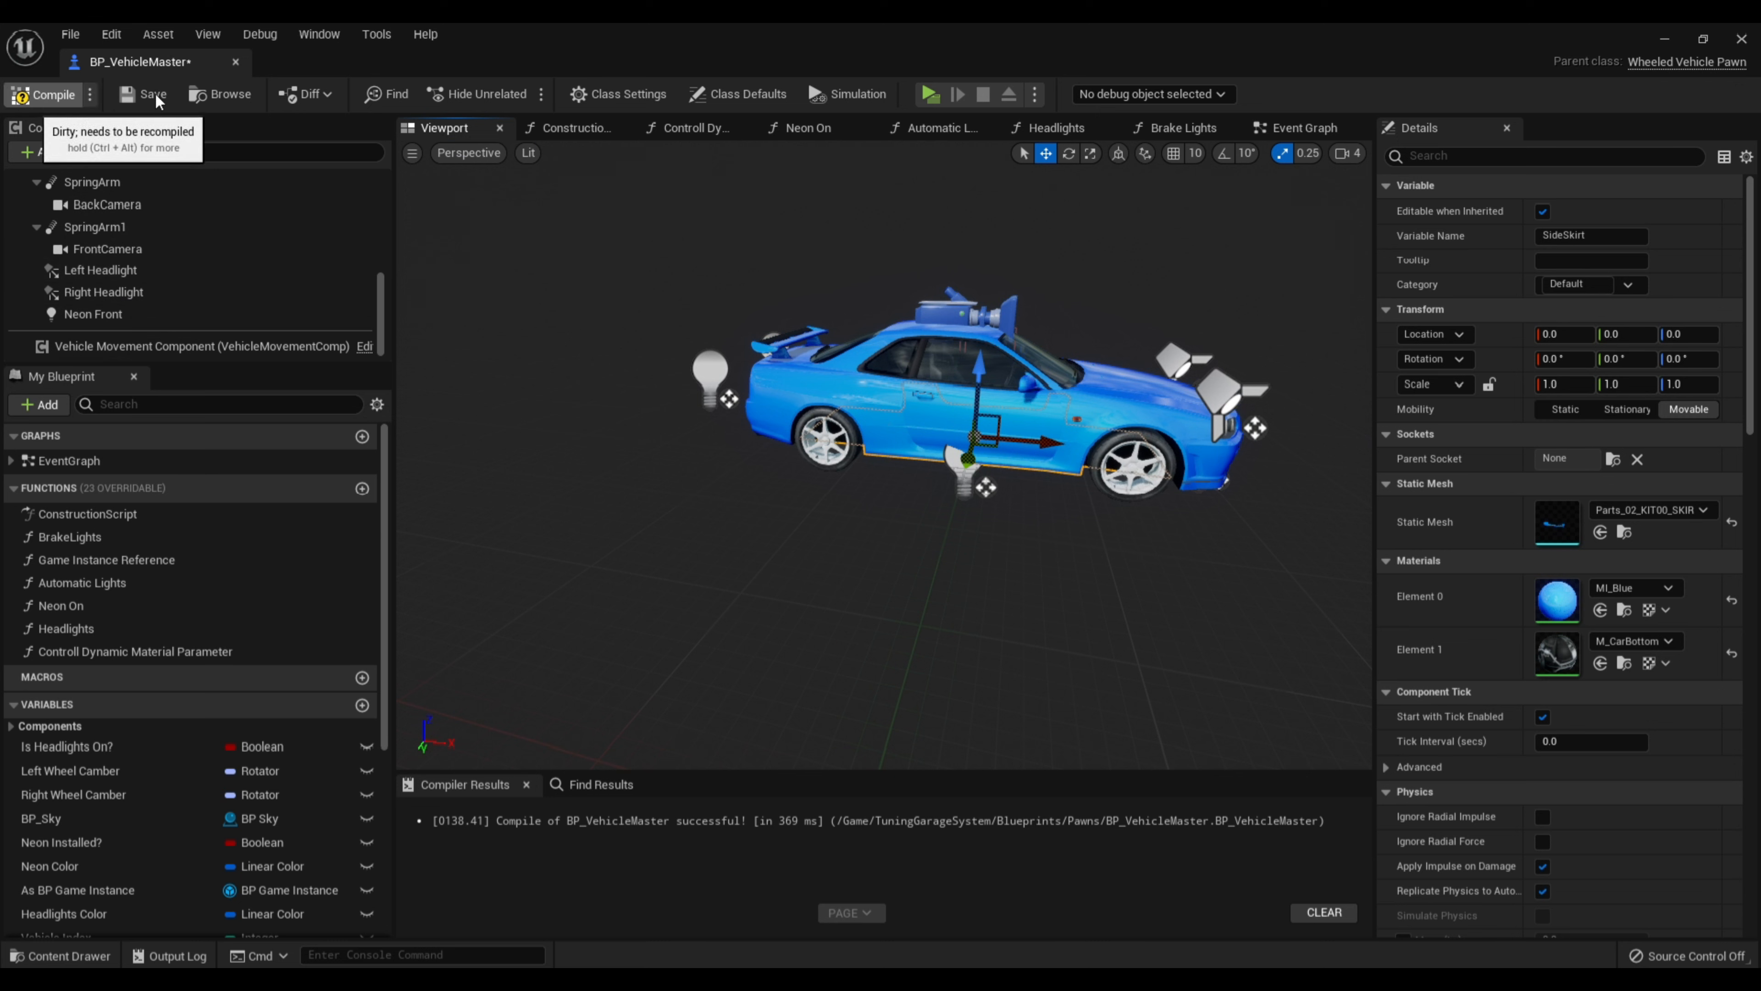
click(144, 95)
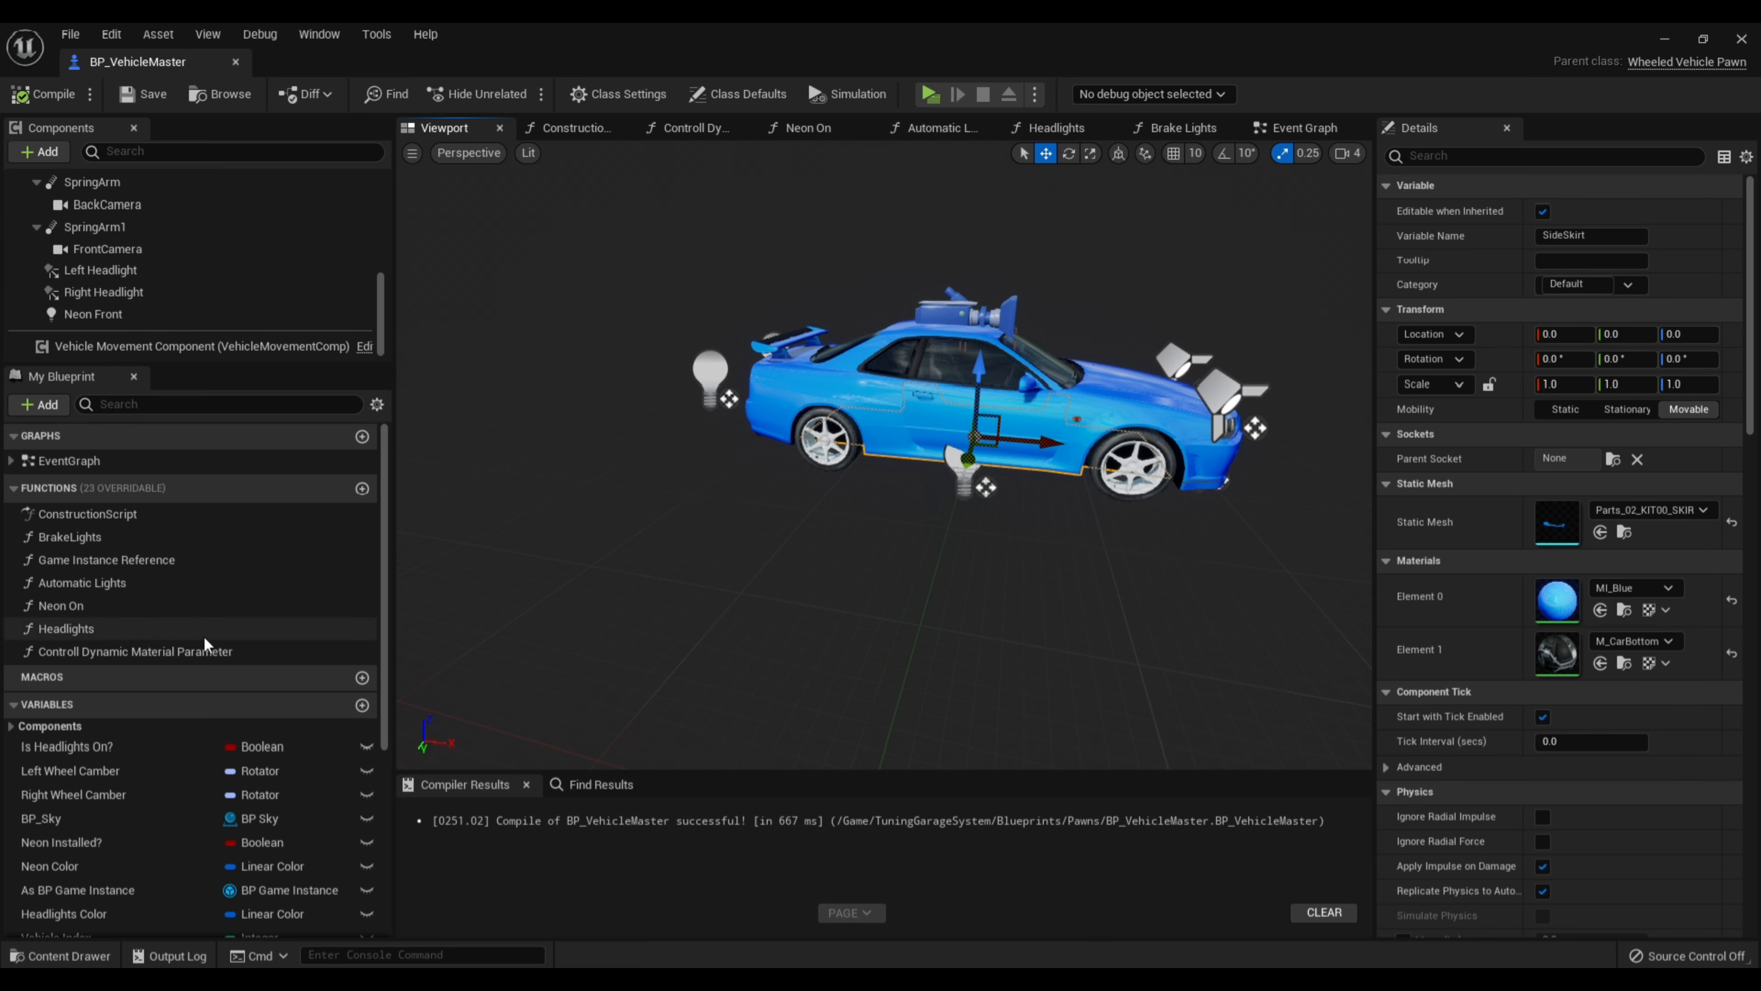
Set the StockFrontBumper variable's default value to Parts_02_KIT00_FRONT_BUMPER_A from the Stock folder
scroll(181, 722, down, 3)
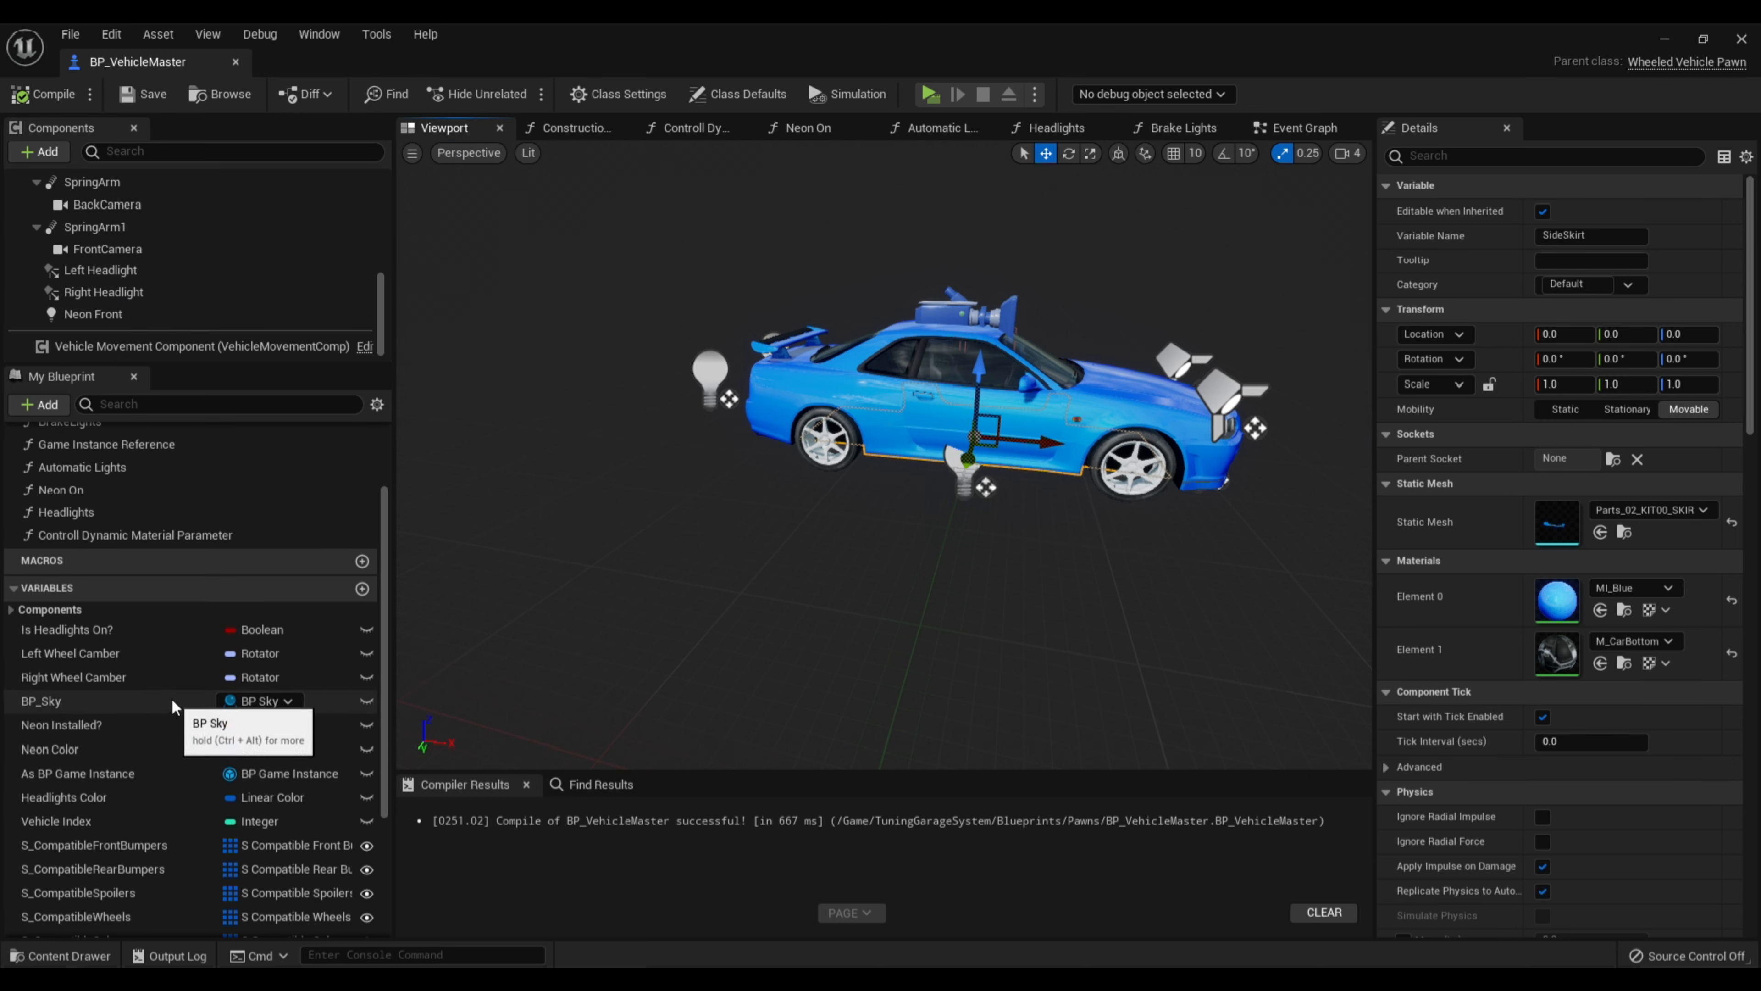
scroll(170, 698, down, 4)
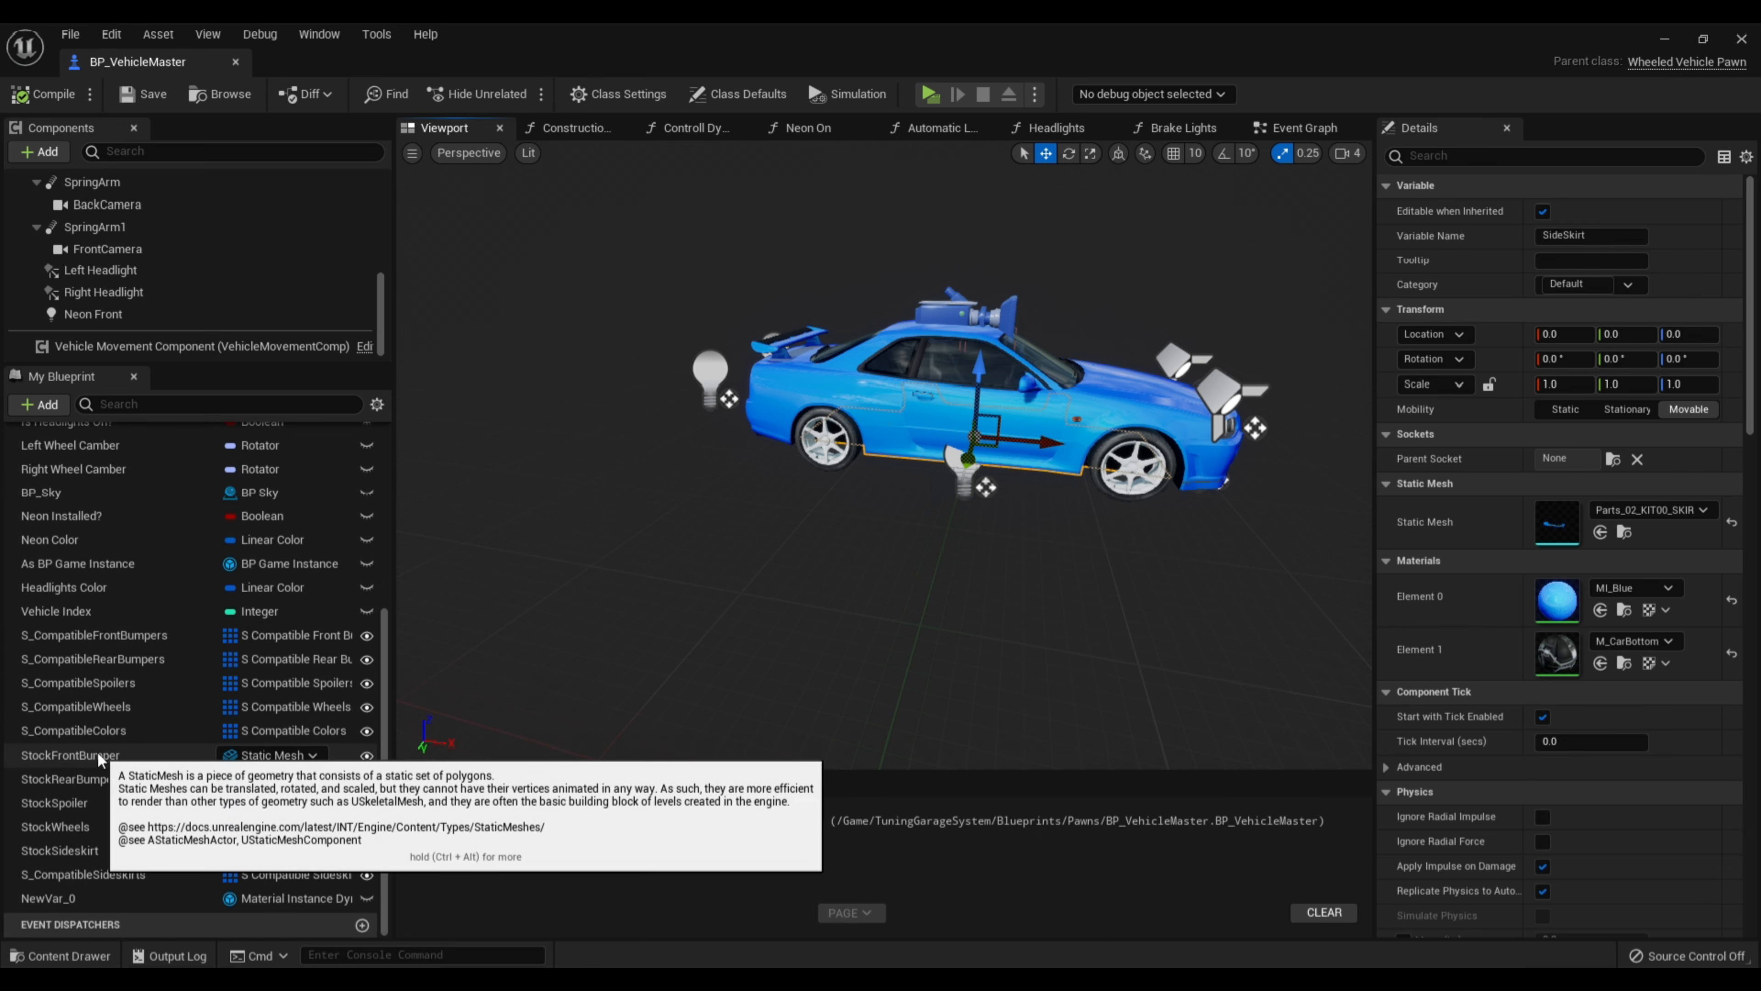
click(135, 755)
click(62, 955)
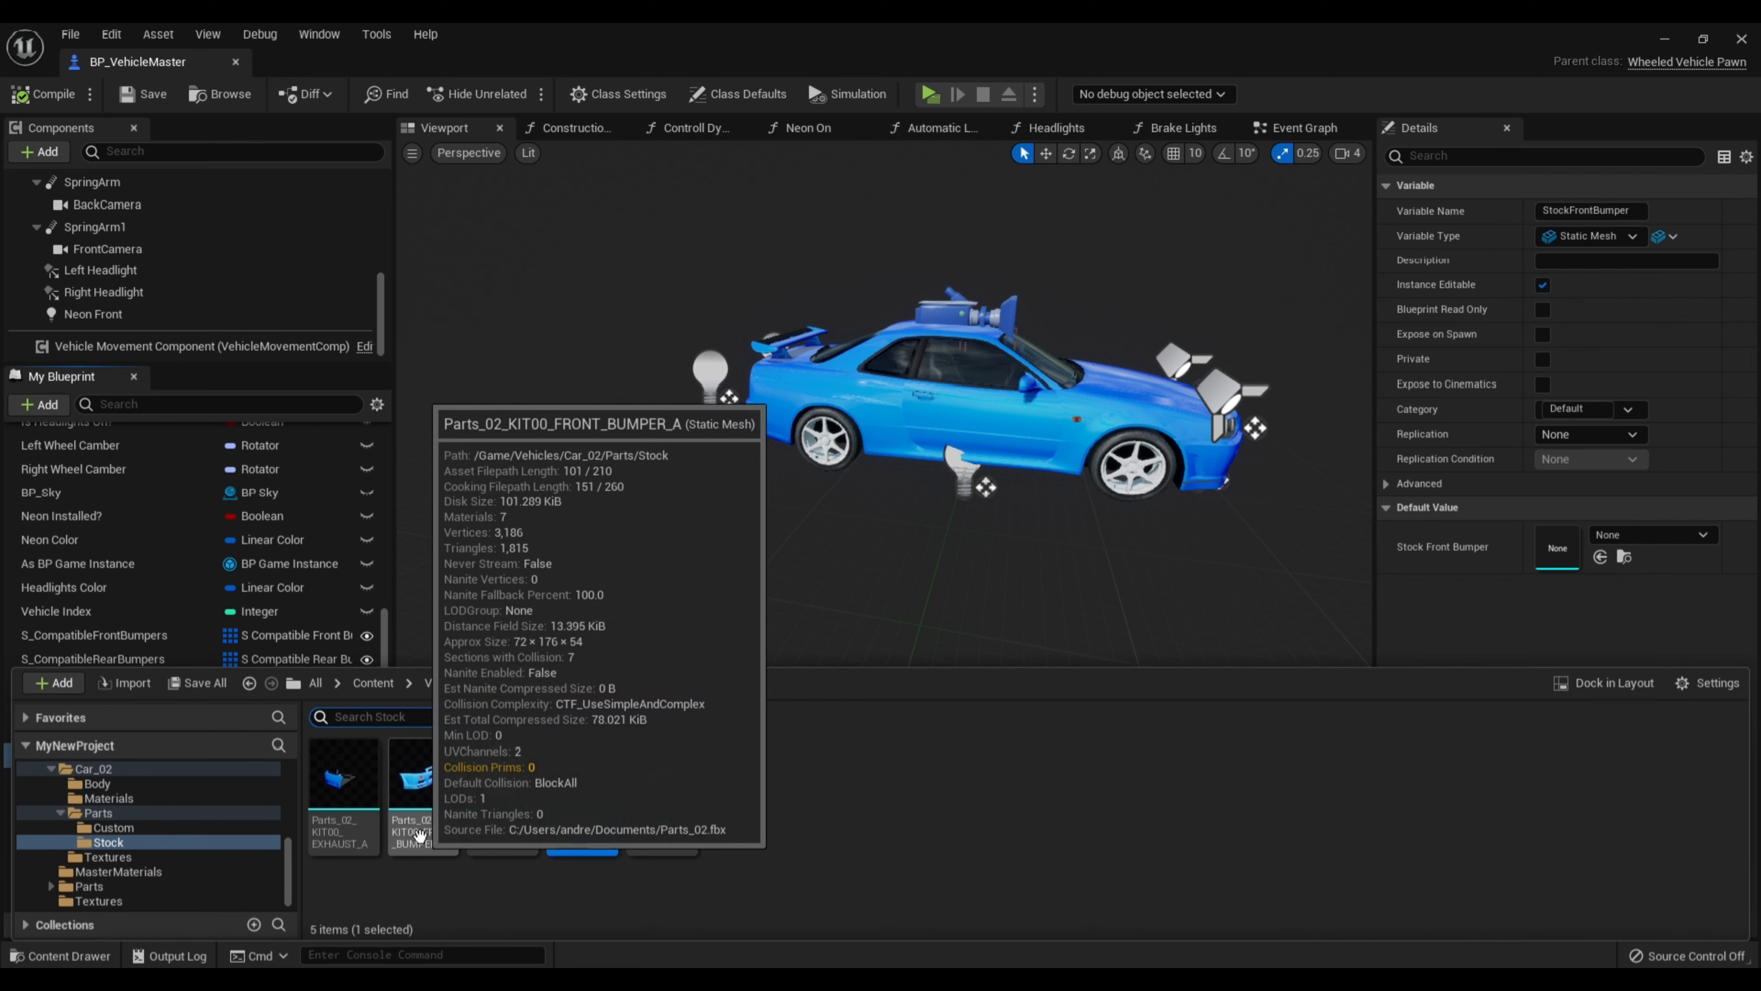
drag(434, 782, 1557, 548)
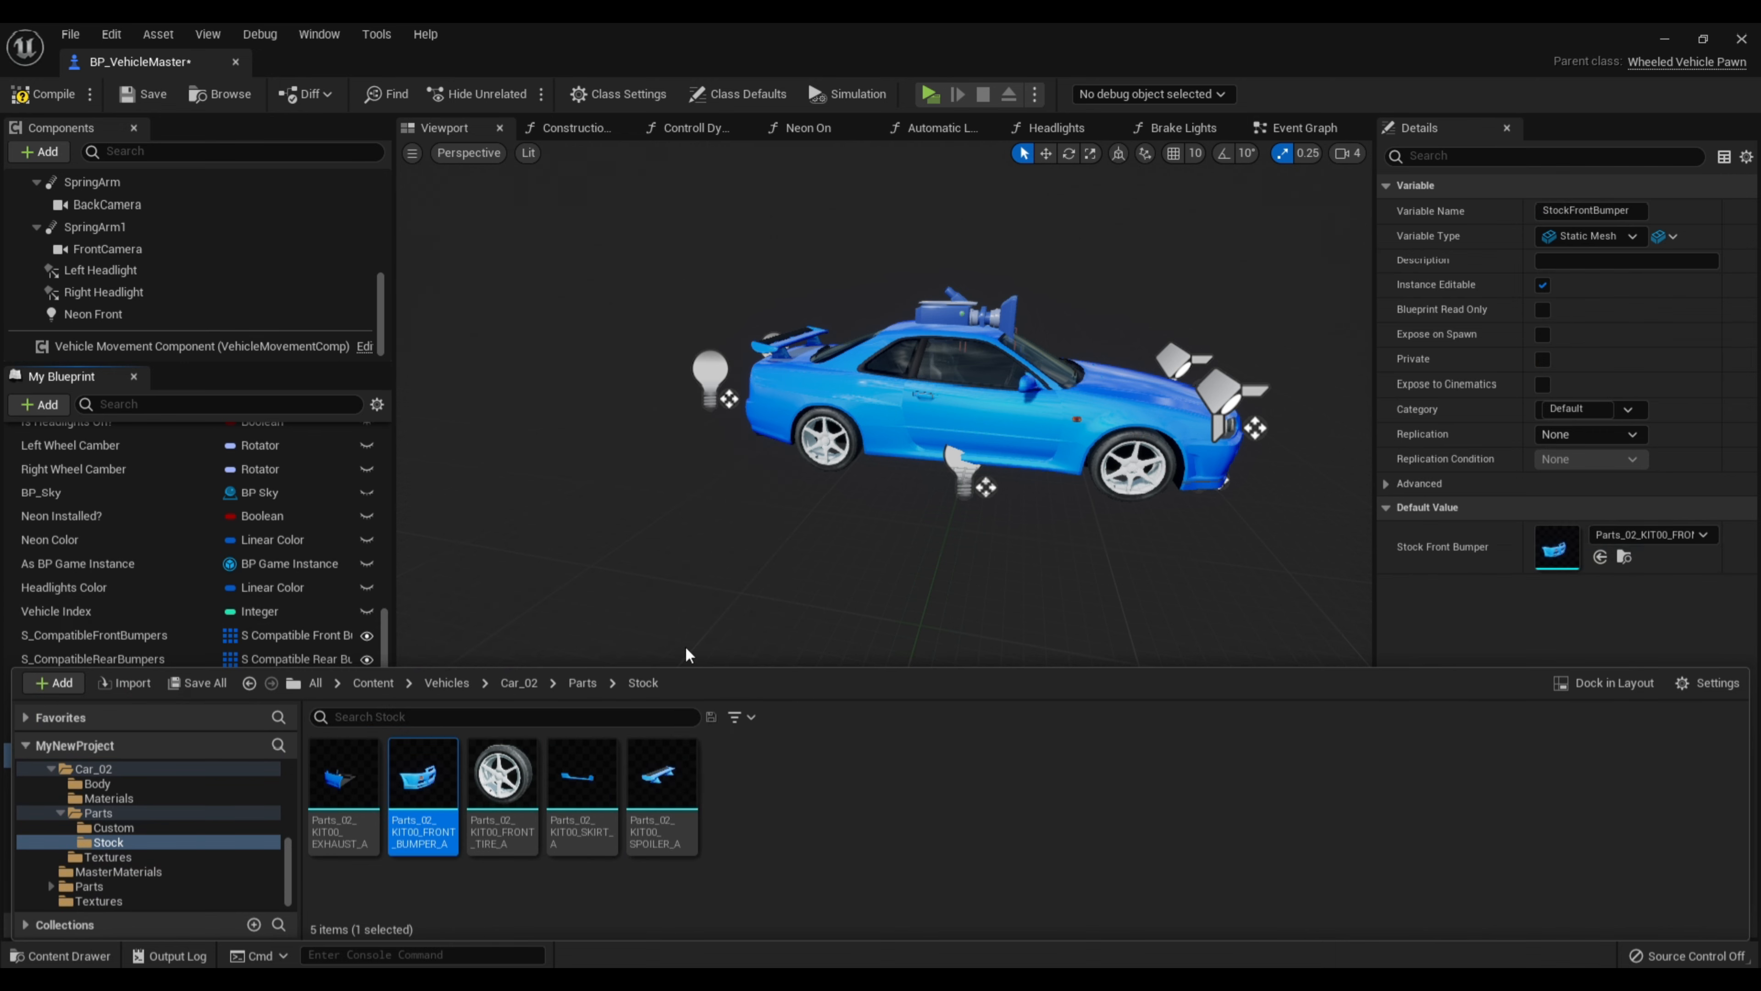
key(F7)
In the BP_VehicleMaster class defaults, set Stock Rear Bumper to Parts_02_KIT00_EXHAUST_A from the Stock folder
click(99, 778)
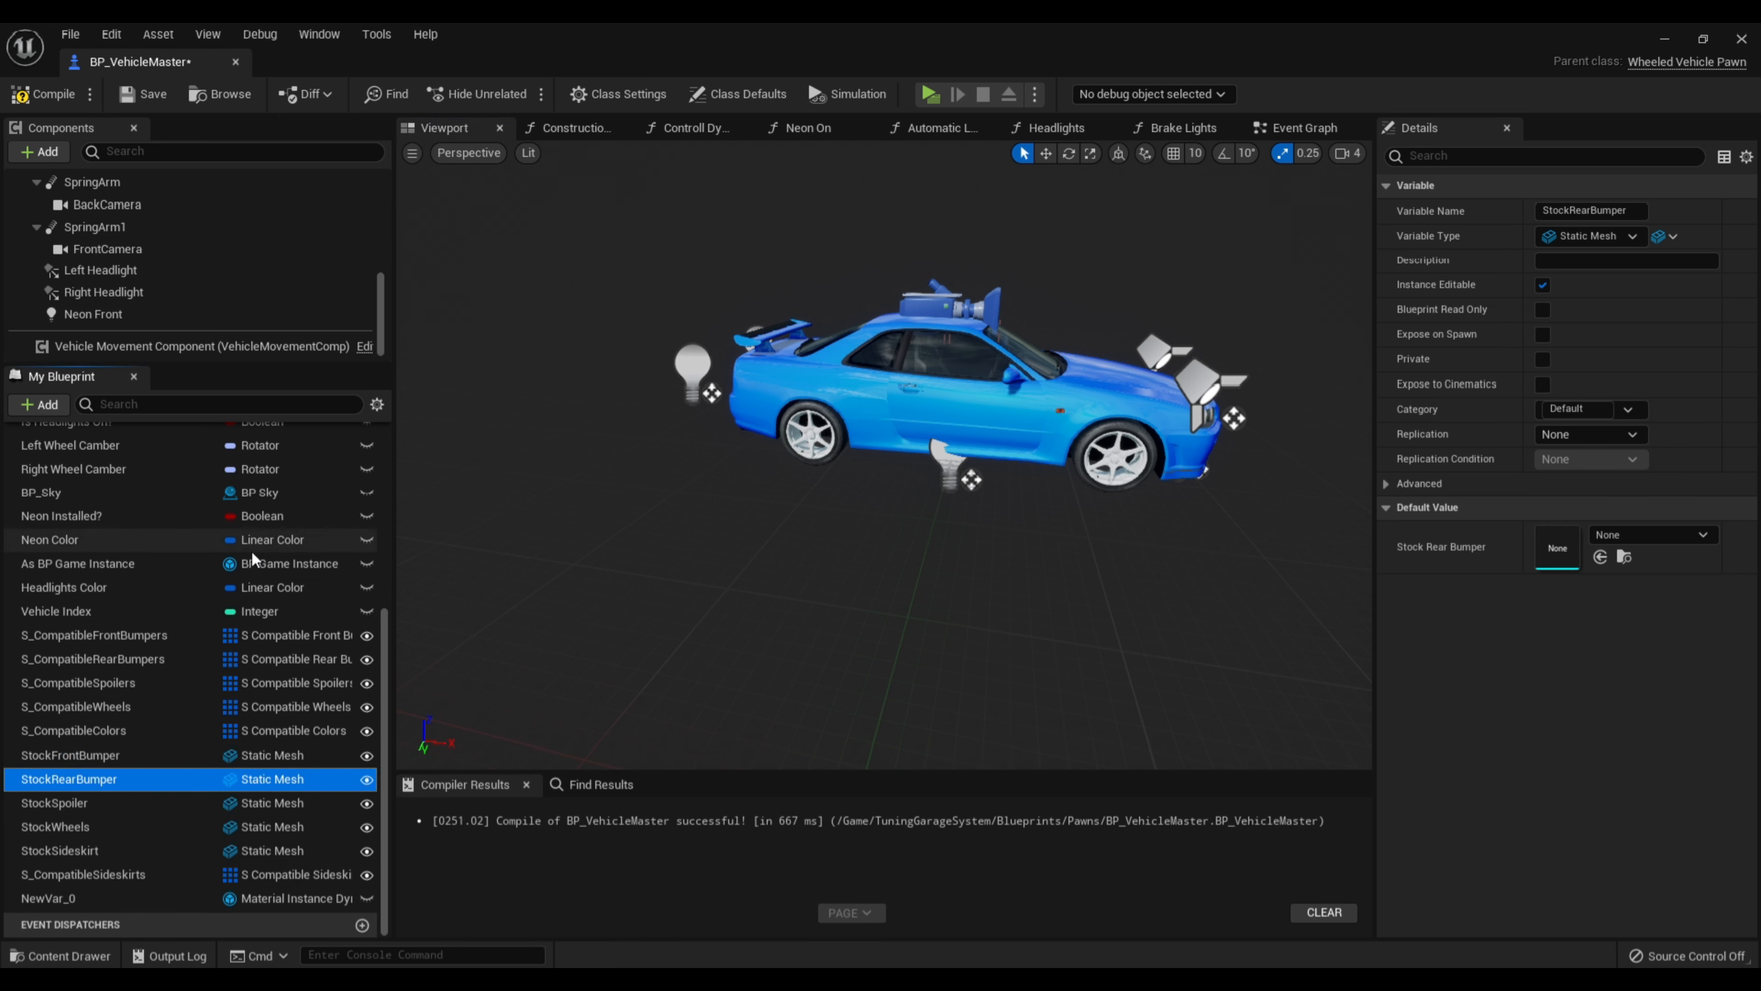
scroll(249, 550, up, 5)
scroll(138, 242, up, 5)
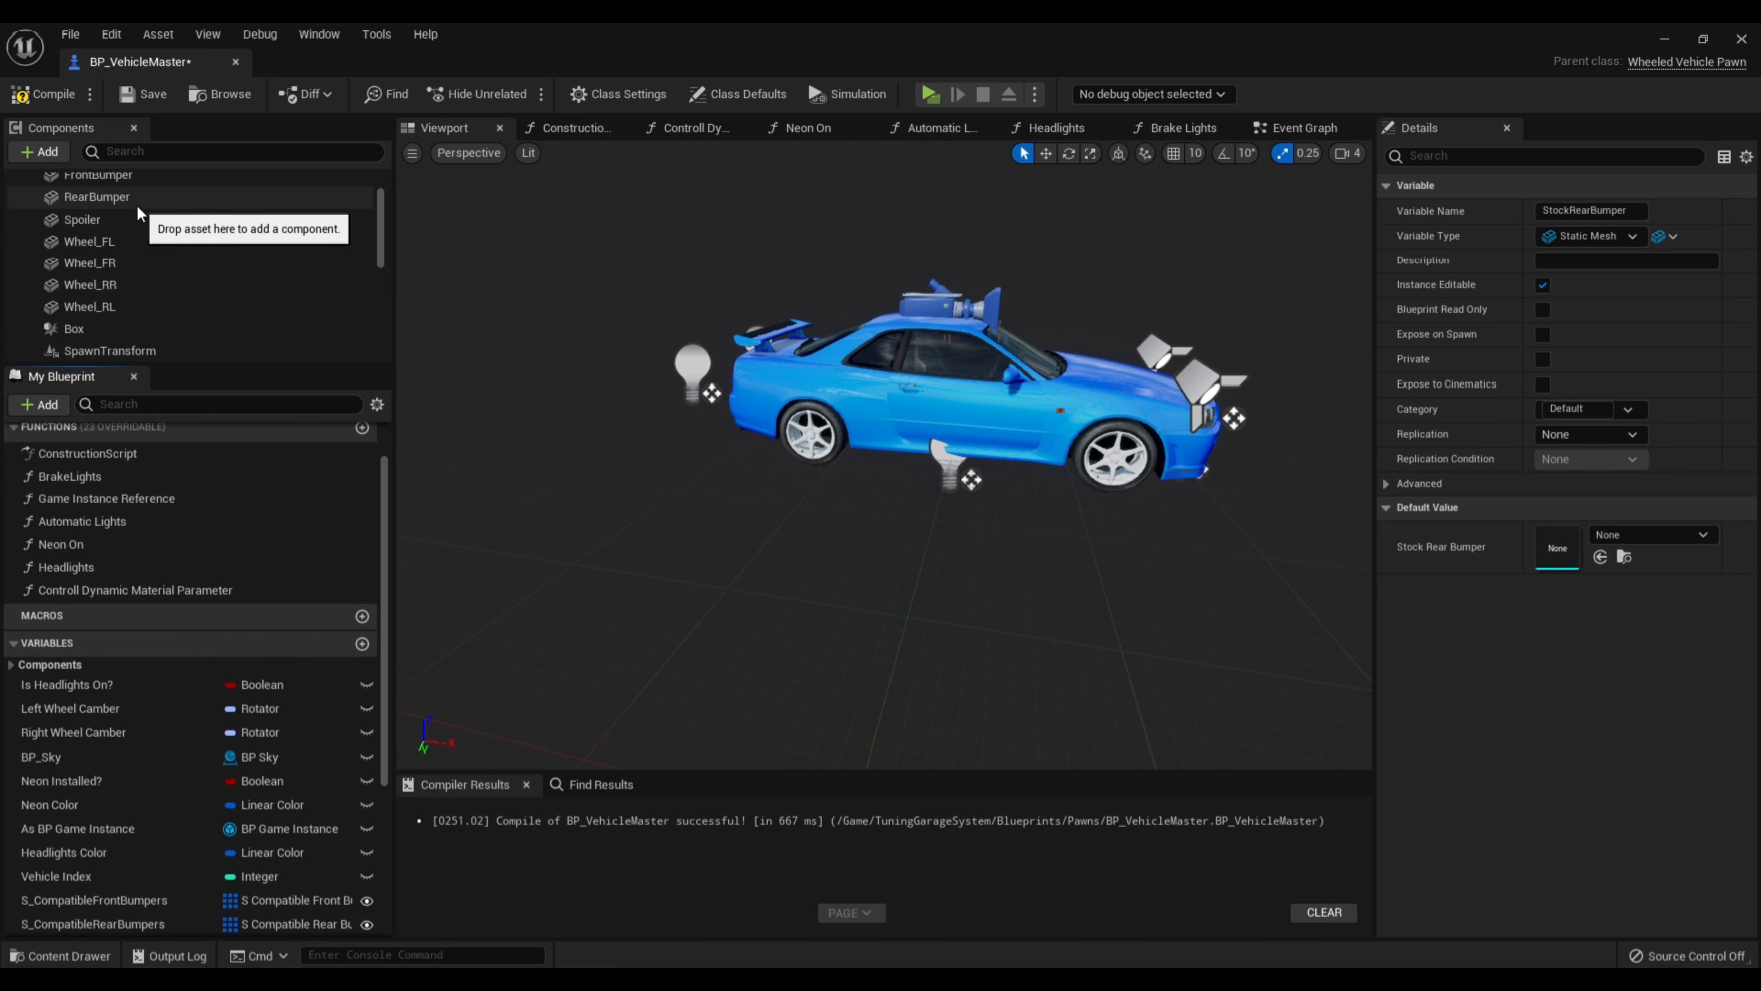
click(123, 181)
scroll(1565, 587, down, 5)
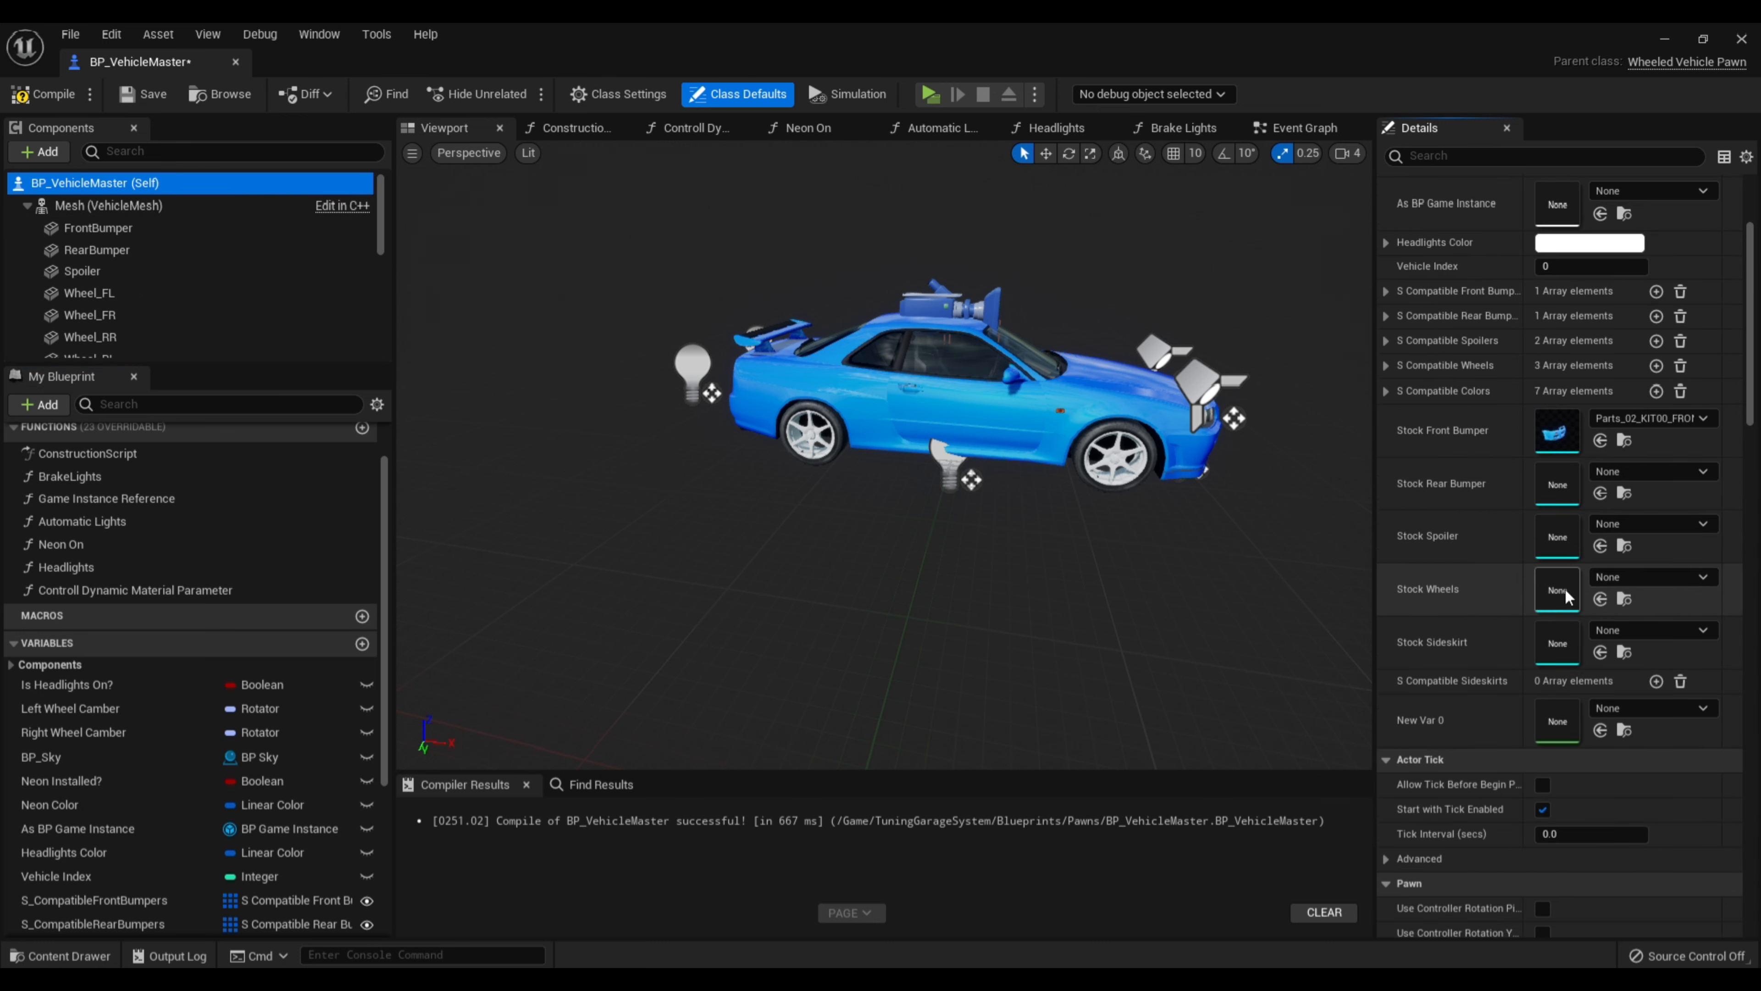
click(117, 955)
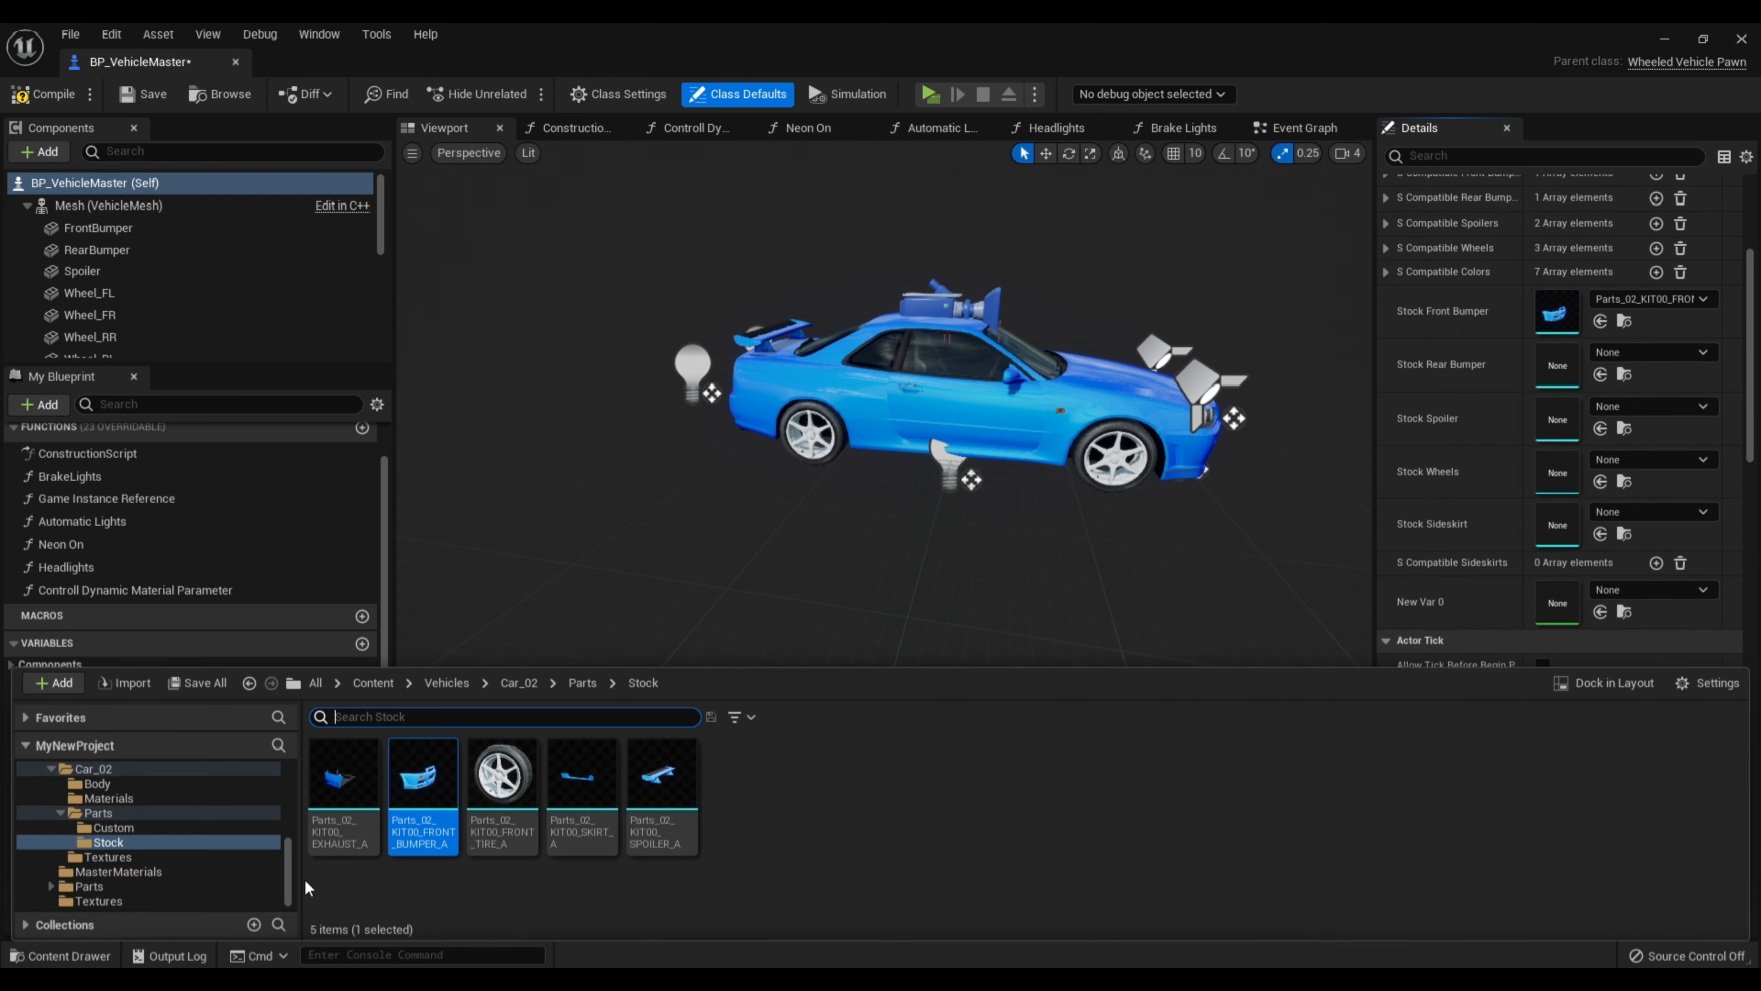
click(343, 777)
drag(343, 776, 1556, 364)
Set the Stock Sideskirt, Stock Wheels and Stock Spoiler defaults to Parts_02_KIT00_SKIRT_A, Parts_02_KIT00_FRONT_TIRE_A and Parts_02_KIT00_SPOILER_A
drag(583, 776, 1553, 526)
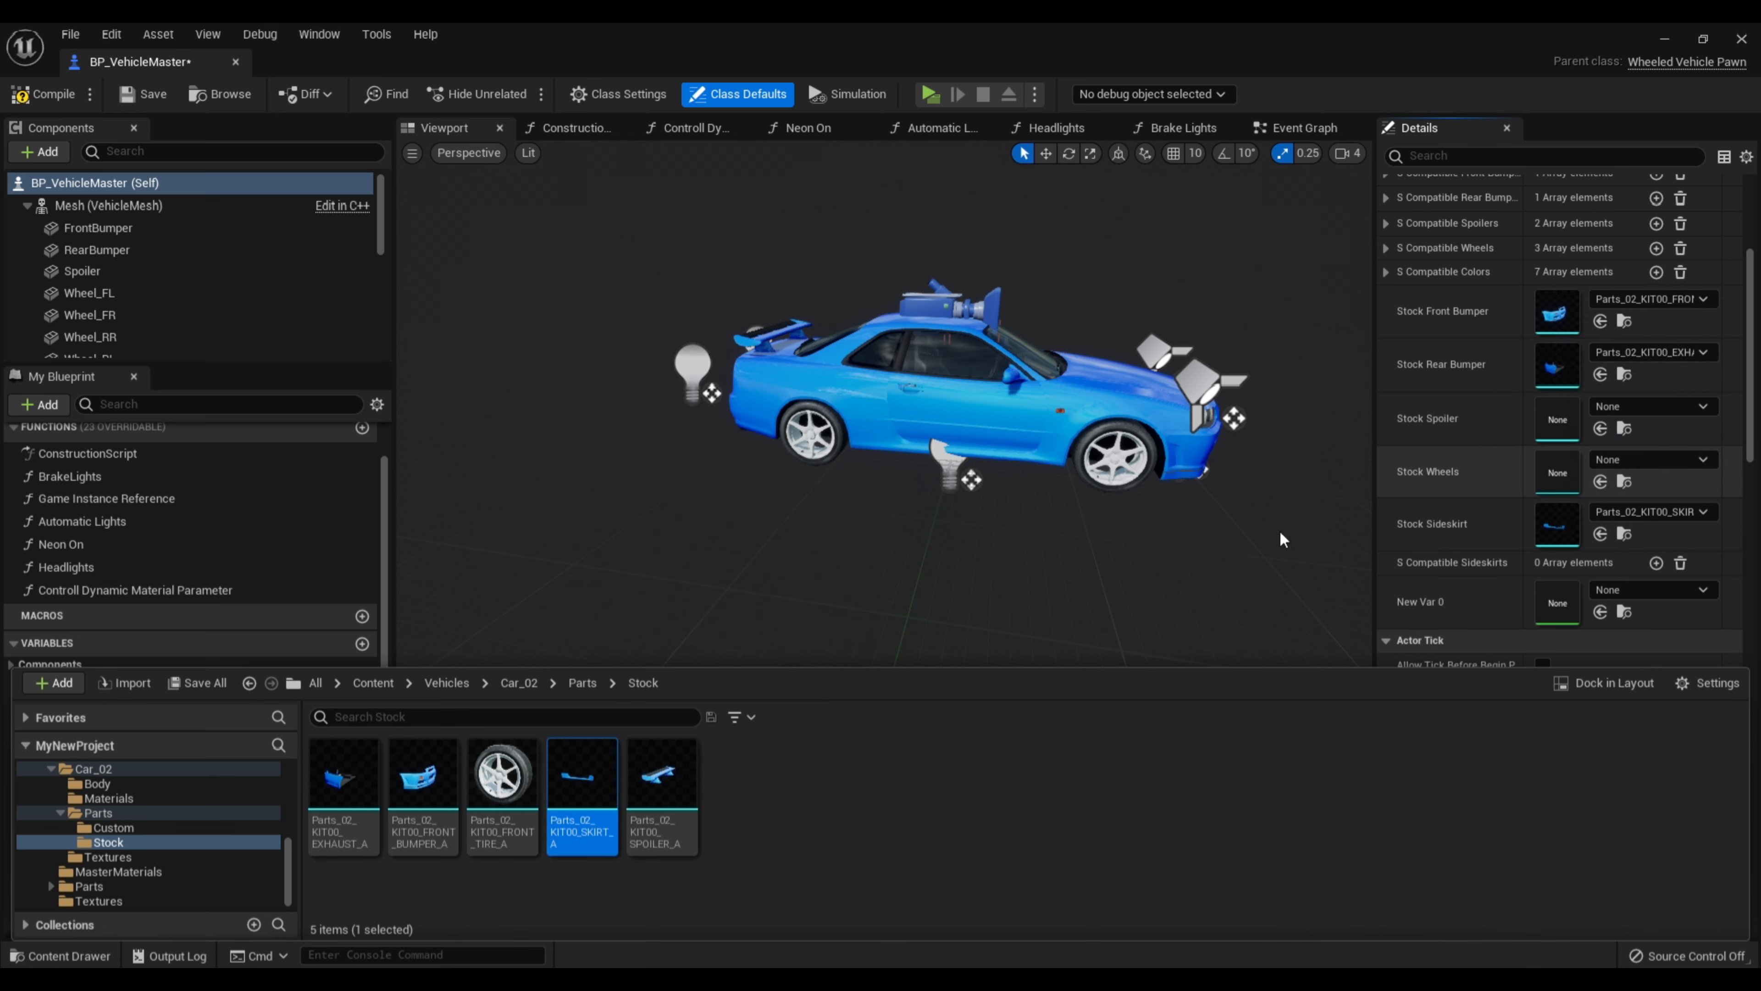
drag(502, 774, 1542, 479)
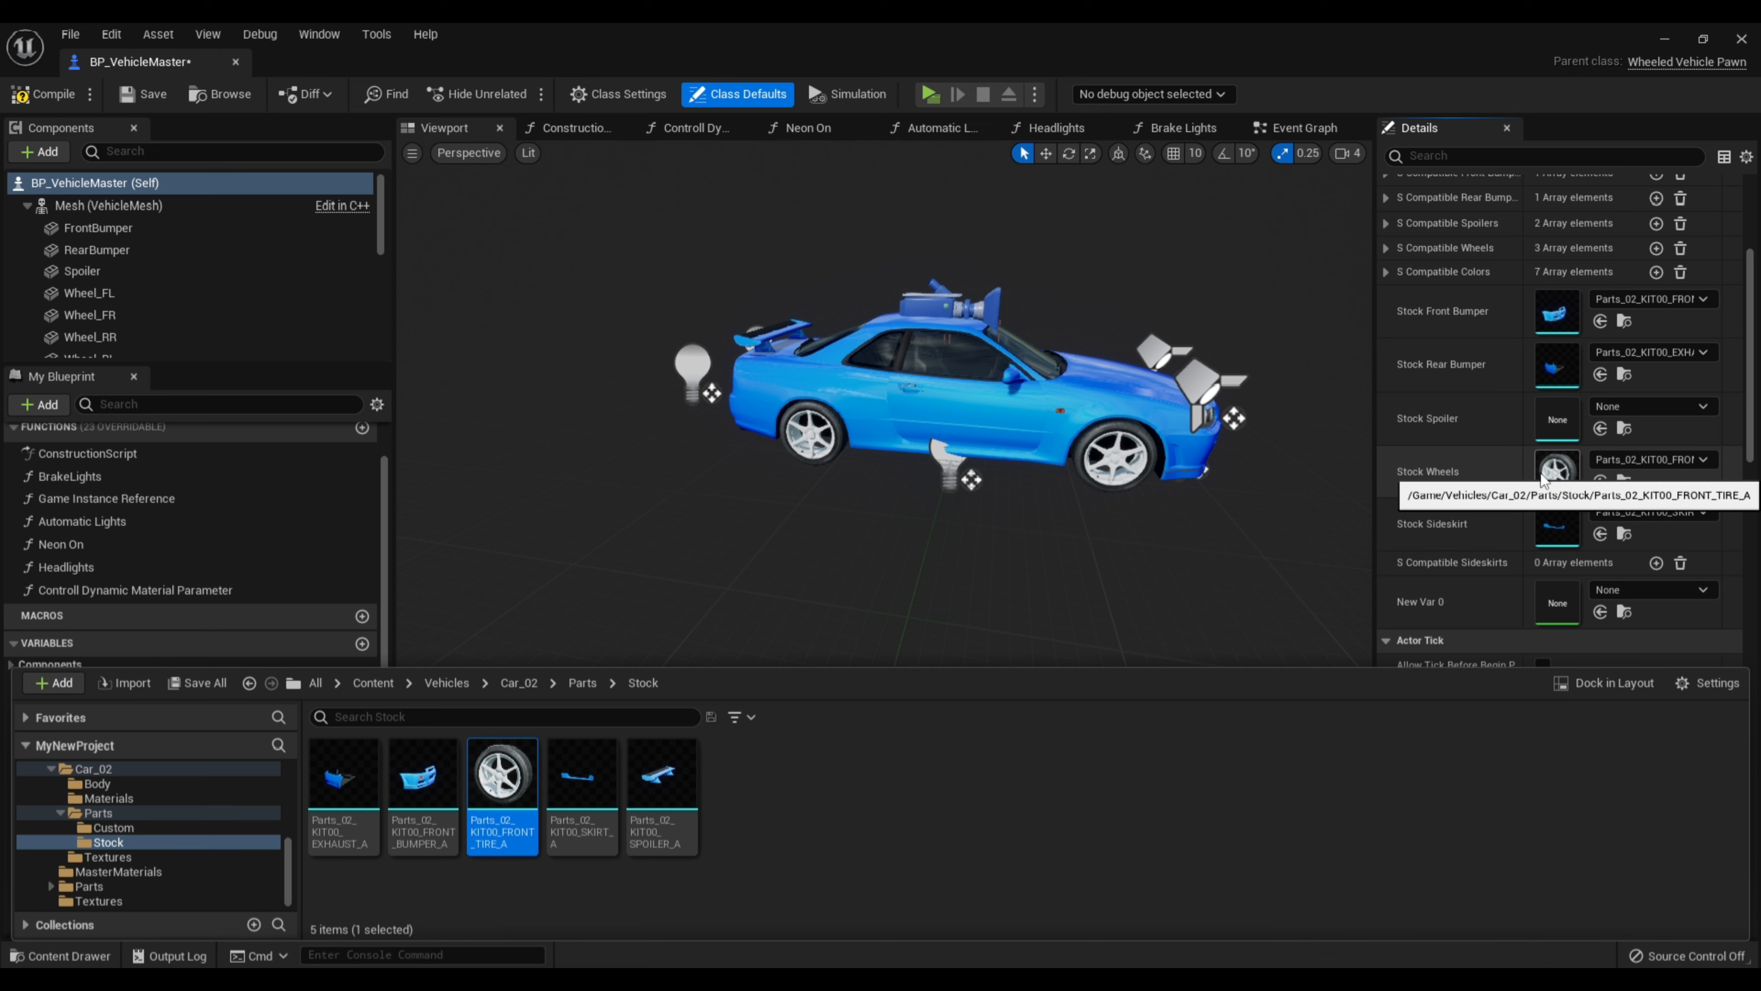
drag(661, 774, 1560, 424)
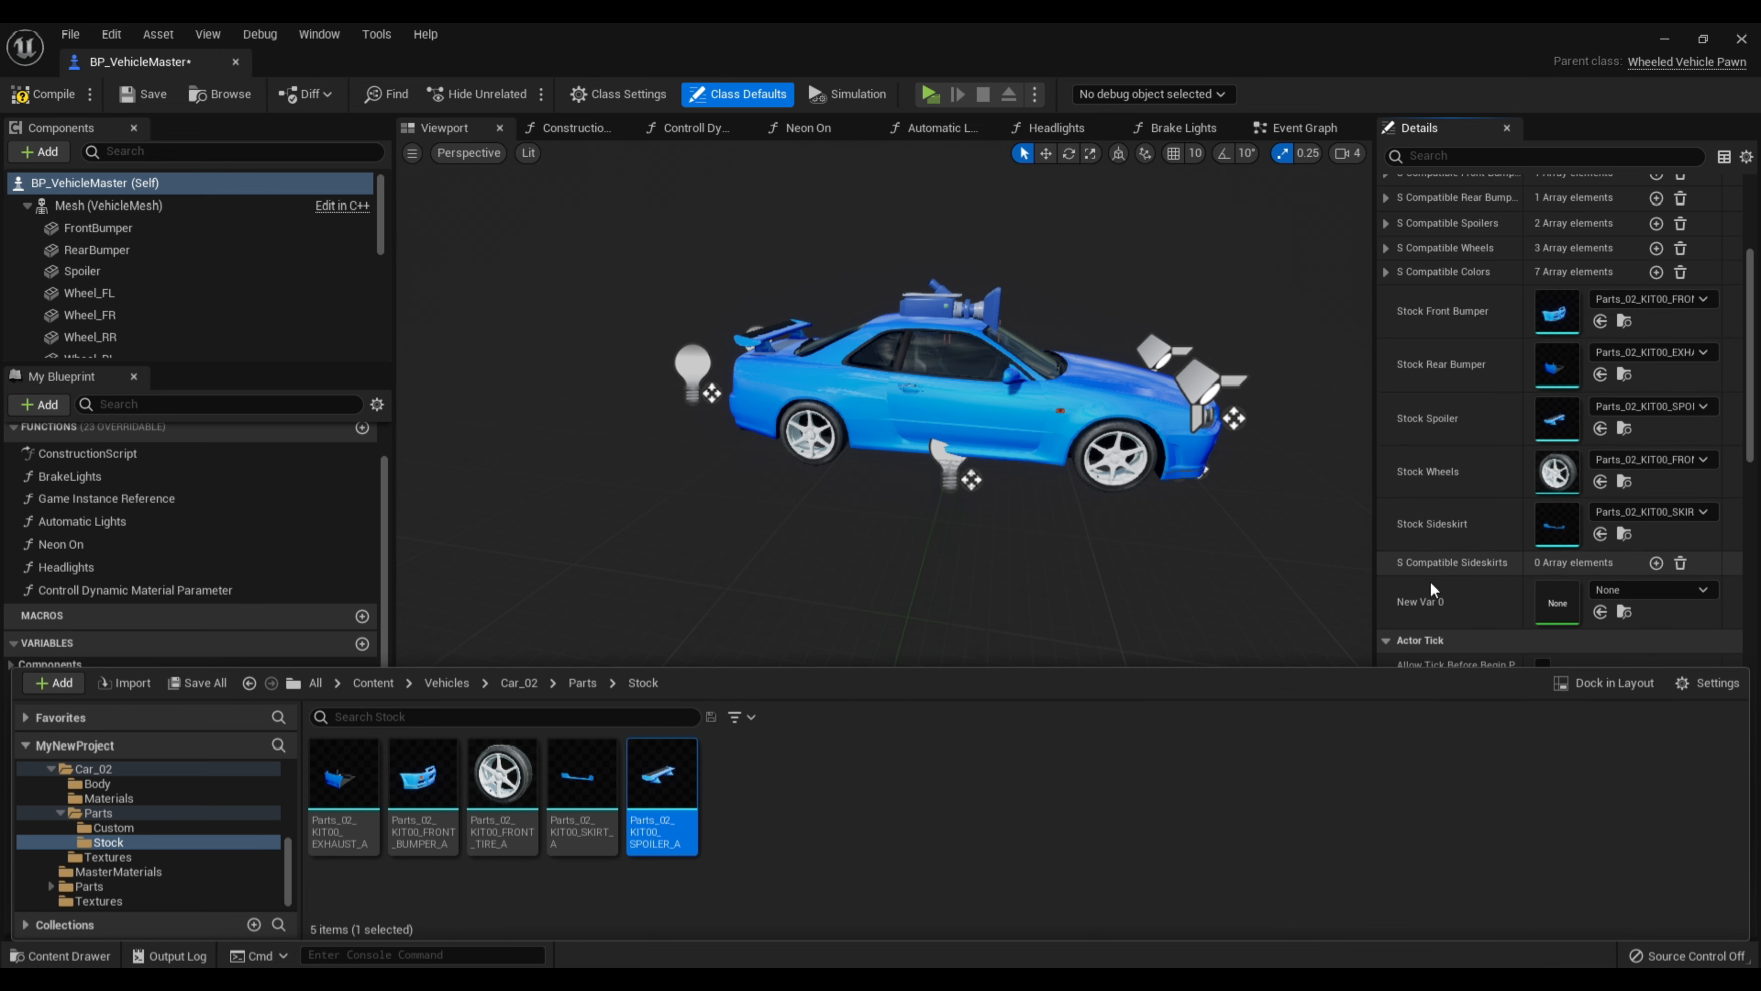
Remove all elements from the compatible front bumpers, rear bumpers, spoilers, wheels and colors arrays
scroll(1503, 509, up, 8)
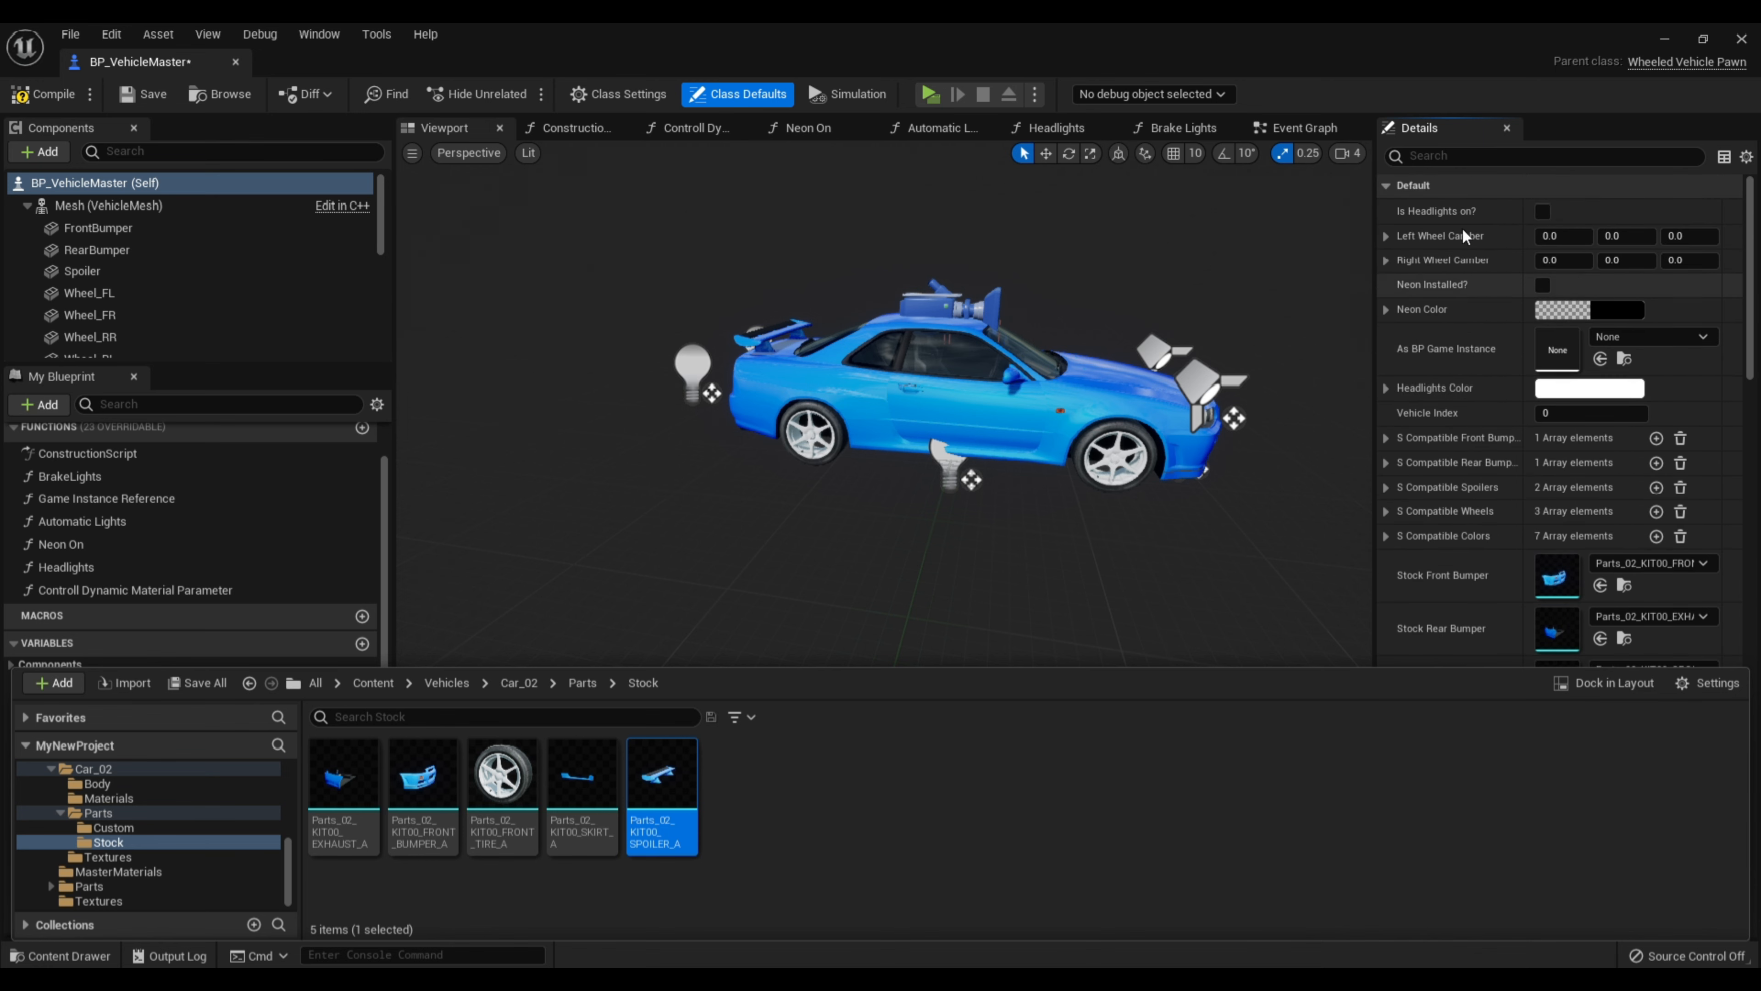
click(1391, 437)
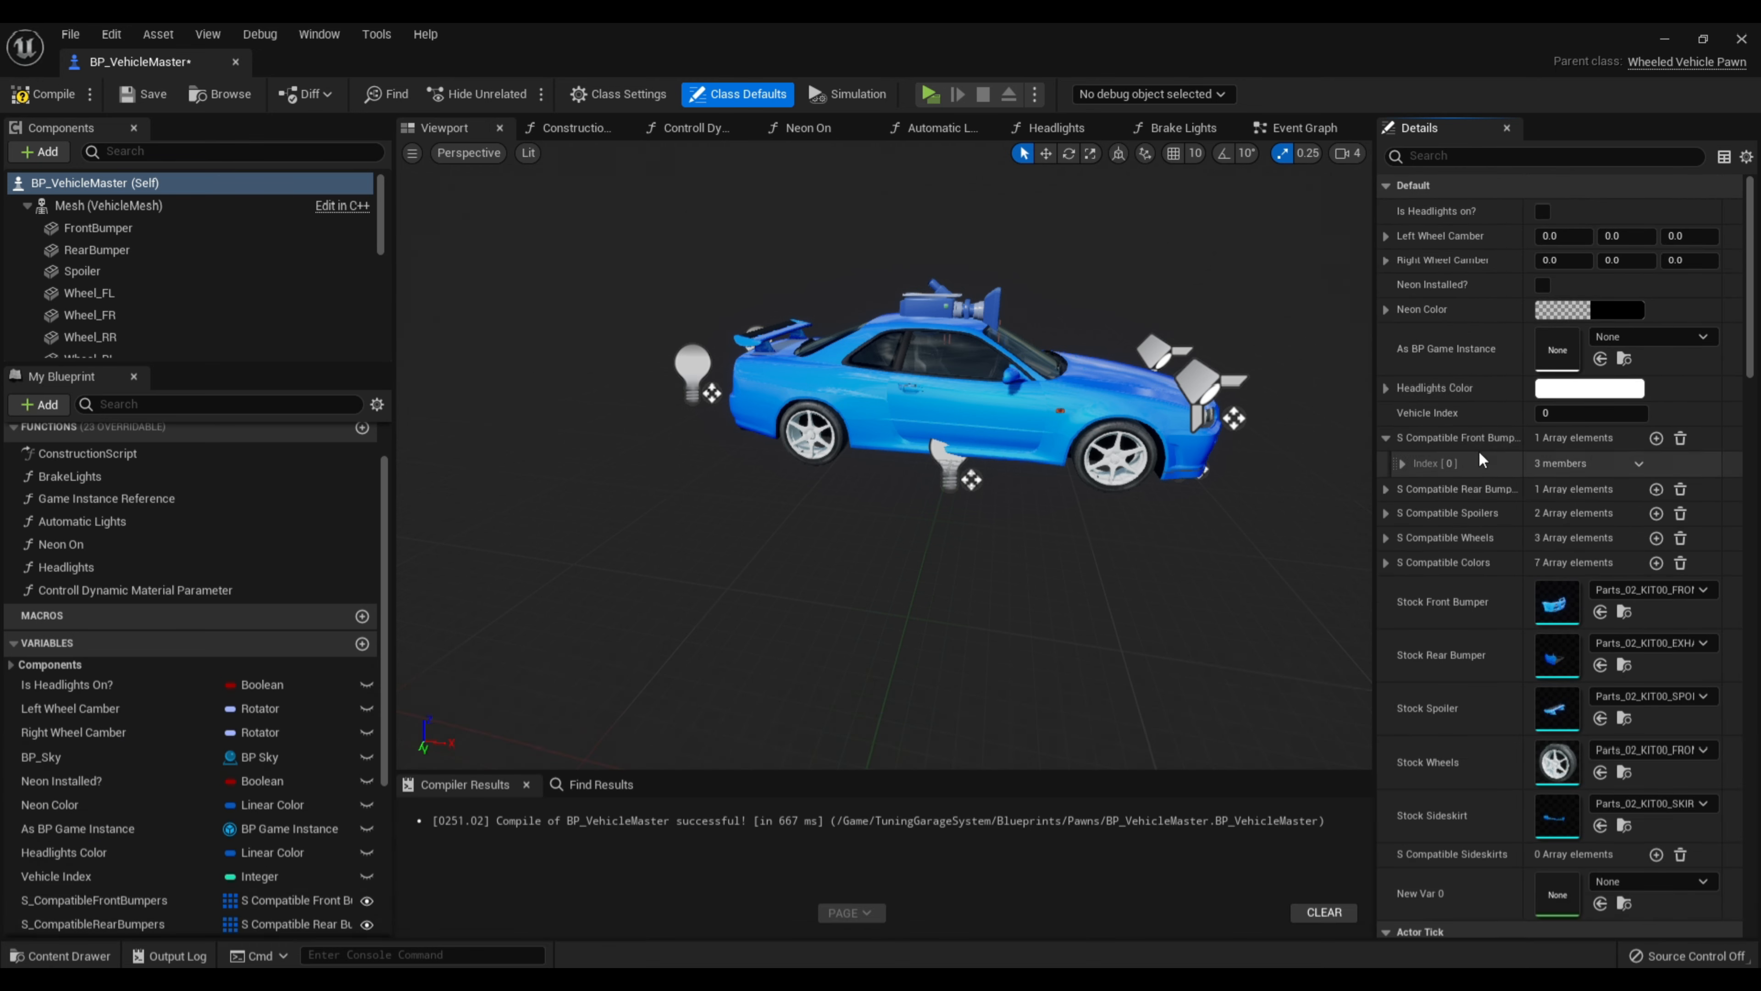
click(1681, 438)
click(1681, 461)
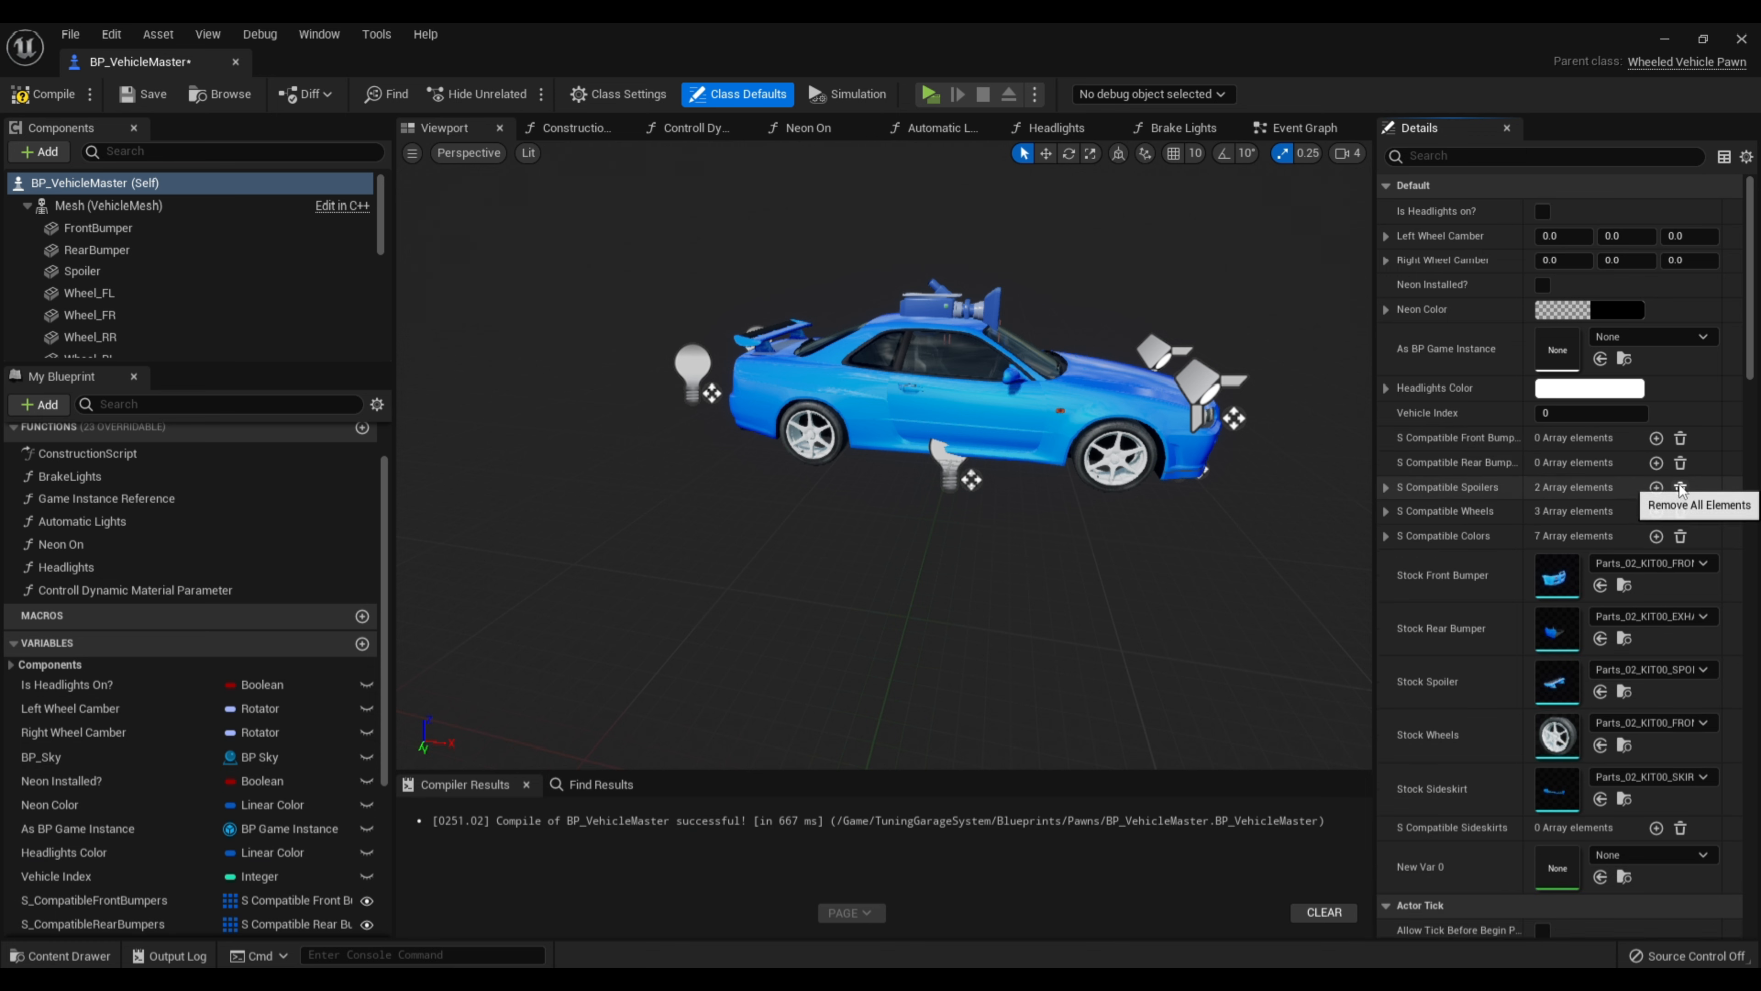
click(1681, 487)
click(1681, 512)
click(1682, 536)
scroll(1479, 705, down, 3)
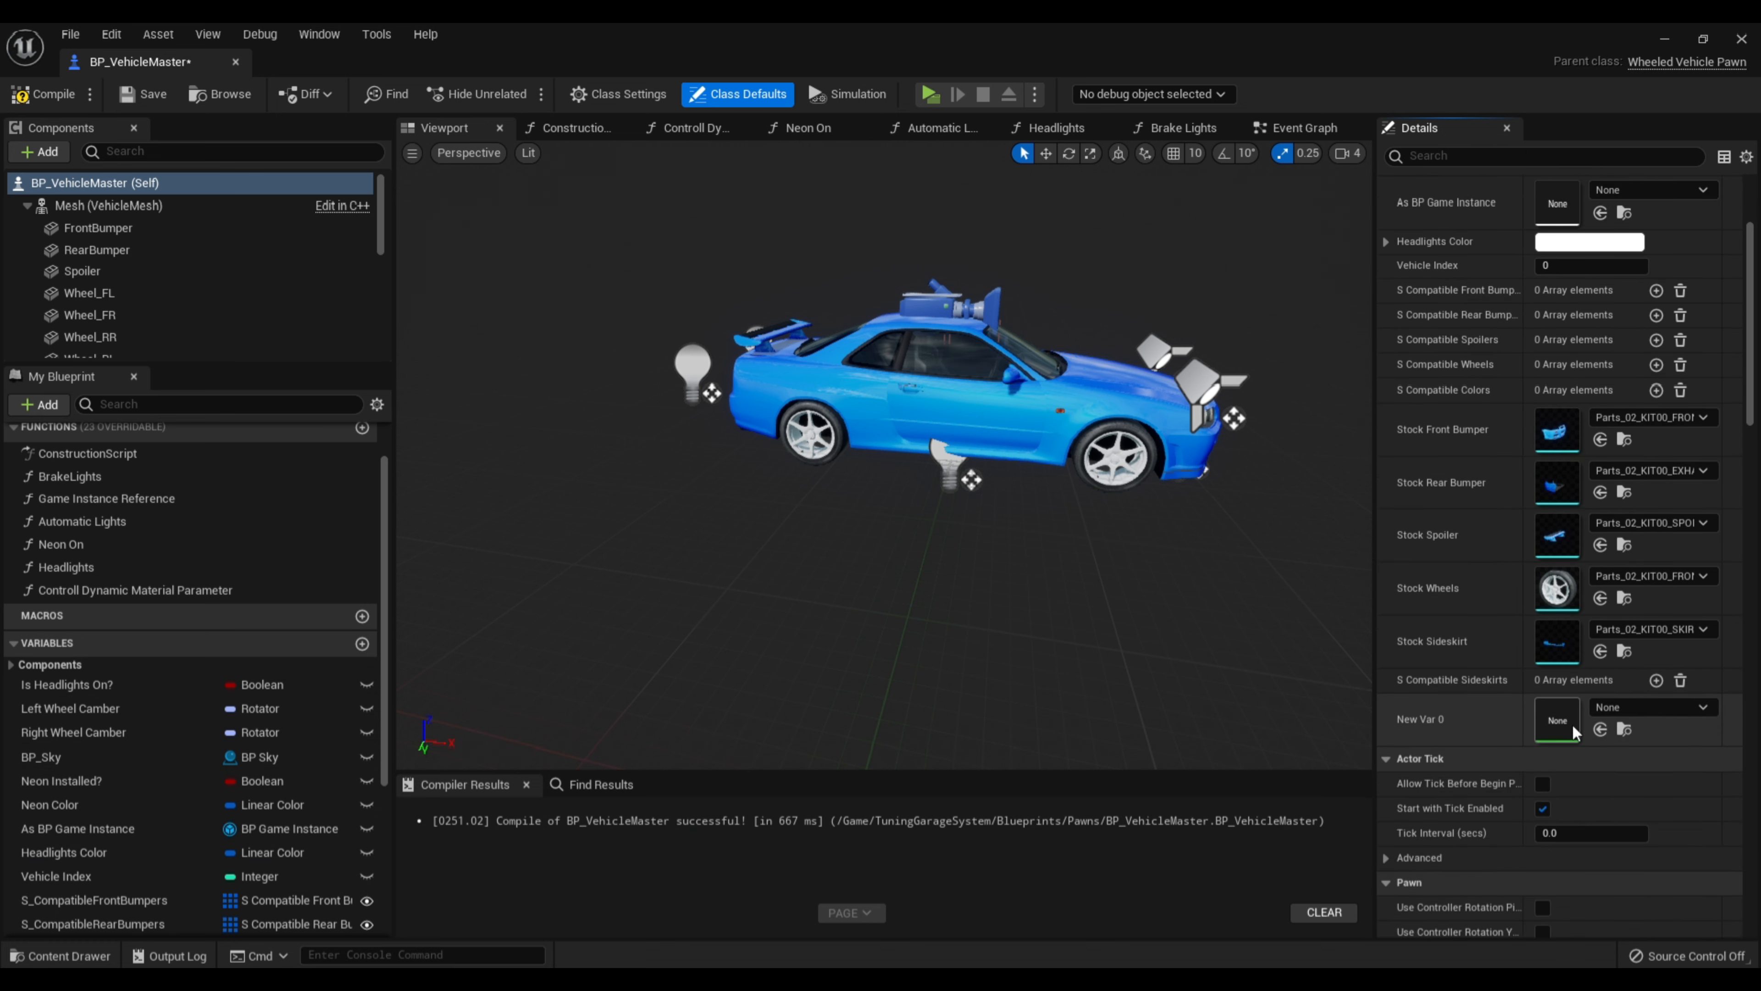
scroll(1536, 594, up, 3)
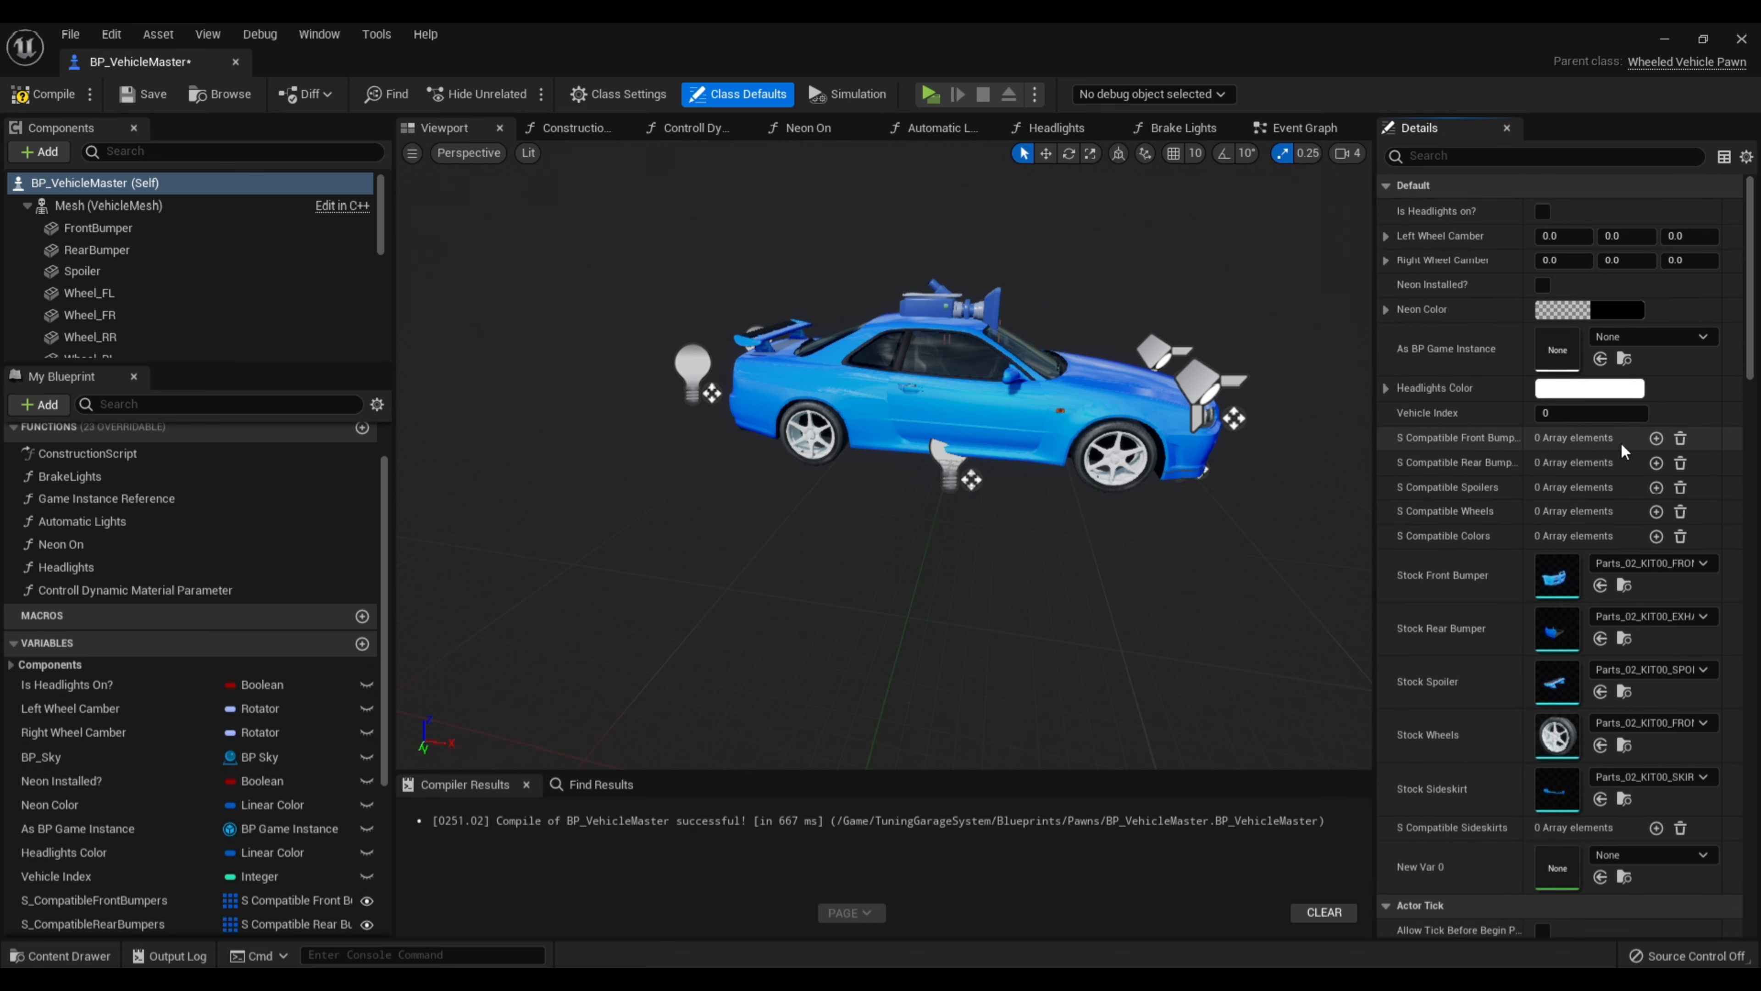
Add one element to the compatible front bumpers array and locate the KIT01 and KIT04 front bumpers in Car_02's Custom parts folder
click(1656, 438)
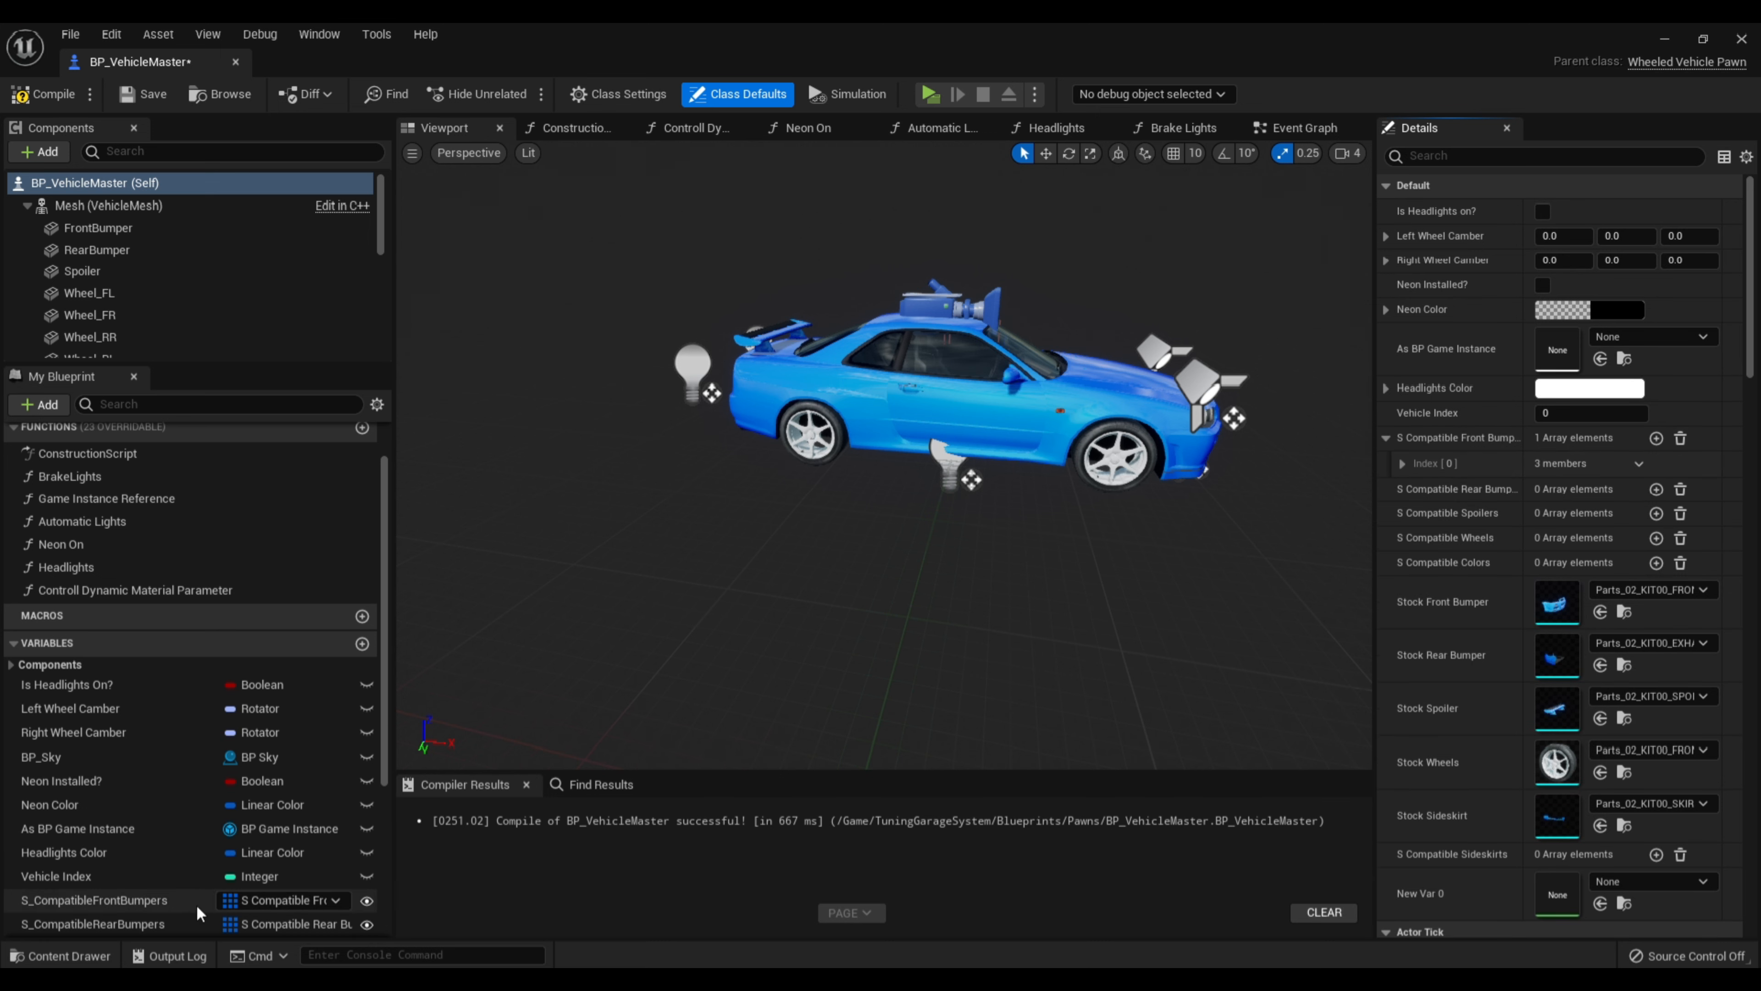
click(70, 955)
click(581, 683)
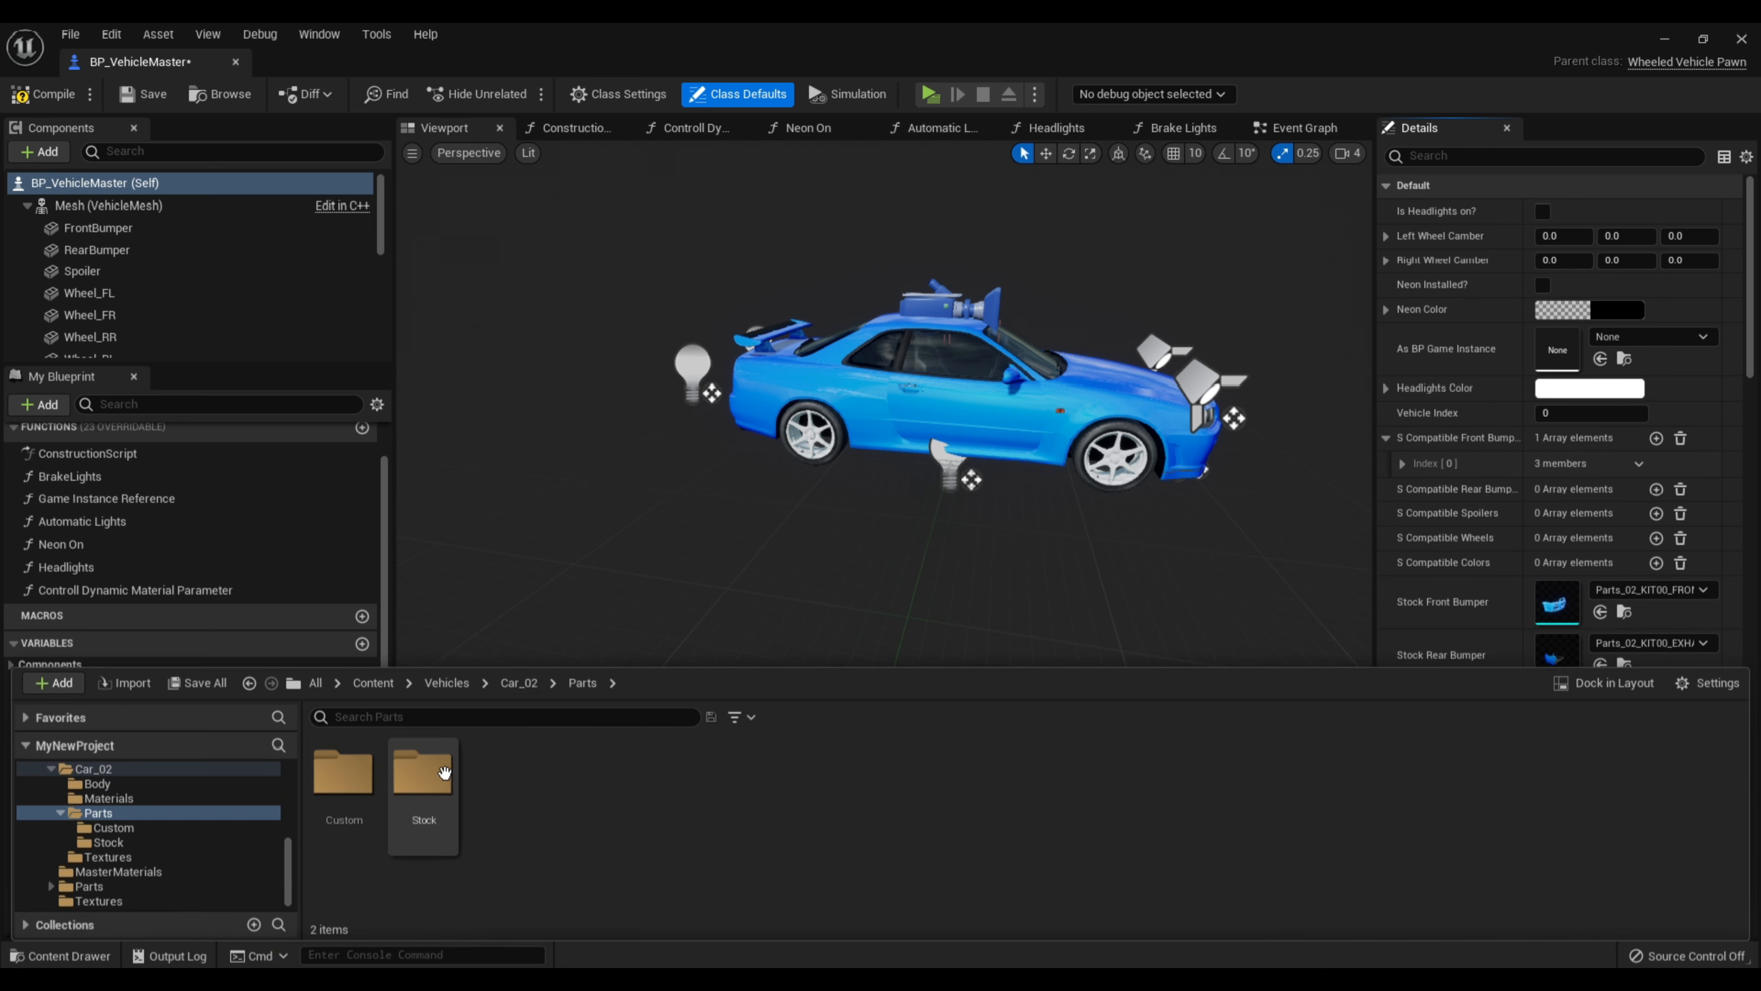
double_click(343, 772)
click(343, 773)
ctrl+click(581, 778)
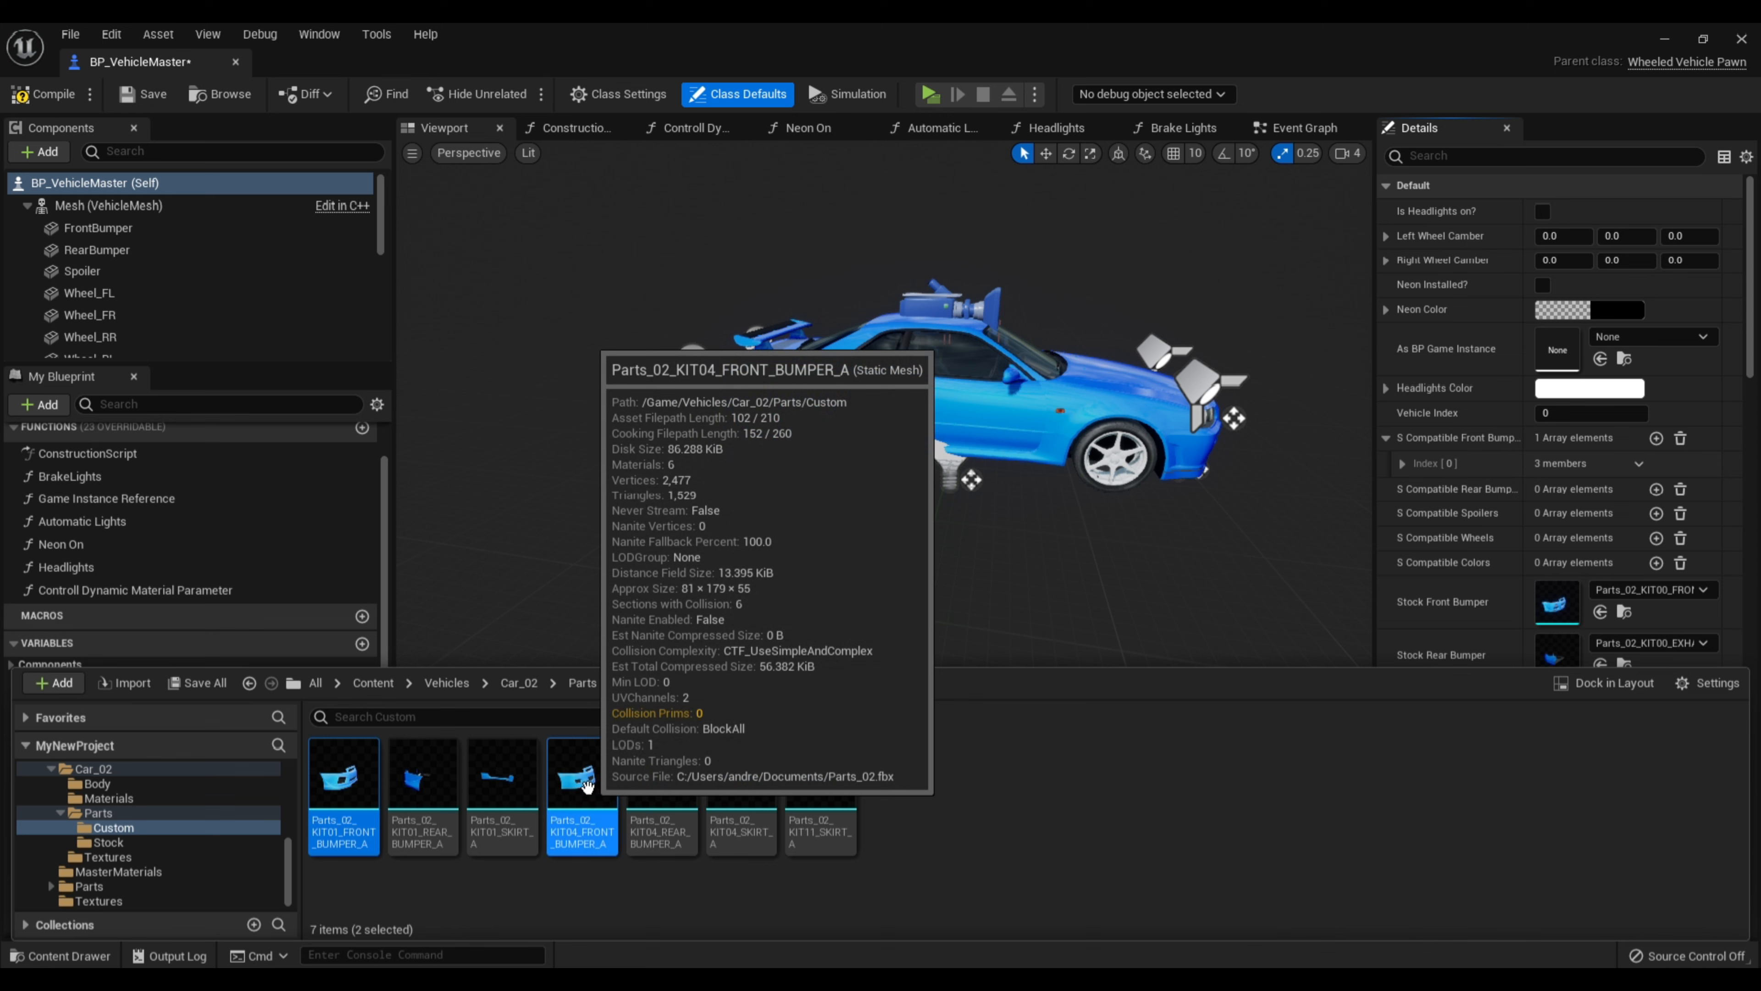
Fill the first compatible front bumper entry with part Parts_02_KIT01_FRONT_BUMPER_A, name Bumper 01 and price 150
click(1403, 463)
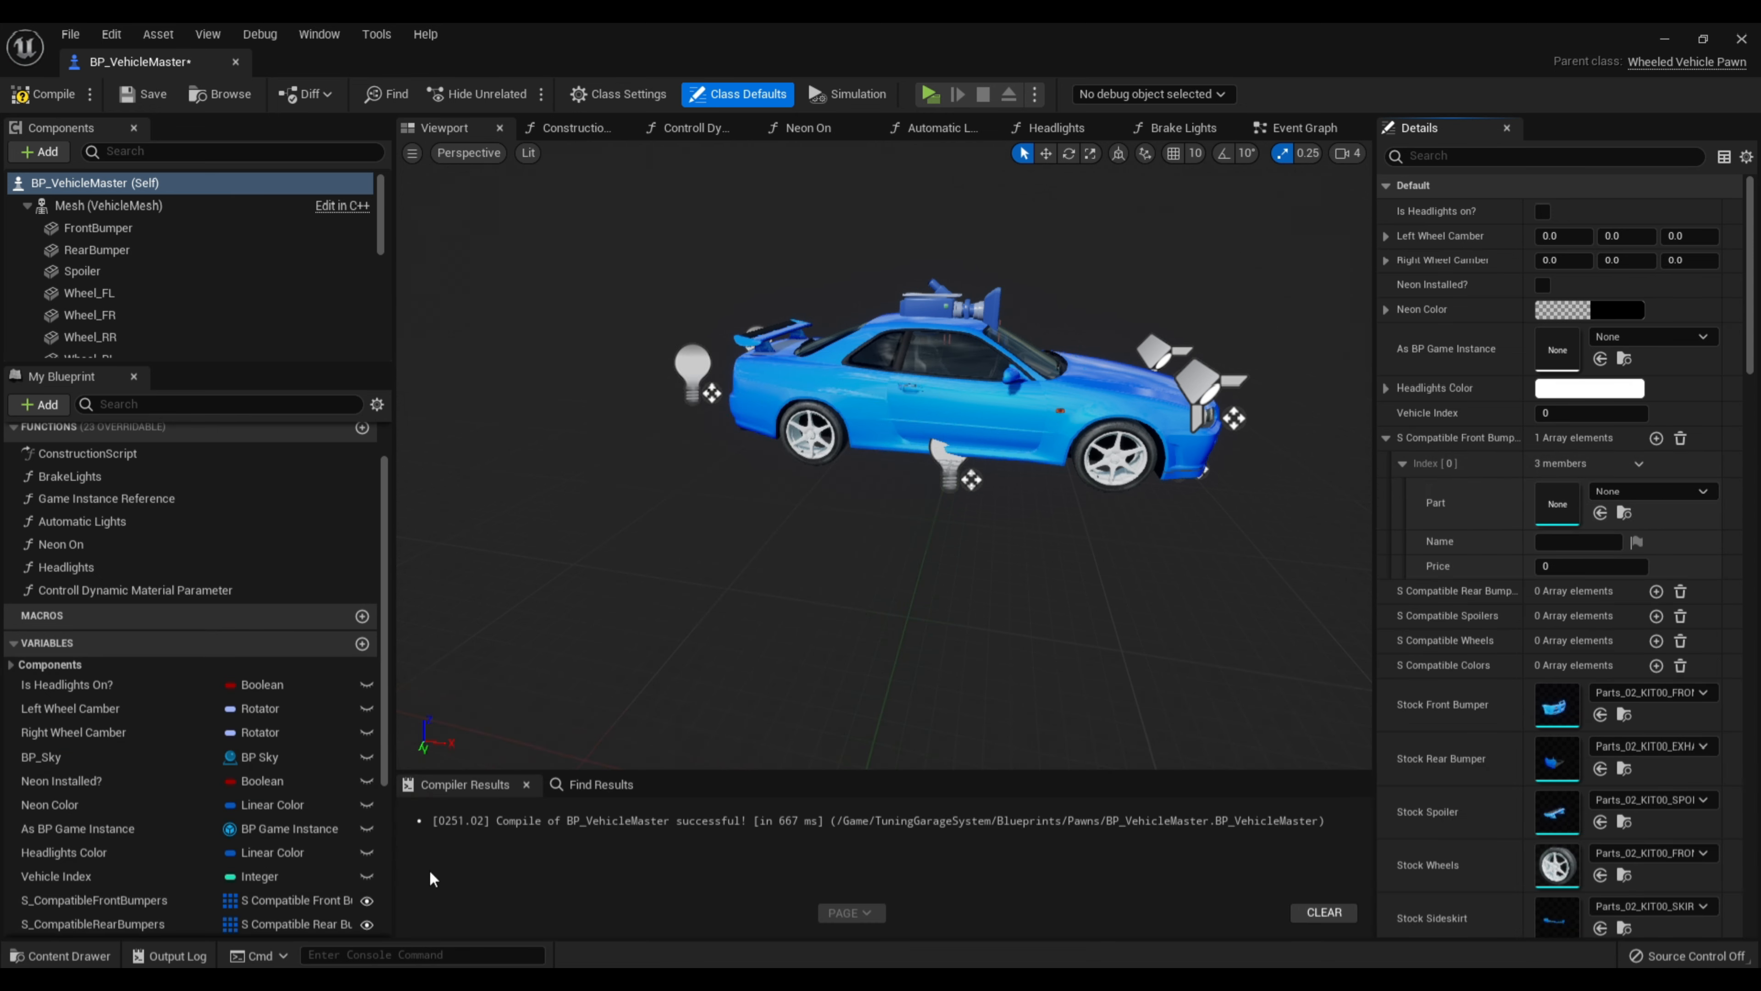
click(66, 955)
drag(370, 776, 1558, 502)
click(1579, 541)
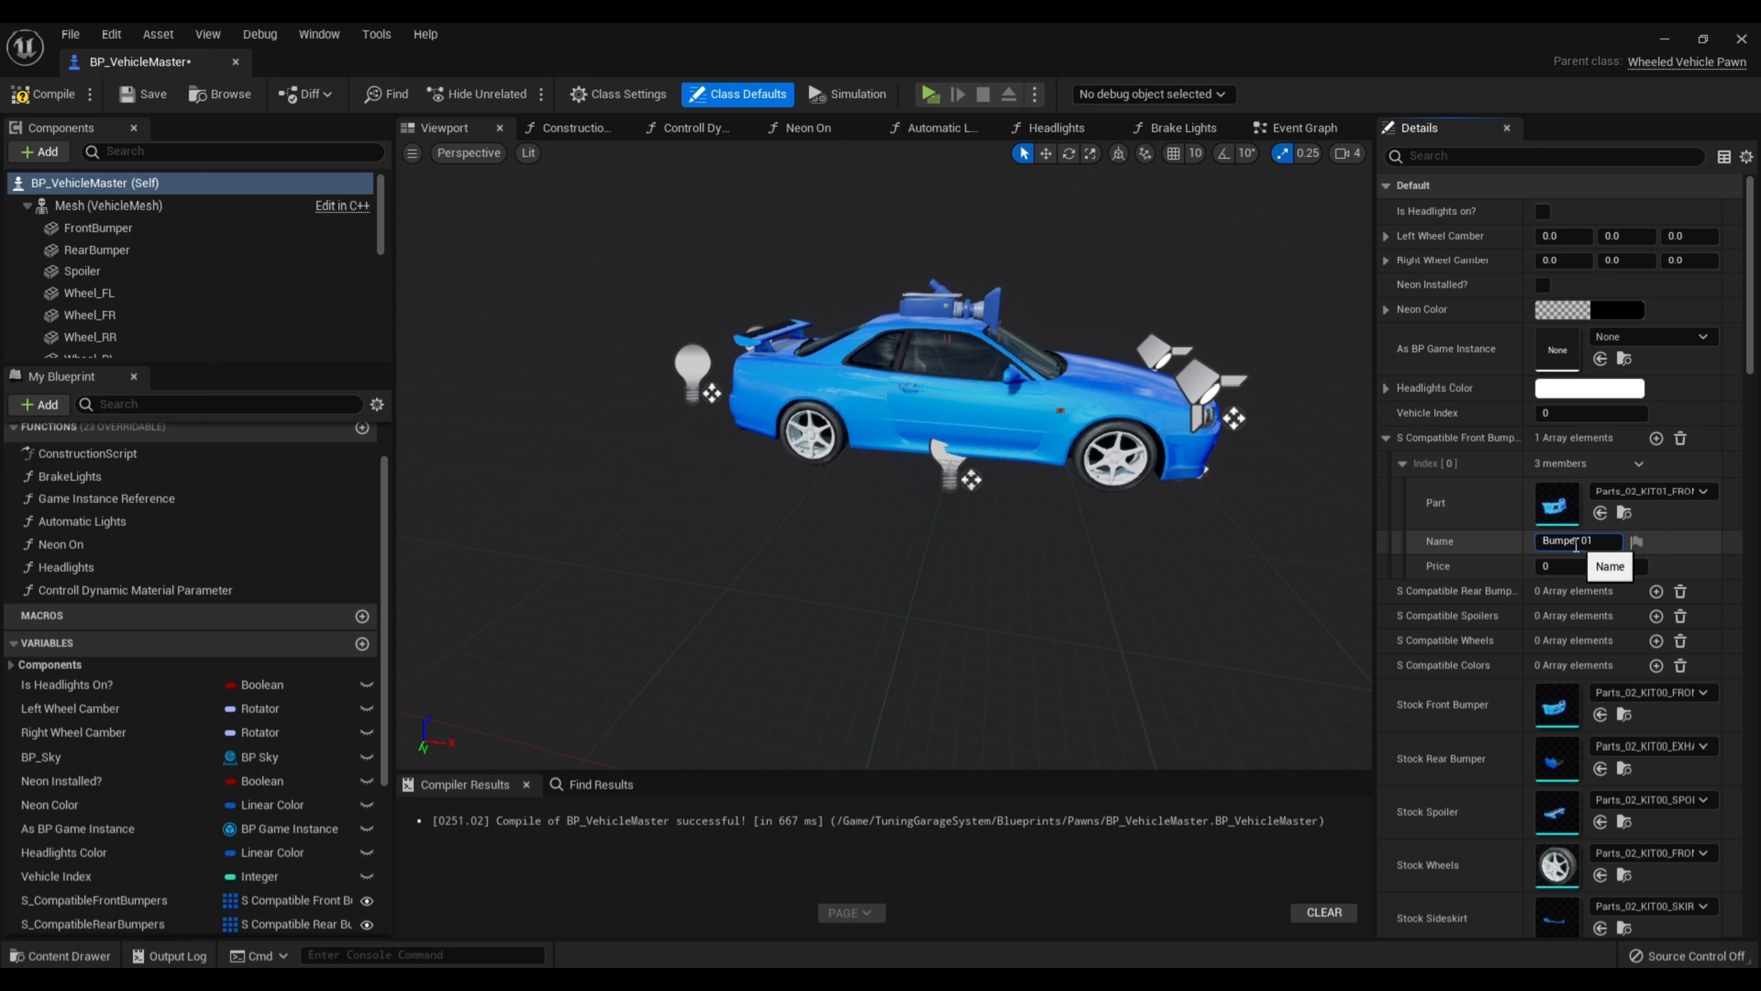
click(1564, 565)
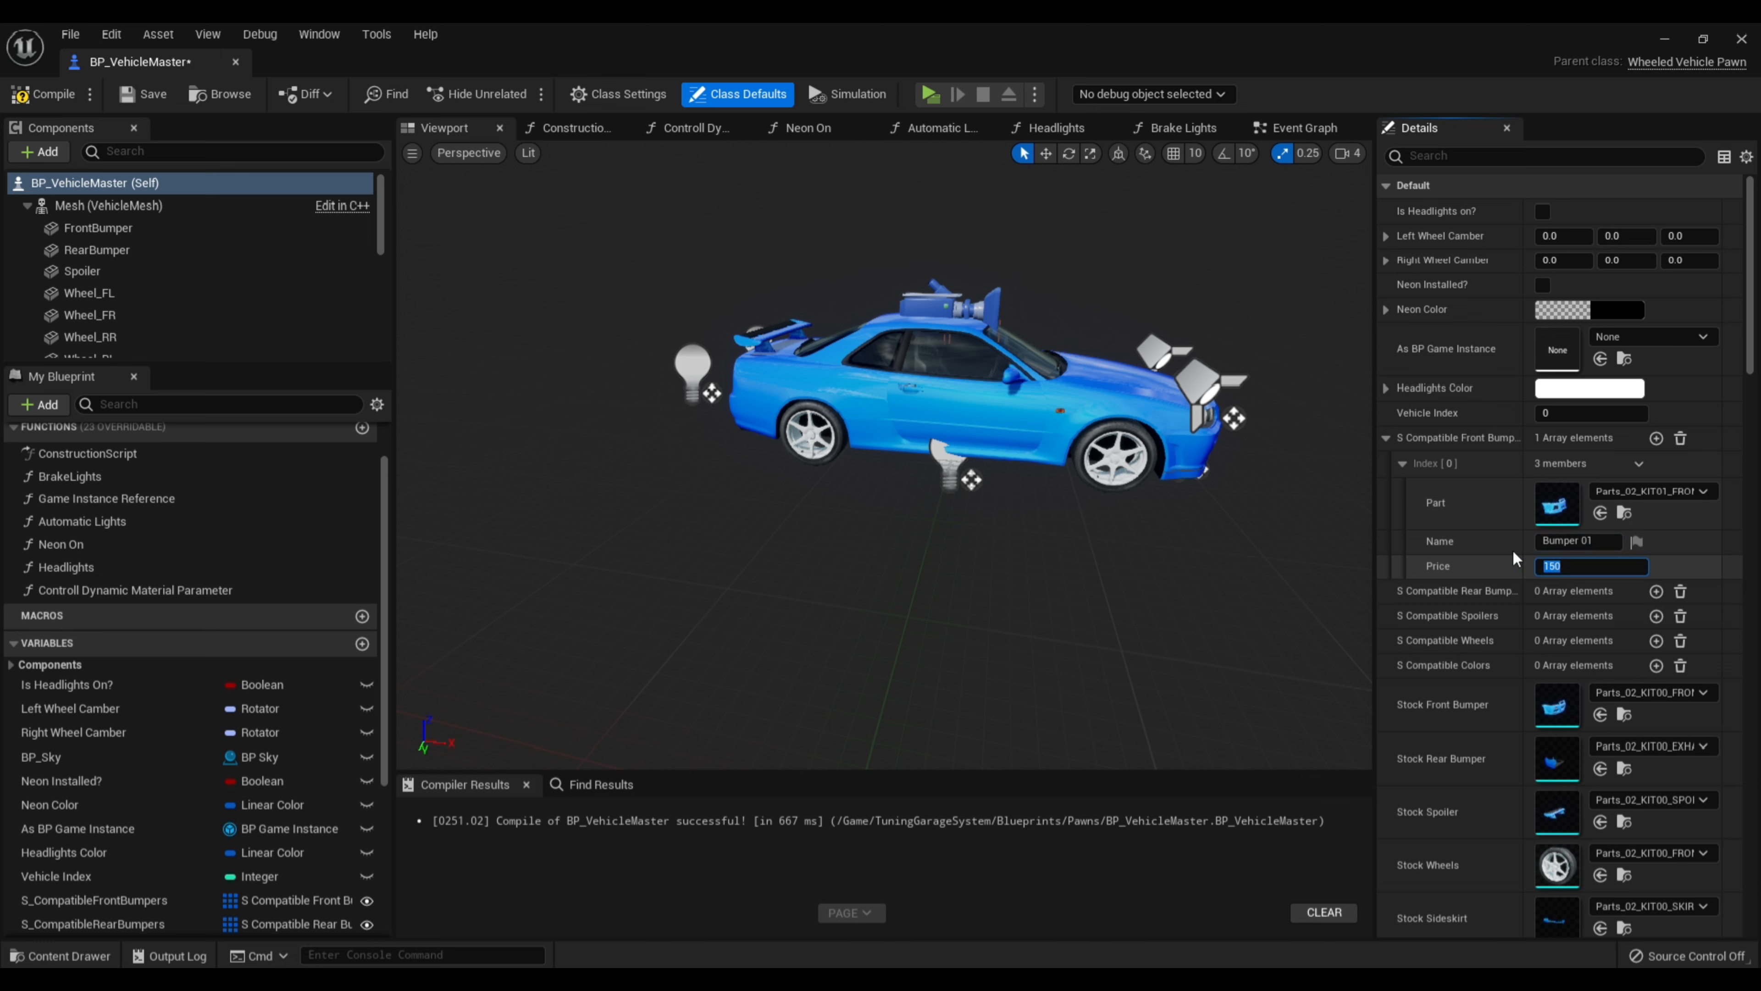
click(1403, 463)
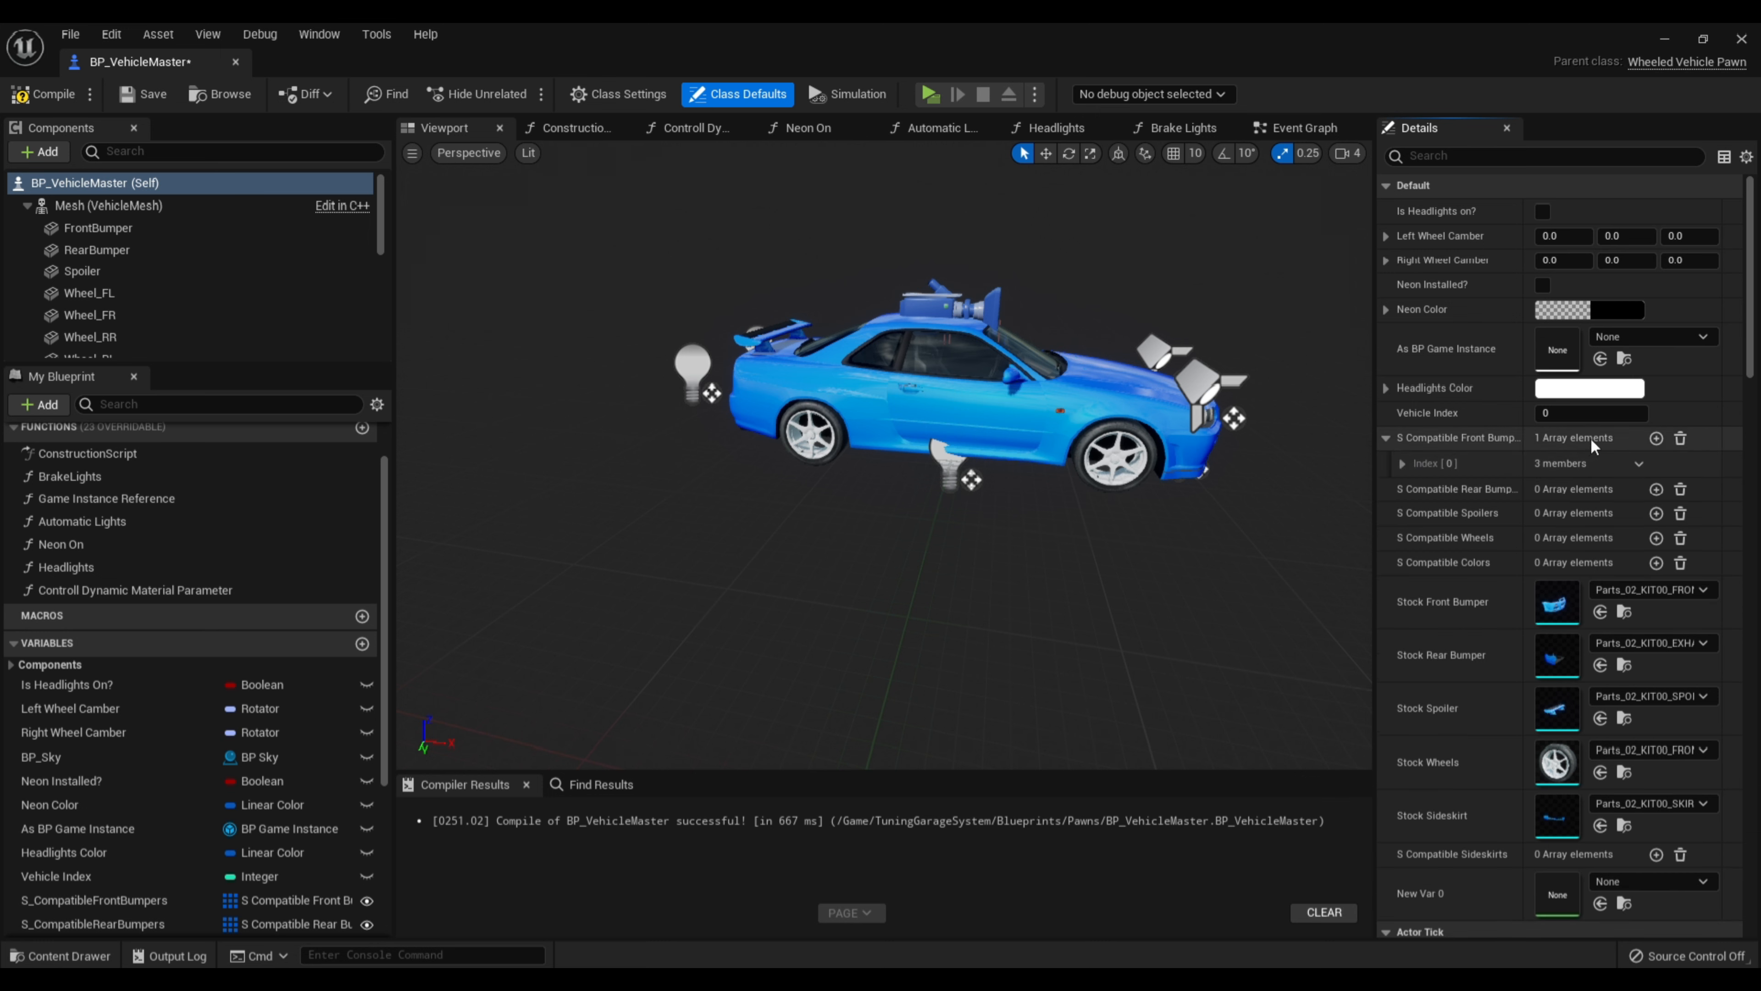
Add a second compatible front bumper entry with part Parts_02_KIT04_FRONT_BUMPER_A, name Bumper 02 and price 300
click(1655, 438)
click(1402, 489)
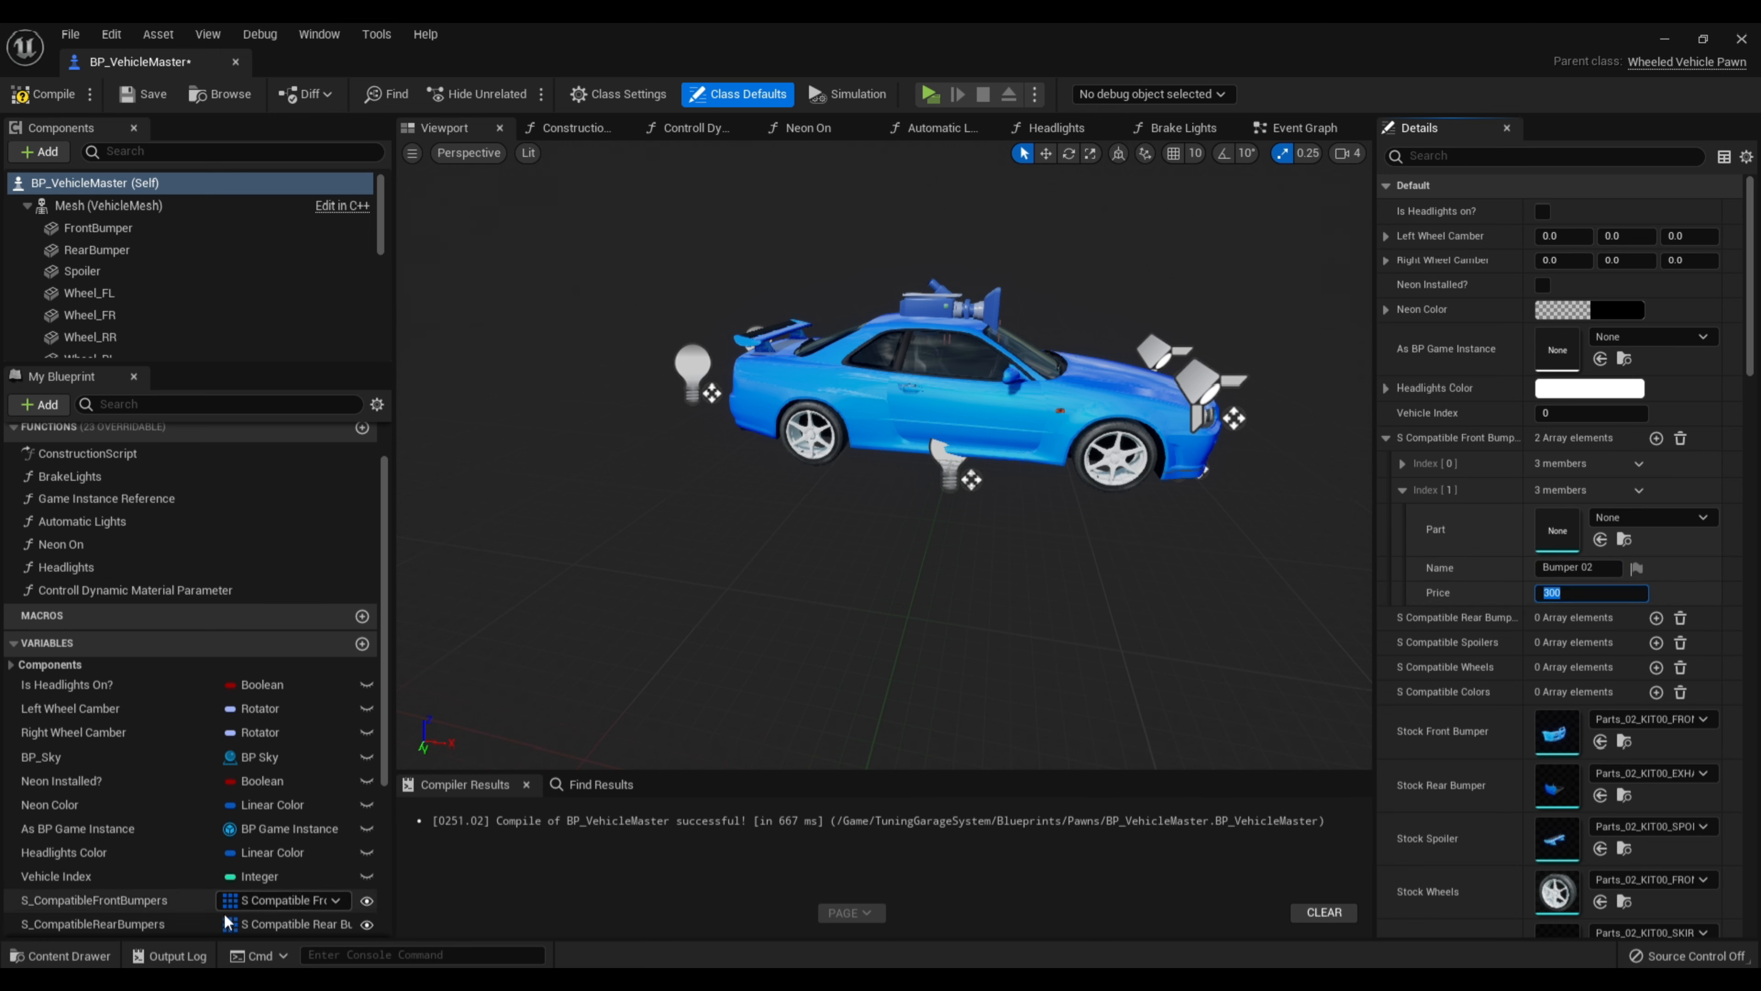
click(68, 955)
drag(581, 774, 1532, 526)
click(1402, 490)
click(1385, 437)
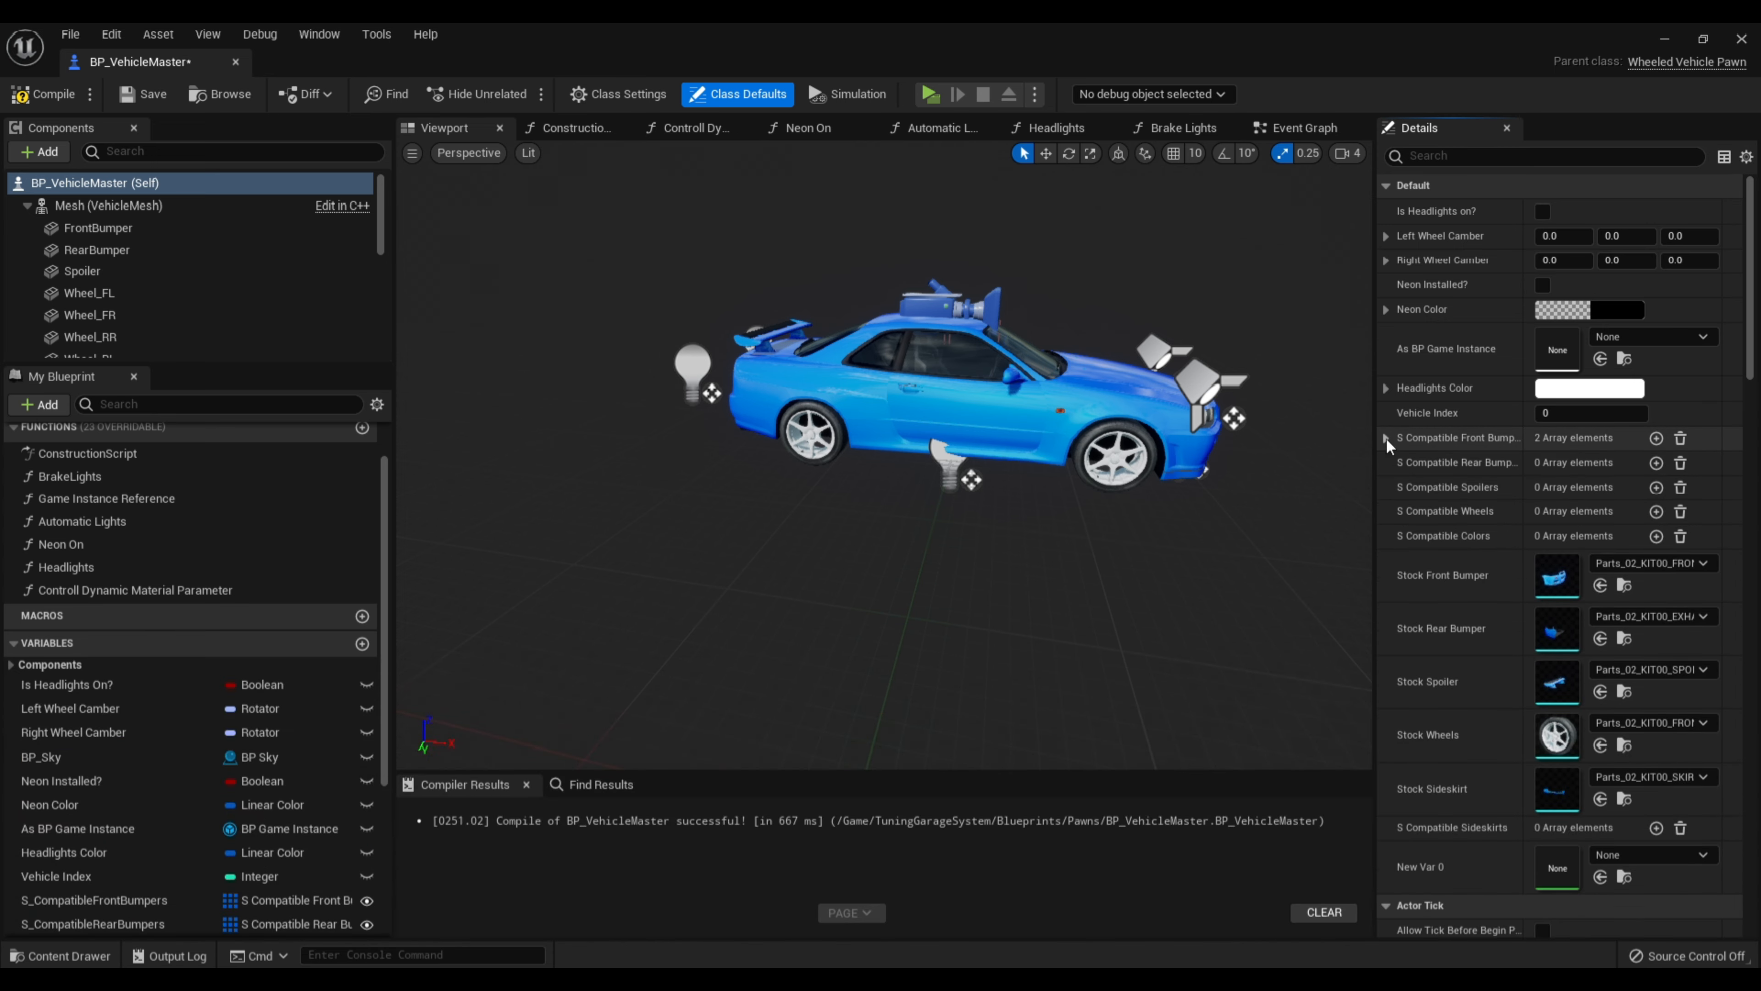
Add two compatible rear bumper entries named Bumper 01 and Bumper 02, priced 150 and 300 respectively
click(1657, 463)
click(1656, 463)
click(1402, 488)
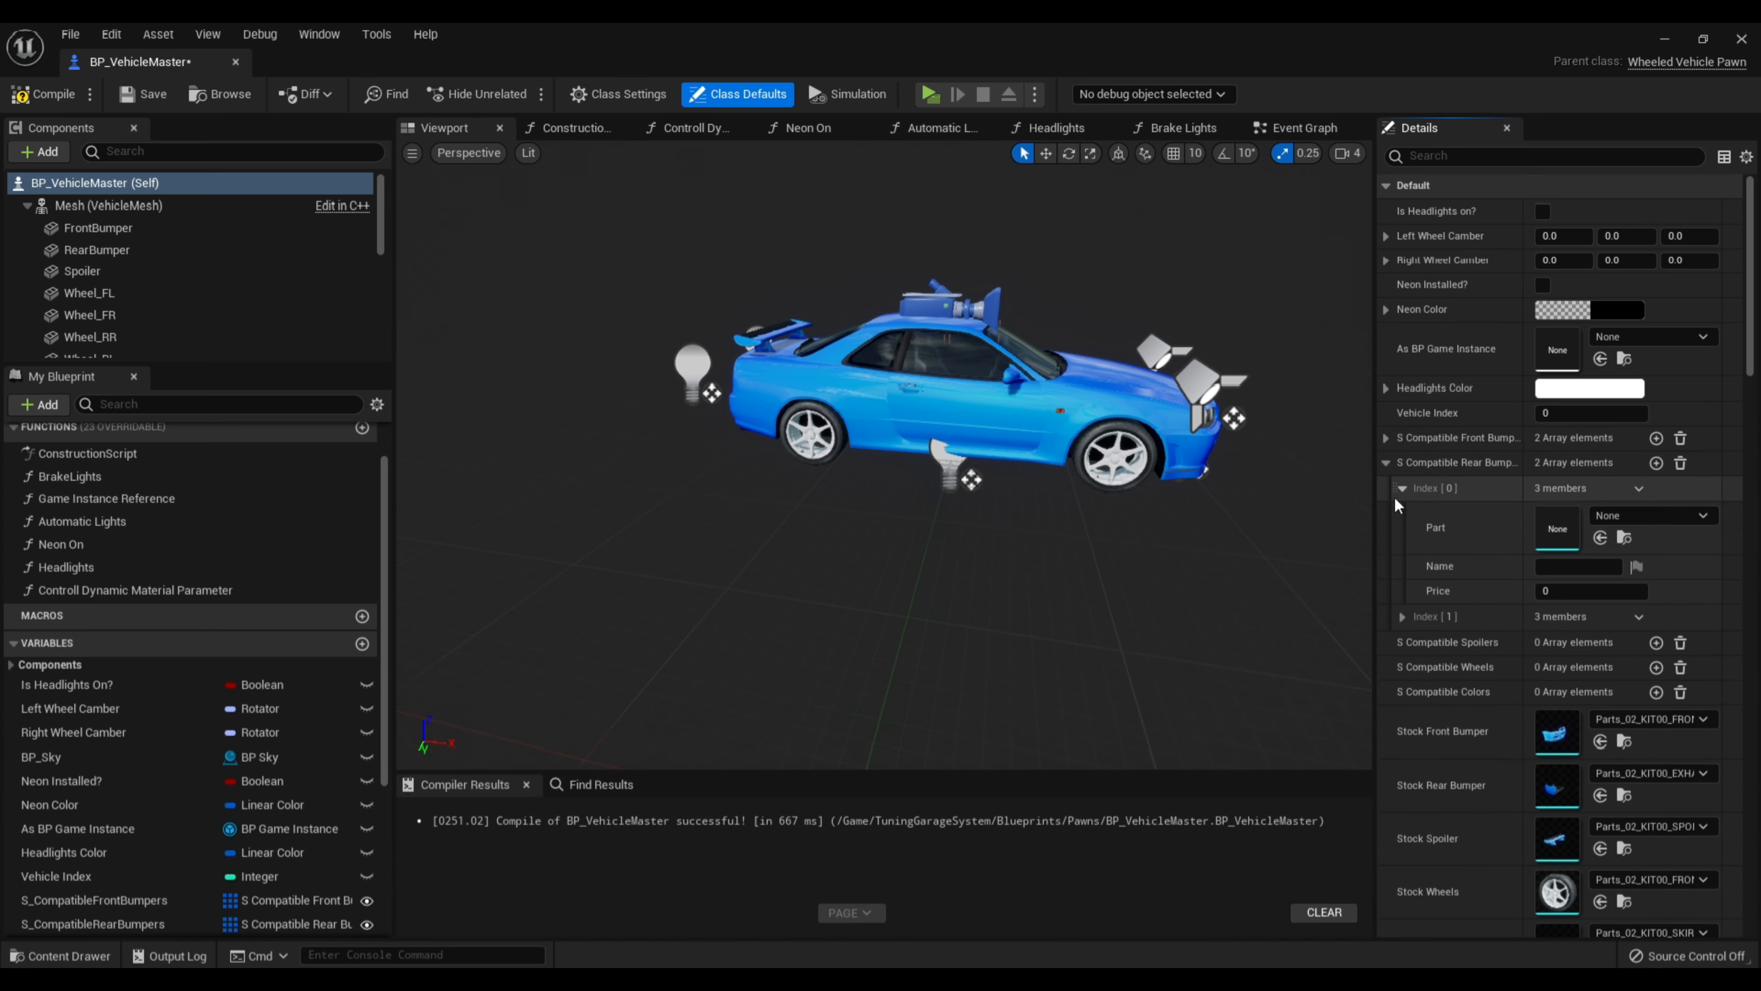
click(1402, 616)
click(1574, 565)
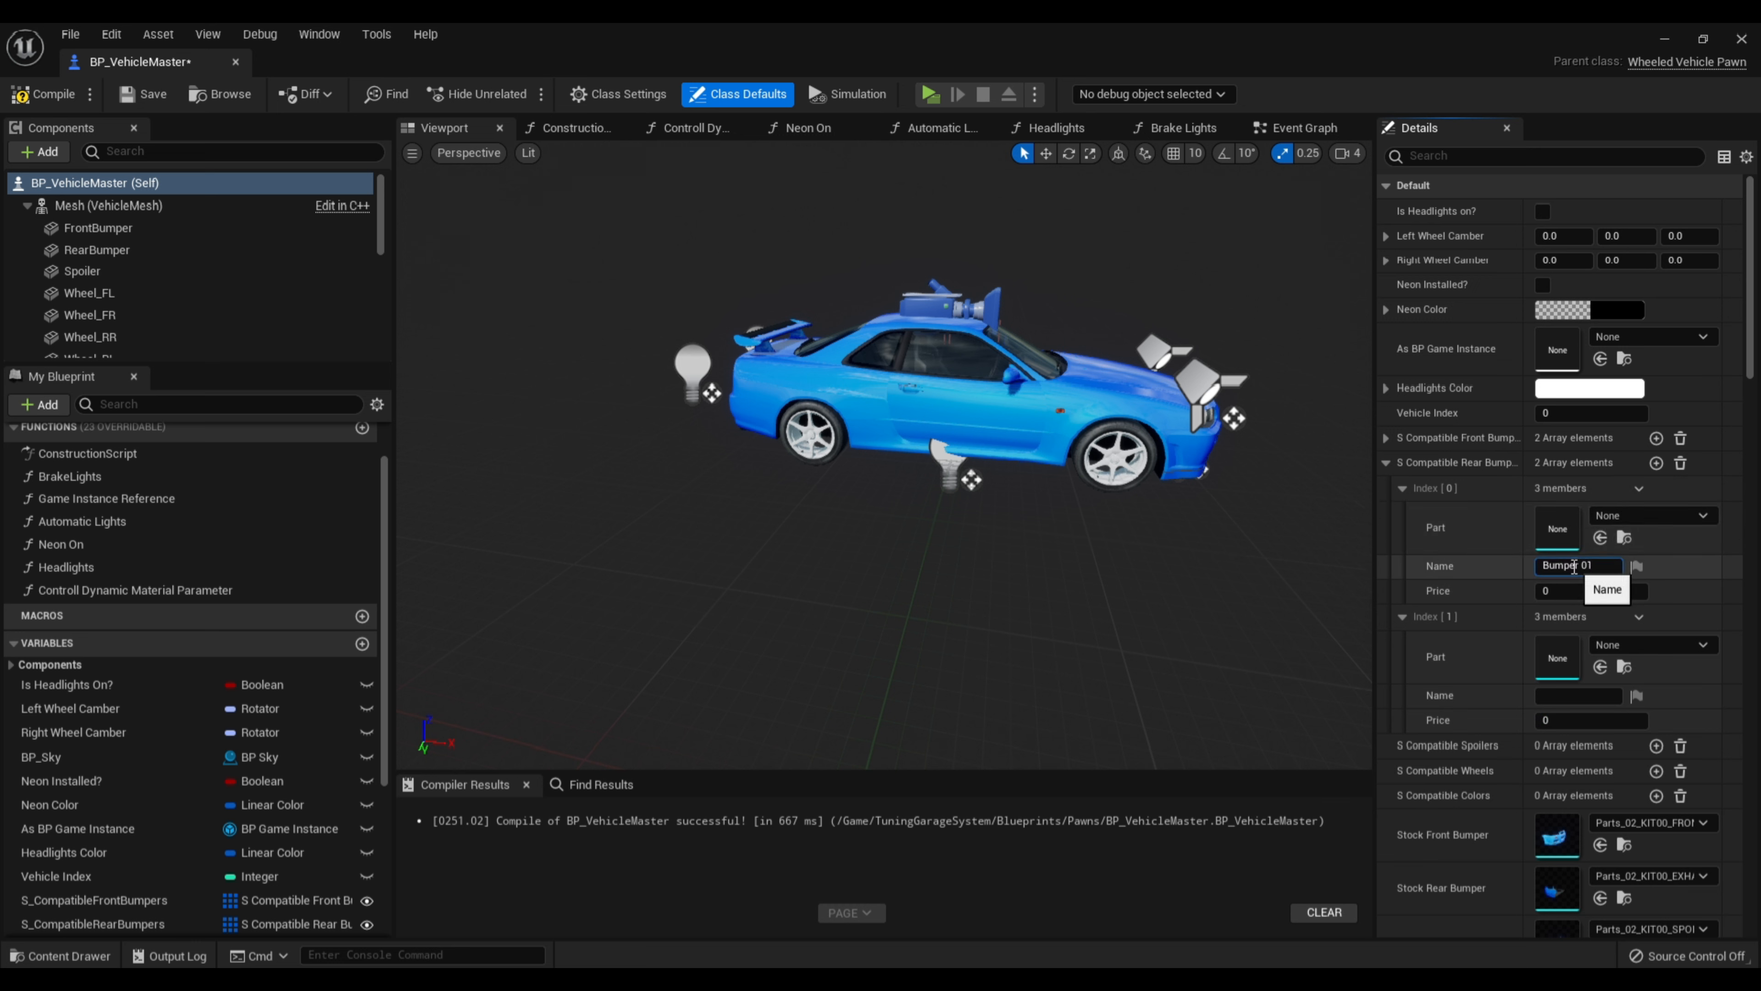
text(Bumper 01)
click(1573, 697)
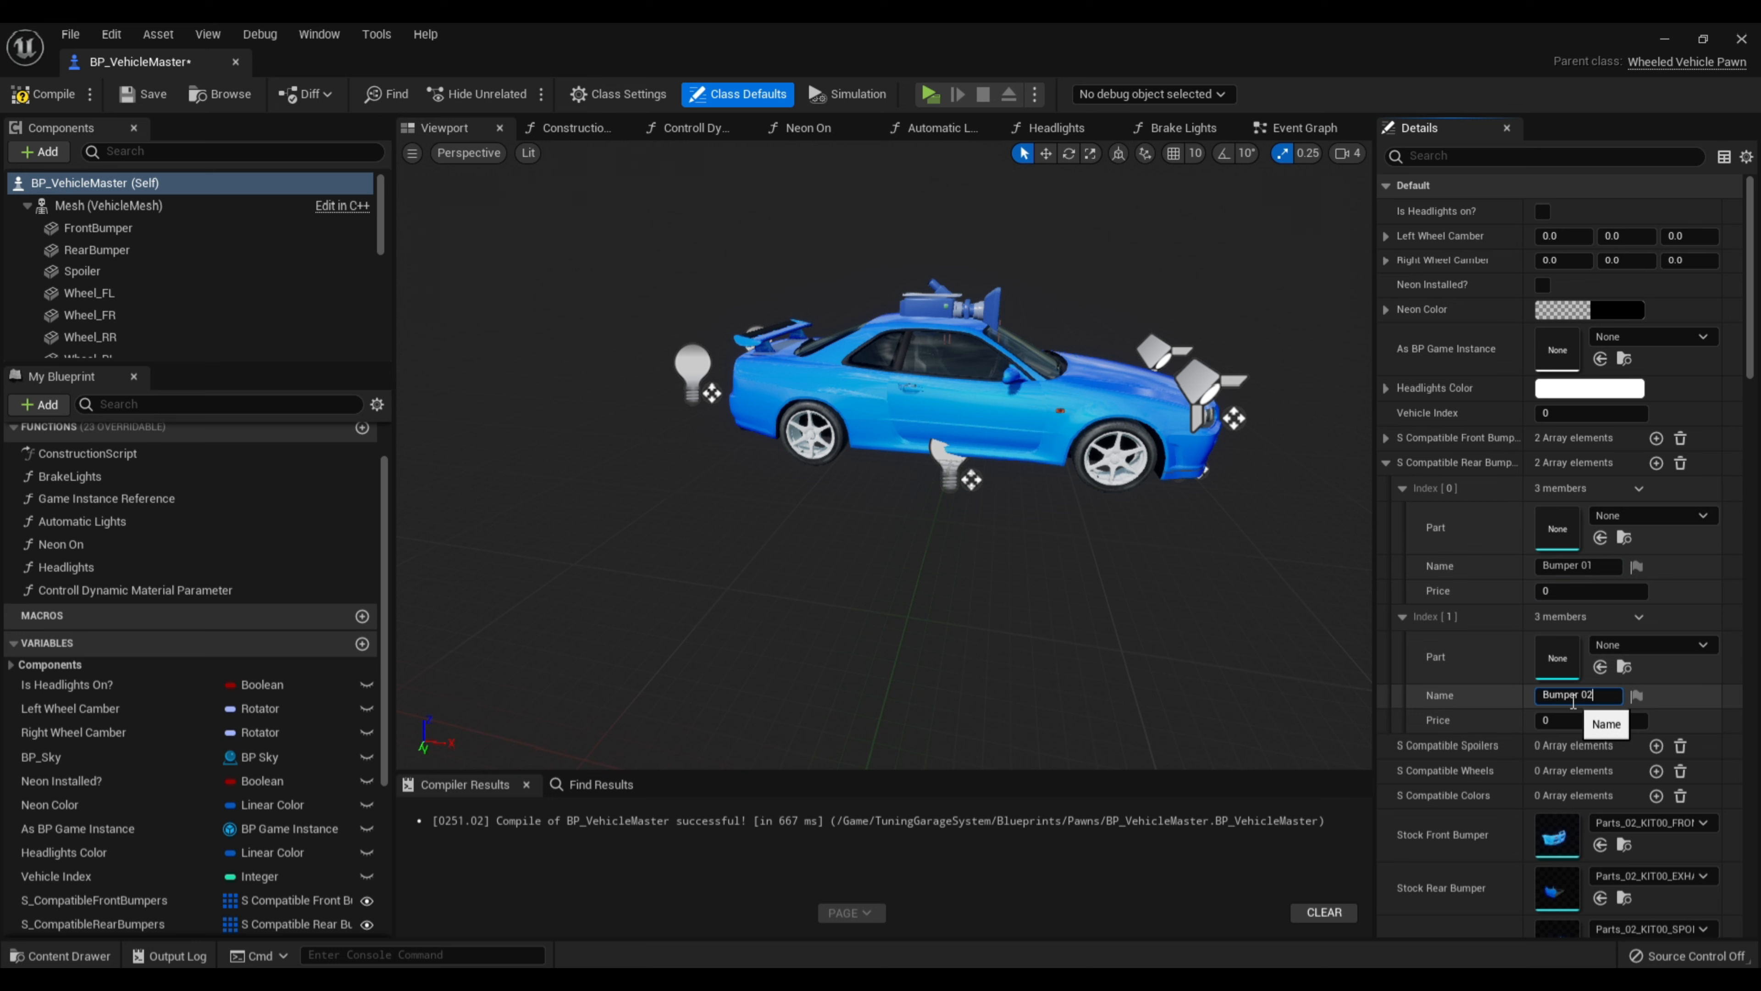
click(1573, 719)
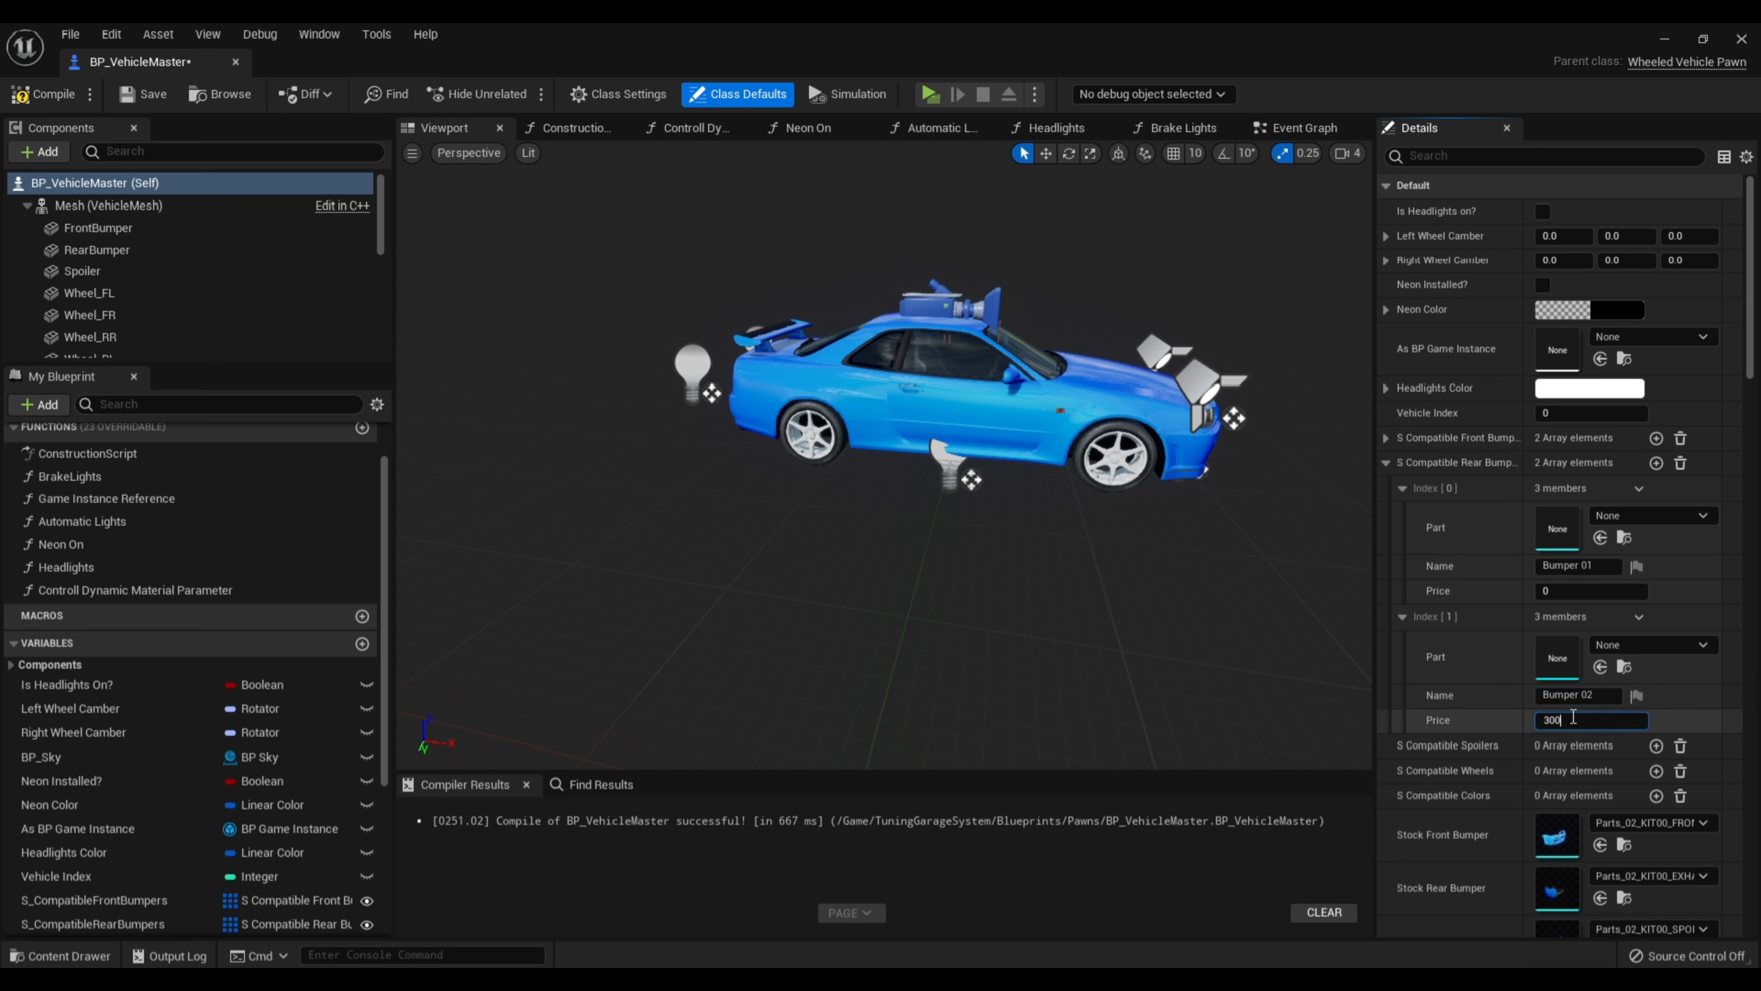
click(1594, 591)
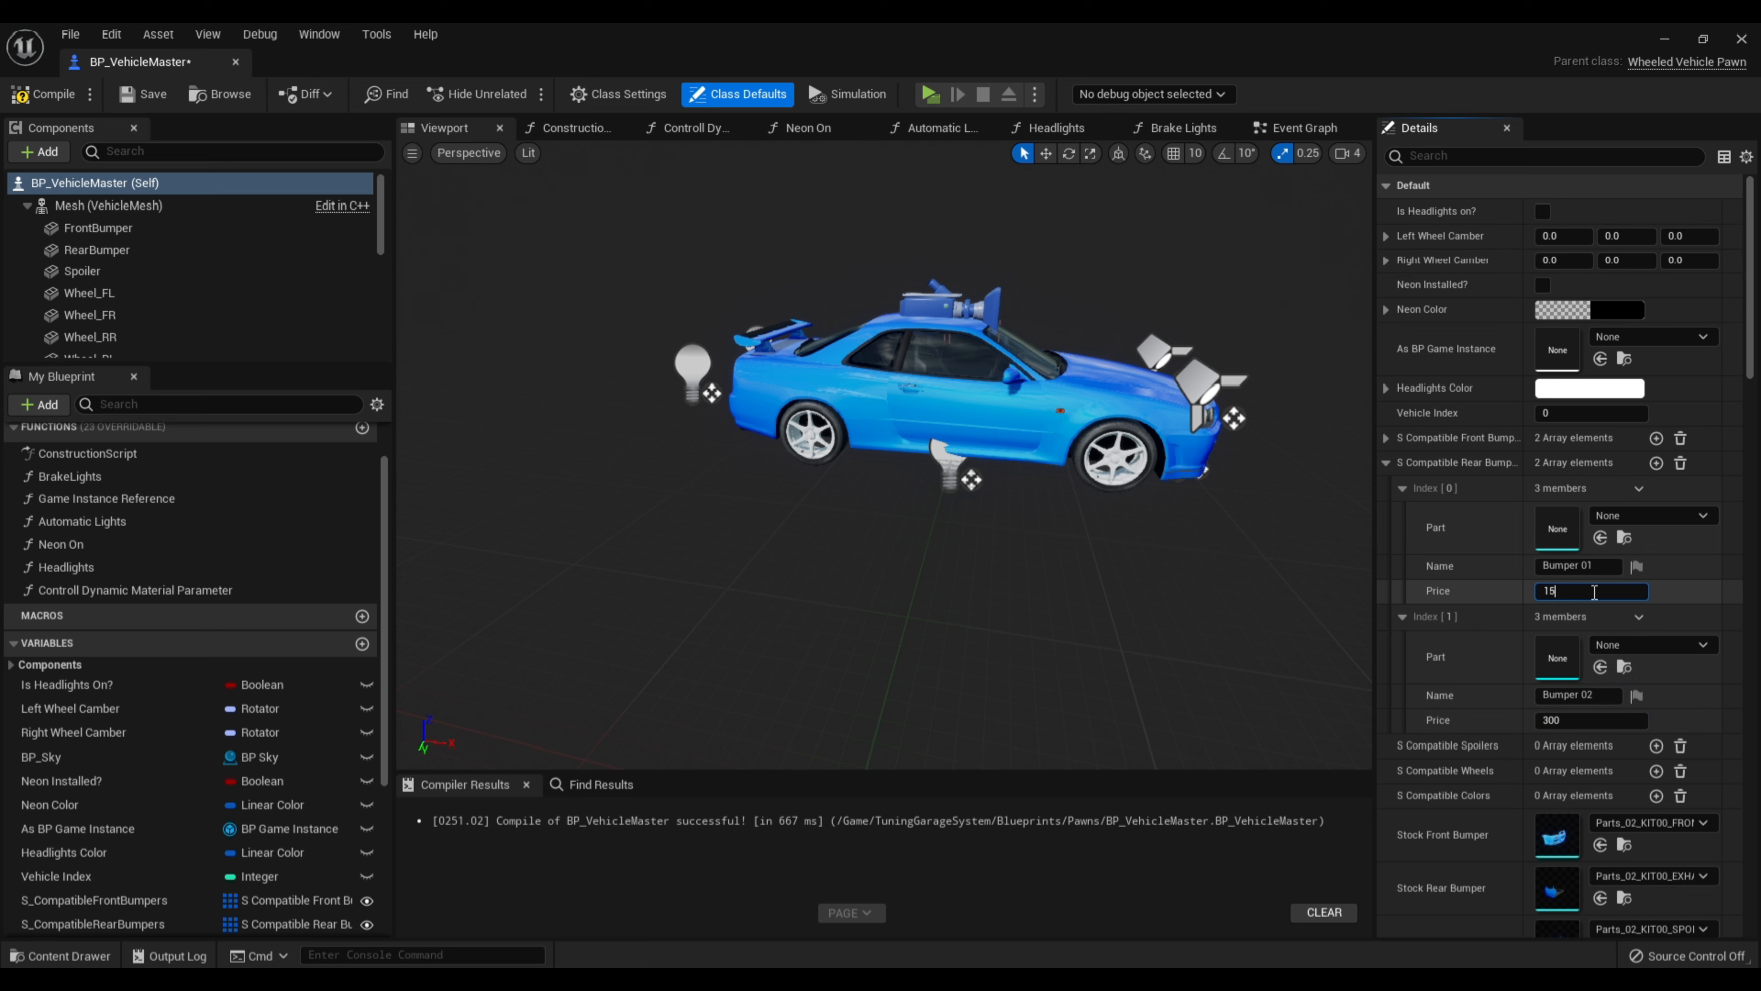
key(Return)
Assign Parts_02_KIT01_REAR_BUMPER_A and Parts_02_KIT04_REAR_BUMPER_A from the Custom folder as the parts of the two compatible rear bumper entries
click(63, 955)
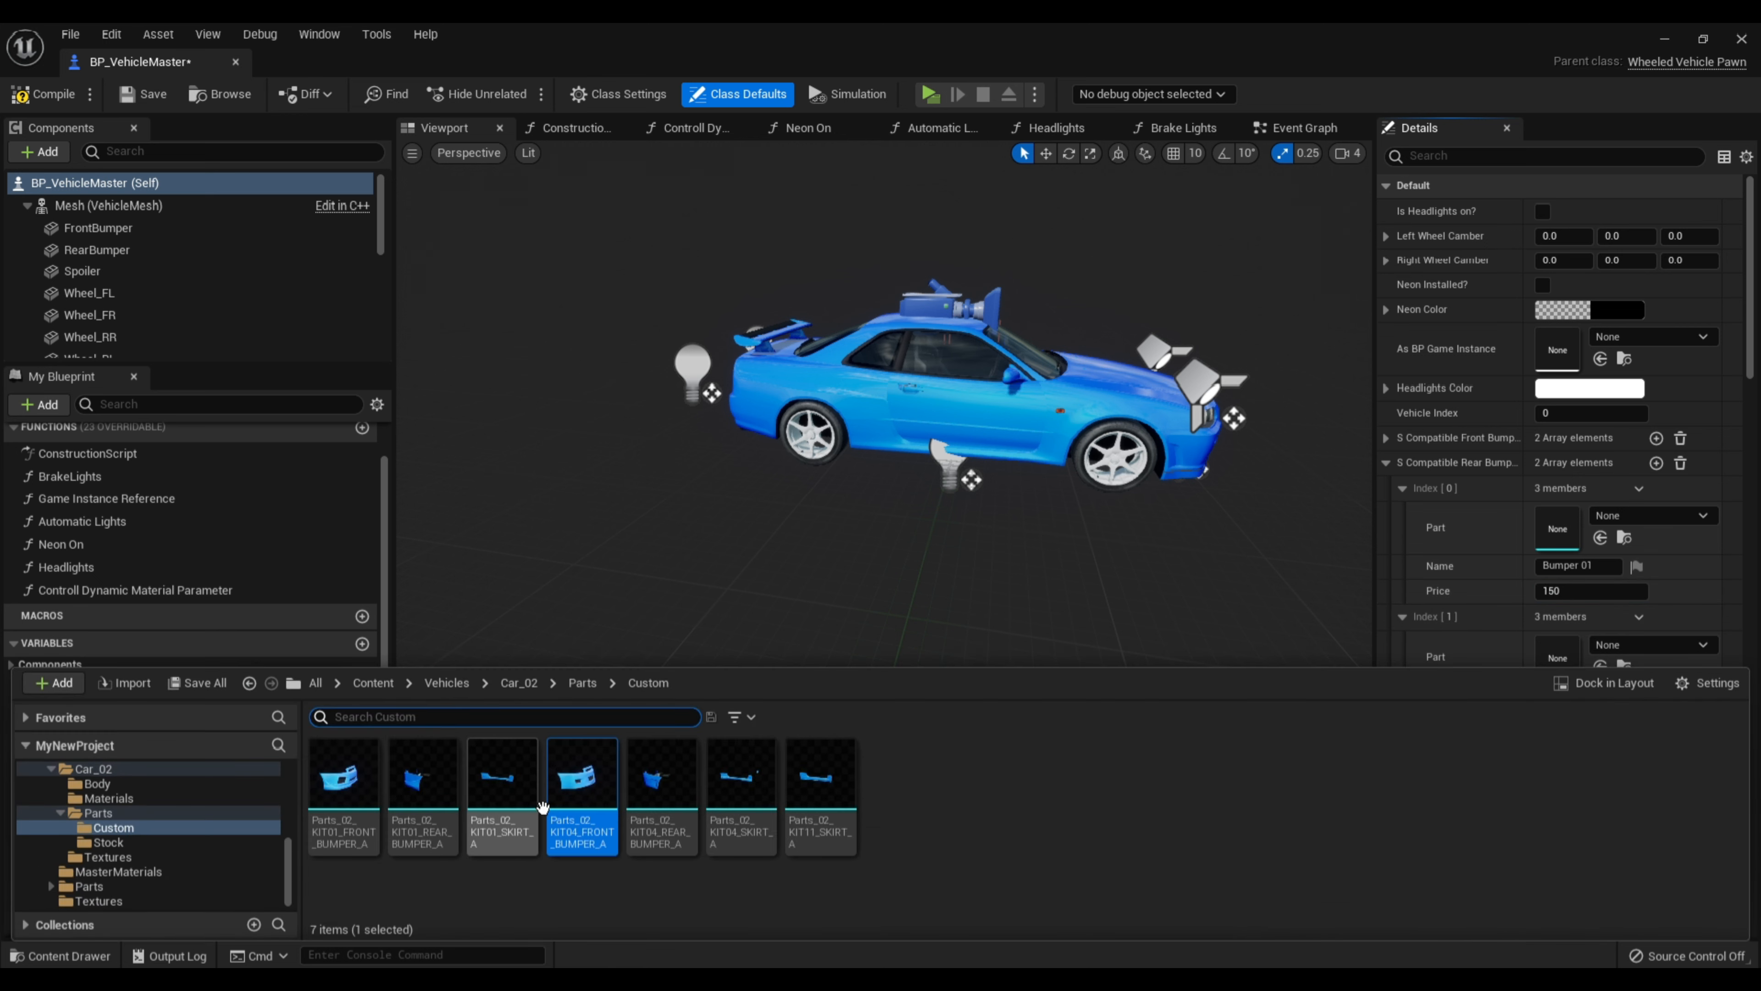
drag(416, 777, 1557, 528)
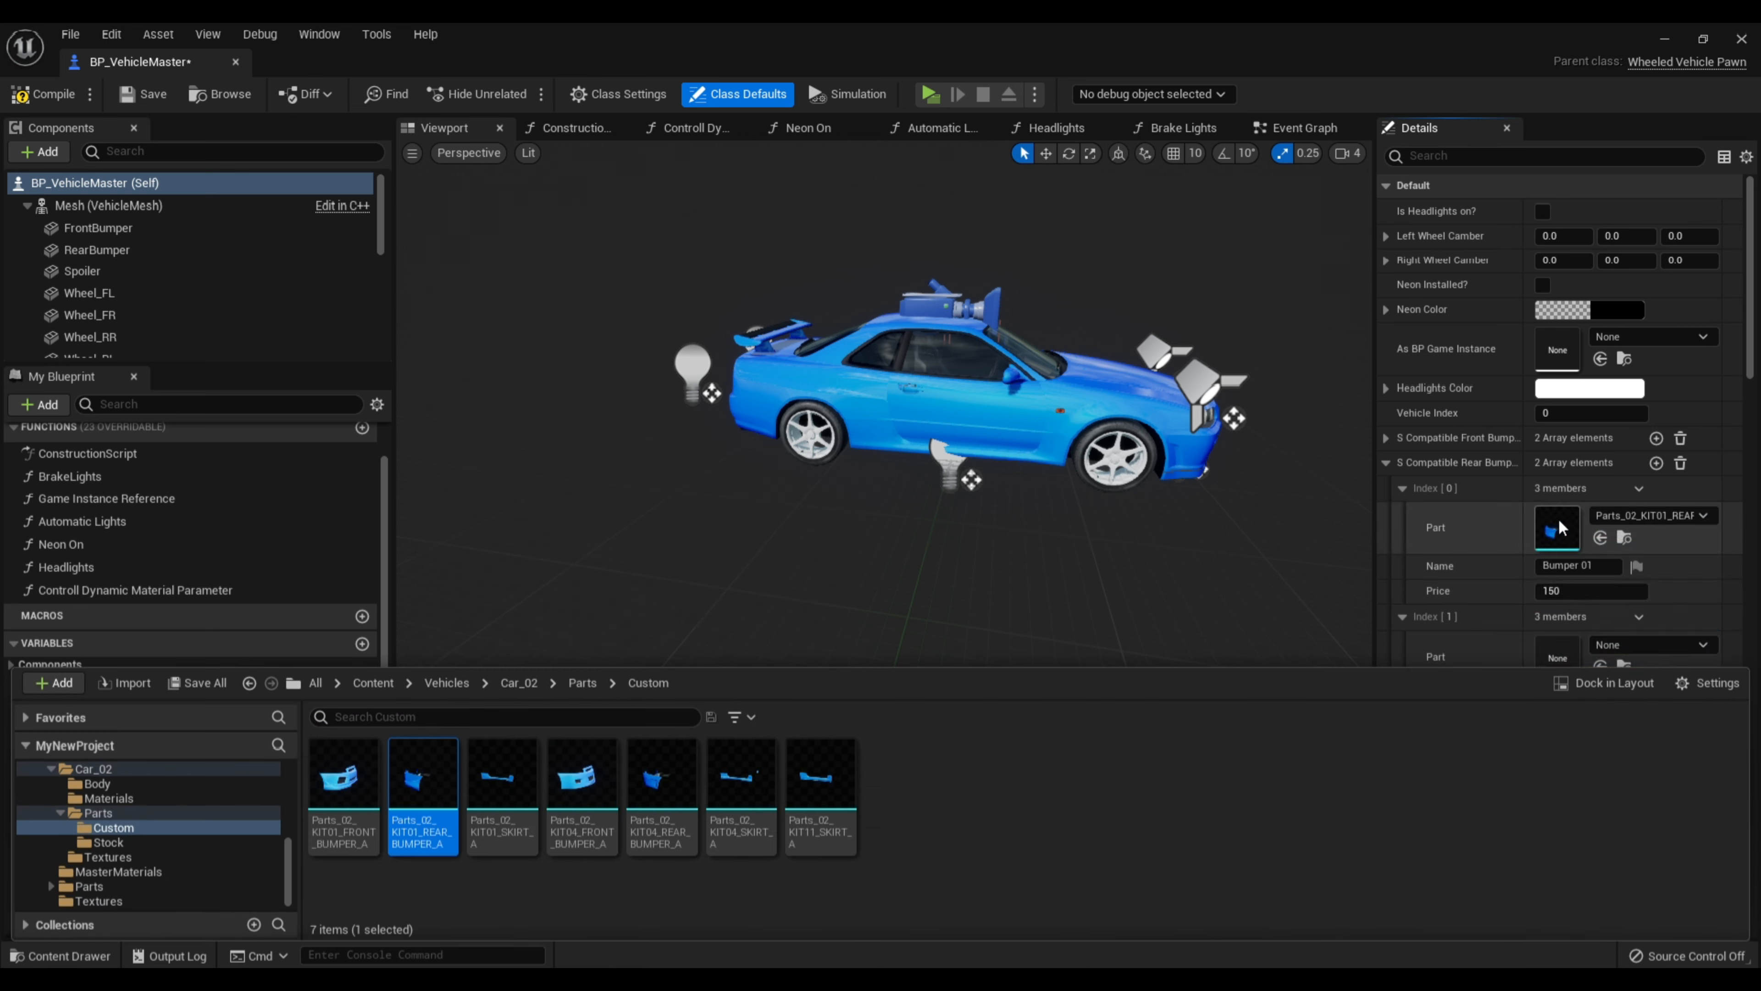
drag(662, 776, 1558, 656)
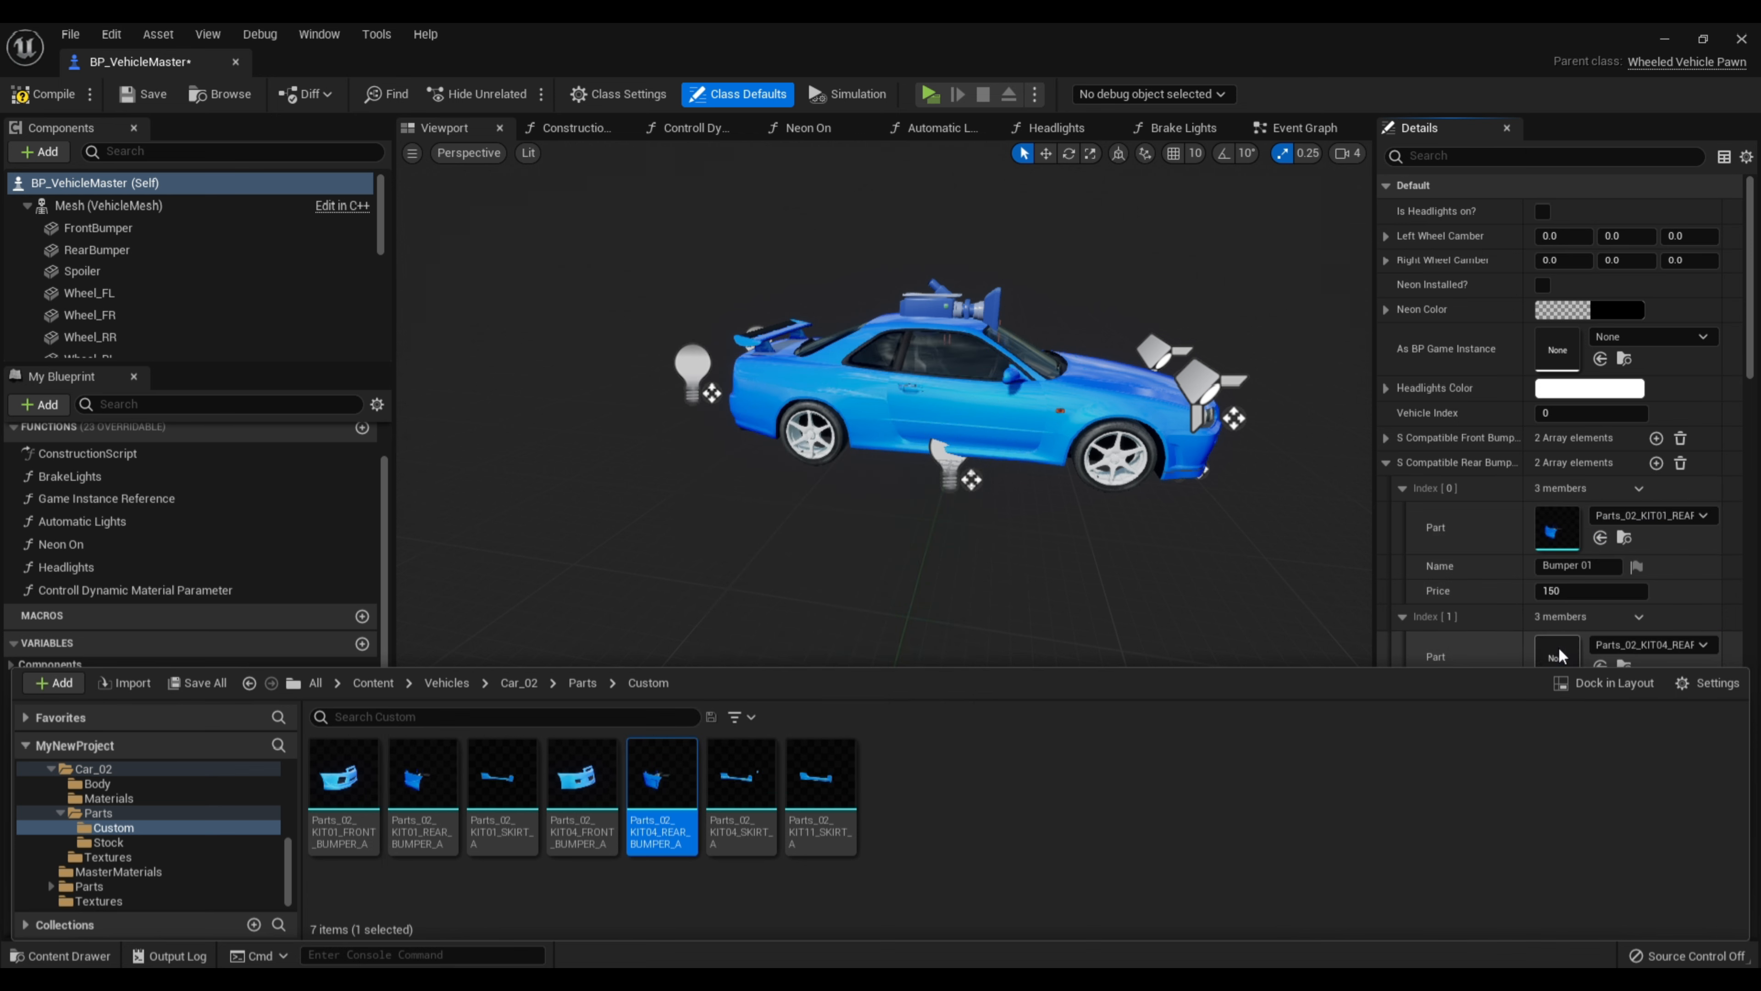
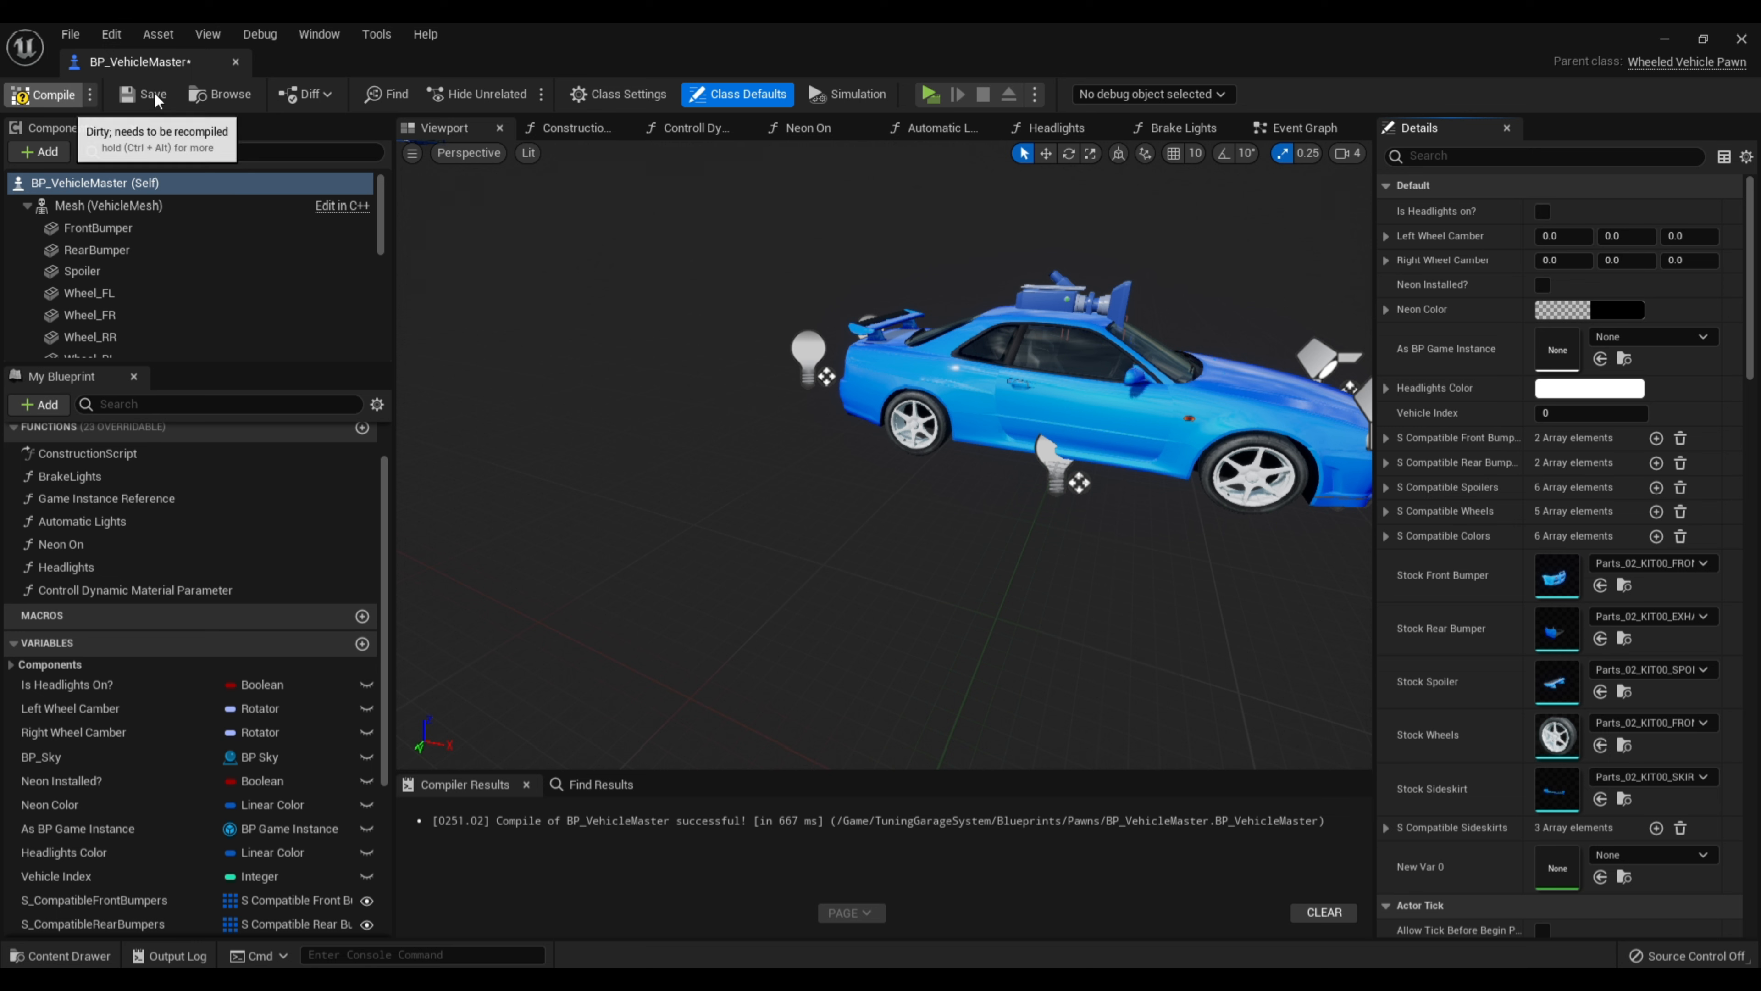
Compile and save the BP_VehicleMaster blueprint
key(F7)
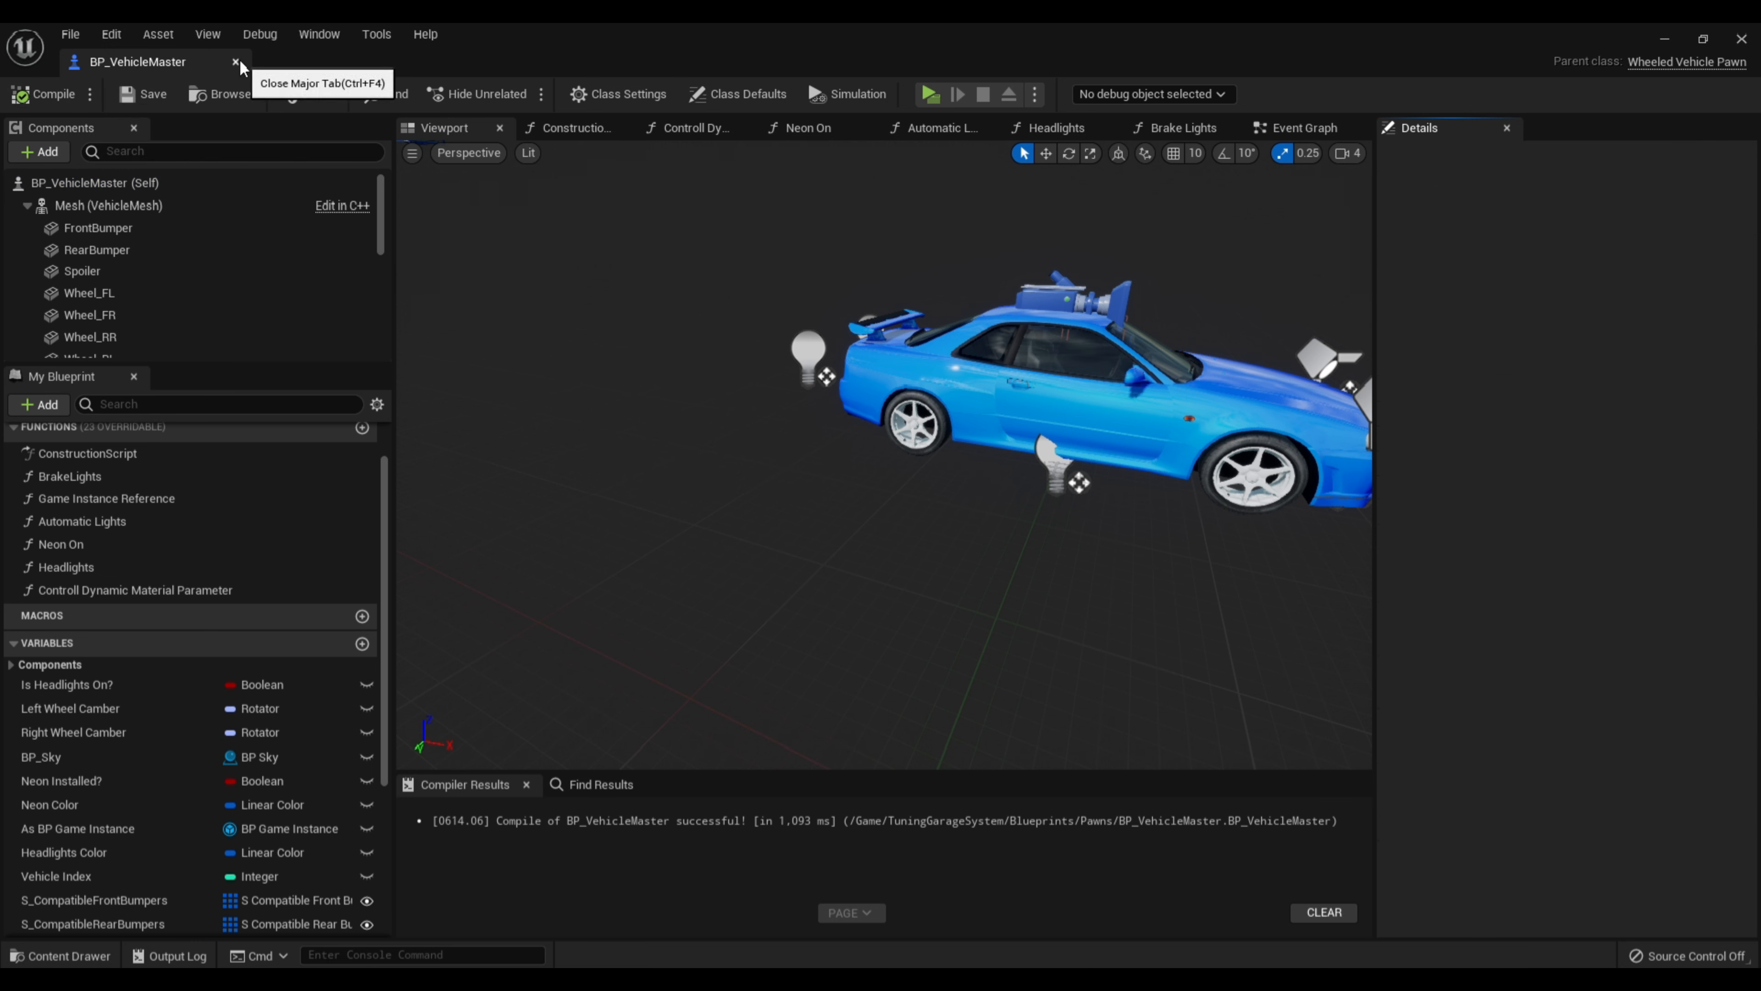
Open the SKM_Body skeletal mesh used by the vehicle's Mesh component and check the slot name of its MI_Blue material
click(965, 368)
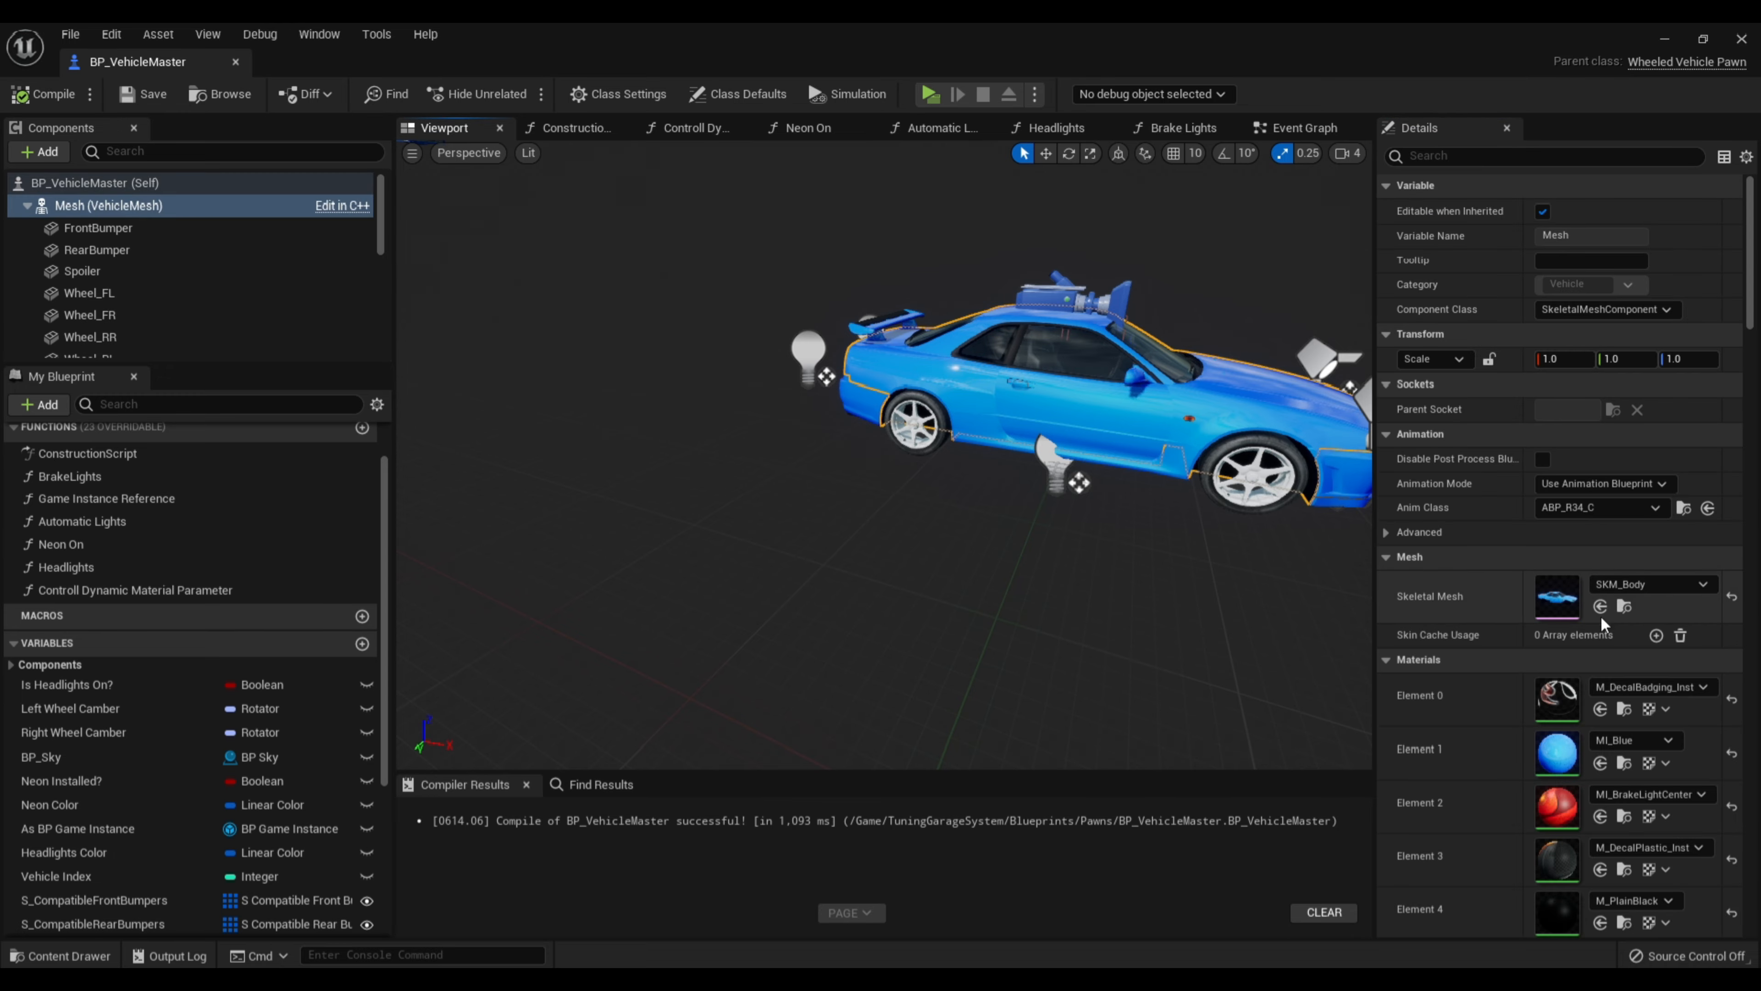
click(1624, 608)
double_click(504, 779)
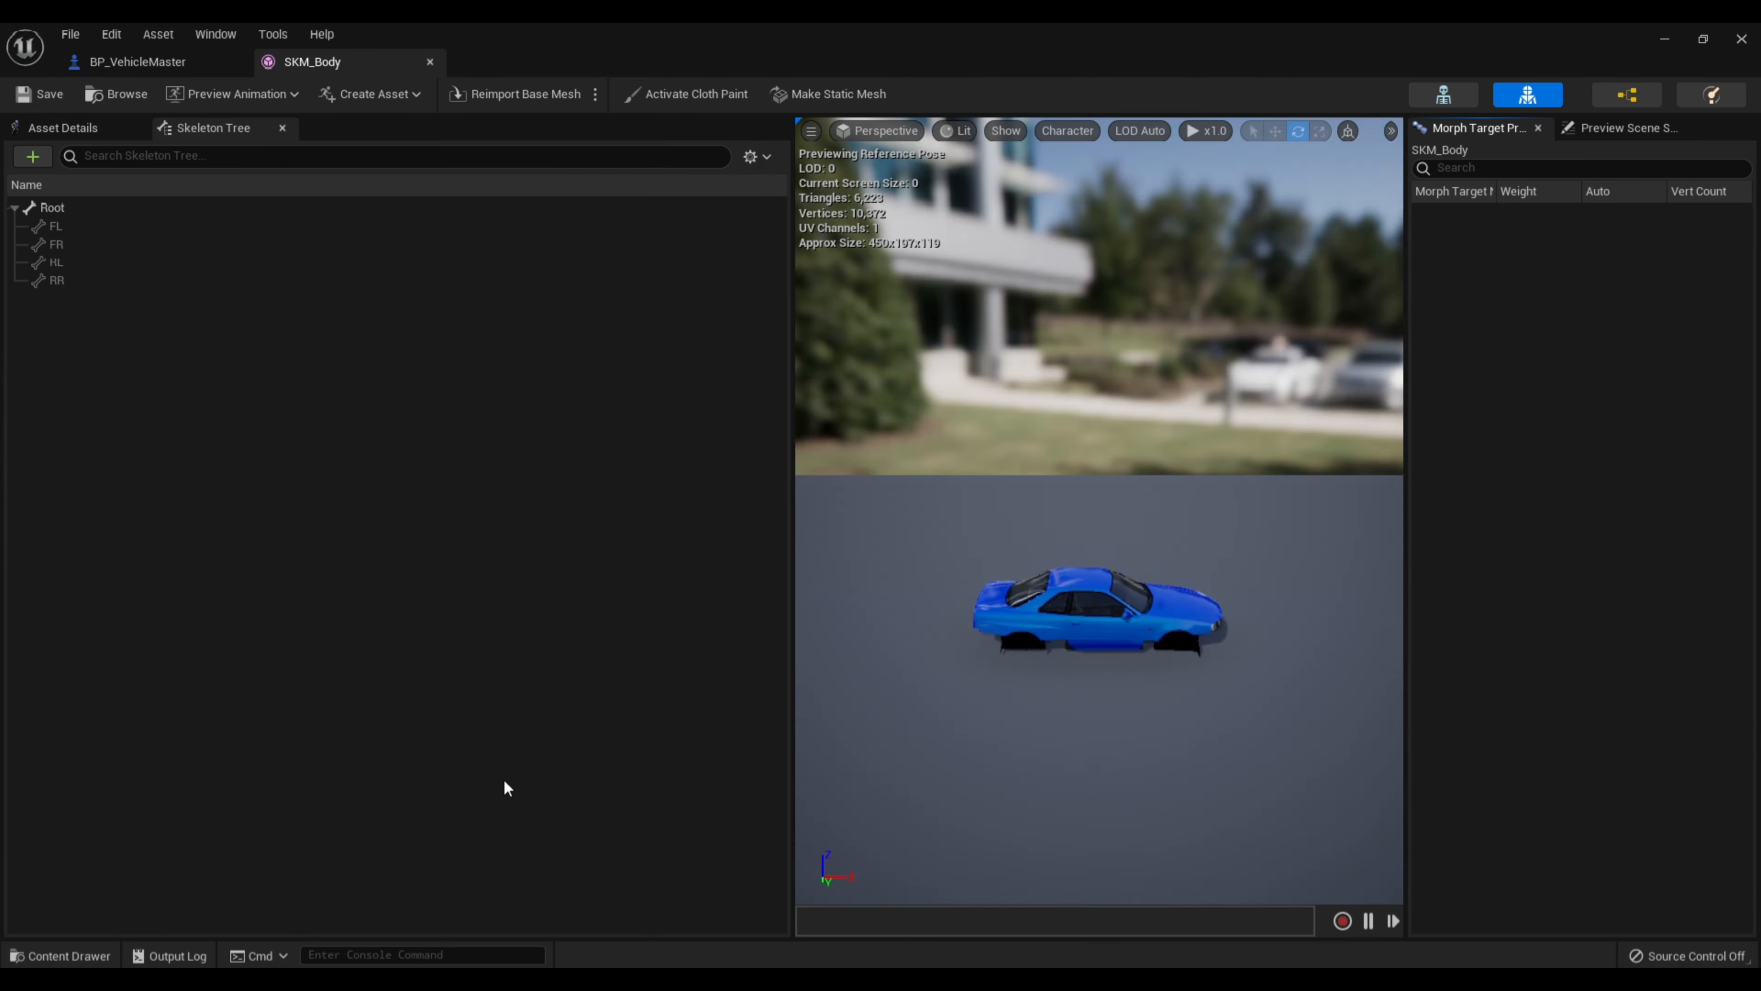
click(115, 130)
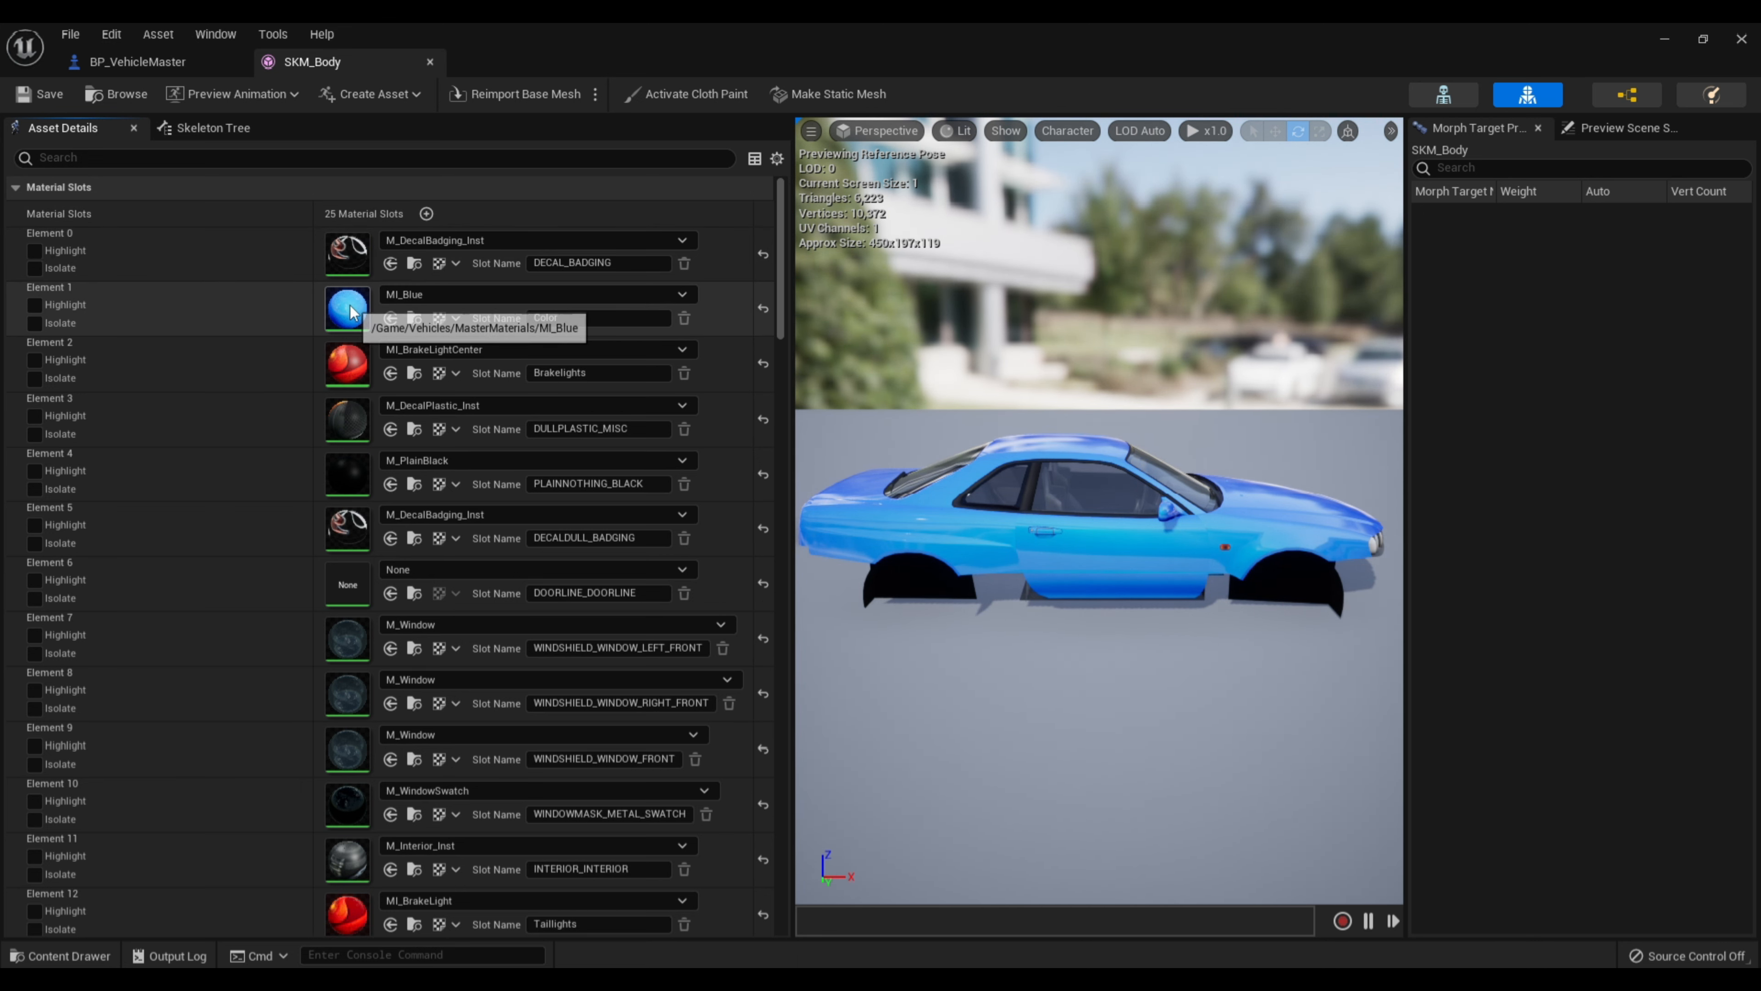
click(522, 318)
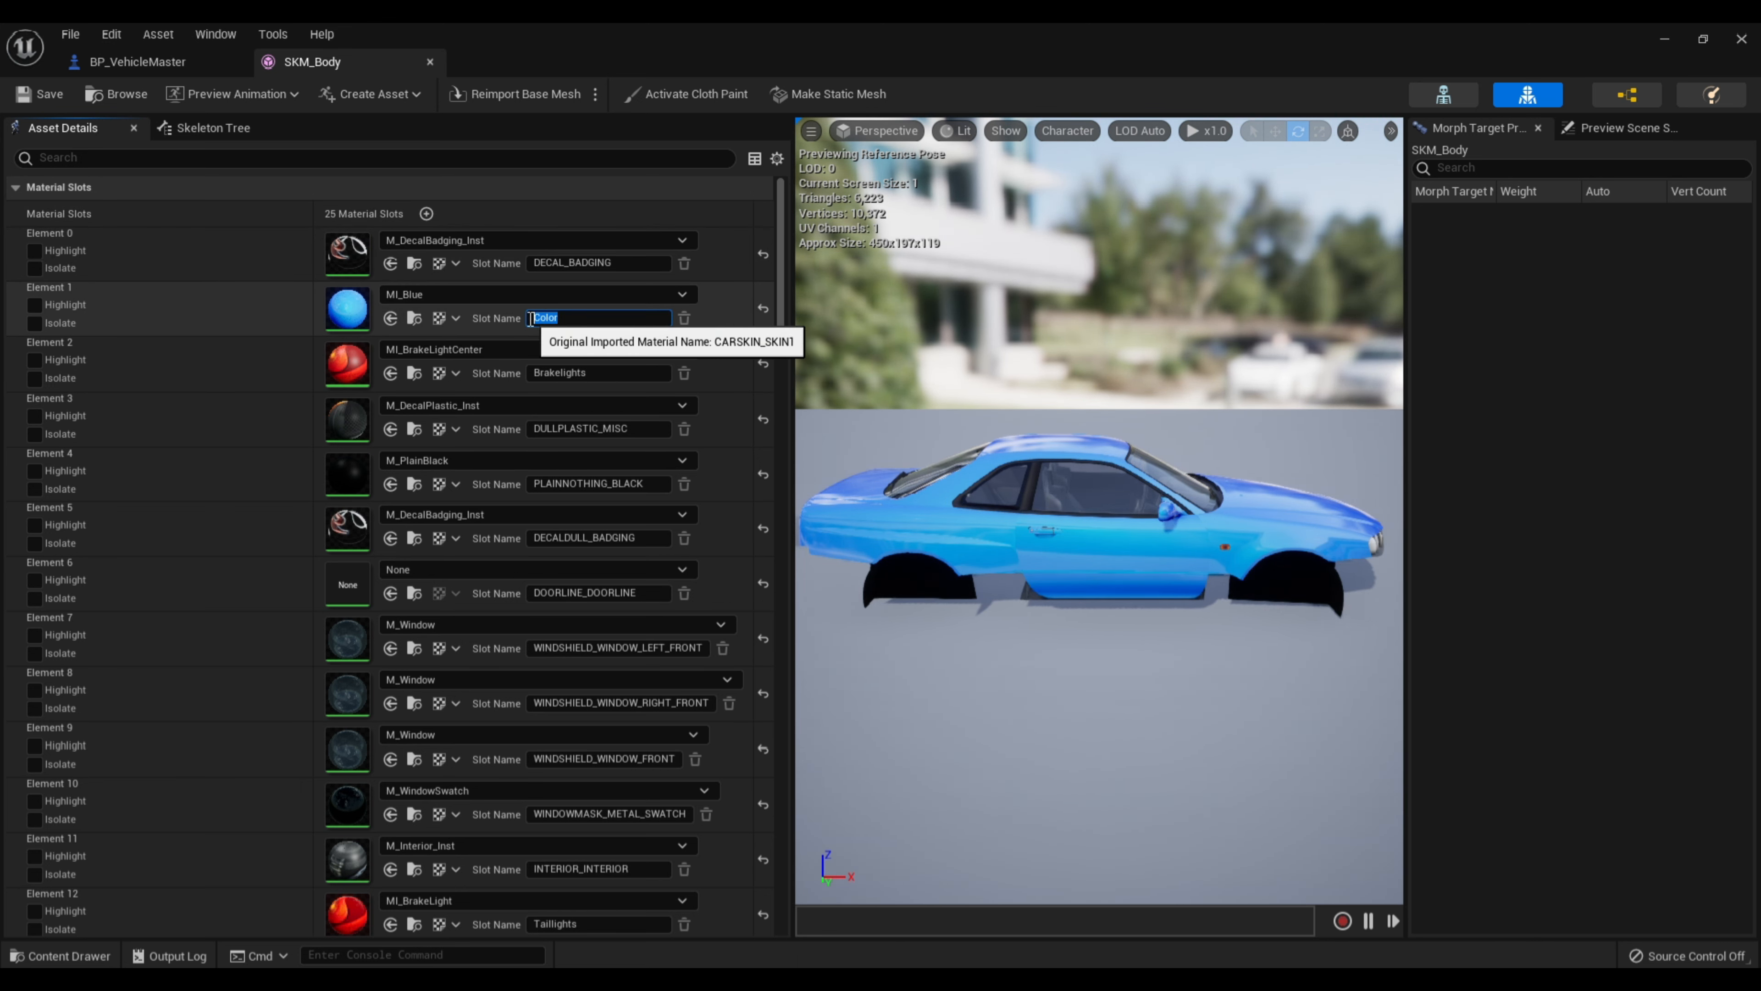
Check the slot names of the brake light, taillight and headlight materials in SKM_Body, and close both open asset editors
scroll(786, 346, down, 2)
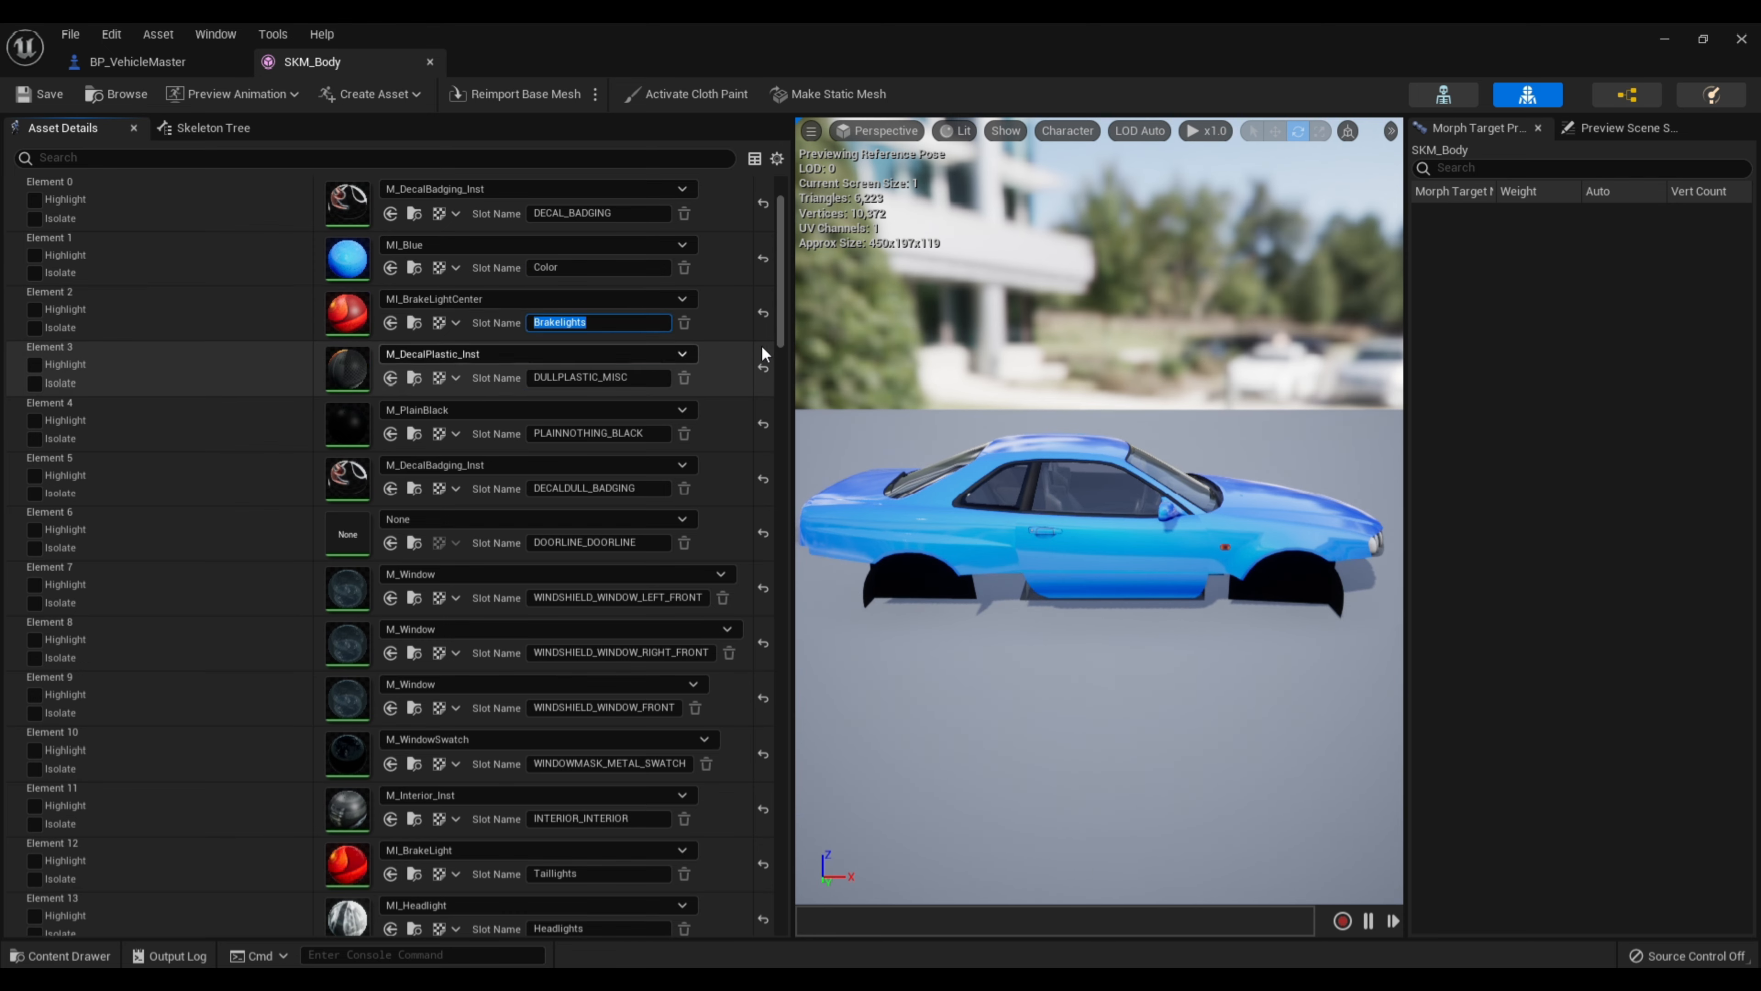
scroll(762, 350, down, 10)
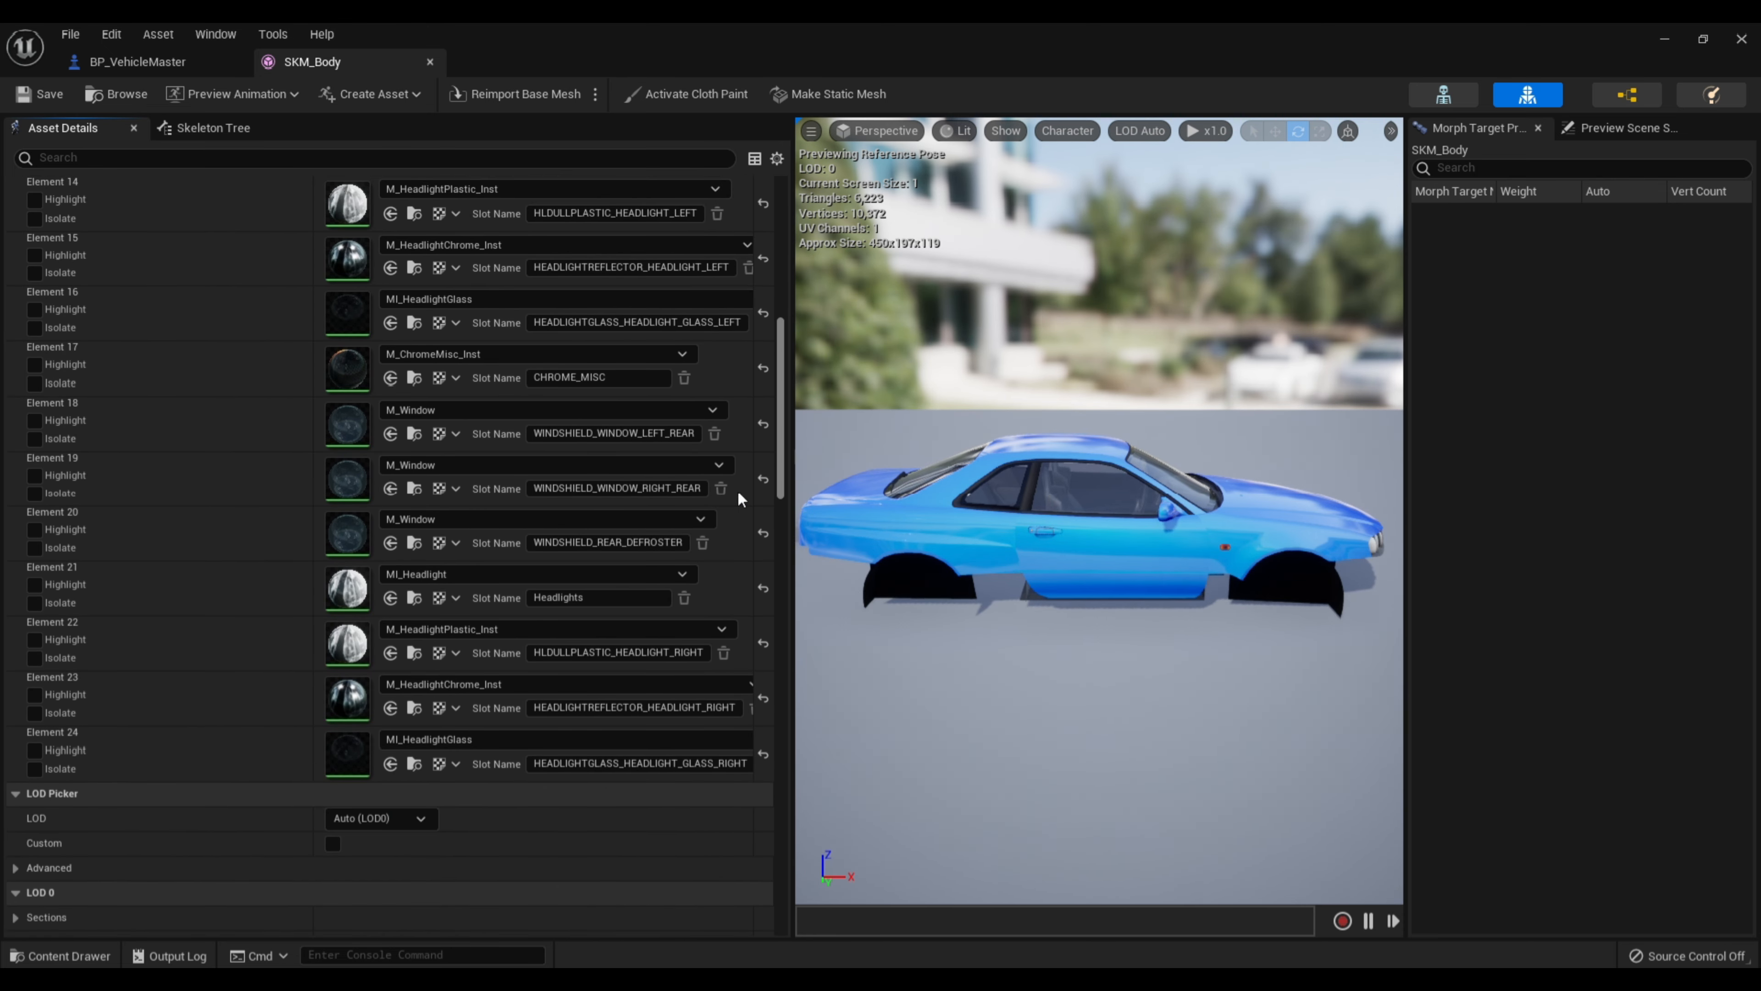
click(539, 598)
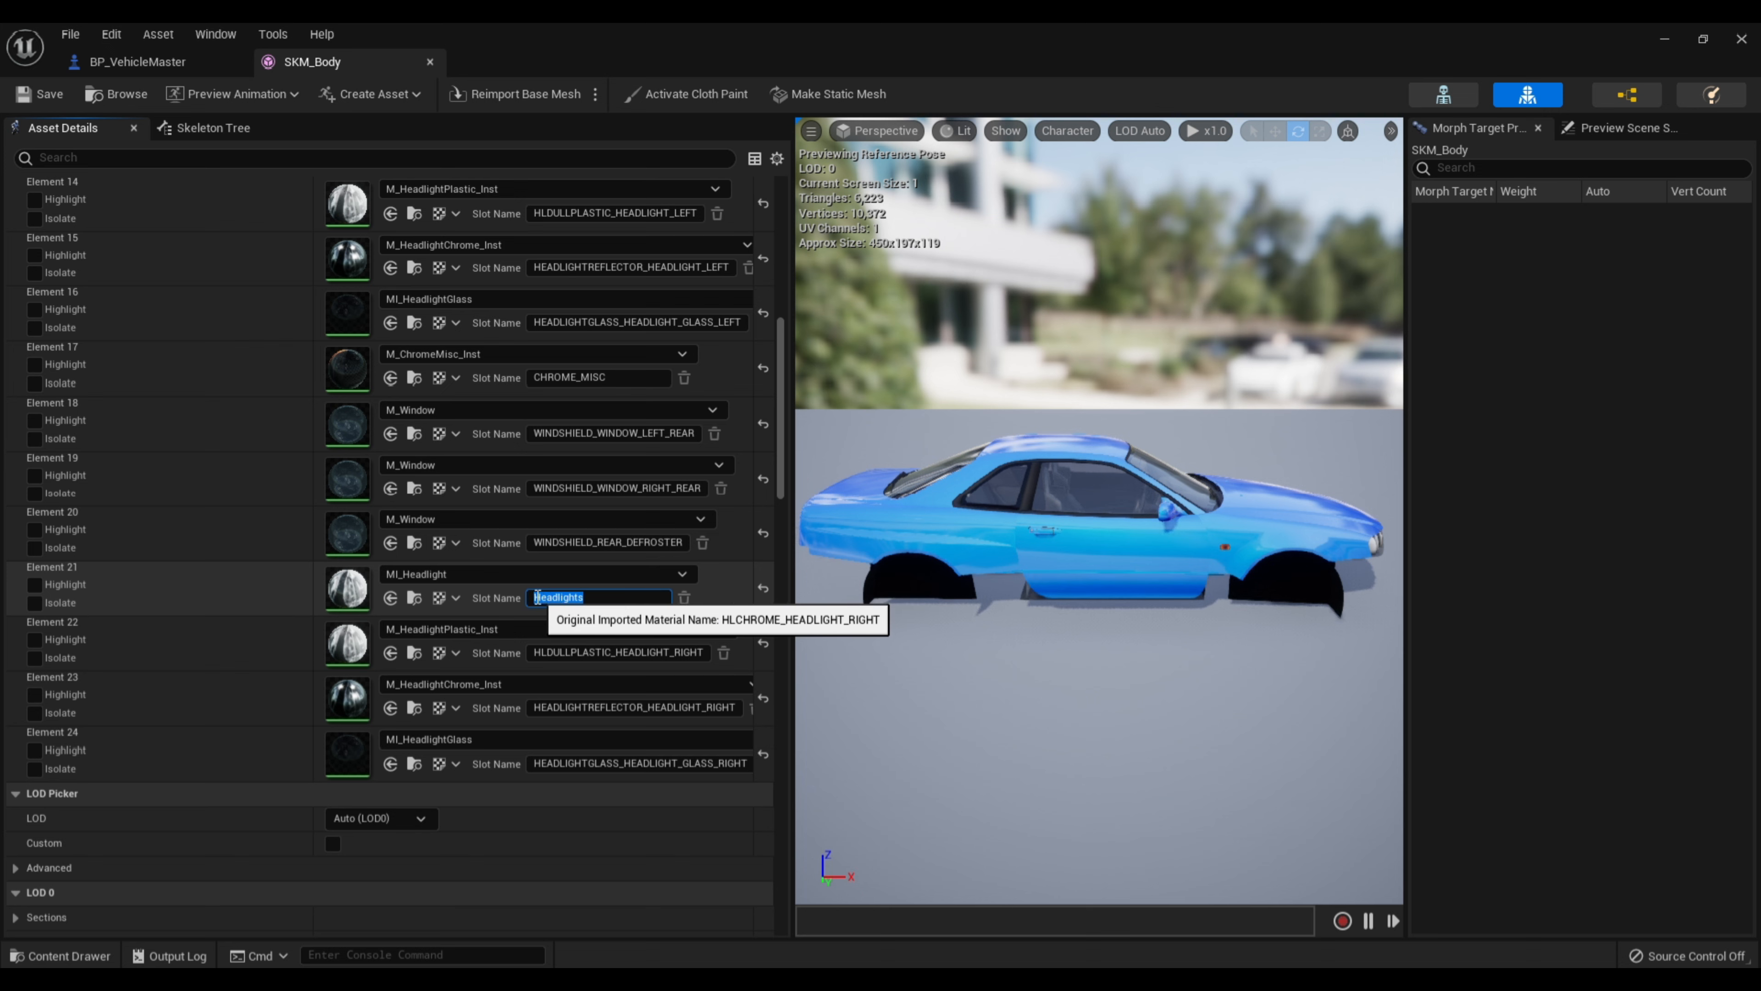
click(430, 62)
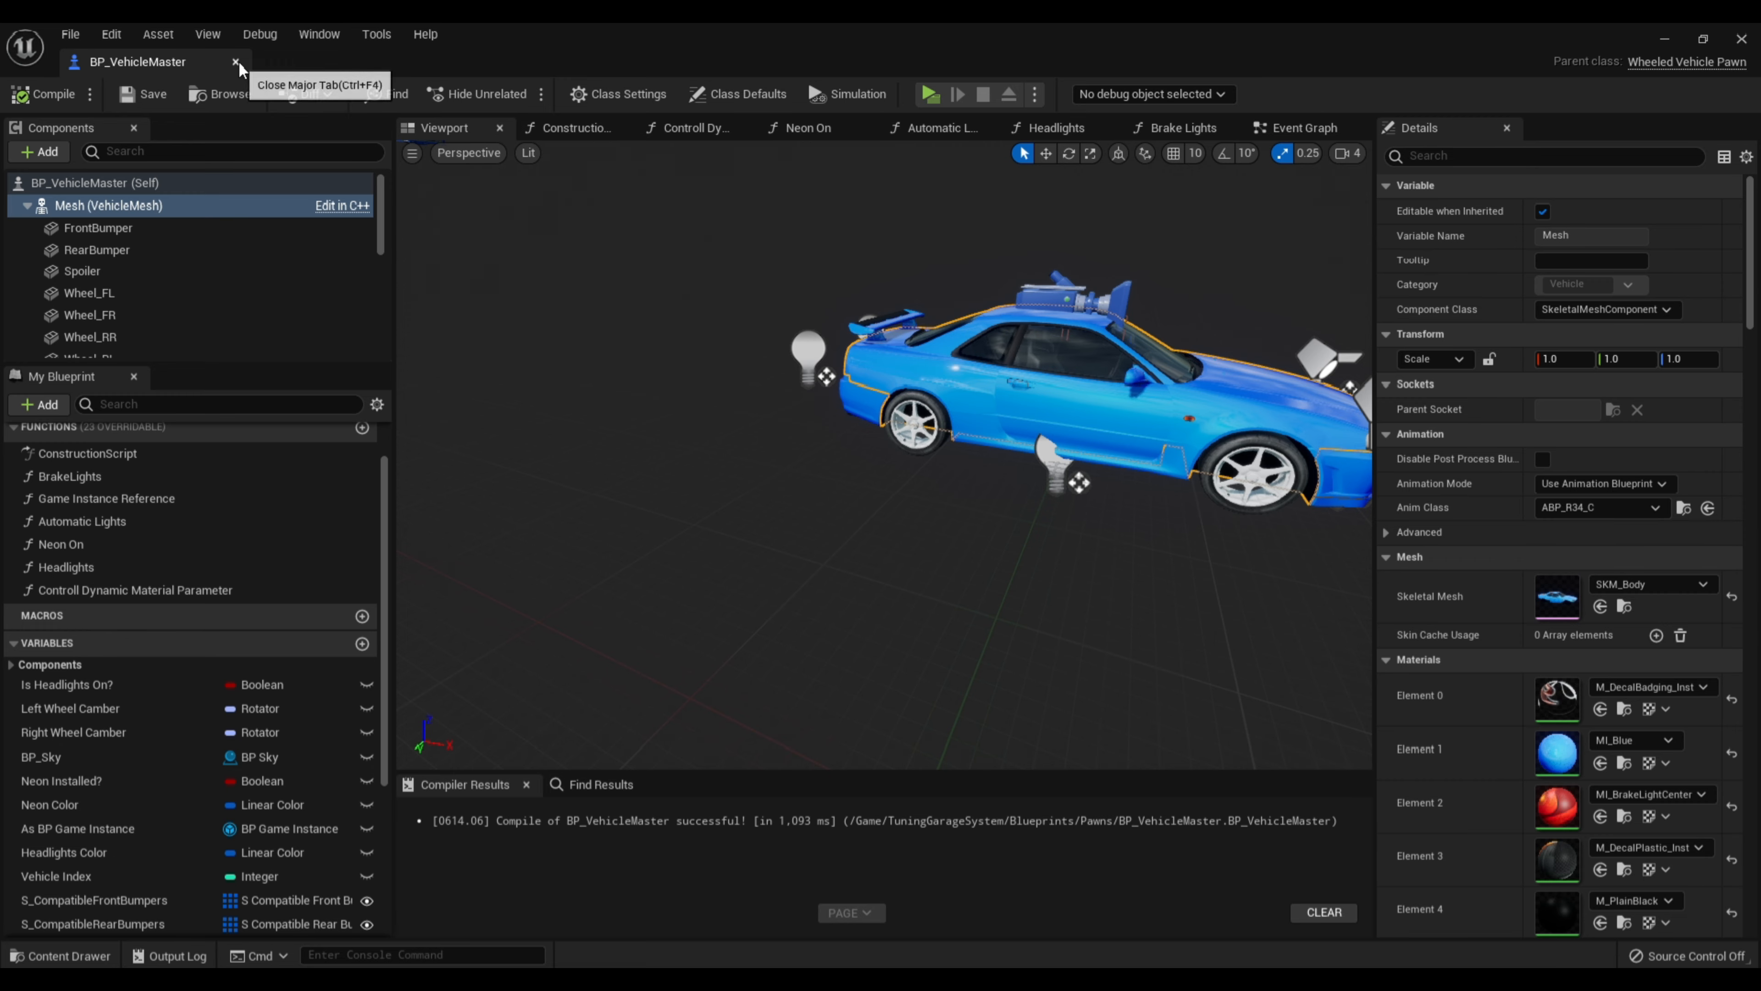
click(236, 62)
Create a child blueprint class of BP_VehicleMaster in the TuningGarageSystem Pawns folder, named BP_R34, and save it
click(66, 955)
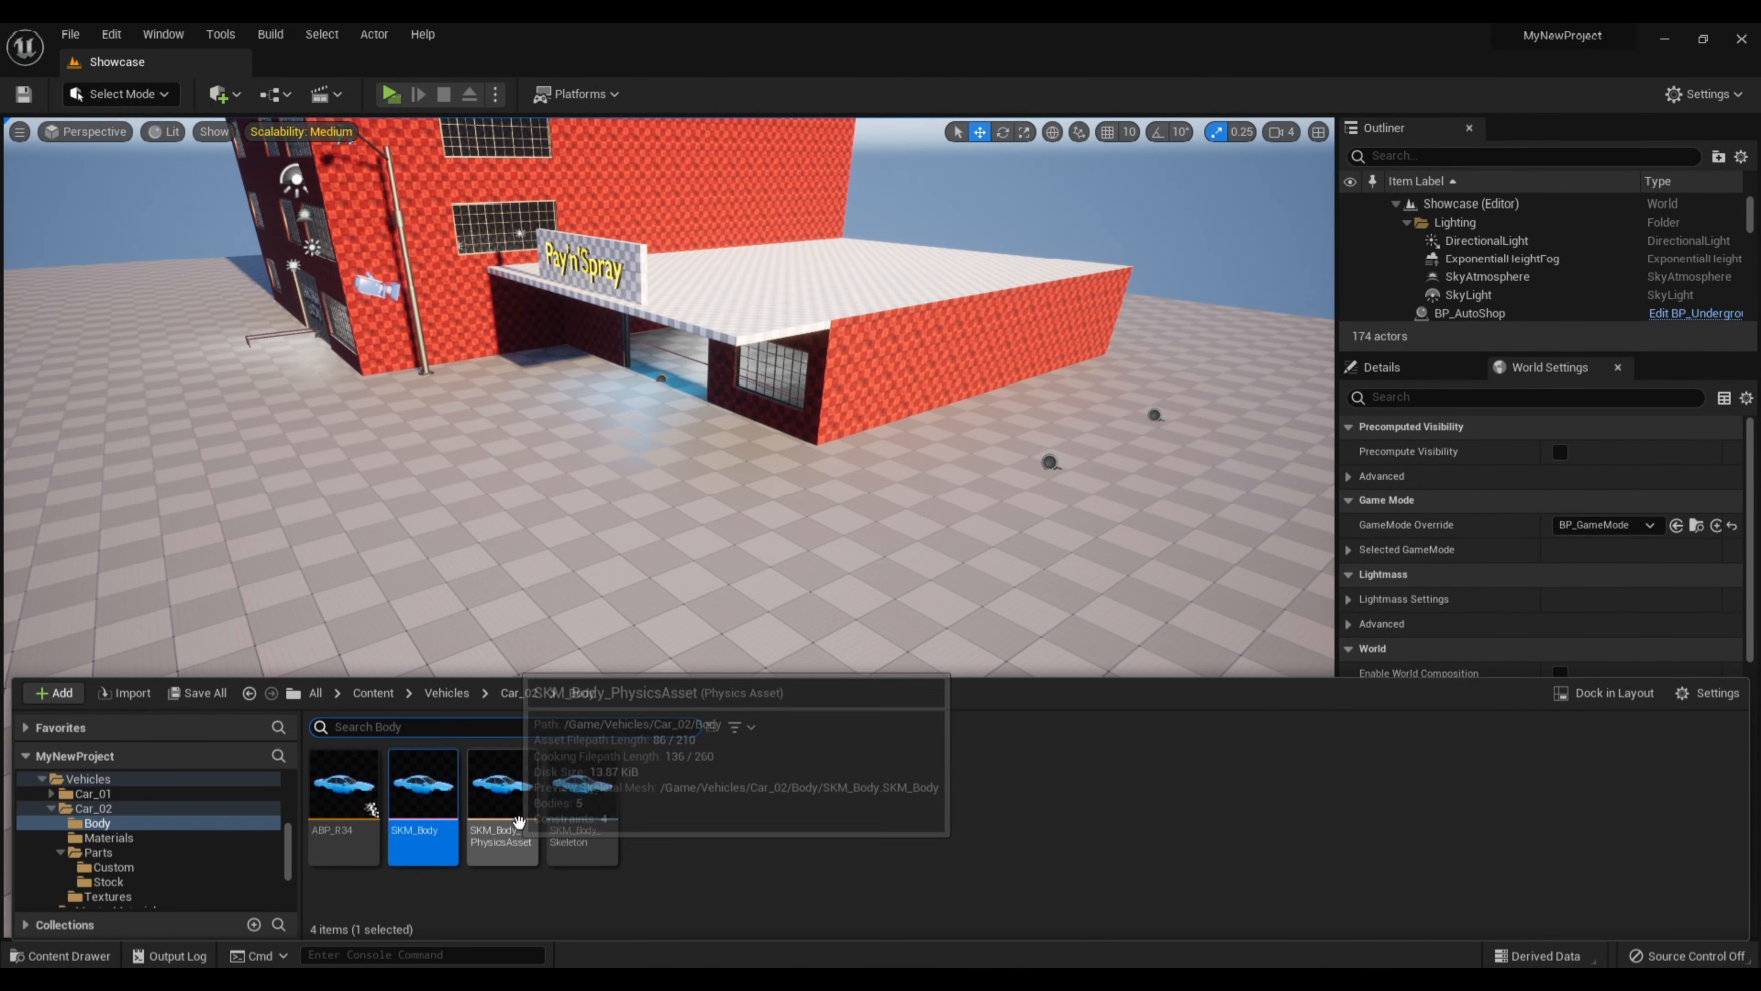
click(373, 693)
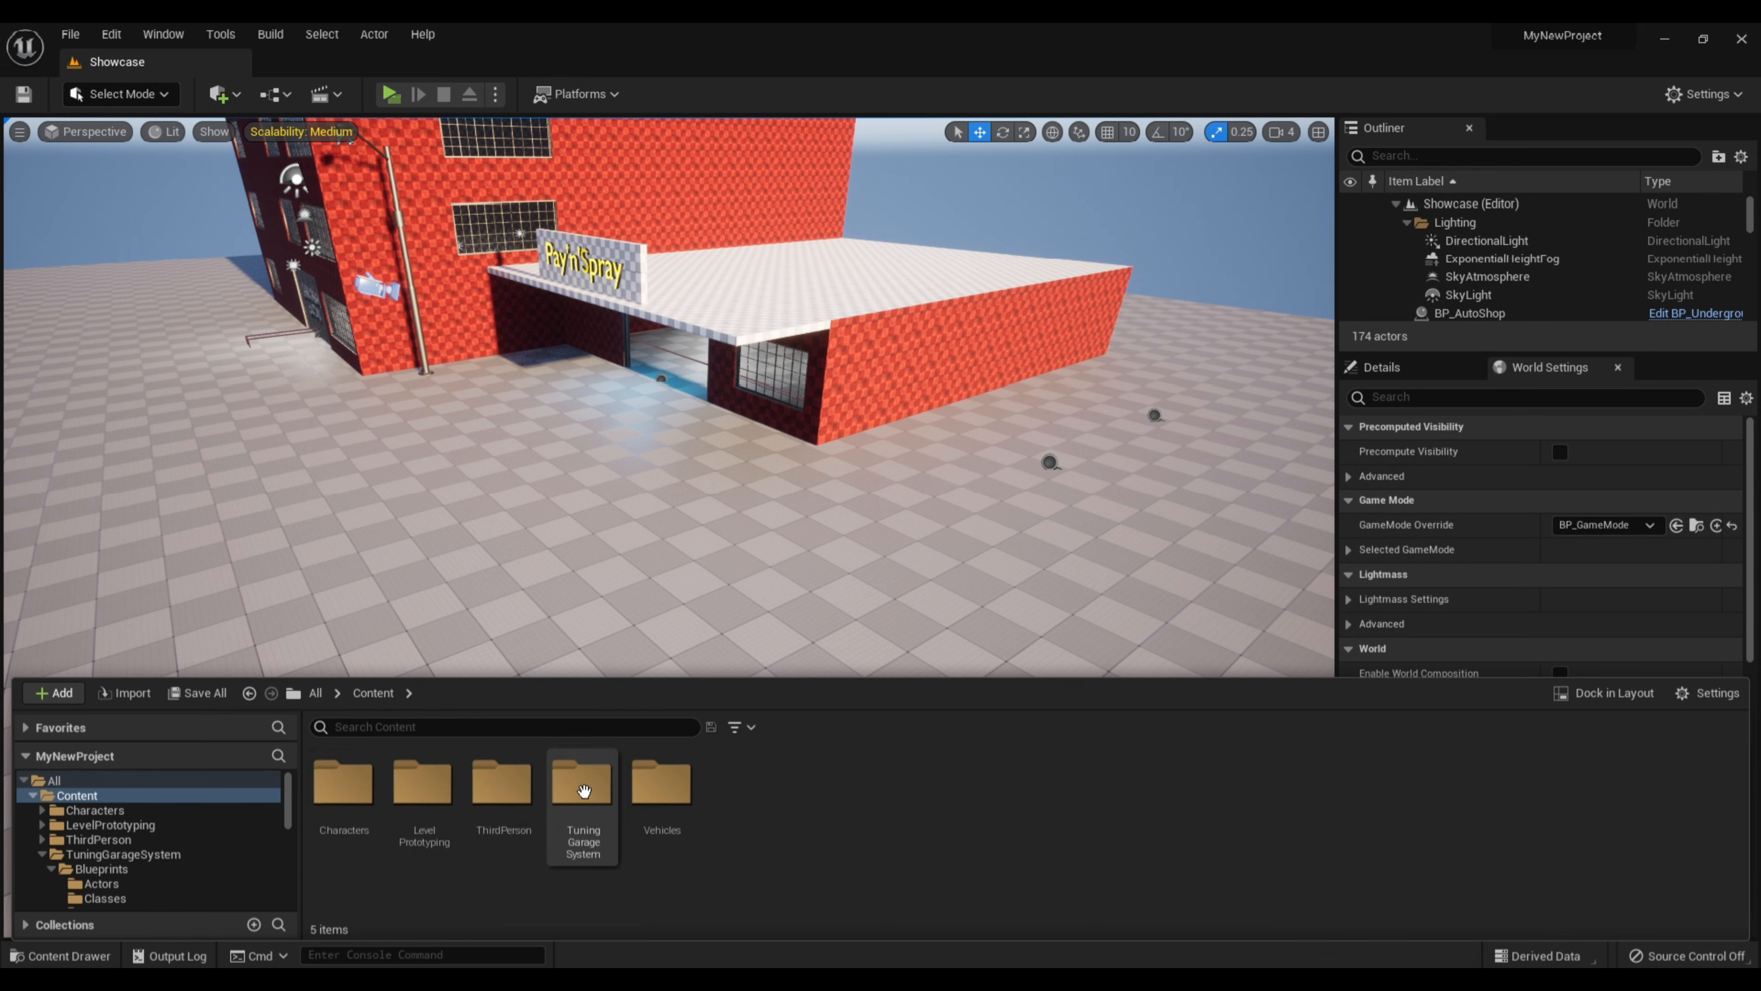
double_click(581, 784)
double_click(357, 811)
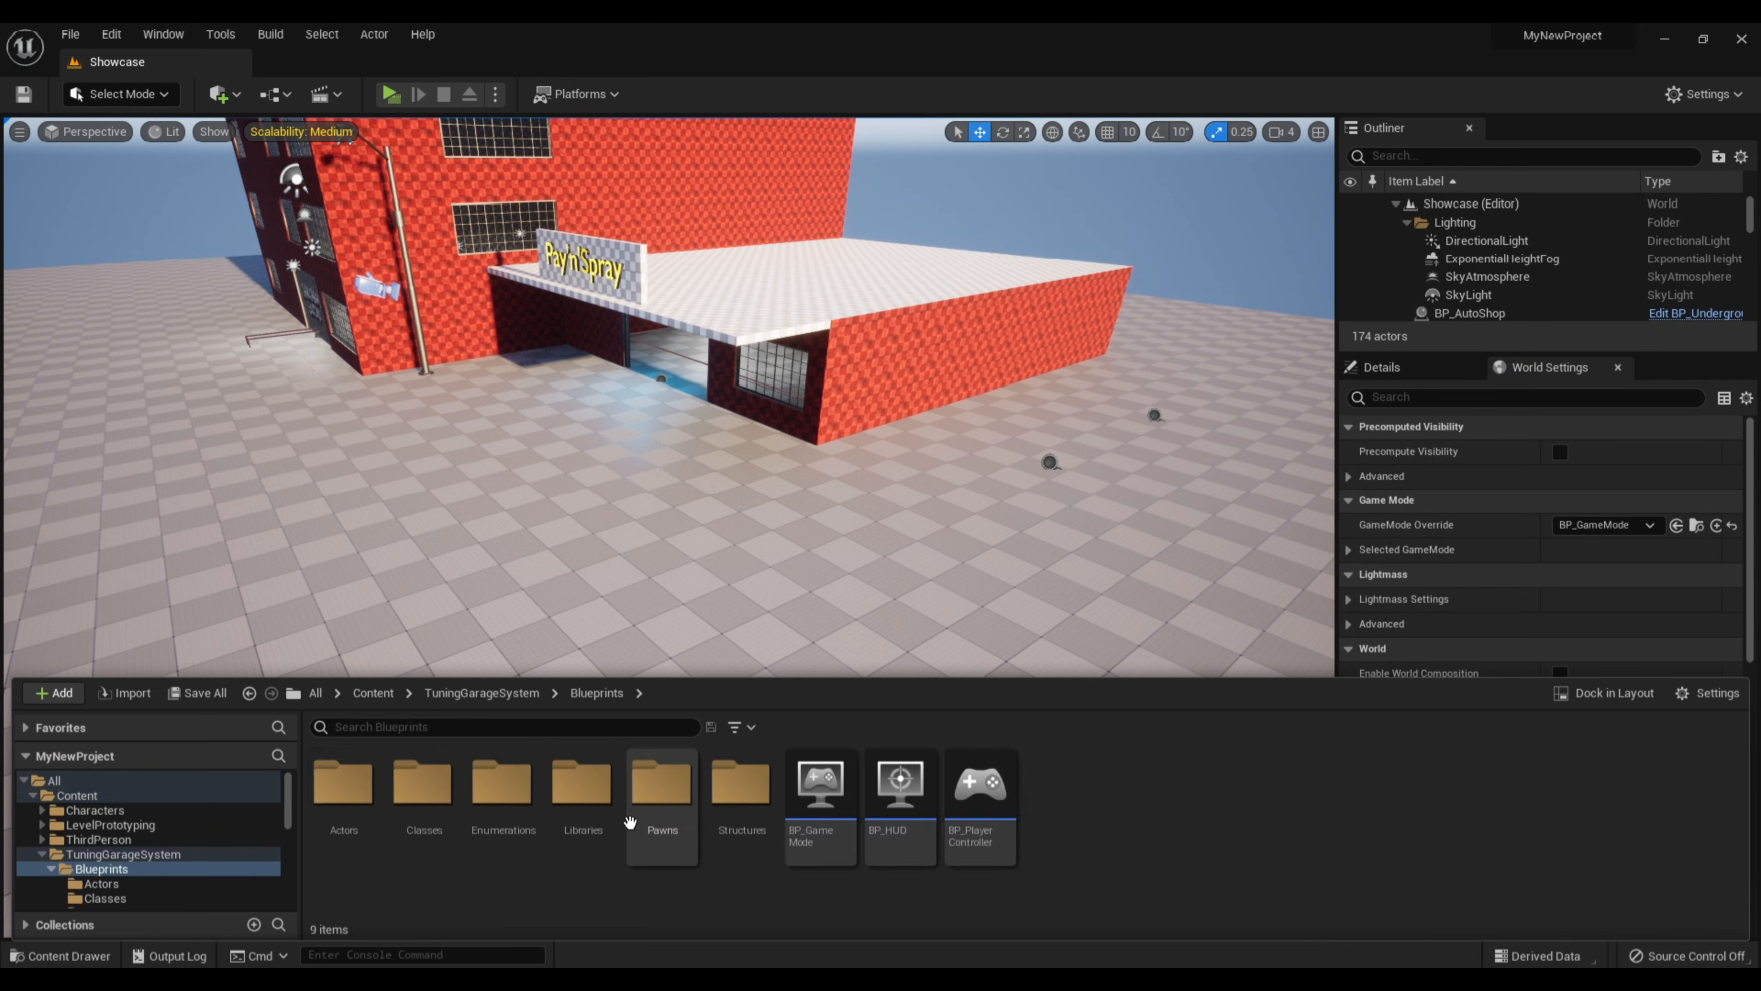
double_click(651, 805)
right_click(414, 786)
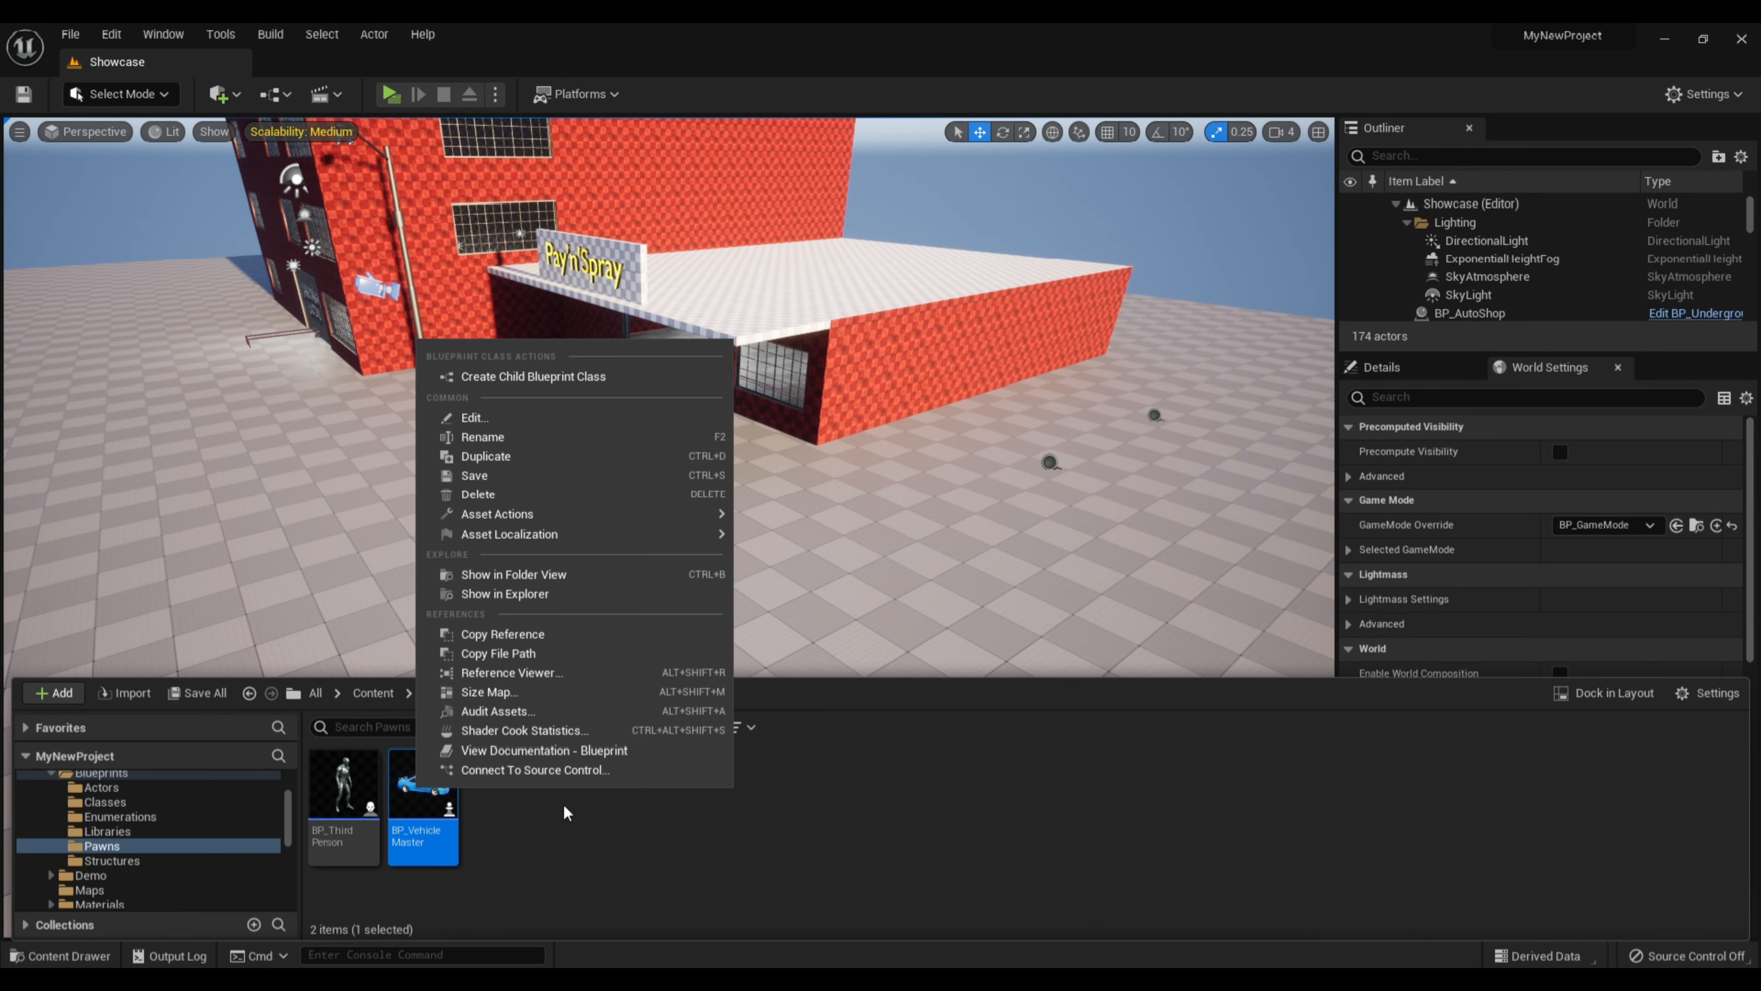
click(576, 378)
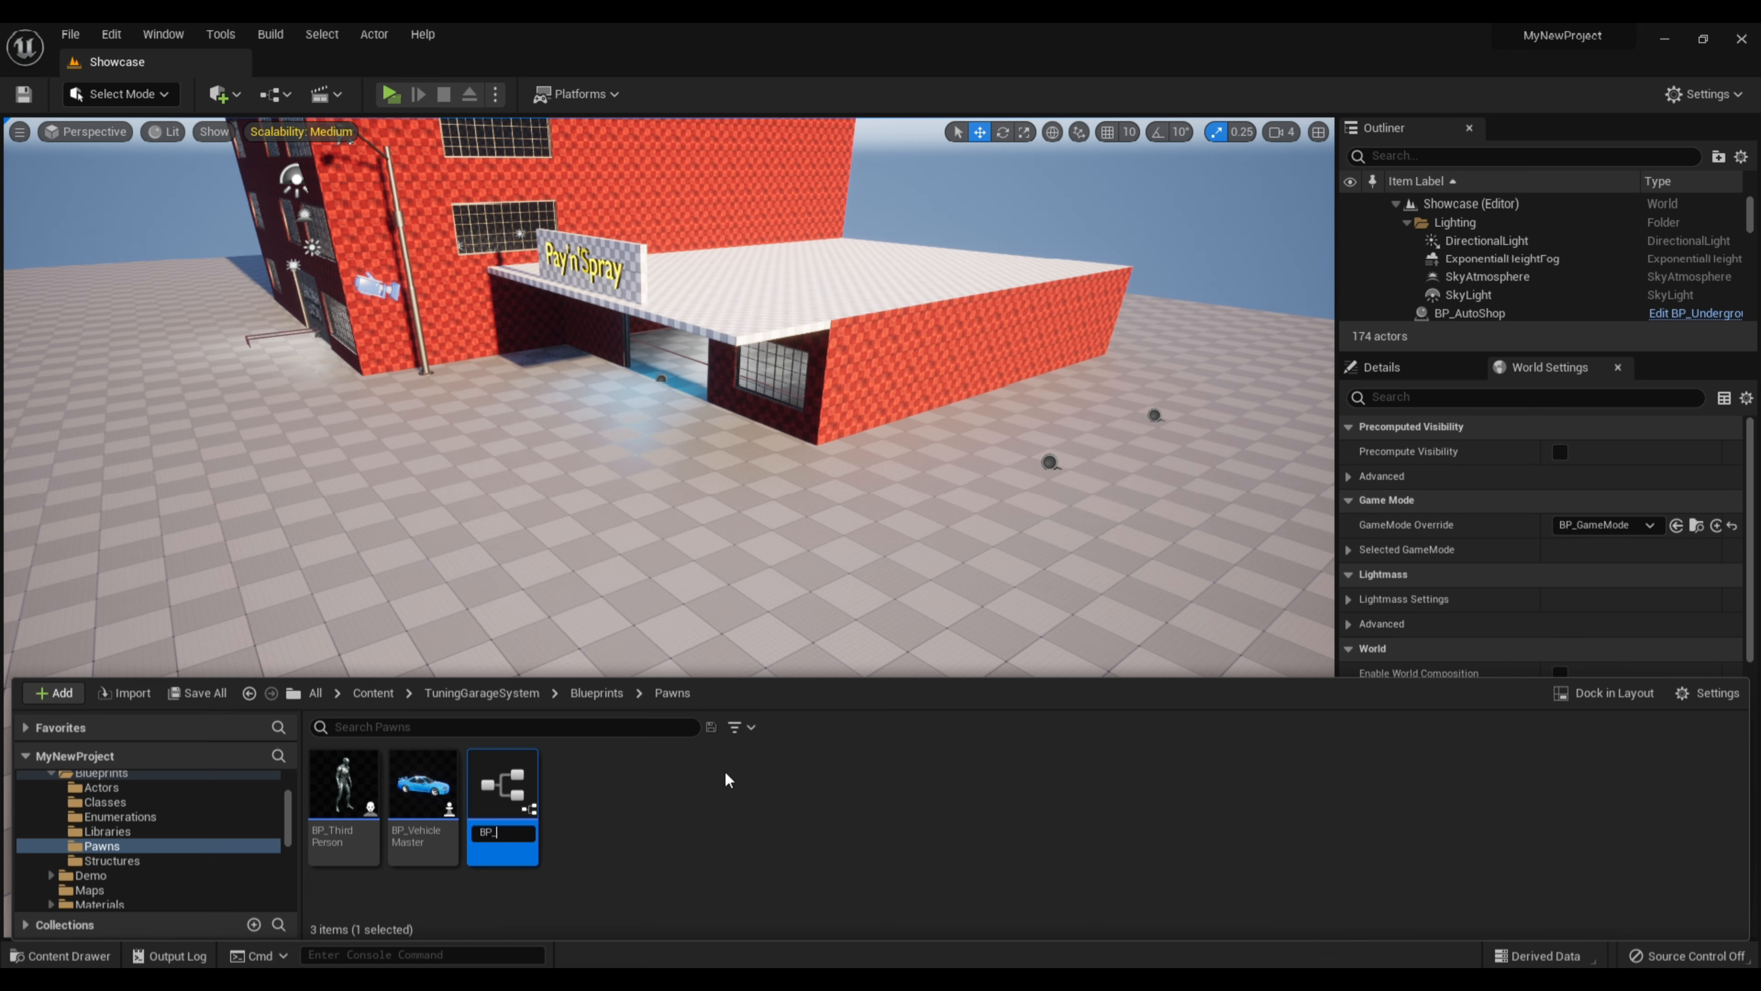
key(Return)
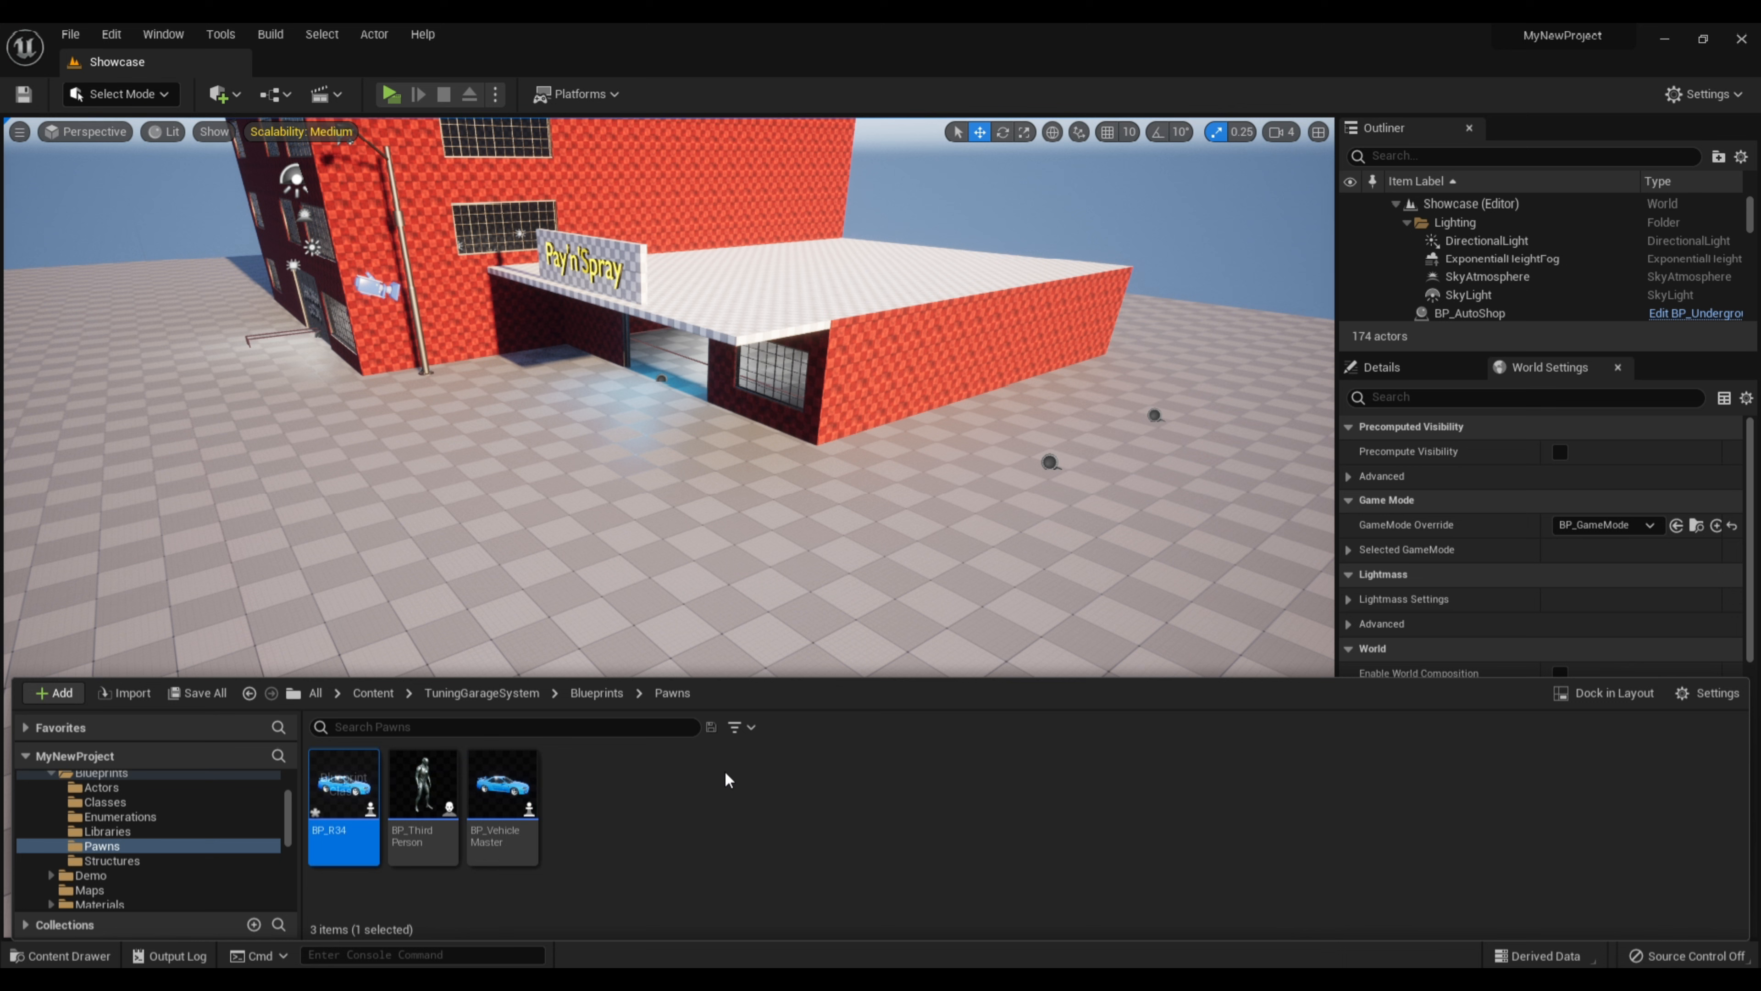
click(196, 693)
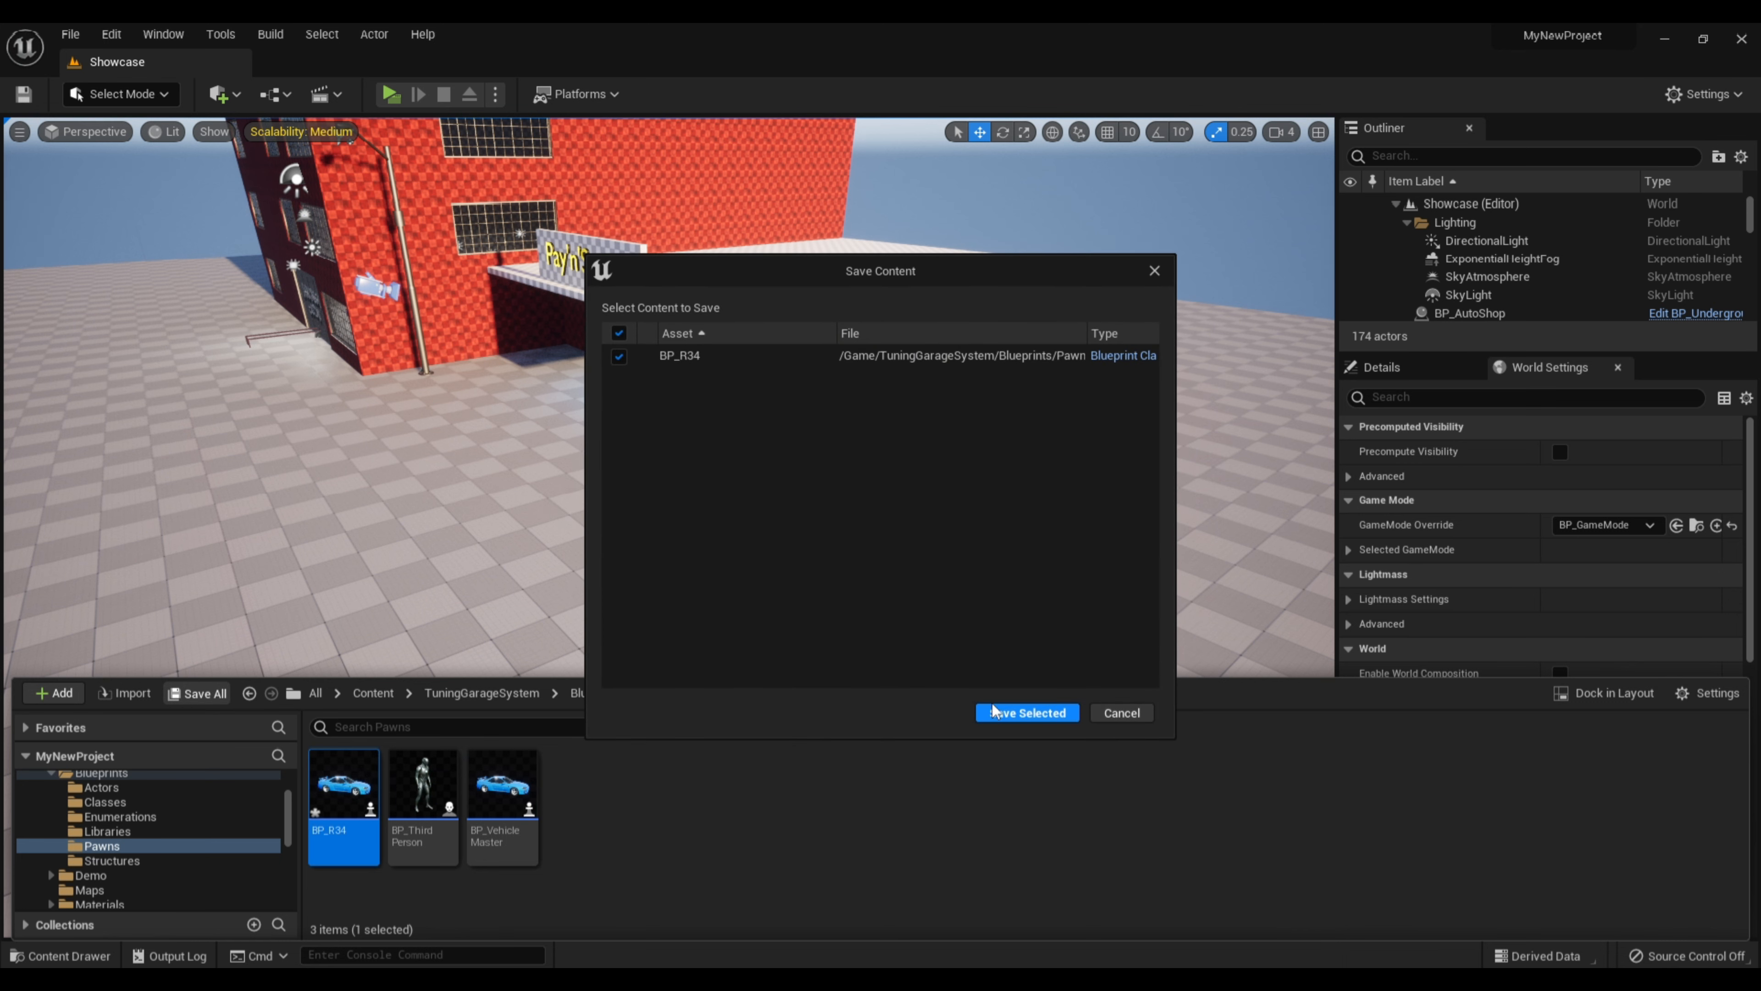
click(1000, 718)
Create another child blueprint class of BP_VehicleMaster named BP_Supra and save it
right_click(532, 800)
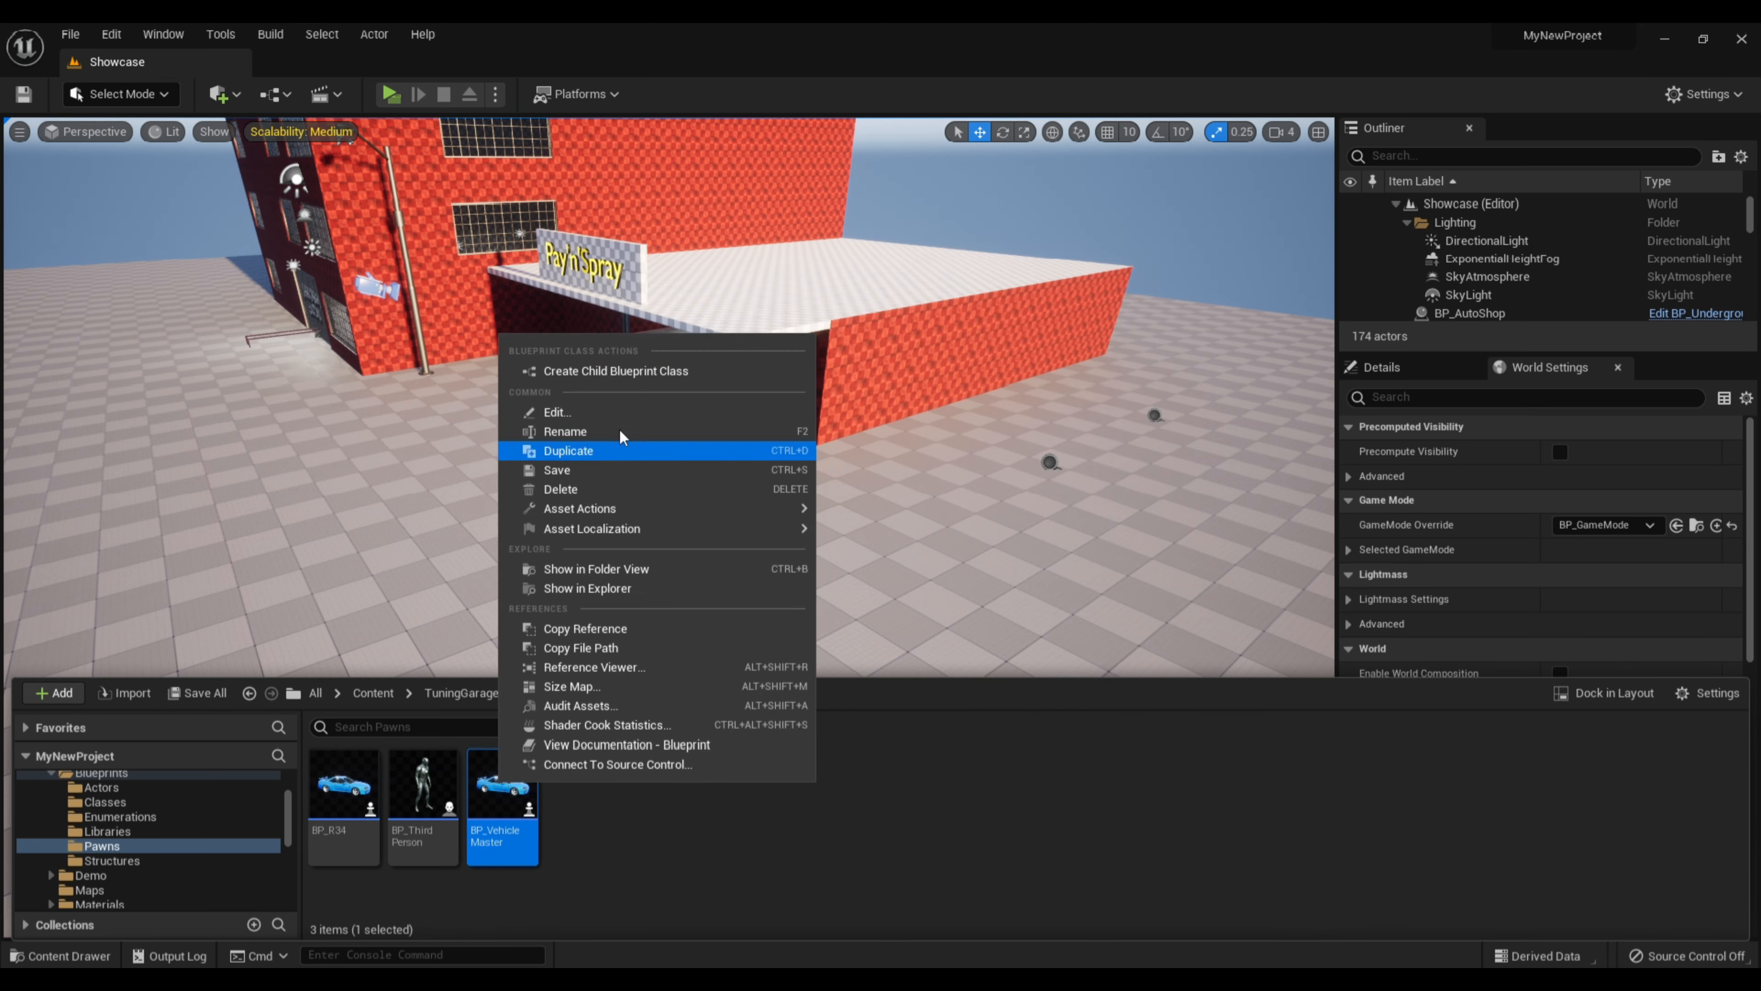
click(589, 372)
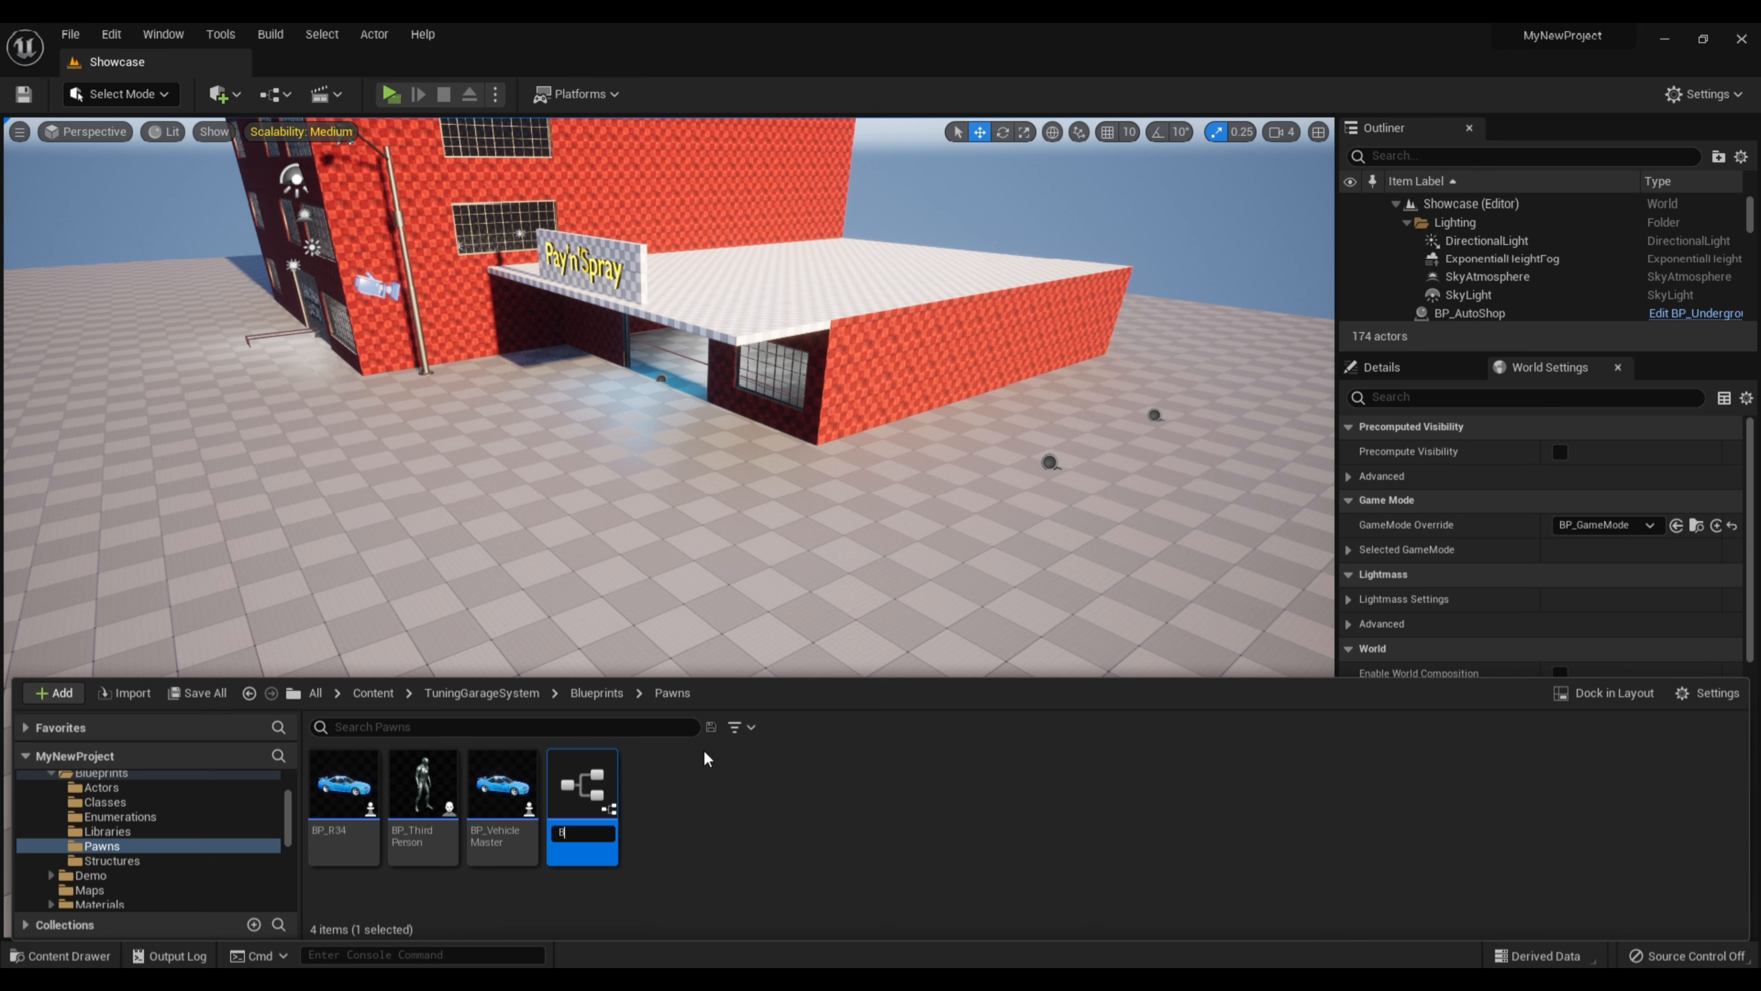
key(Return)
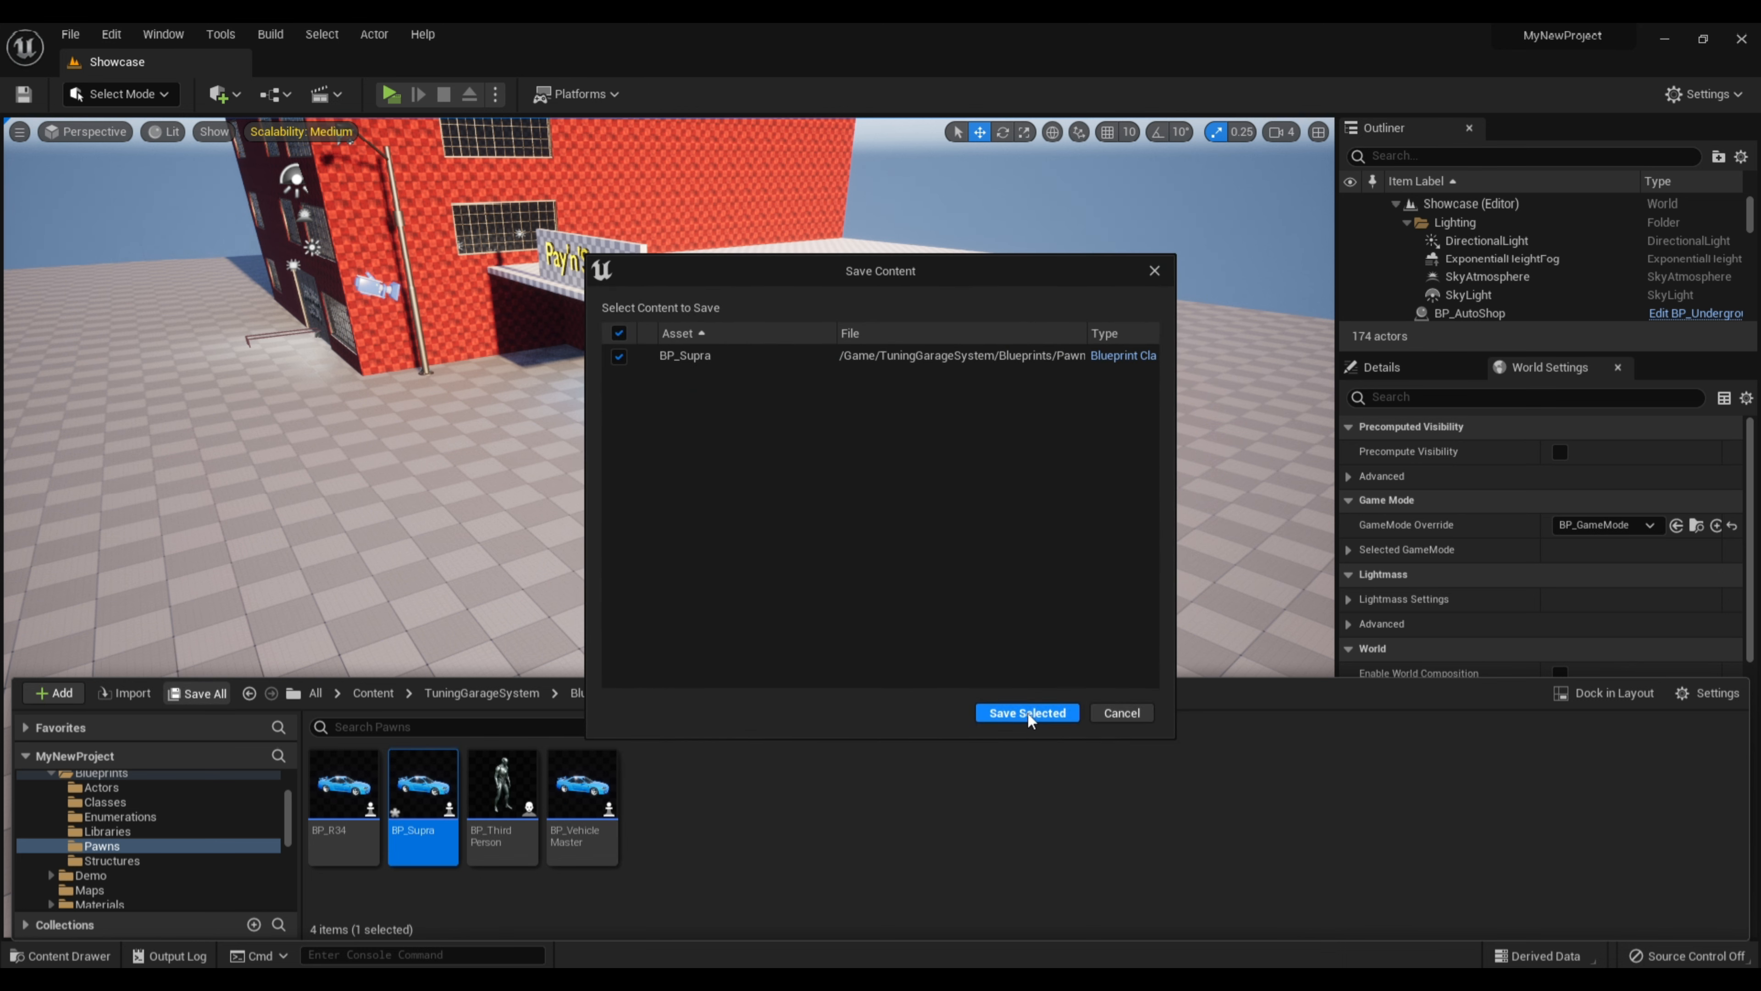
click(1028, 717)
Open BP_Supra and set its Mesh component's skeletal mesh to SKM_Body from the Car_01 Body folder
double_click(426, 790)
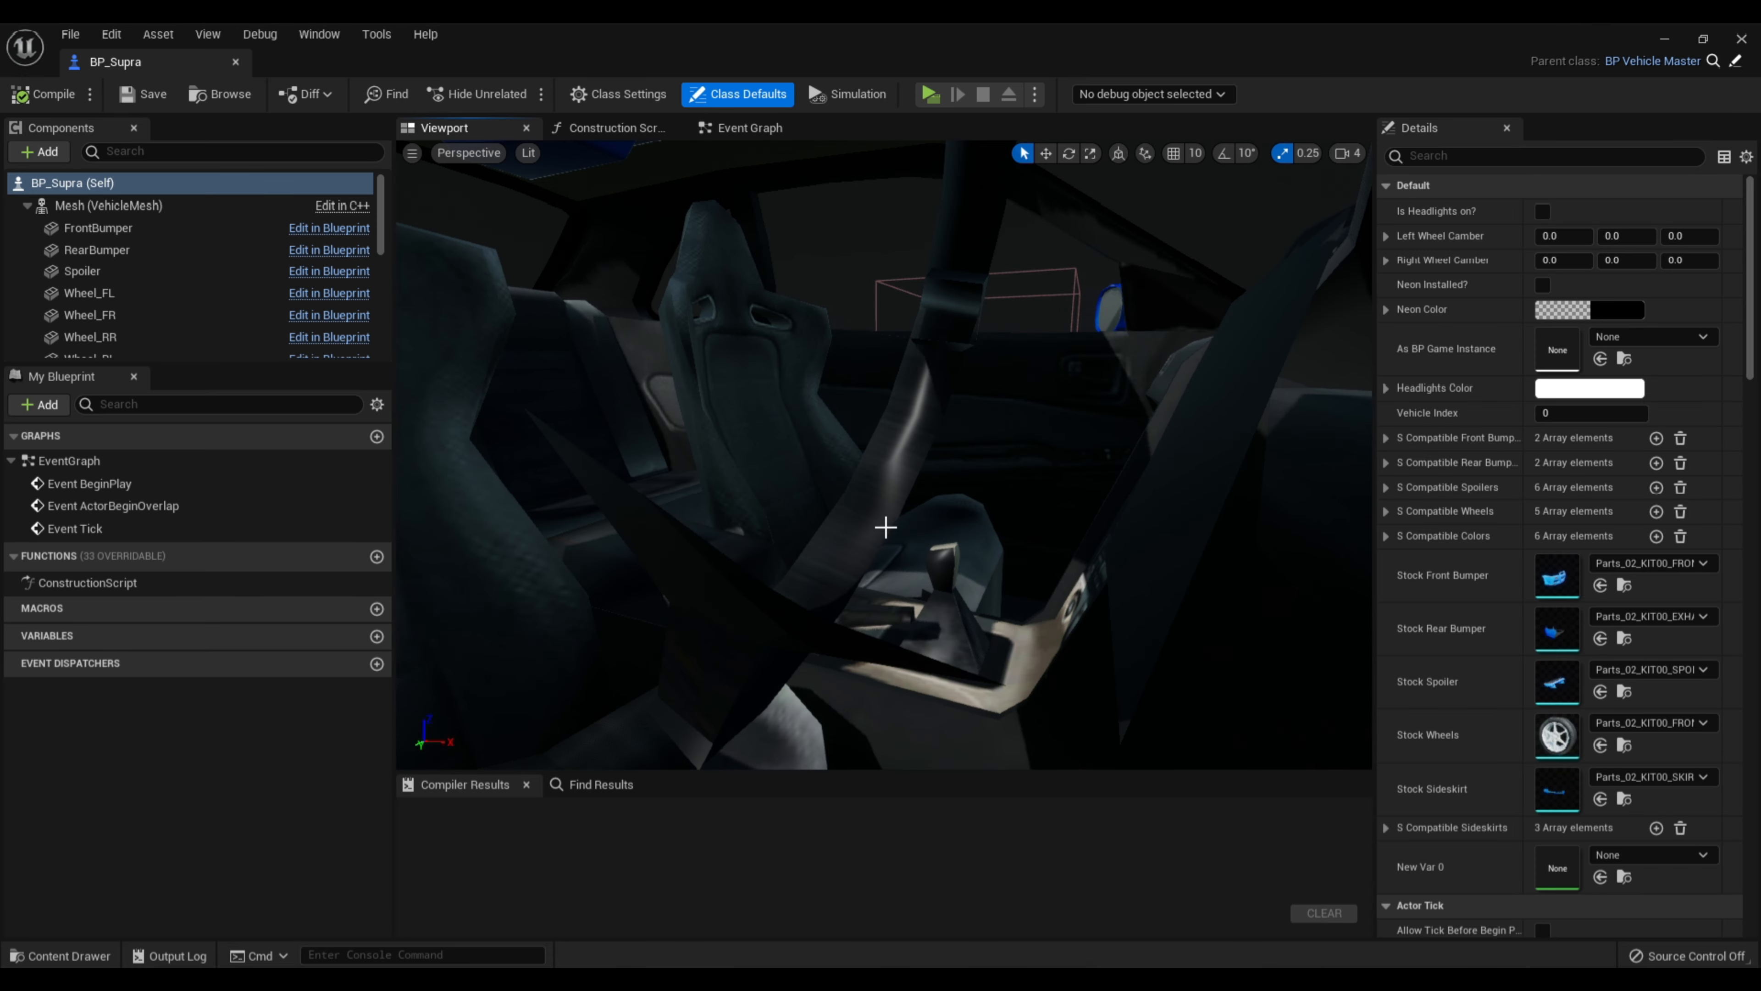
scroll(645, 285, down, 6)
mouse_move(742, 423)
right_down()
mouse_move(804, 451)
mouse_move(742, 423)
right_up()
click(742, 423)
click(1623, 606)
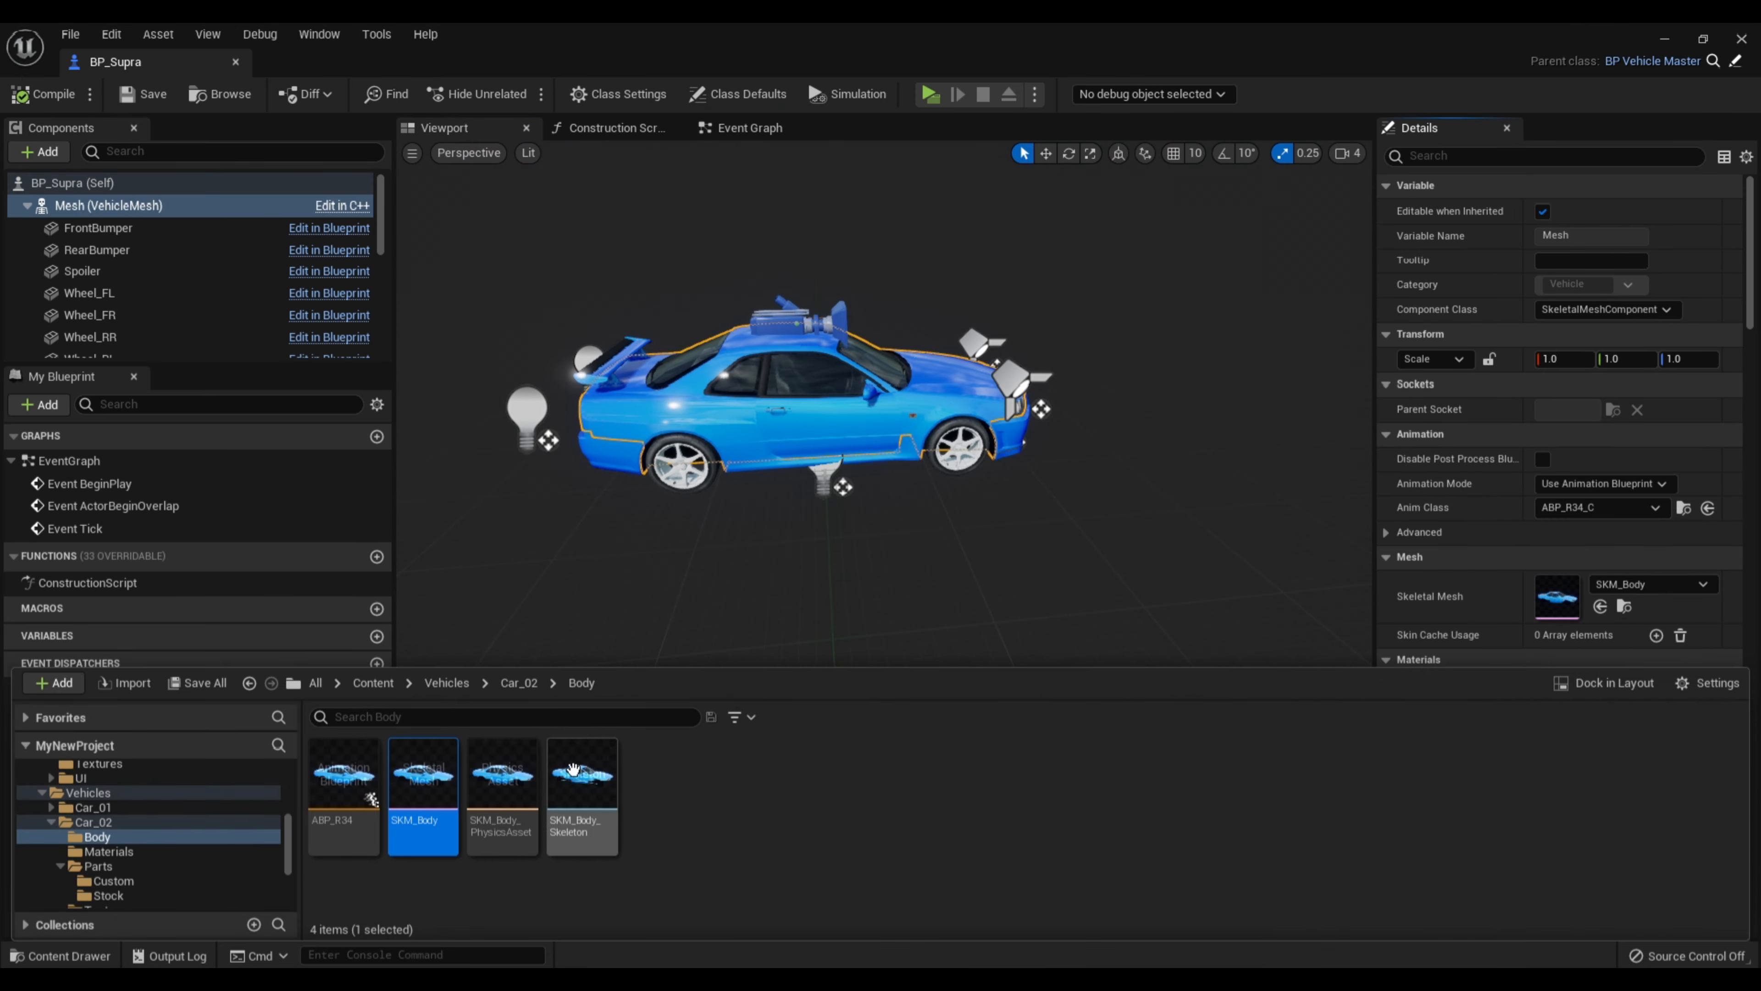
click(519, 683)
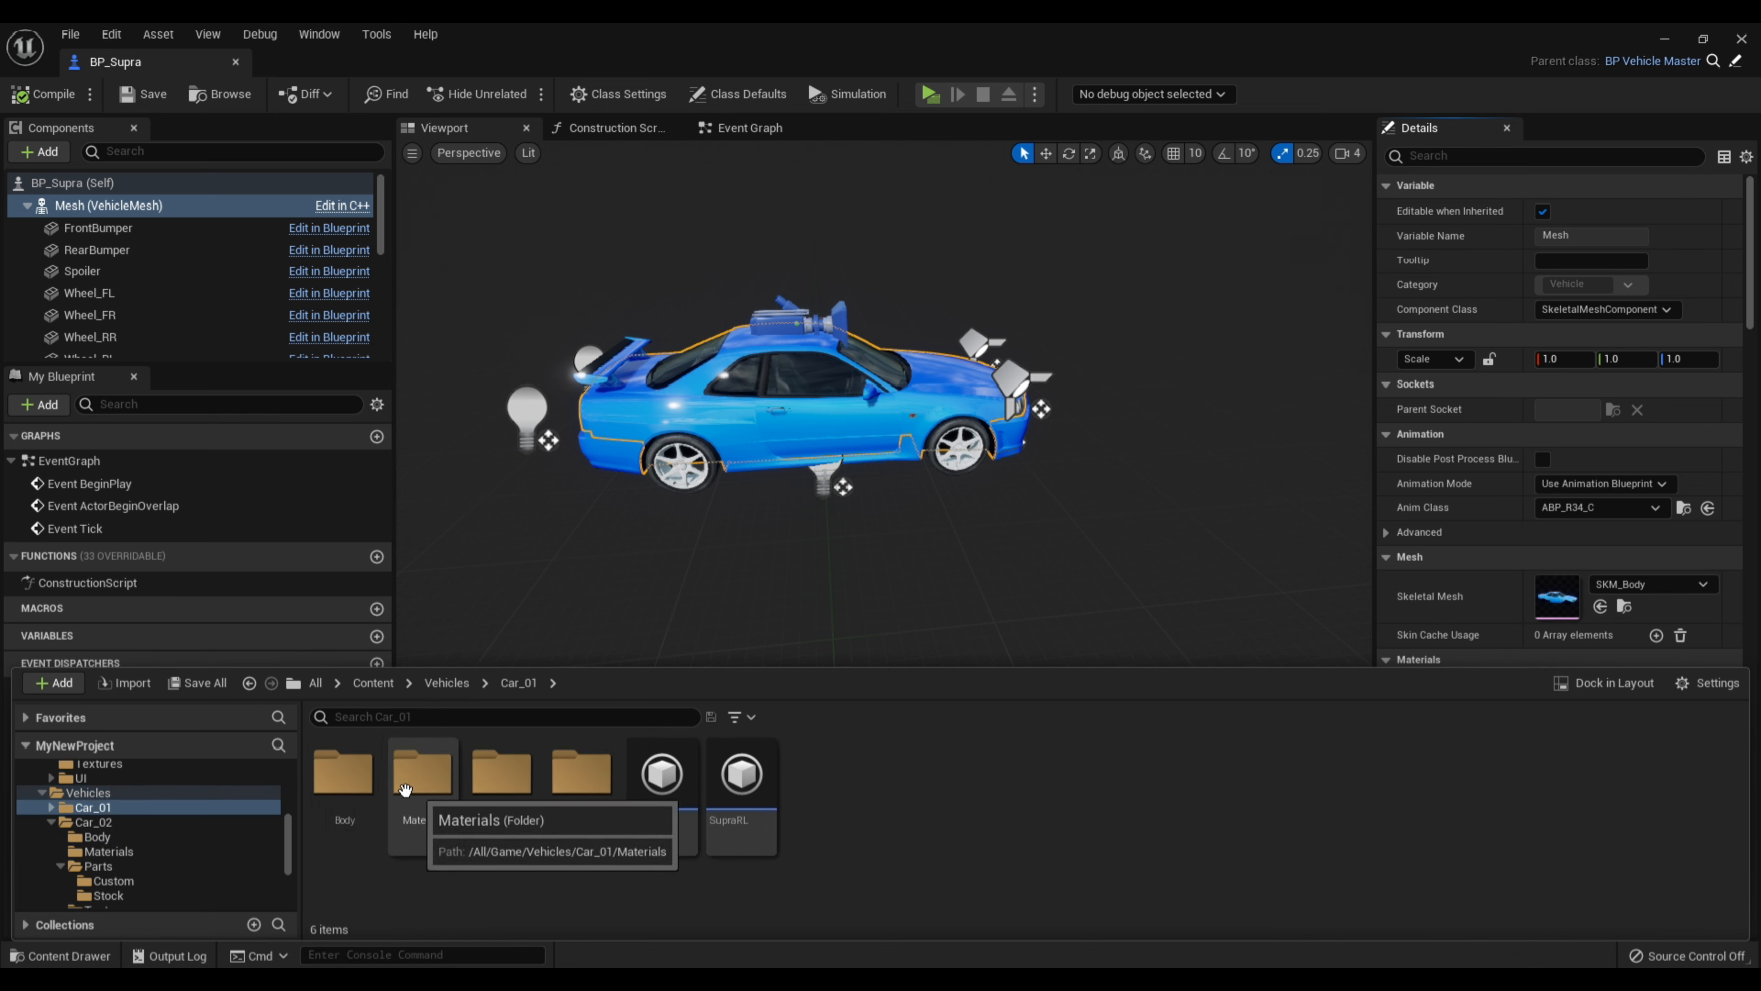
double_click(360, 789)
drag(439, 782, 1559, 600)
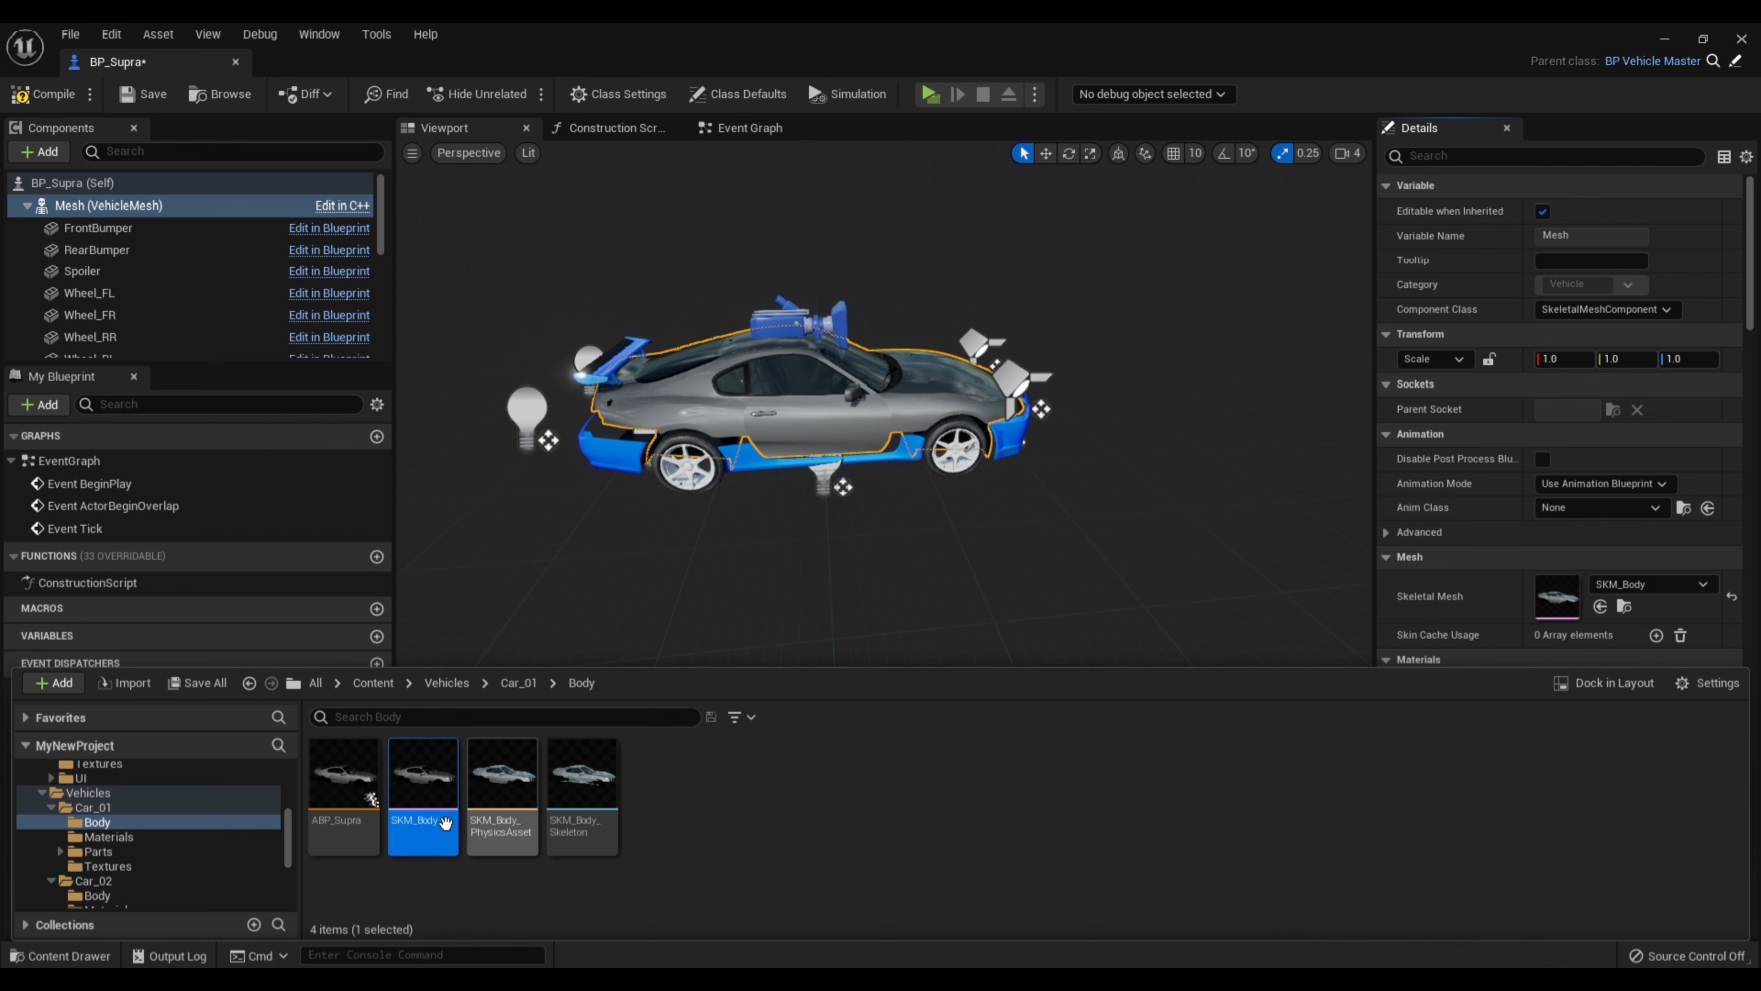
Set the Anim Class of BP_Supra's Mesh component to ABP_Supra
click(344, 777)
drag(344, 777, 1617, 501)
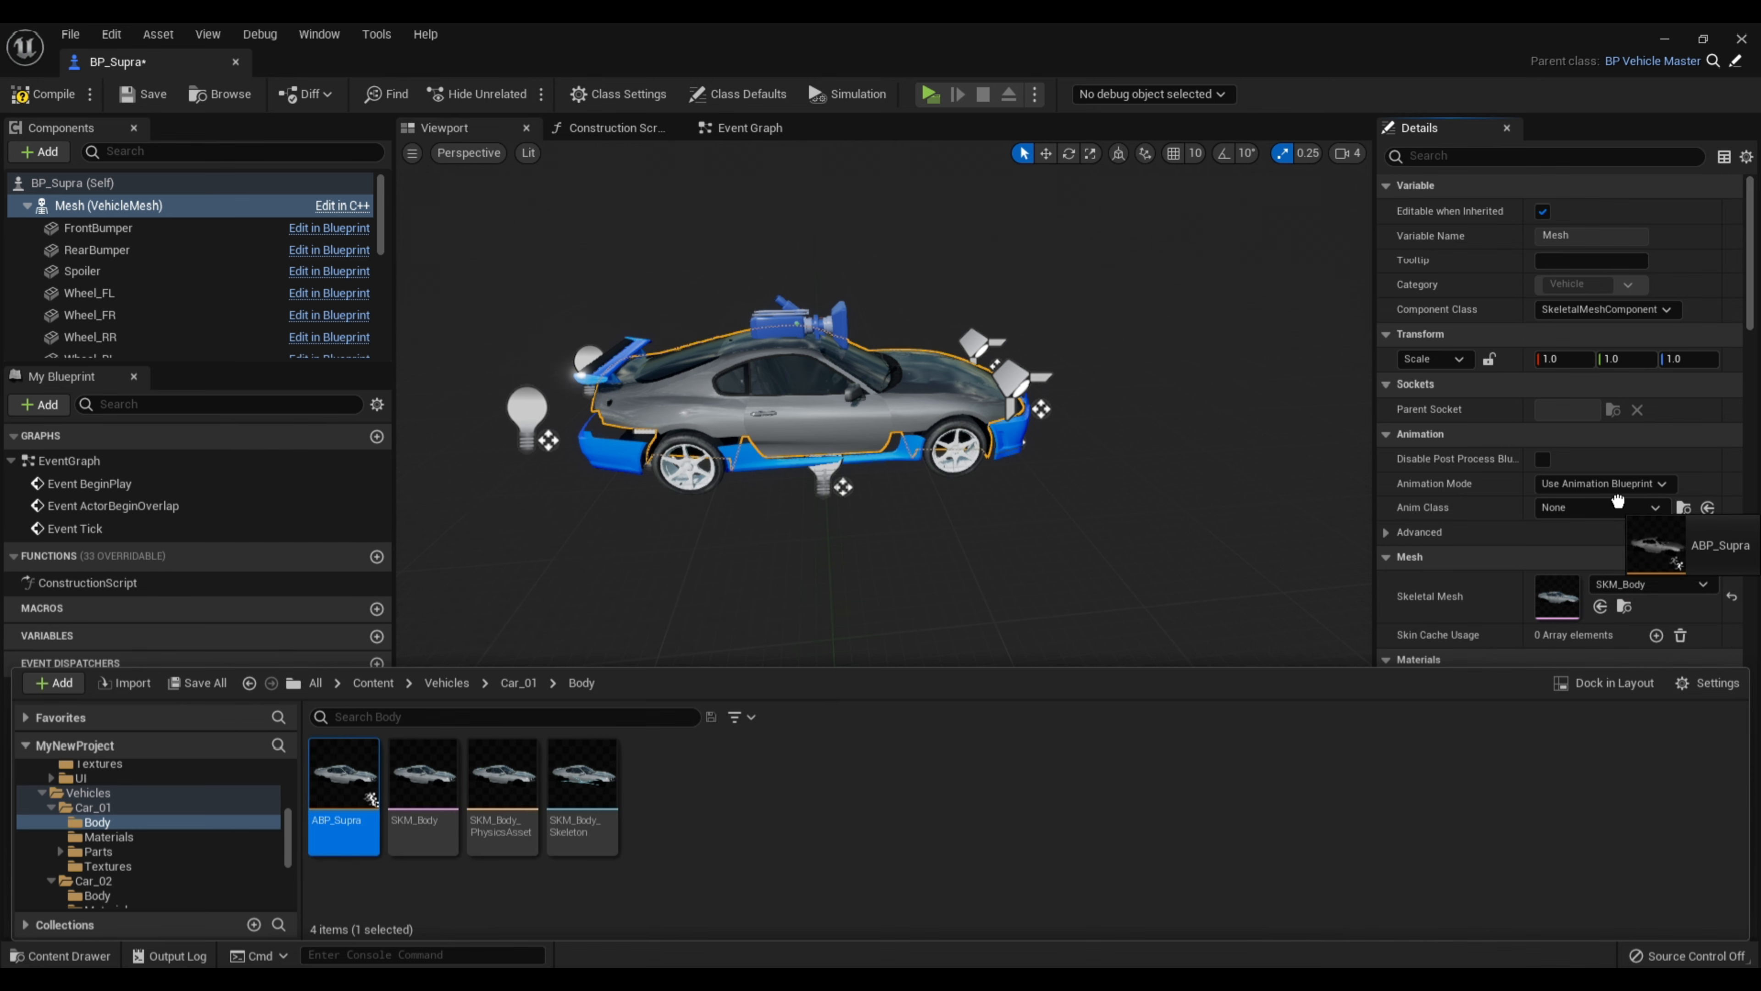
click(1596, 509)
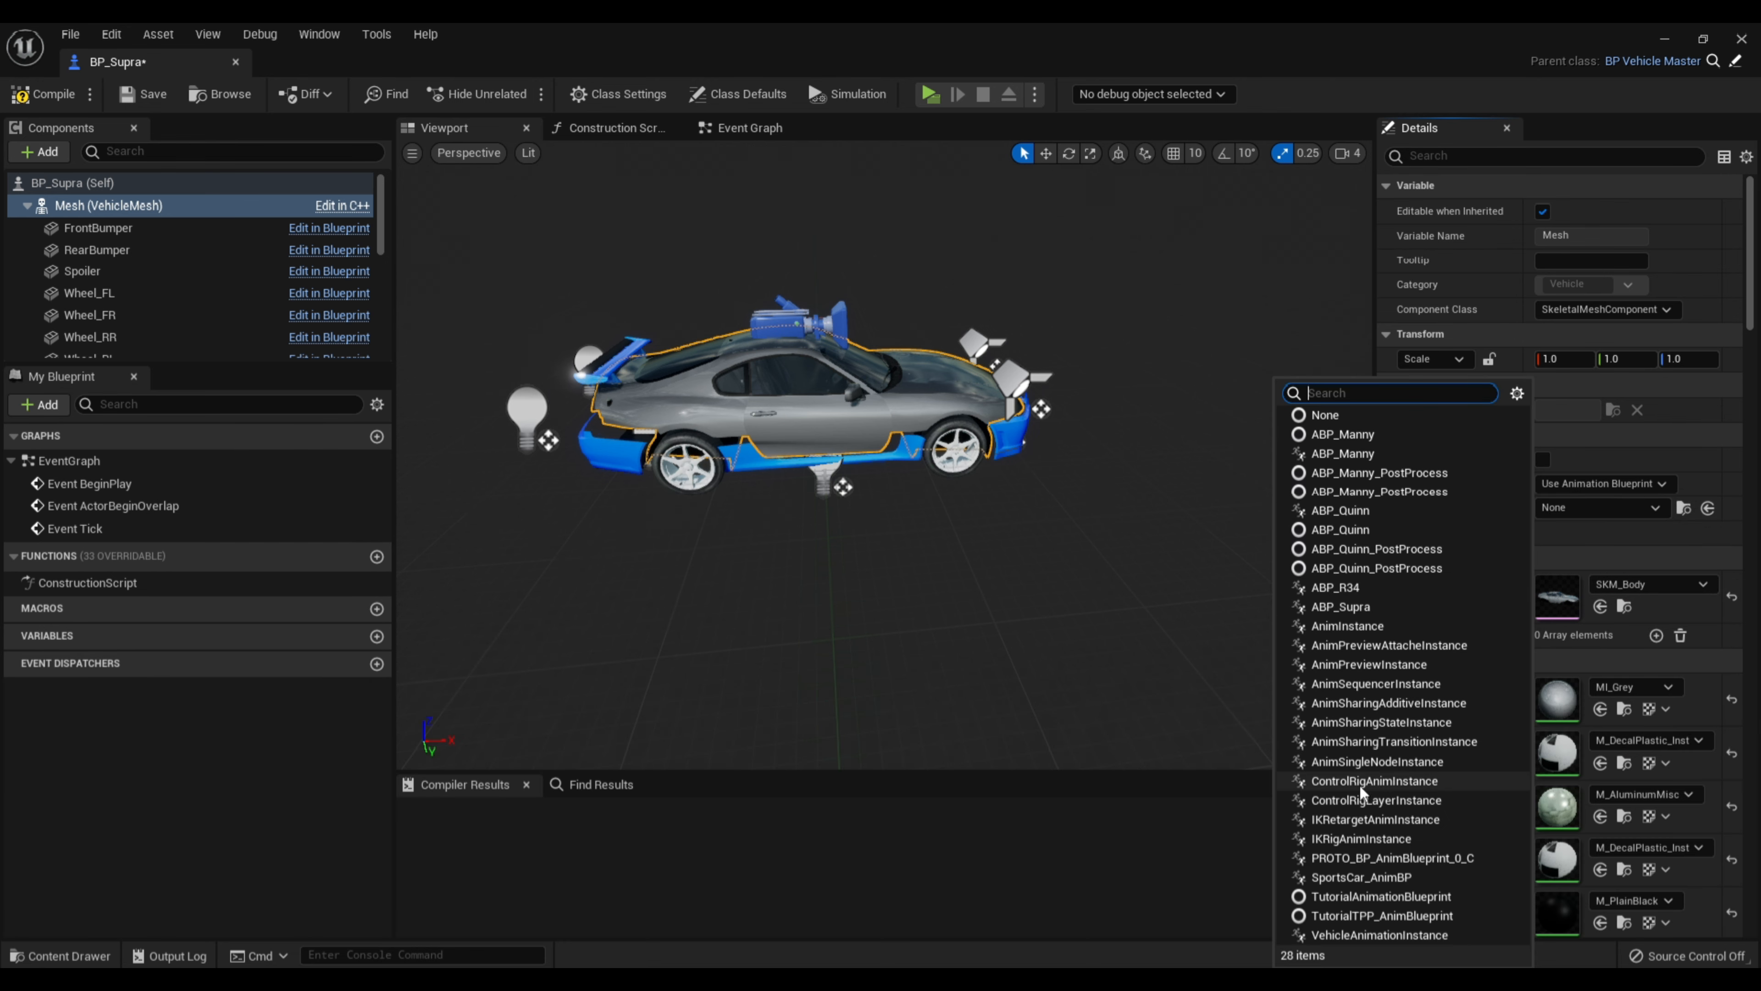
click(1348, 608)
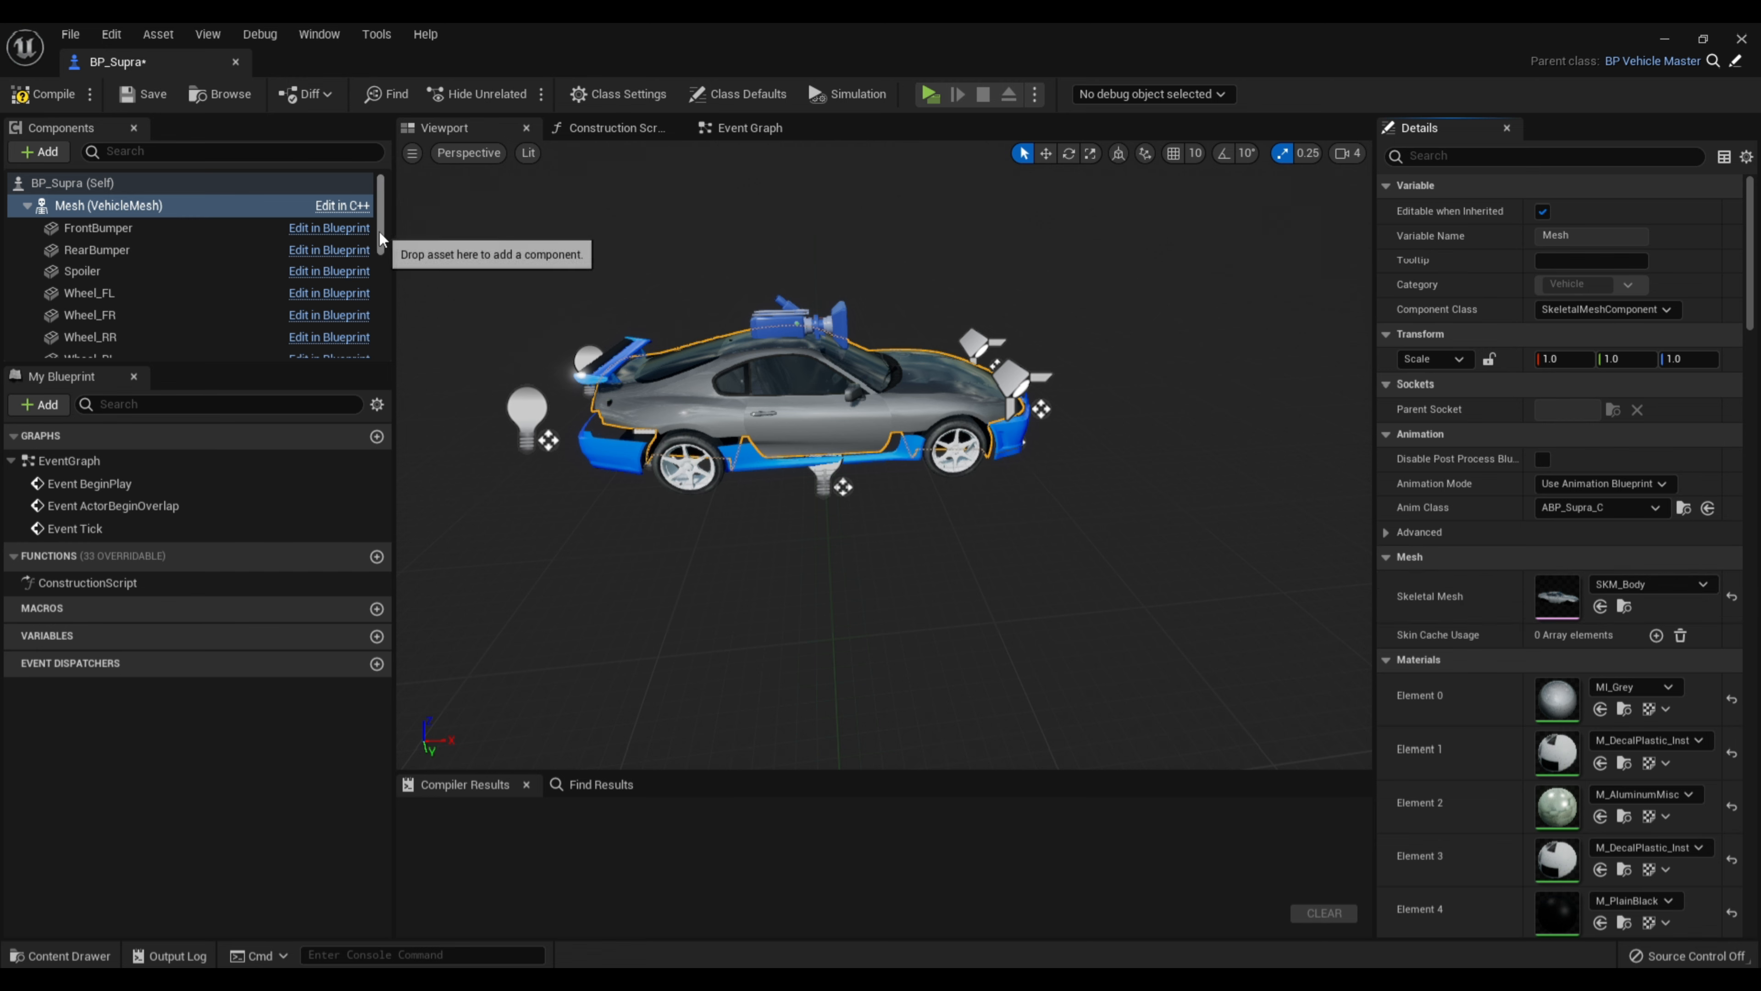
Set the Vehicle Movement Component's wheel classes to SupraFL for the FL and FR bones and SupraRL for the RL and RR bones
scroll(366, 287, down, 5)
click(352, 344)
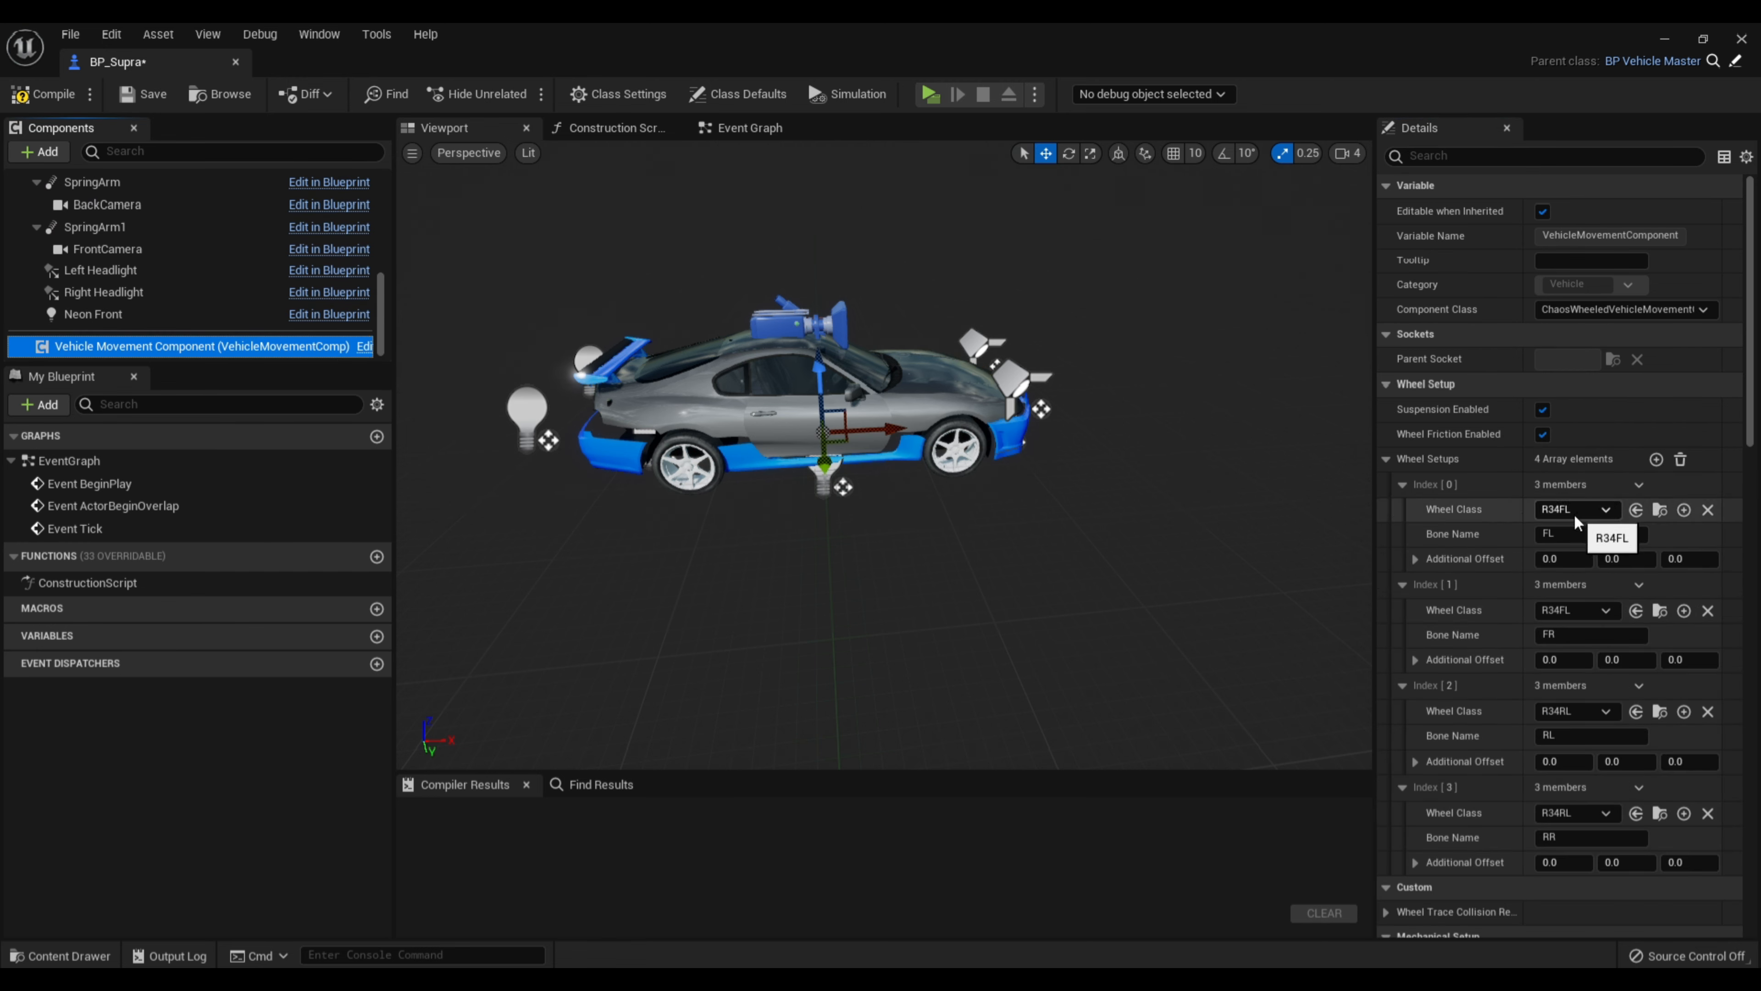
click(1588, 511)
click(1568, 670)
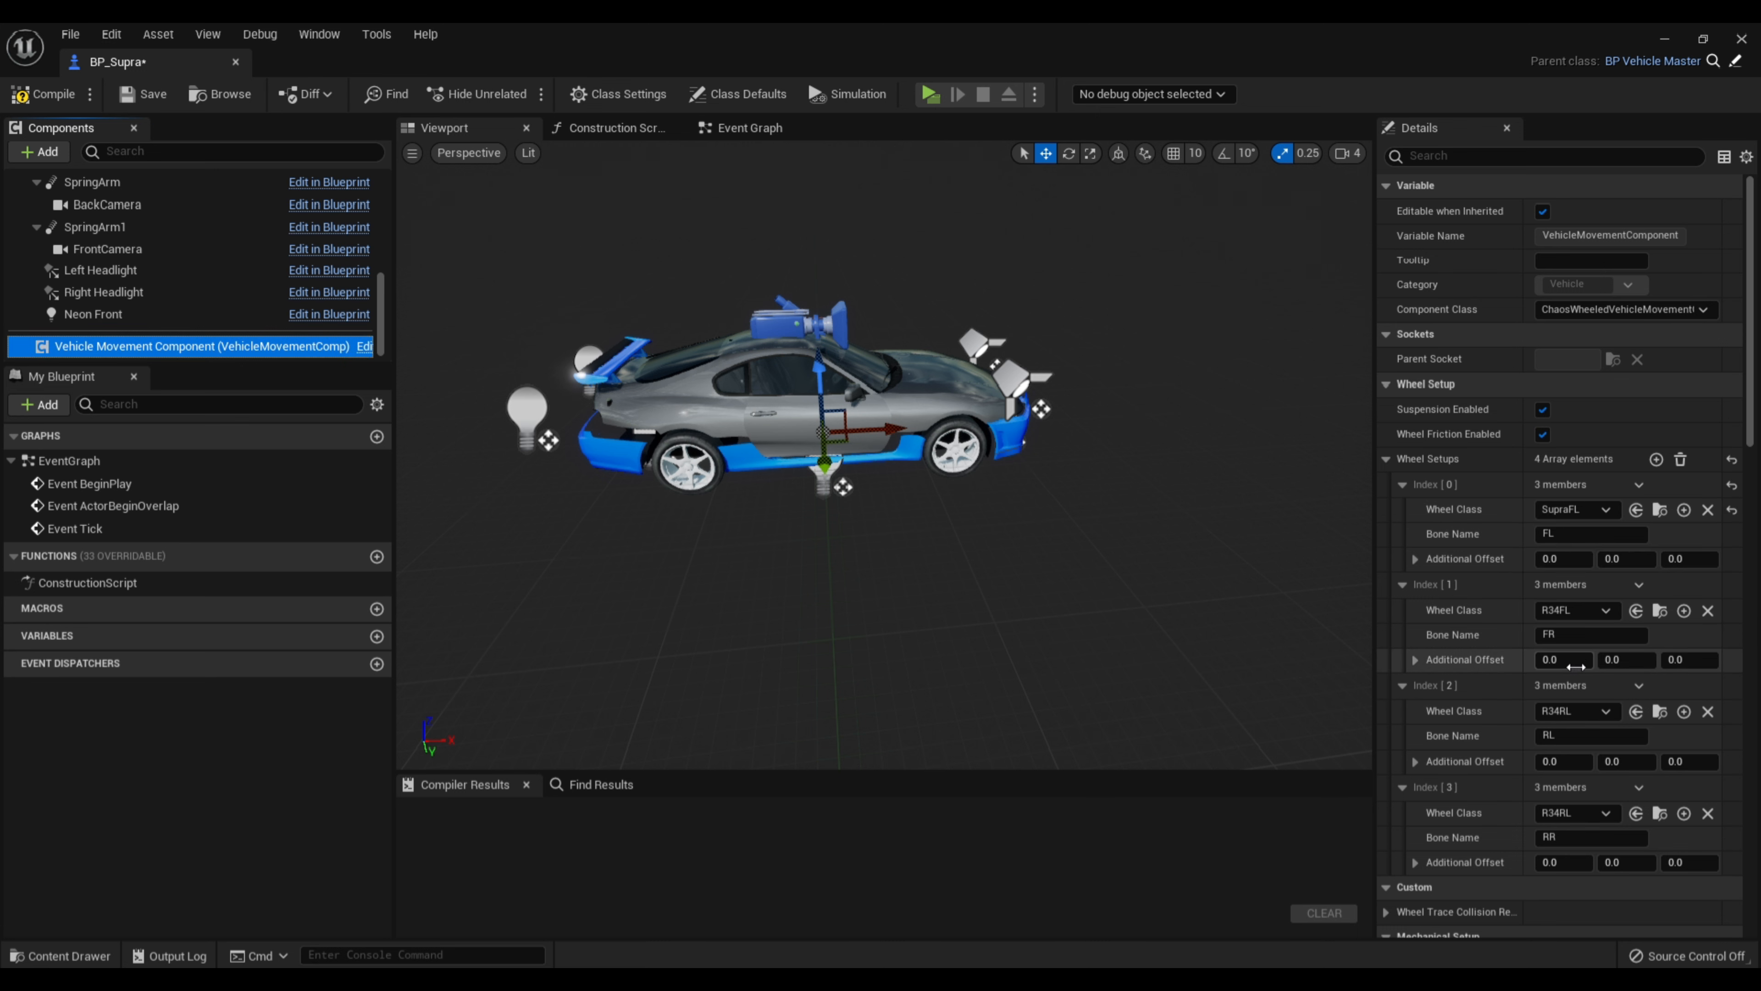
click(1575, 609)
click(1569, 771)
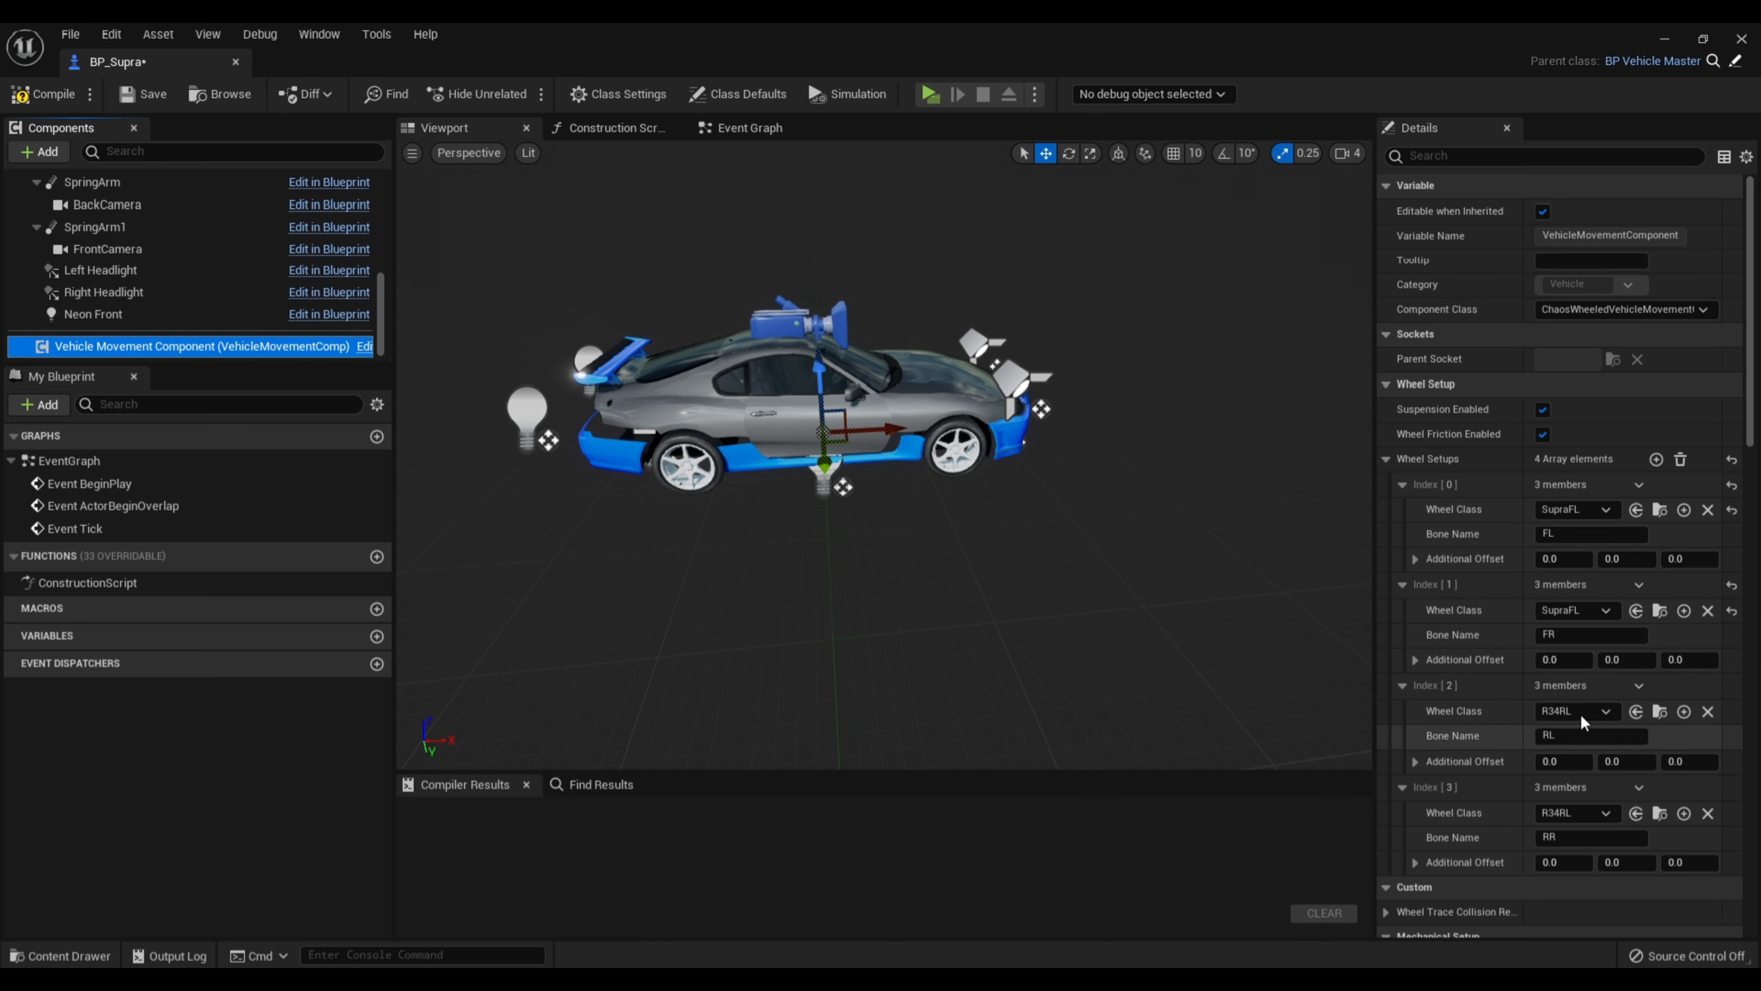
click(1580, 711)
click(1569, 891)
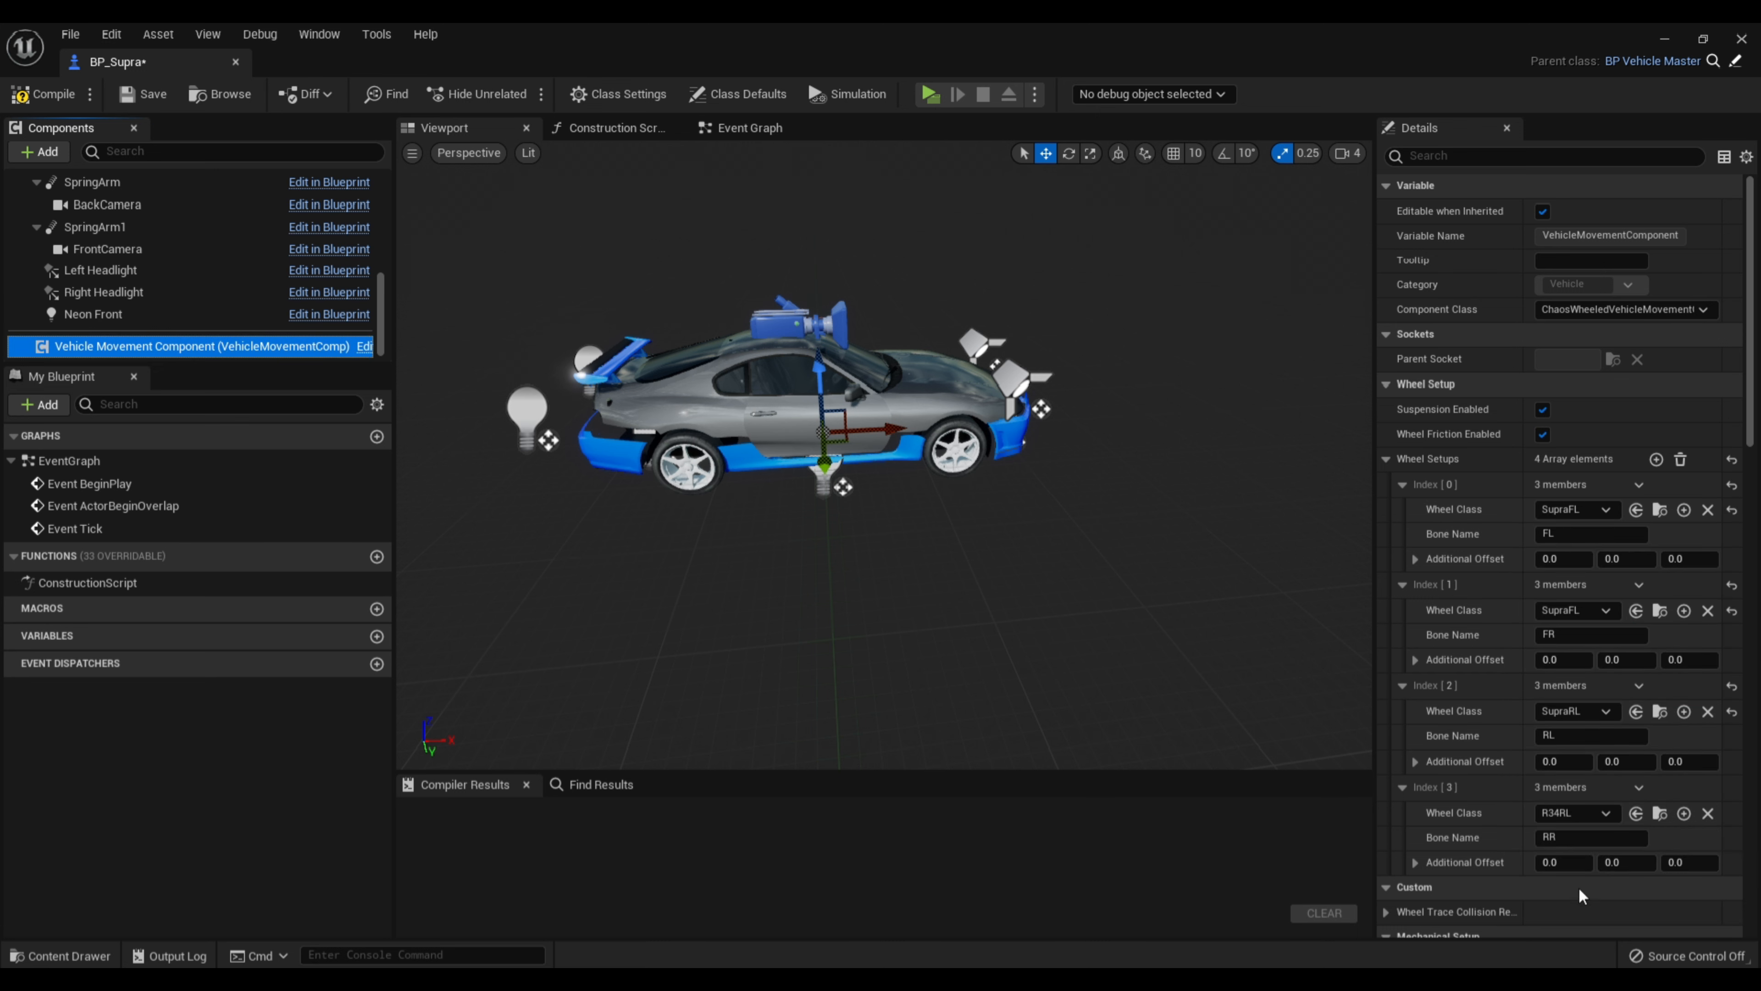
click(1581, 813)
click(1580, 770)
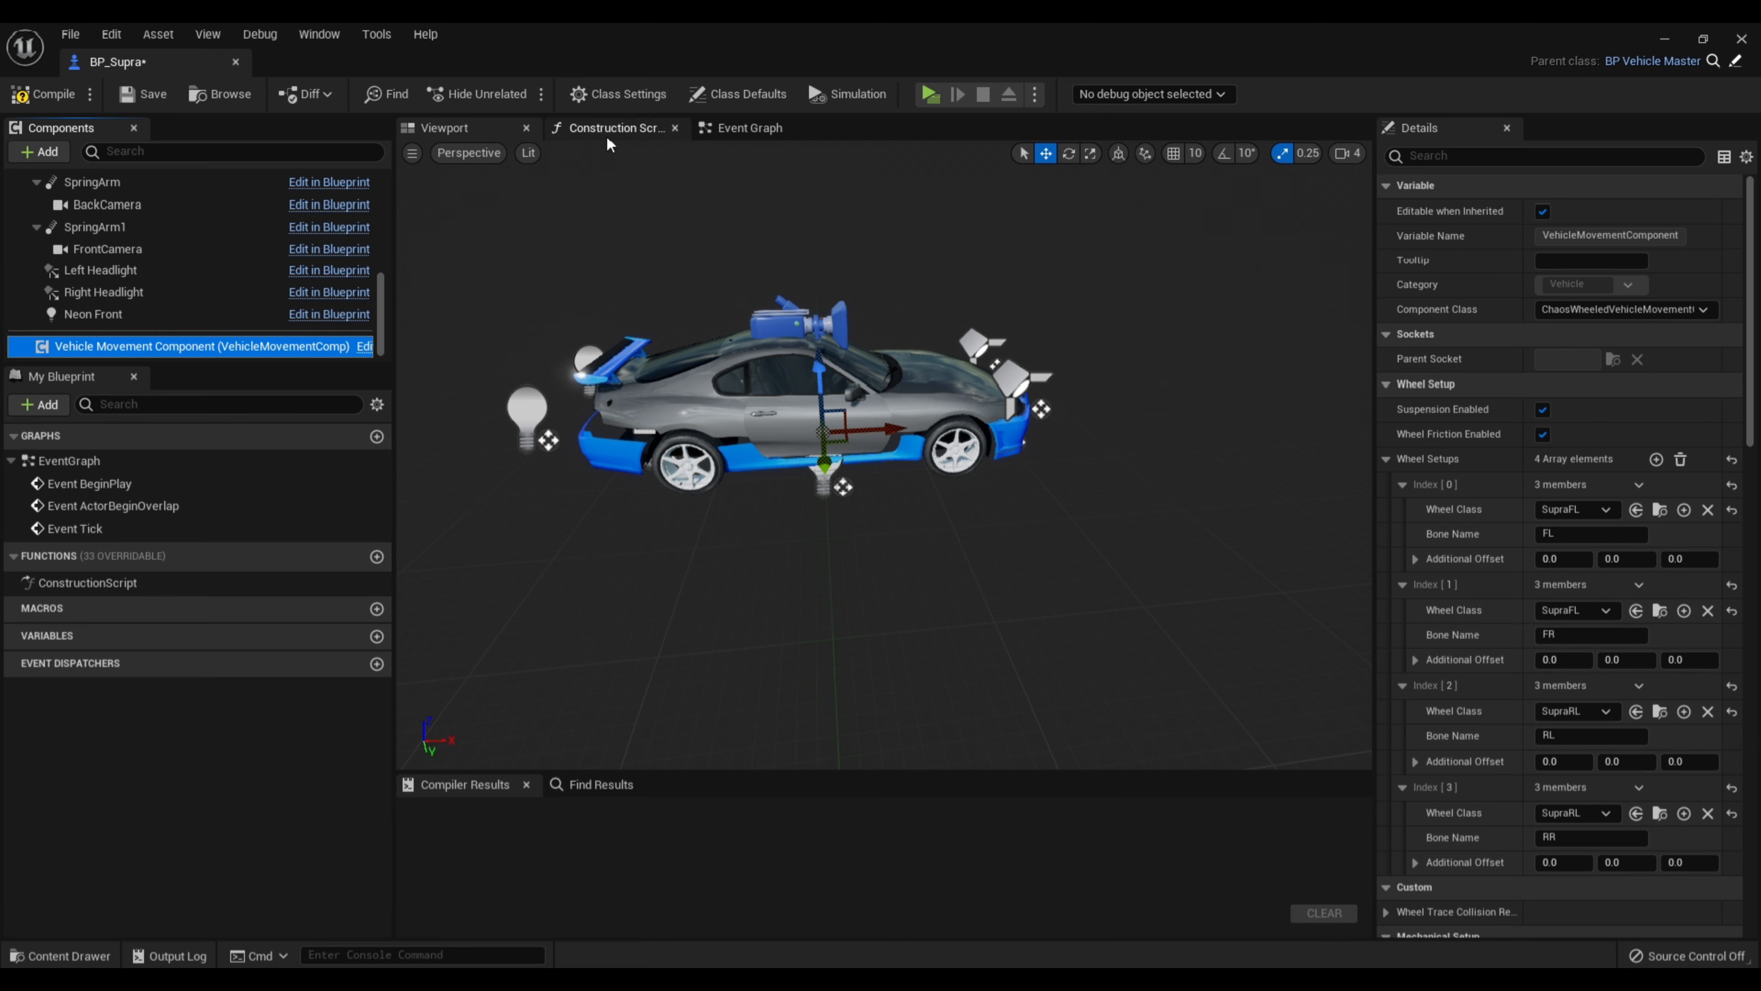
Assign Parts_KIT00_FRONT_BUMPER_A from the Car_01 Stock parts folder as the FrontBumper component's static mesh
scroll(81, 203, up, 3)
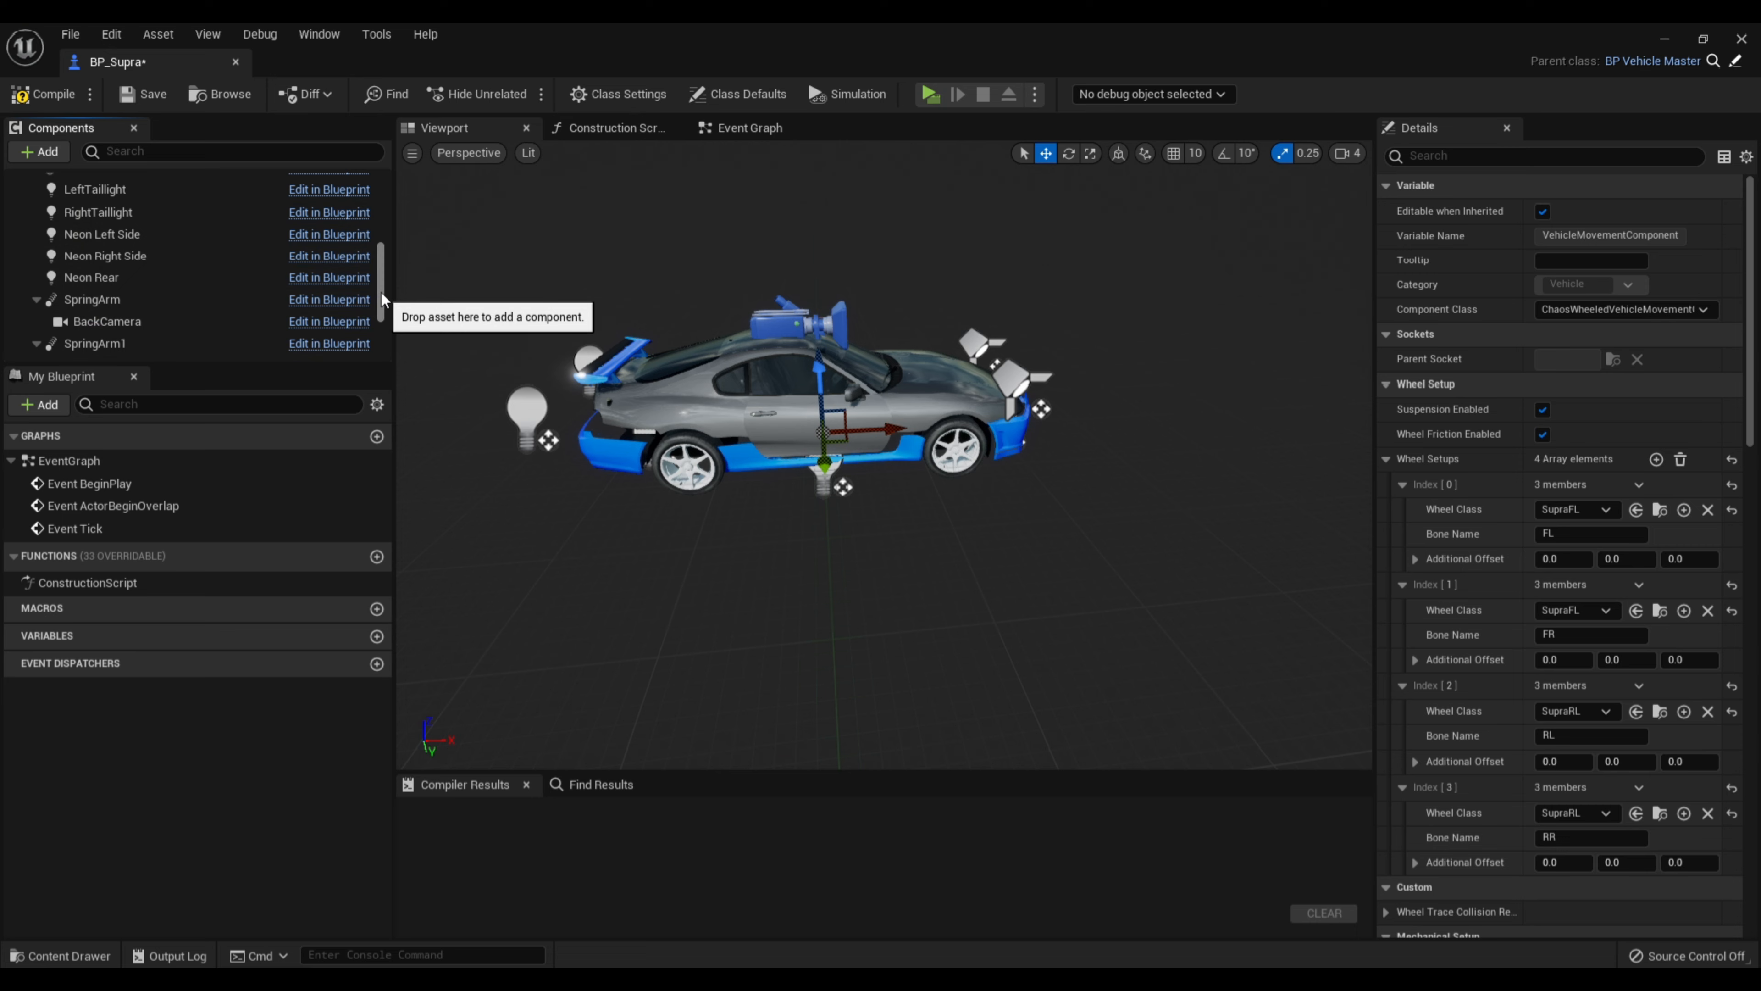
drag(383, 300, 381, 215)
click(97, 228)
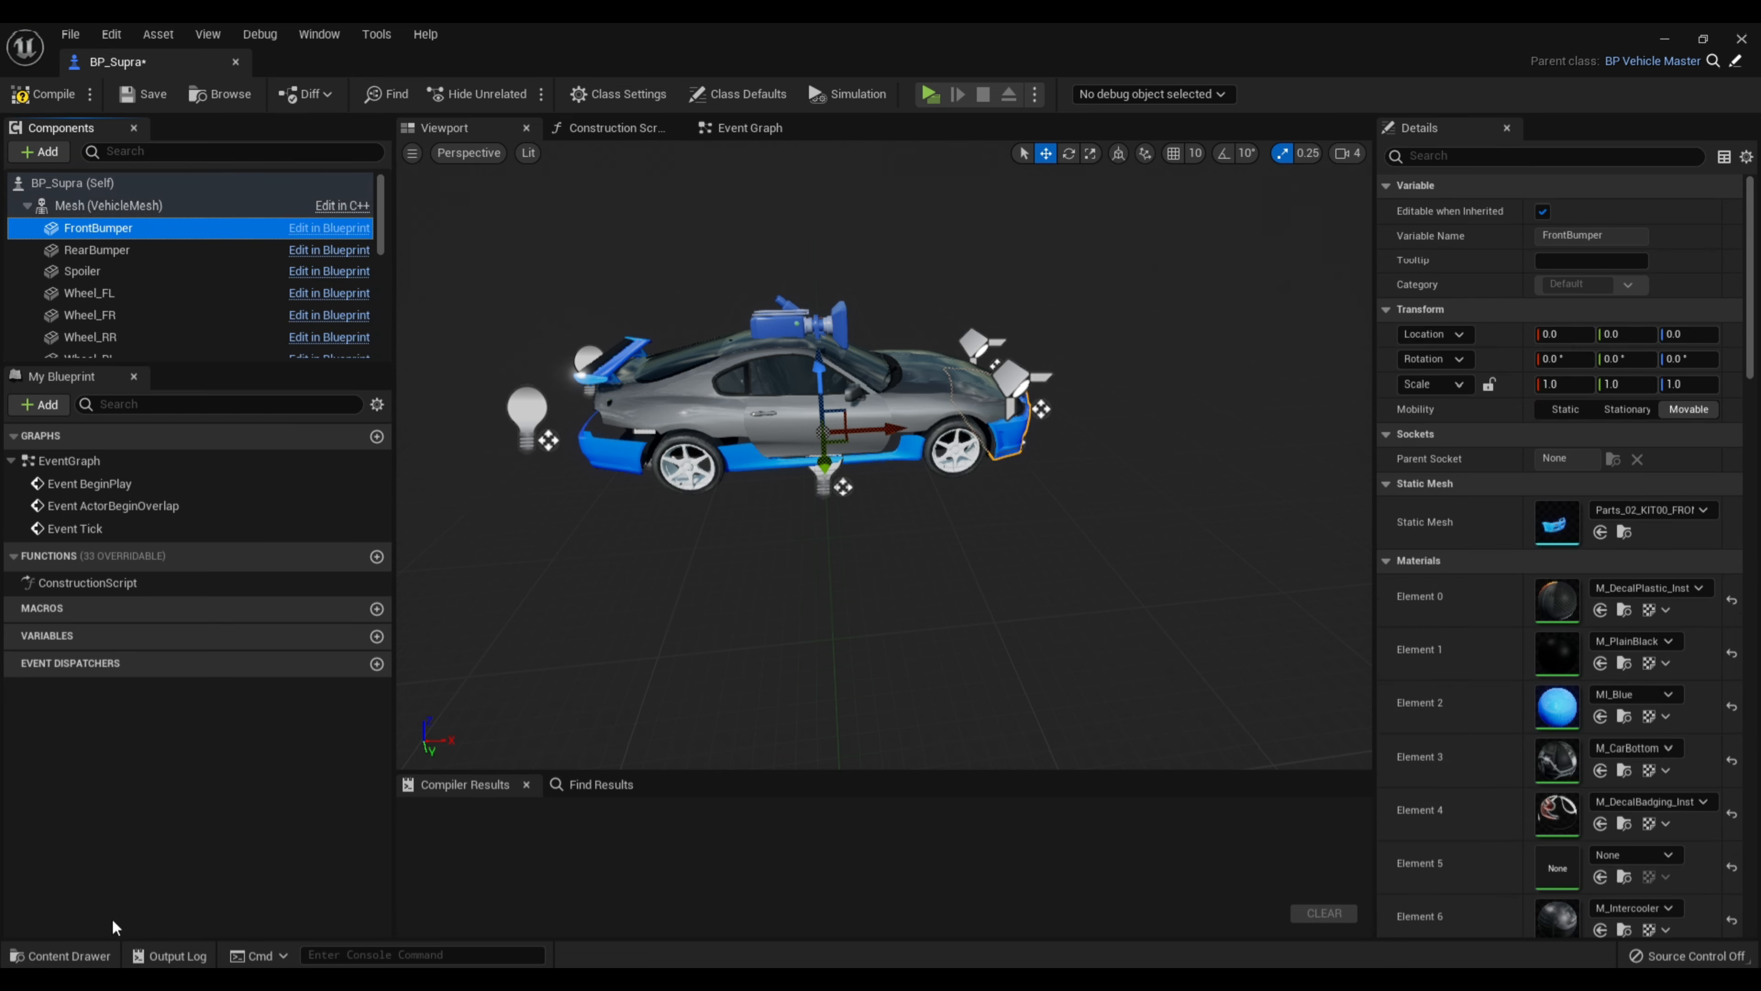
click(77, 955)
click(516, 685)
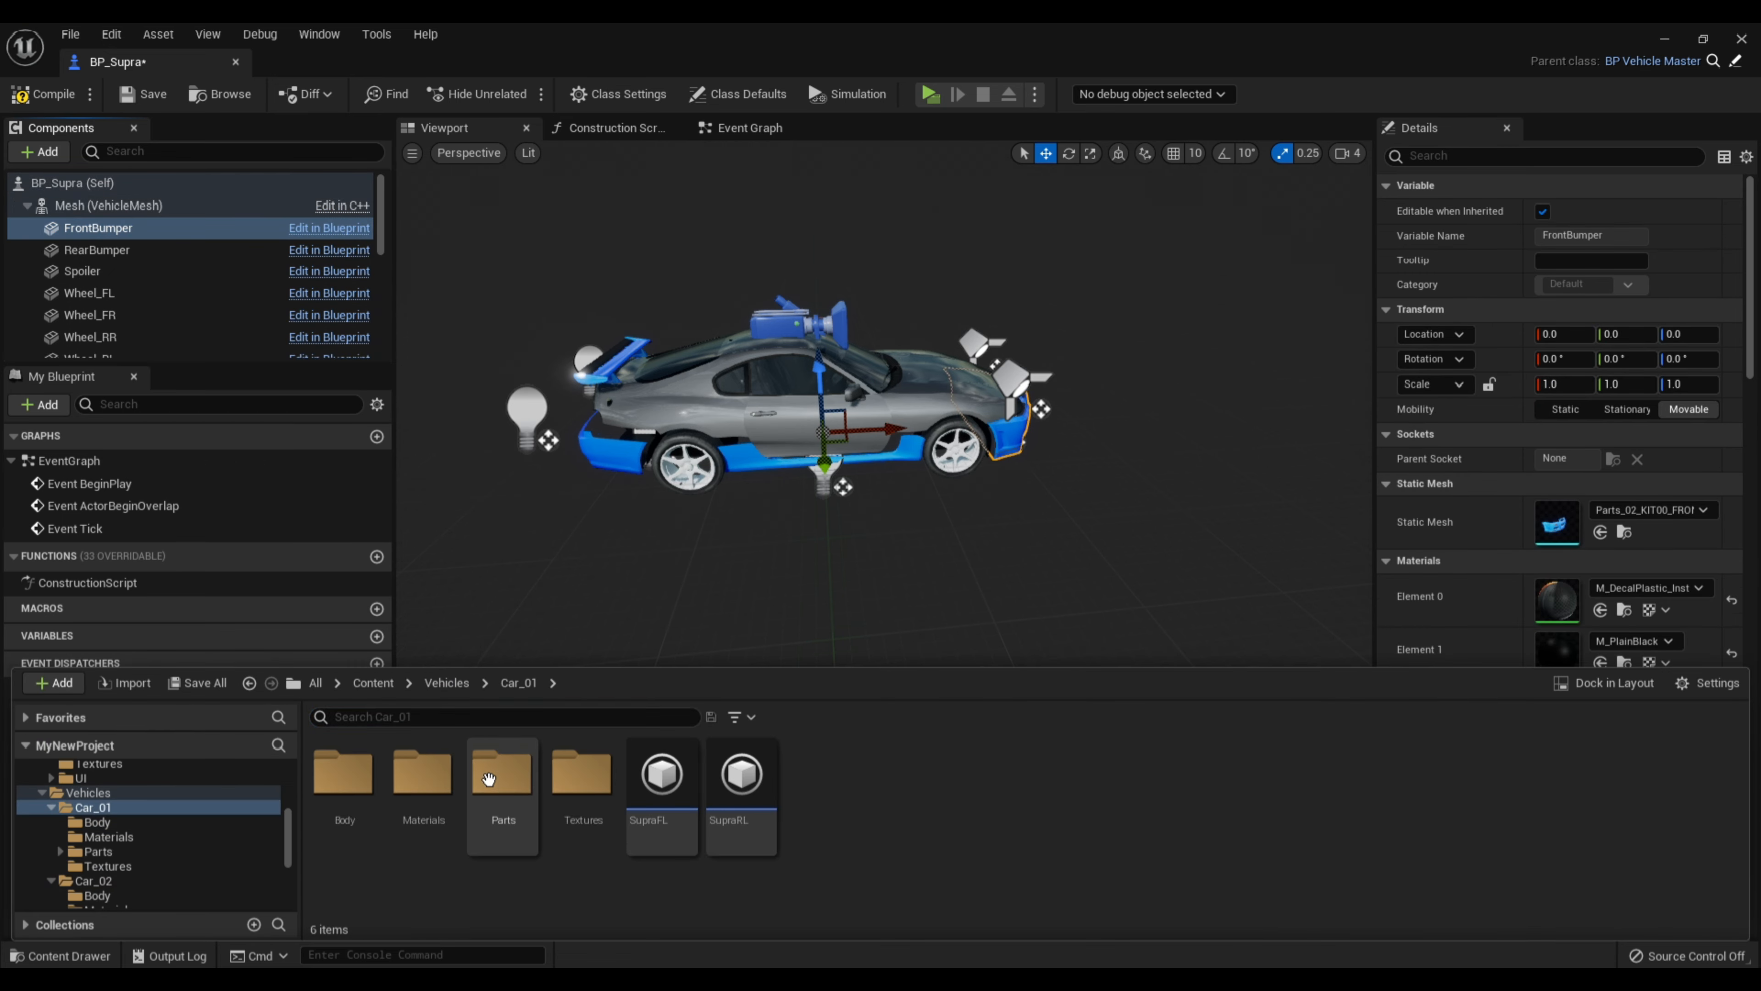
double_click(500, 774)
double_click(422, 774)
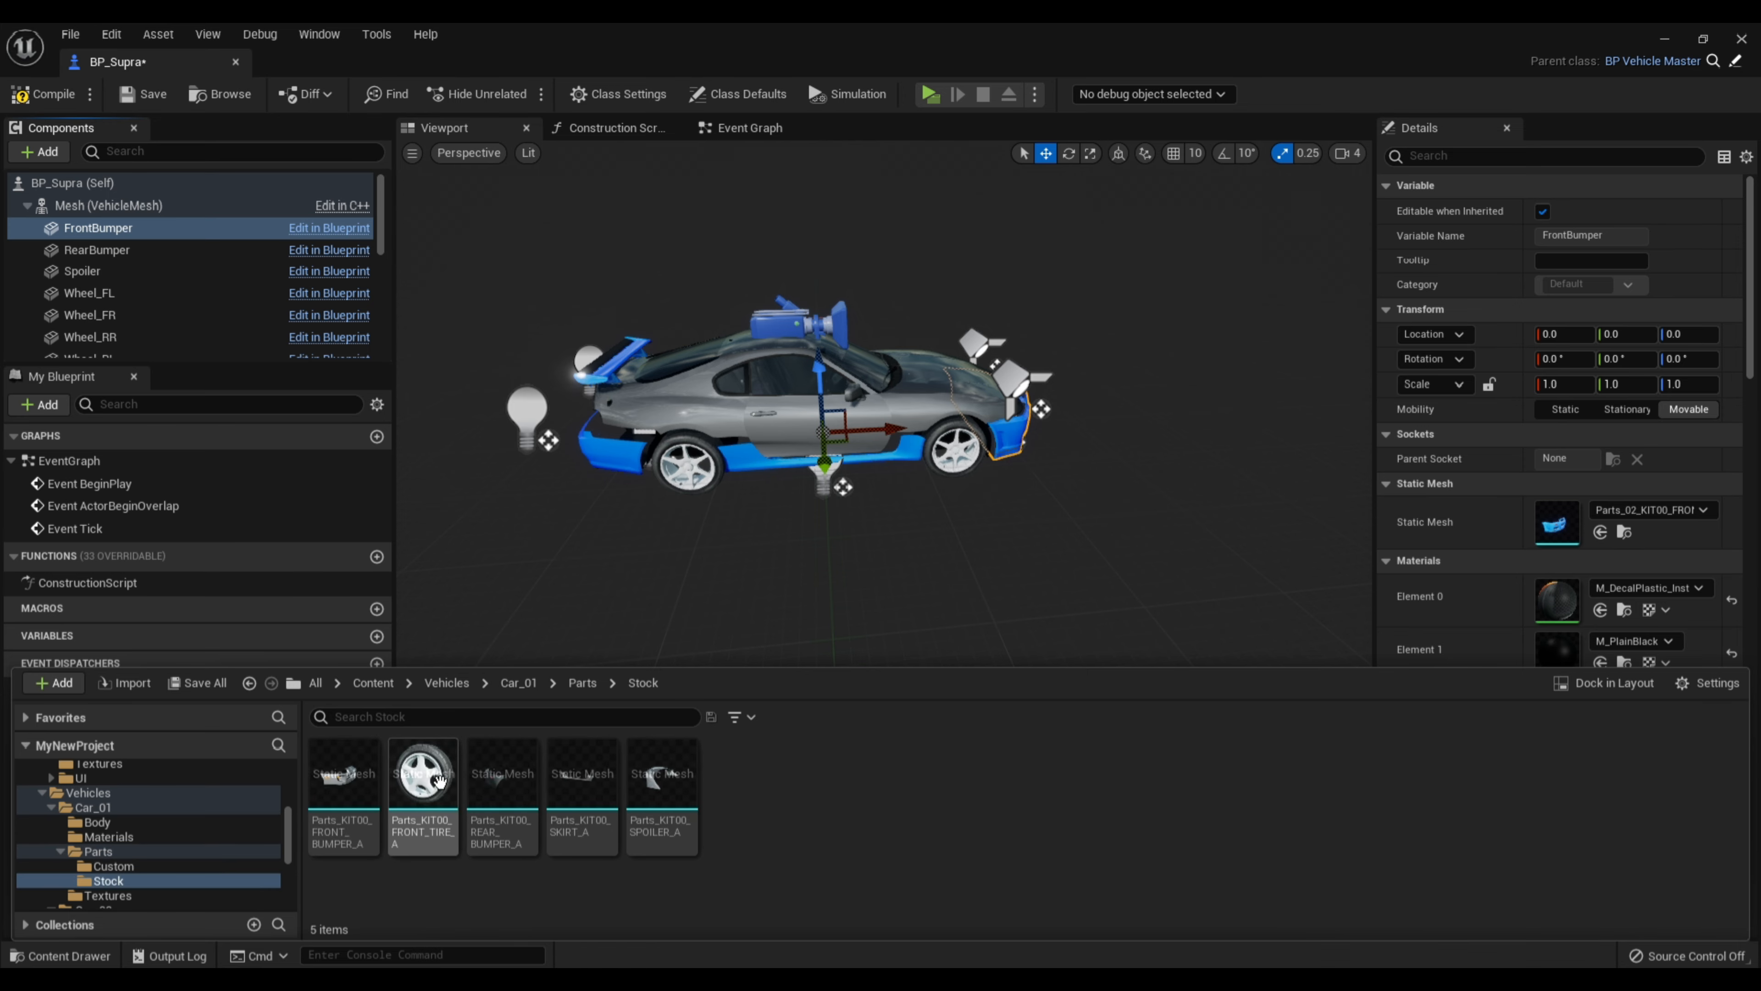
drag(343, 774, 1543, 517)
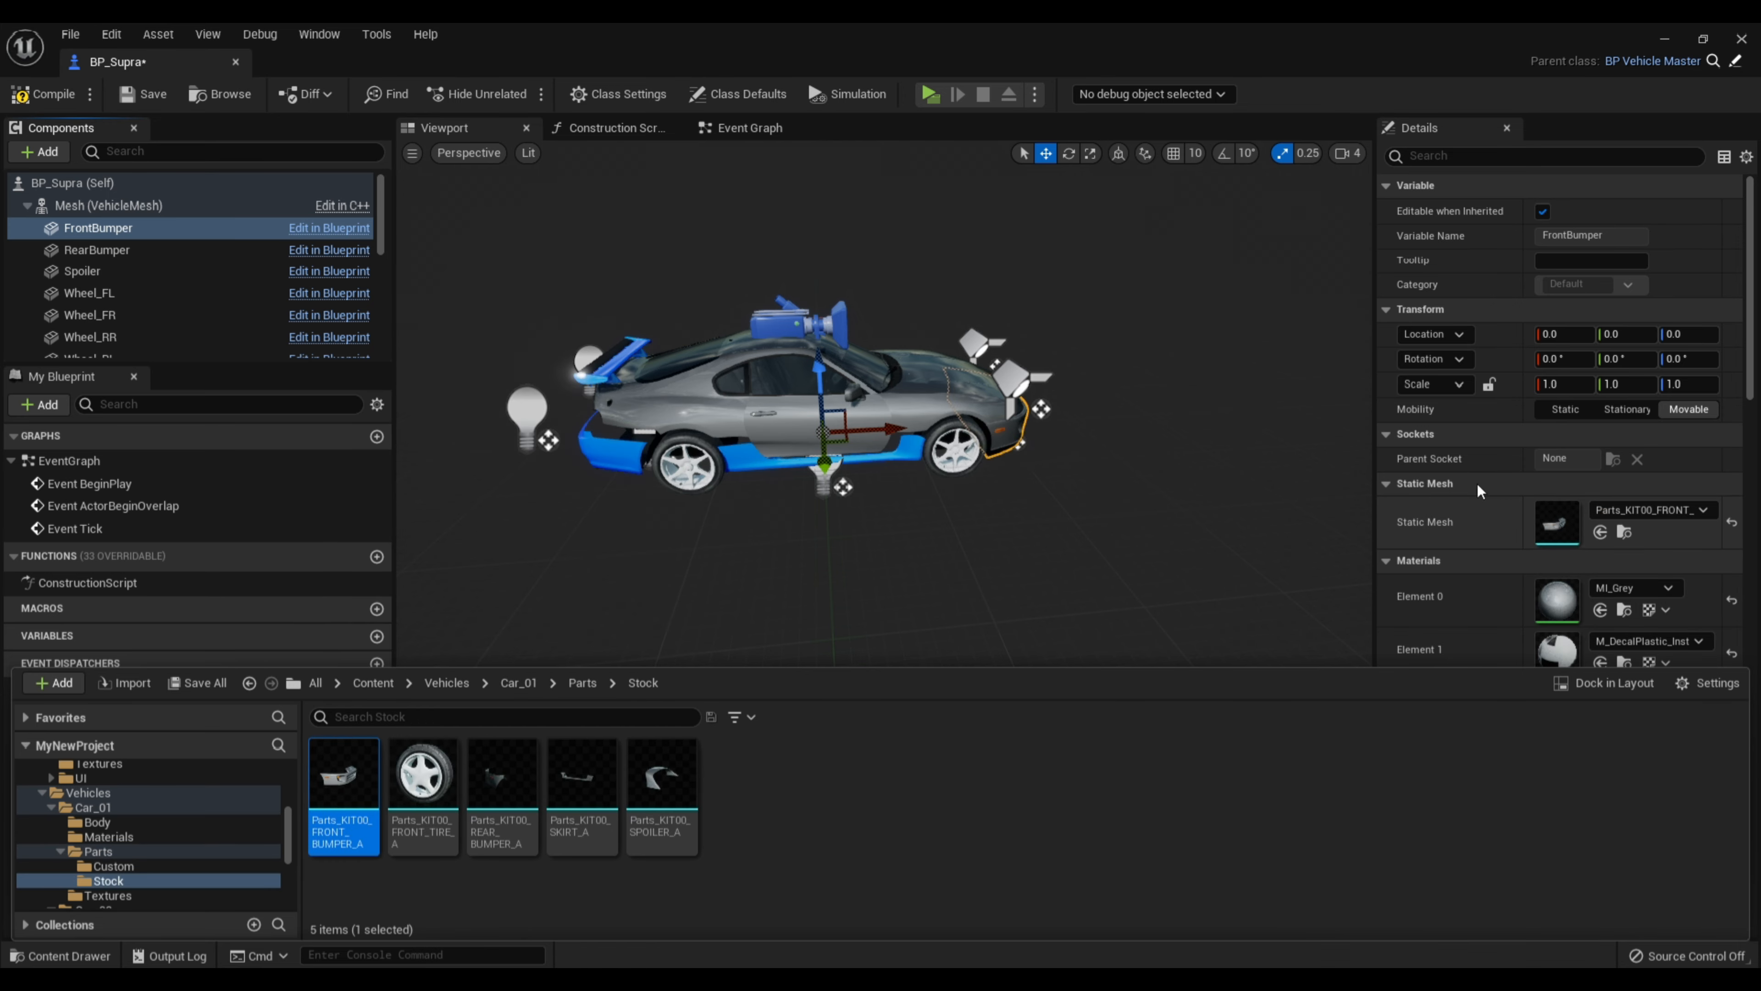
Assign the stock Parts_KIT00_REAR_BUMPER_A as the RearBumper component's static mesh
click(110, 254)
click(67, 956)
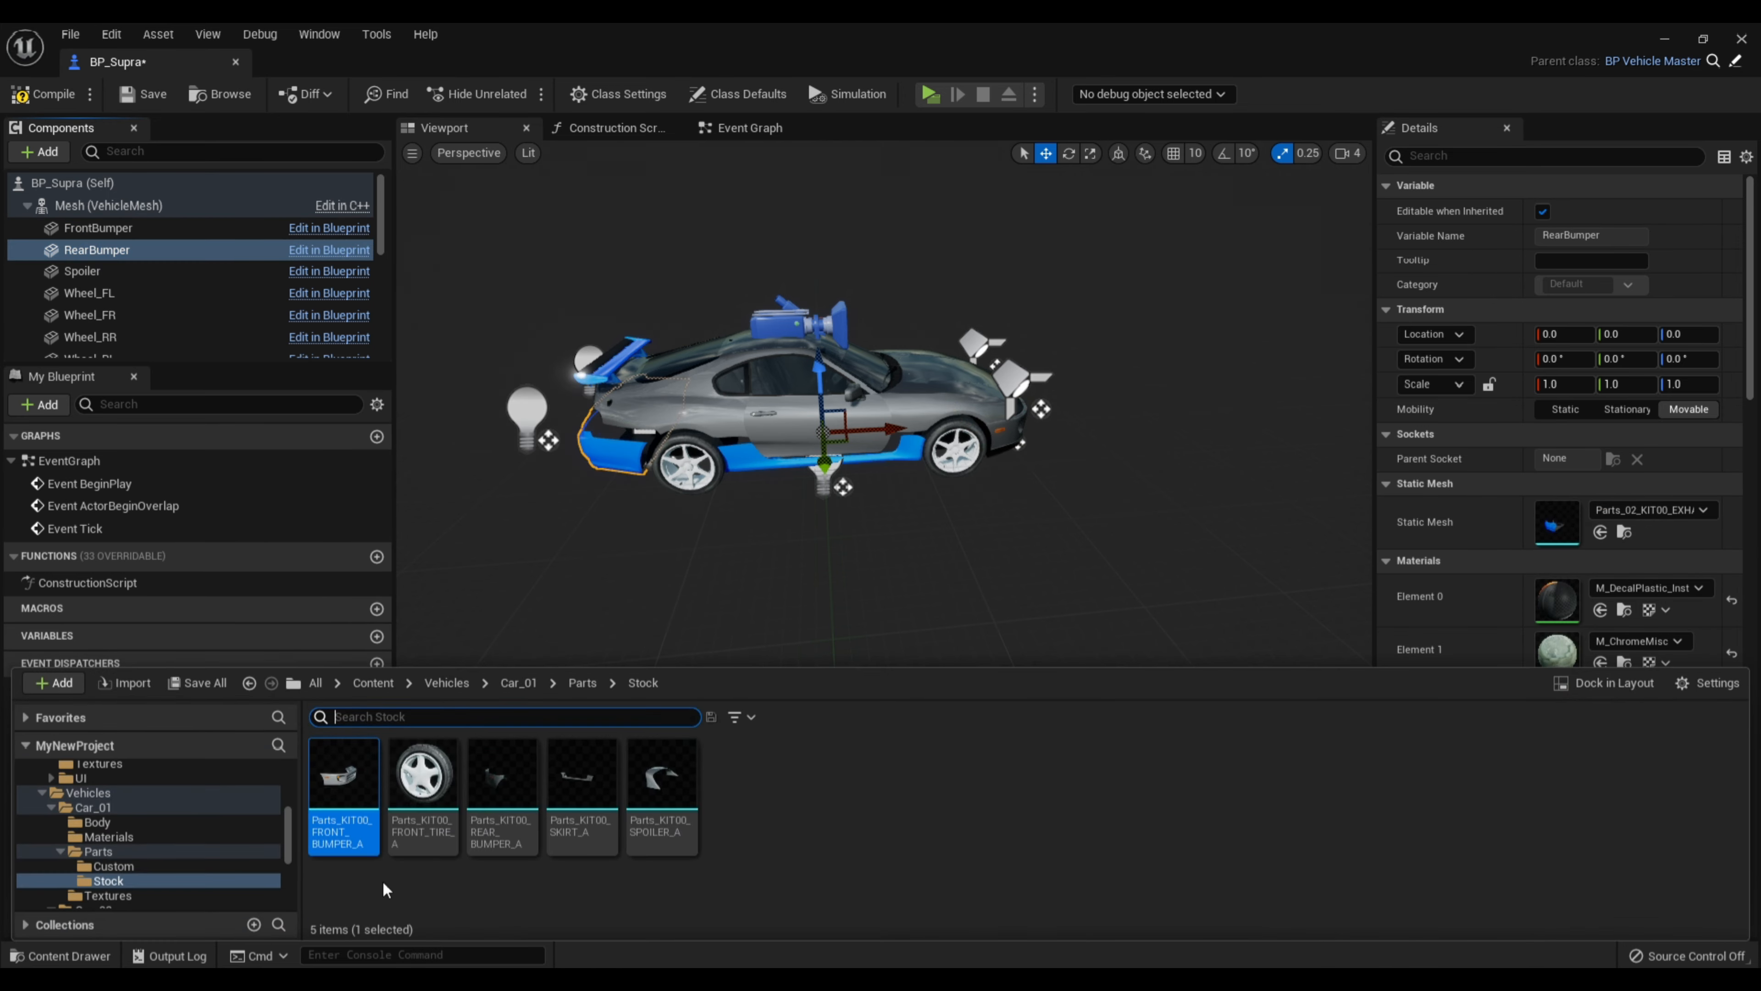
drag(495, 777, 1556, 521)
Assign the stock Parts_KIT00_SPOILER_A as the Spoiler component's static mesh and focus the view on it
click(193, 271)
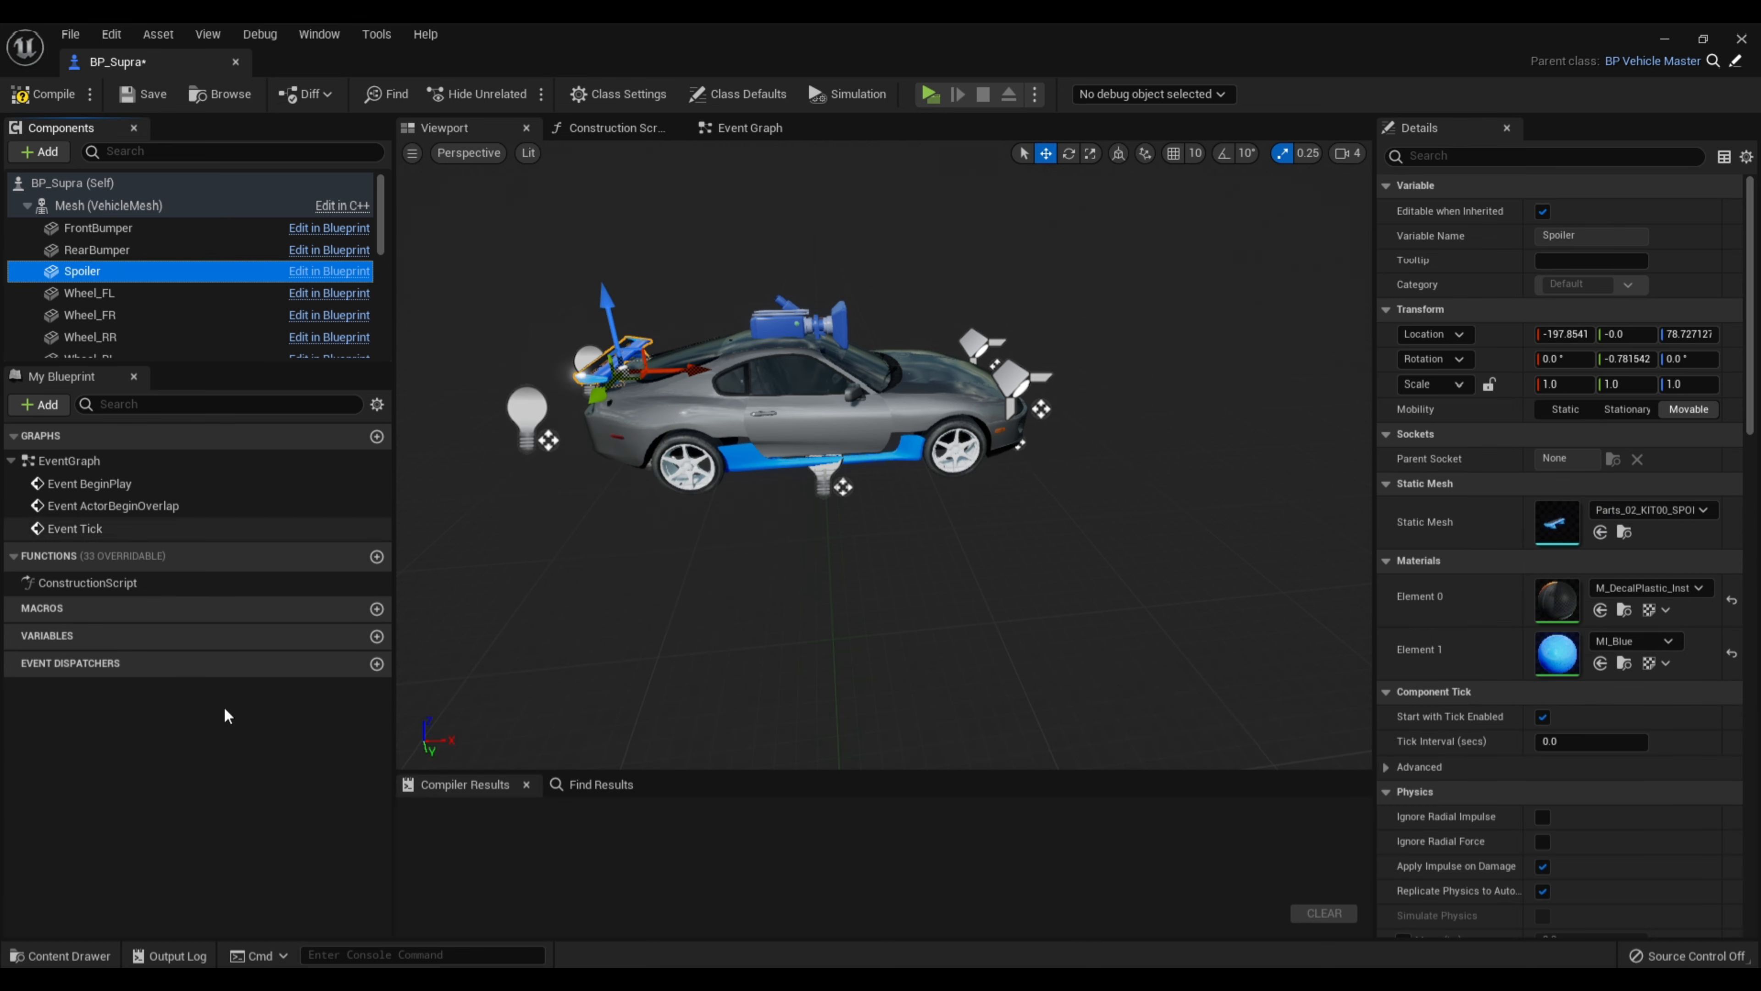
click(68, 956)
drag(663, 777, 1454, 527)
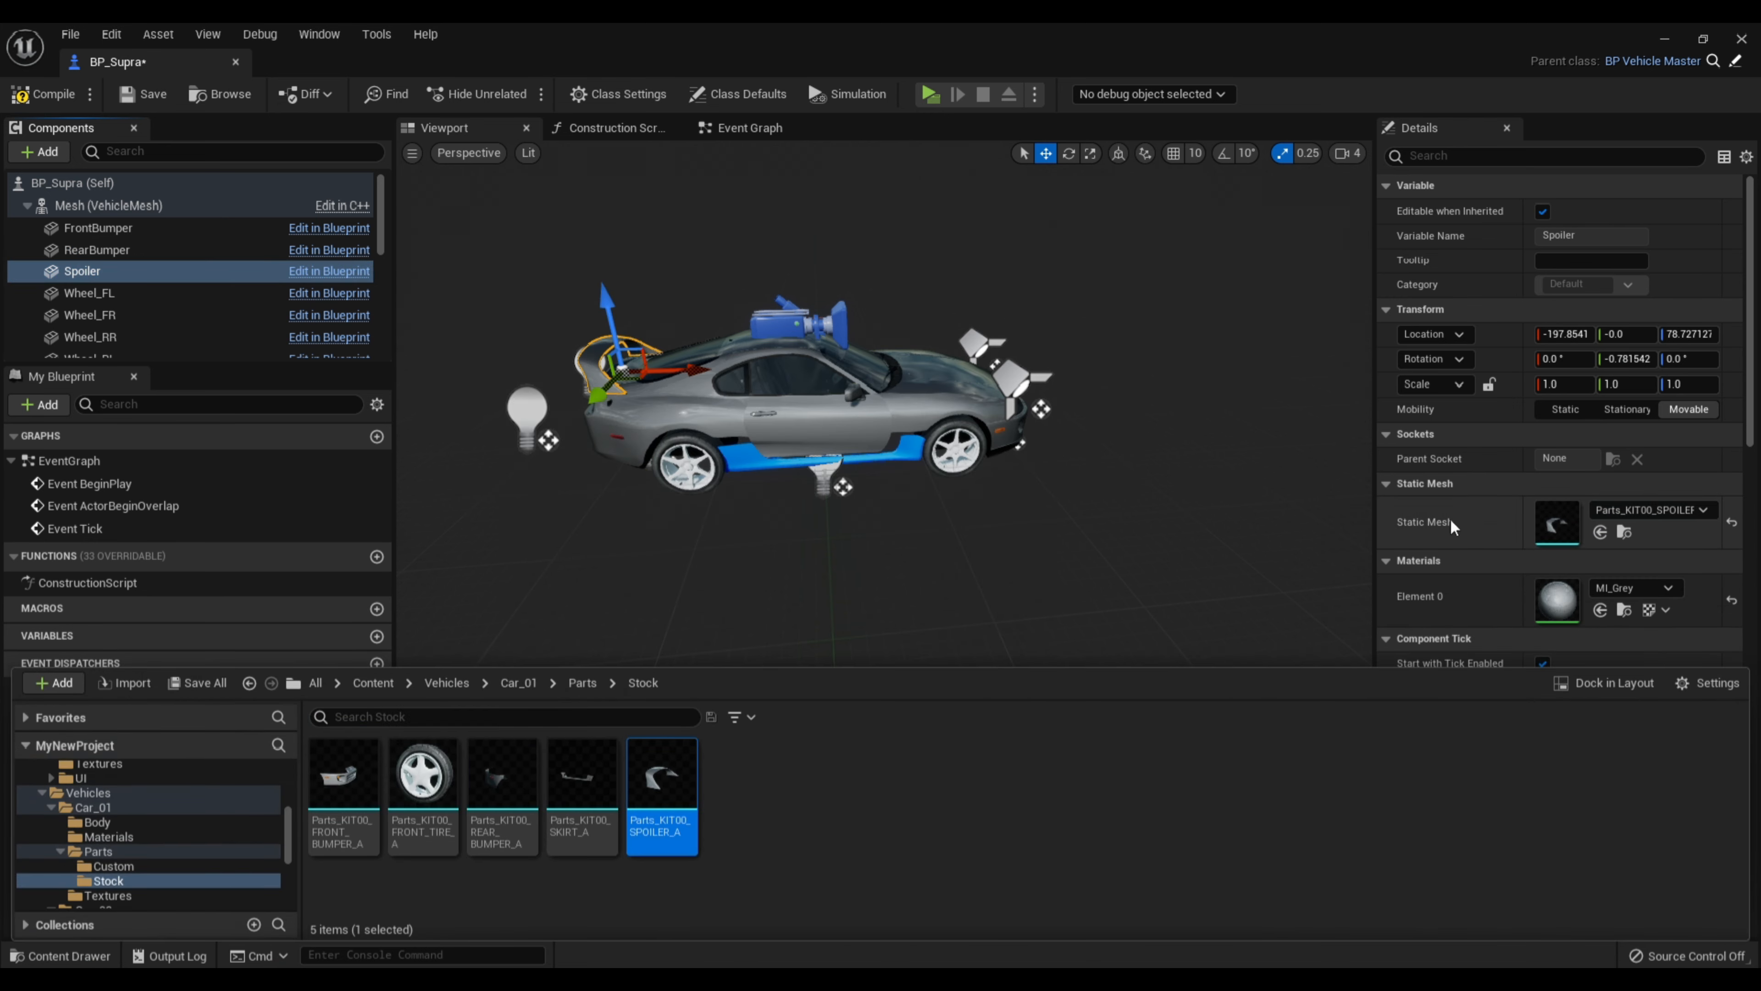
key(f)
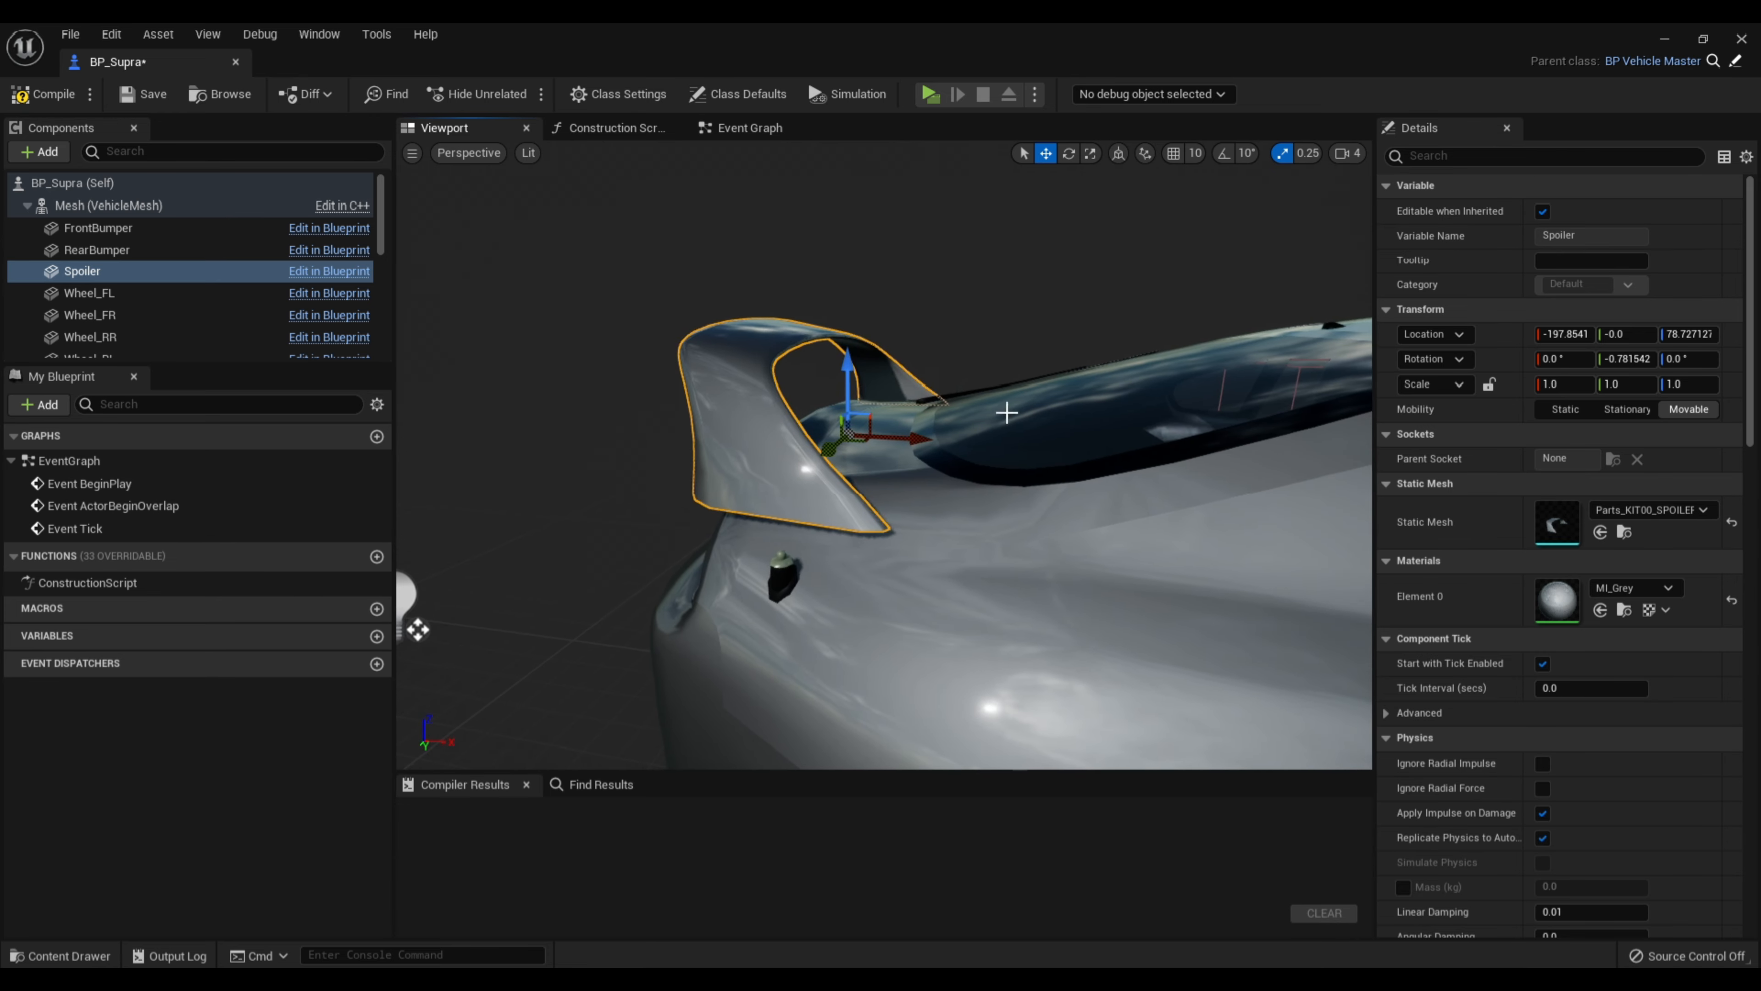
Move the Spoiler onto the trunk at about X -184 and Z 77.4, tilt it to about 1.15°, and save the blueprint
drag(919, 435, 986, 446)
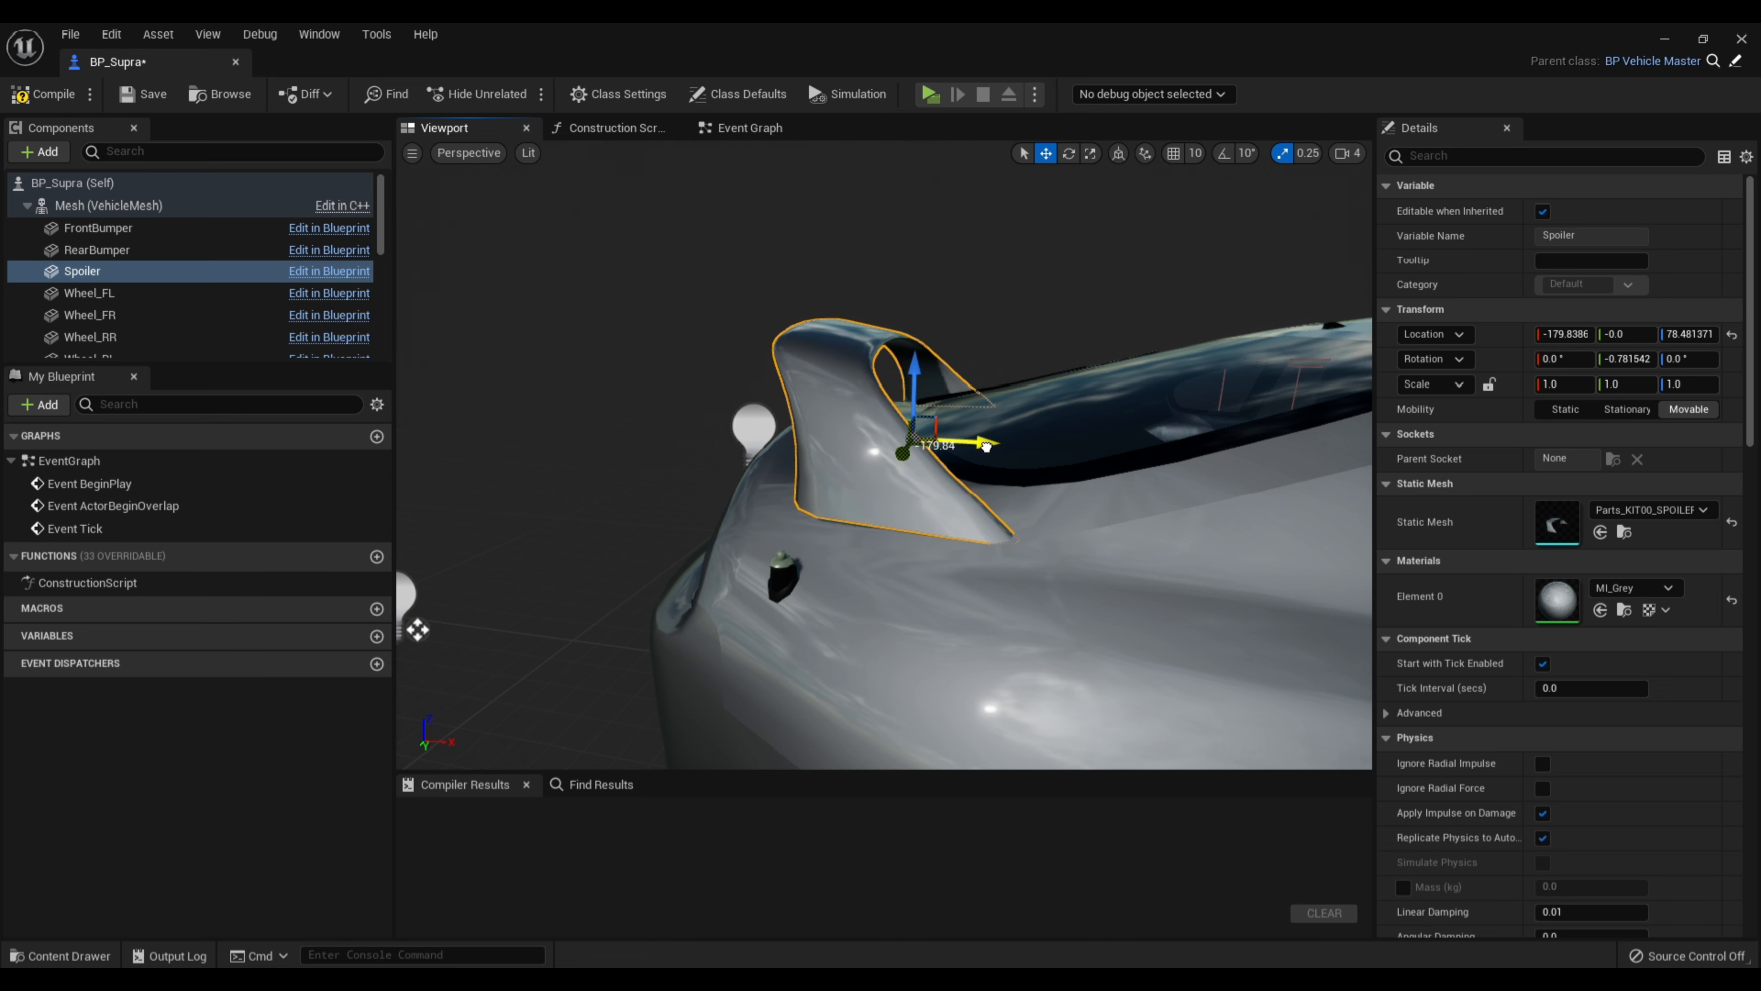
click(1070, 154)
drag(974, 392, 991, 361)
click(1046, 153)
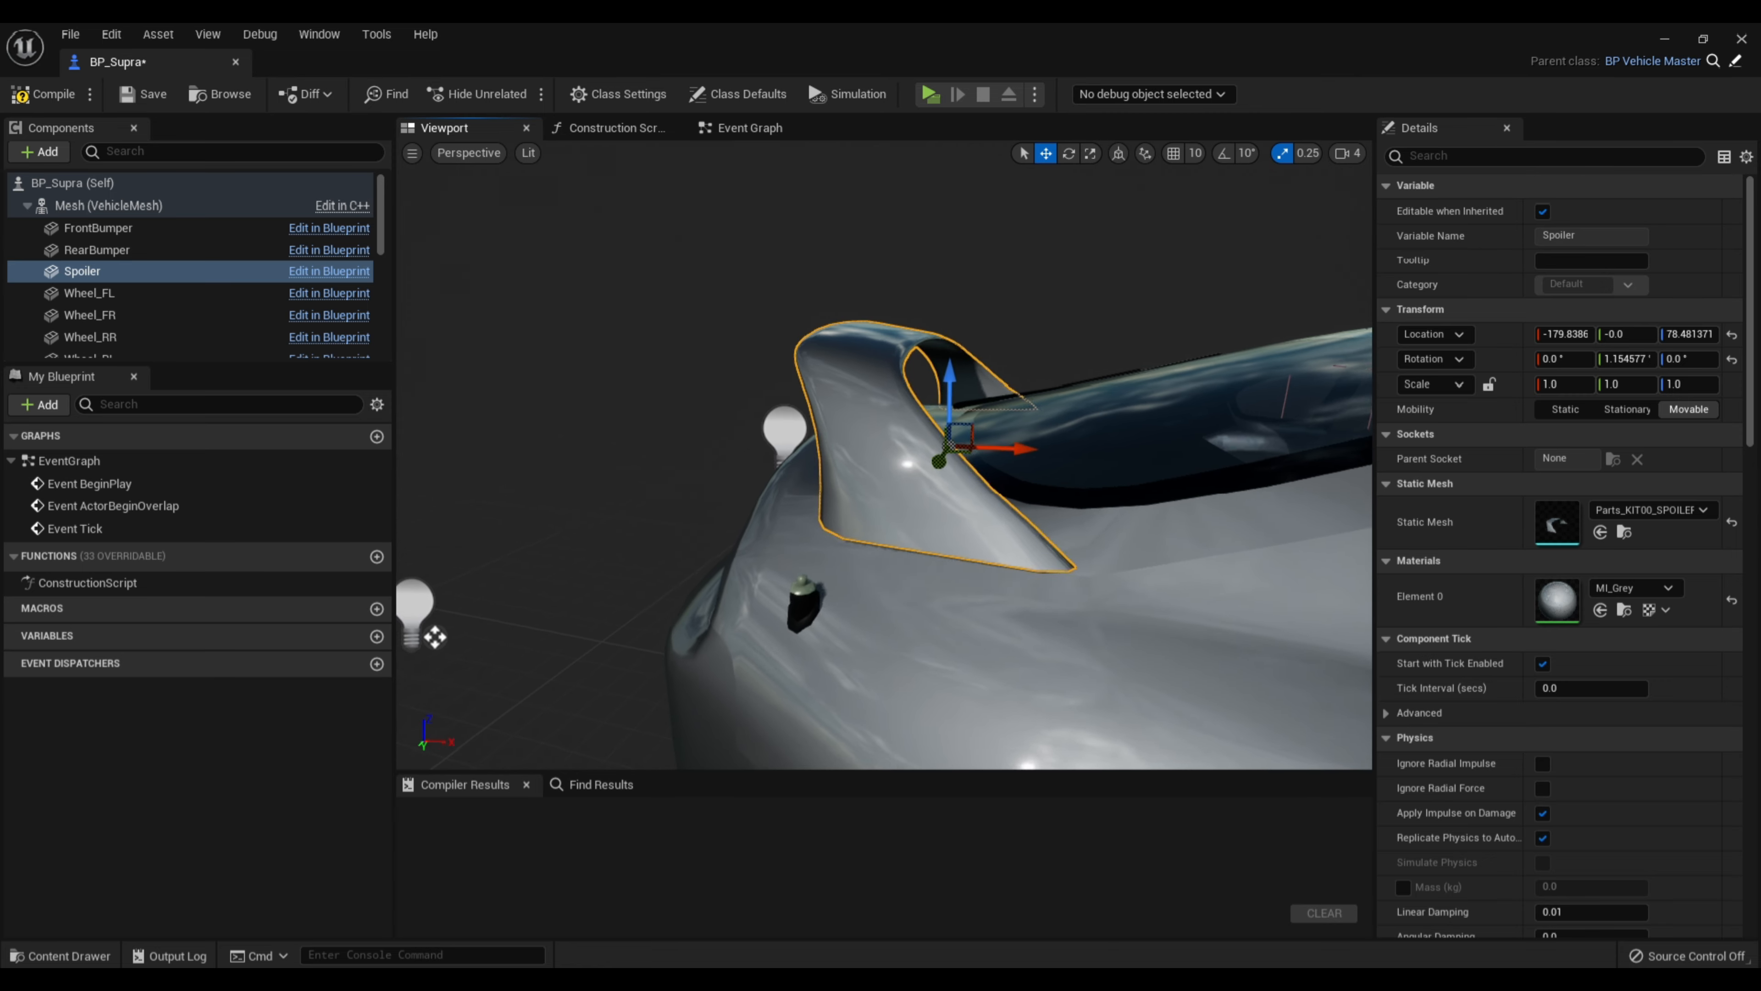
drag(1012, 448, 1011, 453)
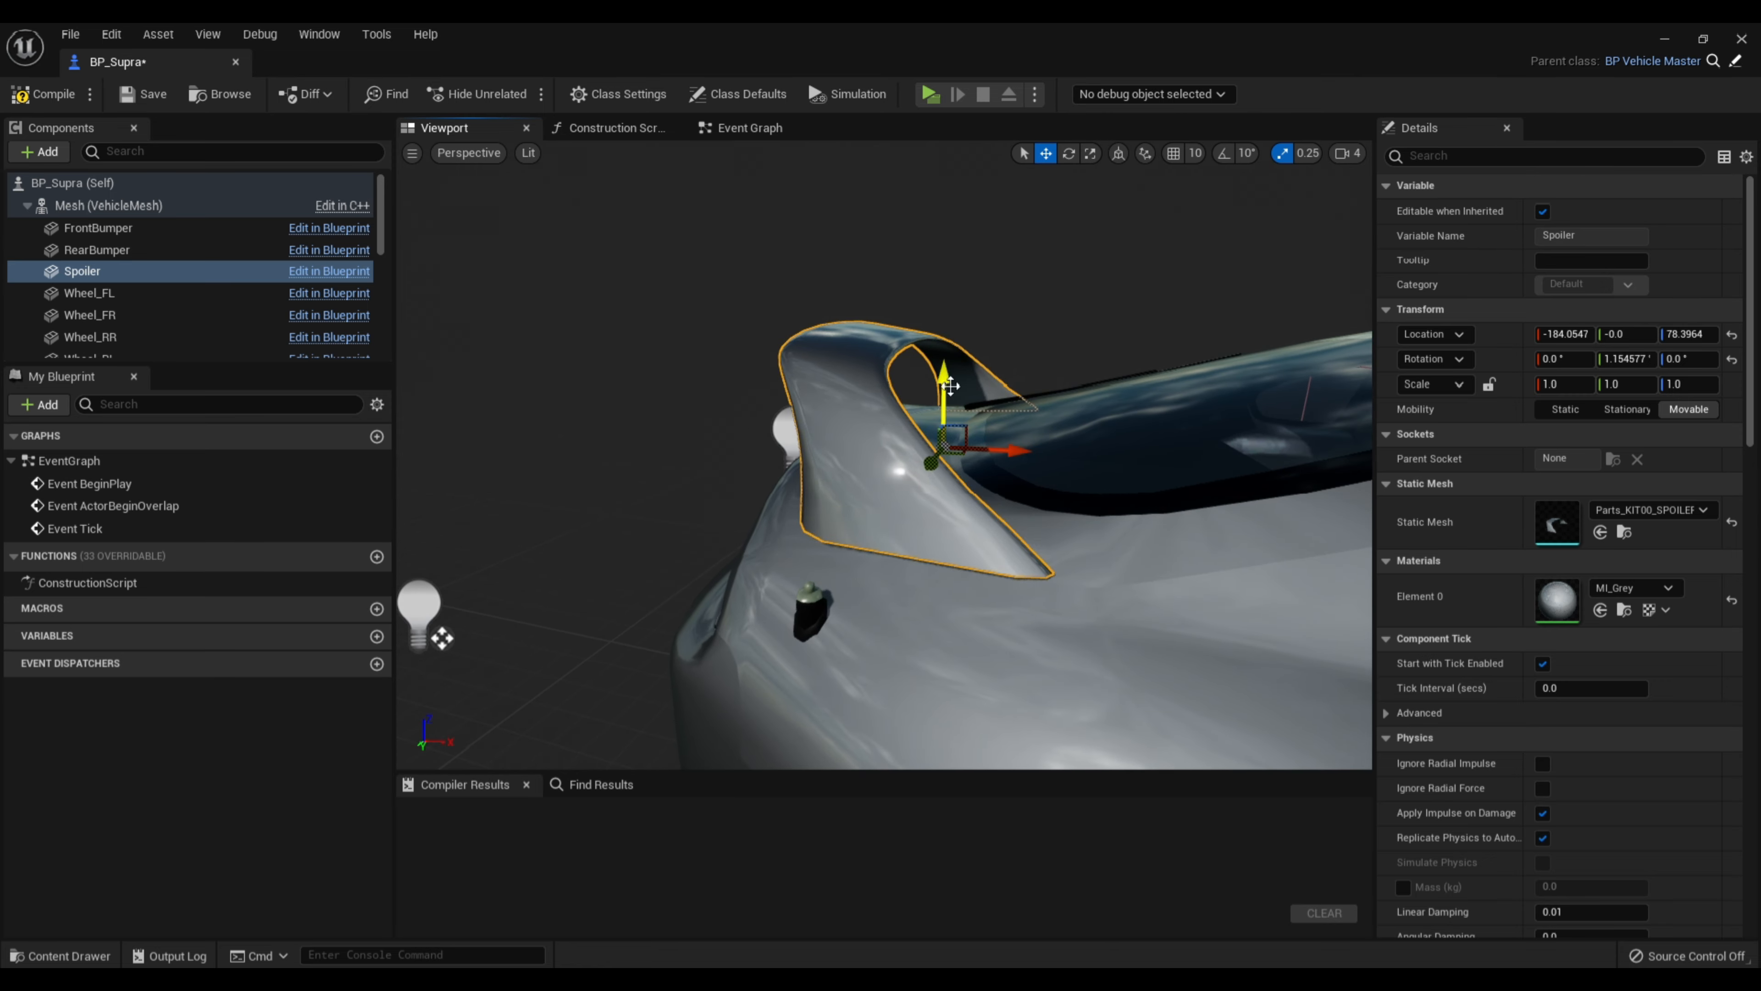
mouse_move(951, 386)
right_down()
mouse_move(1033, 392)
mouse_move(936, 386)
right_up()
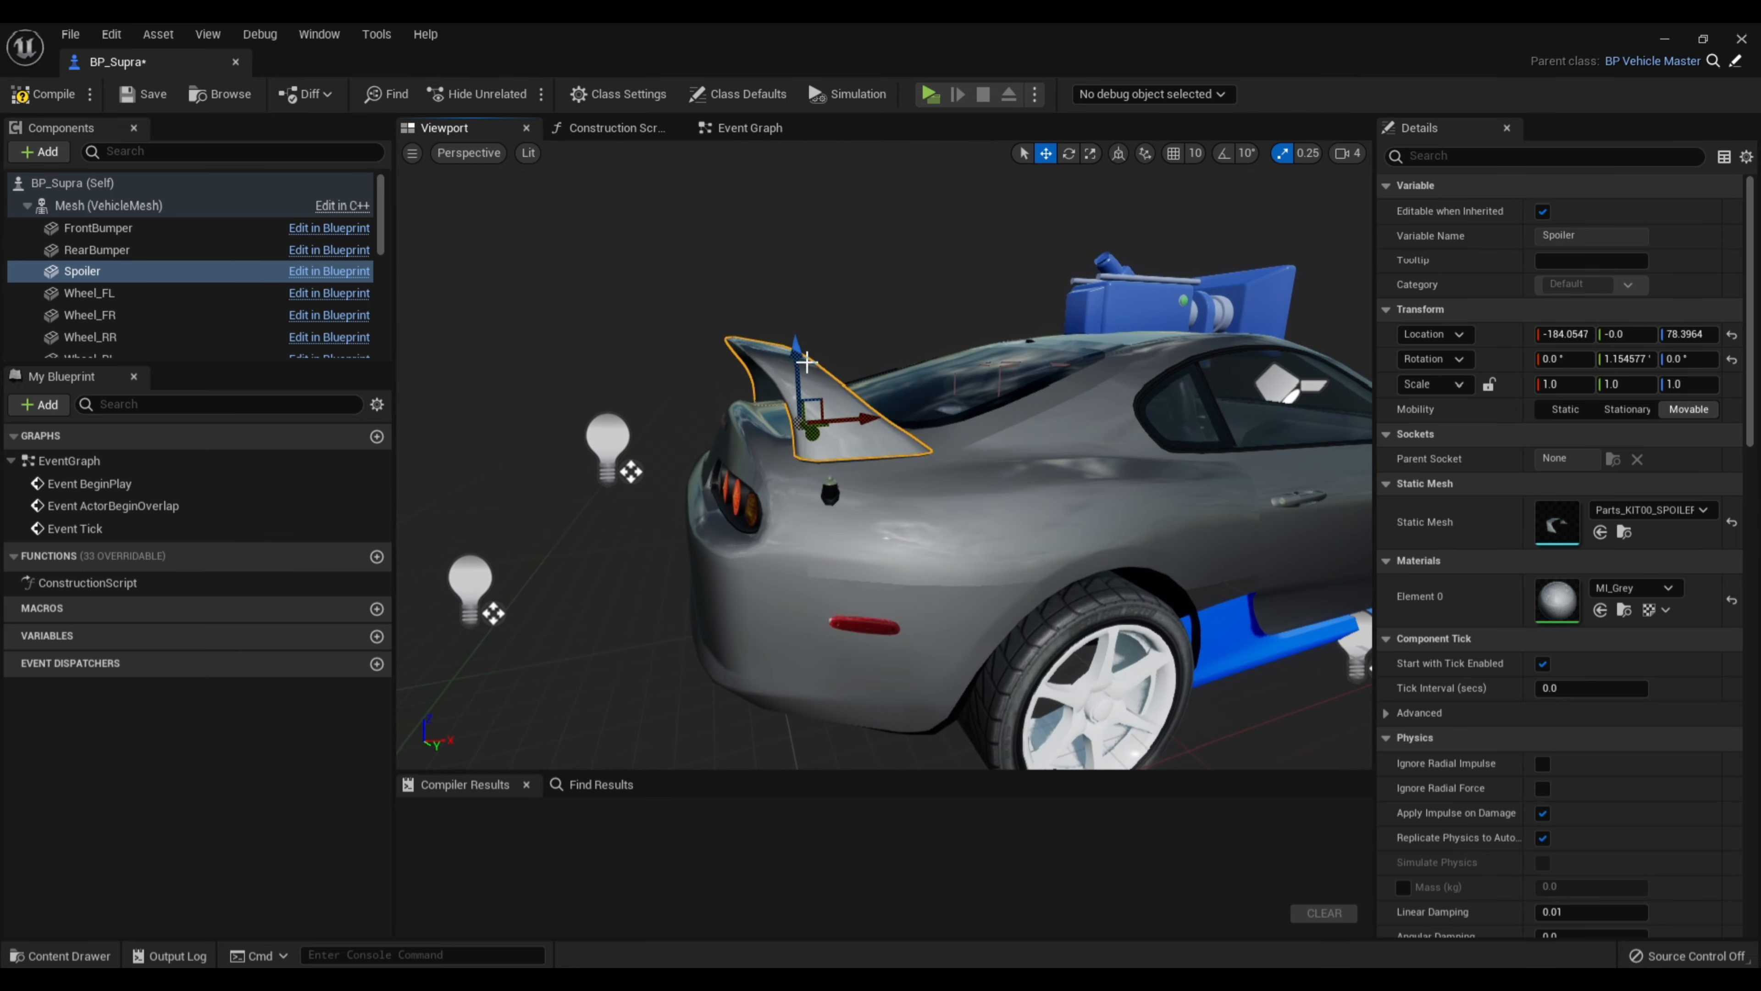
mouse_move(799, 355)
right_down()
mouse_move(922, 361)
mouse_move(794, 355)
right_up()
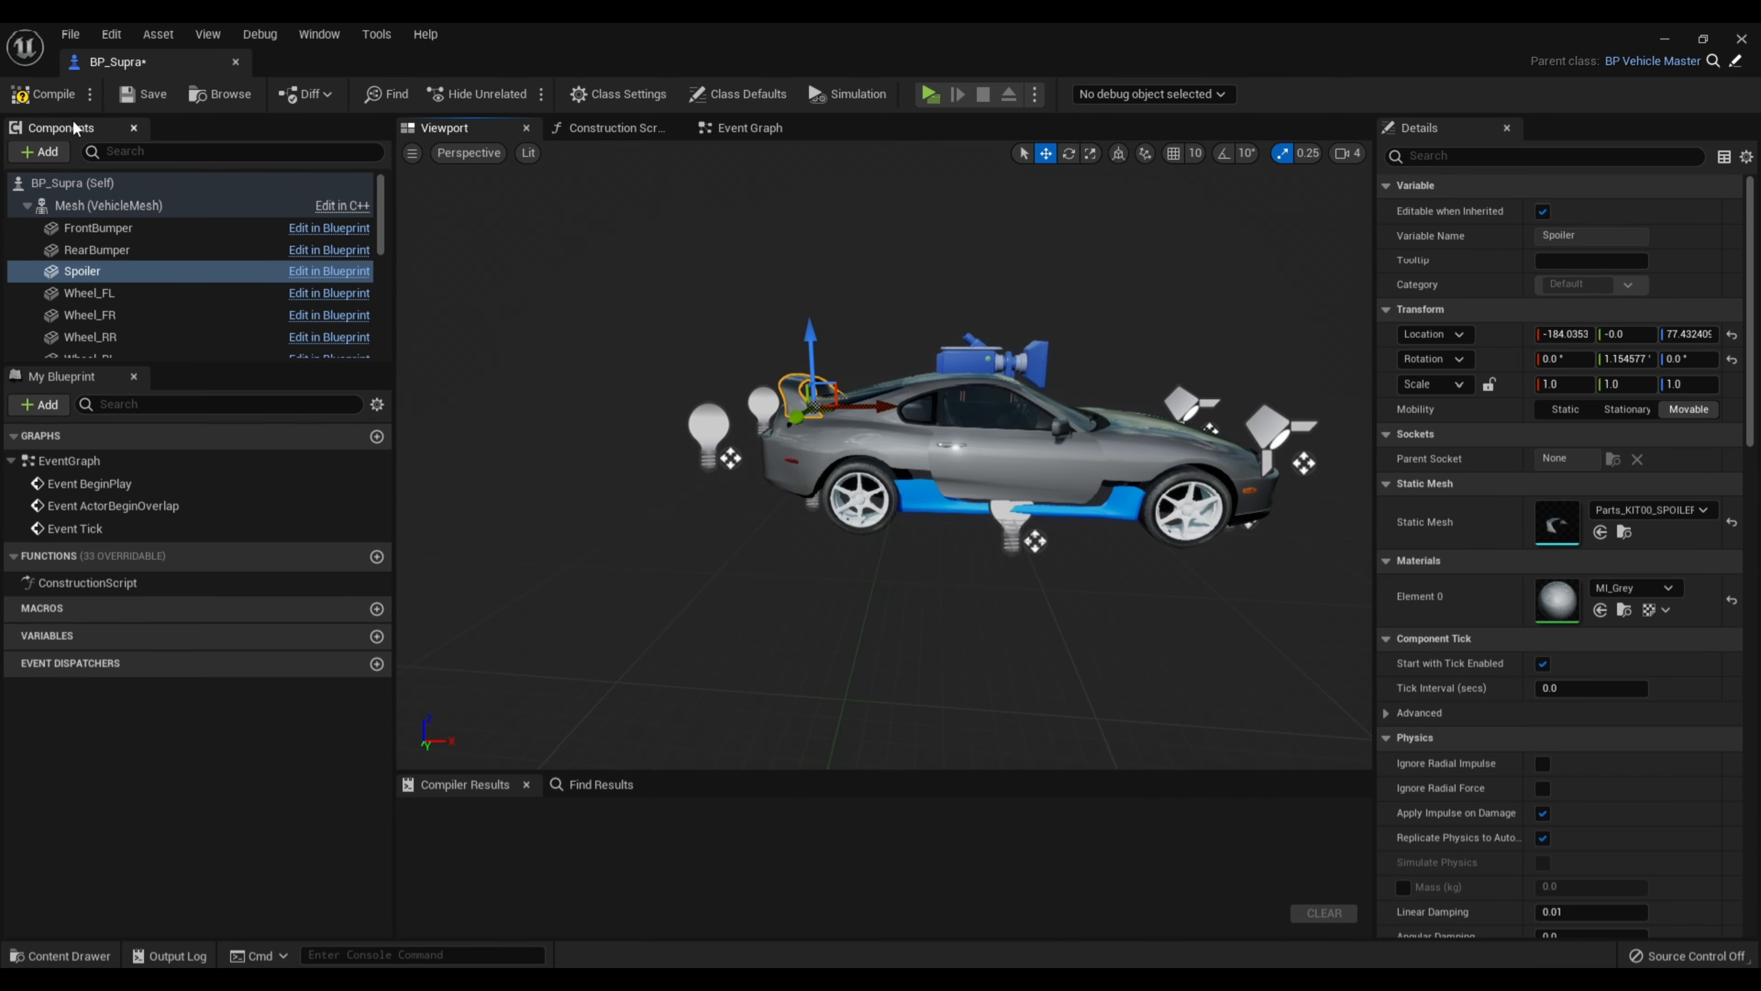
click(141, 94)
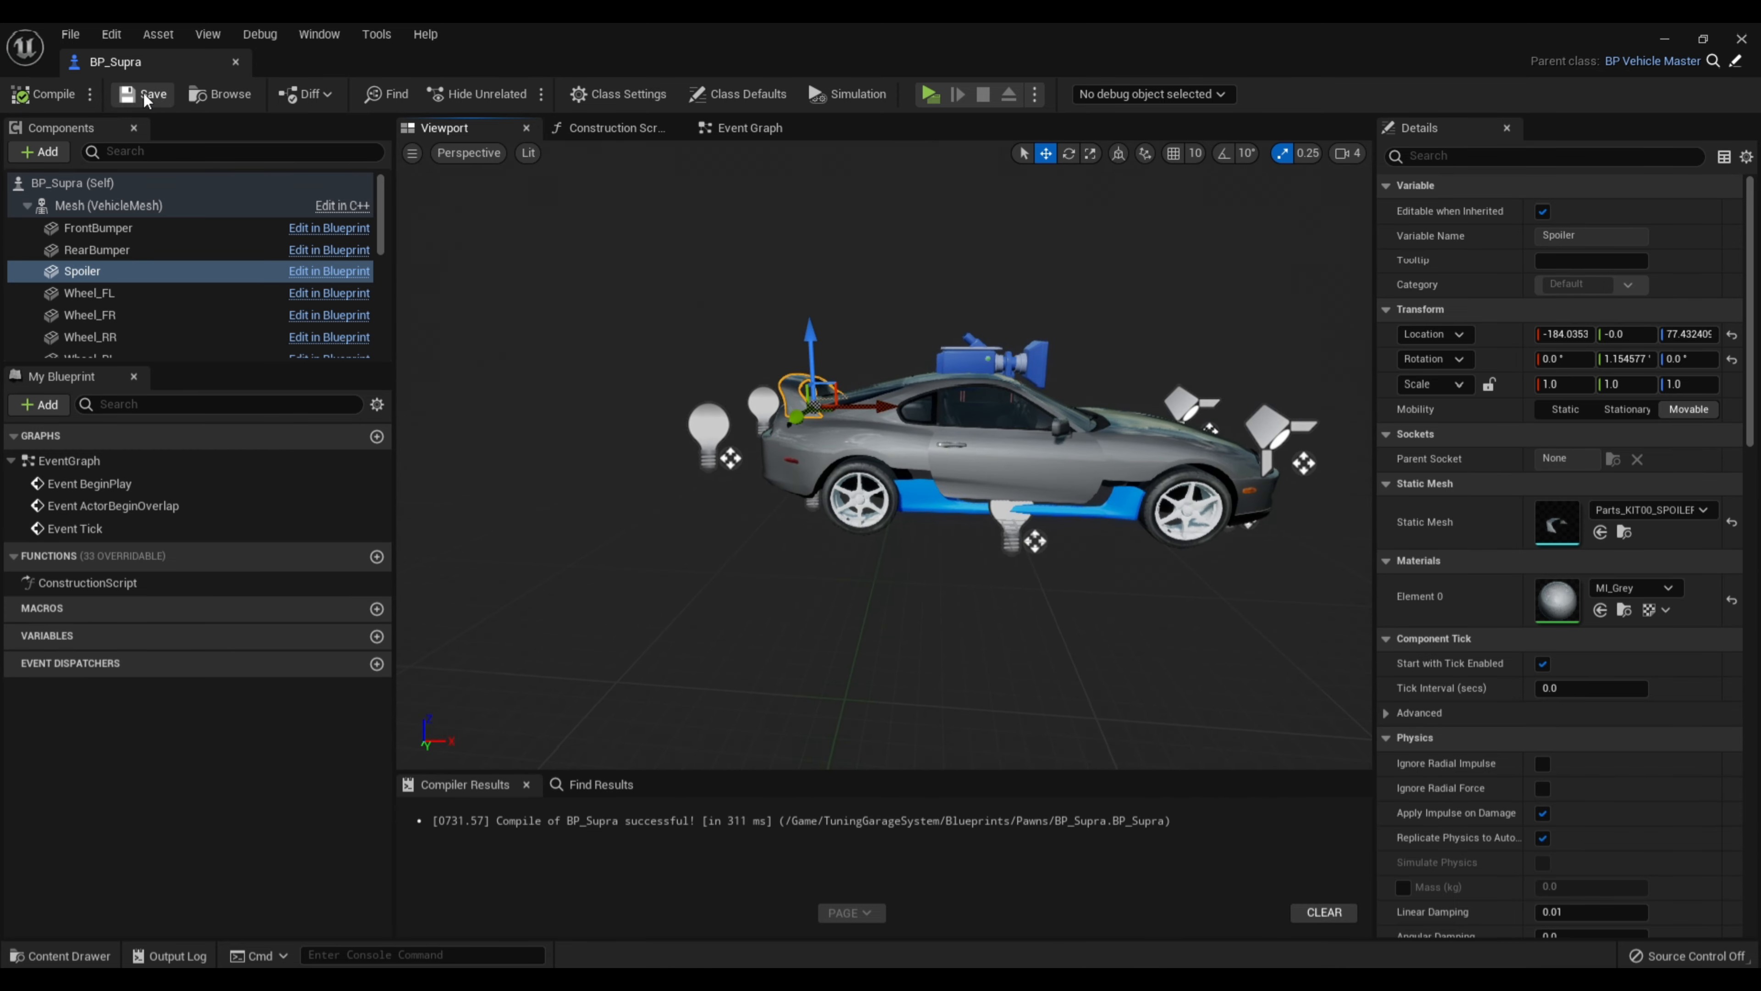
Assign Parts_KIT00_FRONT_TIRE_A from the Stock folder as the static mesh of Wheel_FL, Wheel_FR, Wheel_RR and Wheel_RL together
scroll(110, 268, down, 2)
click(114, 205)
shift+click(112, 270)
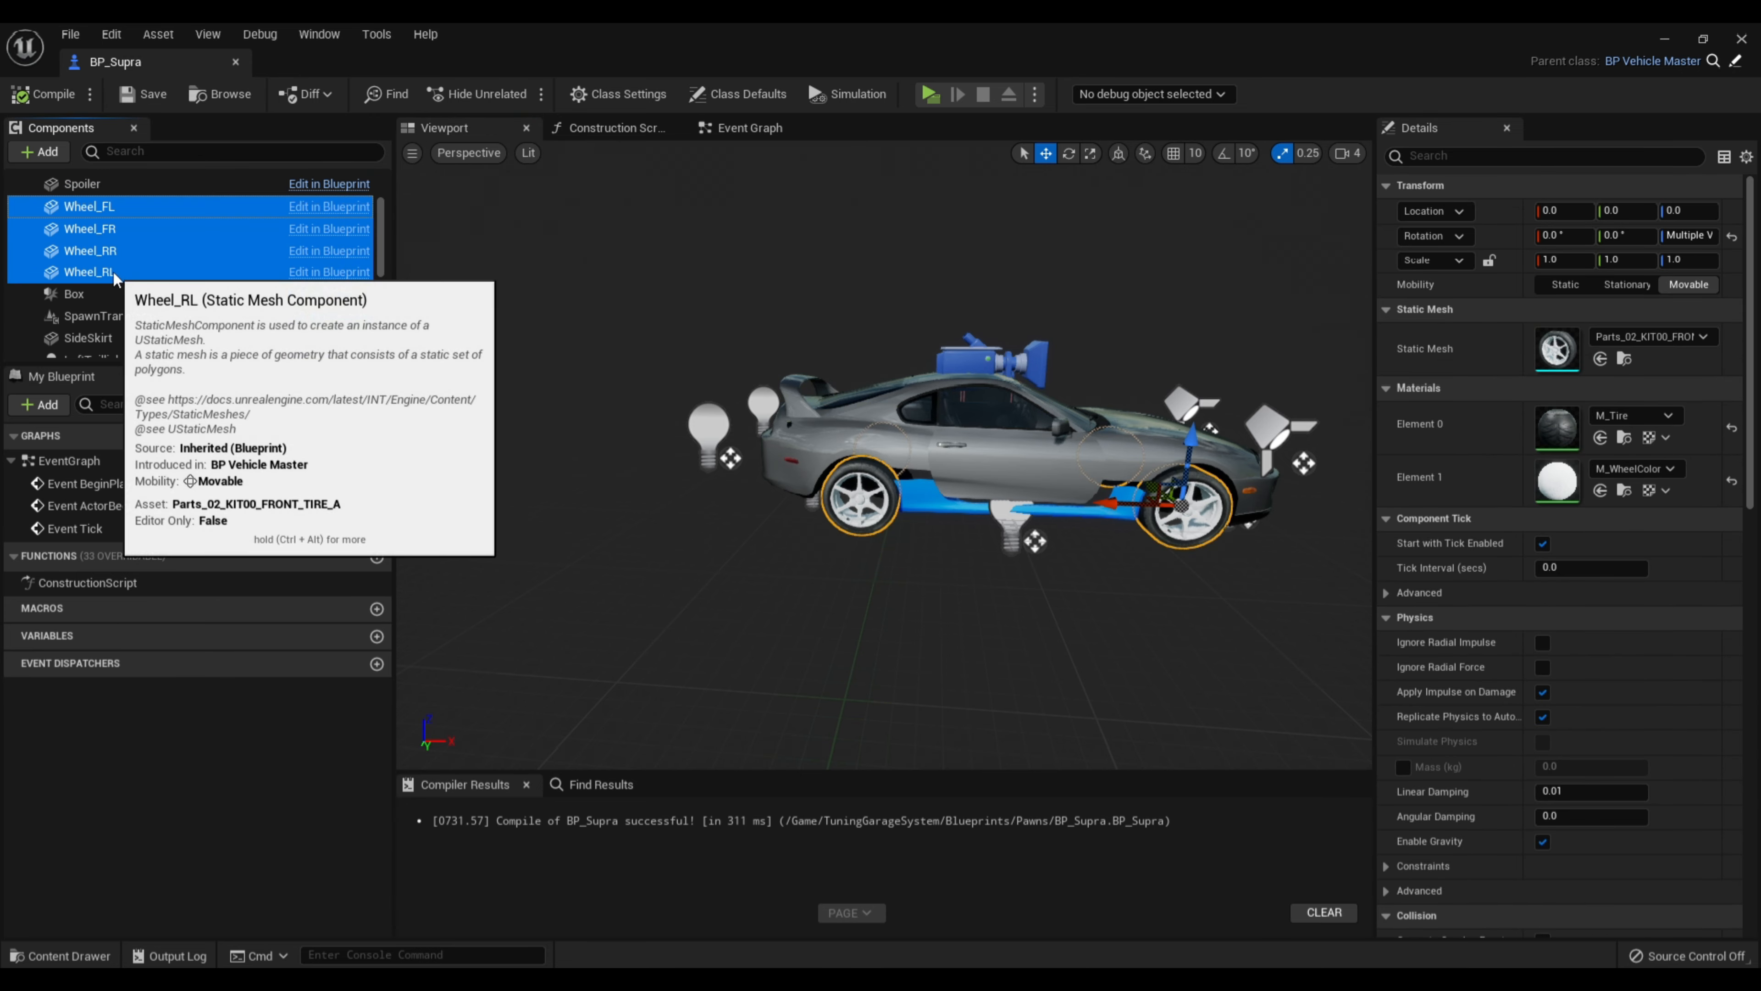
click(92, 954)
drag(423, 774, 1560, 348)
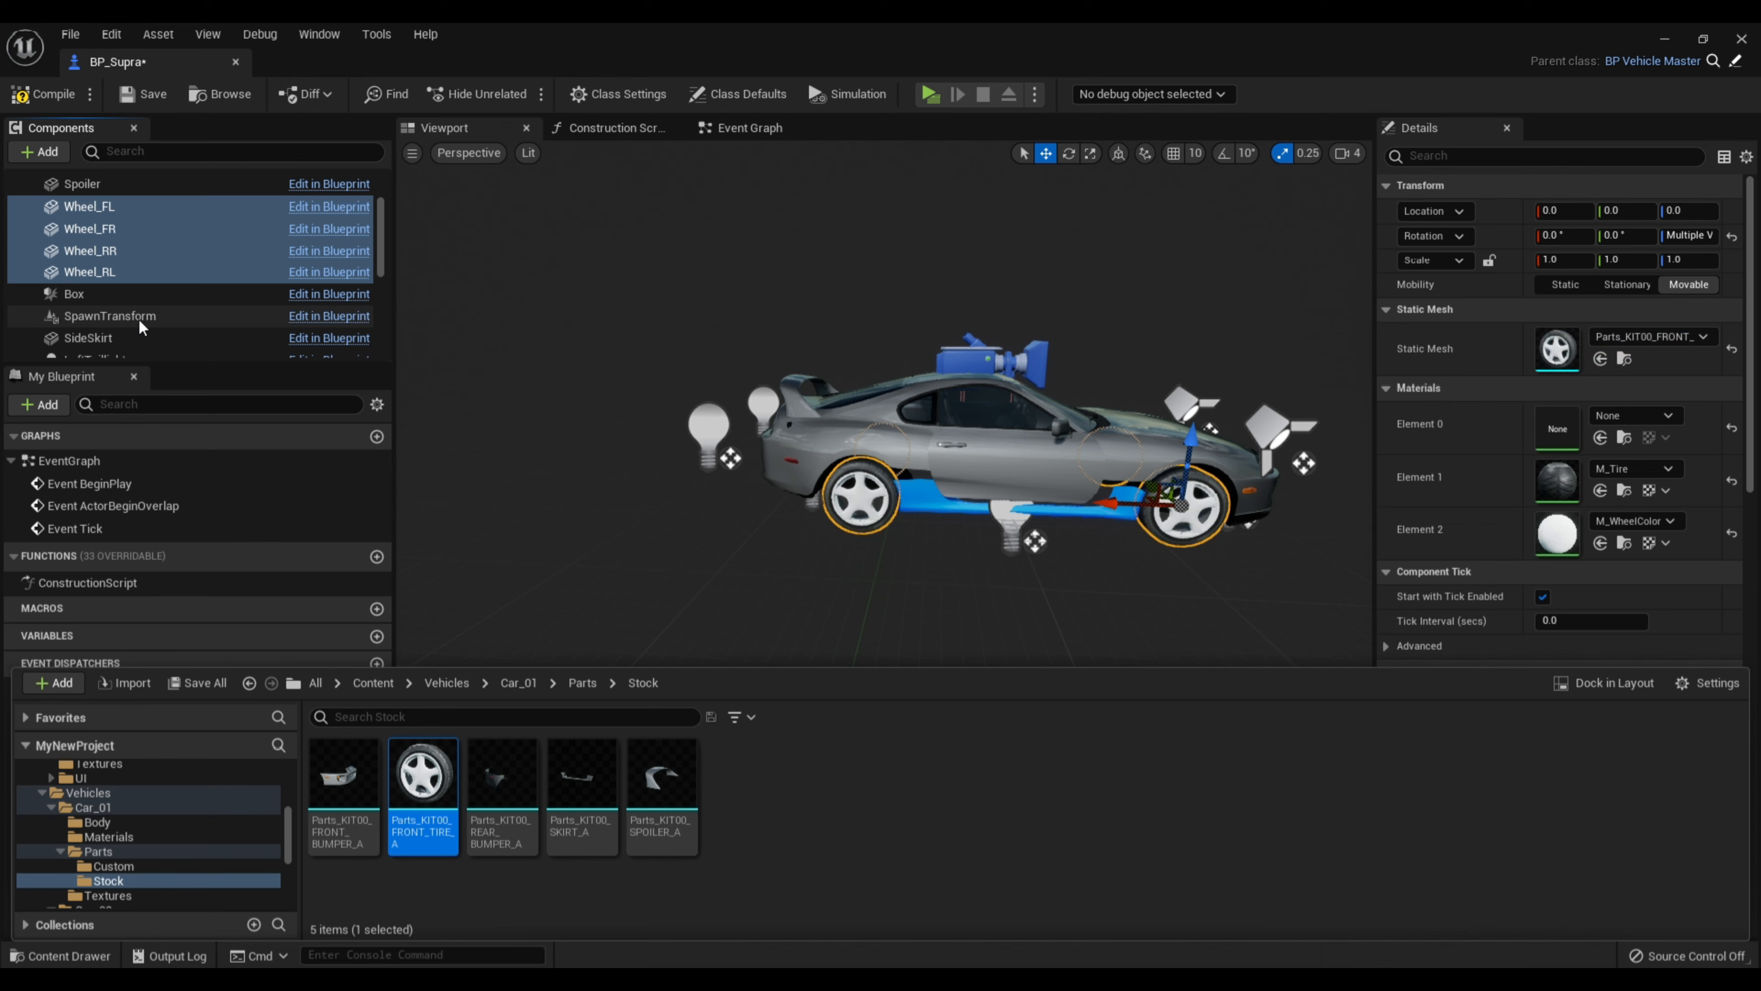
Assign the stock Parts_KIT00_SKIRT_A as the SideSkirt component's static mesh and compile the blueprint
click(131, 338)
click(86, 958)
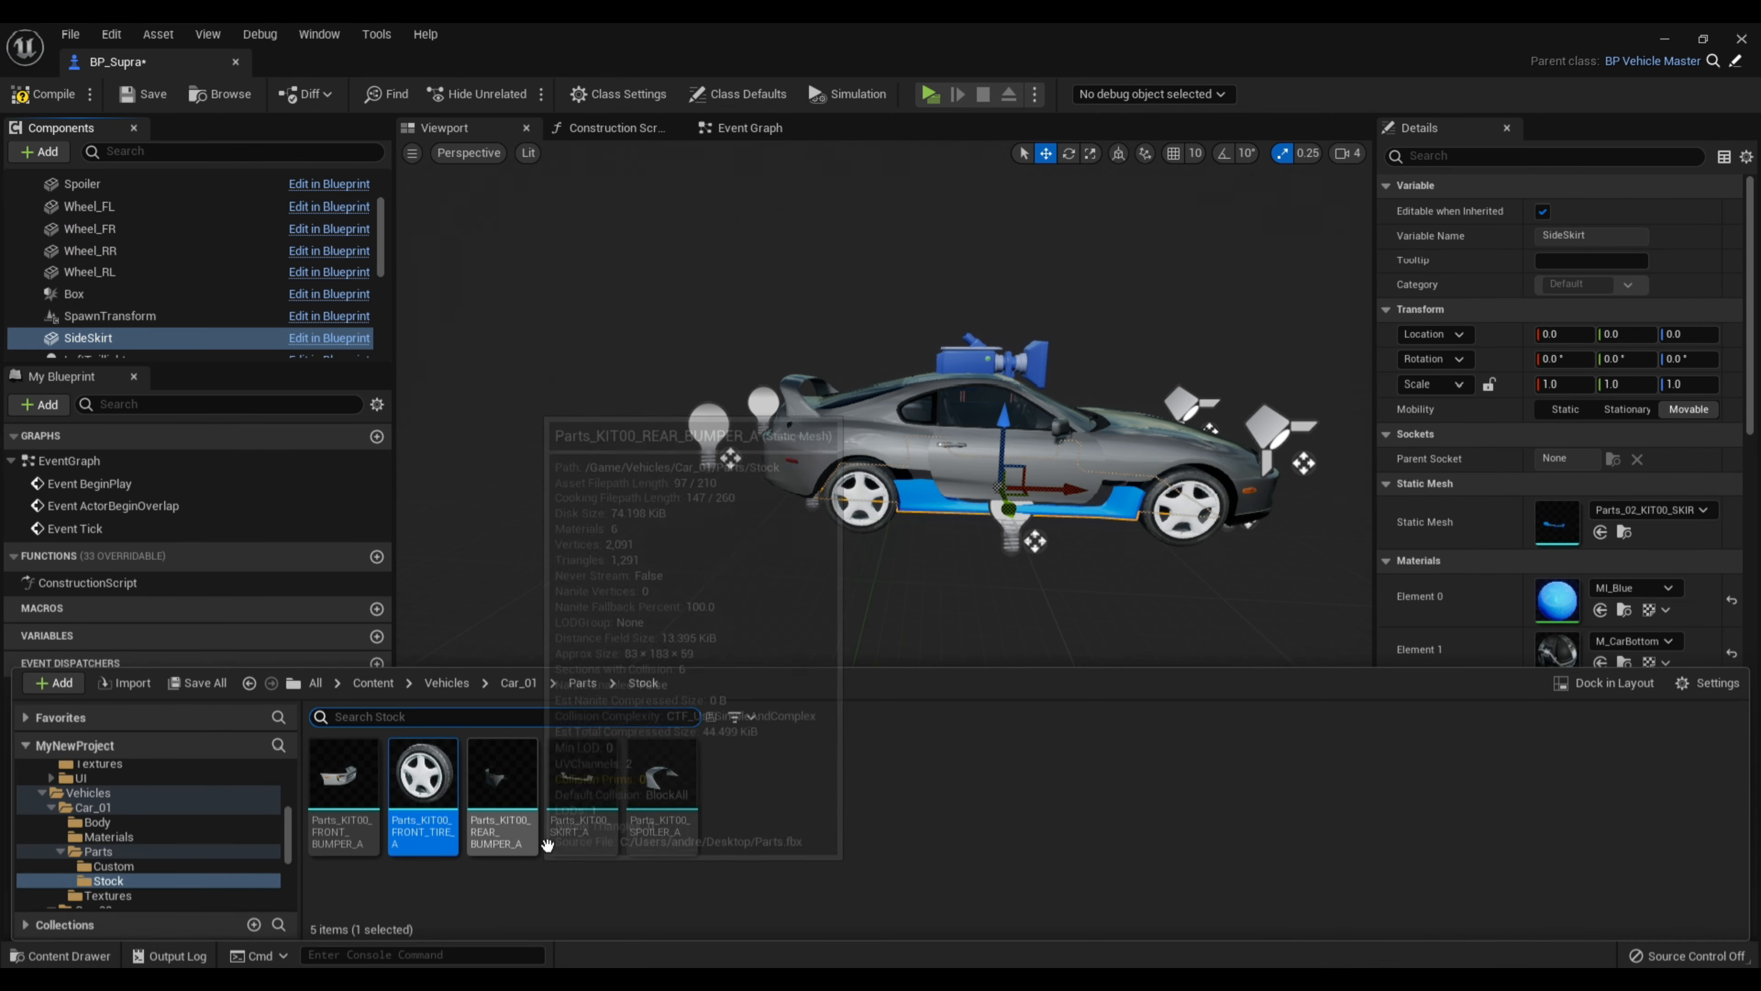
drag(581, 781, 1560, 531)
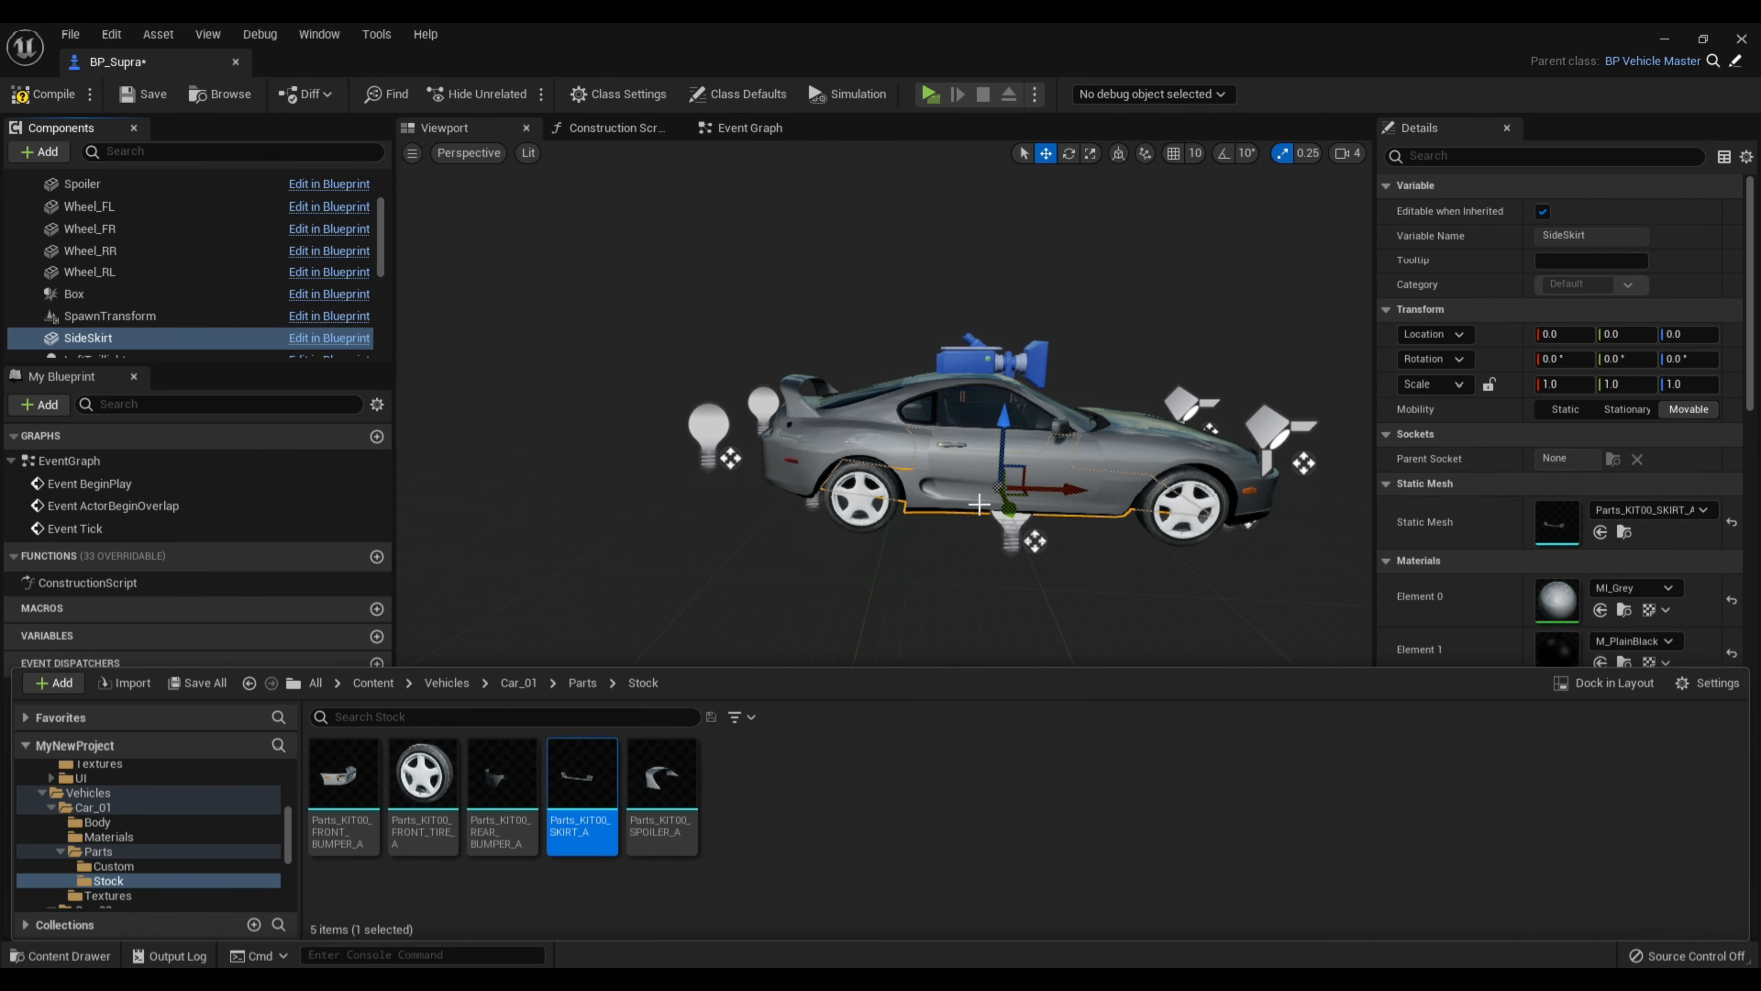
scroll(178, 269, down, 3)
scroll(110, 314, down, 5)
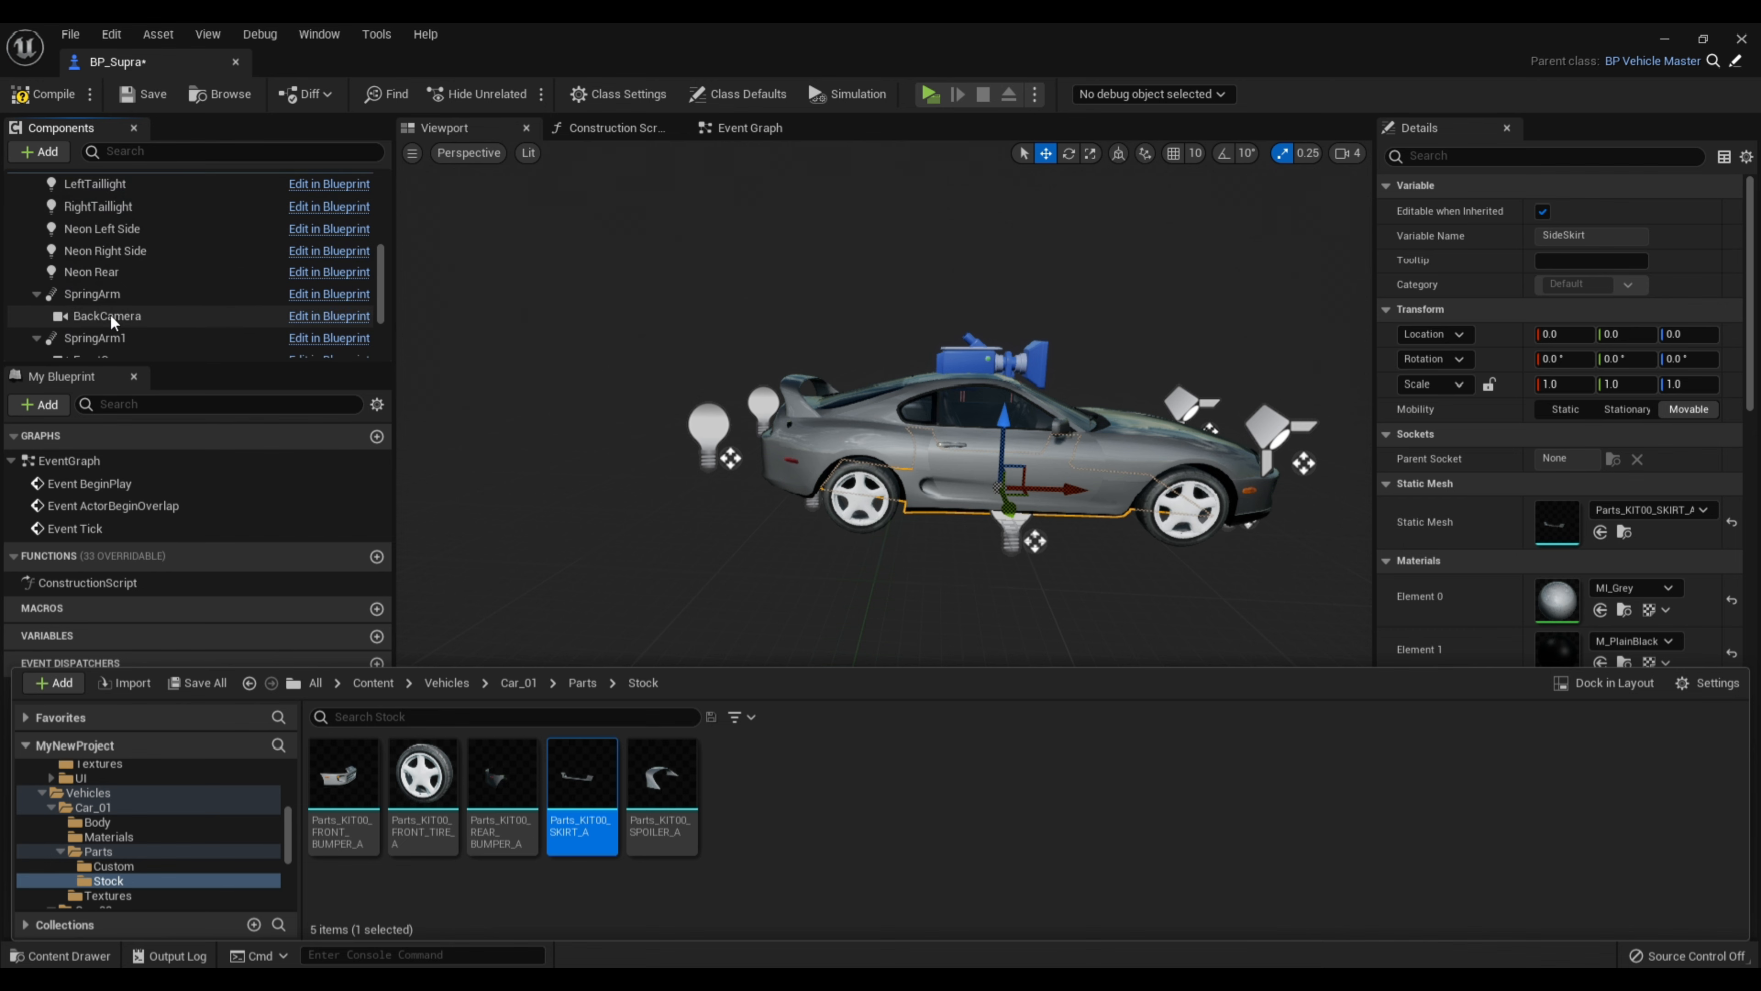
click(42, 94)
Move the Right Headlight light down and inward to the car's right headlamp, at about X 209, Y 55, Z 44
drag(382, 309, 386, 201)
right_drag(670, 420, 1248, 441)
click(843, 375)
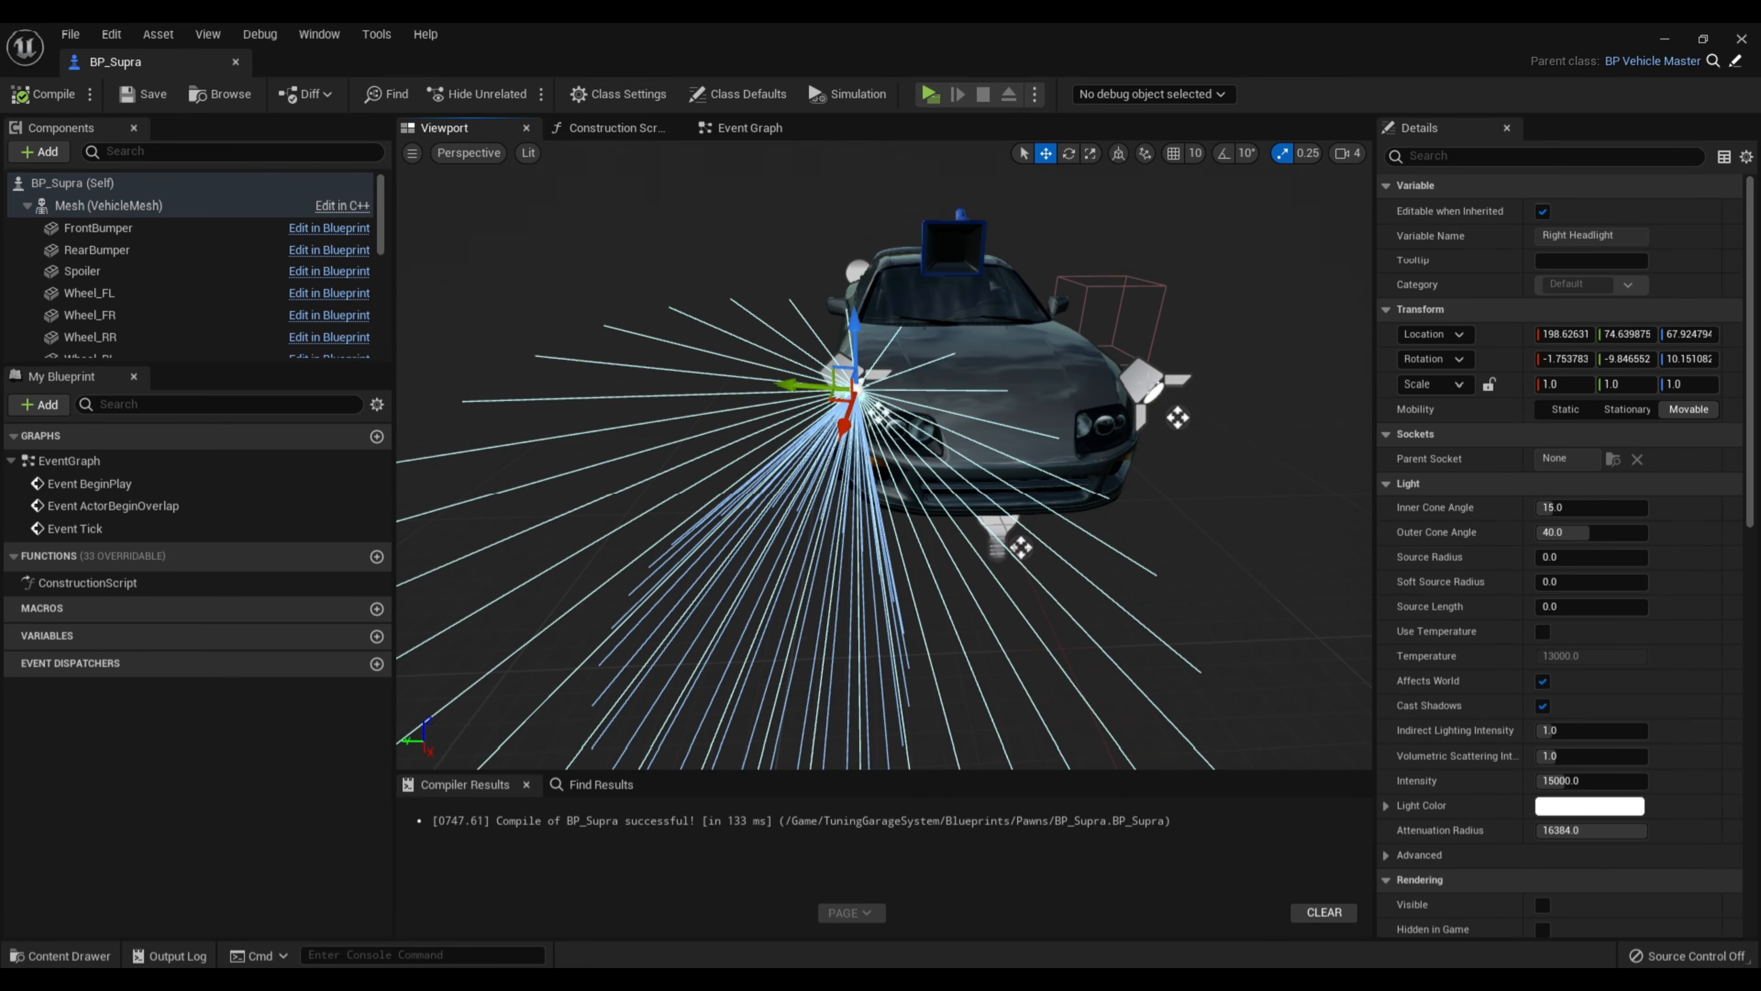
drag(853, 342, 892, 384)
right_drag(891, 383, 1110, 389)
right_drag(920, 552, 927, 514)
drag(971, 523, 943, 552)
right_drag(943, 552, 693, 555)
right_drag(796, 448, 810, 449)
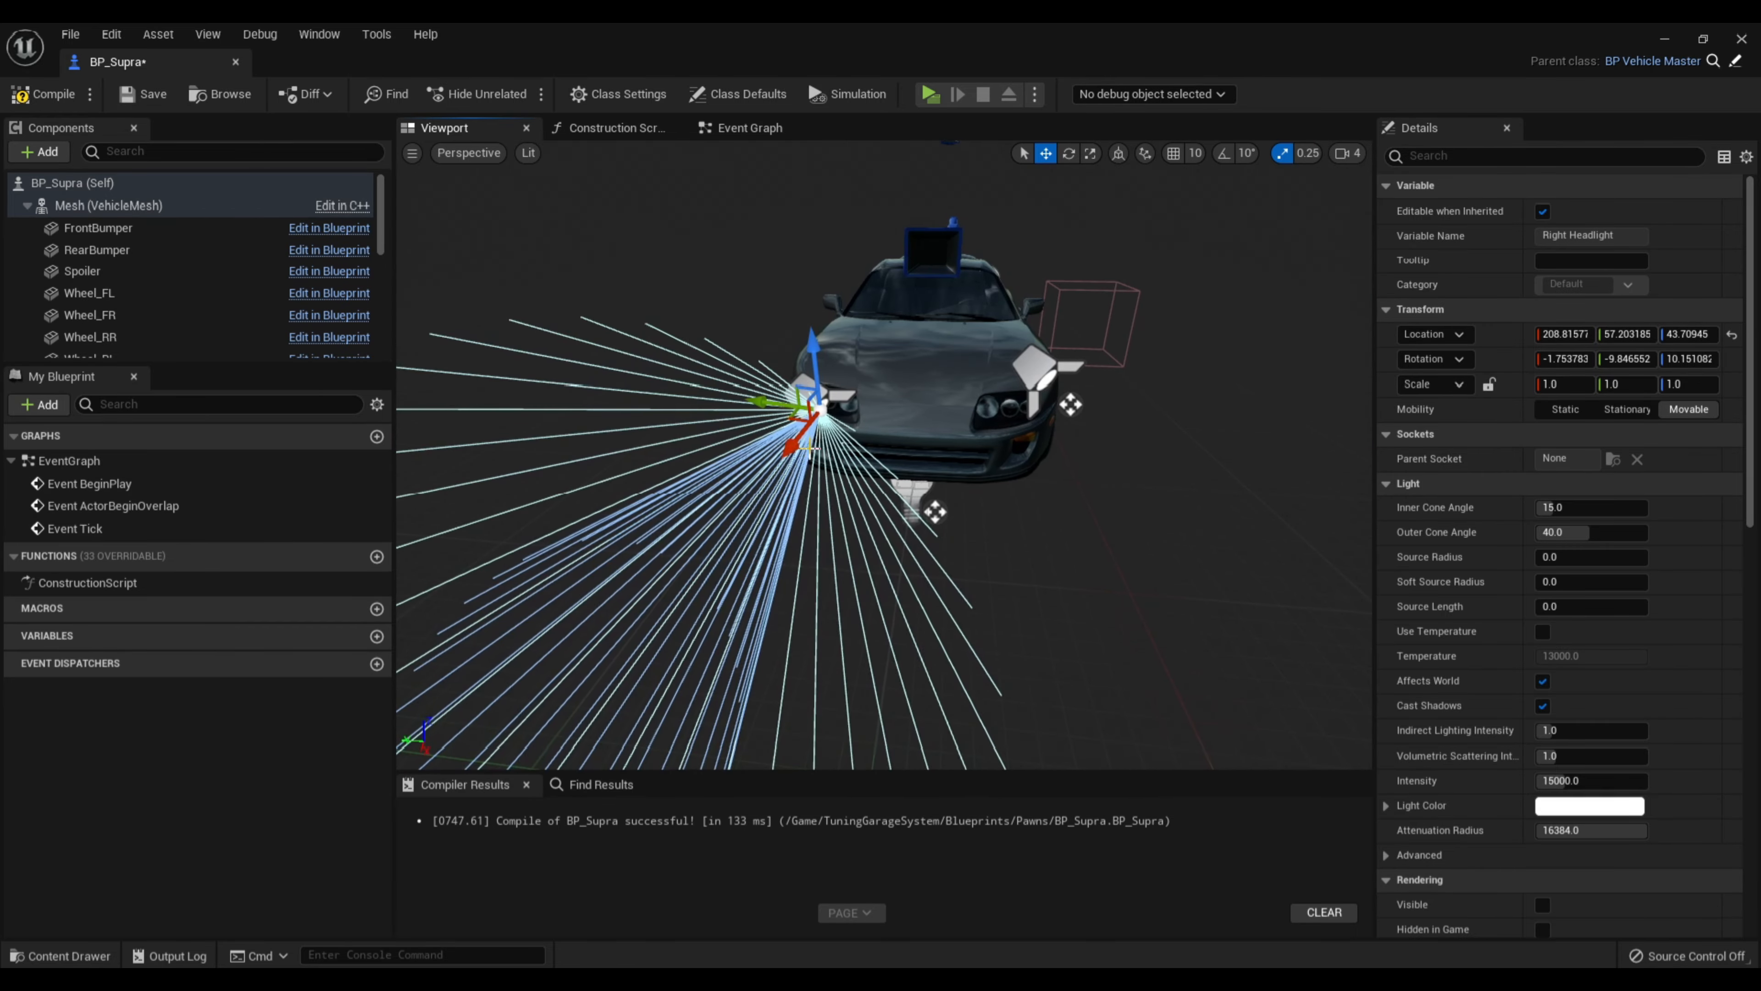
drag(762, 402, 765, 403)
Move the Left Headlight light down and inward to the car's left headlamp, fine-tuning its height and forward offset from the side
click(1044, 380)
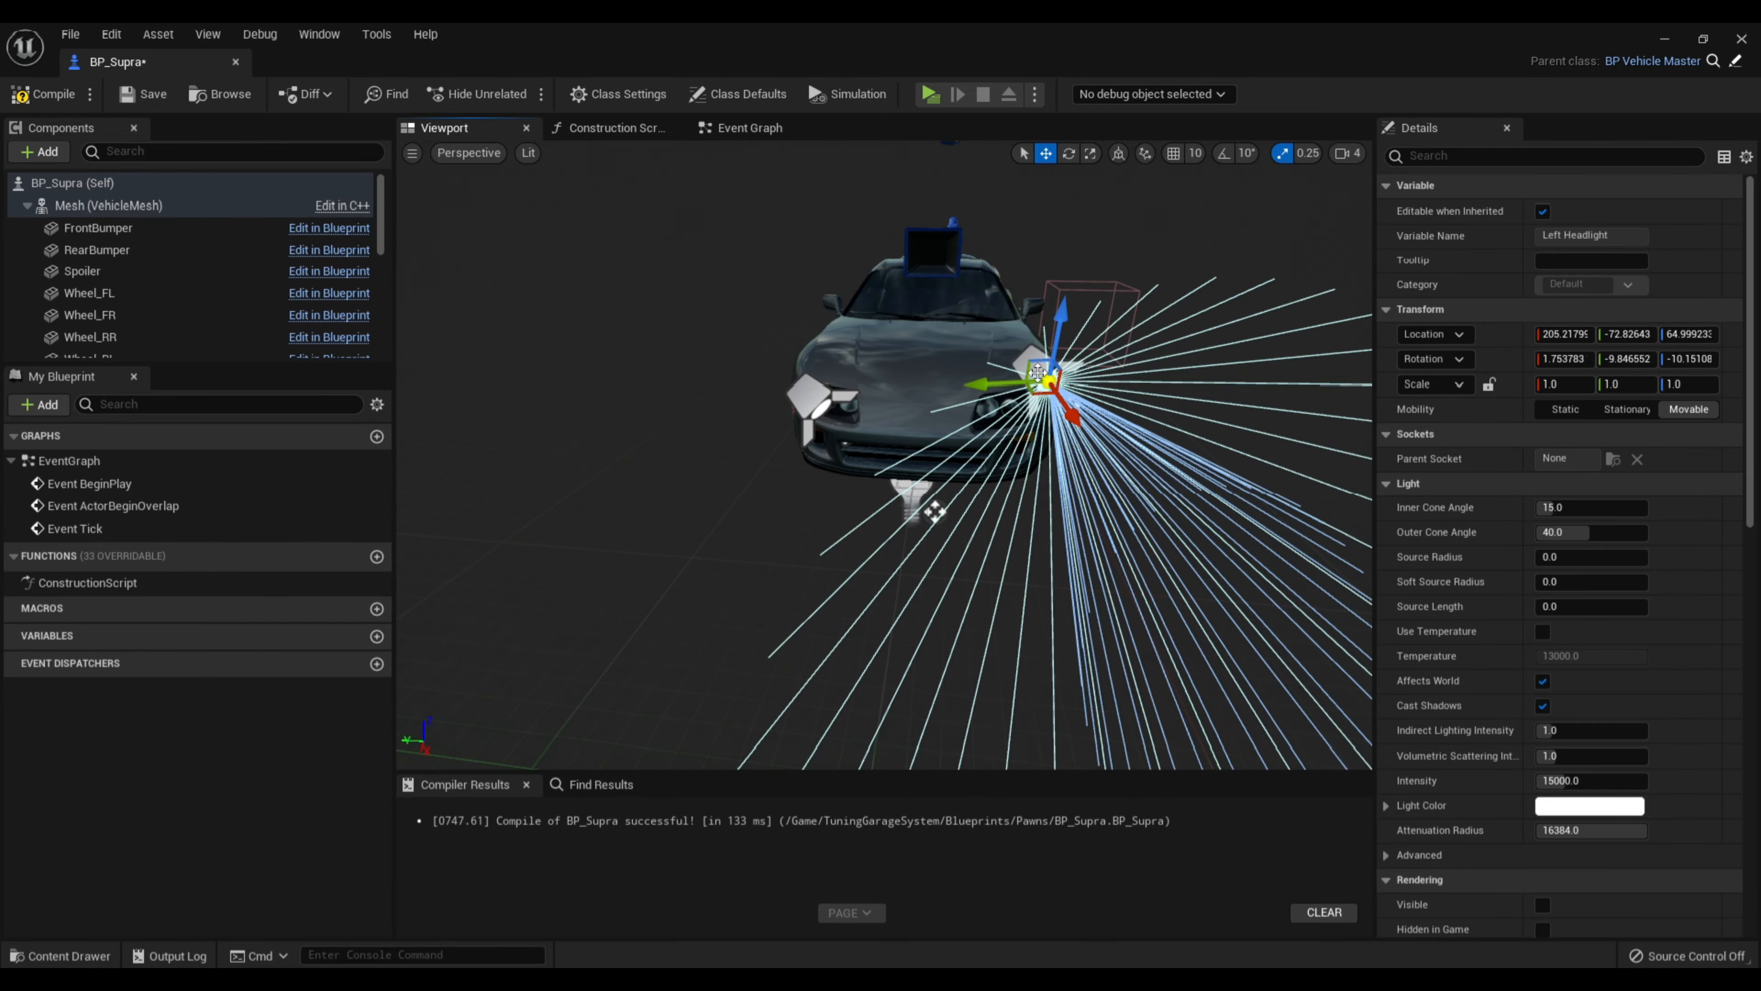
drag(1062, 321, 1056, 347)
drag(982, 421, 1039, 457)
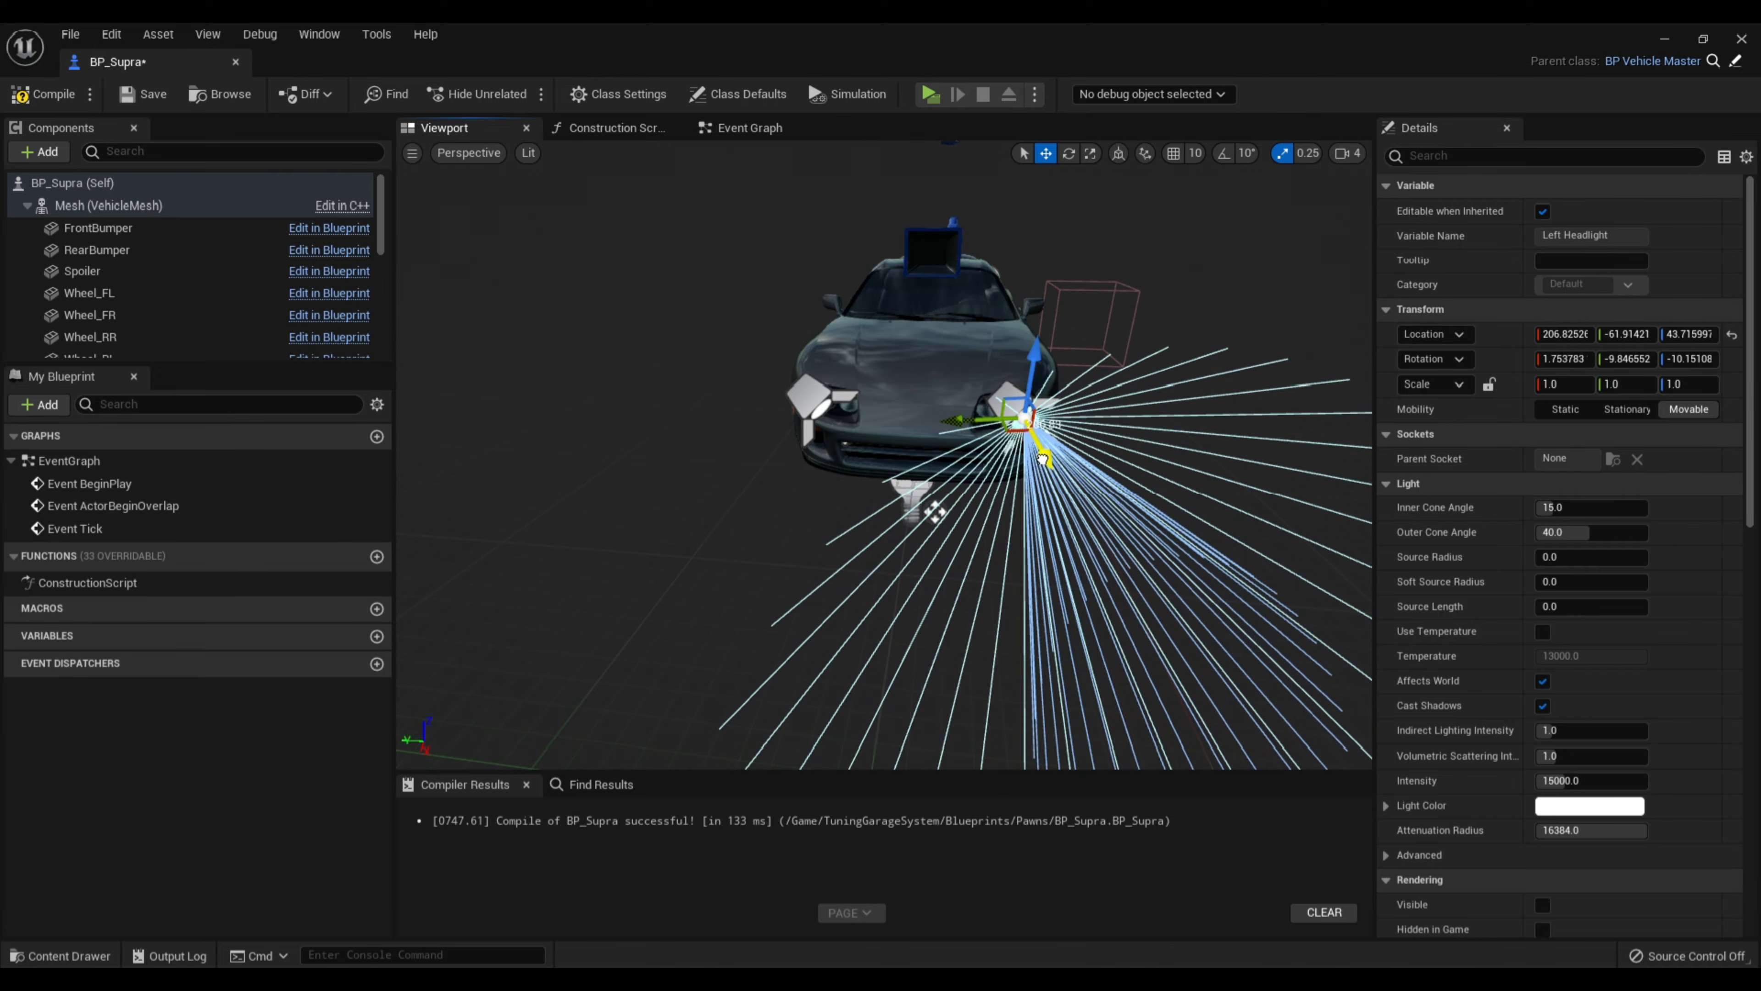
right_drag(1039, 458, 998, 466)
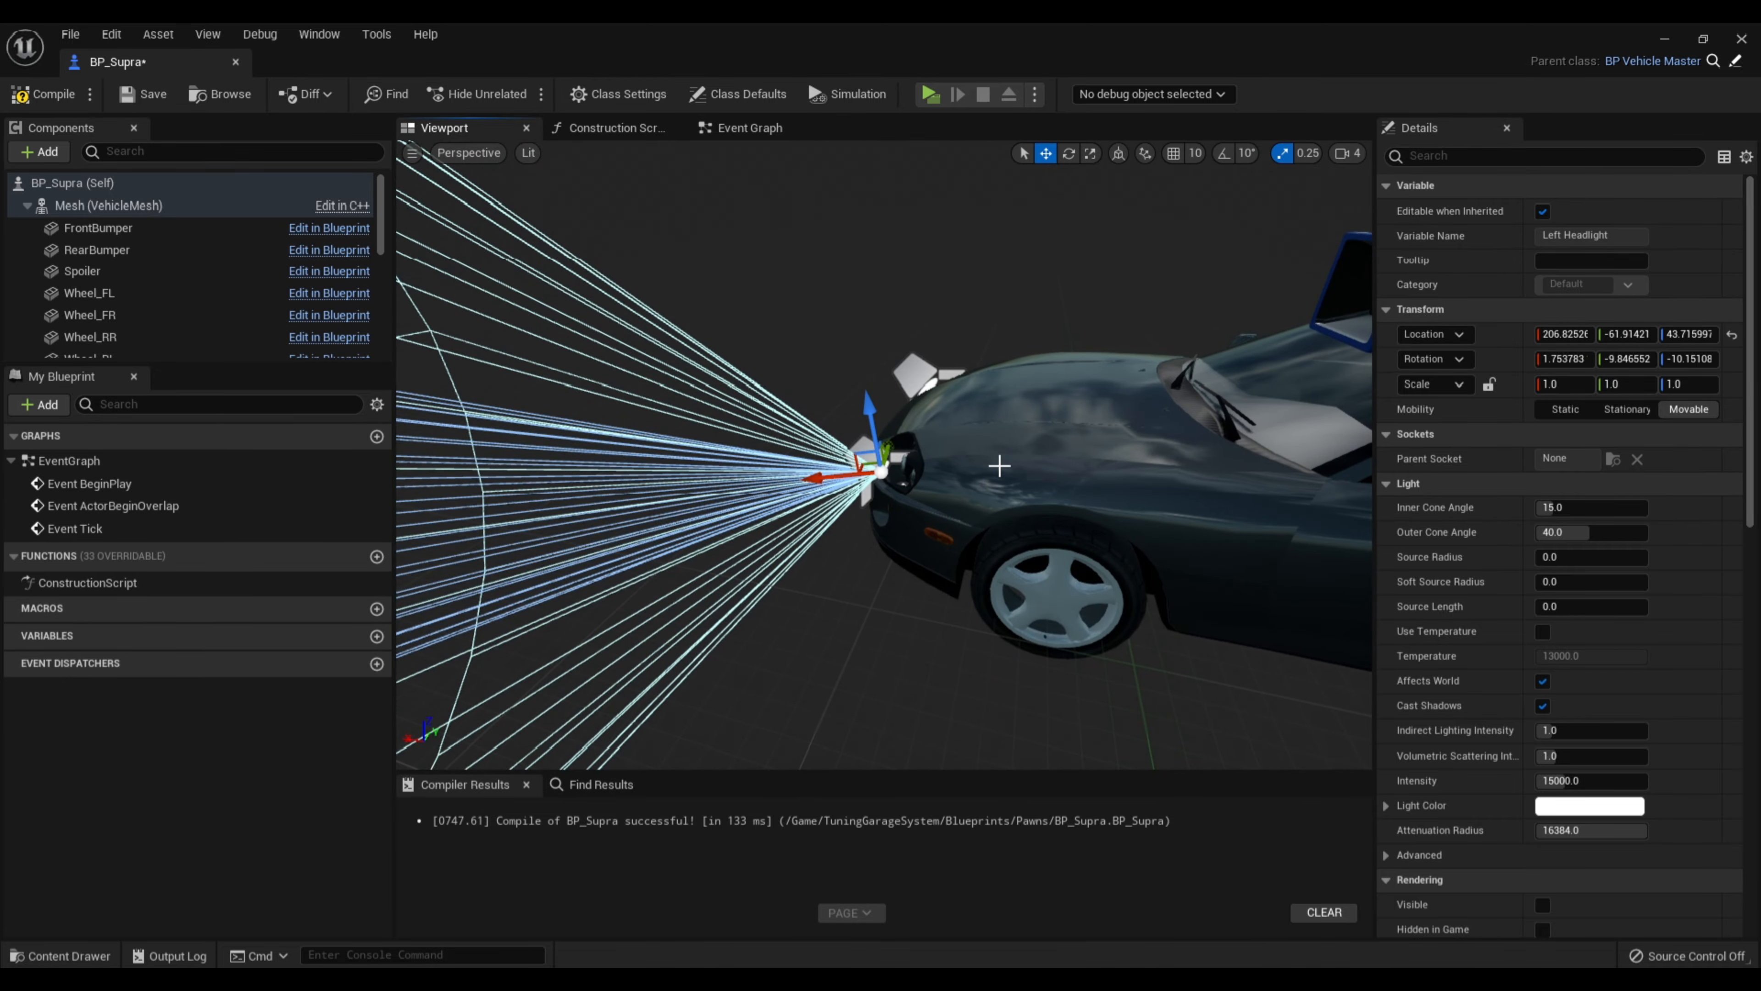
drag(868, 412, 867, 400)
drag(827, 466, 811, 467)
Nudge the Right Headlight light forward and up in front of its headlamp, to about X 215, Y 56, Z 47
right_drag(822, 453, 1061, 450)
click(836, 424)
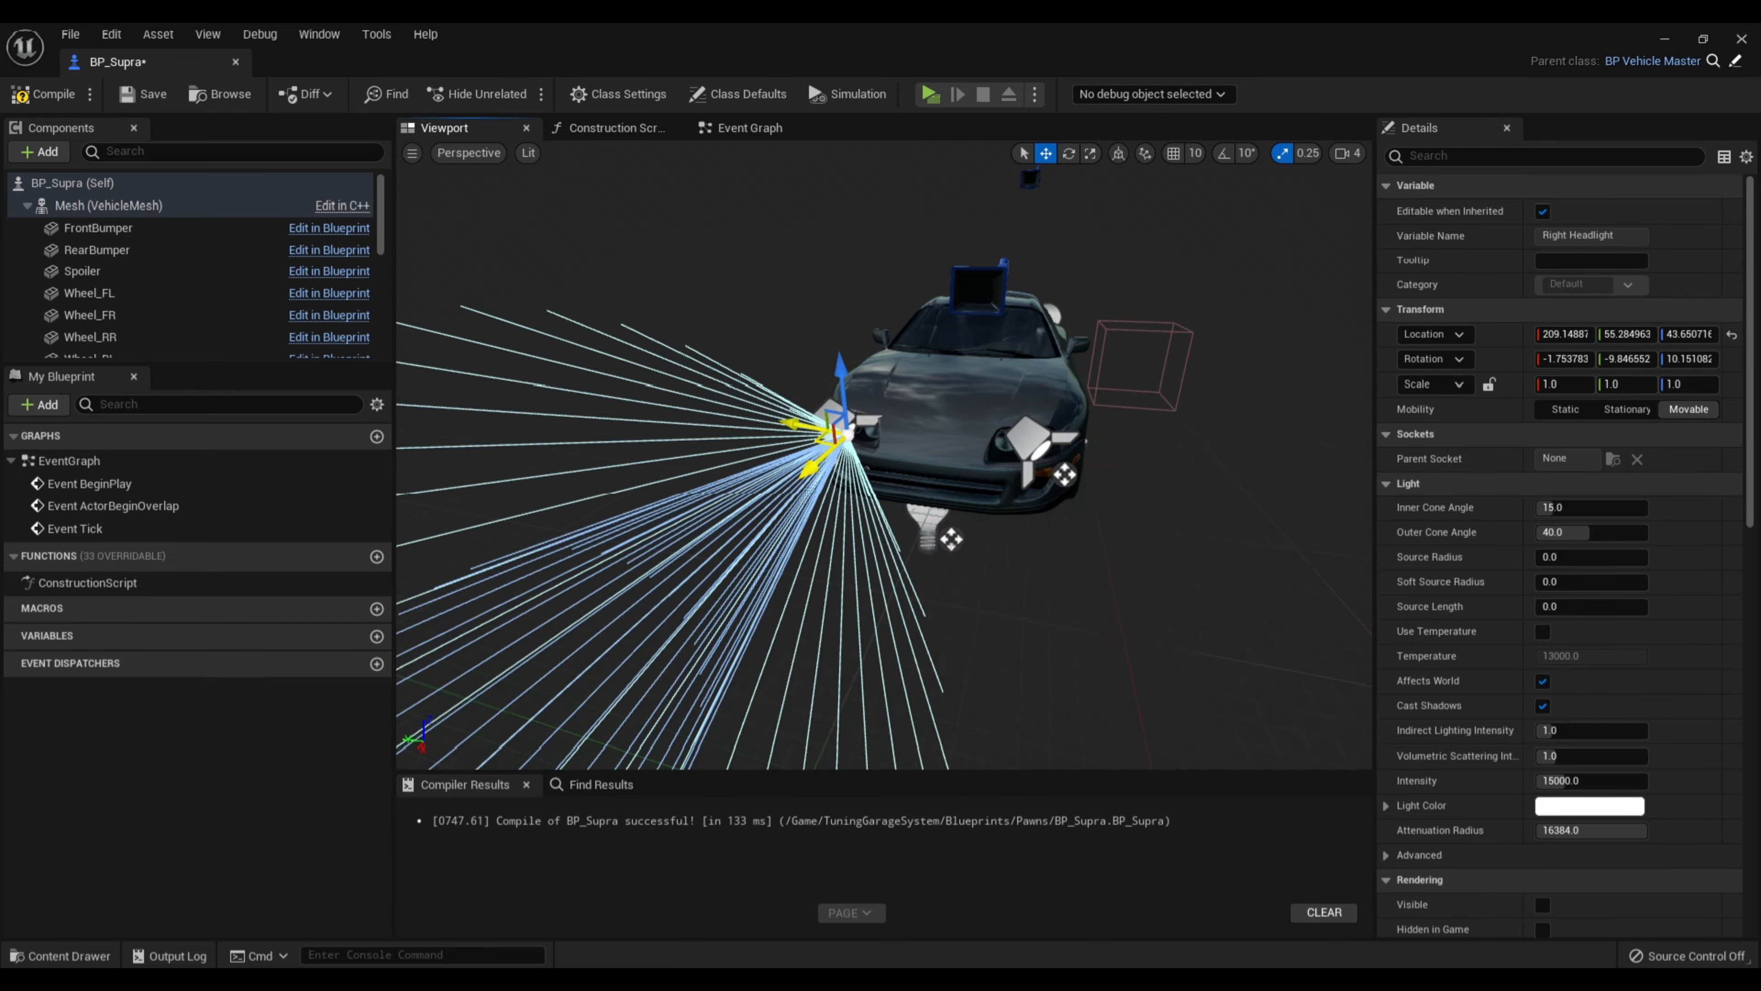
right_drag(836, 433, 1078, 433)
drag(919, 441, 932, 443)
drag(880, 378, 882, 365)
right_drag(862, 393, 651, 403)
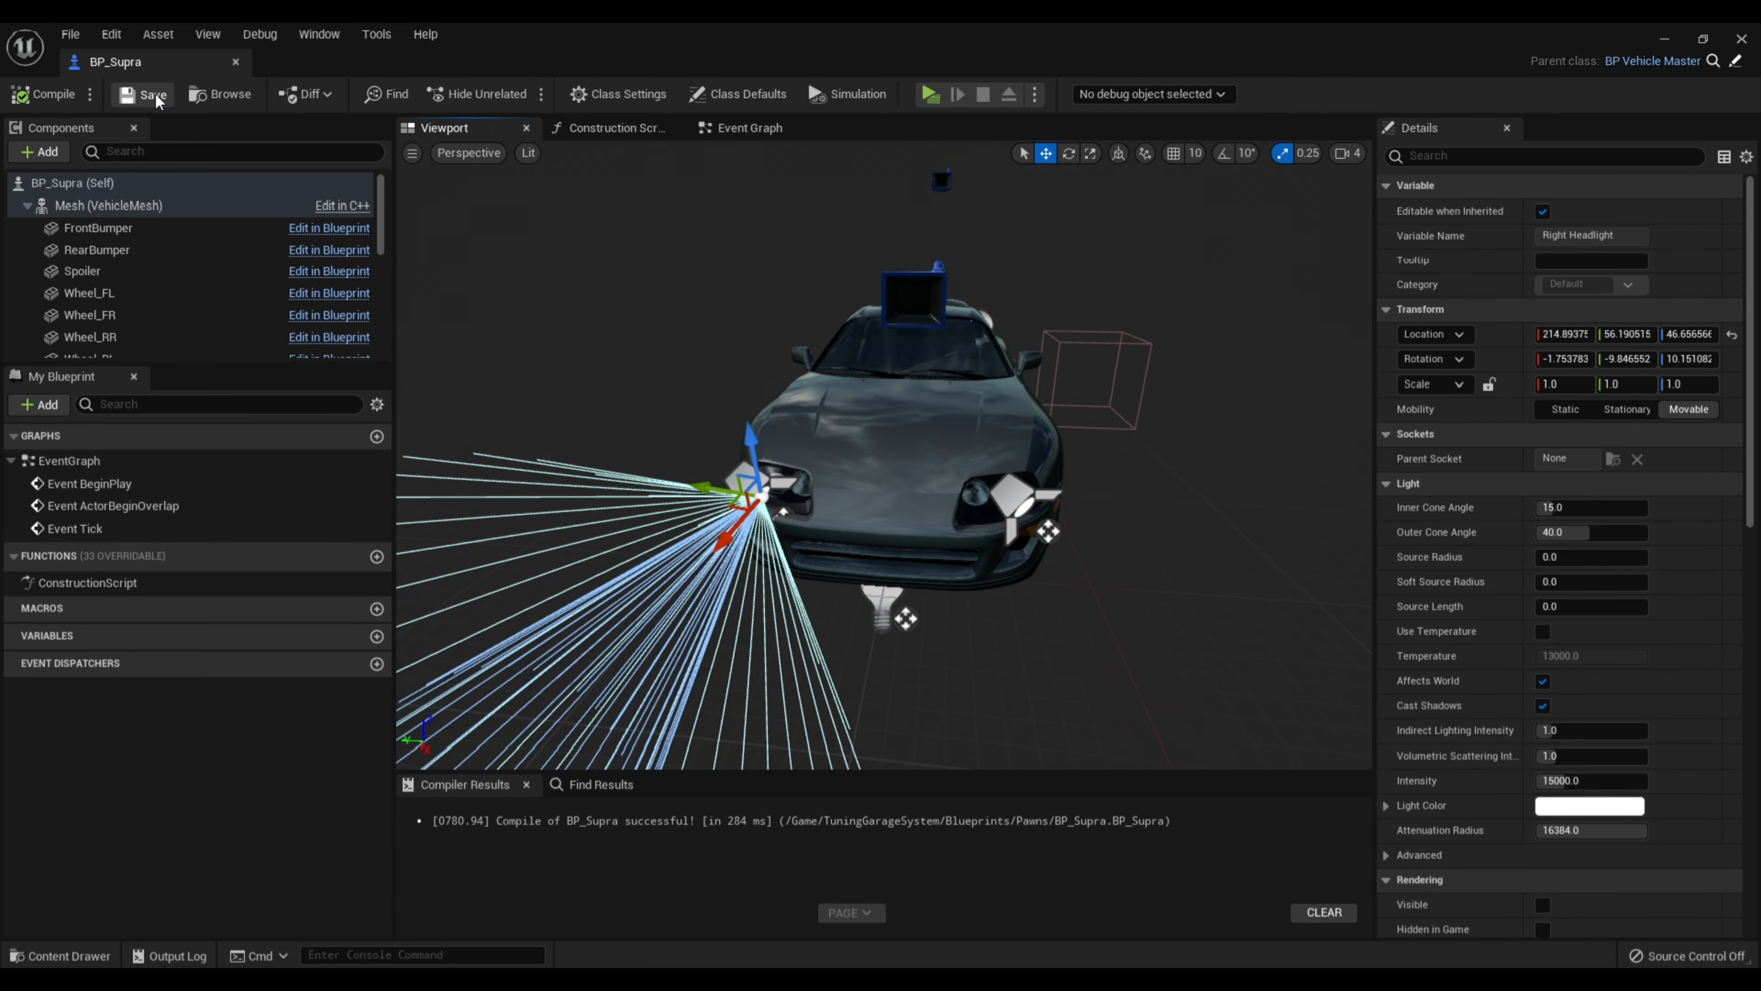
In the BP_Supra defaults, set compatible front bumper 0 to Parts_KIT01_FRONT_BUMPER_A and 1 to Parts_KIT04_FRONT_BUMPER_A from the Car_01 Parts folder
click(145, 183)
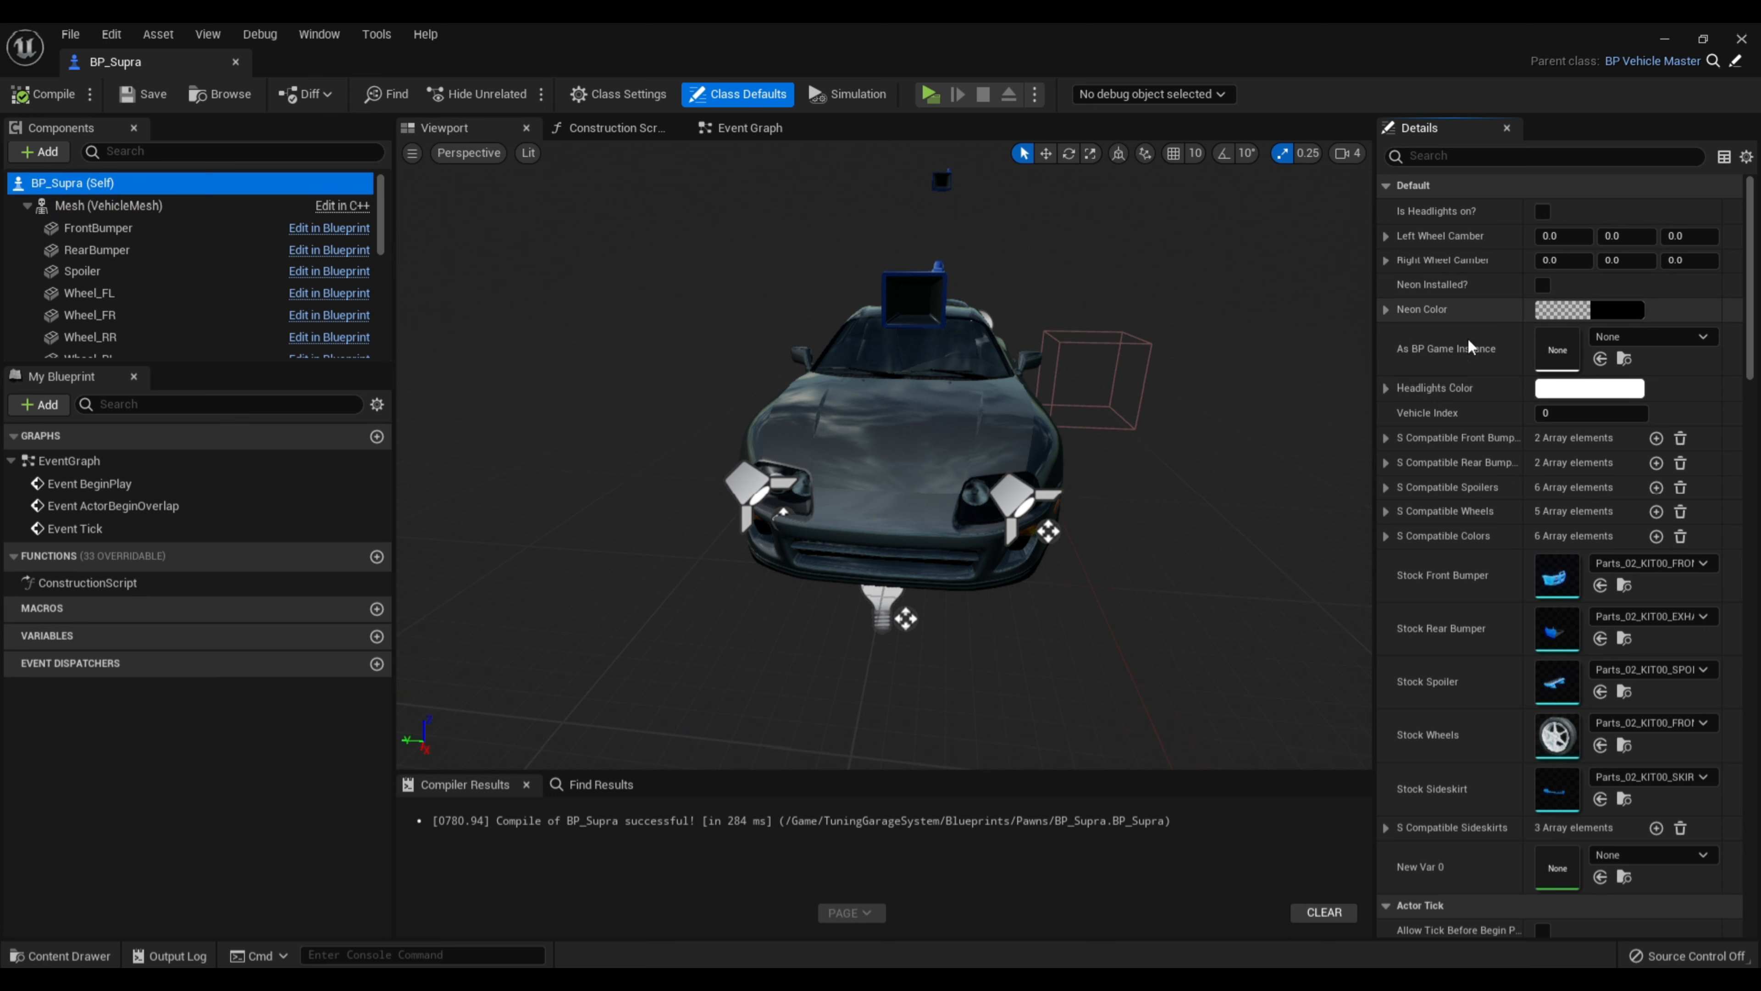
click(1386, 438)
click(1402, 462)
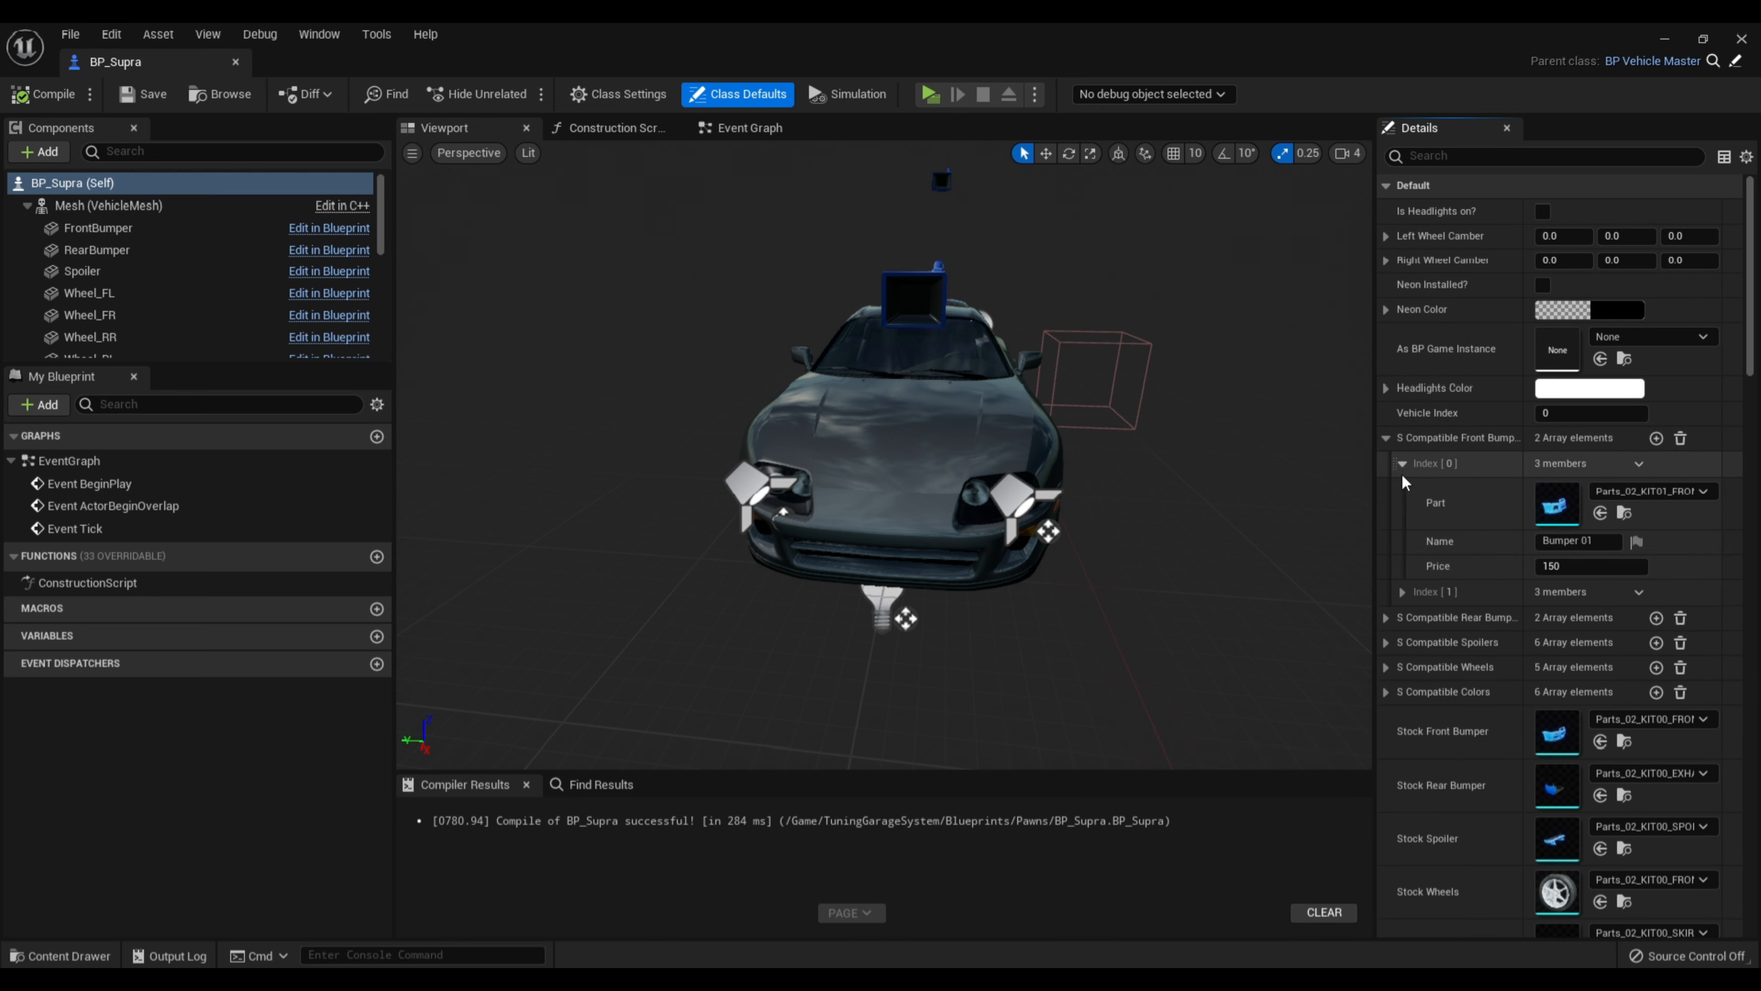
click(1402, 591)
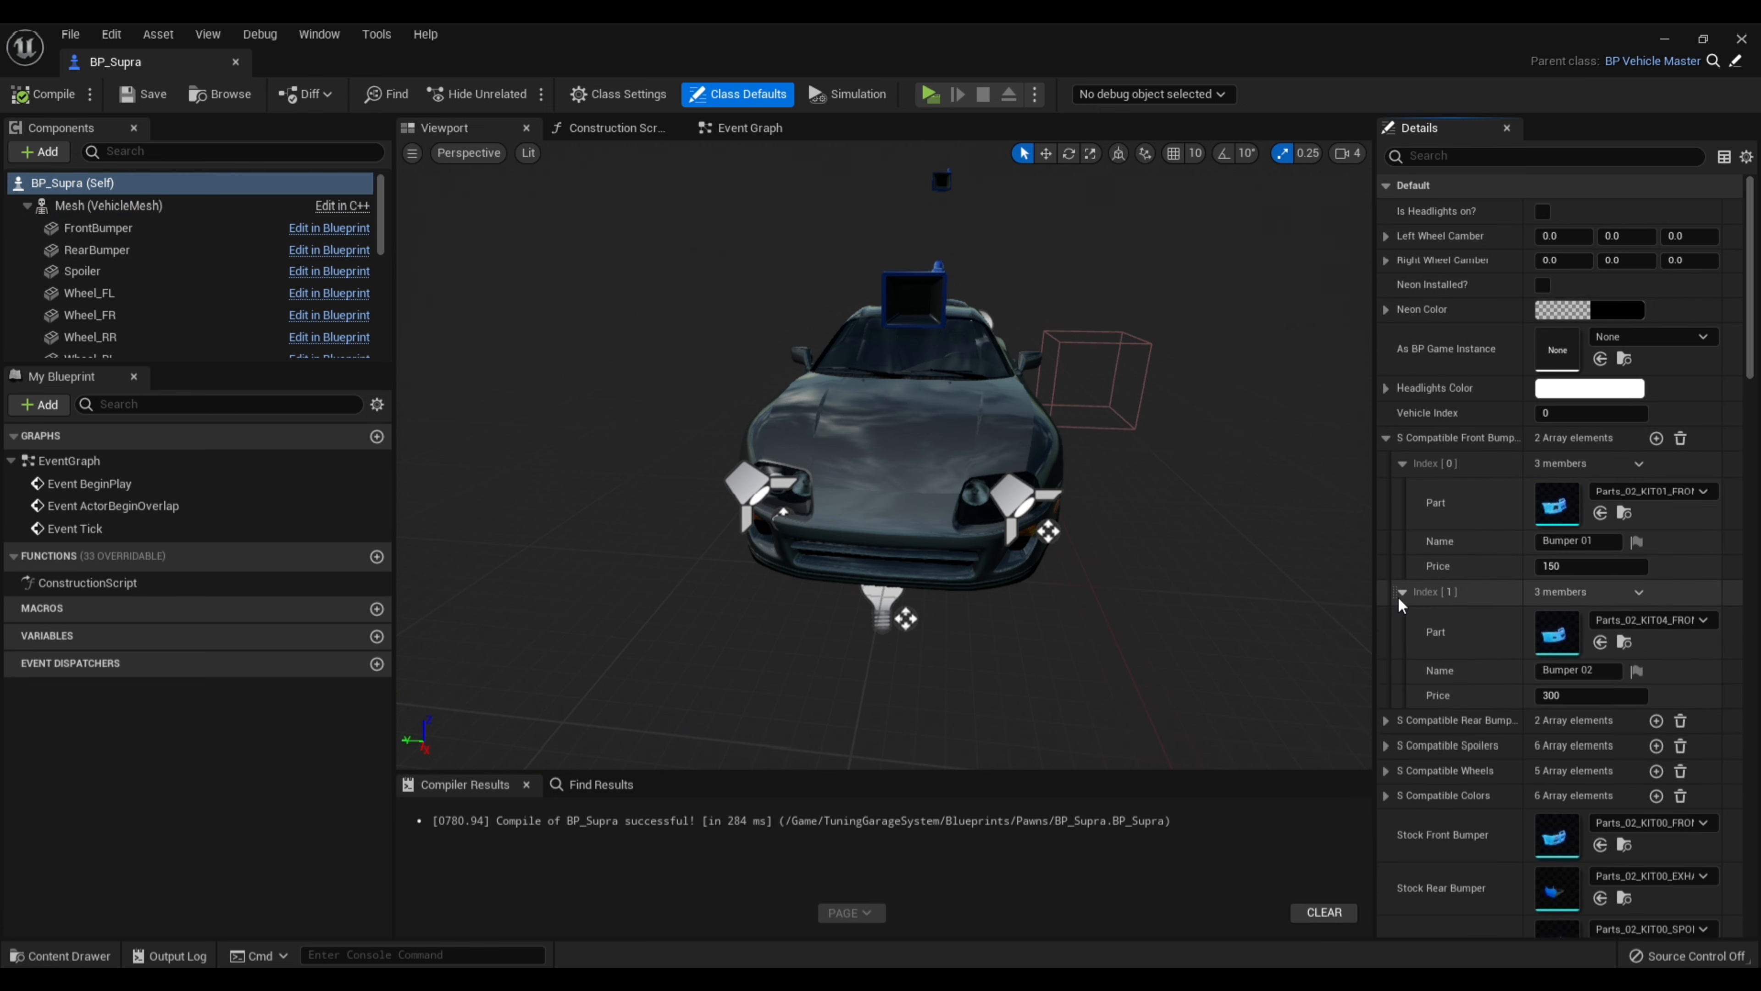
click(66, 956)
click(583, 682)
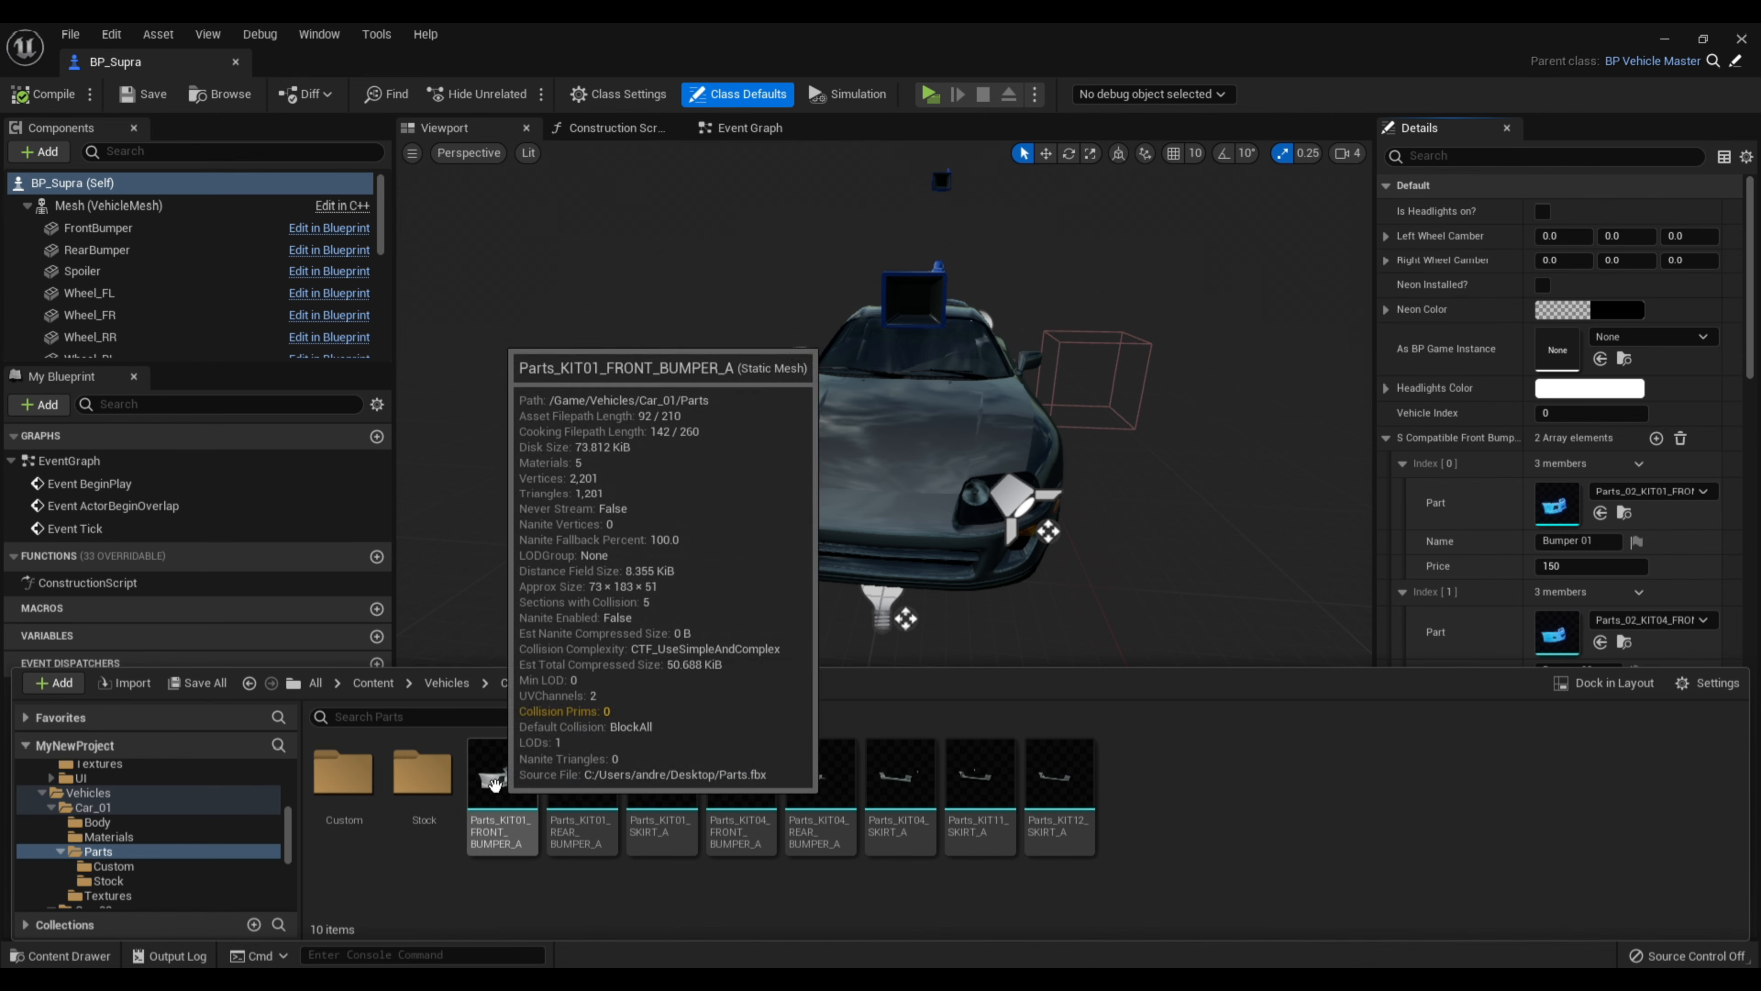
drag(499, 784, 1553, 501)
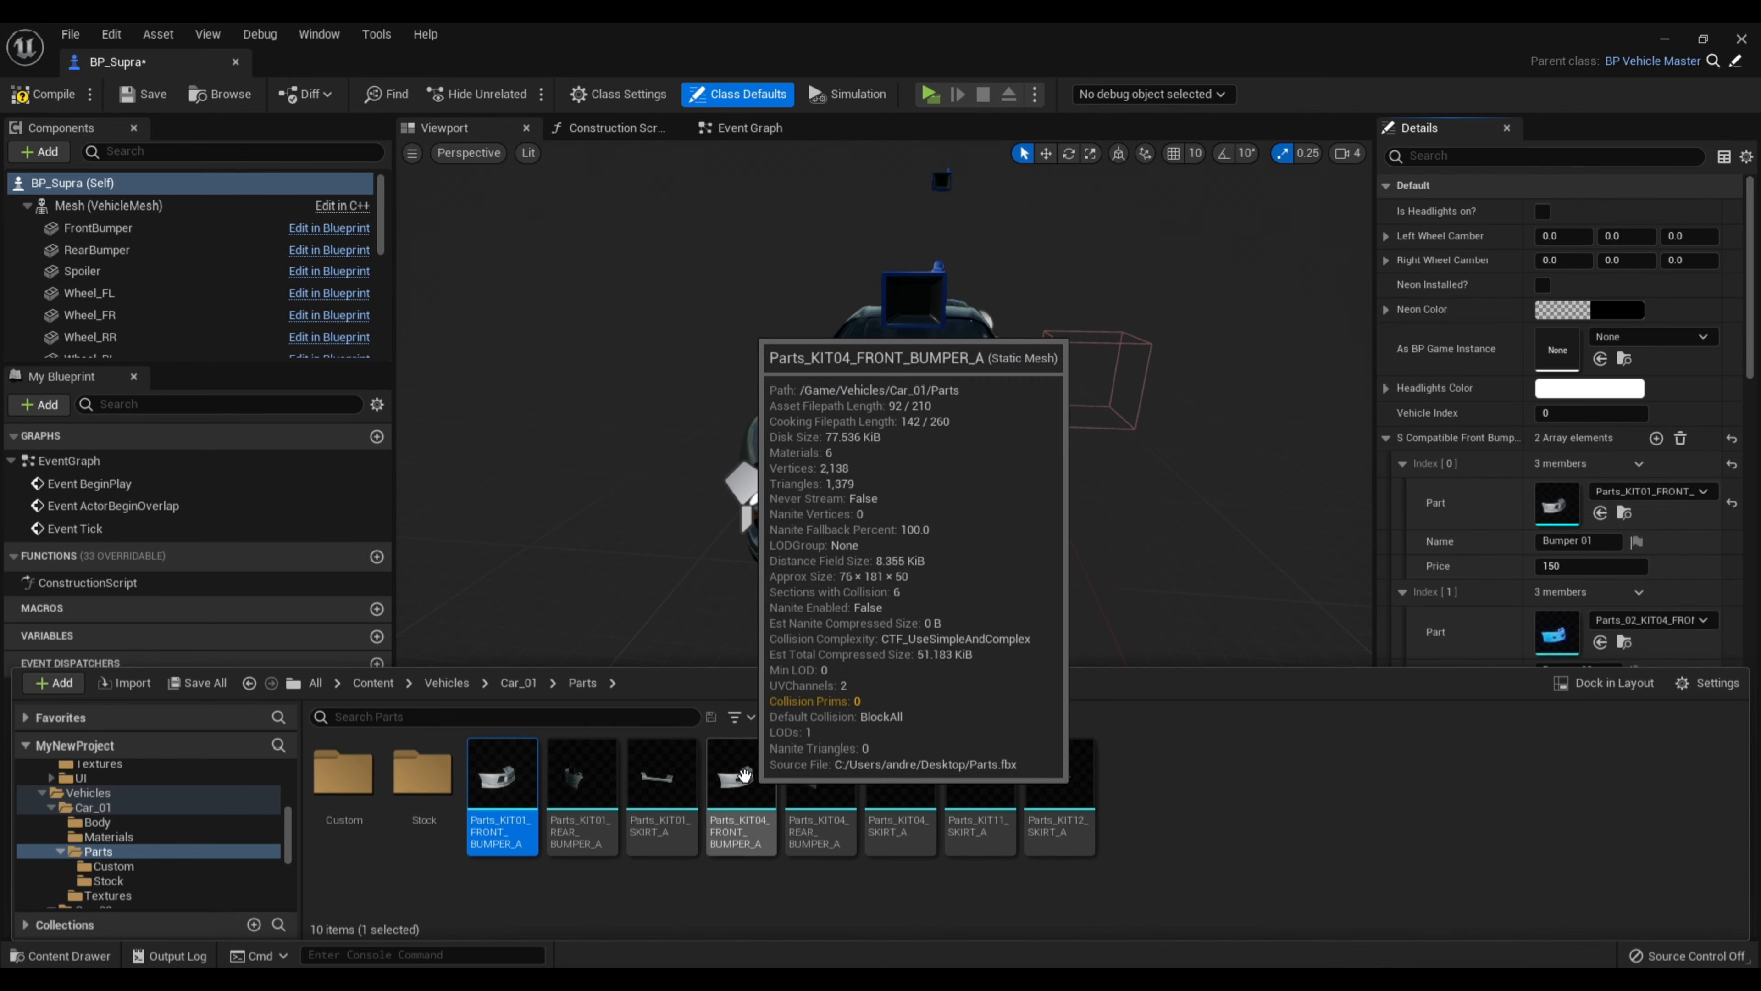
drag(740, 777, 1534, 614)
scroll(1534, 615, down, 4)
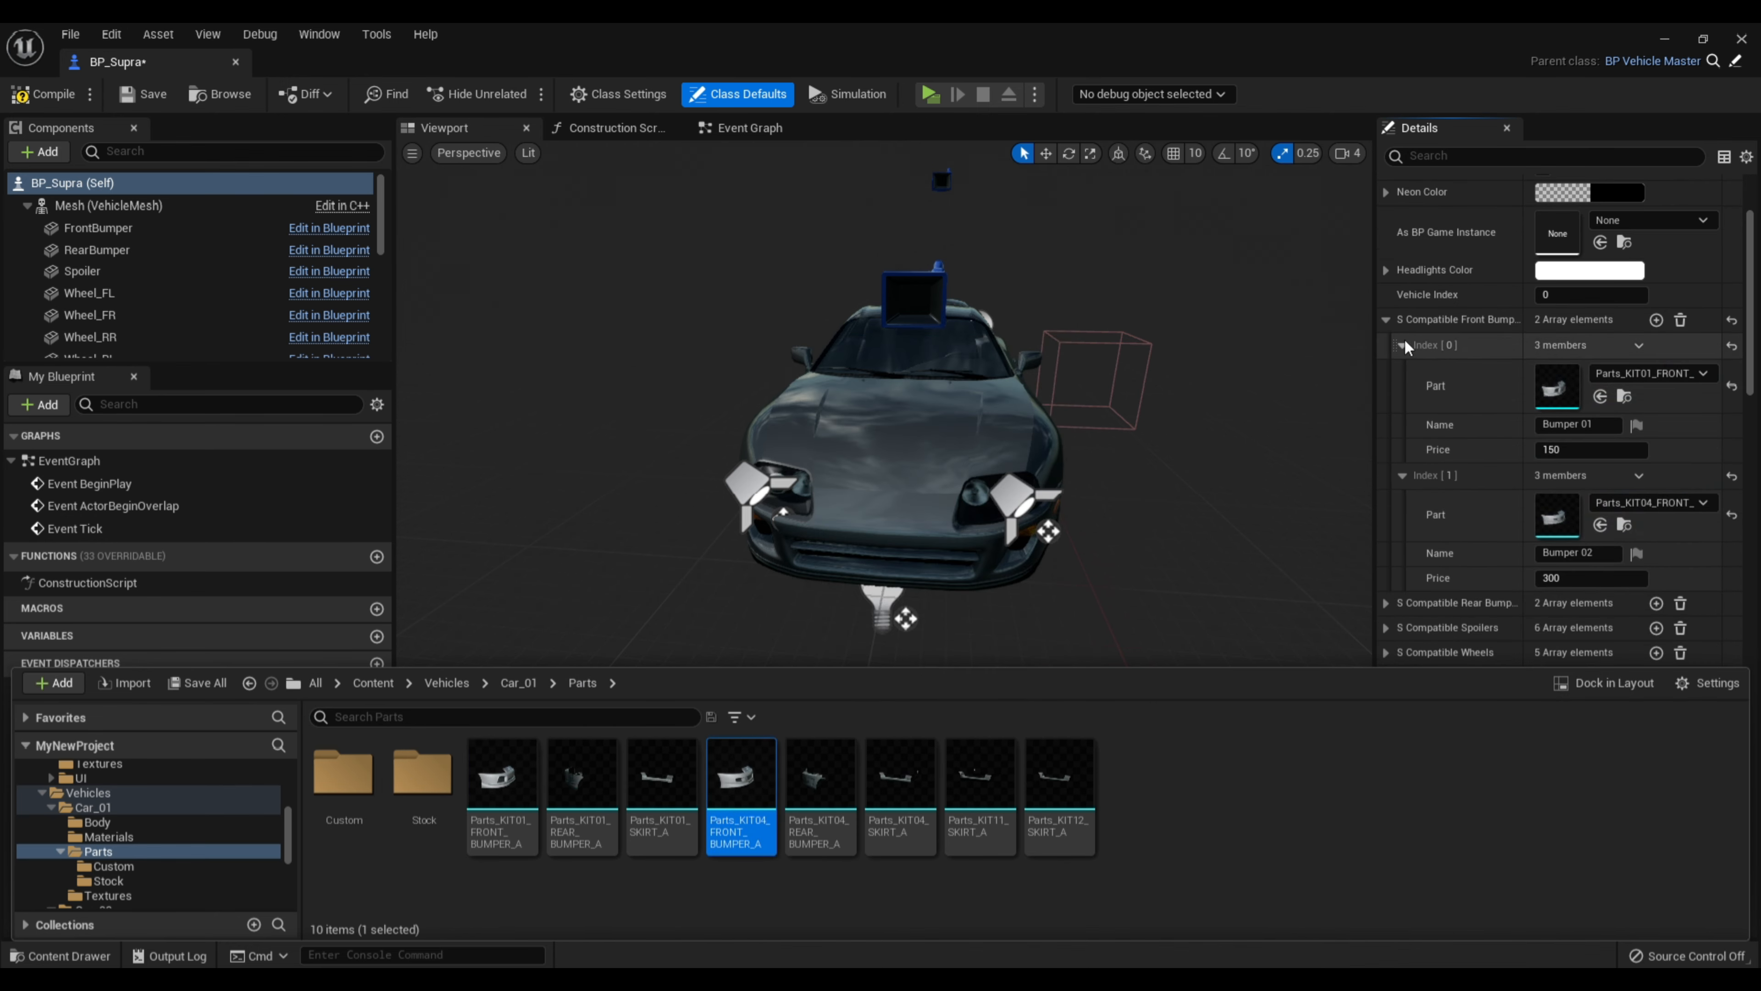
click(1387, 322)
Set the compatible rear bumper parts to Parts_KIT01_REAR_BUMPER_A for index 0 and Parts_KIT04_REAR_BUMPER_A for index 1
click(1387, 344)
click(1402, 369)
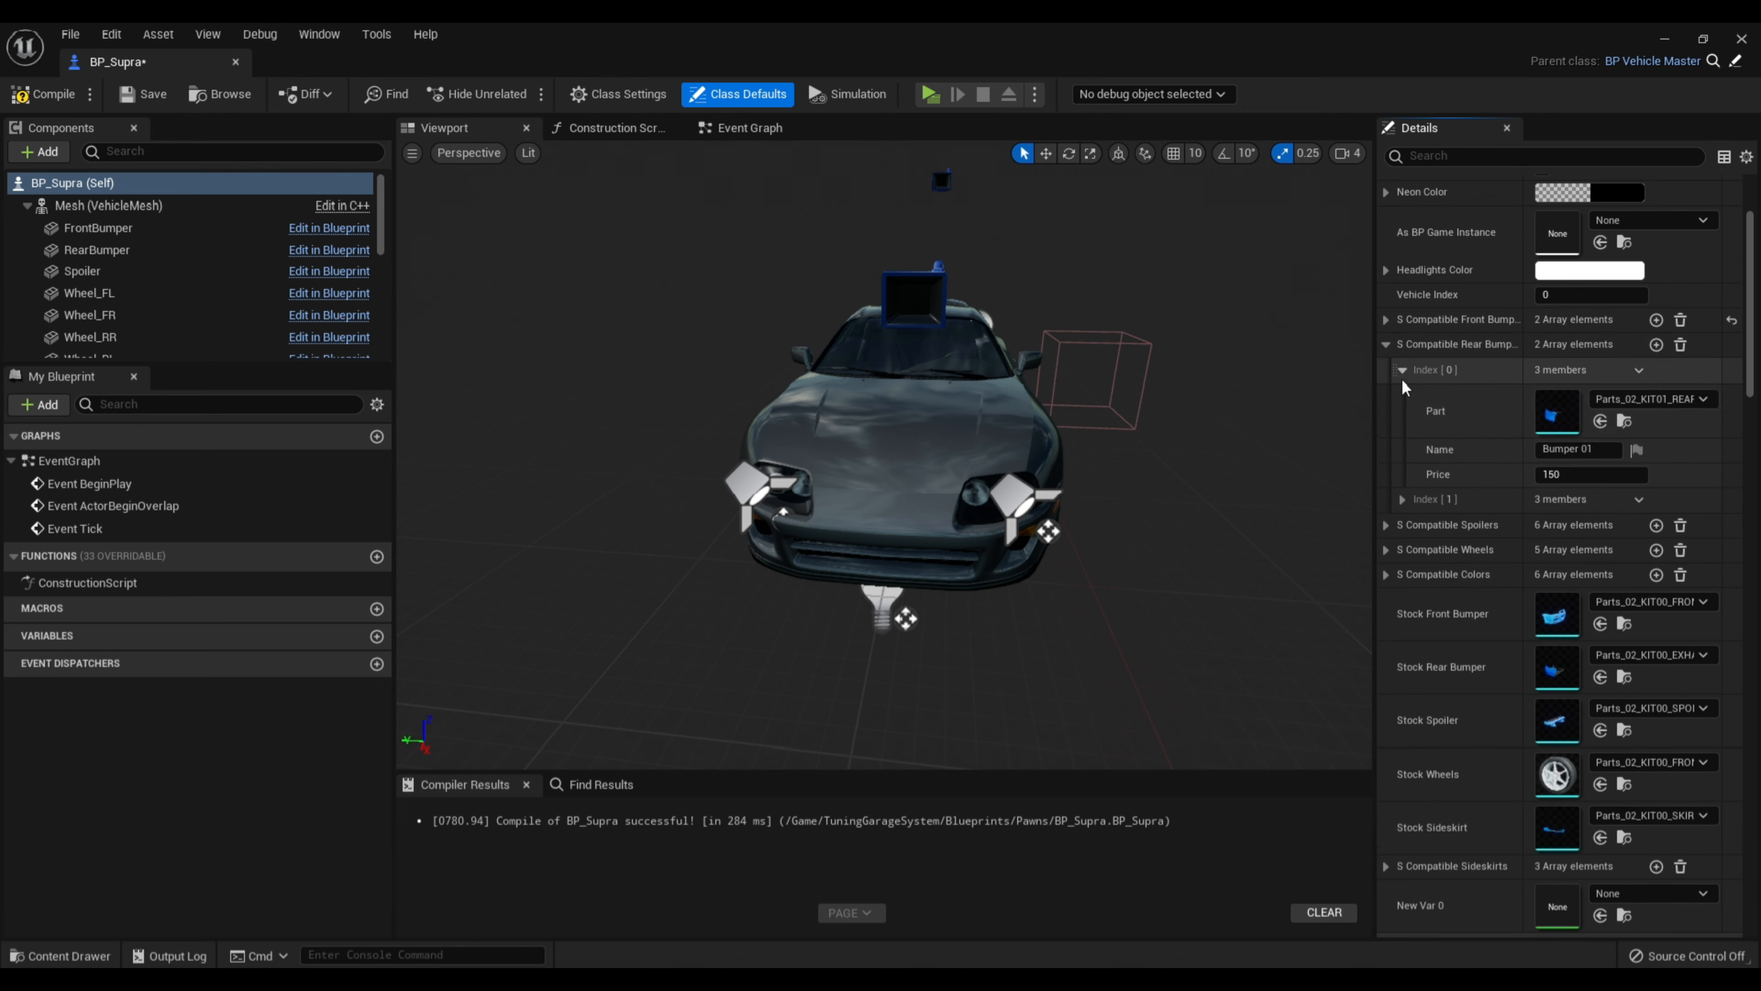
click(1402, 499)
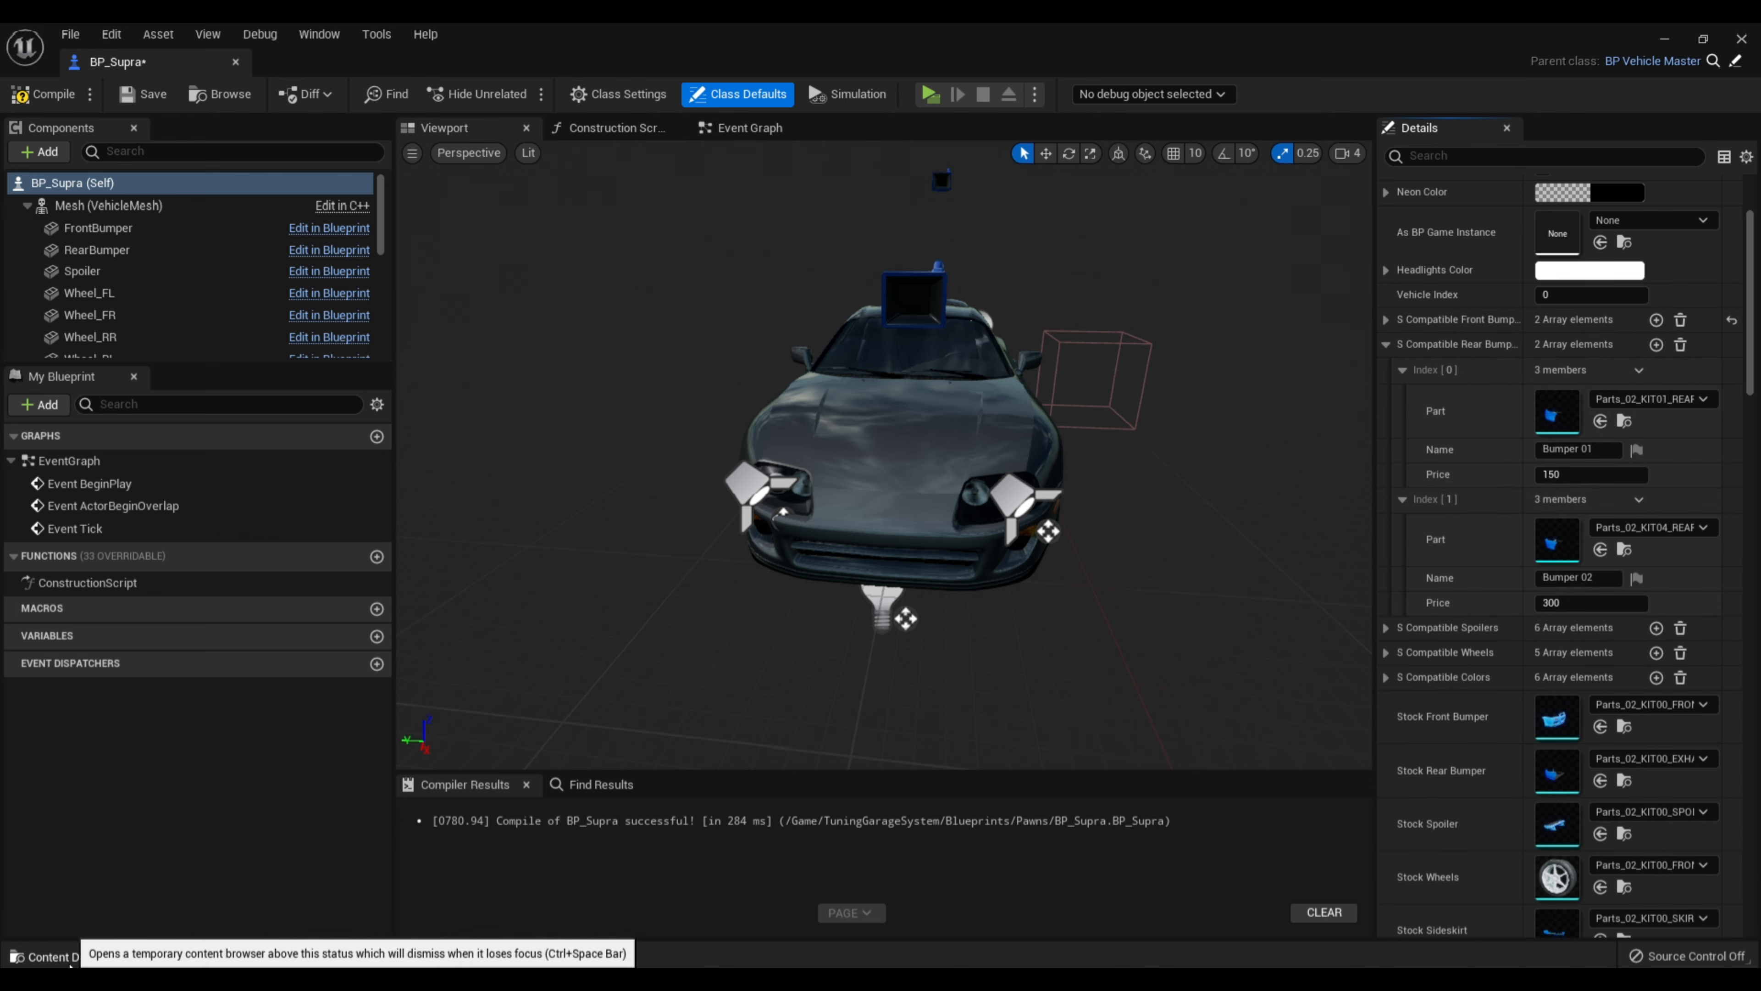
click(56, 955)
drag(604, 786, 1556, 413)
drag(820, 773, 1556, 540)
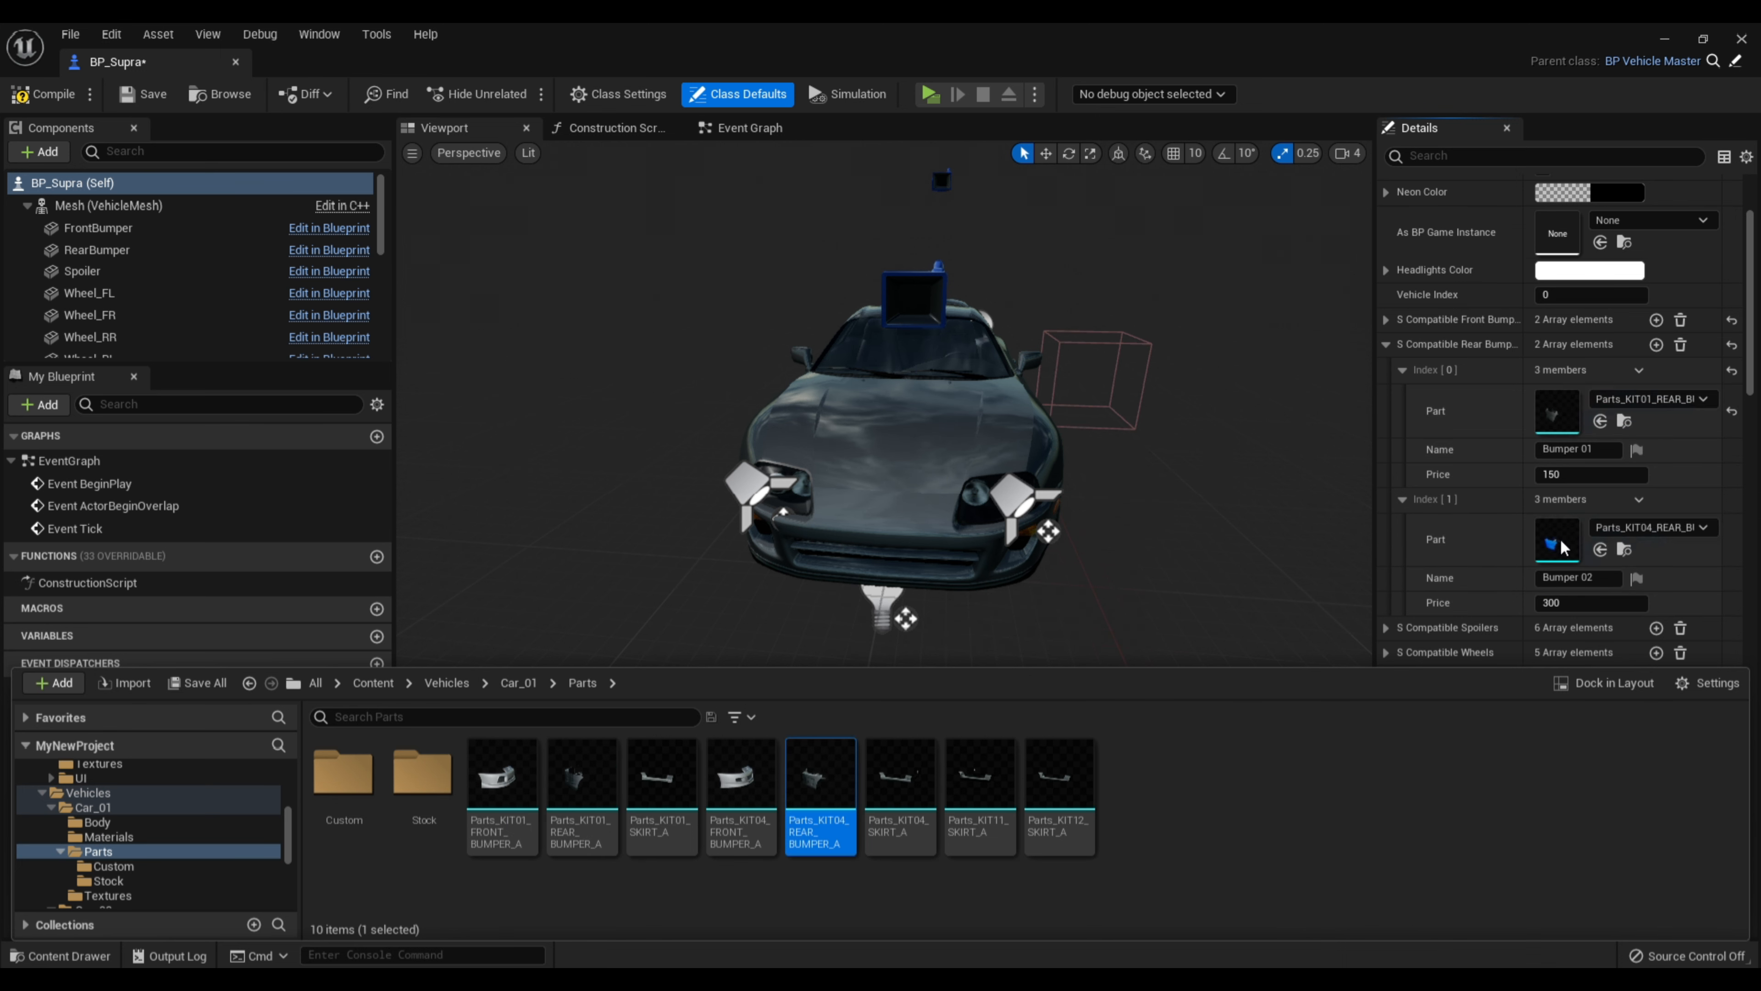
click(1385, 345)
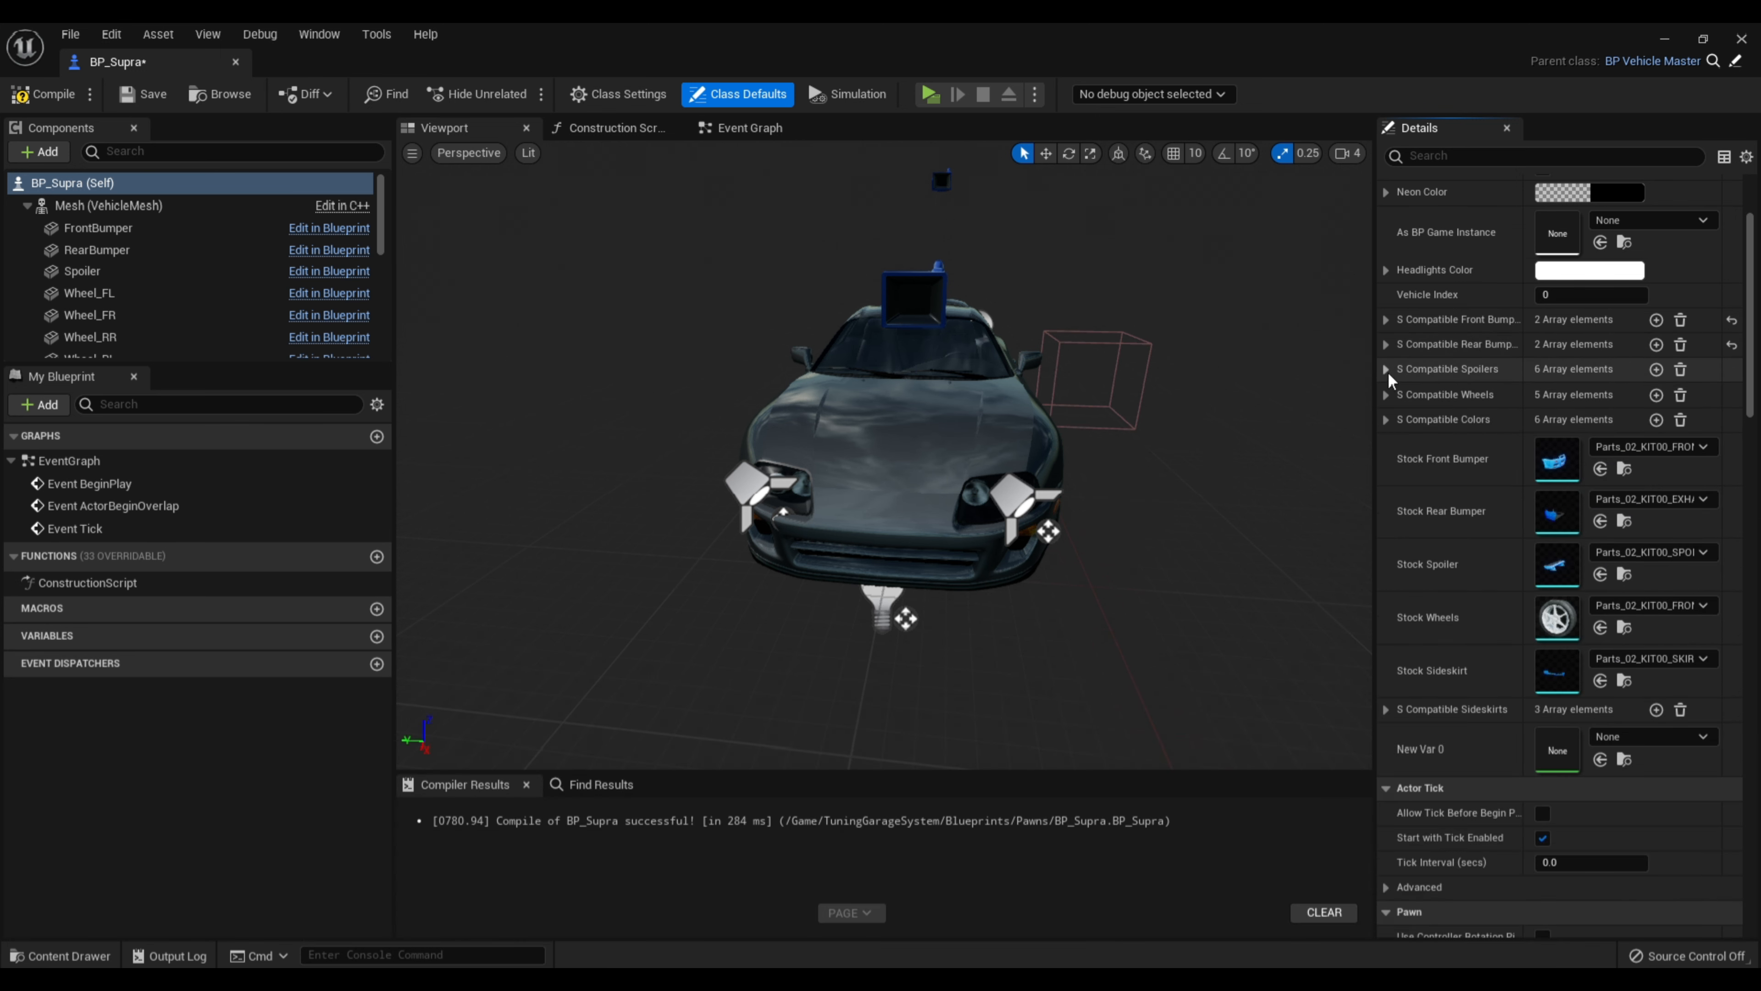
Check the entries of the compatible spoilers, wheels and colors arrays
click(1385, 369)
click(1386, 371)
click(1386, 394)
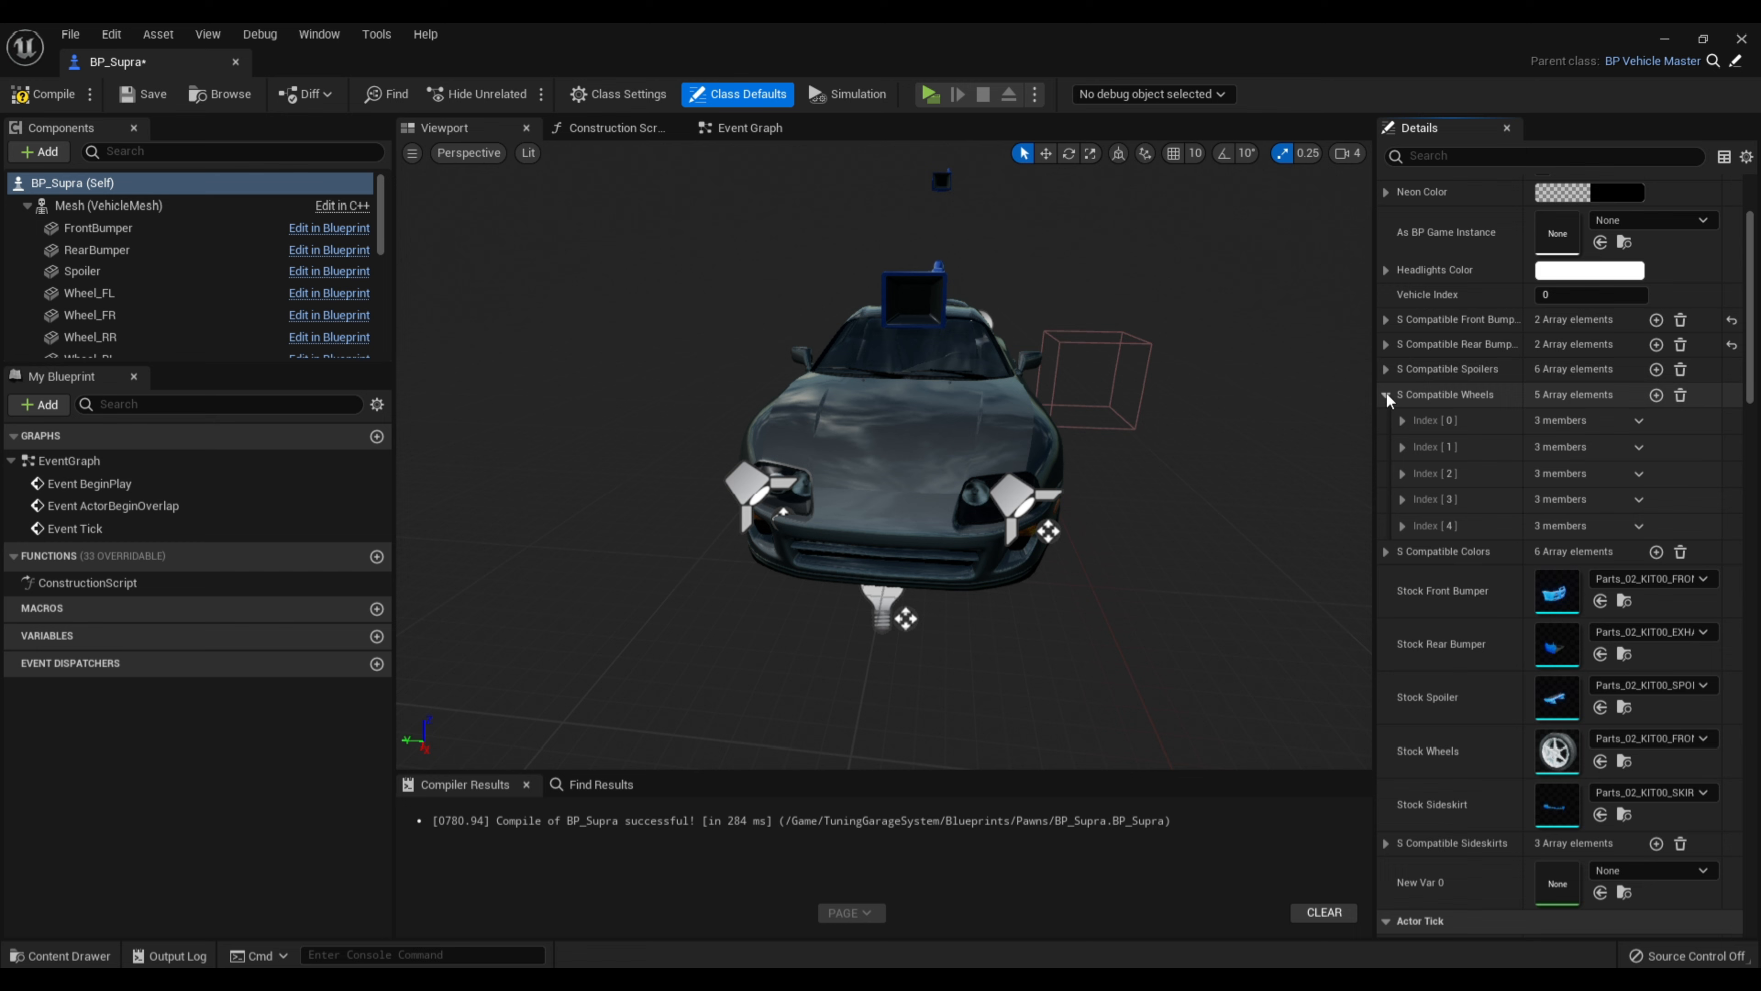
click(1386, 393)
click(1388, 420)
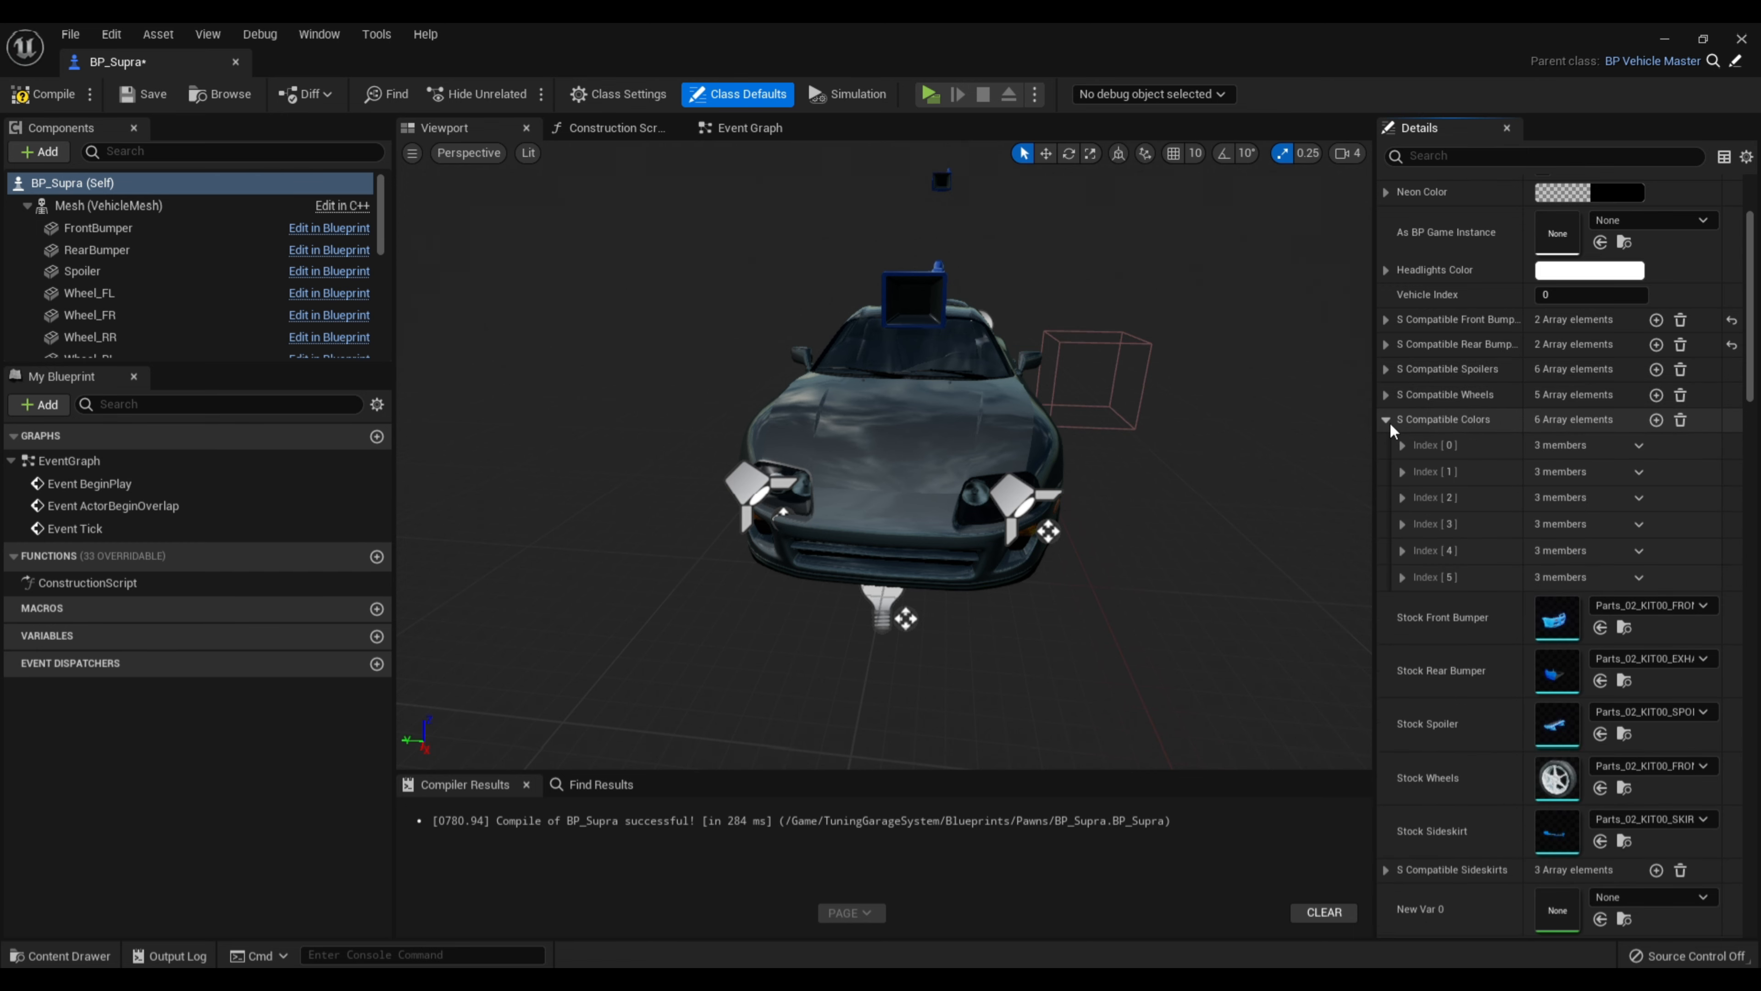
click(1388, 420)
Set Stock Front Bumper to Parts_KIT00_FRONT_BUMPER_A, Stock Rear Bumper to Parts_KIT00_REAR_BUMPER_A and Stock Sideskirt to Parts_KIT00_SKIRT_A from the Stock folder
click(61, 956)
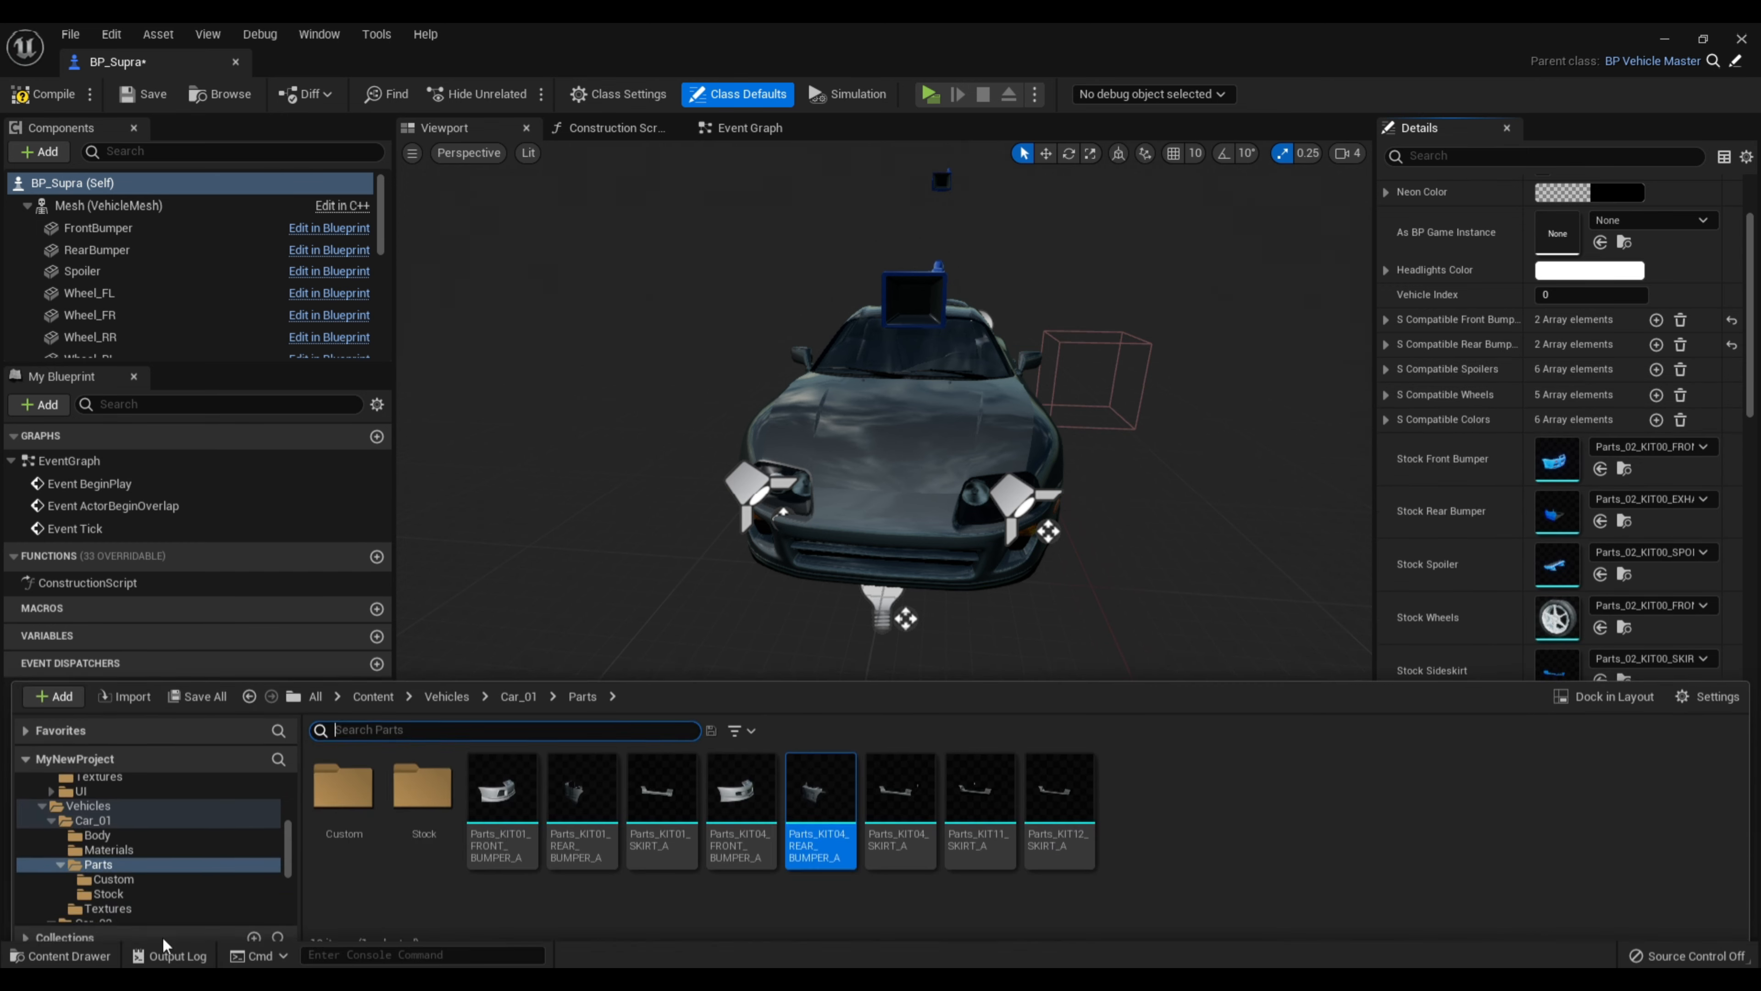
double_click(423, 773)
drag(343, 777, 1579, 463)
drag(1242, 663, 1544, 513)
drag(581, 777, 1557, 558)
Set Stock Spoiler to Parts_KIT00_SPOILER_A and Stock Wheels to Parts_KIT00_FRONT_TIRE_A, and compile the blueprint
scroll(1526, 552, down, 2)
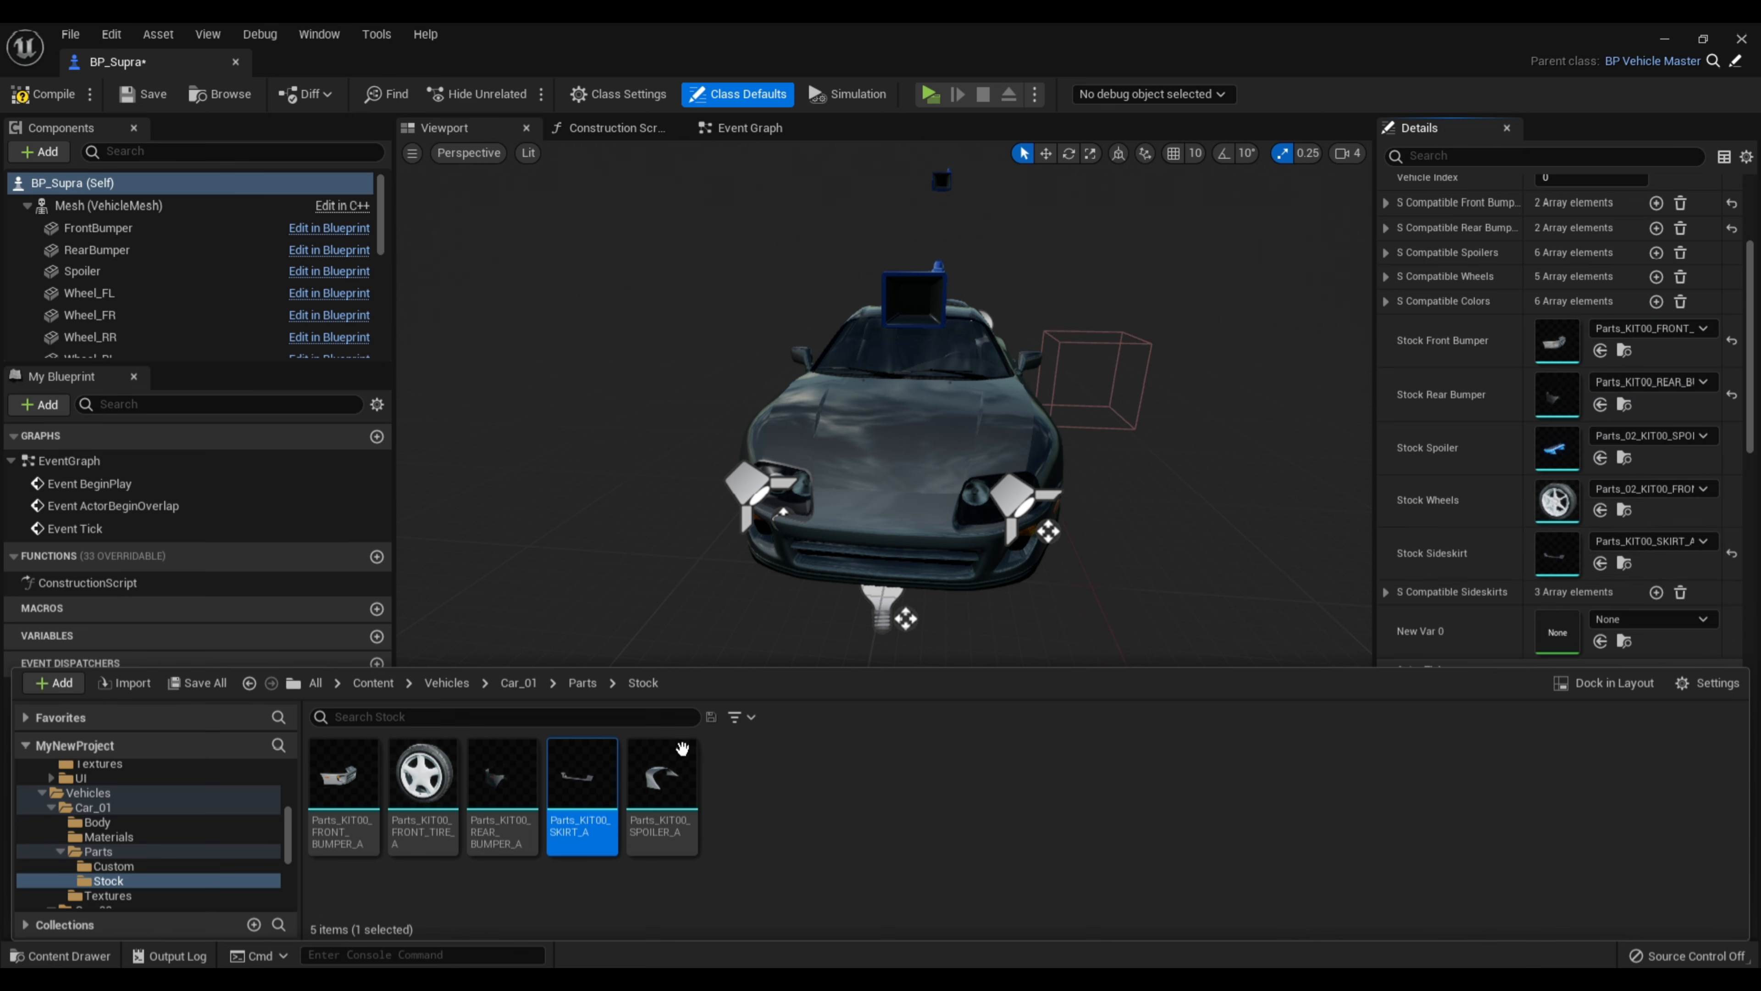
drag(682, 748, 1557, 450)
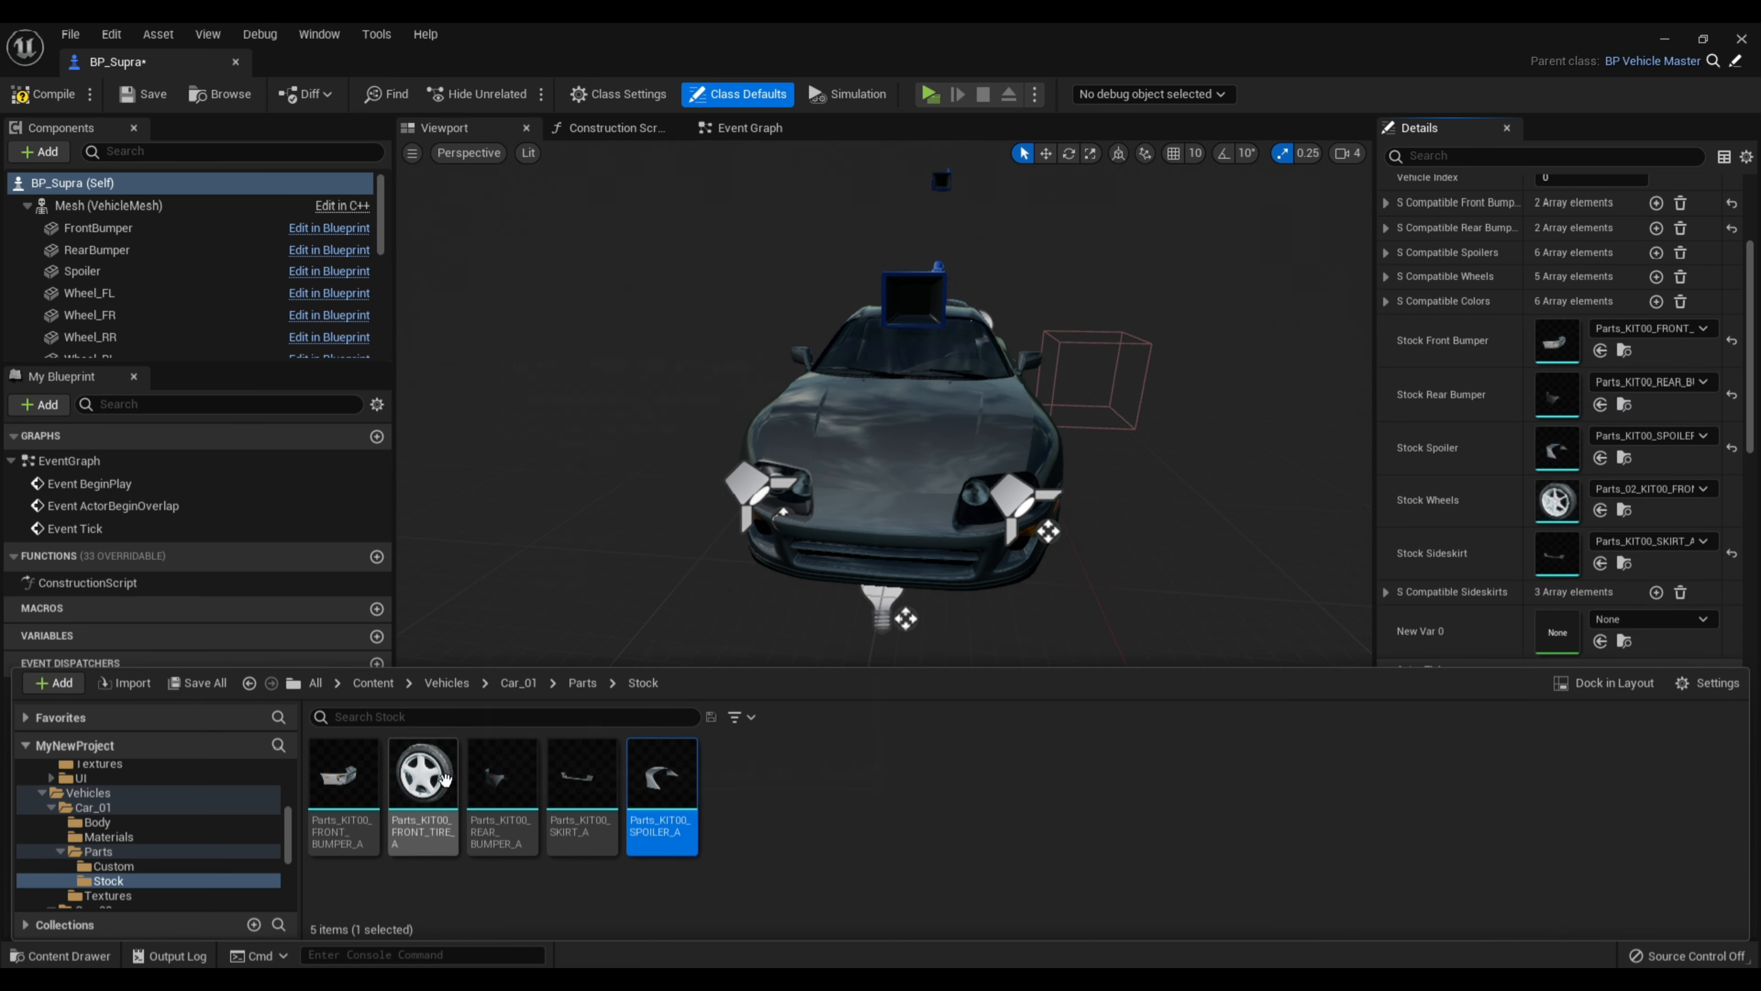
drag(444, 779, 1556, 500)
scroll(1440, 511, down, 3)
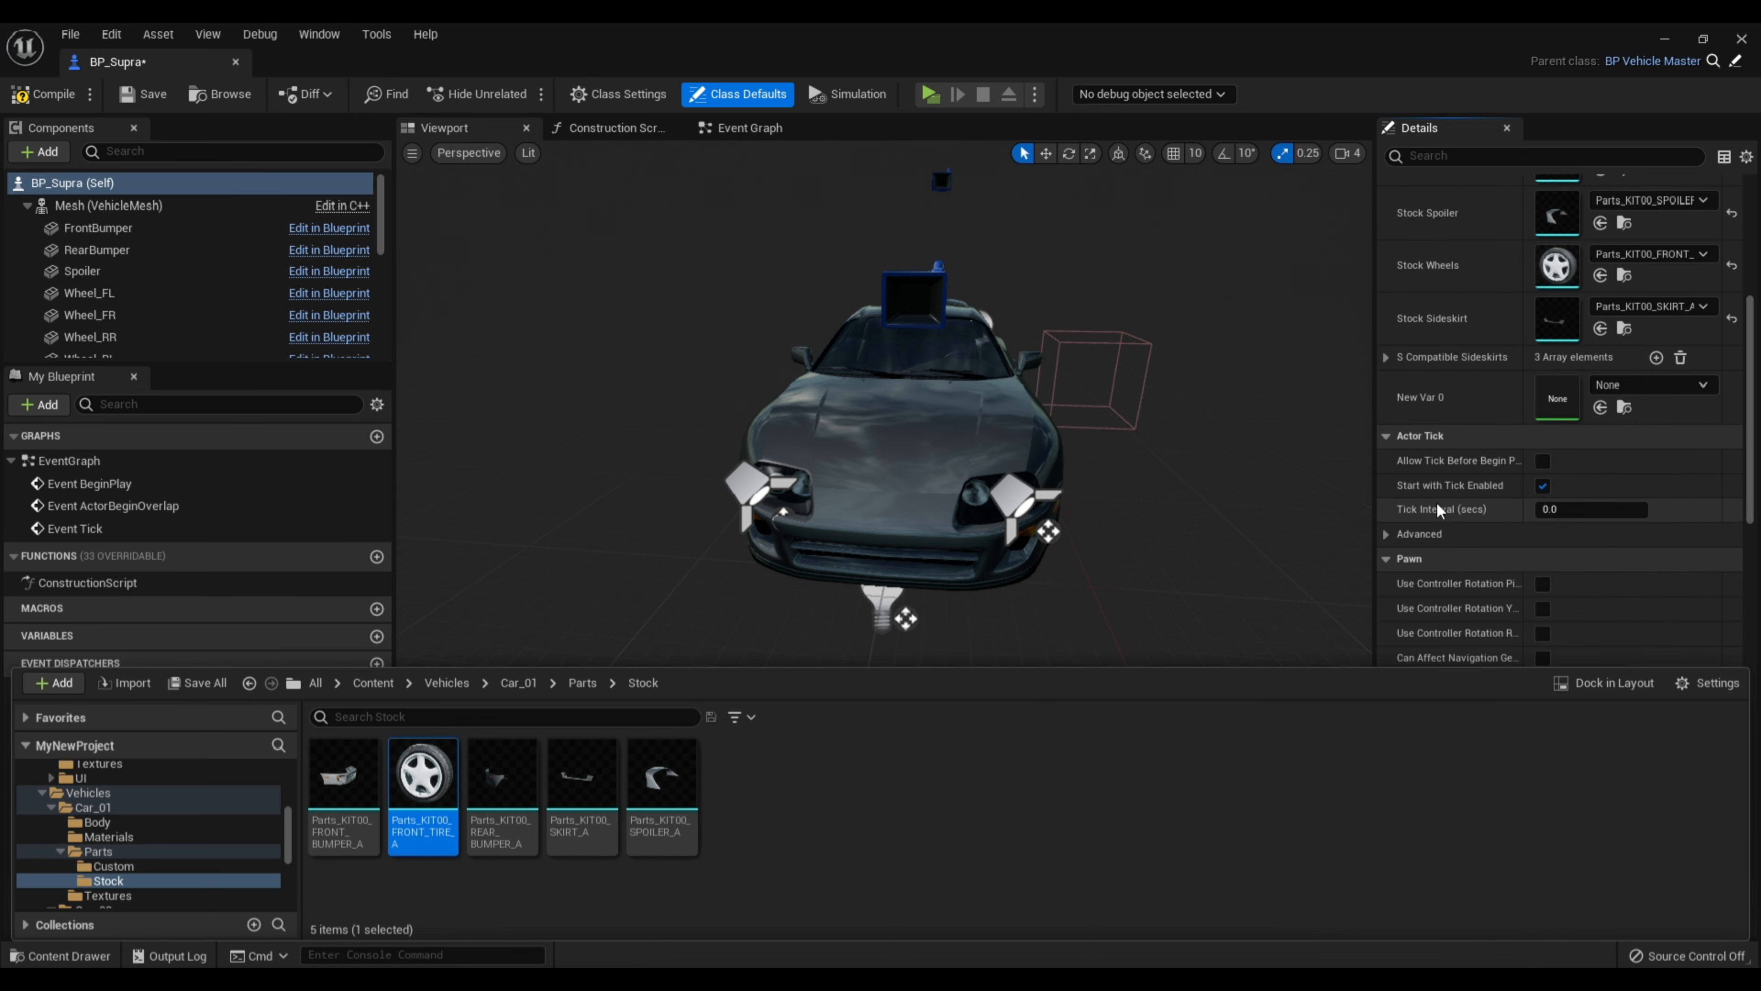
scroll(1440, 512, down, 2)
click(43, 93)
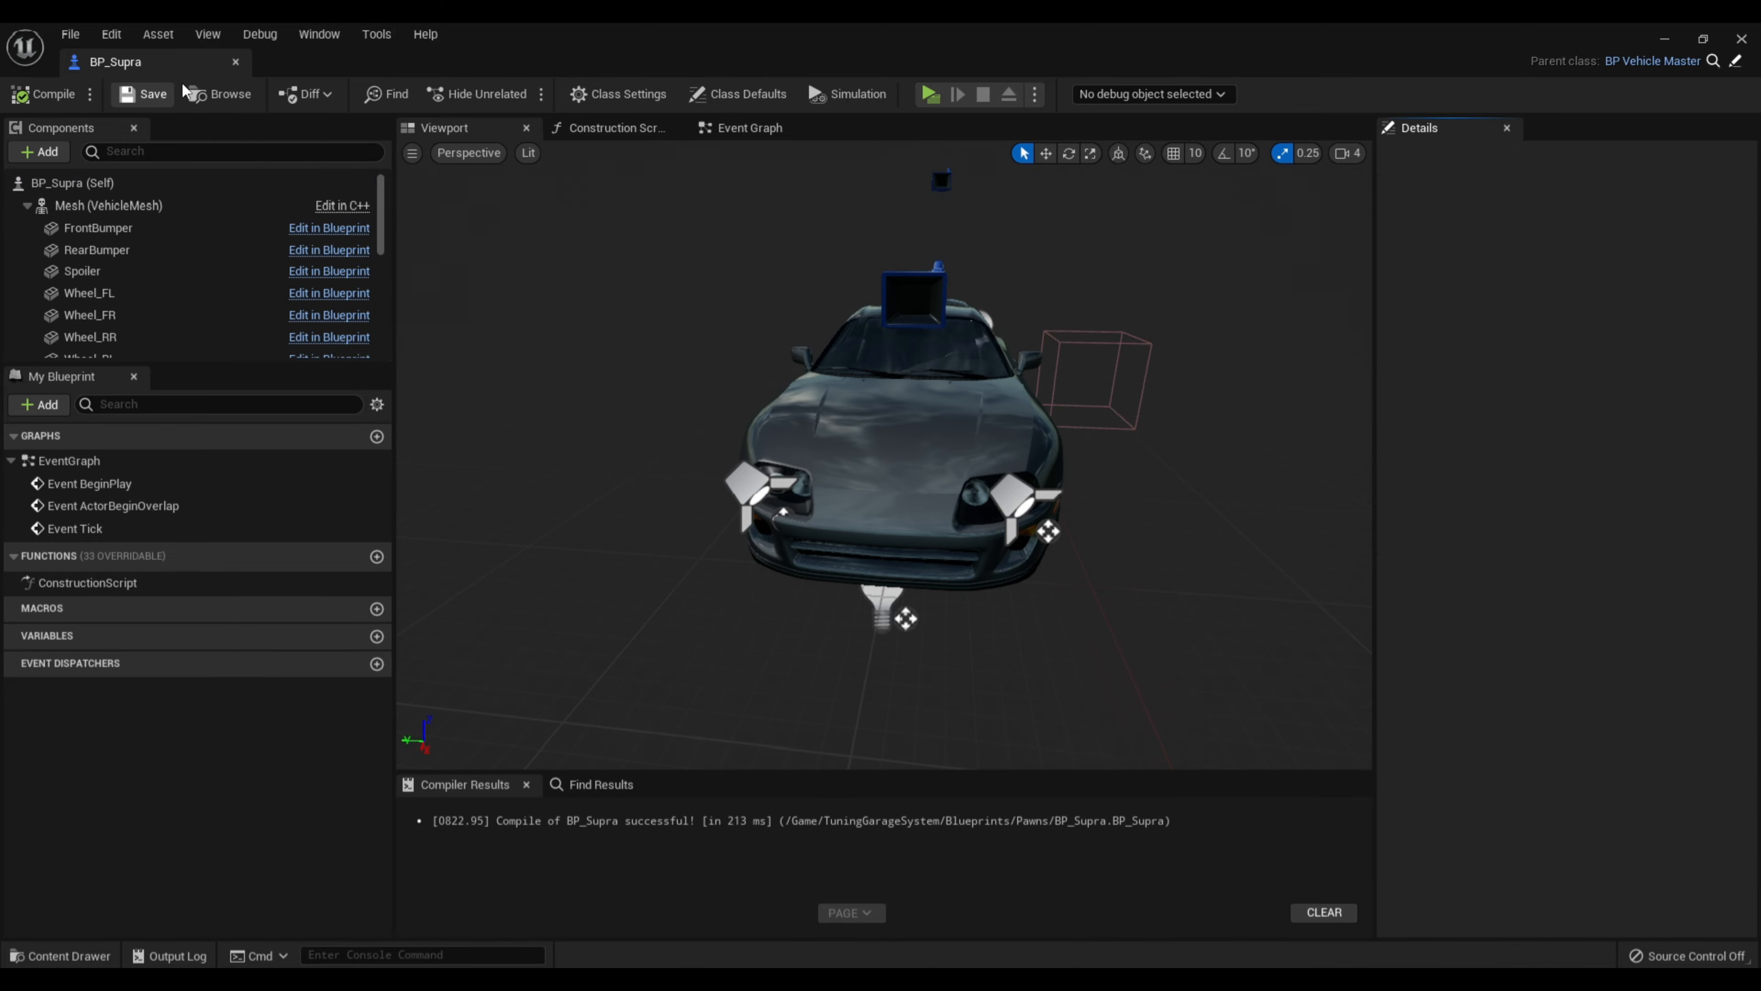
Close the BP_Supra blueprint and open BP_GameInstance from the TuningGarageSystem/Blueprints/Classes folder
click(236, 62)
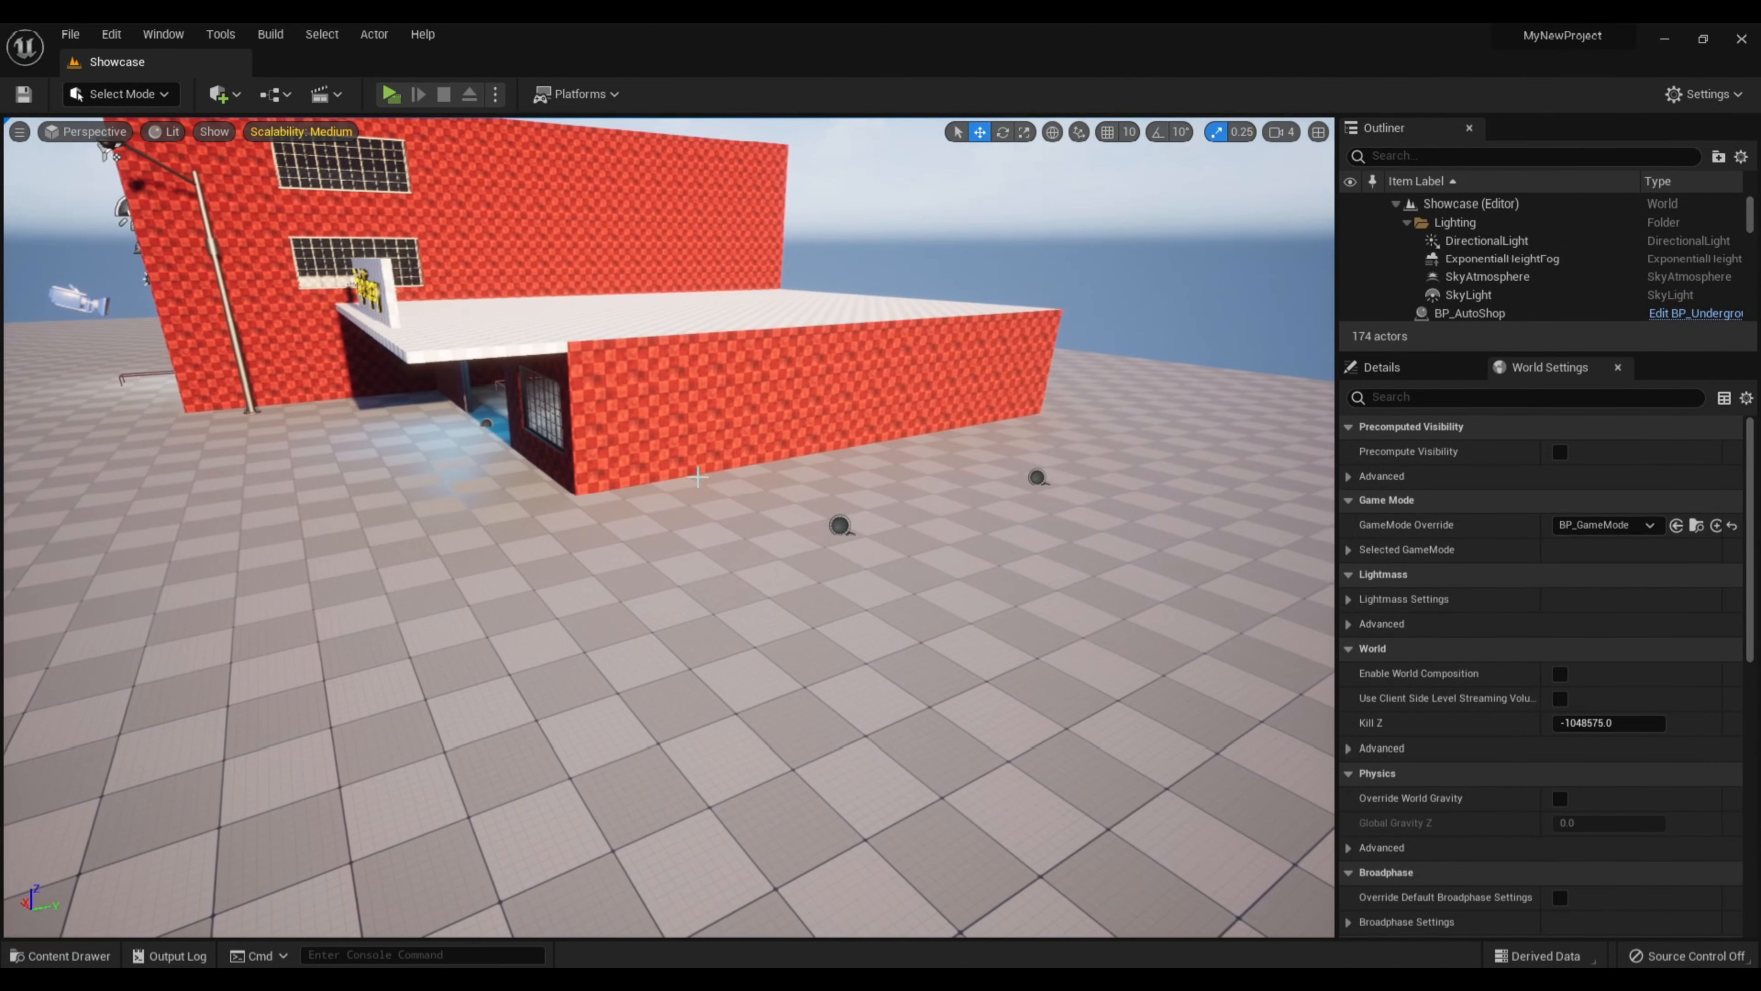
click(837, 521)
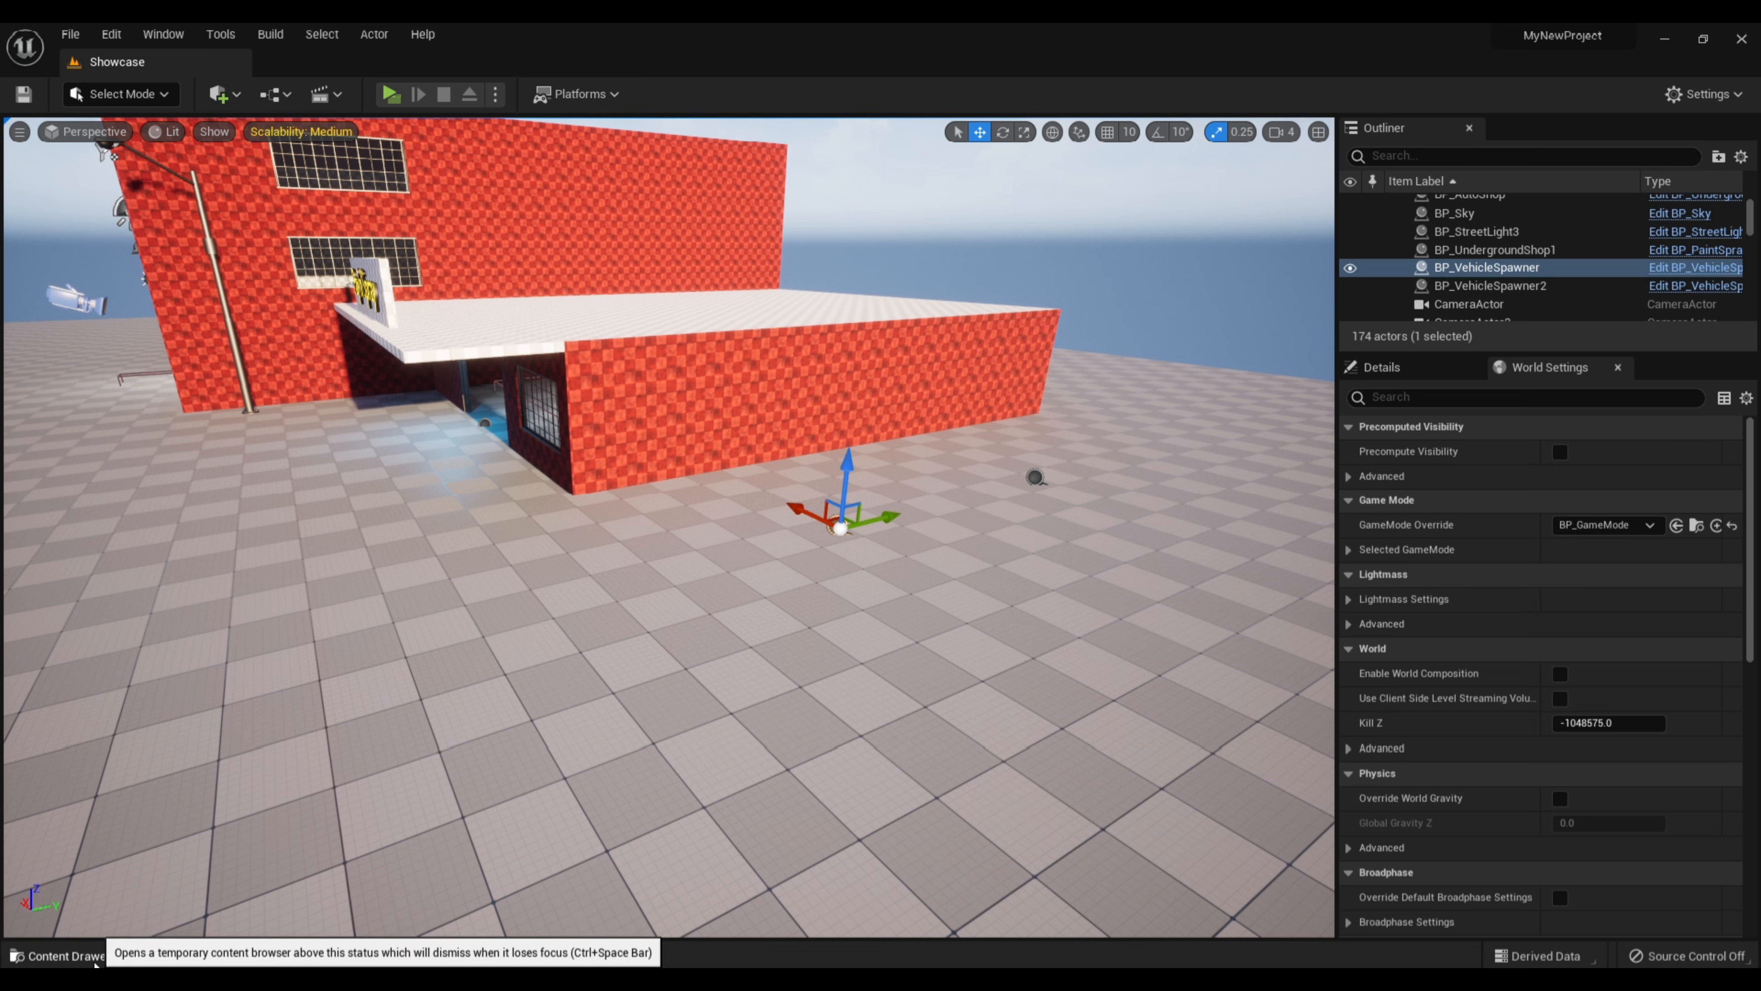
click(61, 956)
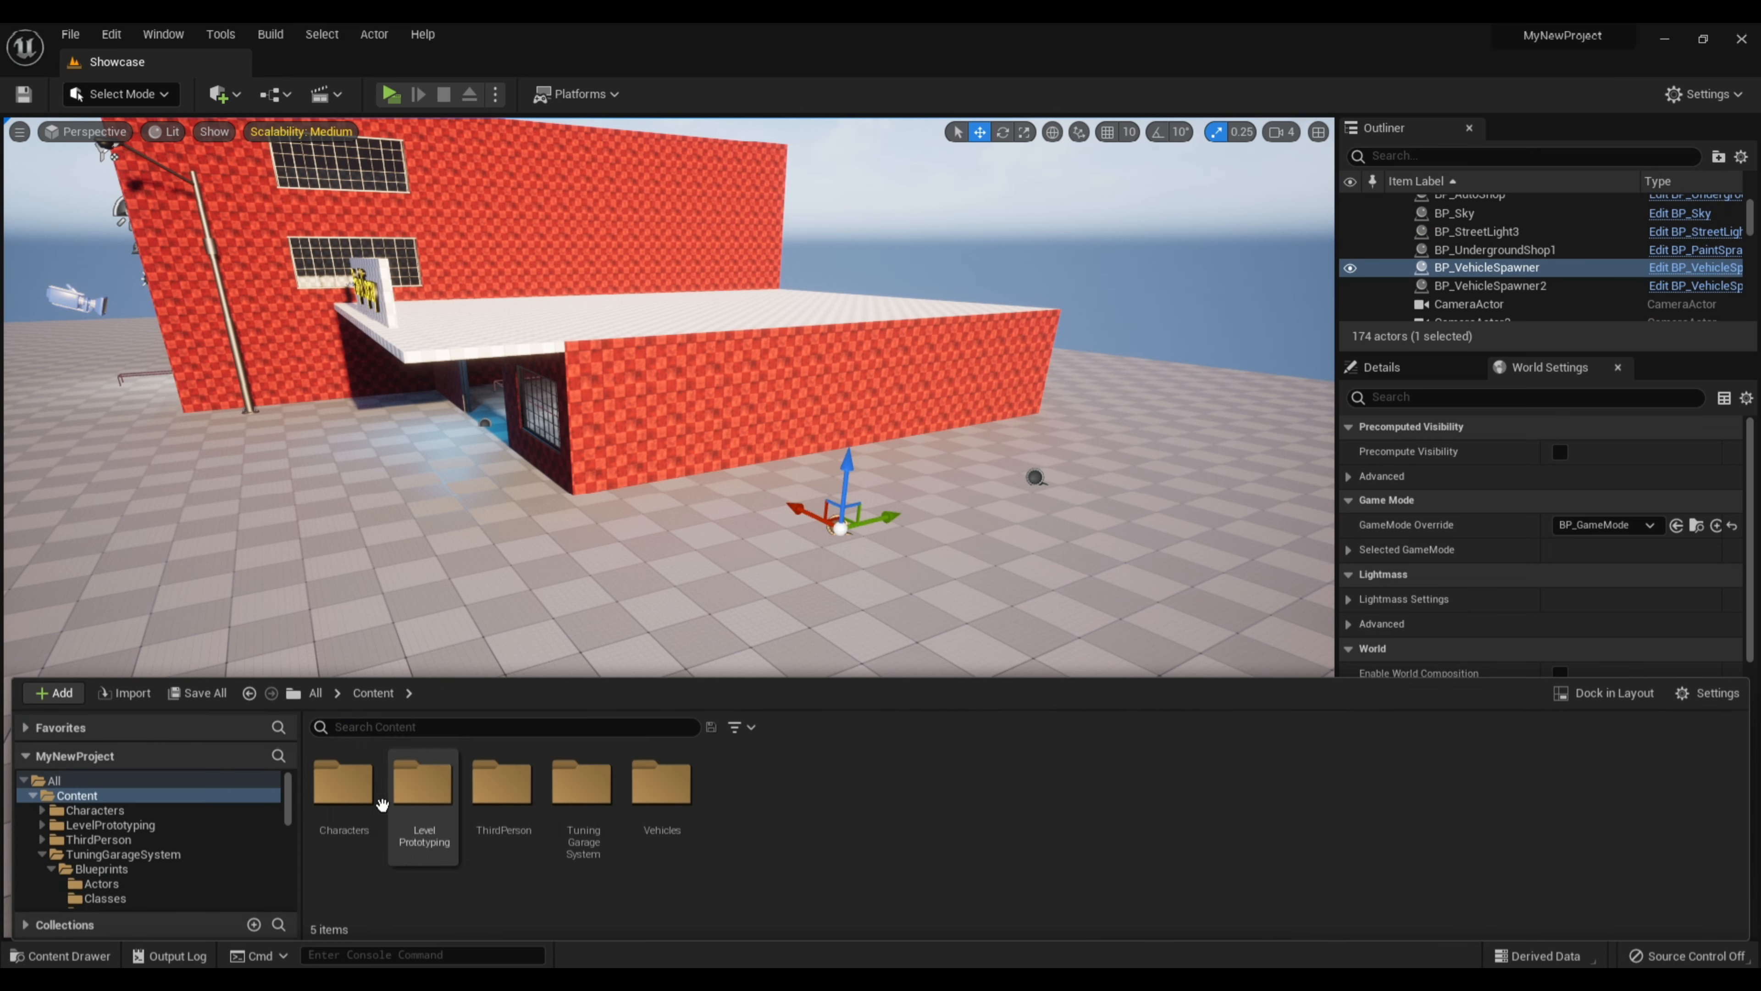
double_click(586, 832)
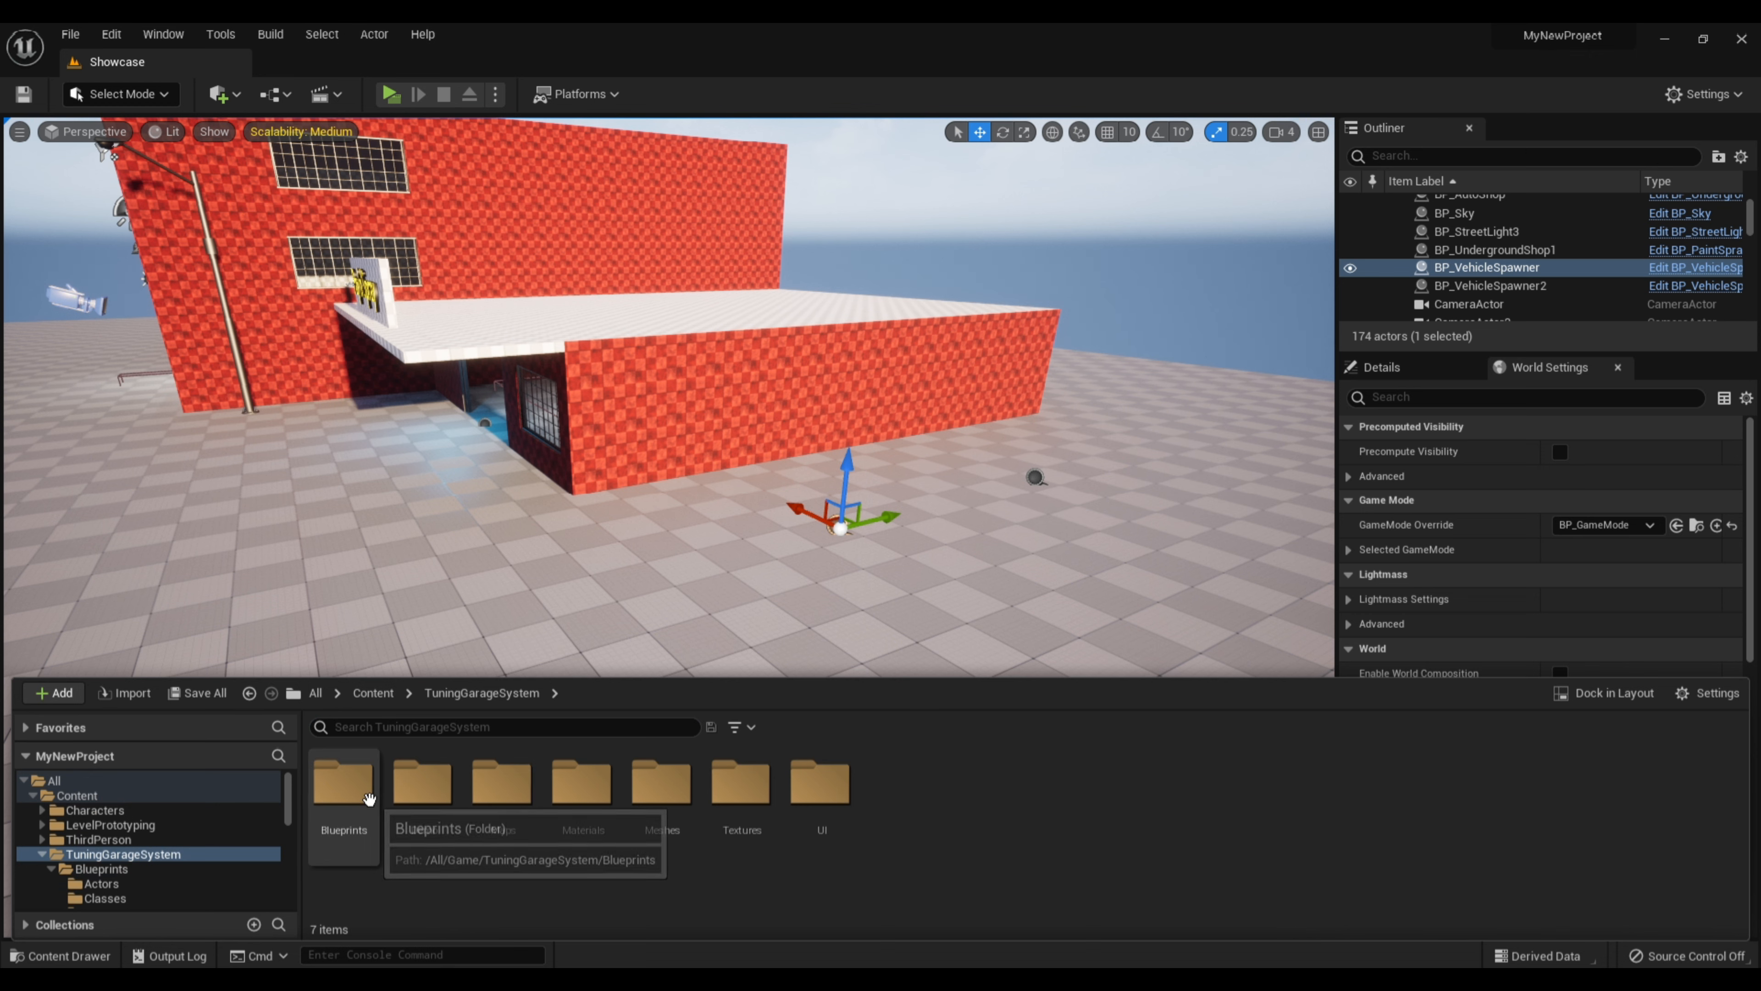
double_click(368, 799)
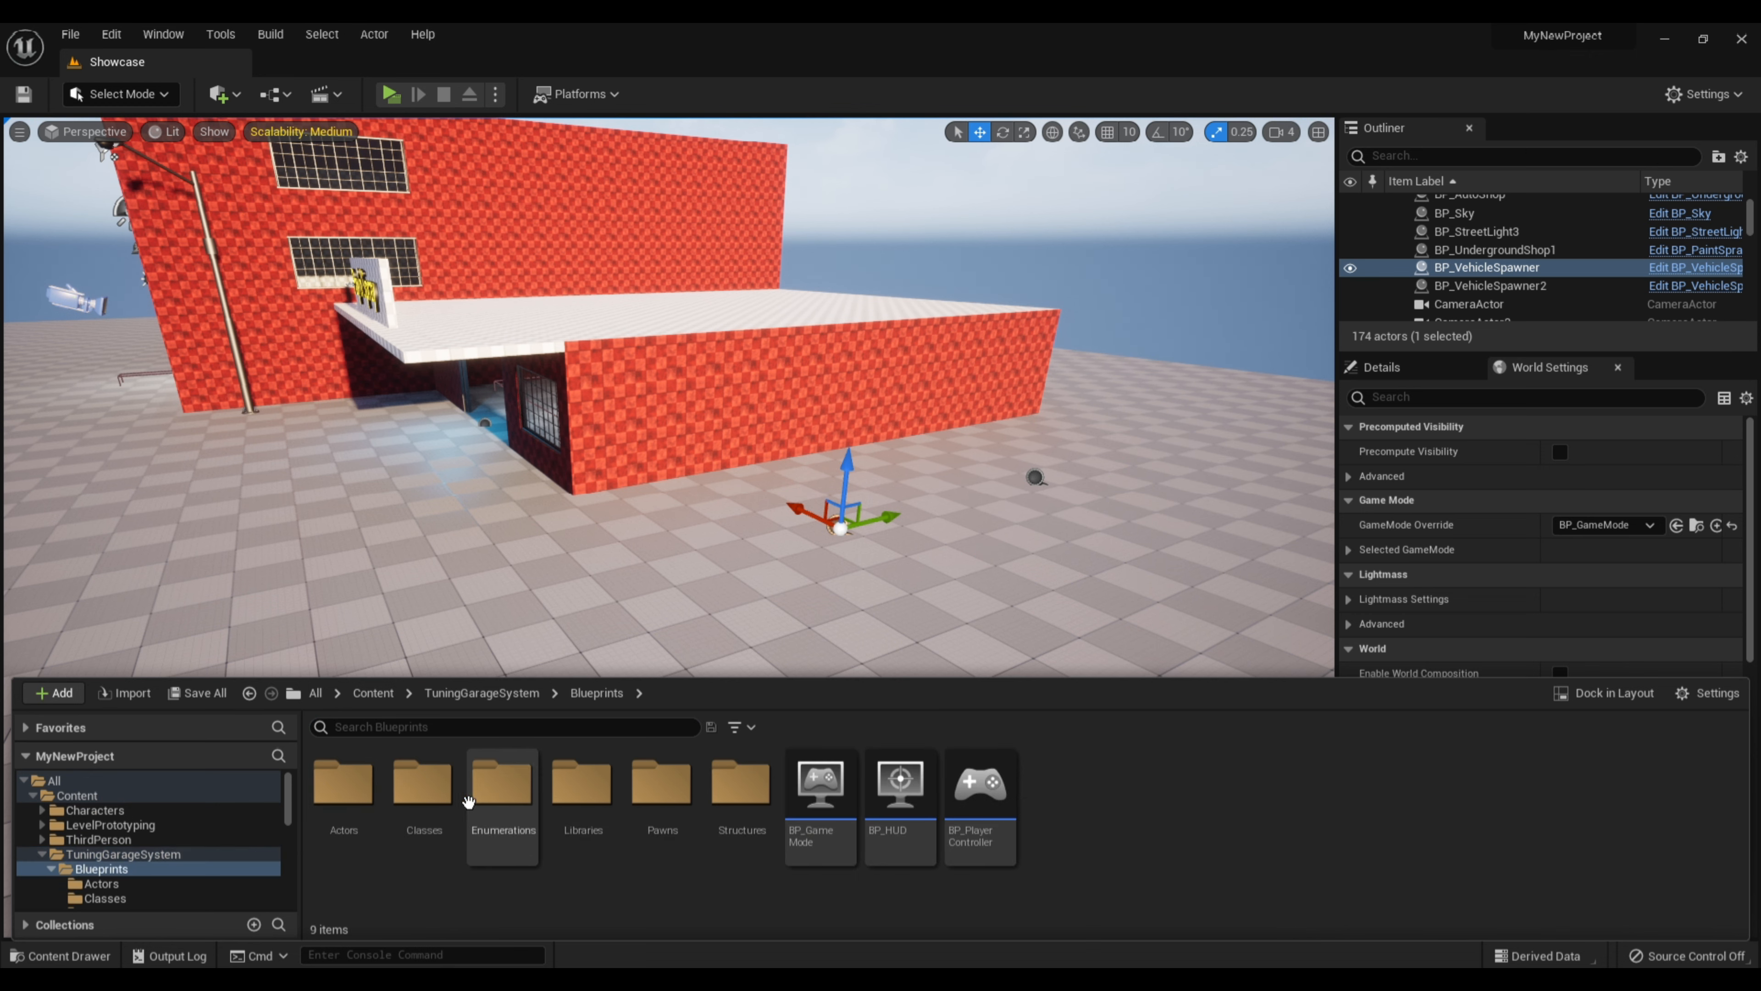
click(422, 804)
double_click(423, 803)
double_click(423, 825)
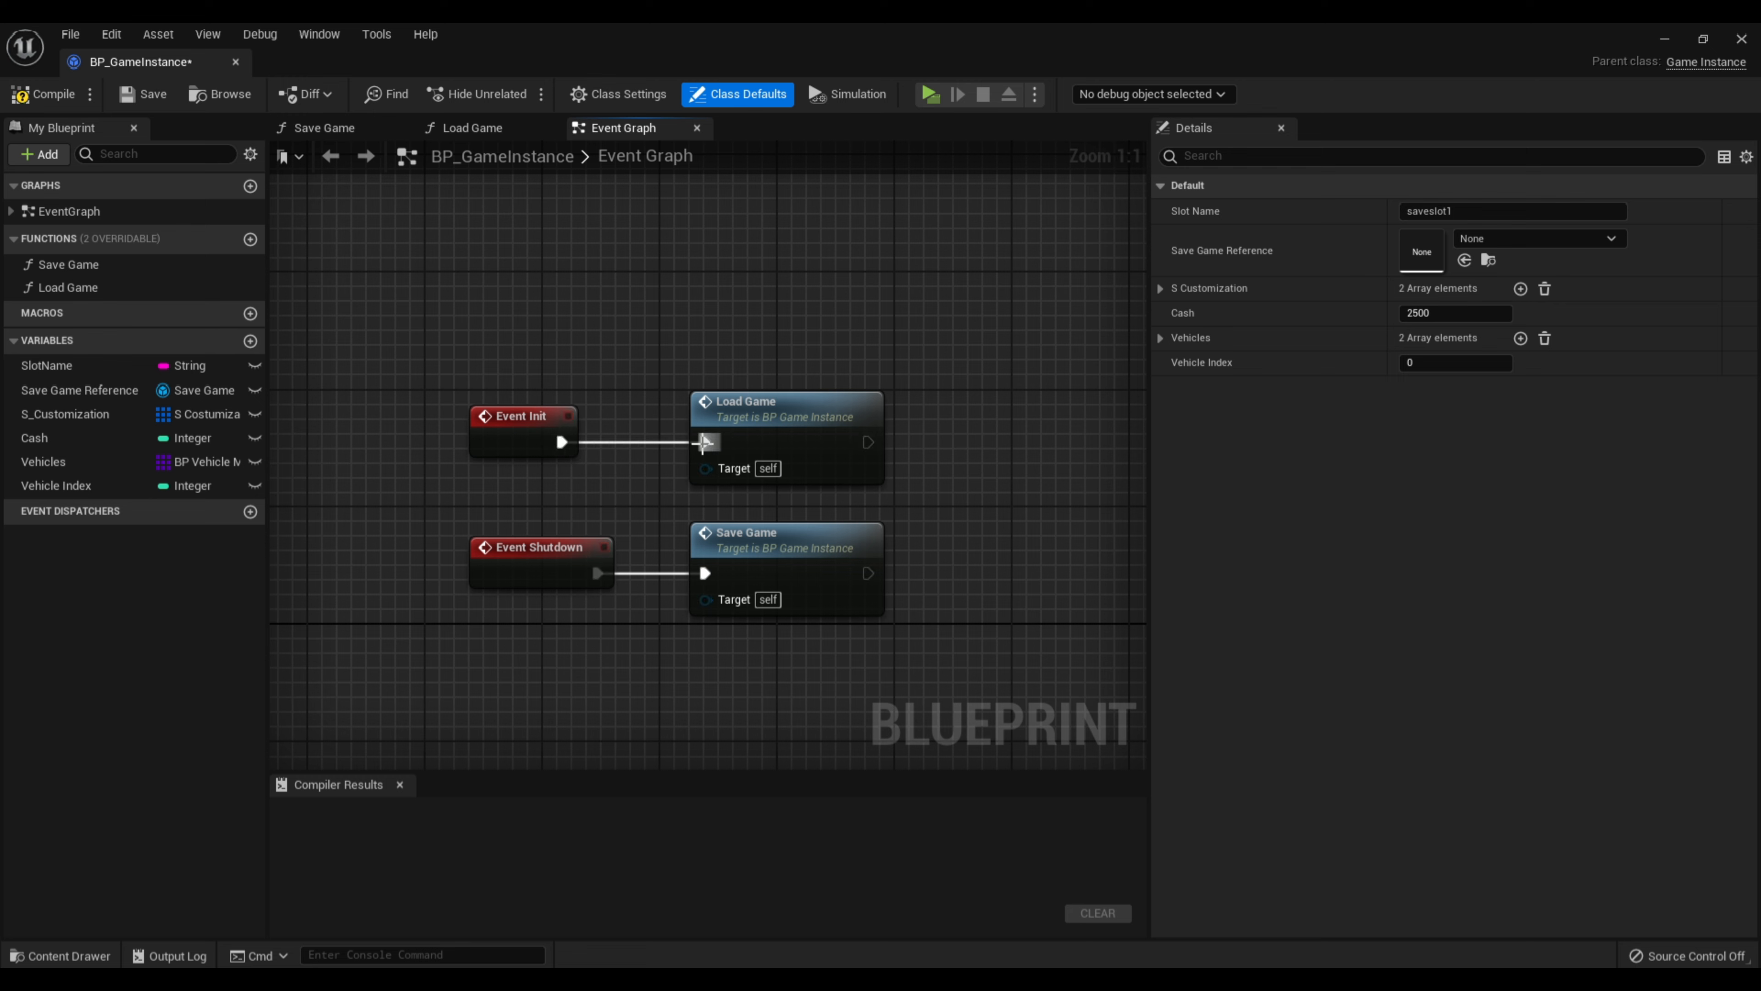
Clear the default Vehicles array and add two elements, setting index 0 to BP_R34 and index 1 to BP_Supra
click(83, 414)
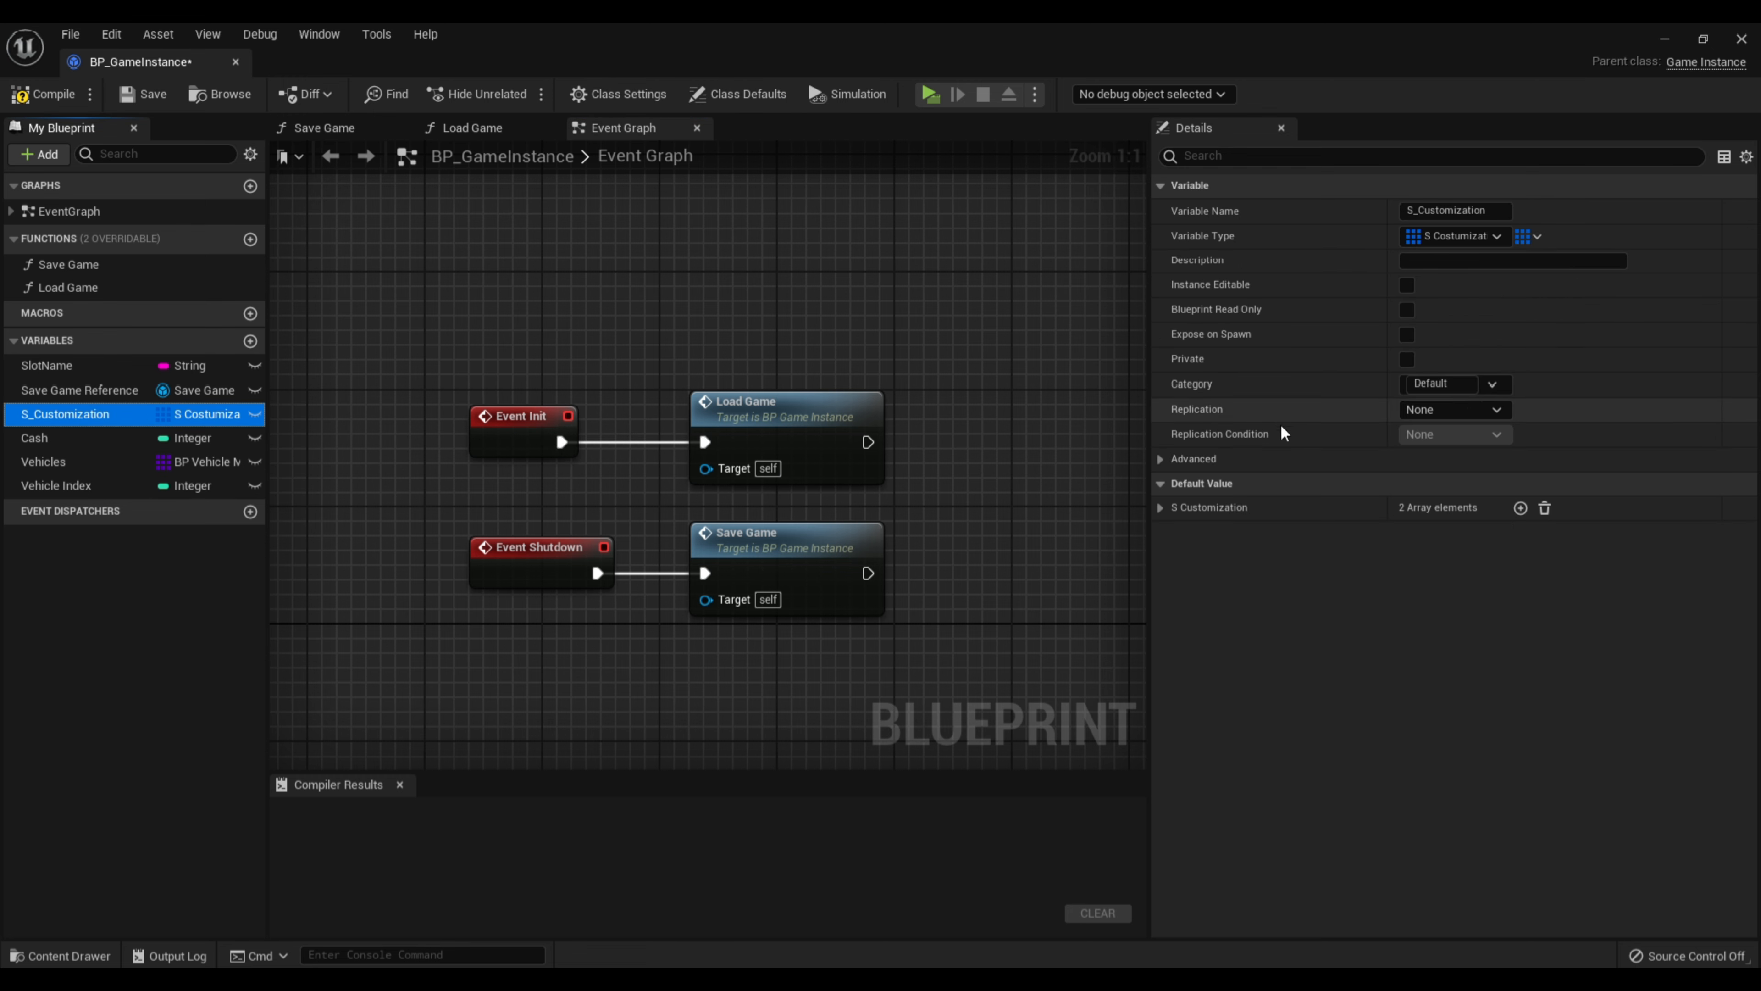
click(131, 462)
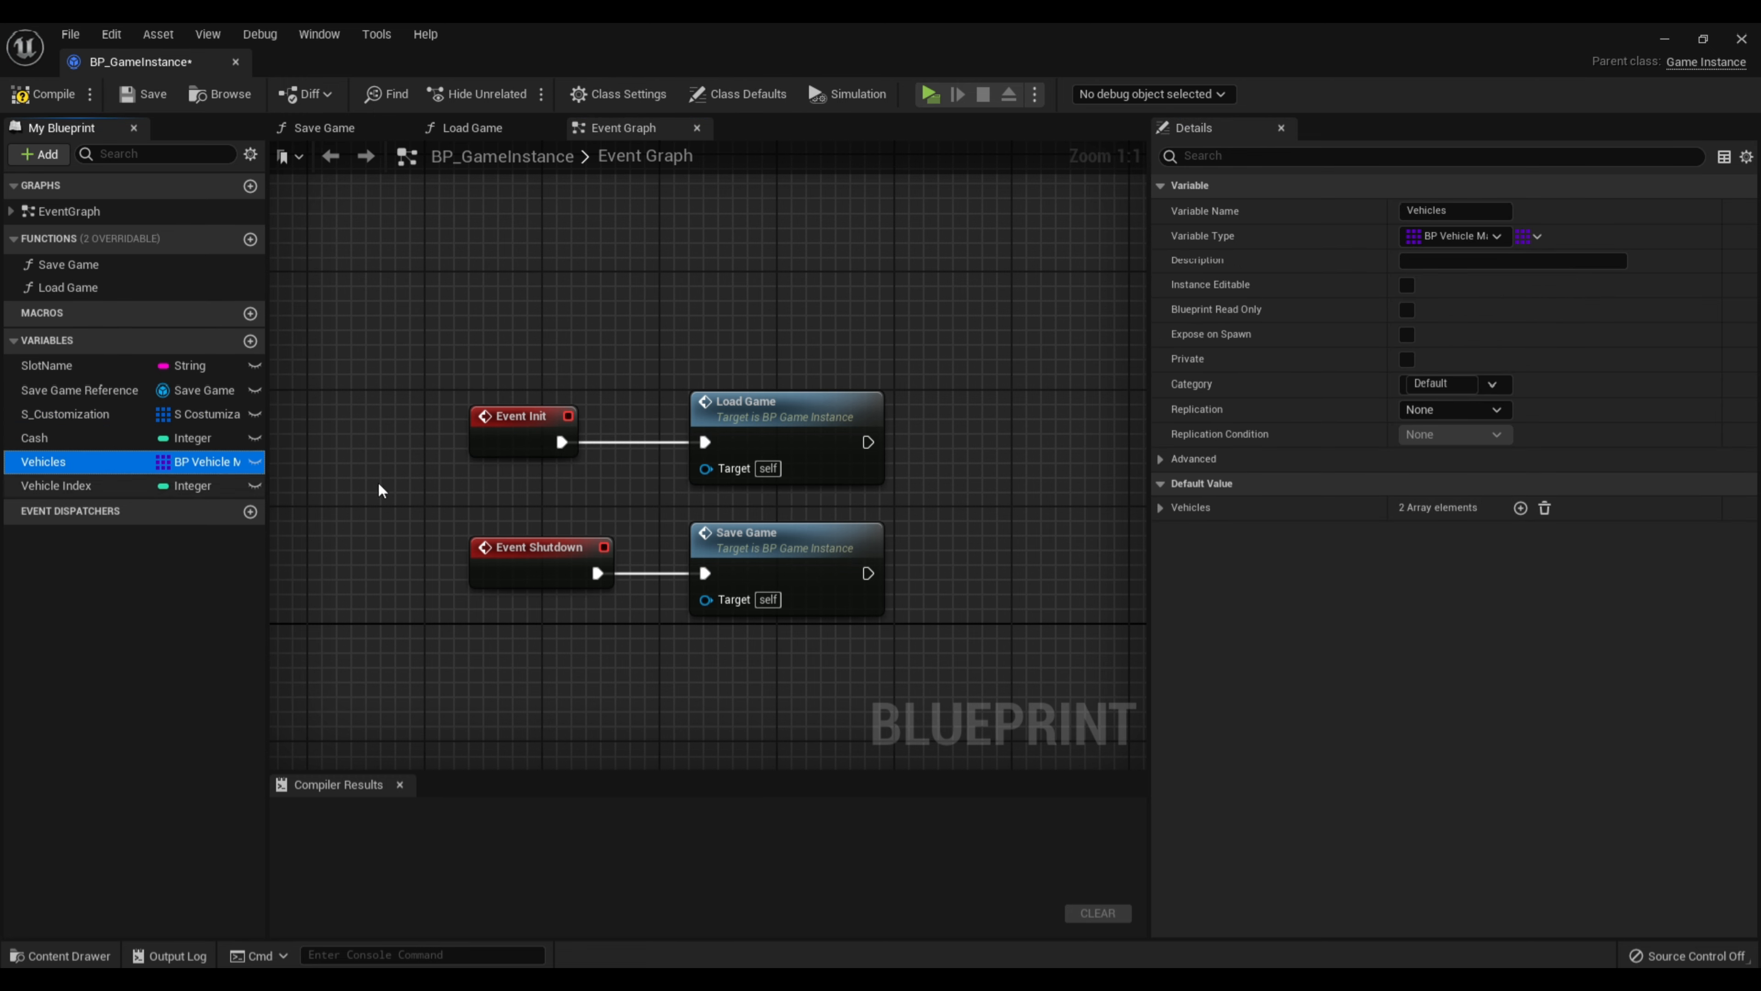
click(1546, 509)
click(1520, 509)
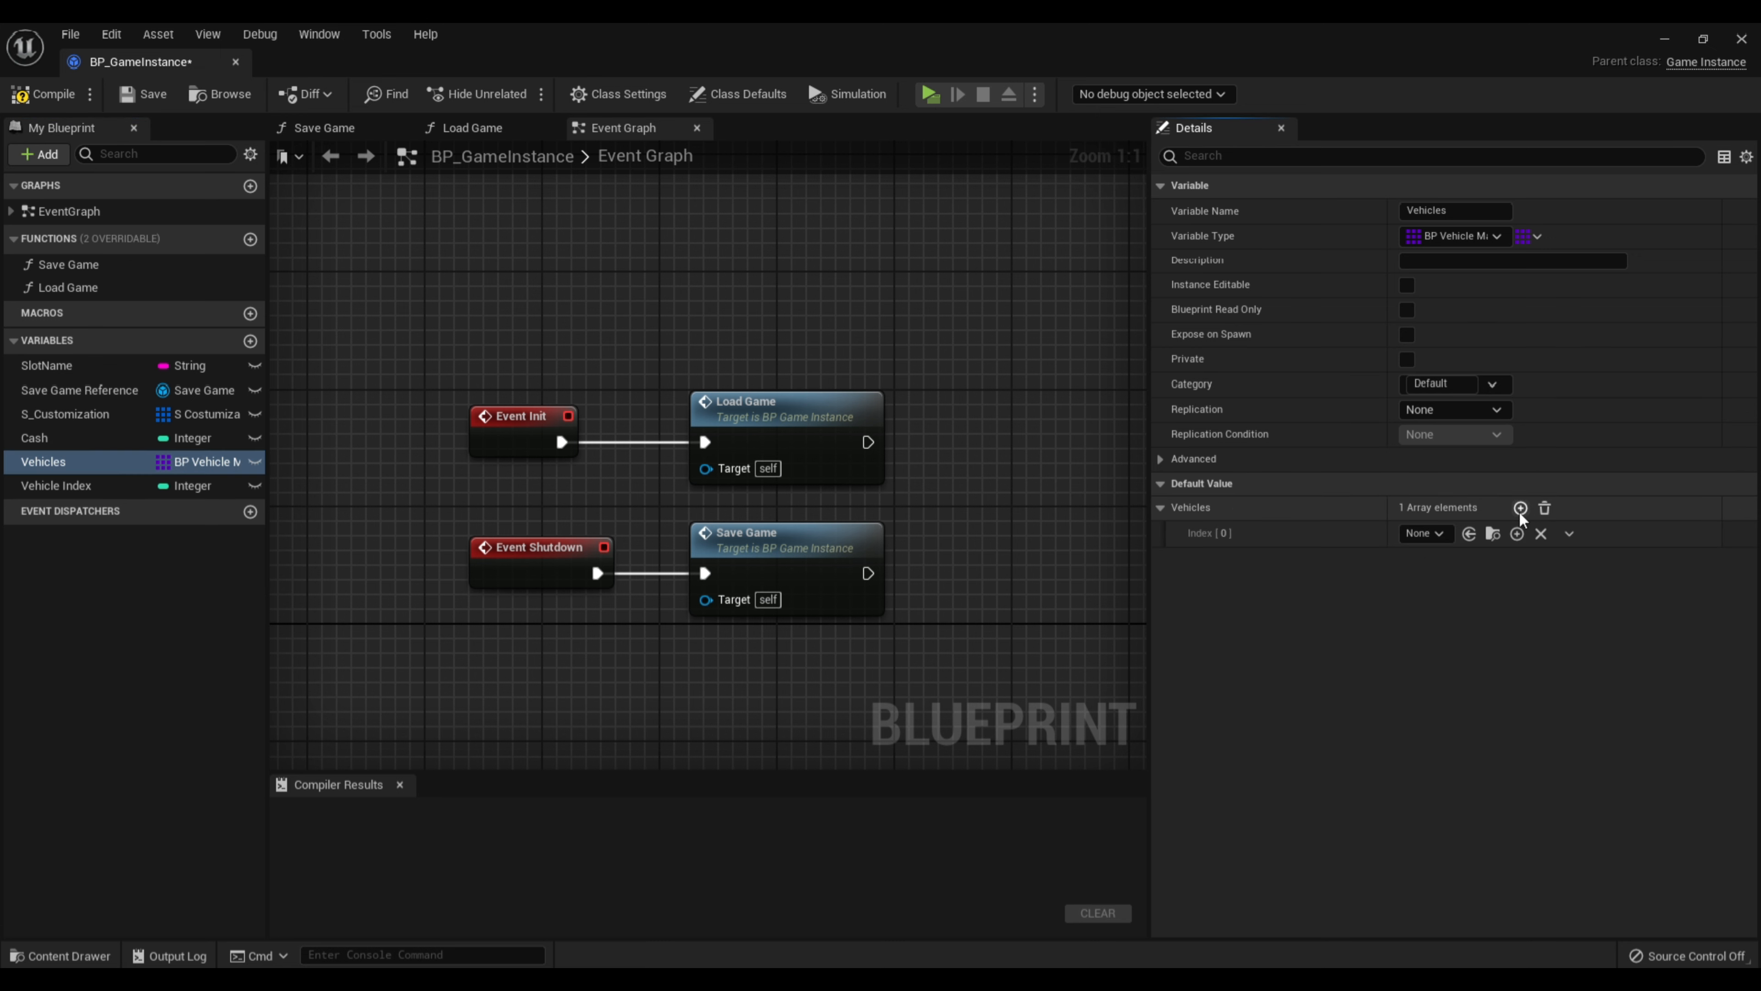
click(1521, 509)
click(1424, 533)
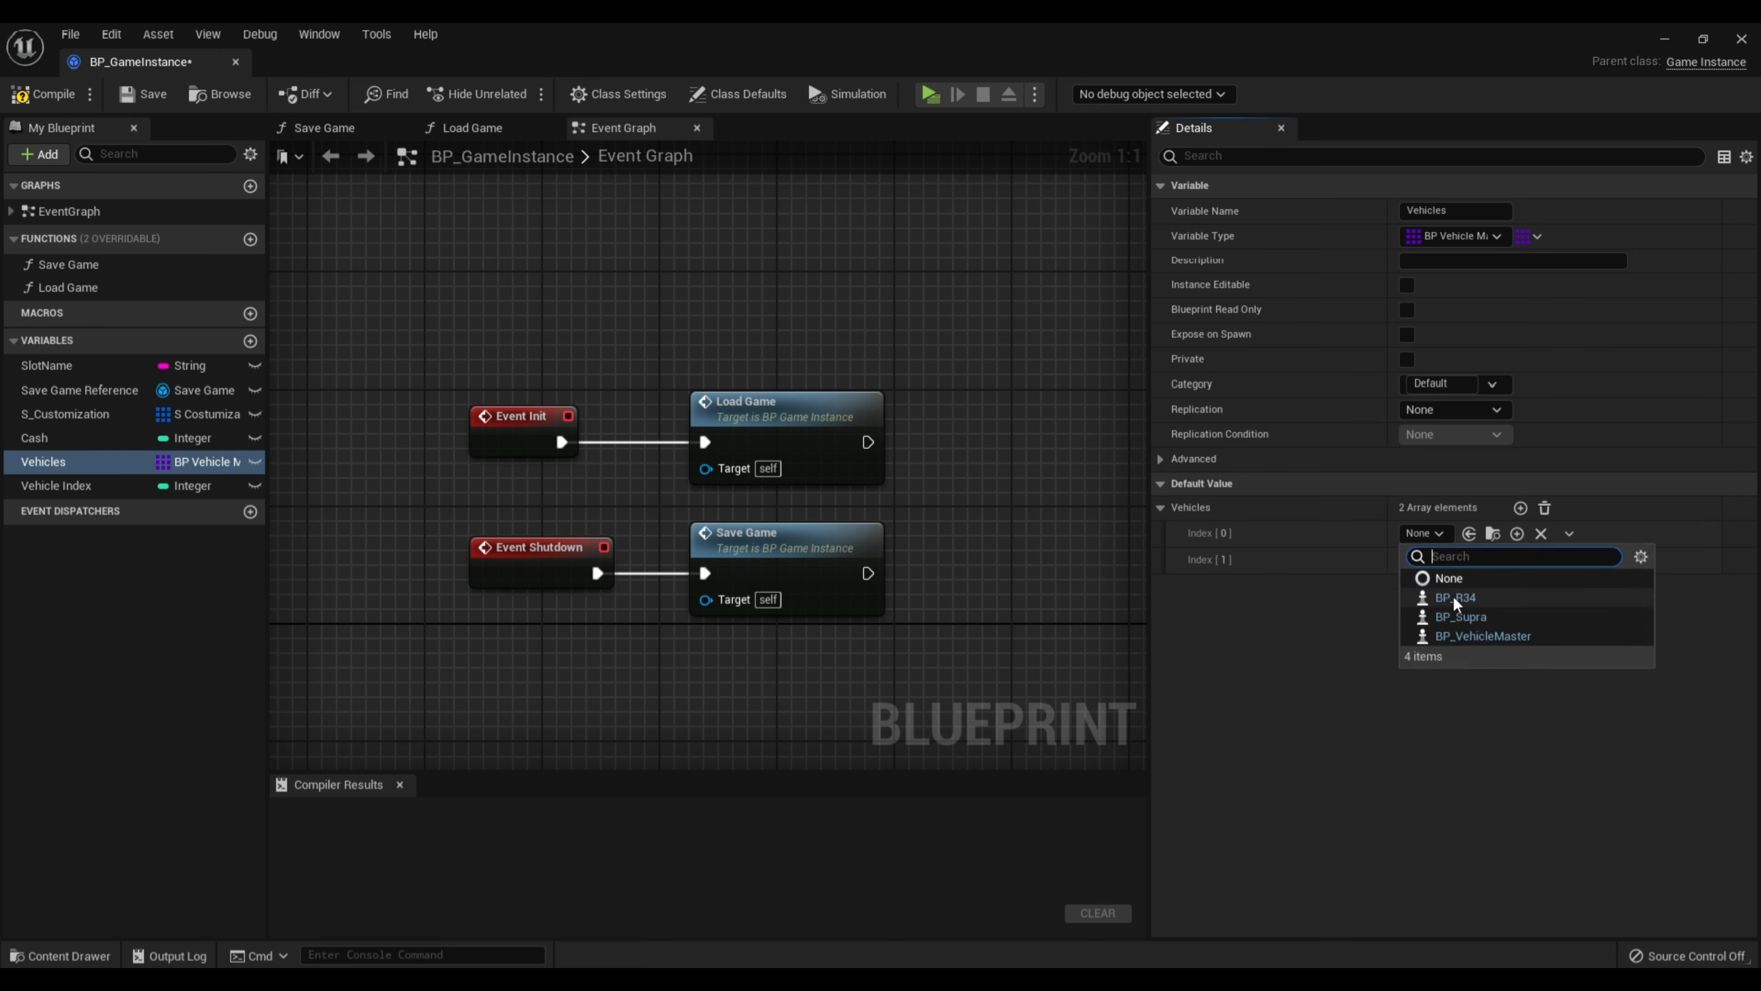
click(1453, 595)
click(1441, 568)
click(1468, 640)
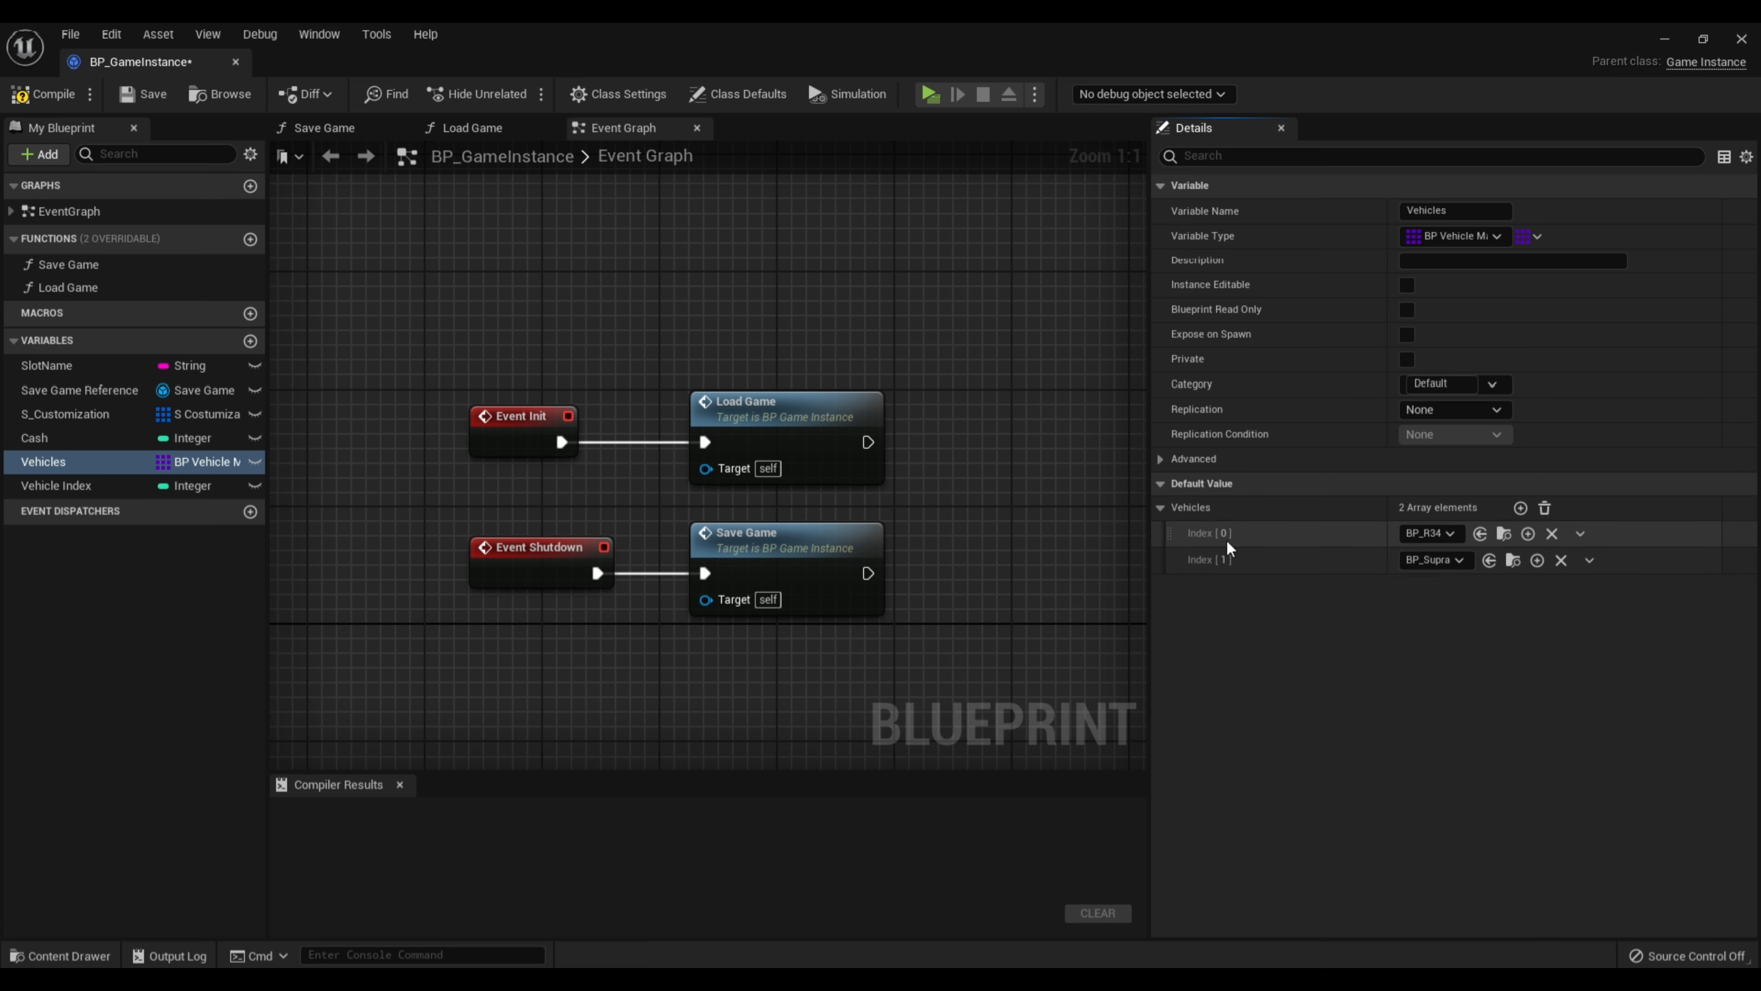
Clear the default S_Customization array and add two new elements, checking their order against the Vehicles array
click(101, 416)
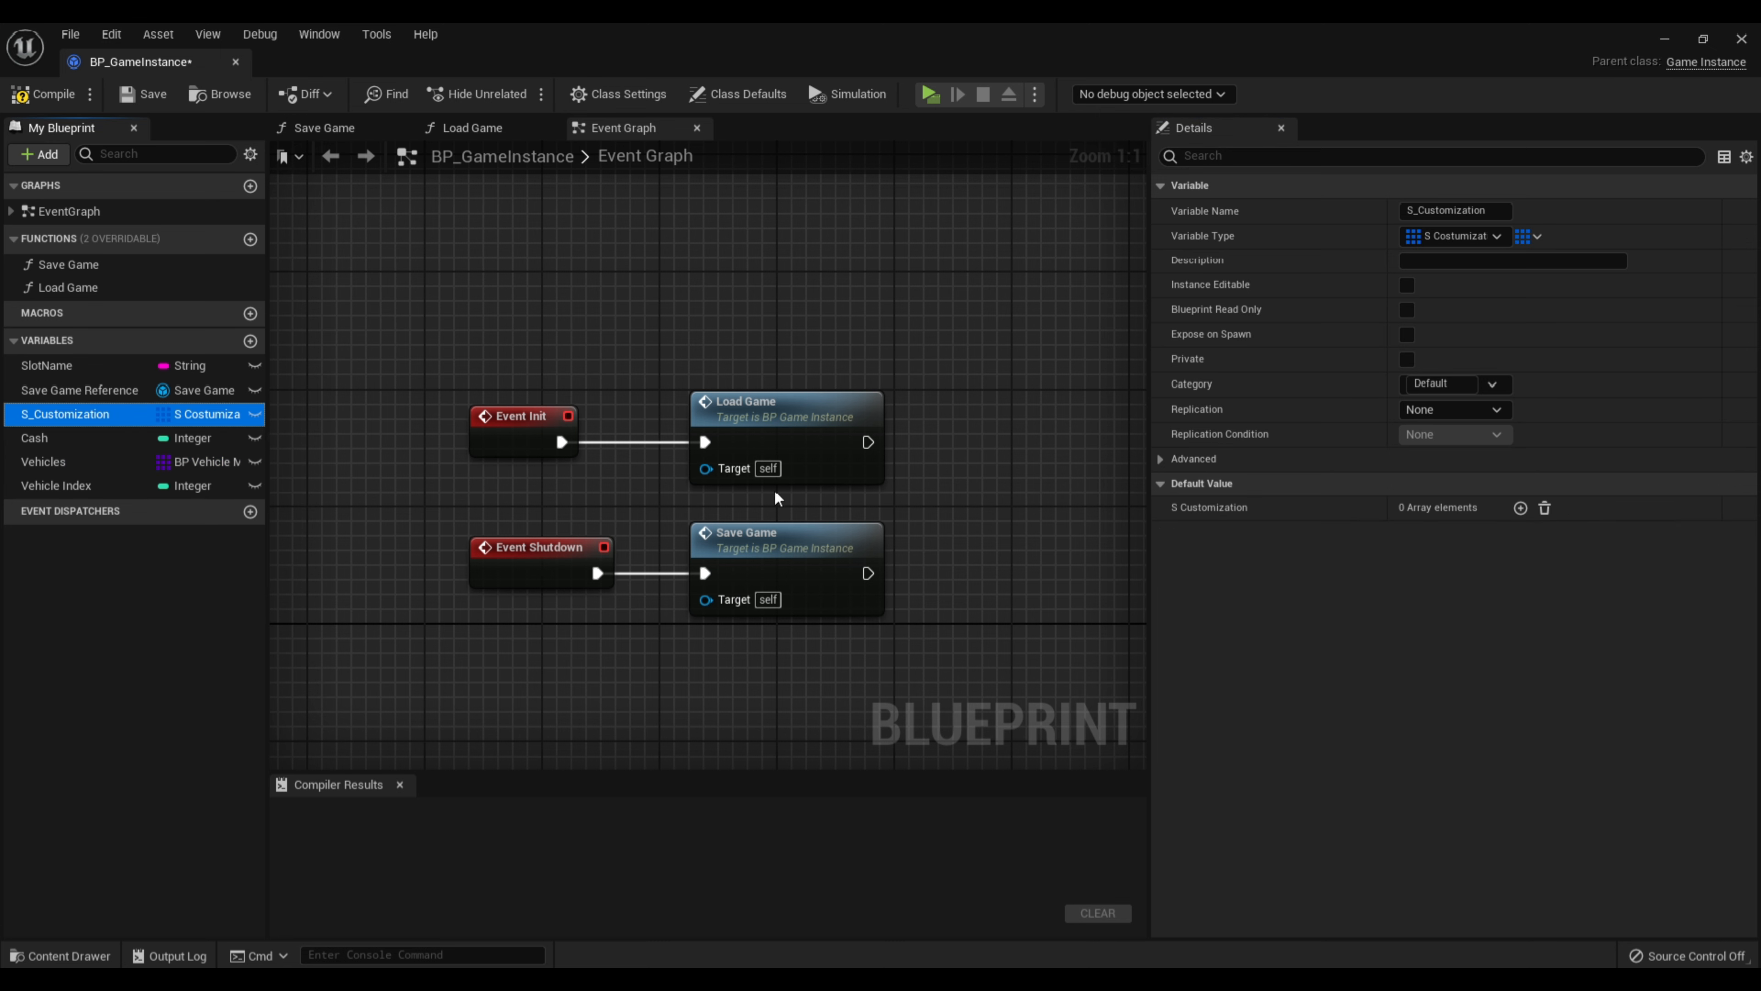
click(1521, 508)
click(1177, 533)
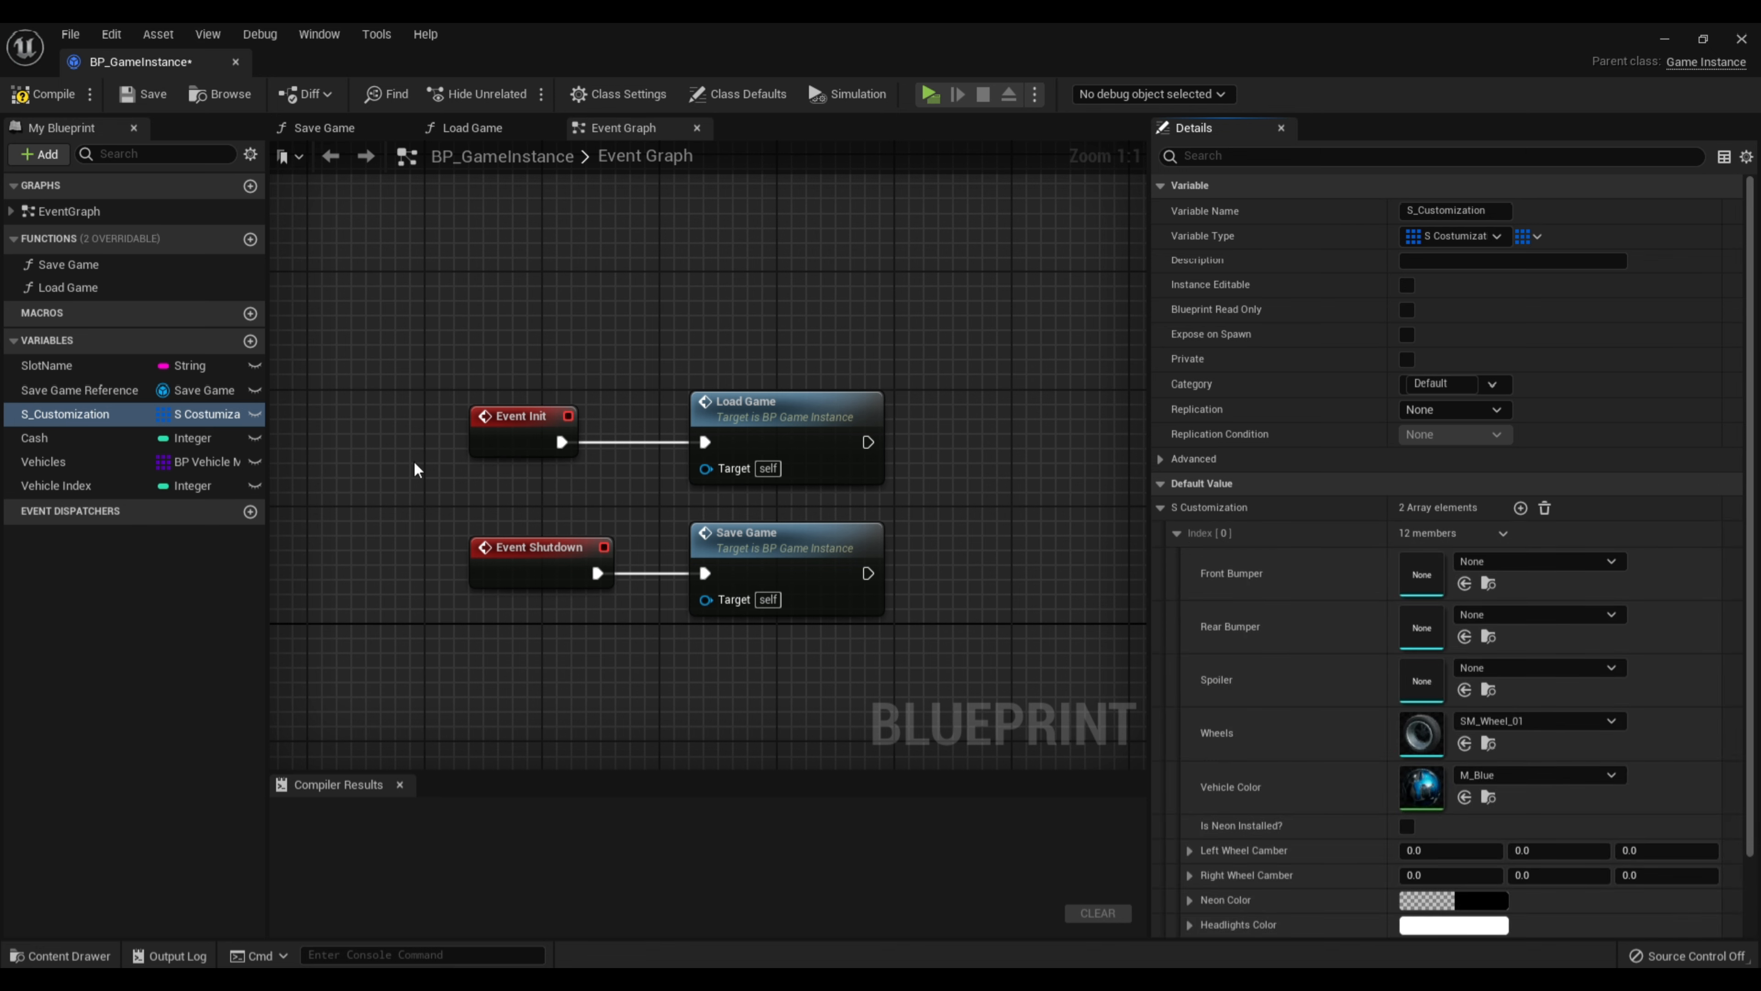
click(64, 463)
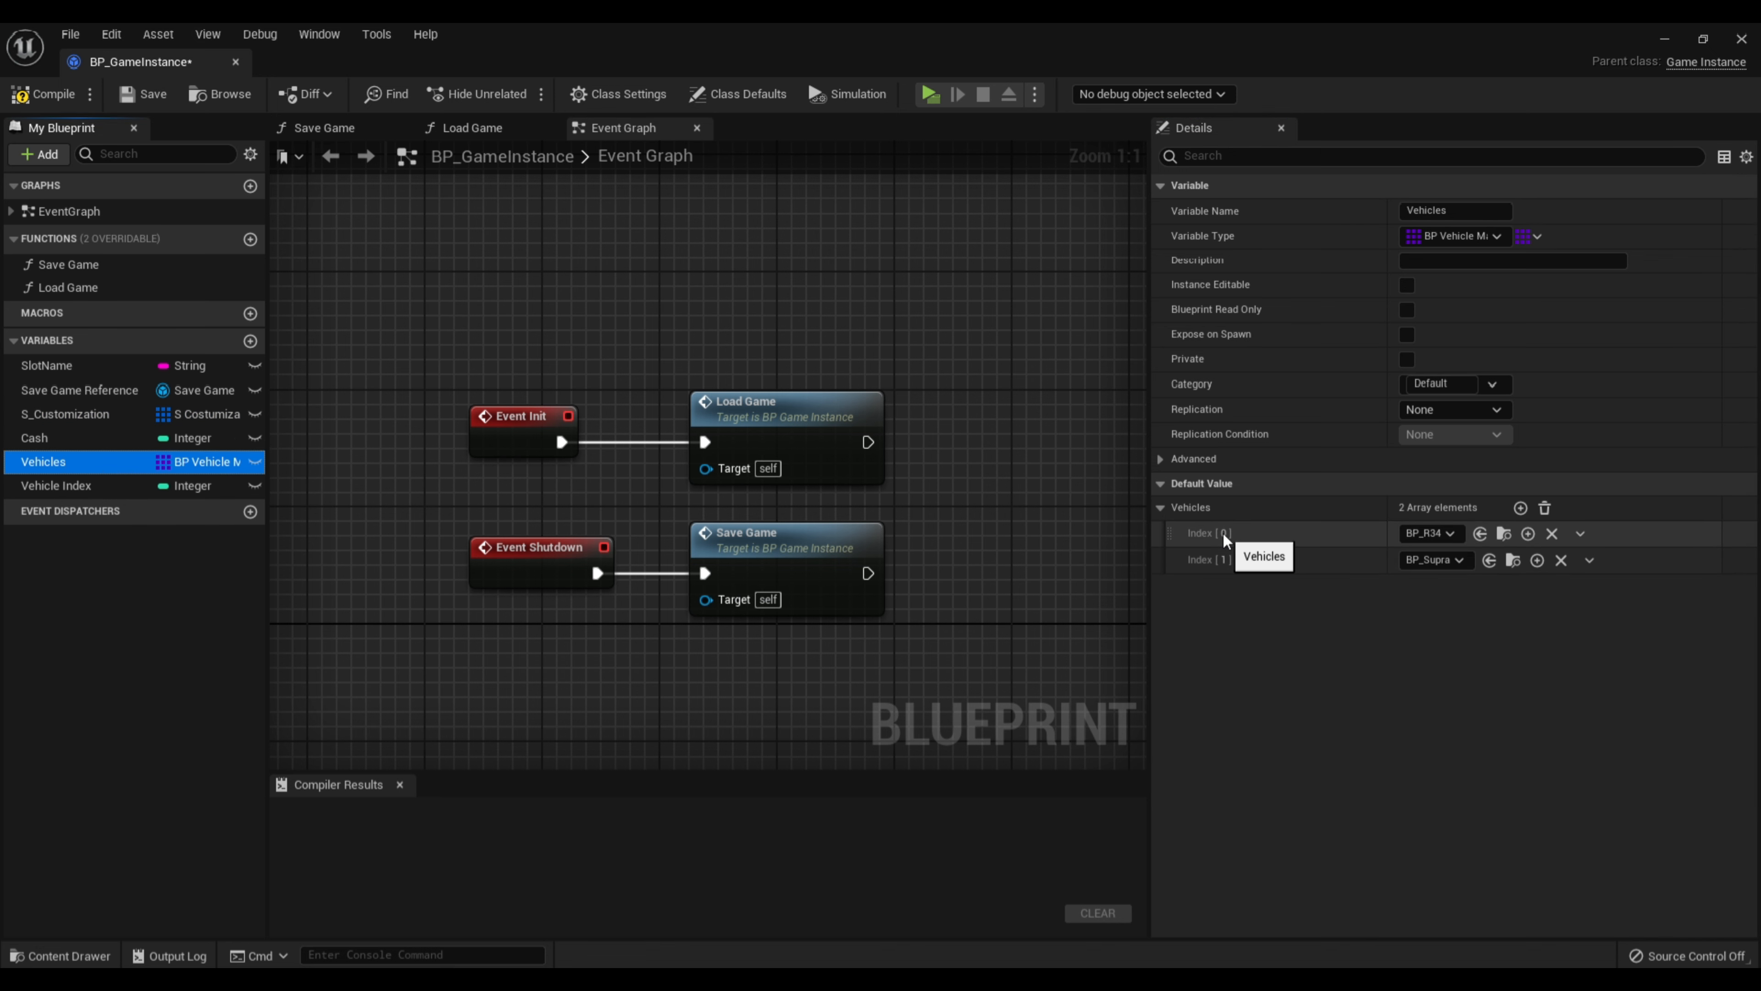
click(90, 417)
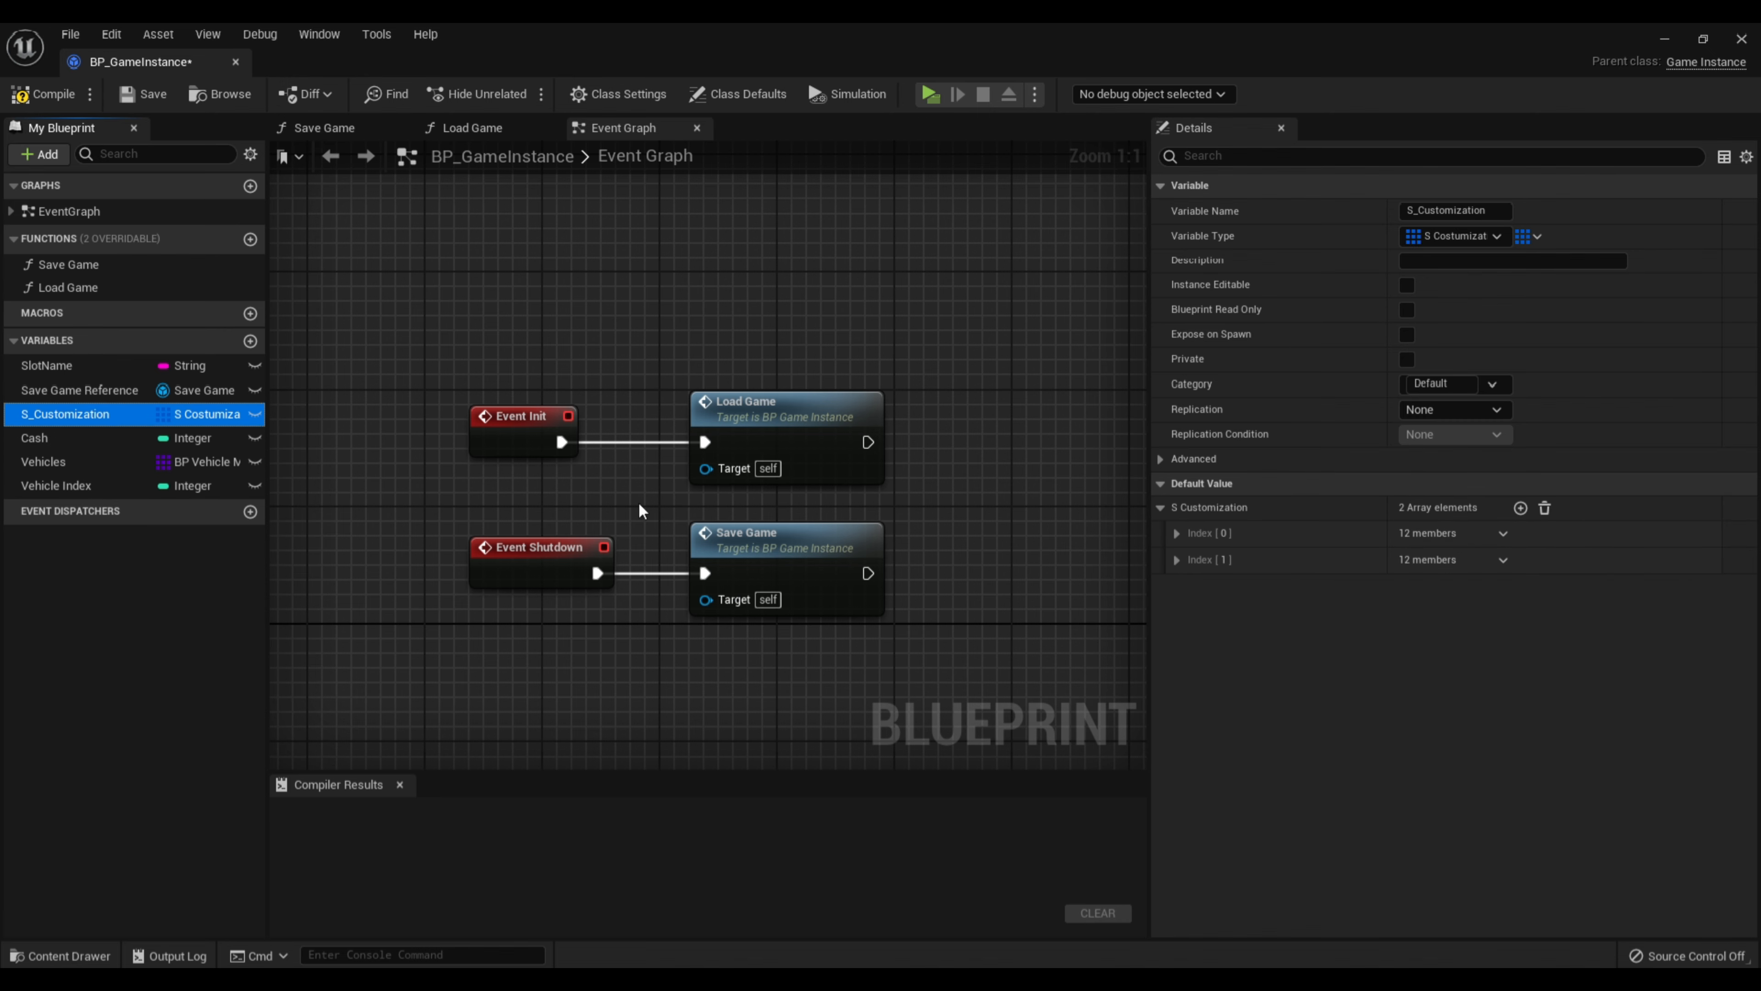
In S_Customization index 0, set Front Bumper to Parts_02_KIT00_FRONT_BUMPER_A, Rear Bumper to Parts_02_KIT00_EXHAUST_A, Spoiler to Parts_02_KIT00_SKIRT_A and Wheels to Parts_02_KIT00_FRONT_TIRE_A
click(1177, 533)
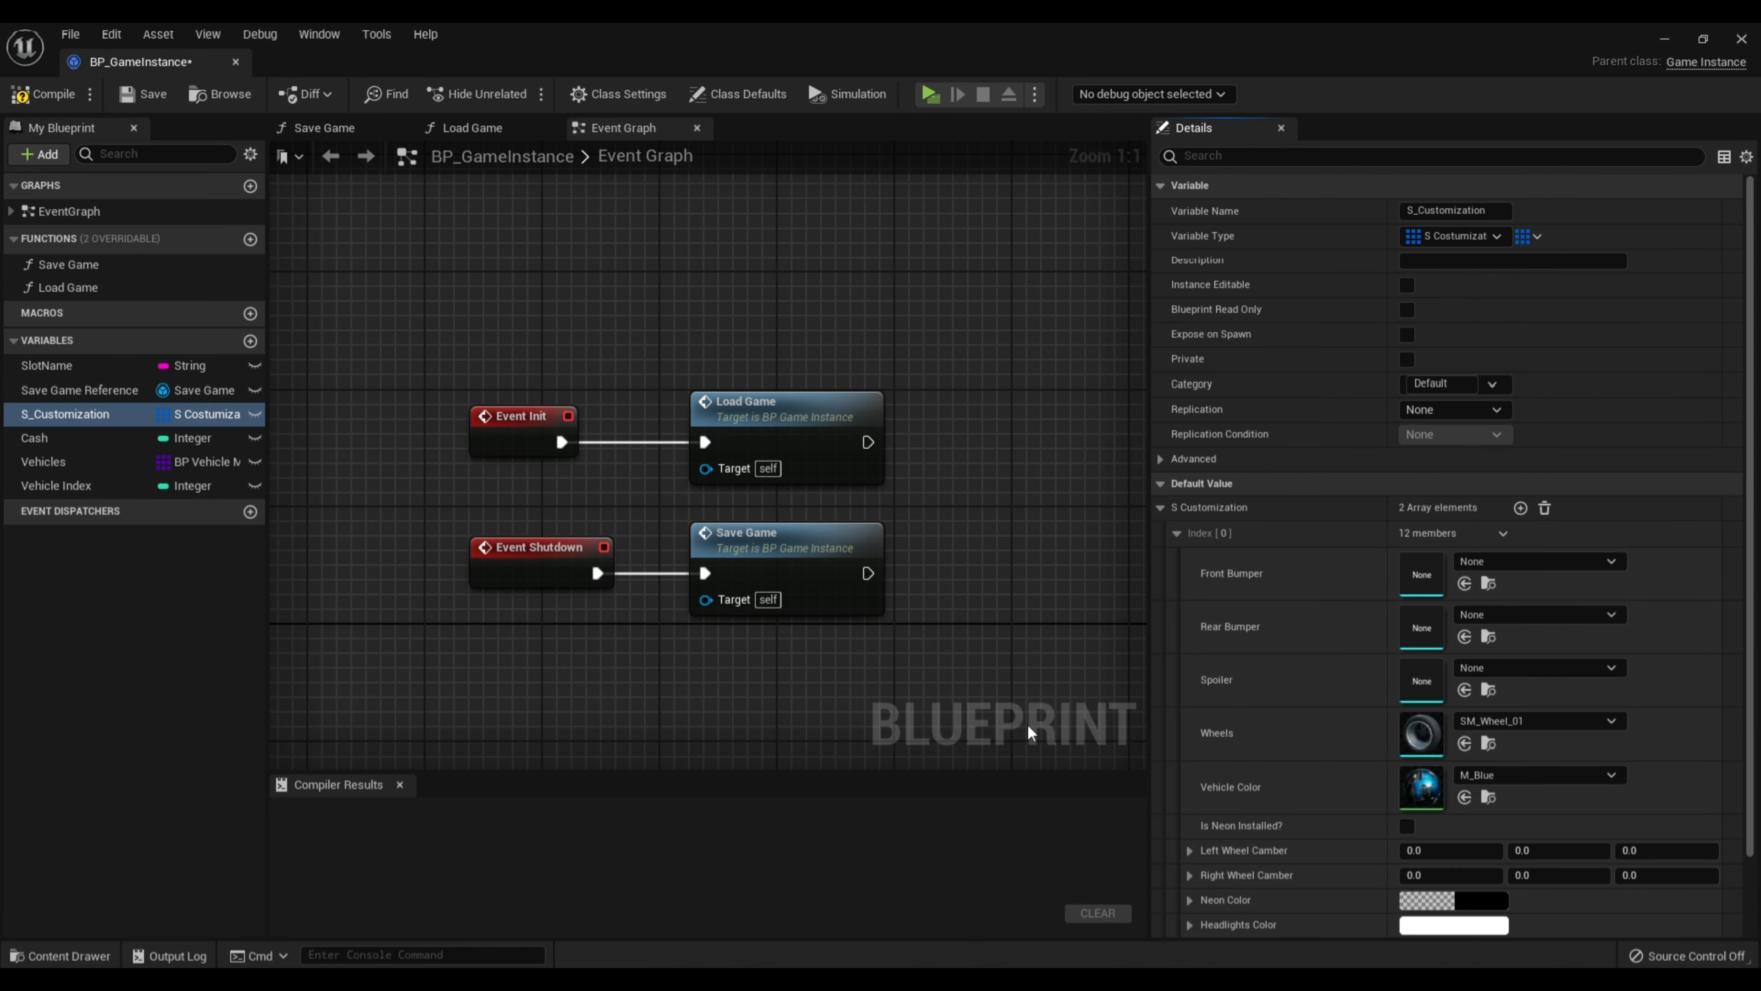
click(61, 956)
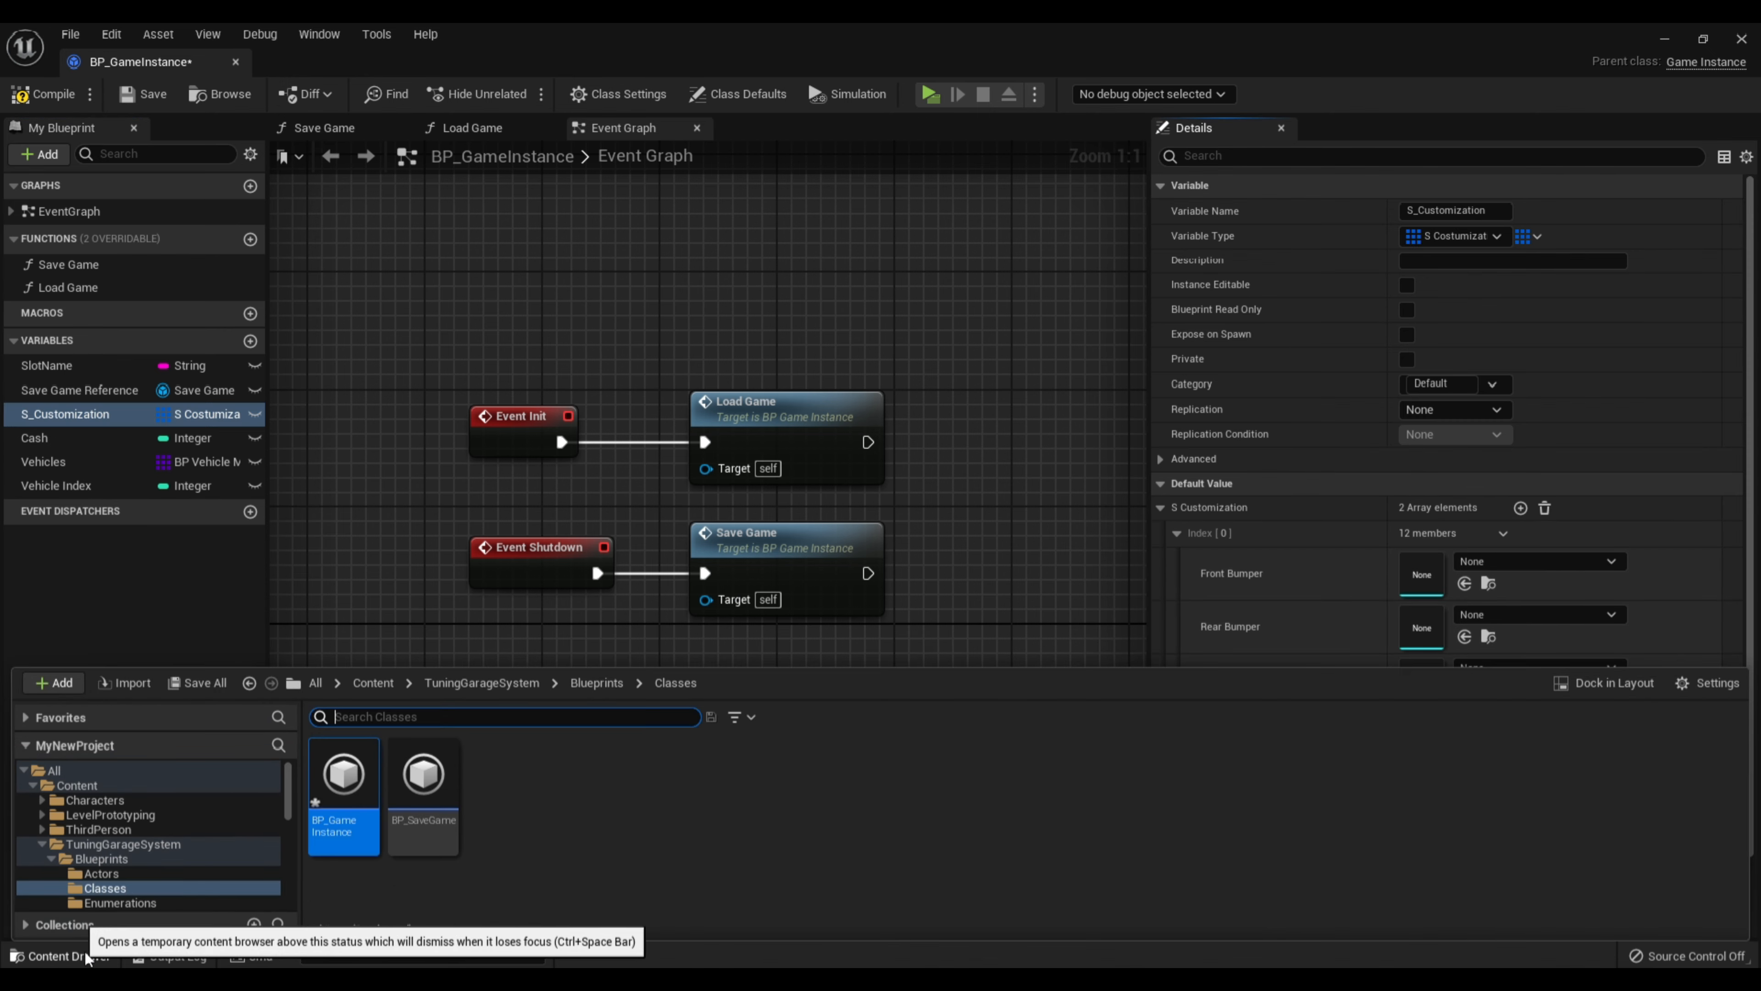
click(459, 683)
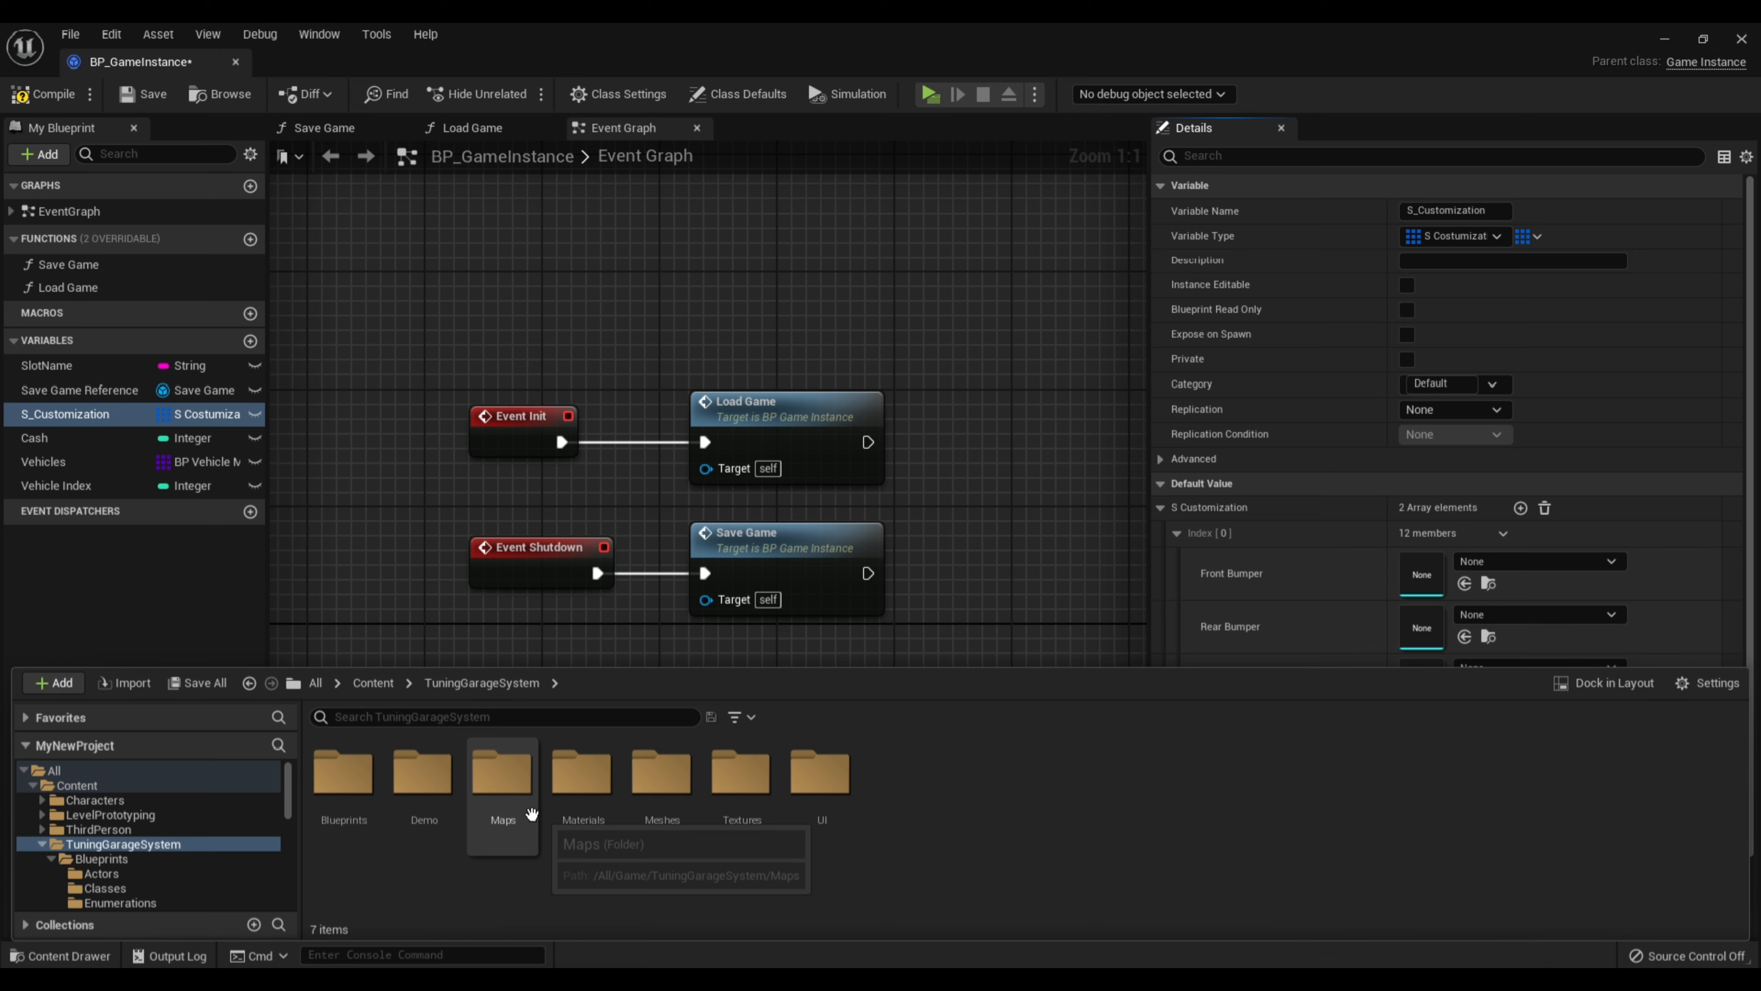
click(361, 683)
double_click(661, 771)
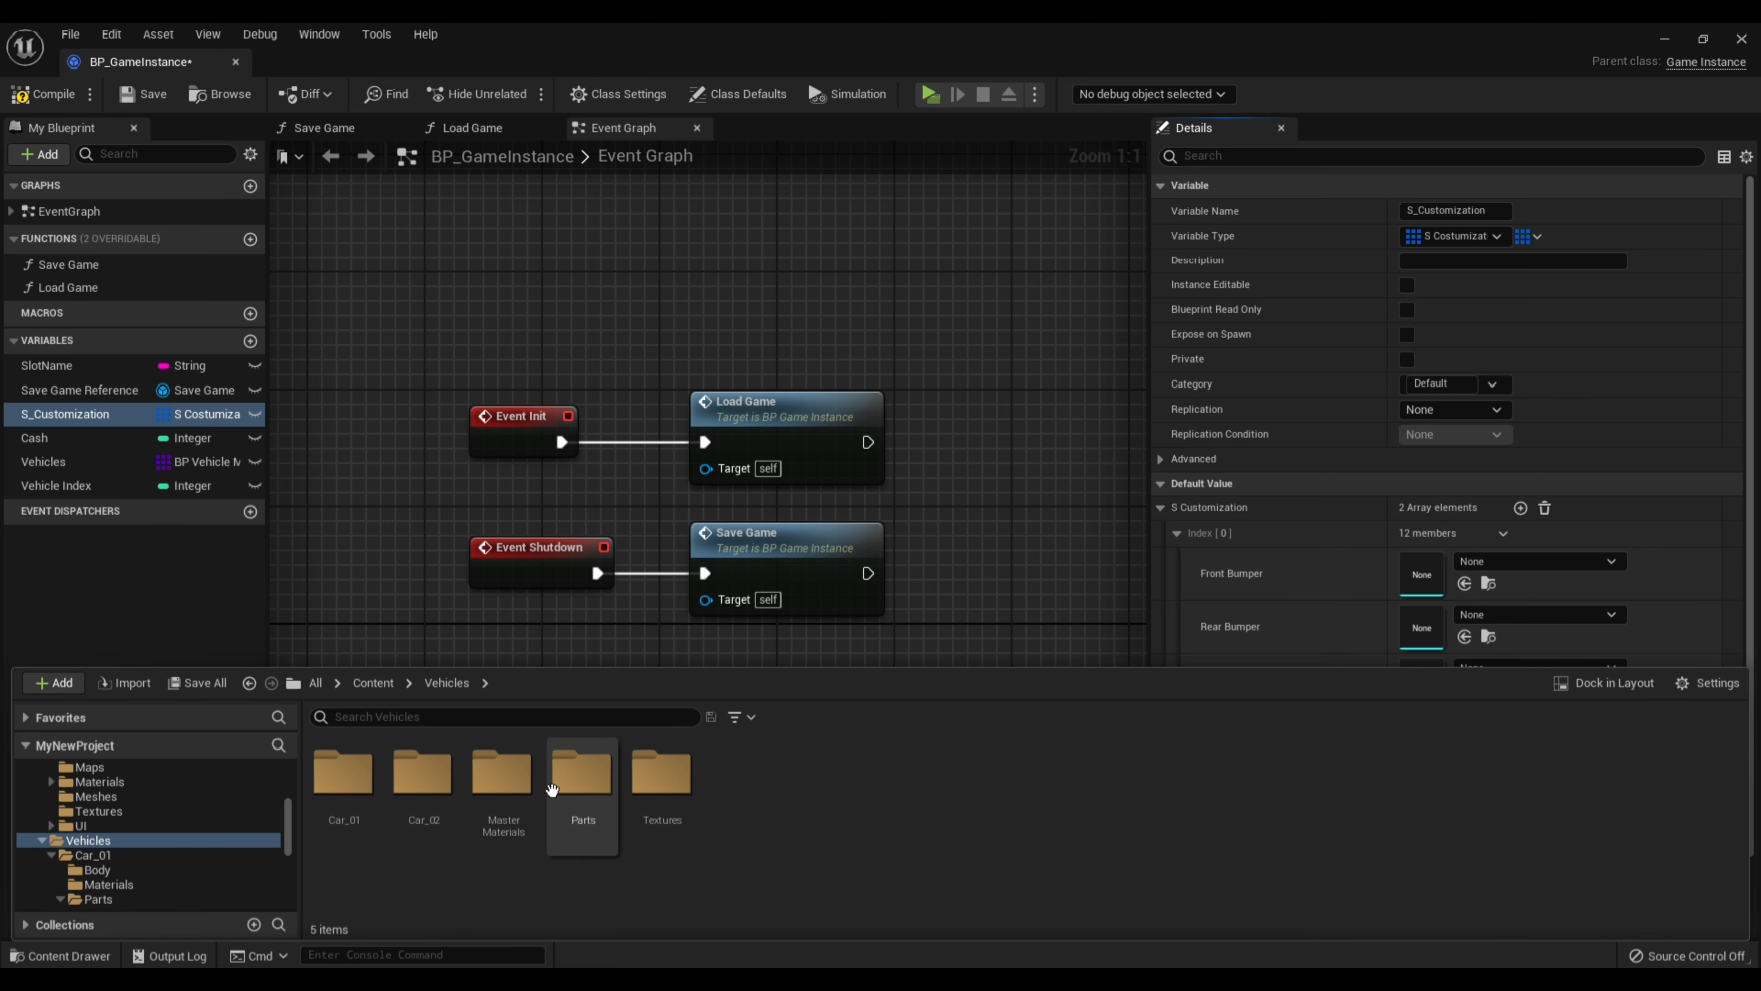
double_click(417, 777)
double_click(501, 771)
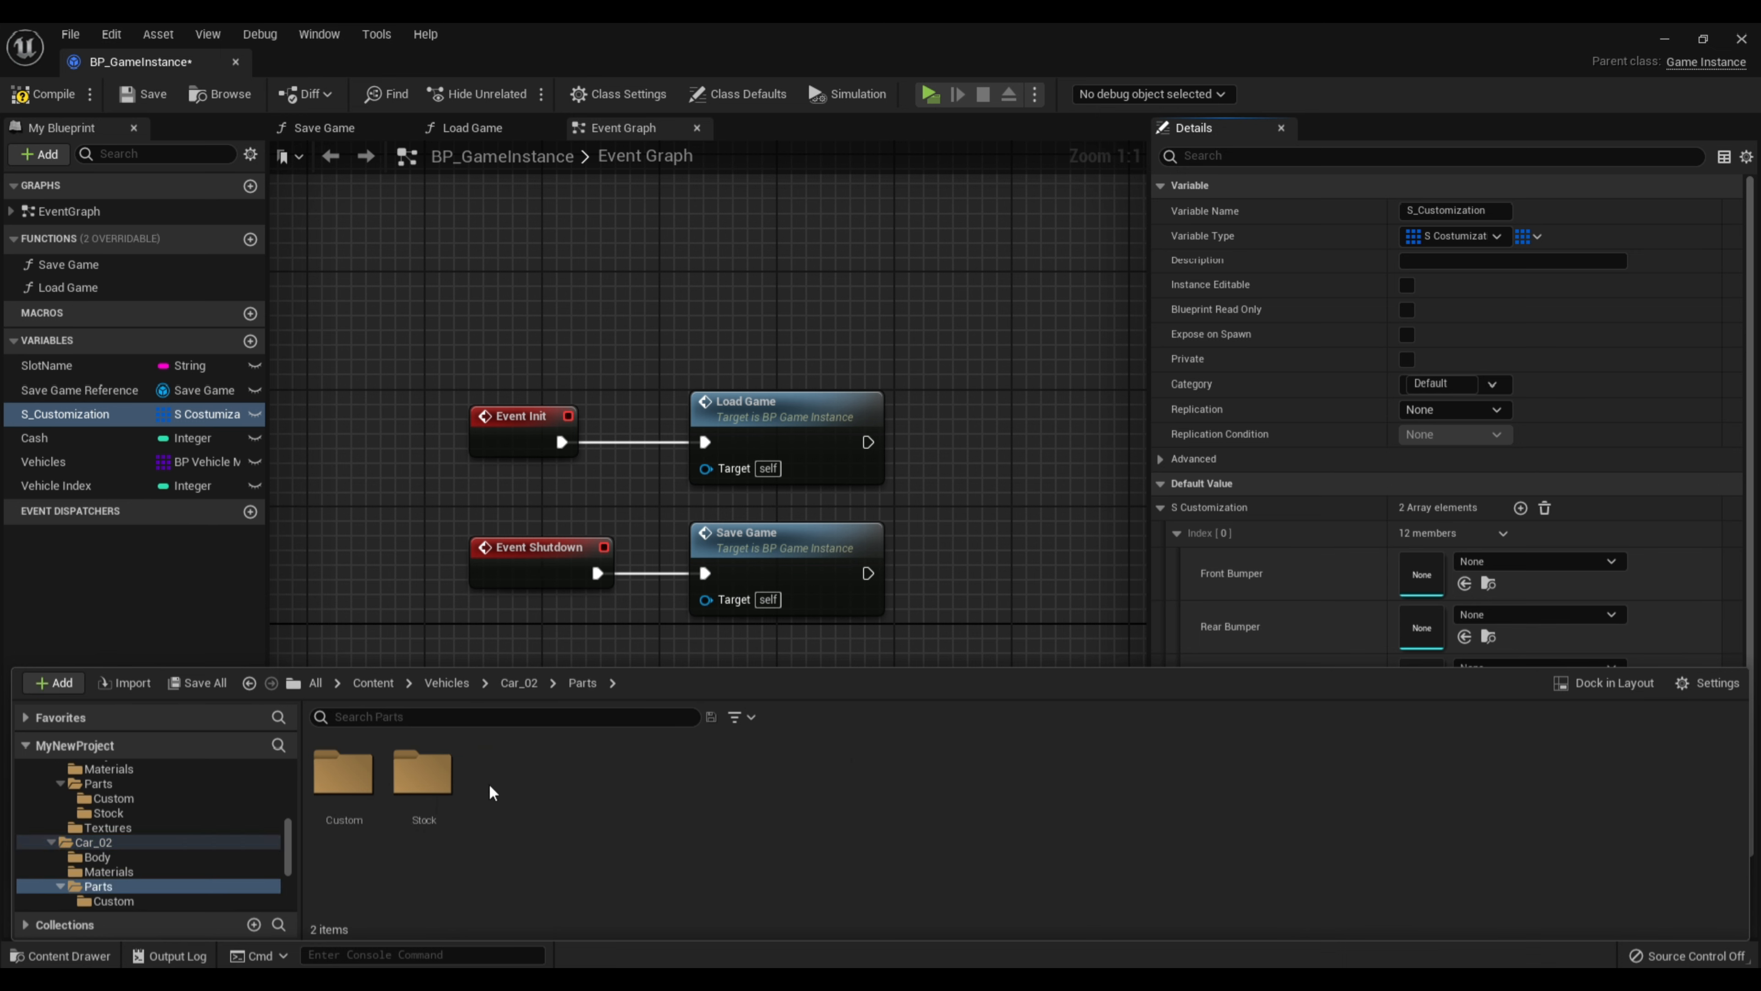
double_click(419, 779)
drag(422, 781, 1421, 575)
scroll(1296, 599, down, 3)
drag(343, 777, 1421, 522)
drag(582, 773, 1420, 578)
drag(517, 756, 1421, 628)
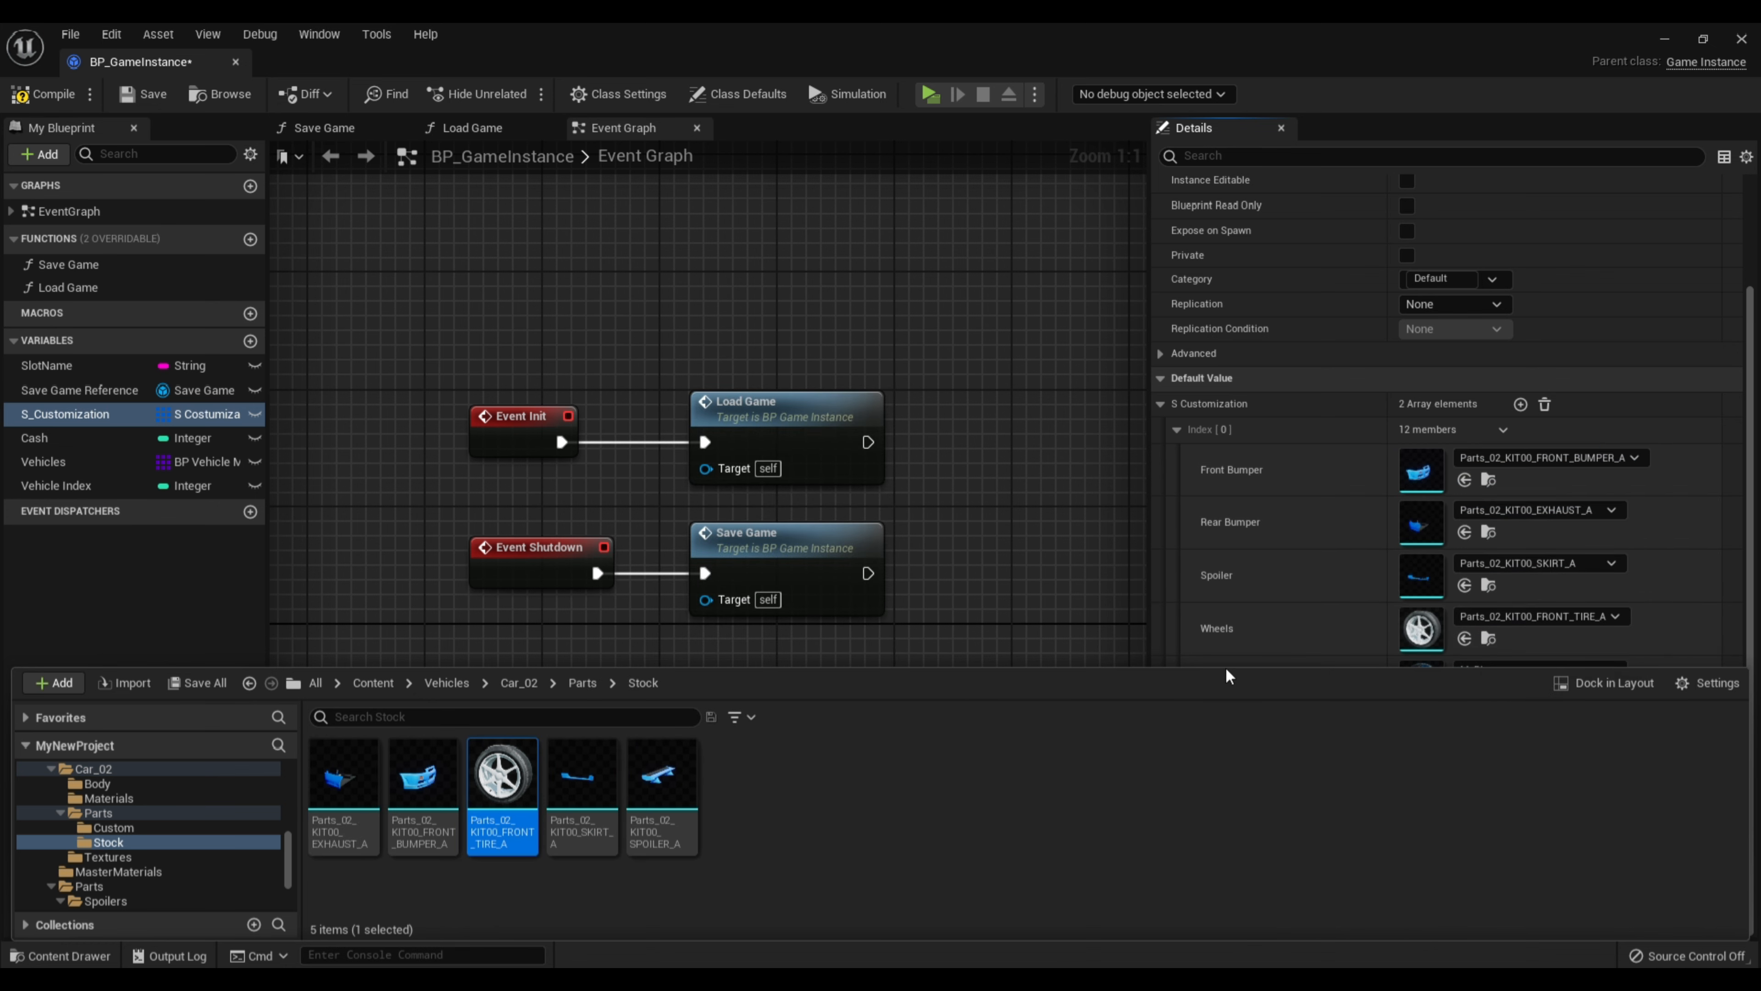
Set the Vehicle Color of S_Customization index 0 to MI_Blue from the Vehicles/MasterMaterials folder
drag(1225, 667, 1227, 726)
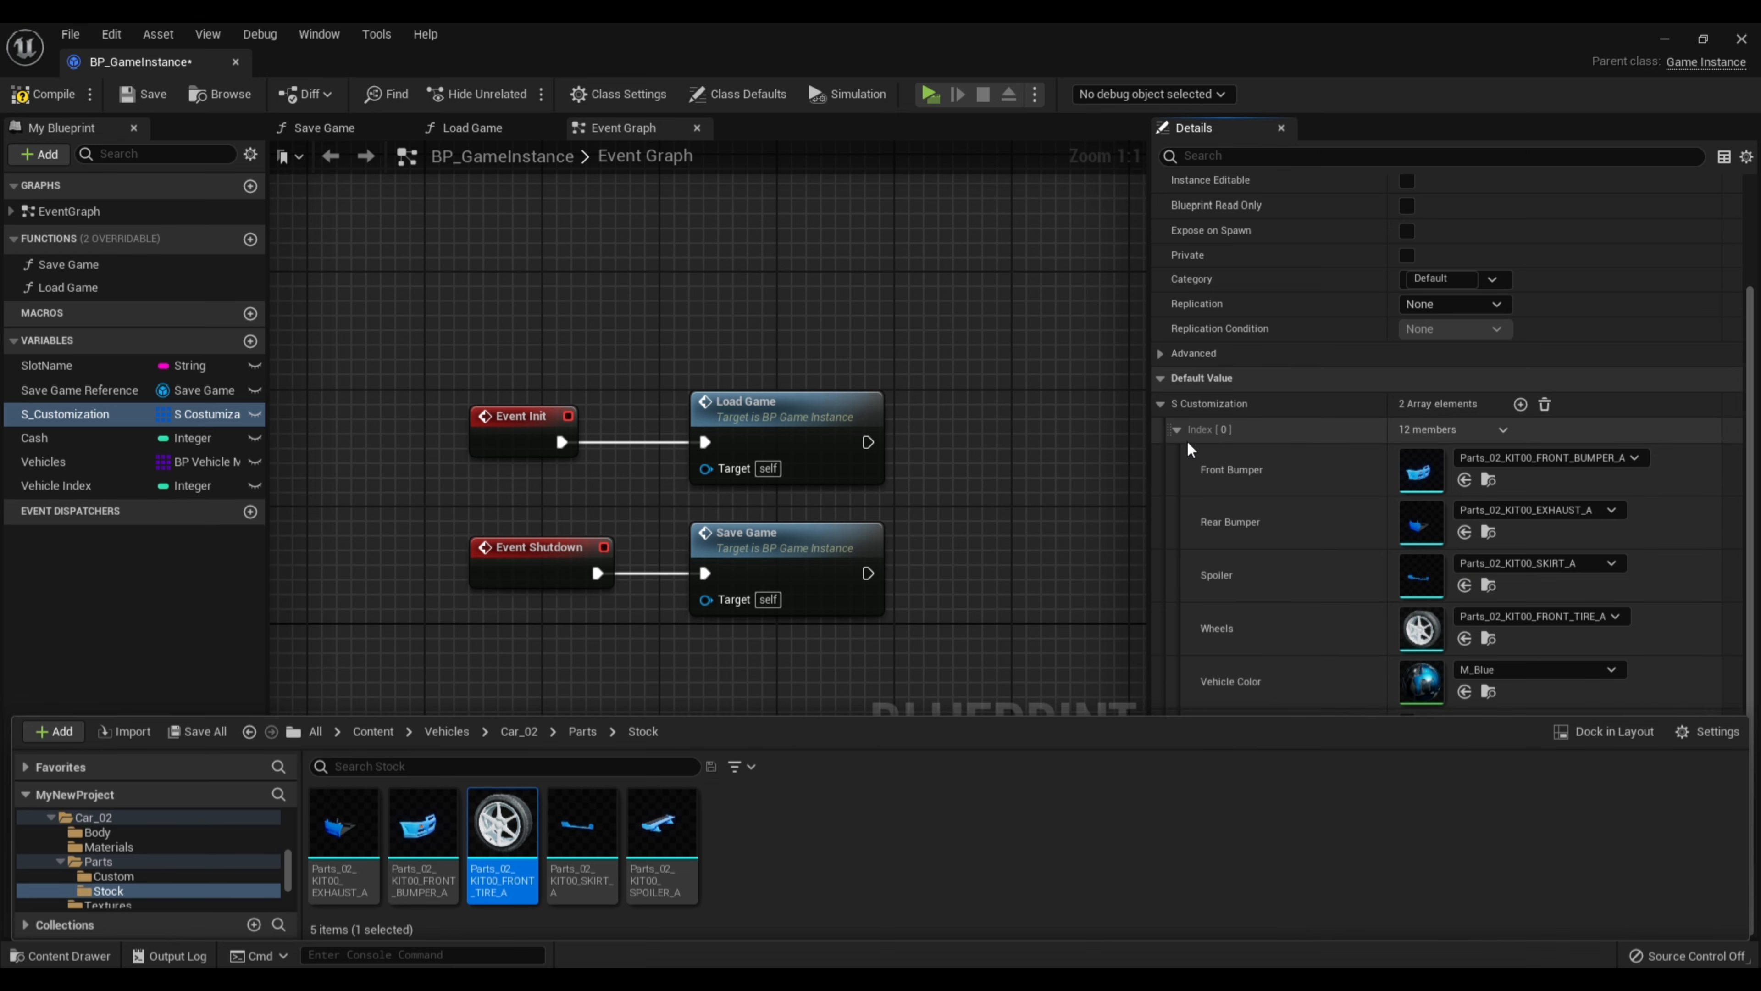
click(446, 731)
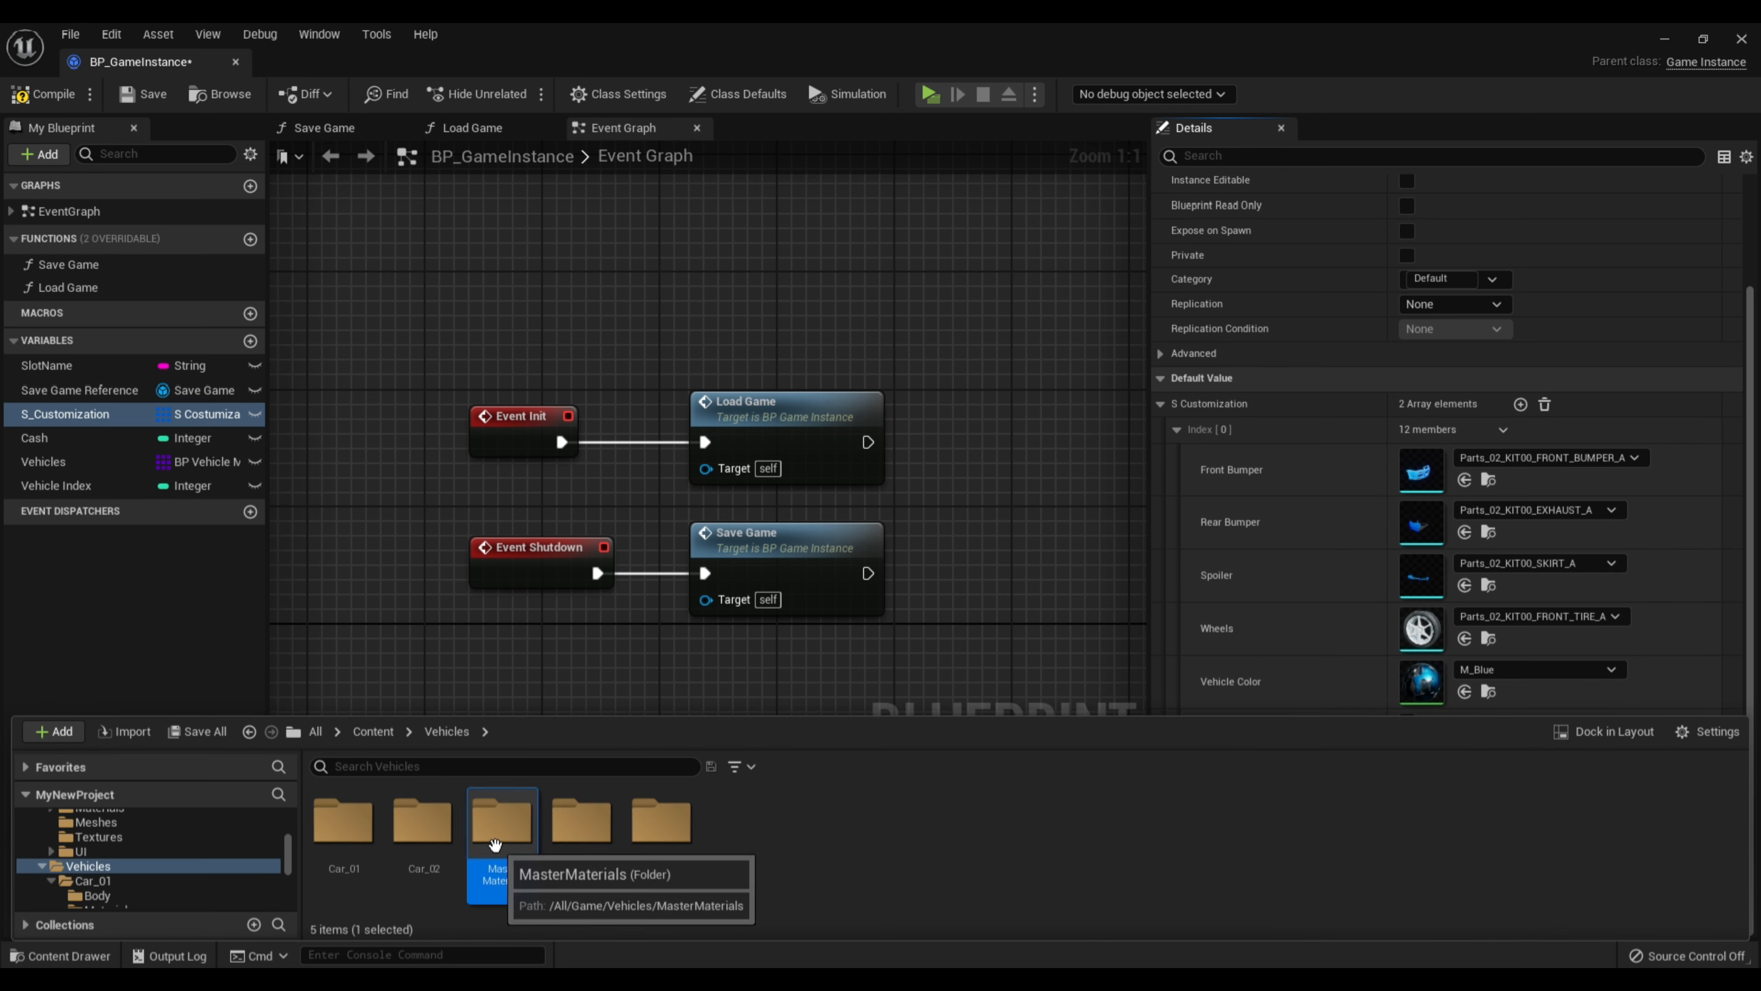
double_click(503, 826)
scroll(1012, 836, down, 5)
drag(931, 826, 1526, 683)
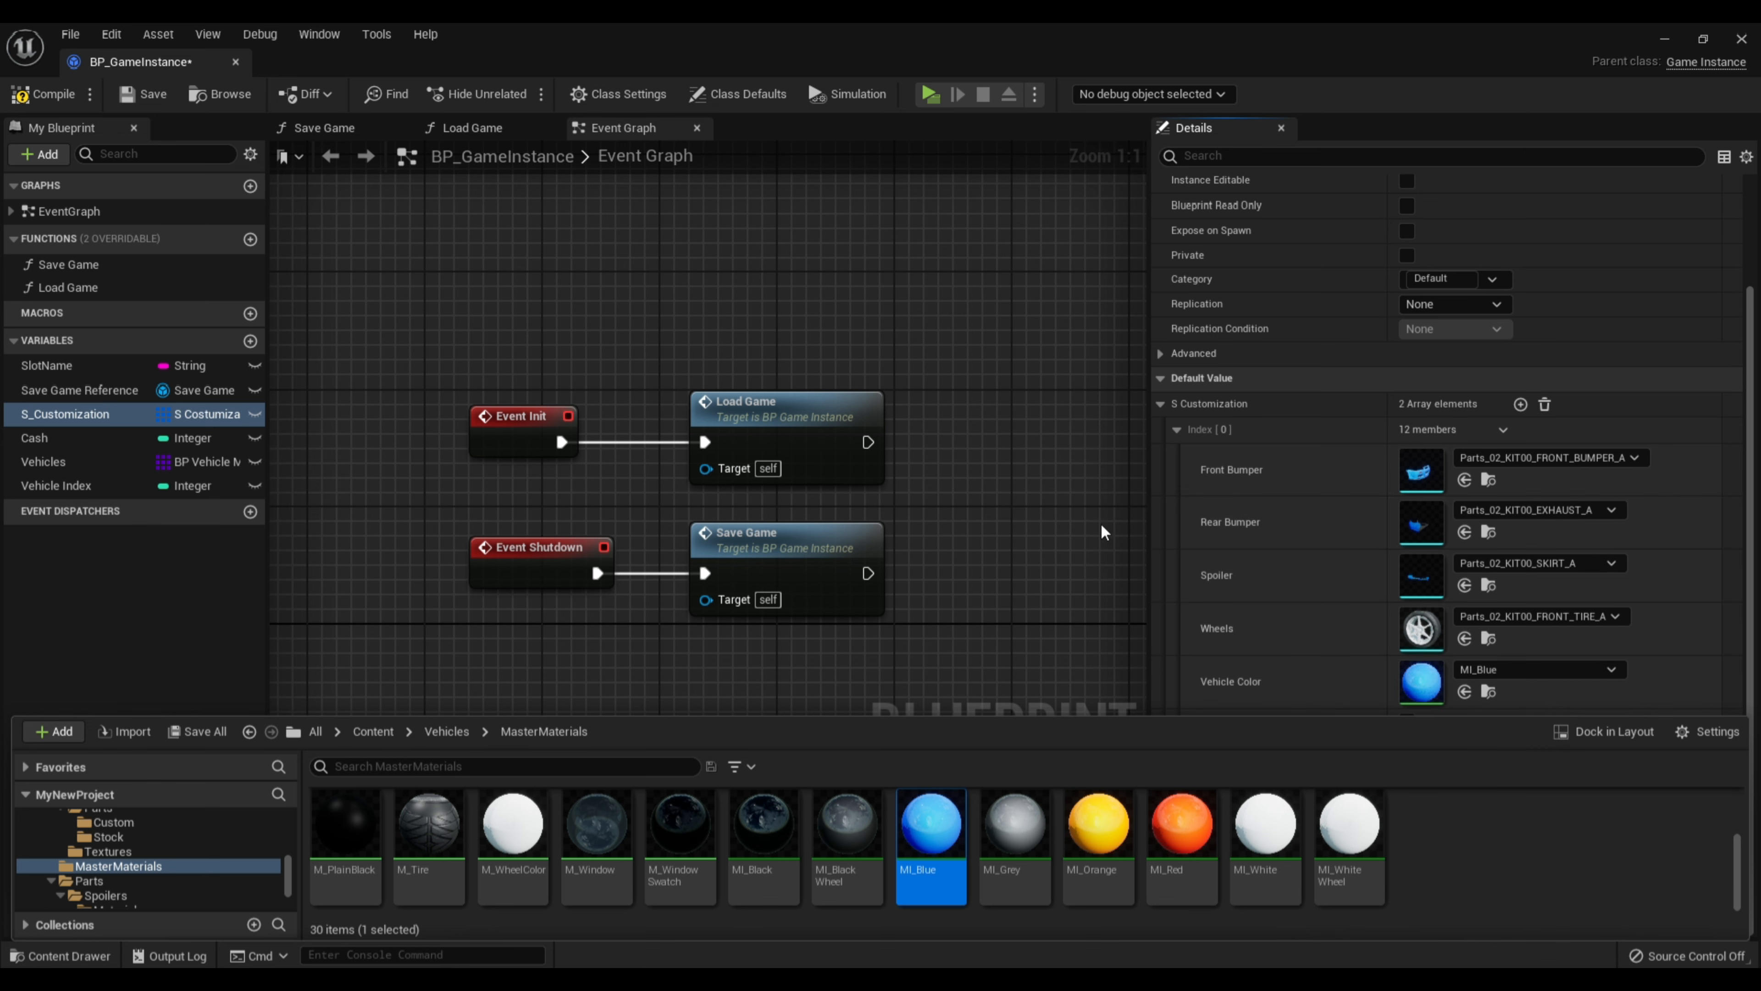
Set the Sideskirt of S_Customization index 0 to Parts_02_KIT00_SKIRT_A
right_drag(1102, 529, 1120, 405)
click(1177, 923)
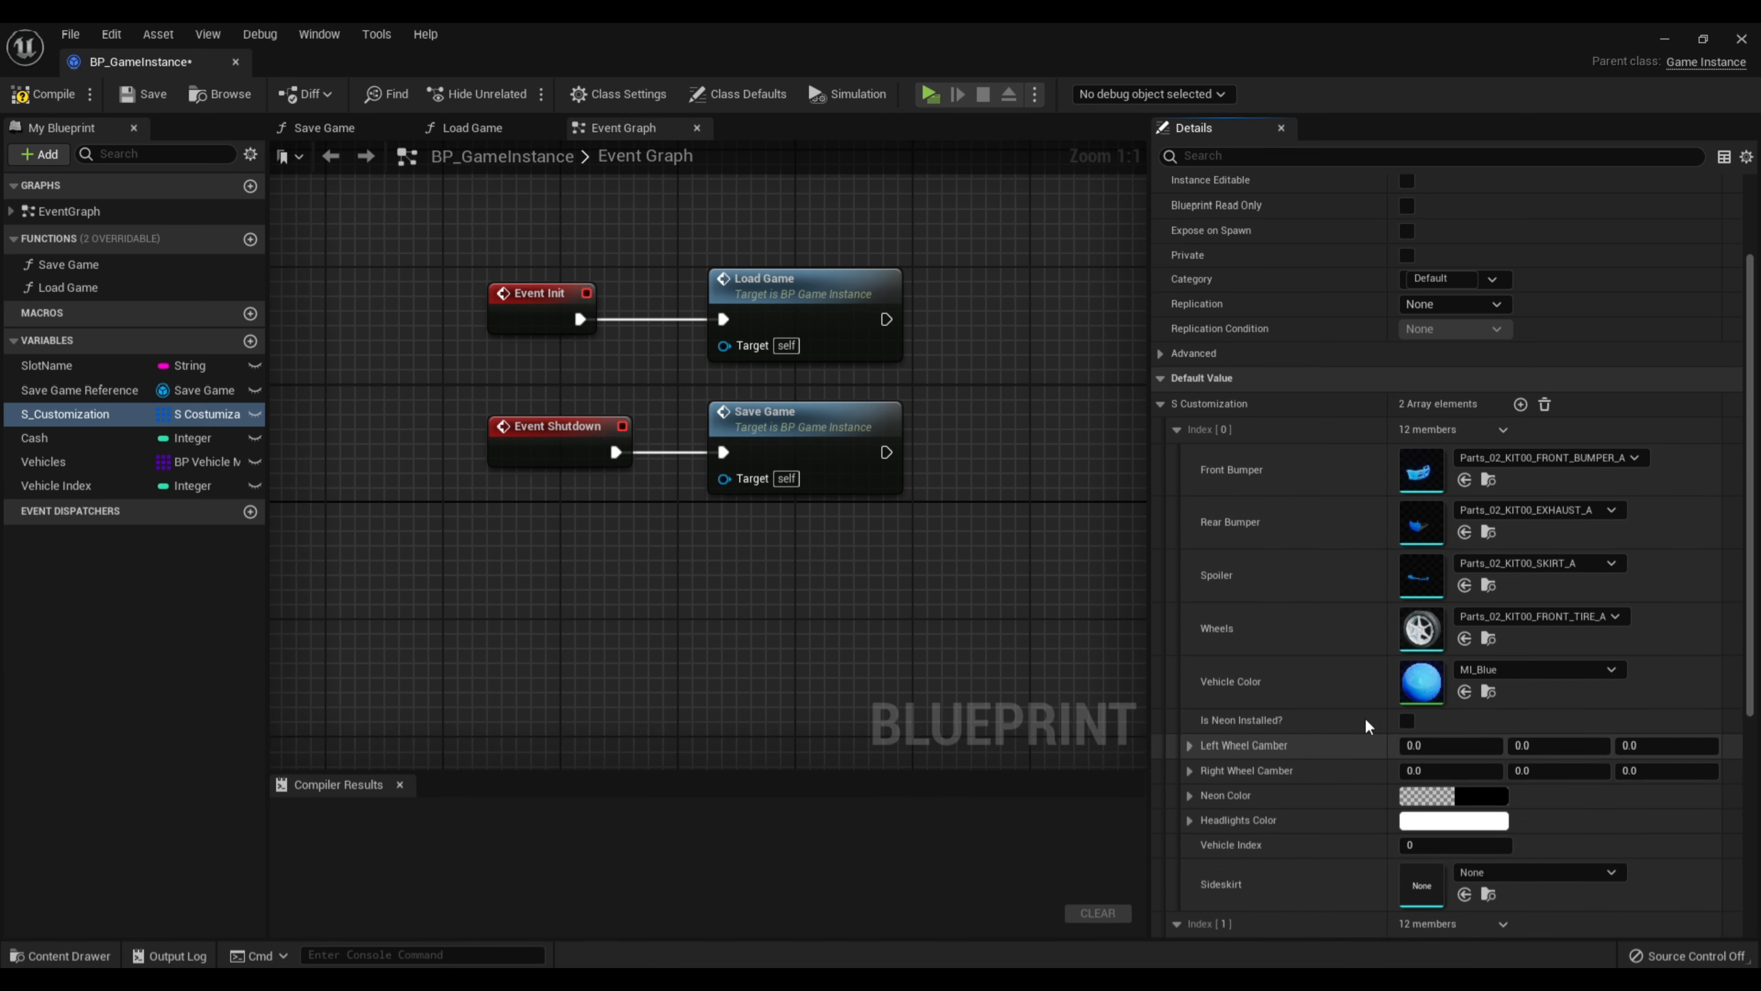
scroll(1387, 717, down, 3)
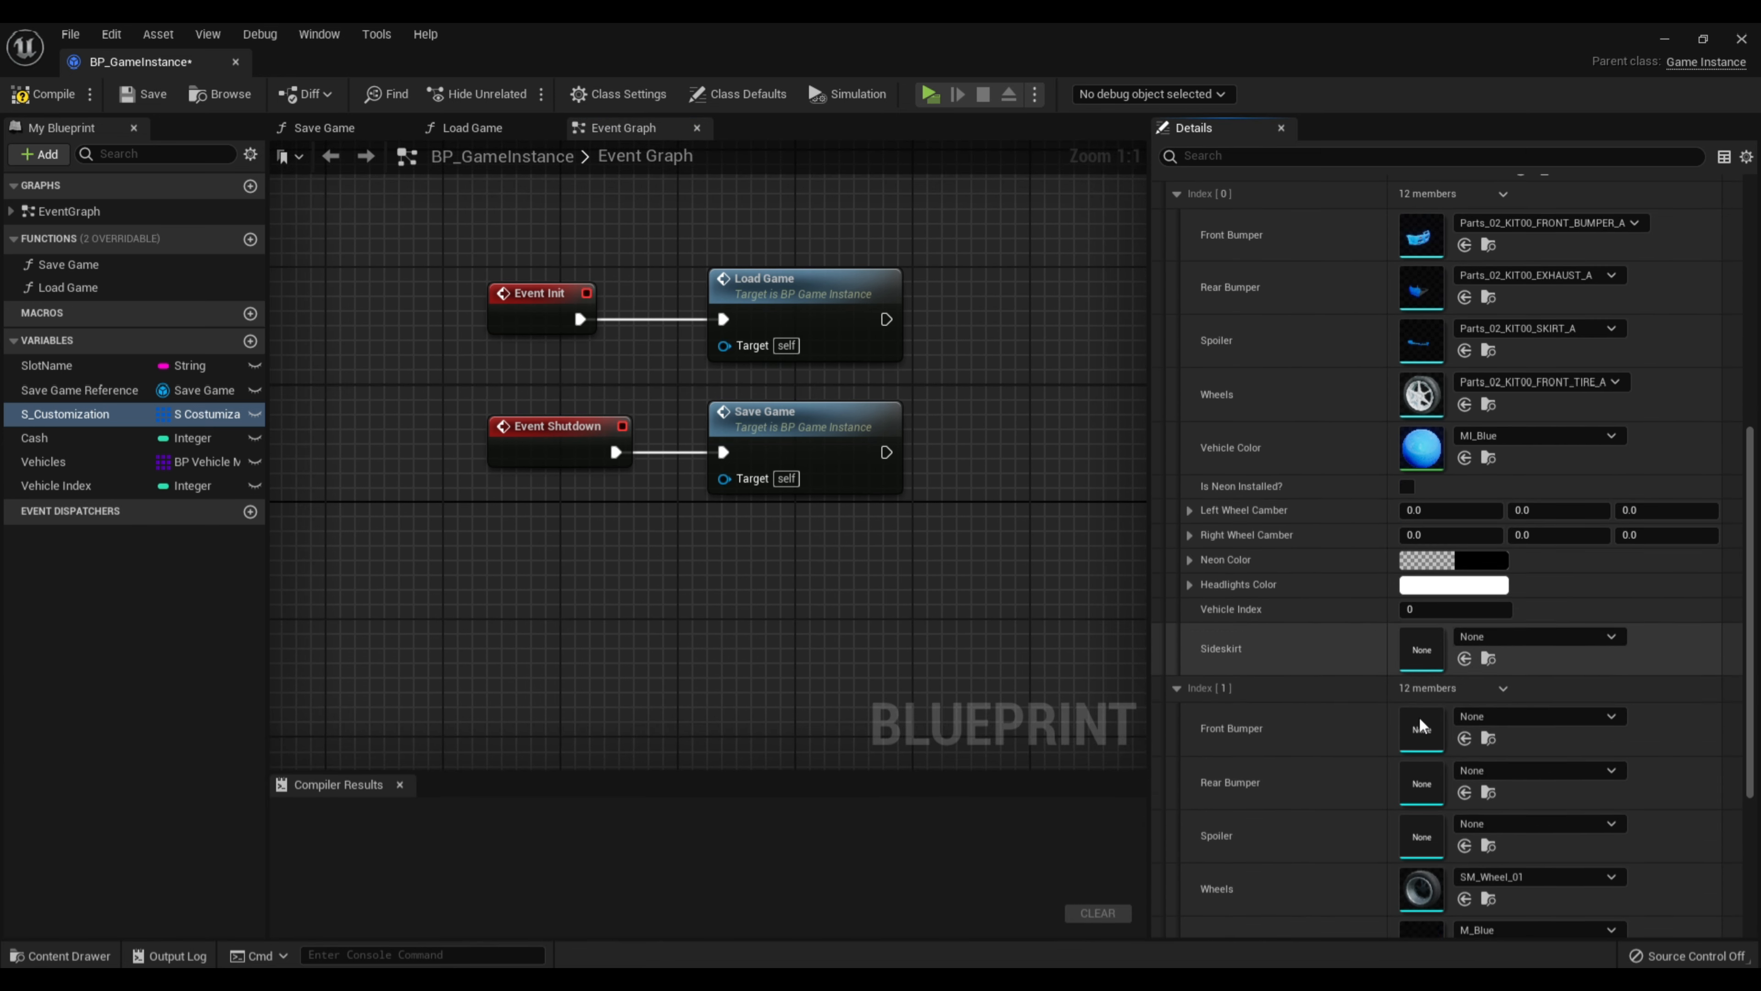
click(1488, 350)
scroll(1305, 679, down, 1)
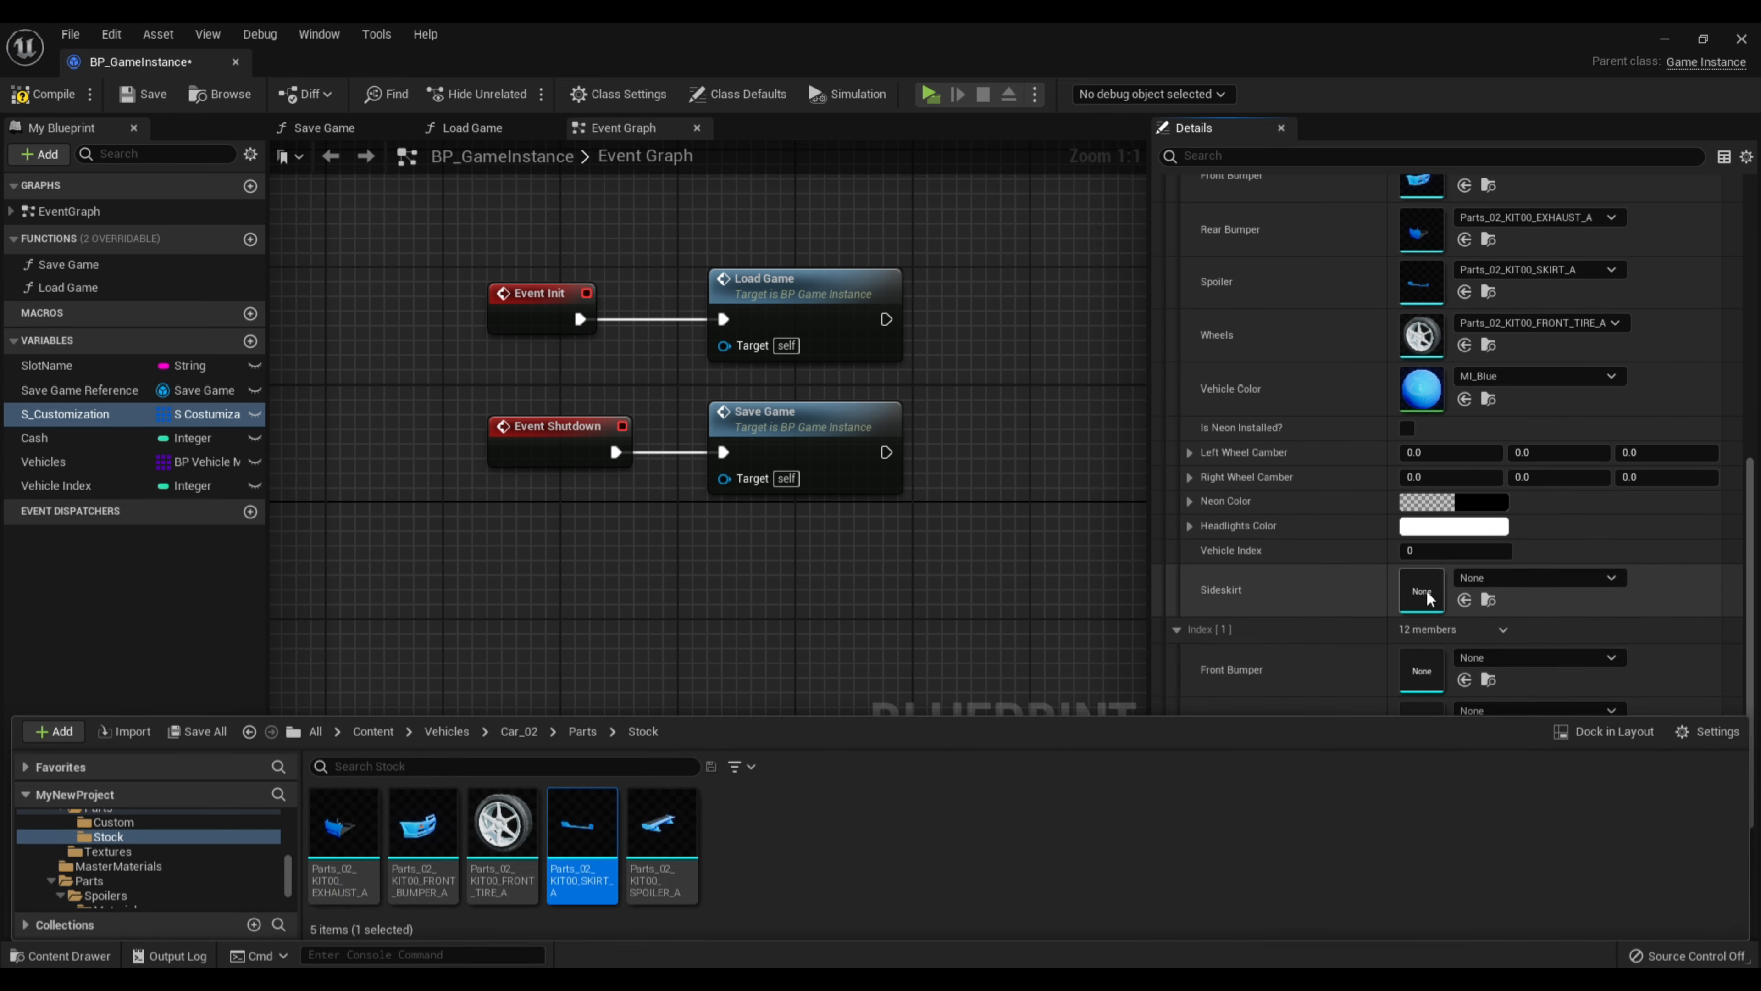
click(1464, 598)
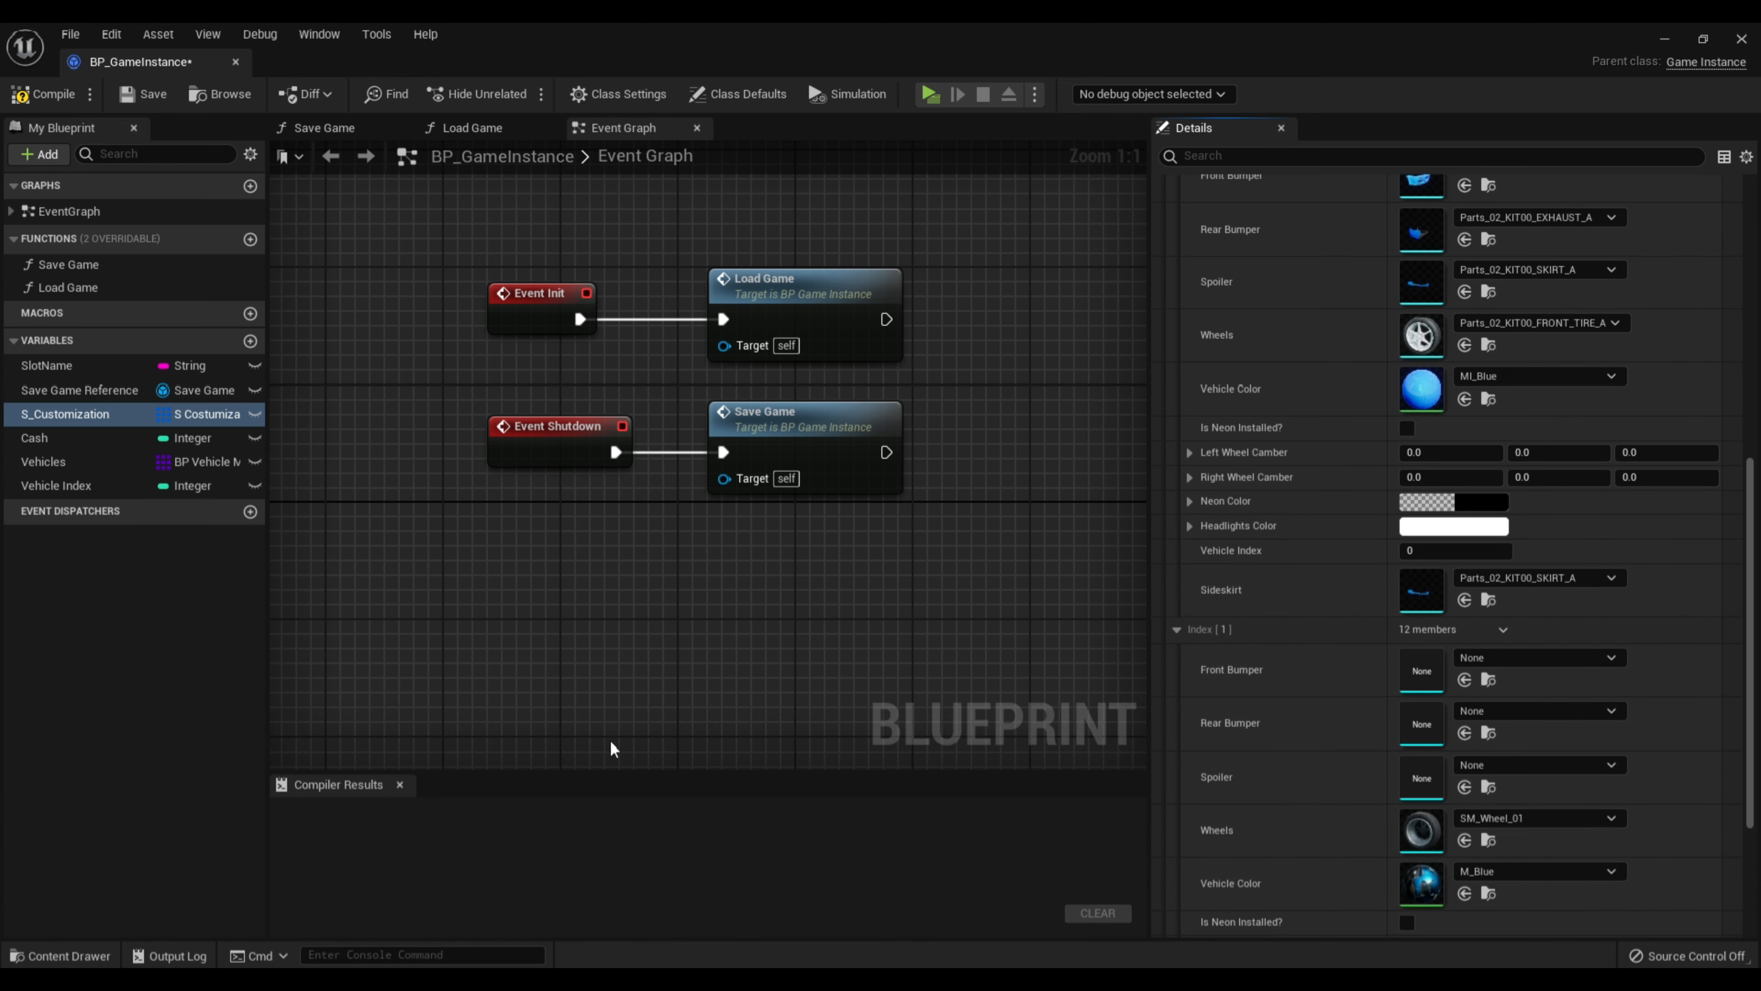
Correct the Spoiler of S_Customization index 0 to Parts_02_KIT00_SPOILER_A, and collapse that element
click(98, 956)
drag(663, 830, 1274, 286)
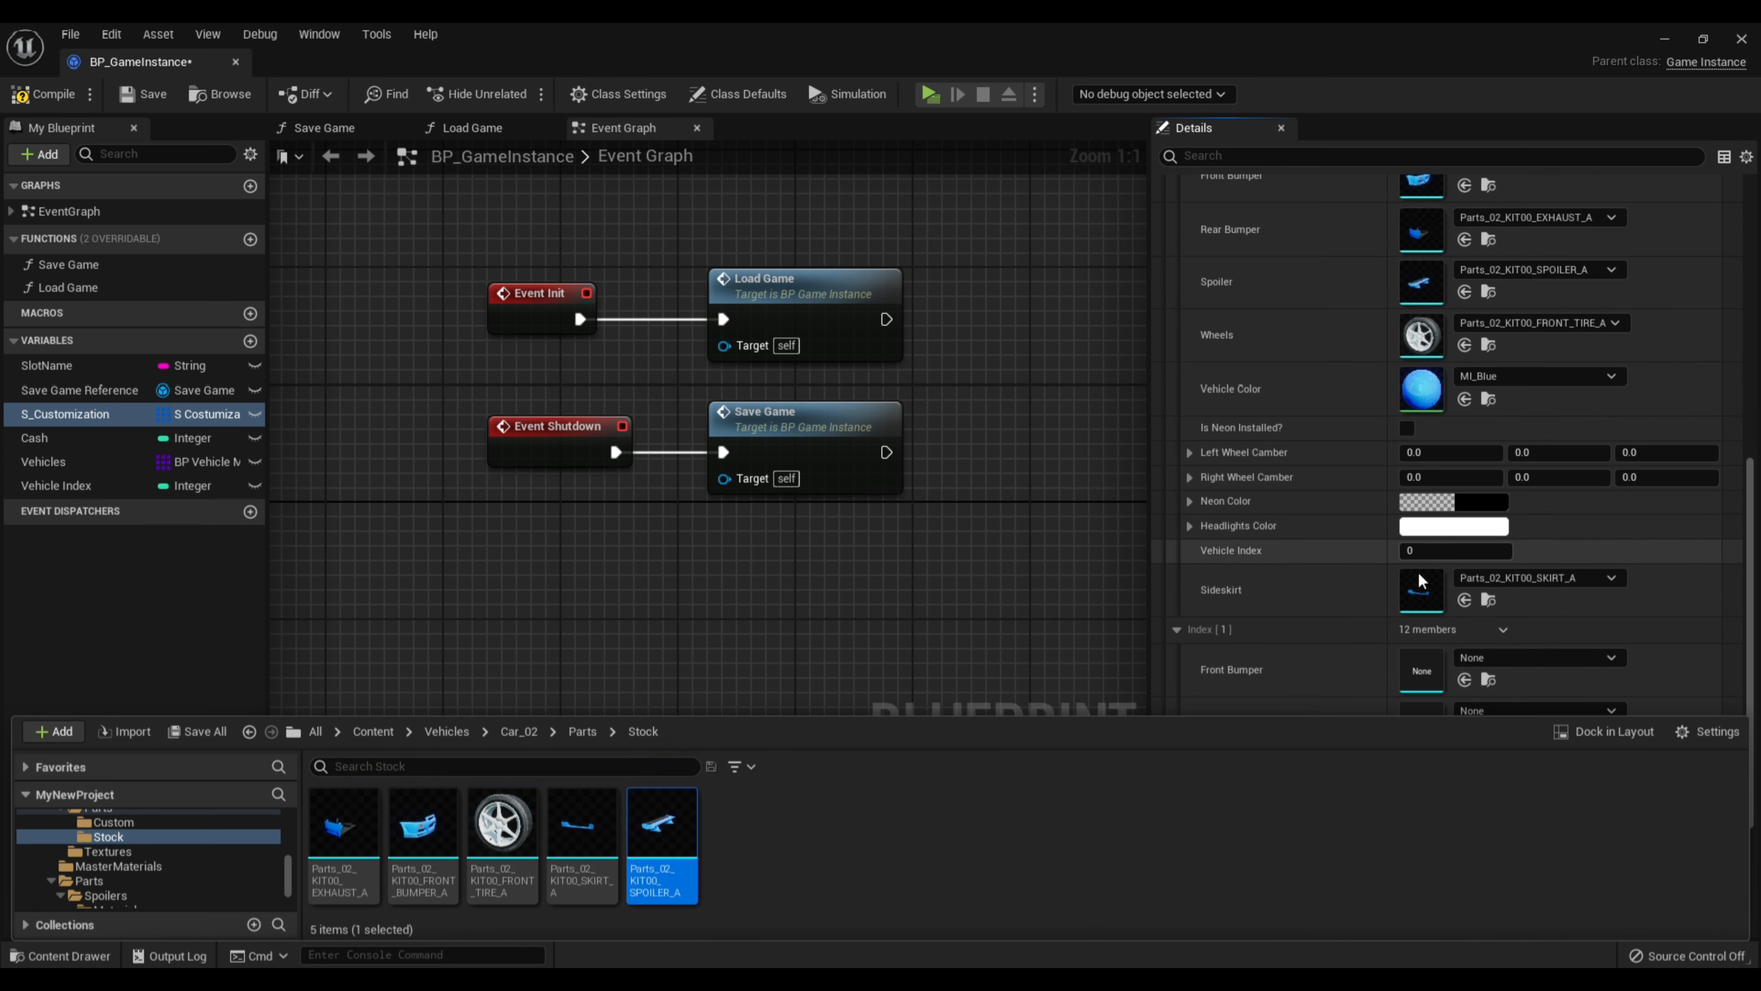
scroll(1428, 548, up, 2)
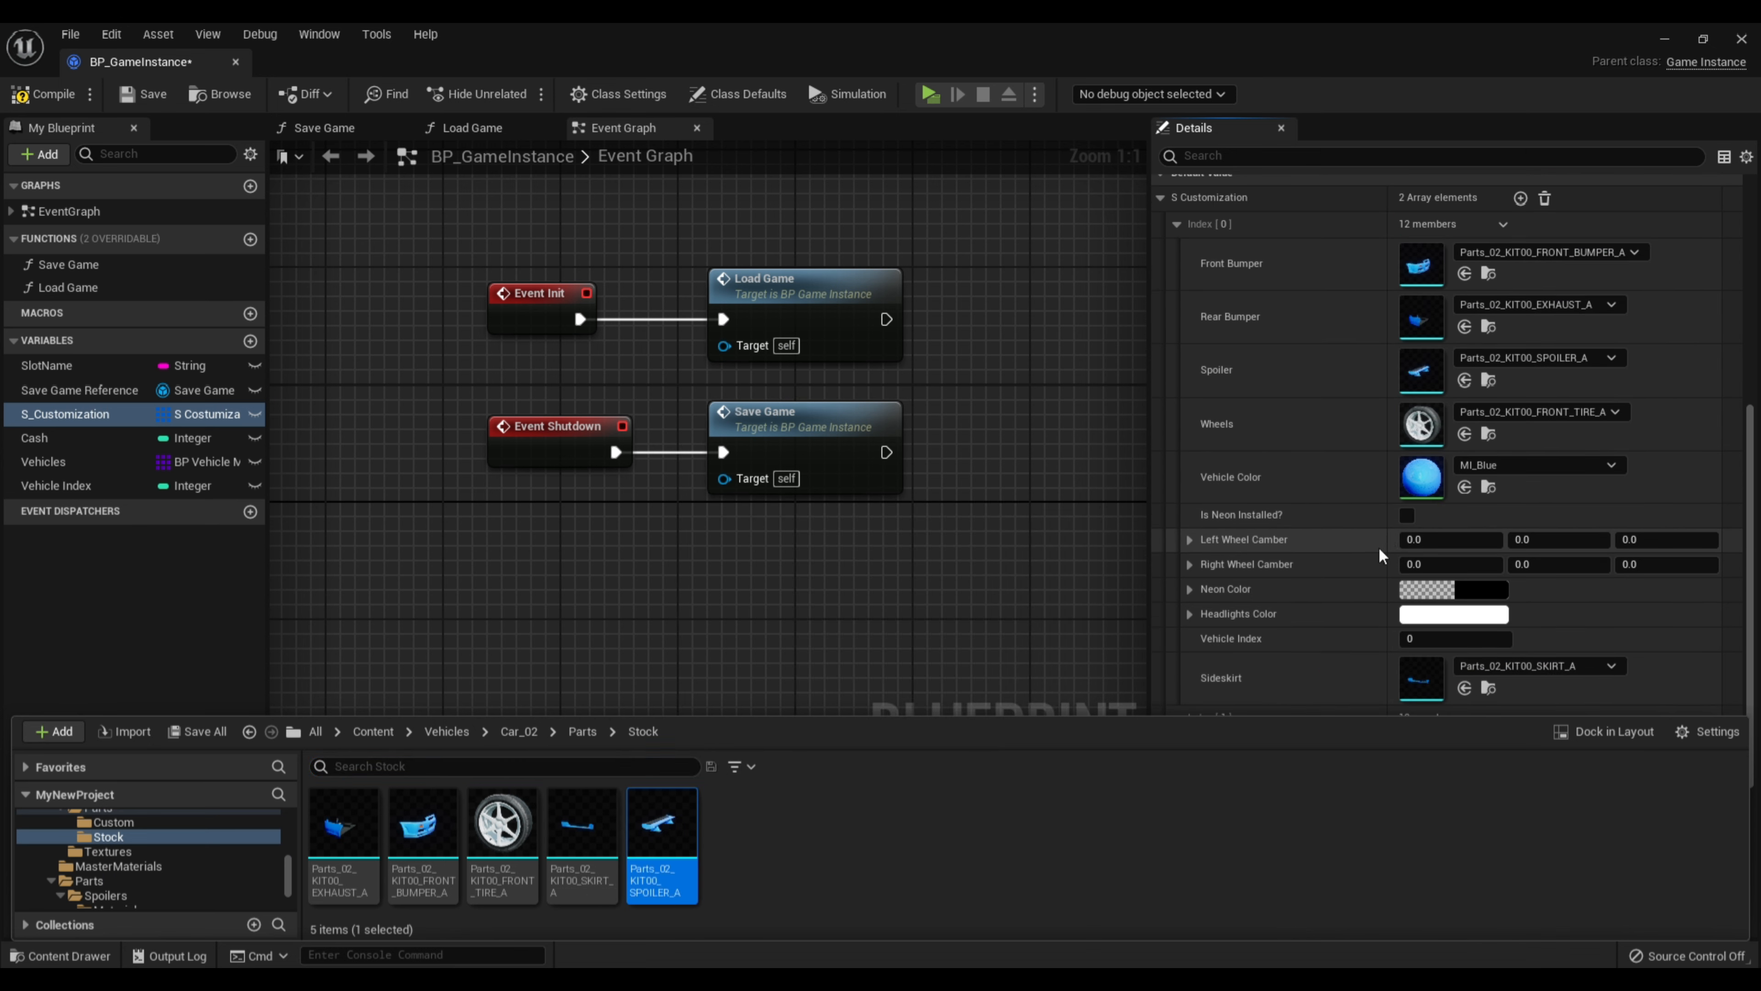
click(1178, 224)
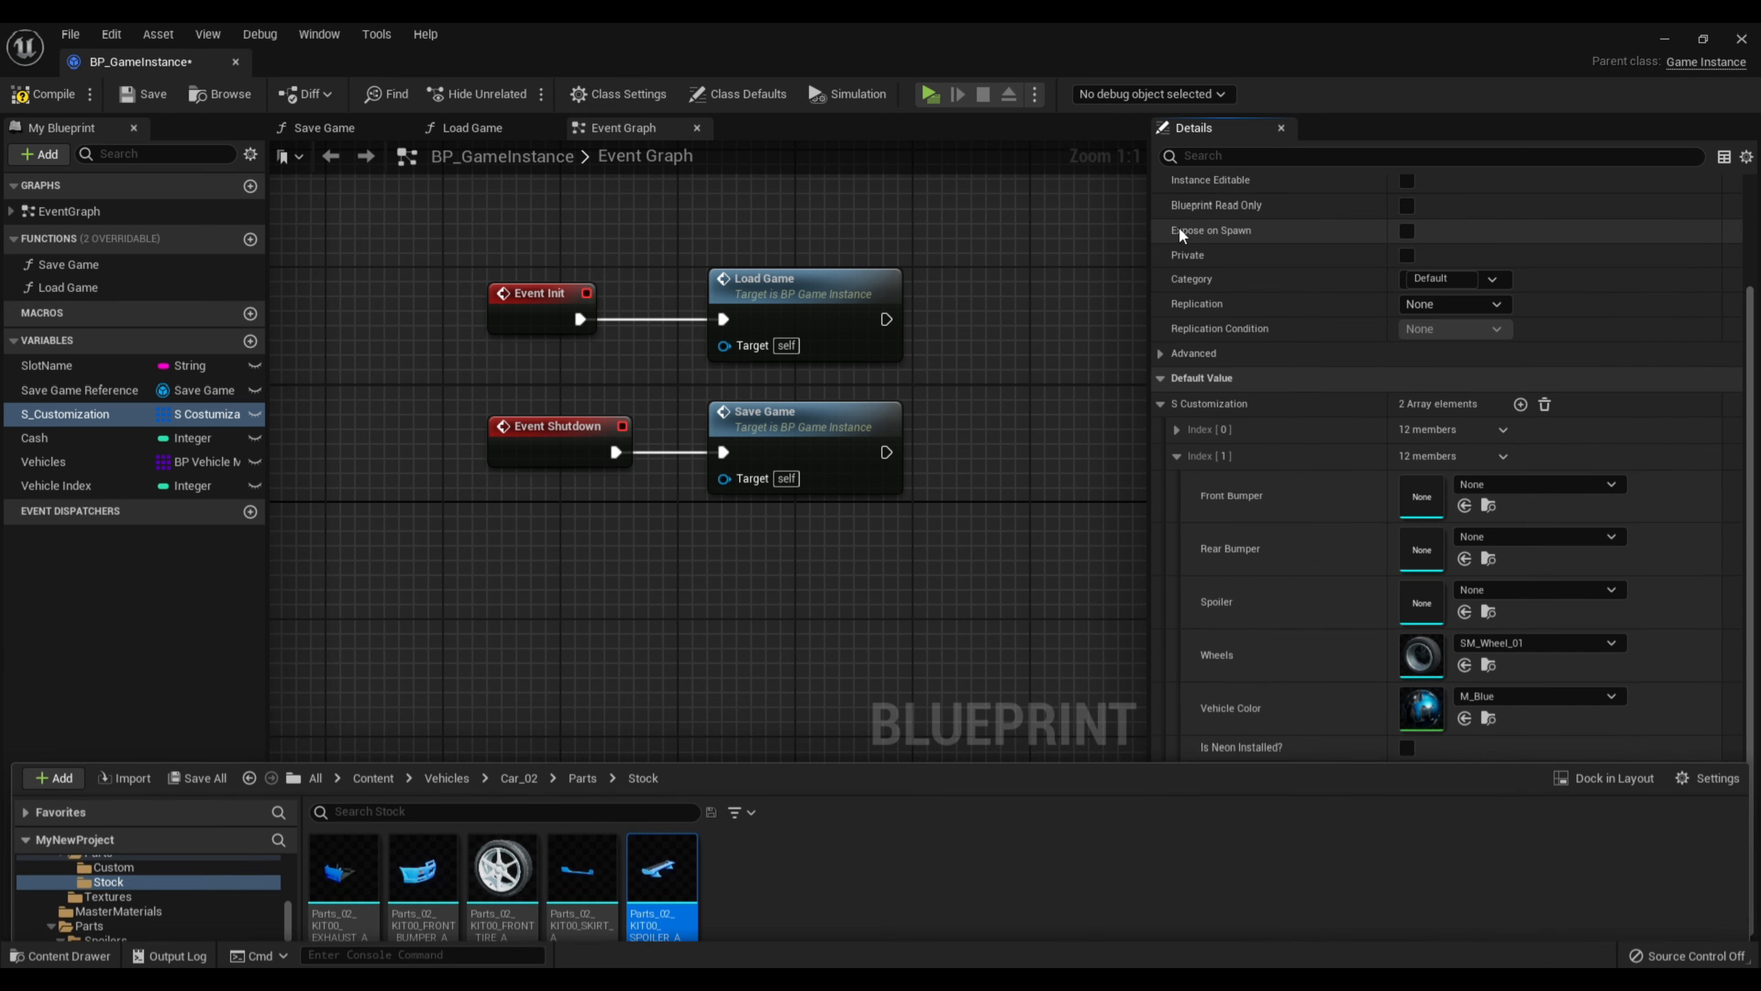